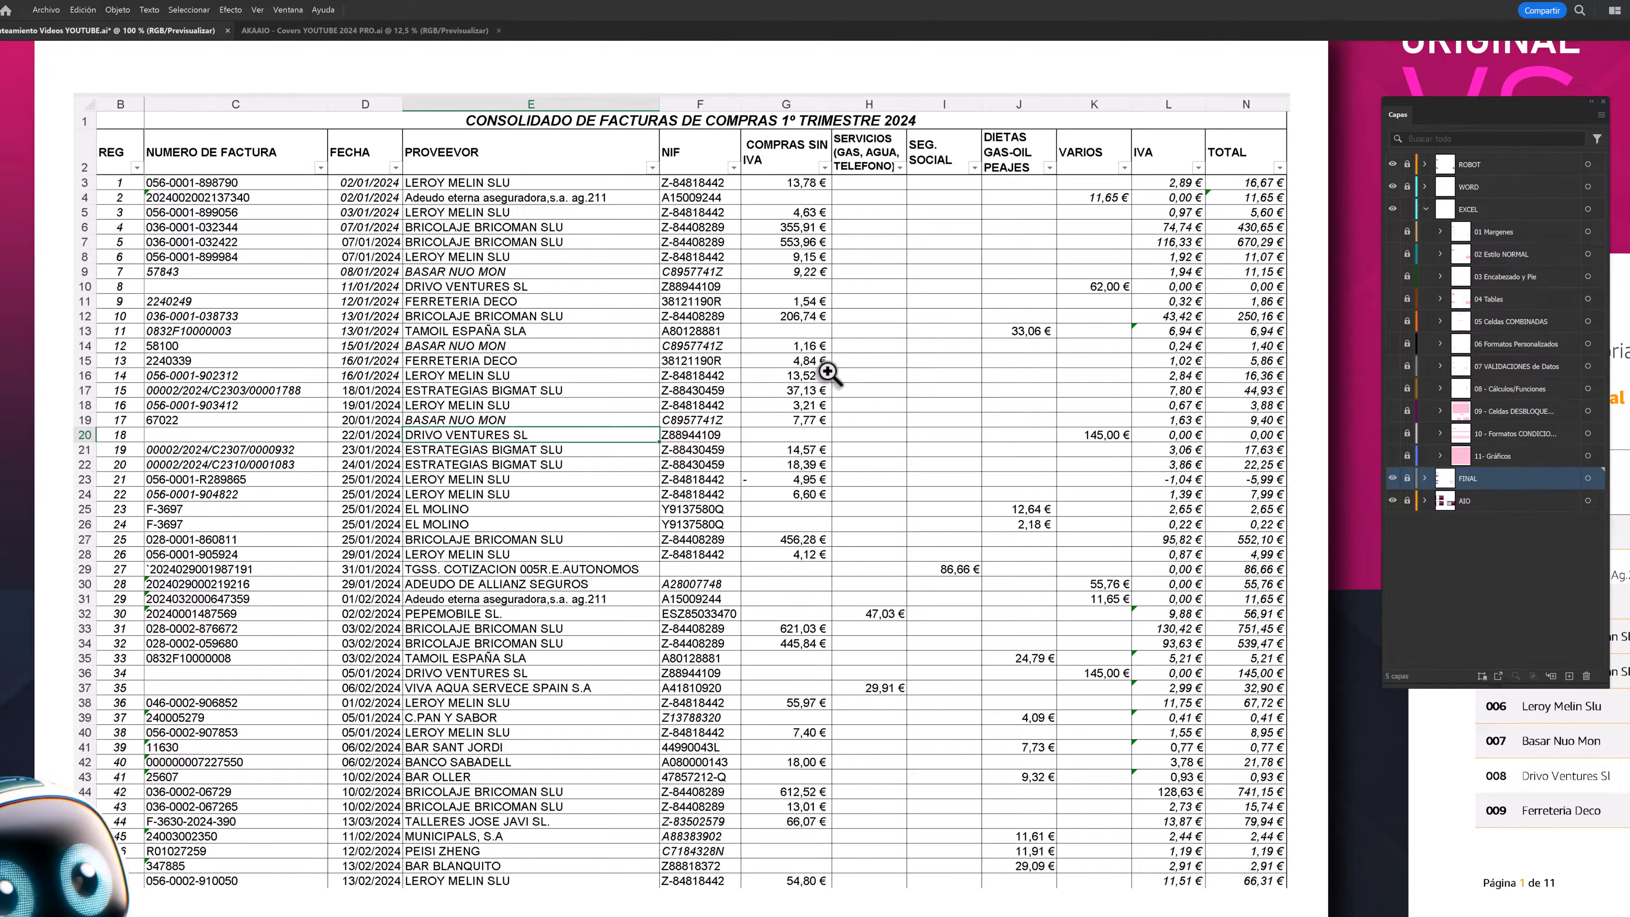
- Compare the original first-quarter purchase invoice sheet with the redesigned final report beside it
left_click_drag(494, 295, 578, 353)
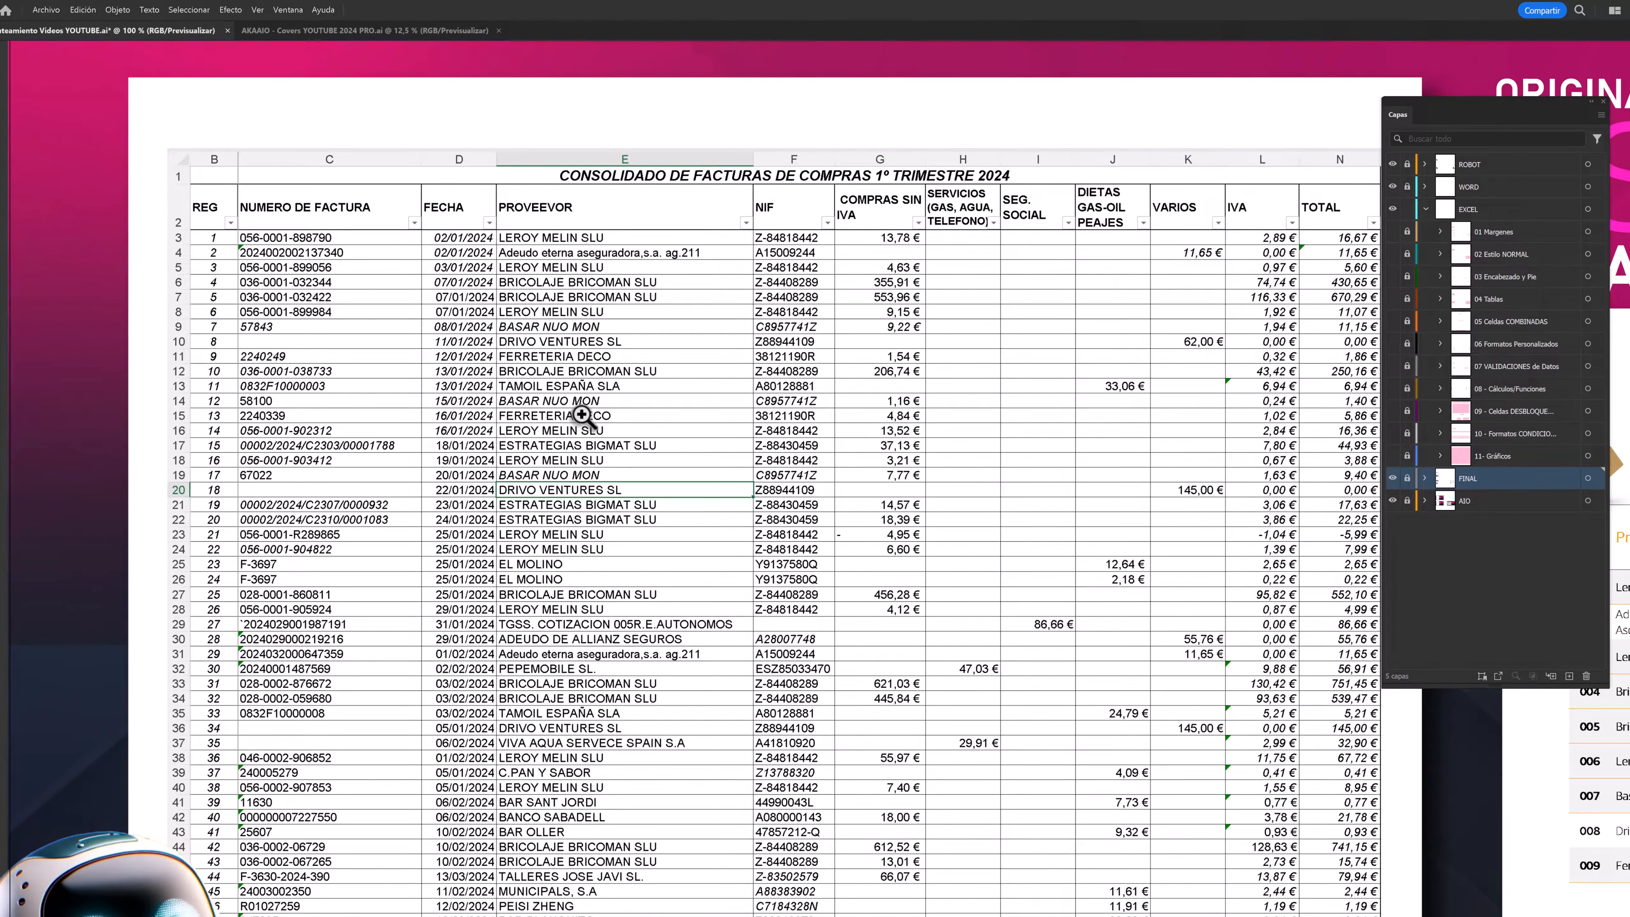
scroll(892, 381, "right", 5)
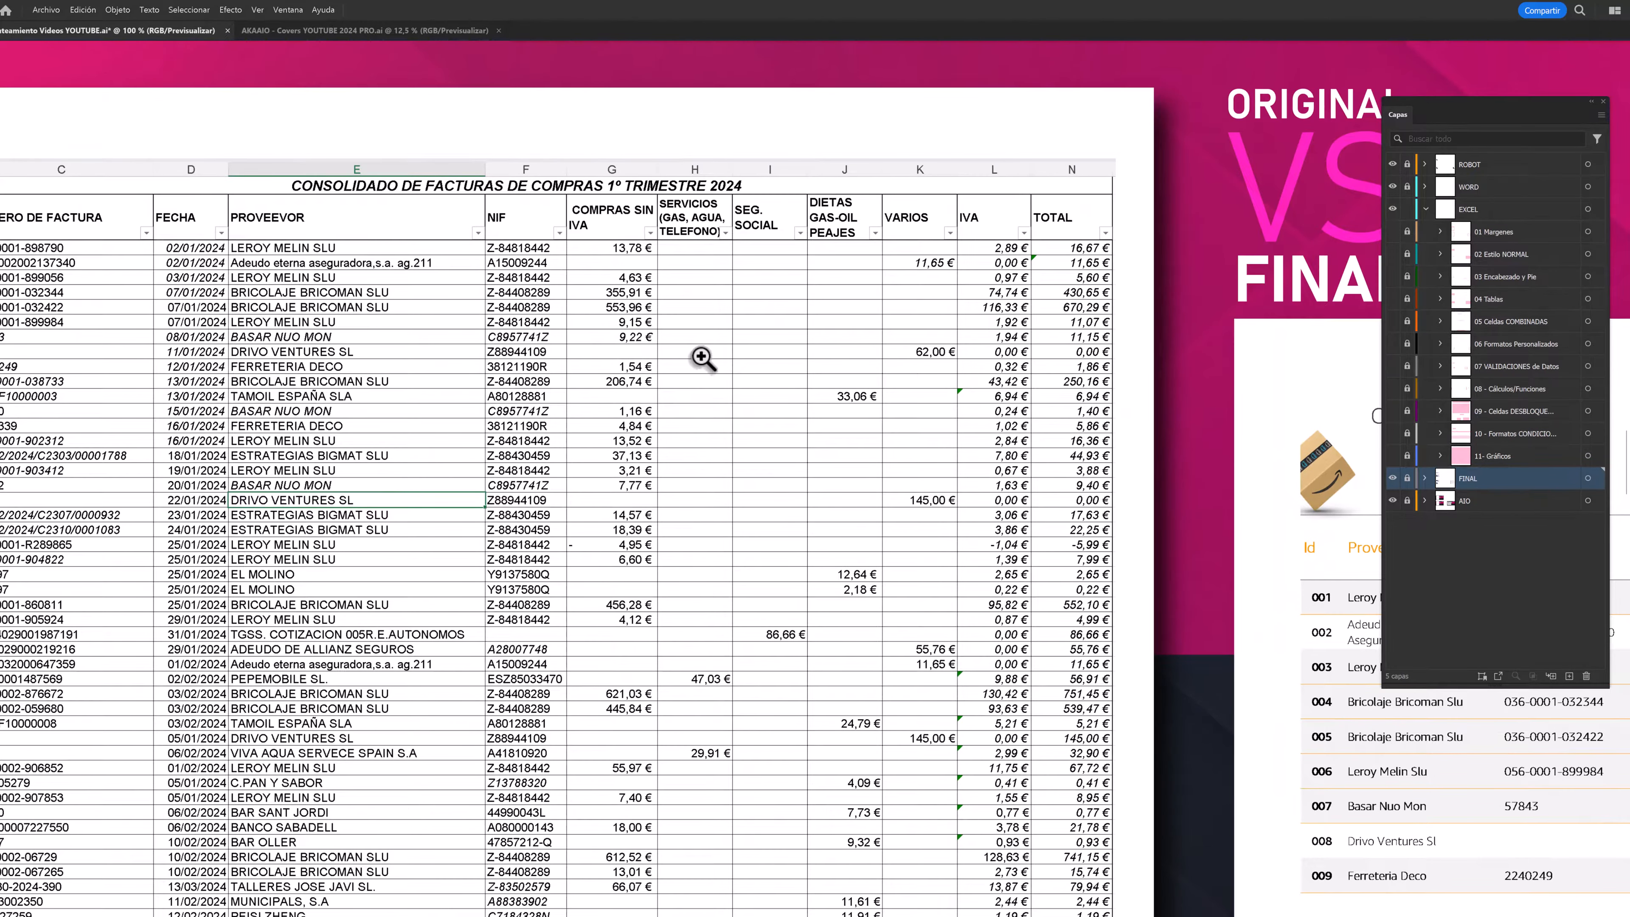
scroll(744, 373, "right", 3)
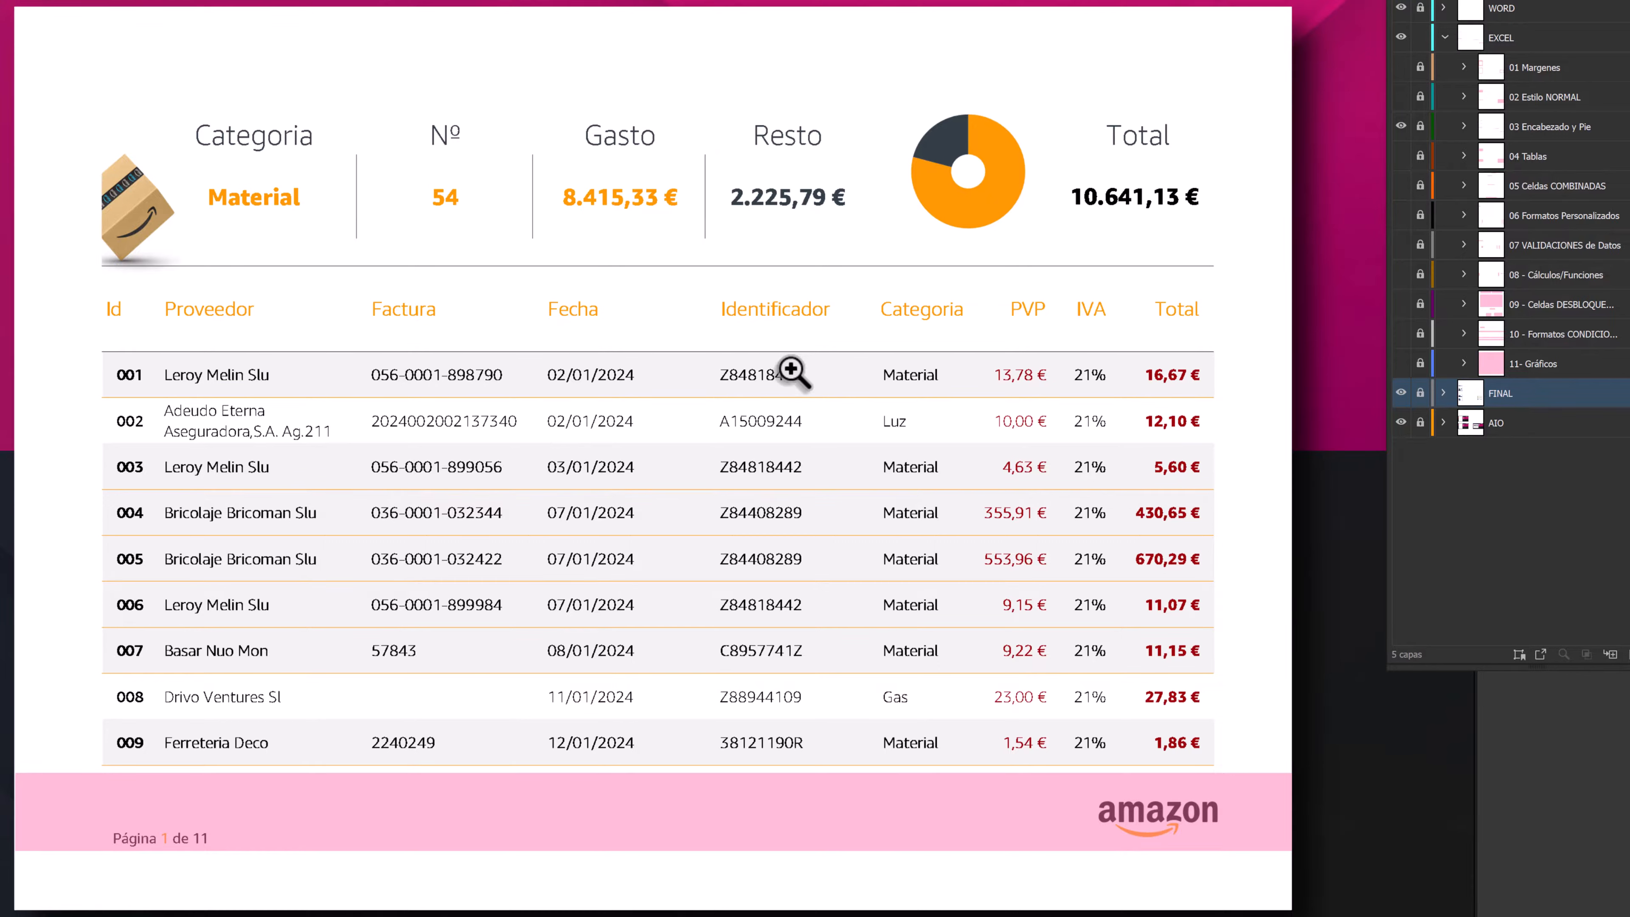
- Hide the 03 Encabezado y Pie highlight and review the 01 Margenes and 02 Estilo NORMAL highlights over the final report
left_click(1401, 126)
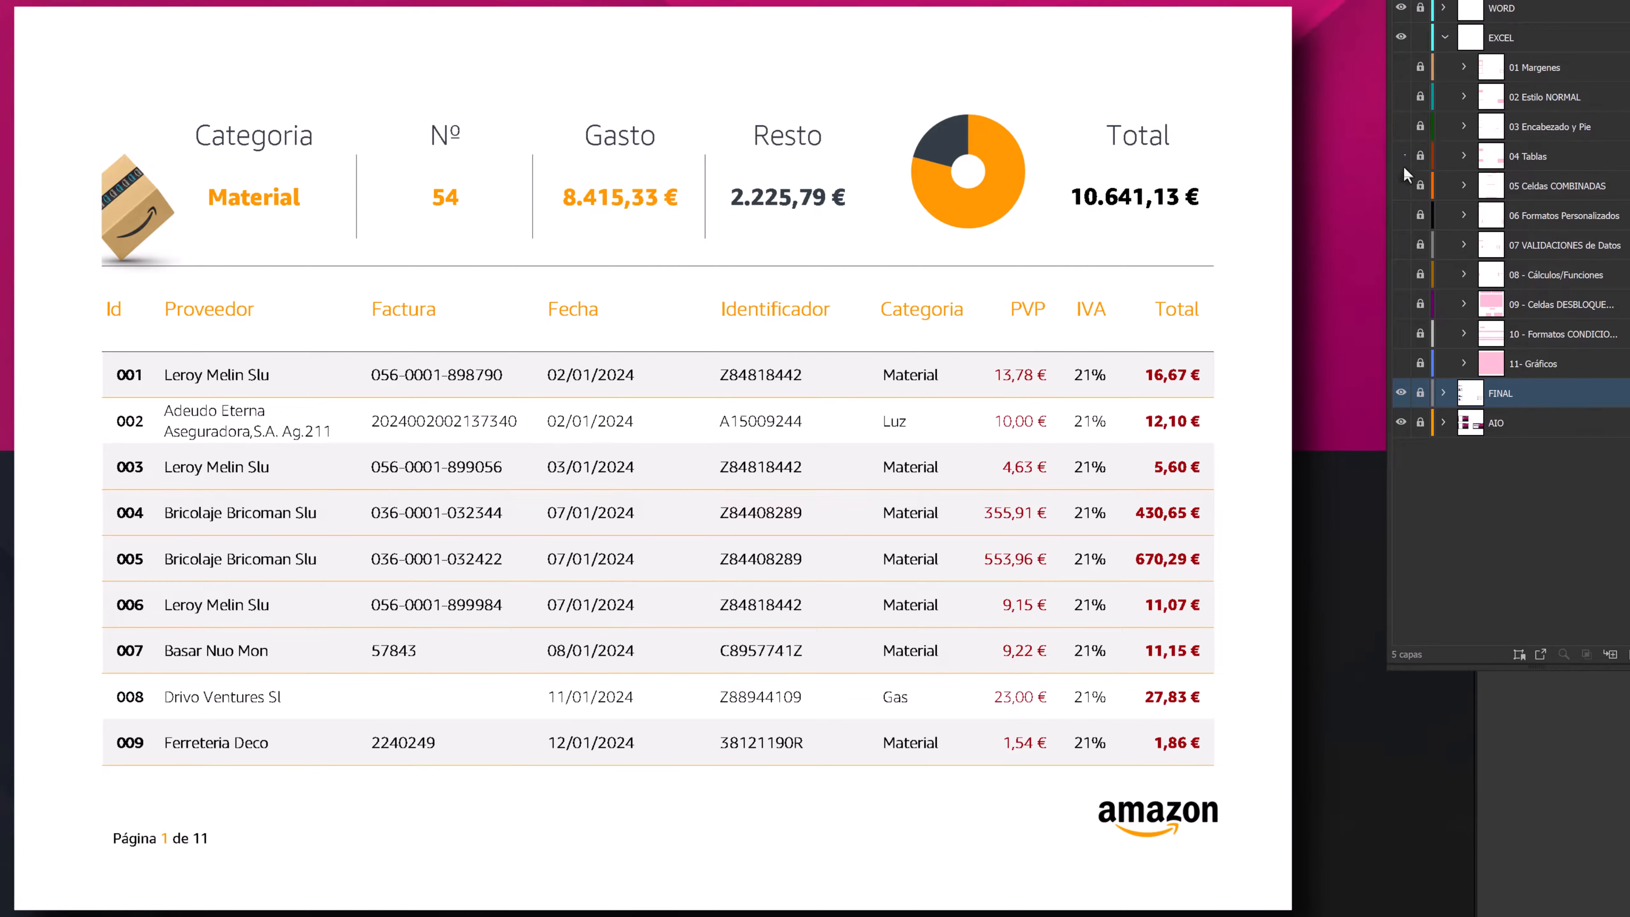
left_click(1401, 67)
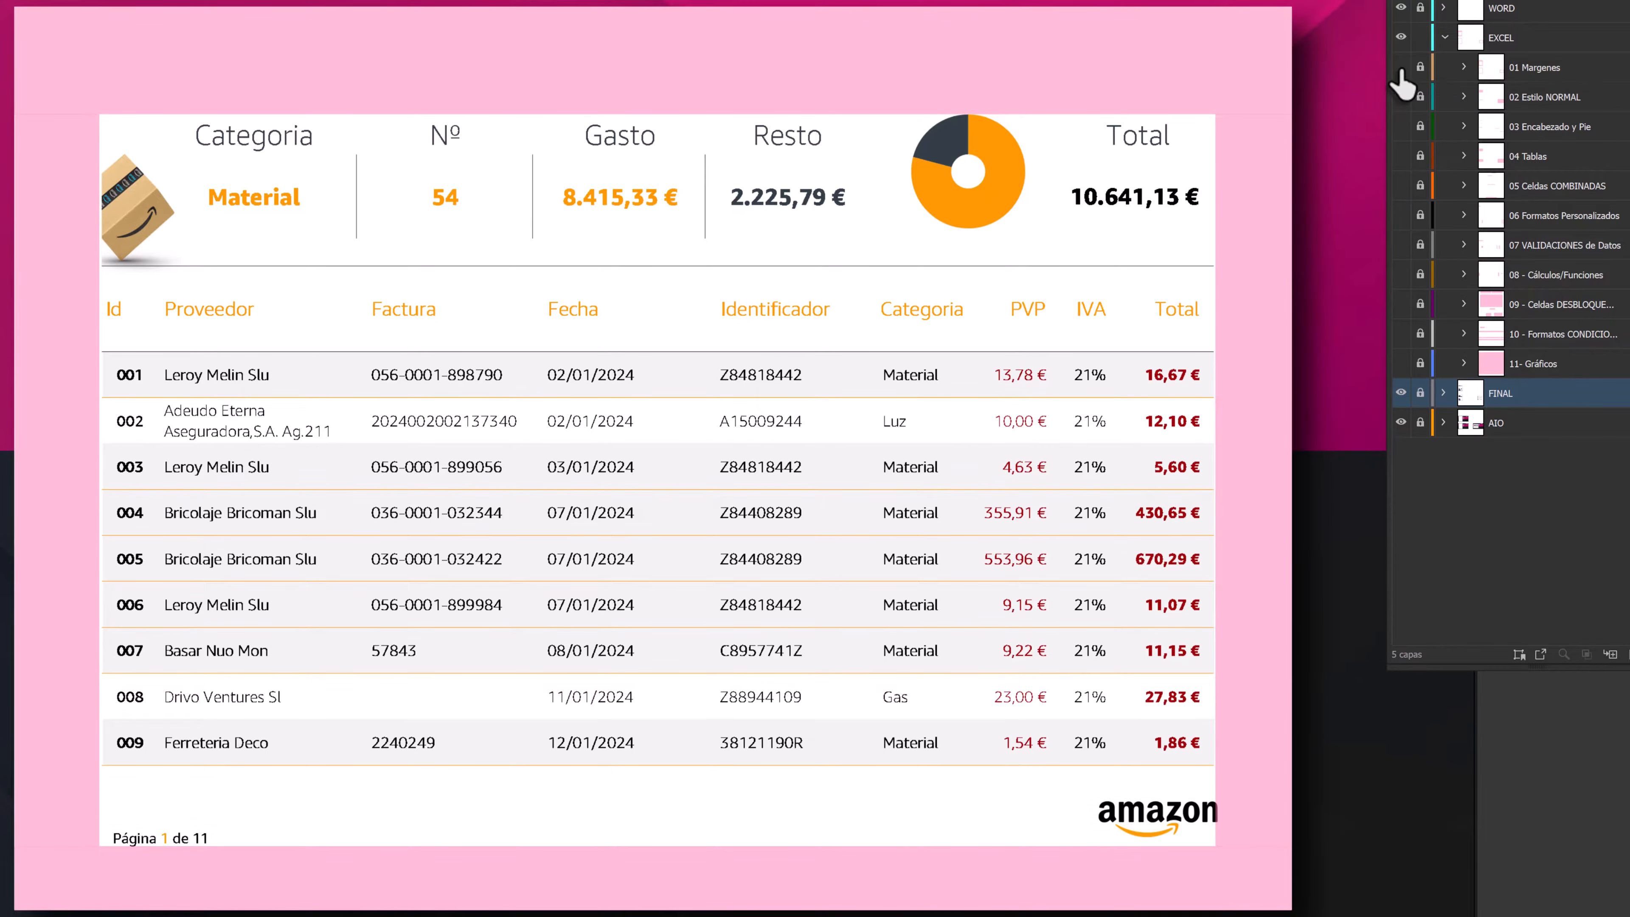
left_click(1401, 68)
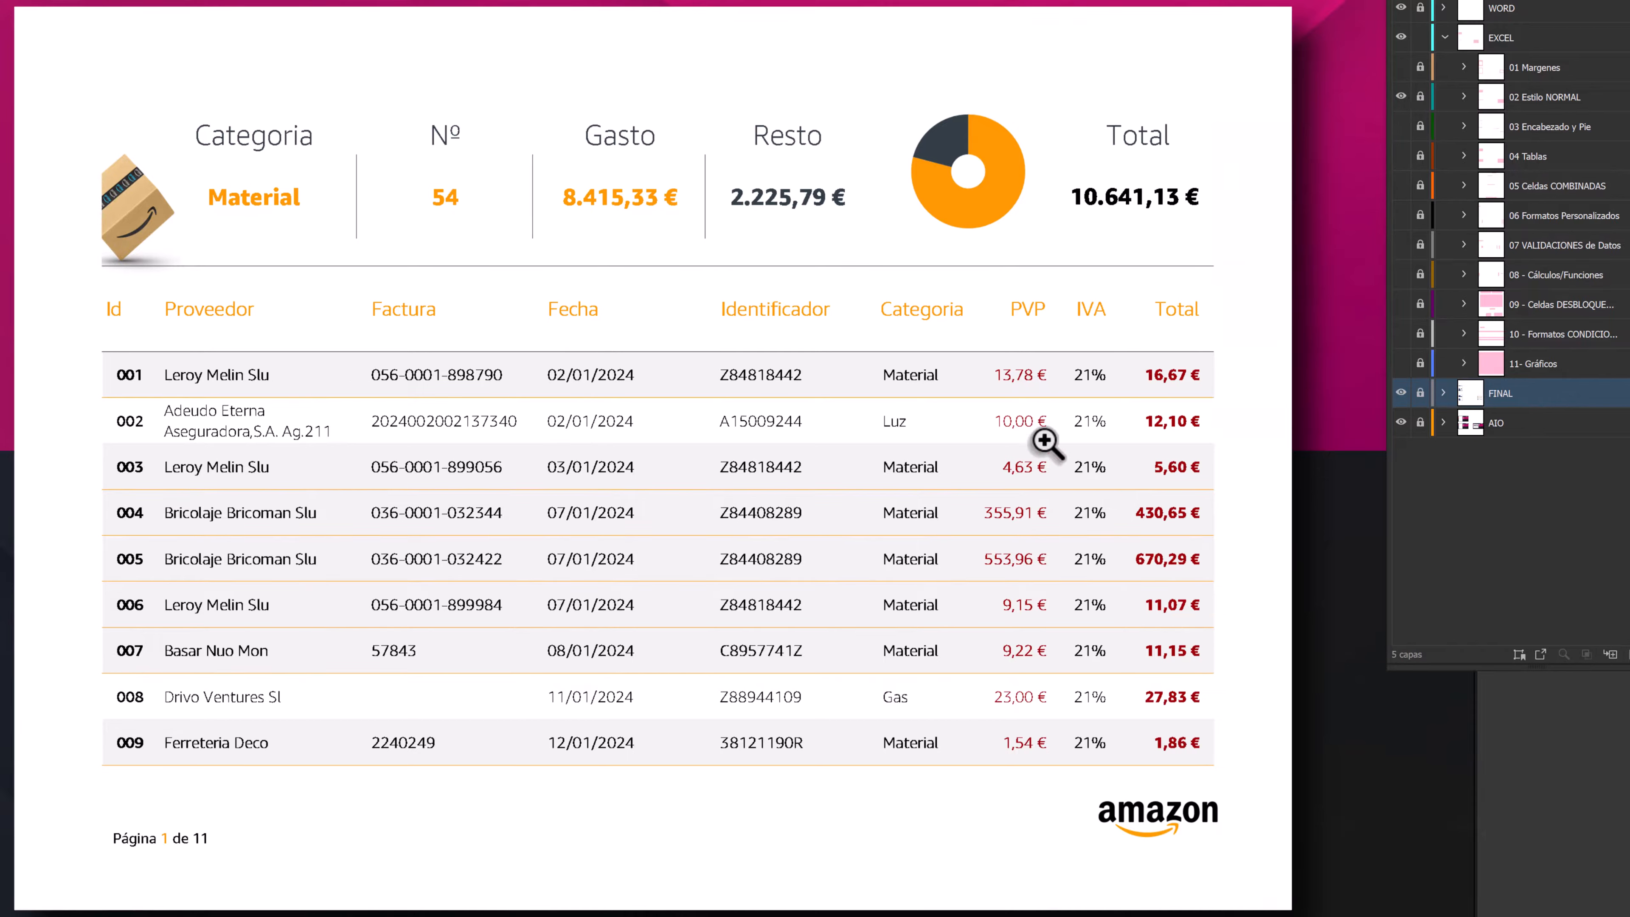
left_click(1401, 97)
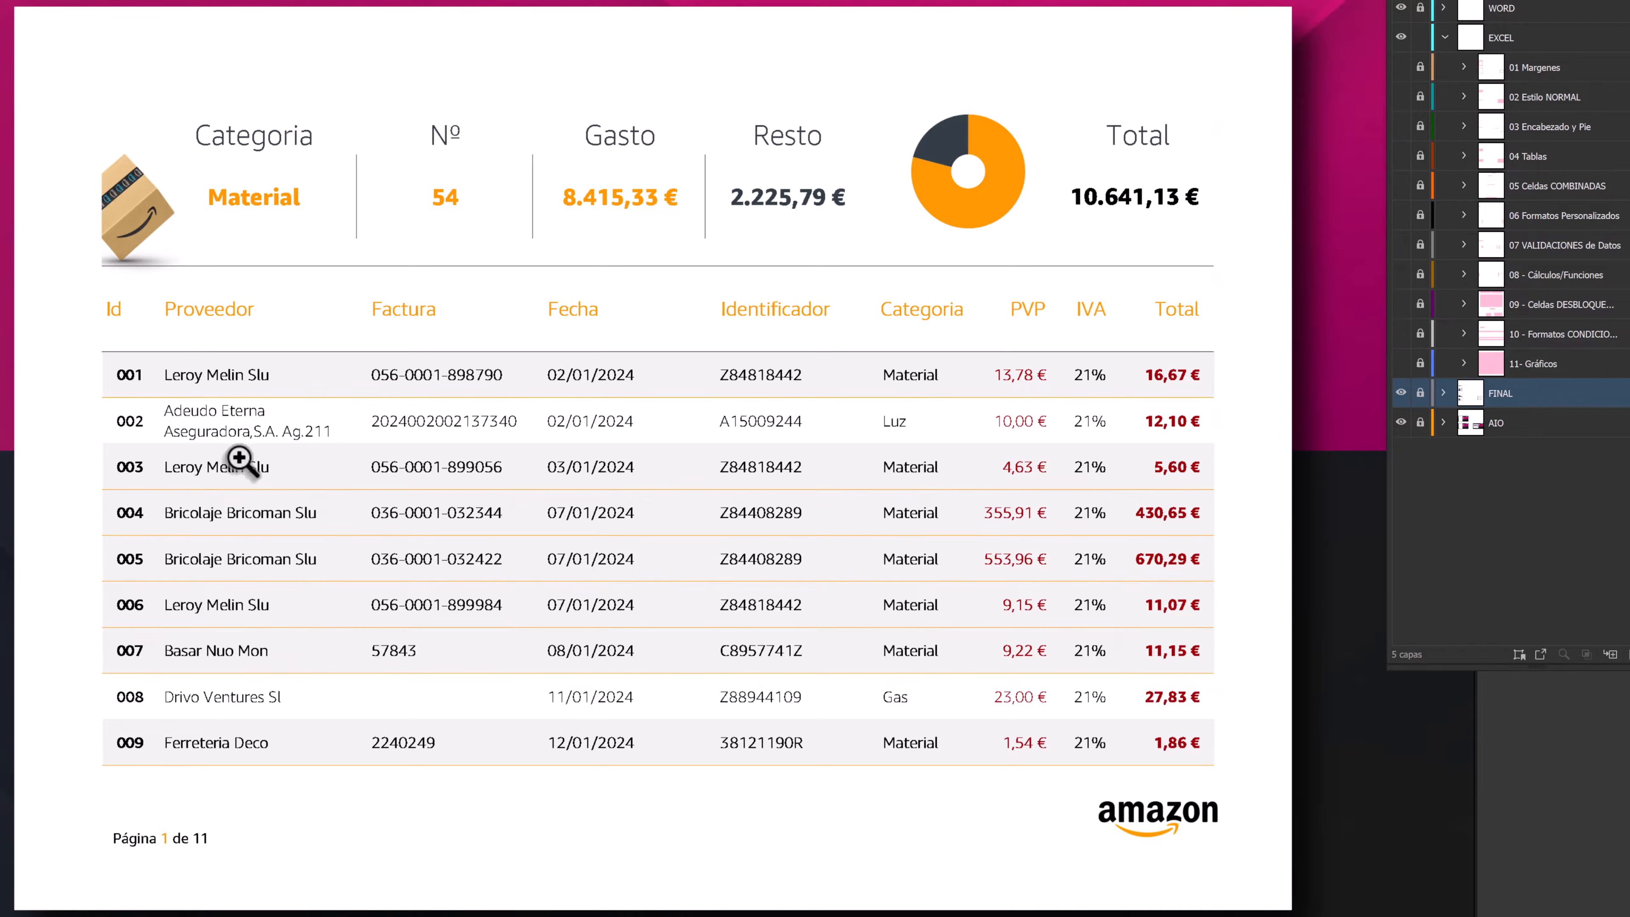
- Review the 03 Encabezado y Pie highlight on the final report, then swap it for the 04 Tablas highlight
left_click(1401, 125)
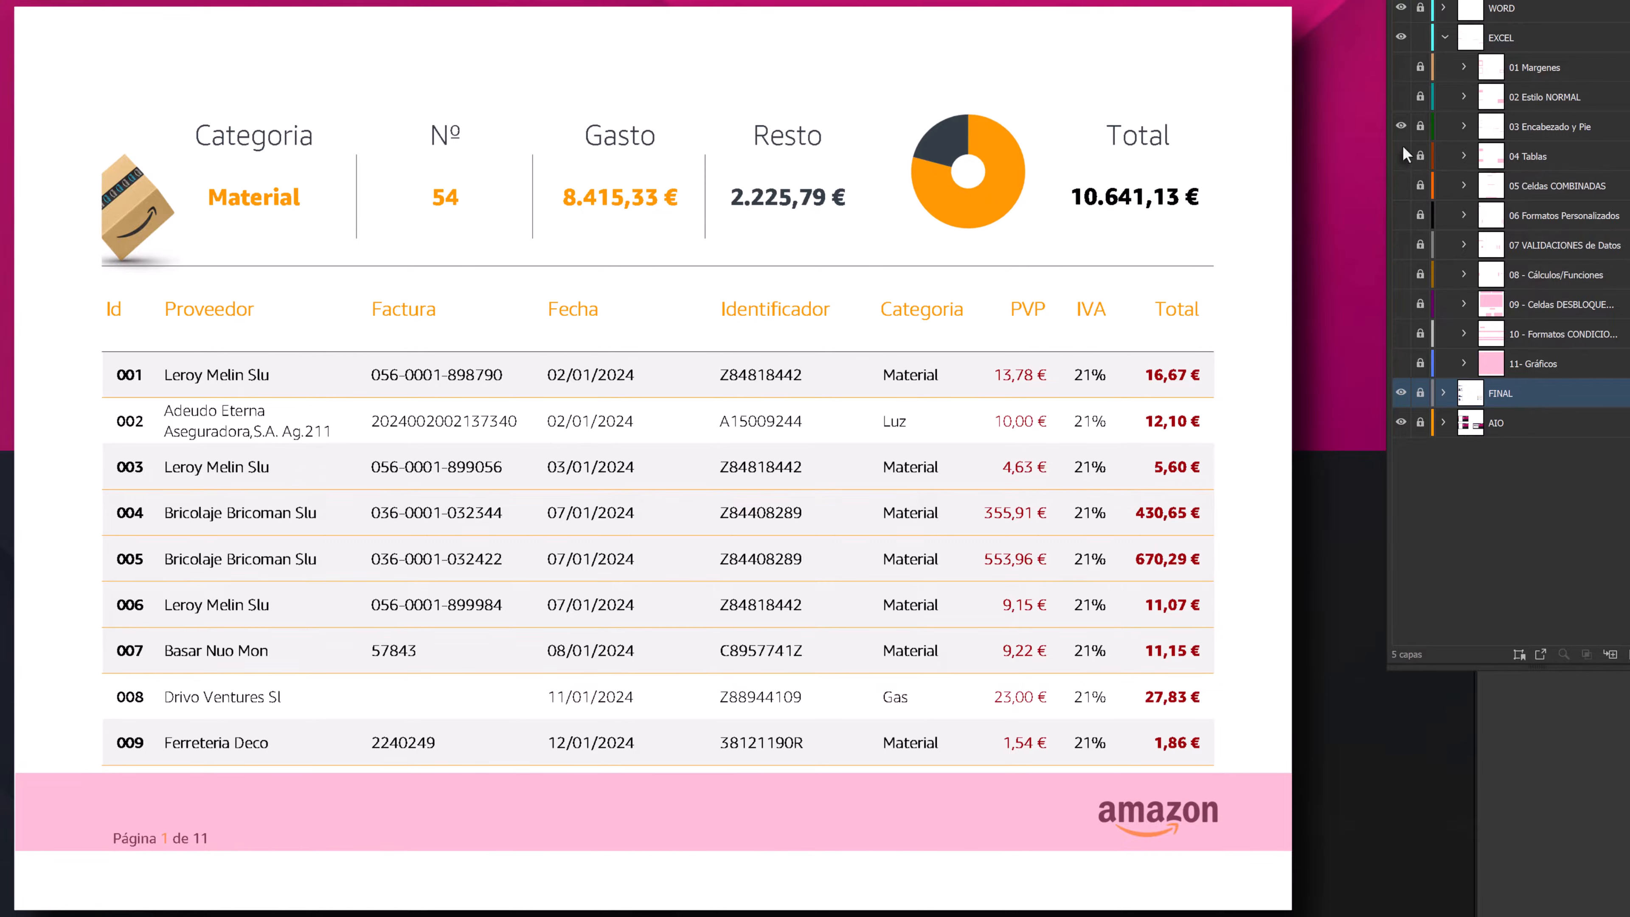
left_click(1401, 127)
left_click(1401, 156)
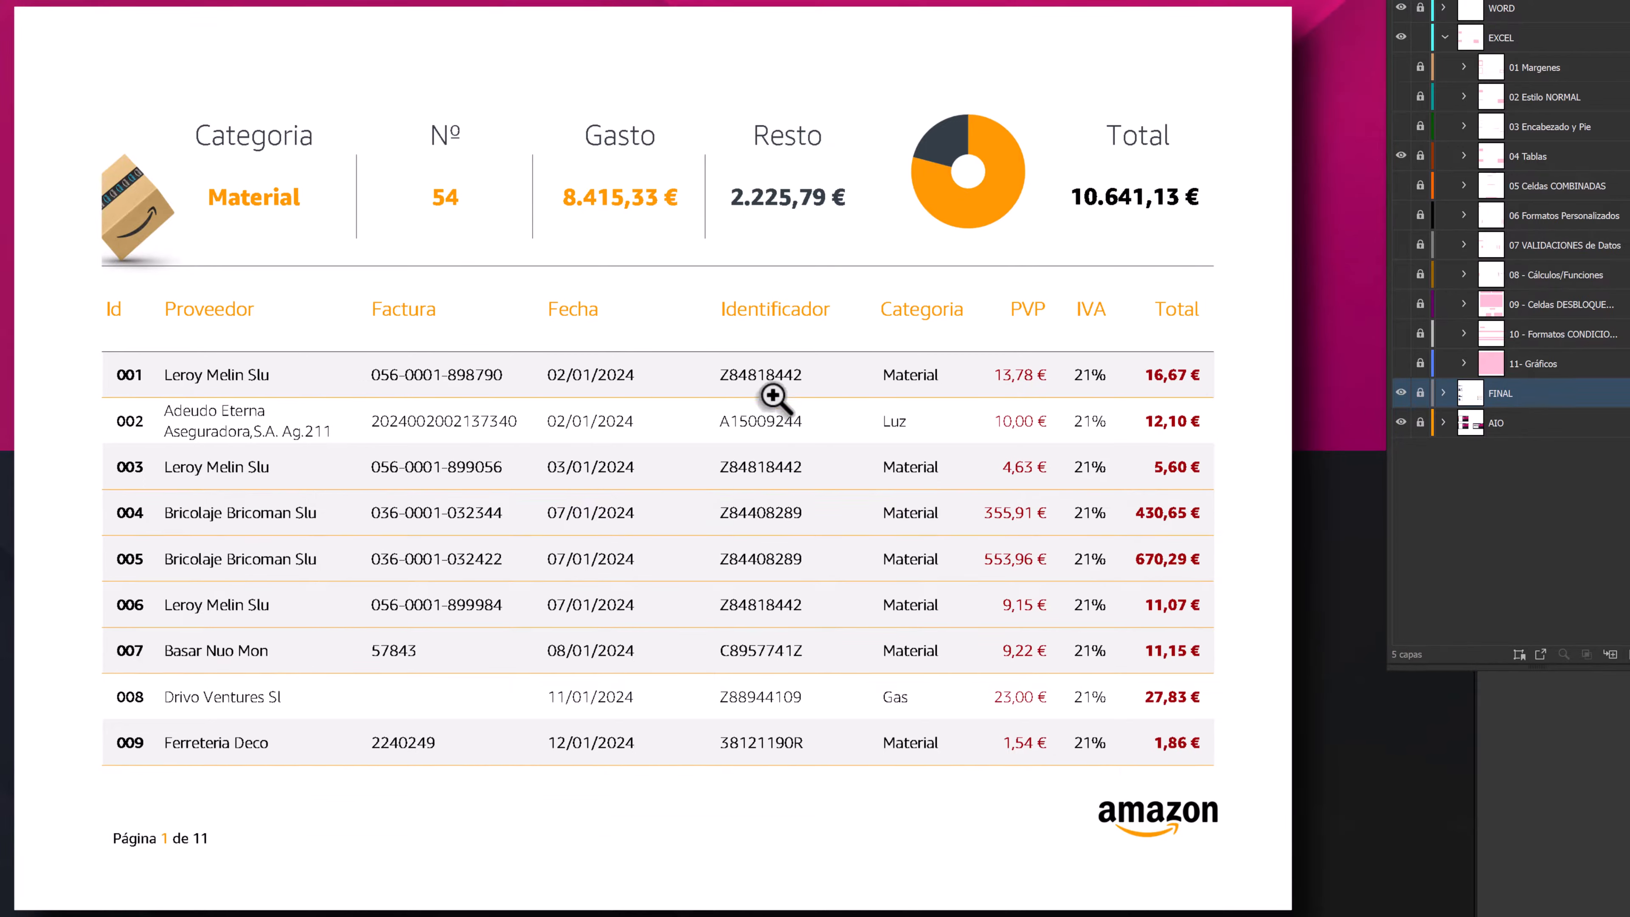
- Show the 06 Formatos Personalizados layer and compare the number formats in the final report with the original sheet
left_click(1403, 216)
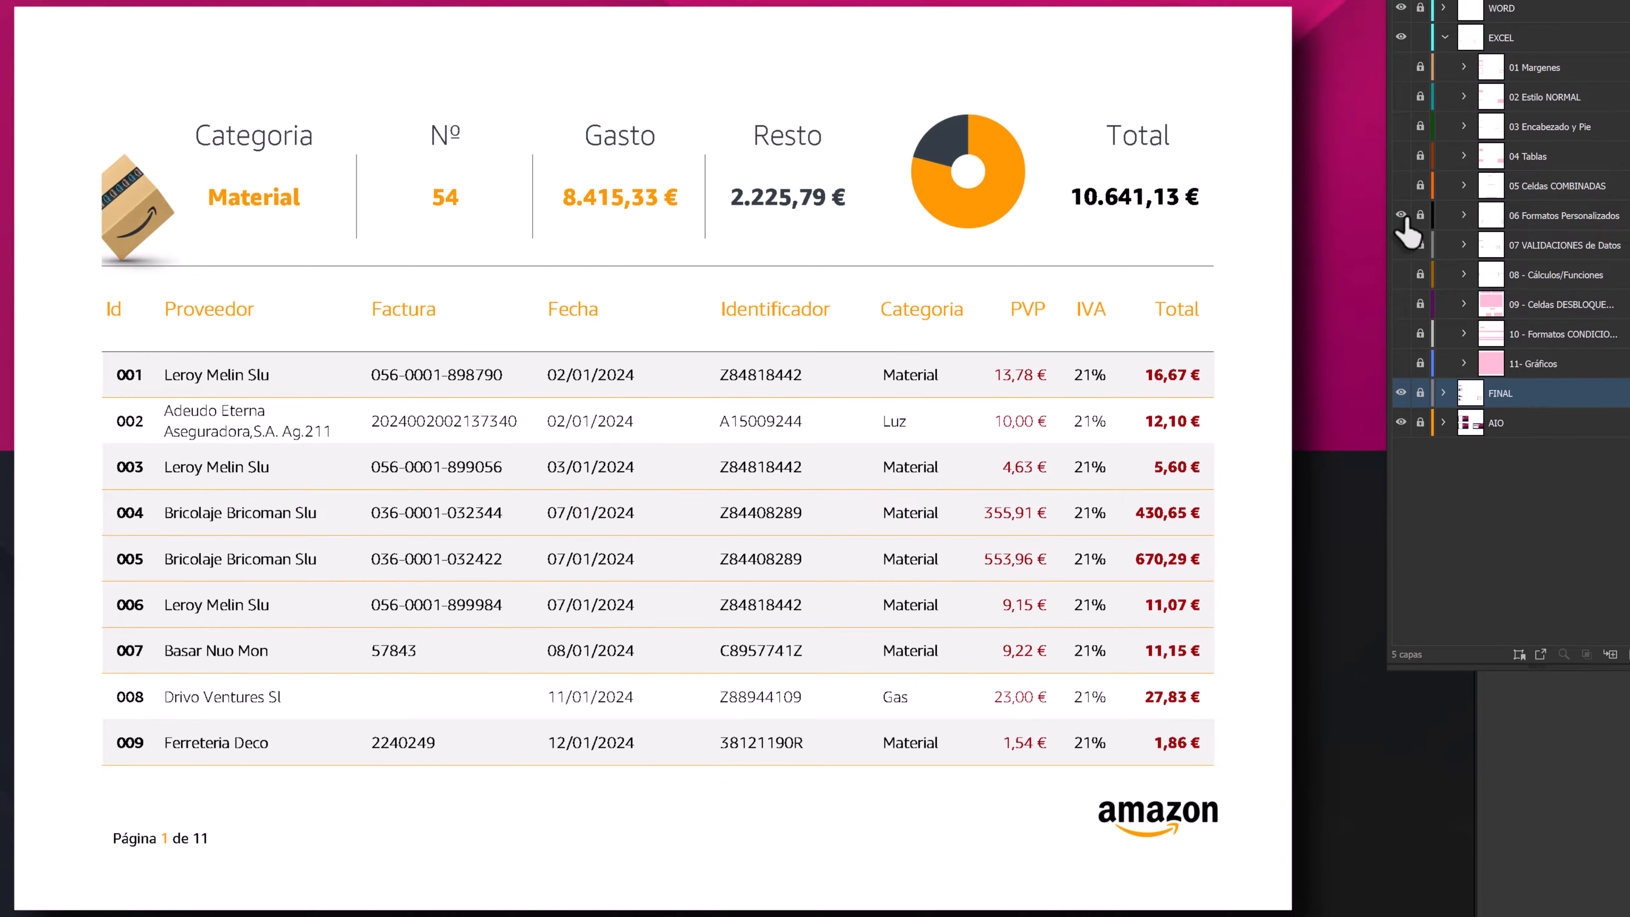
left_click_drag(65, 509, 909, 445)
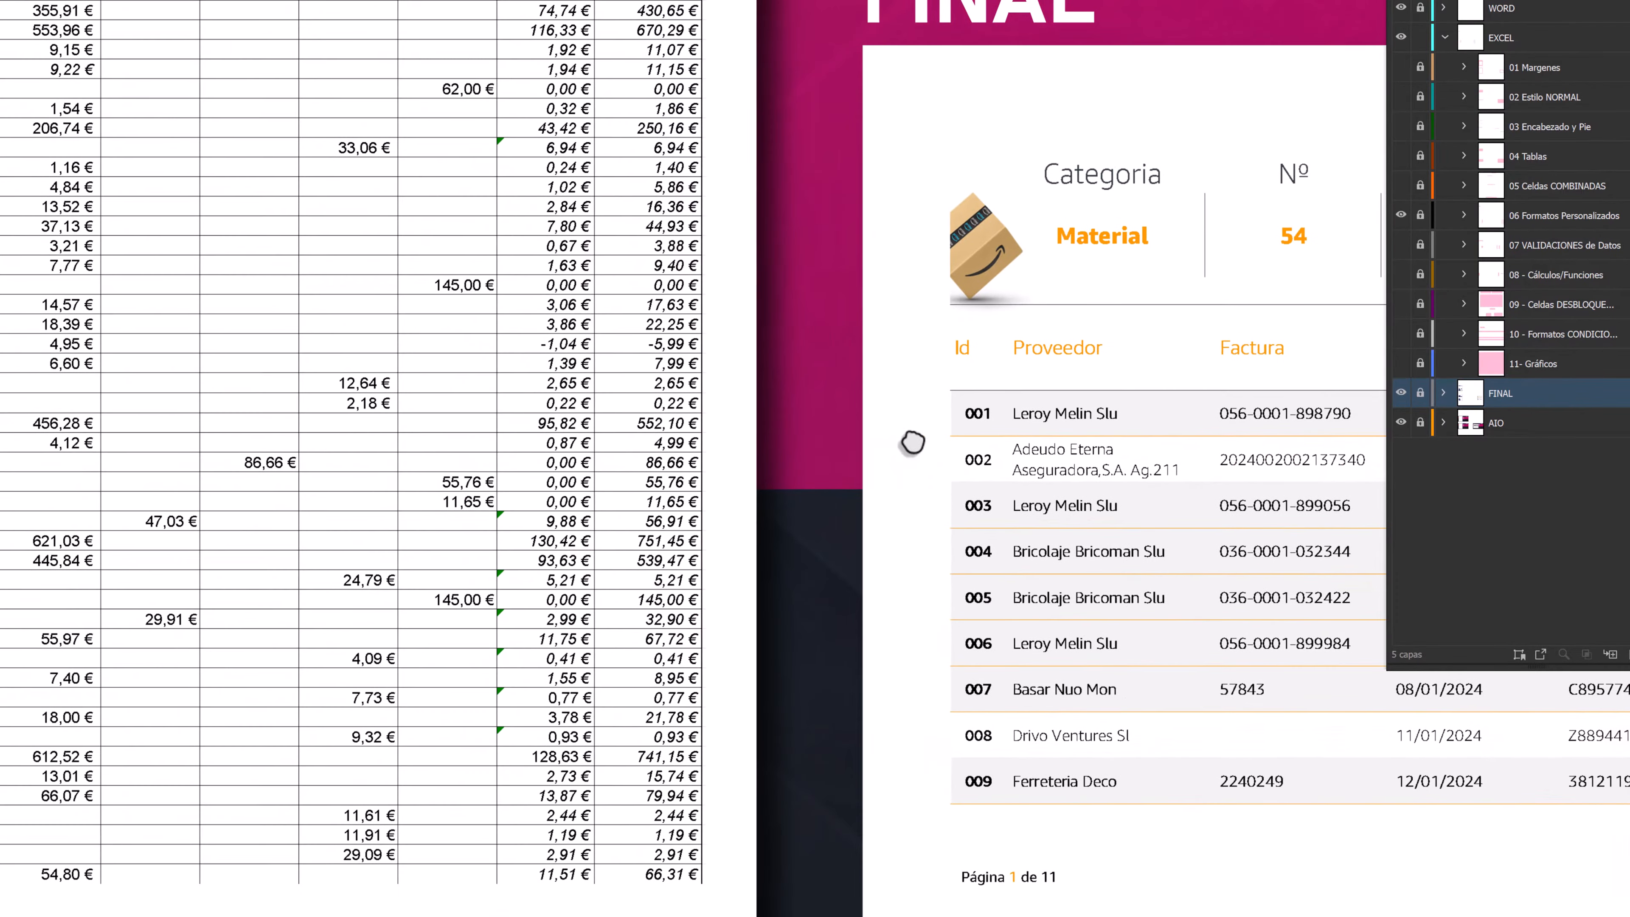
left_click_drag(636, 459, 778, 462)
left_click_drag(443, 454, 717, 467)
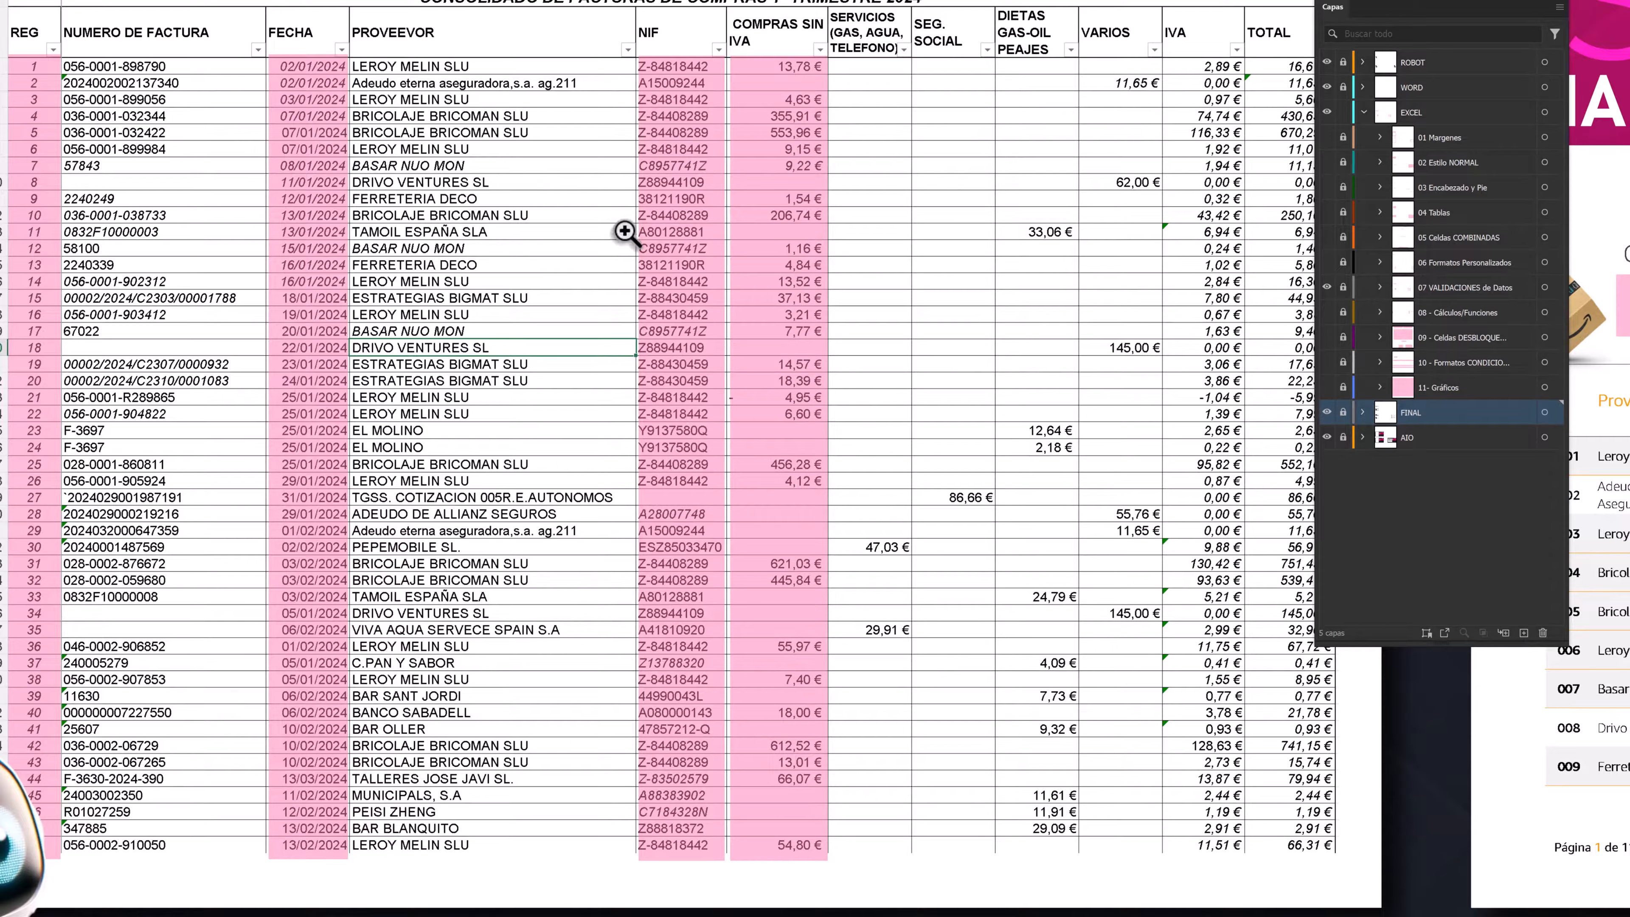
- Examine the highlighted data validation and calculation columns in the original sheet and compare them with the final report
key("ctrl")
key("ctrl")
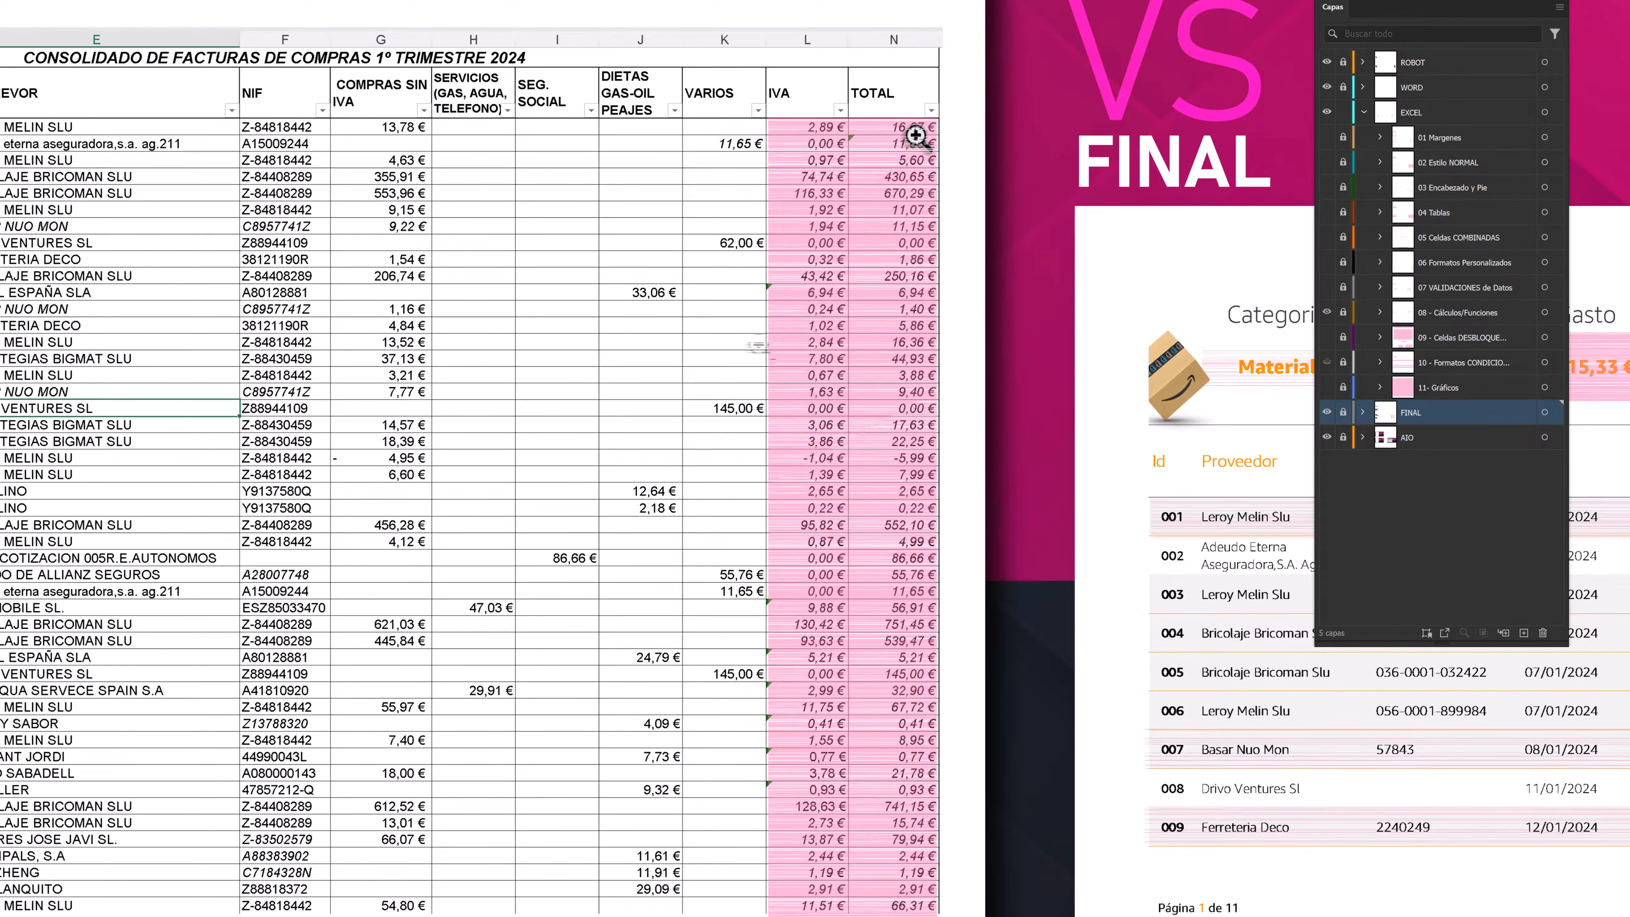
left_click_drag(638, 456, 496, 287)
left_click_drag(1040, 428, 608, 353)
left_click_drag(1065, 374, 753, 423)
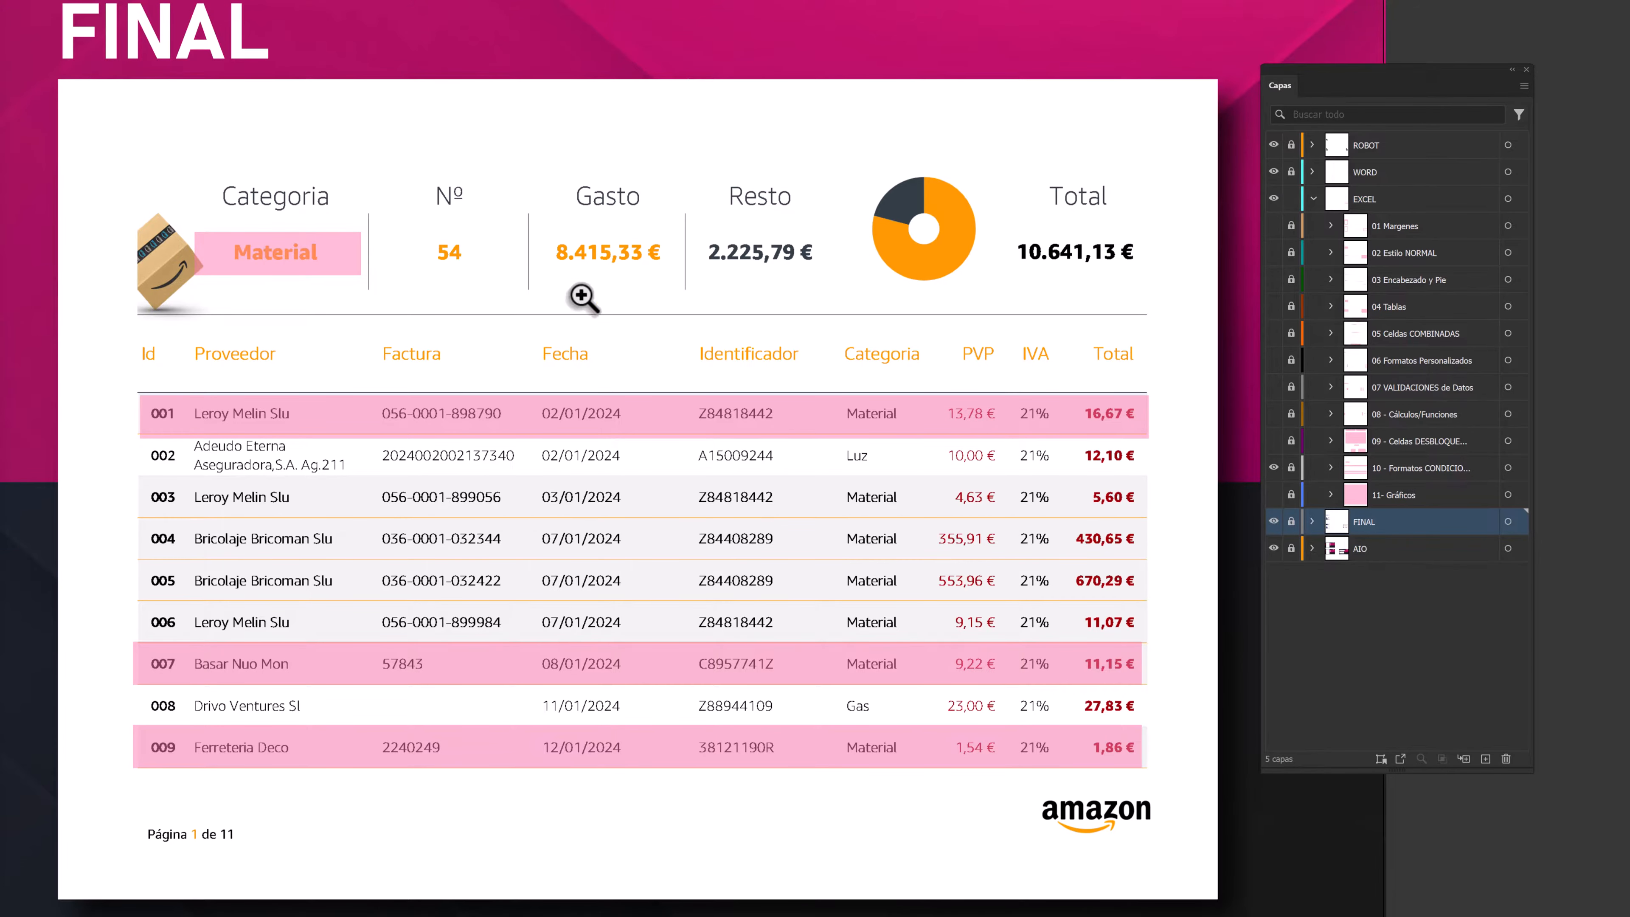
- Examine the category cell of record 001 among the rows highlighted for conditional formatting in the final report
left_click(868, 416)
key("ctrl")
key("ctrl")
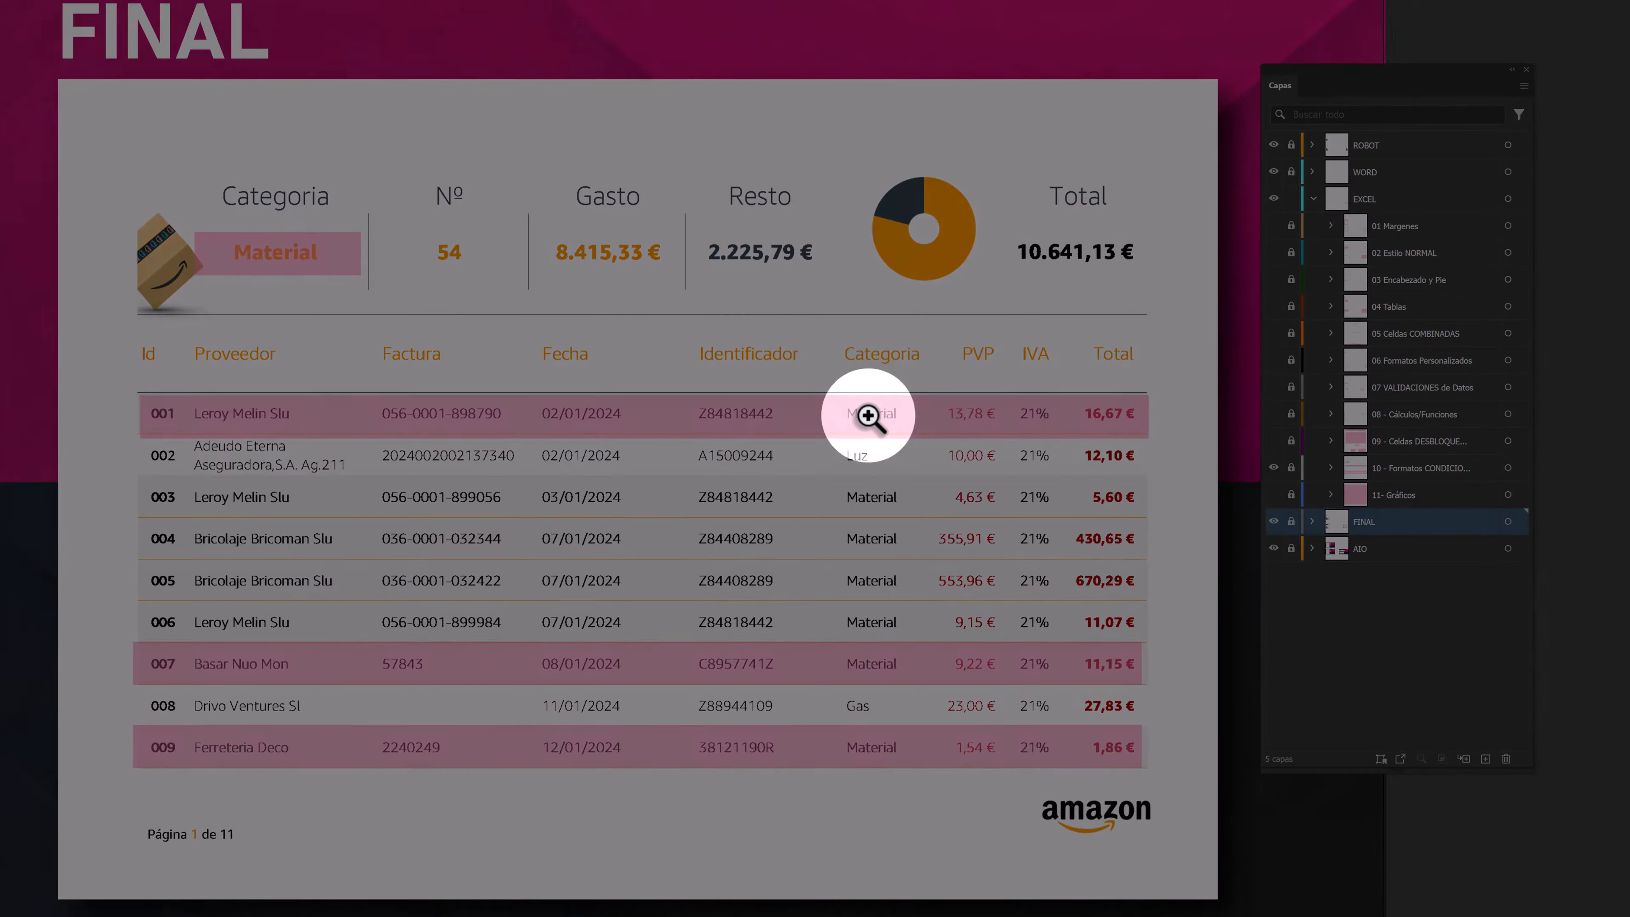
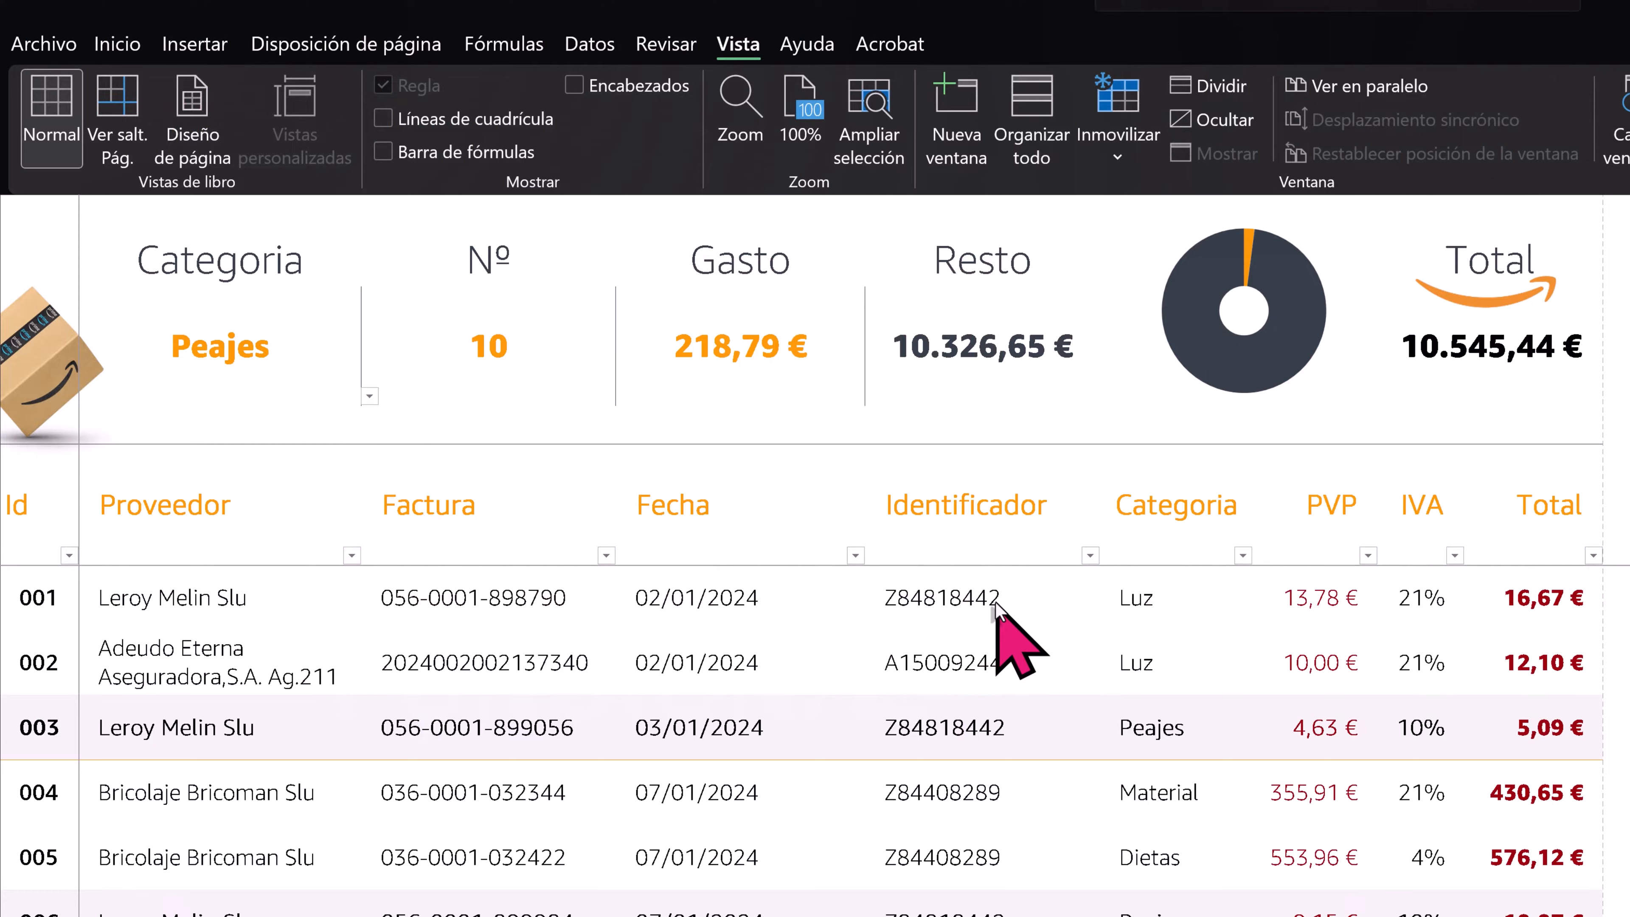
- Check that the summary and column headings stay frozen while scrolling through the invoice records
left_click(988, 754)
scroll(988, 754, "down", 20)
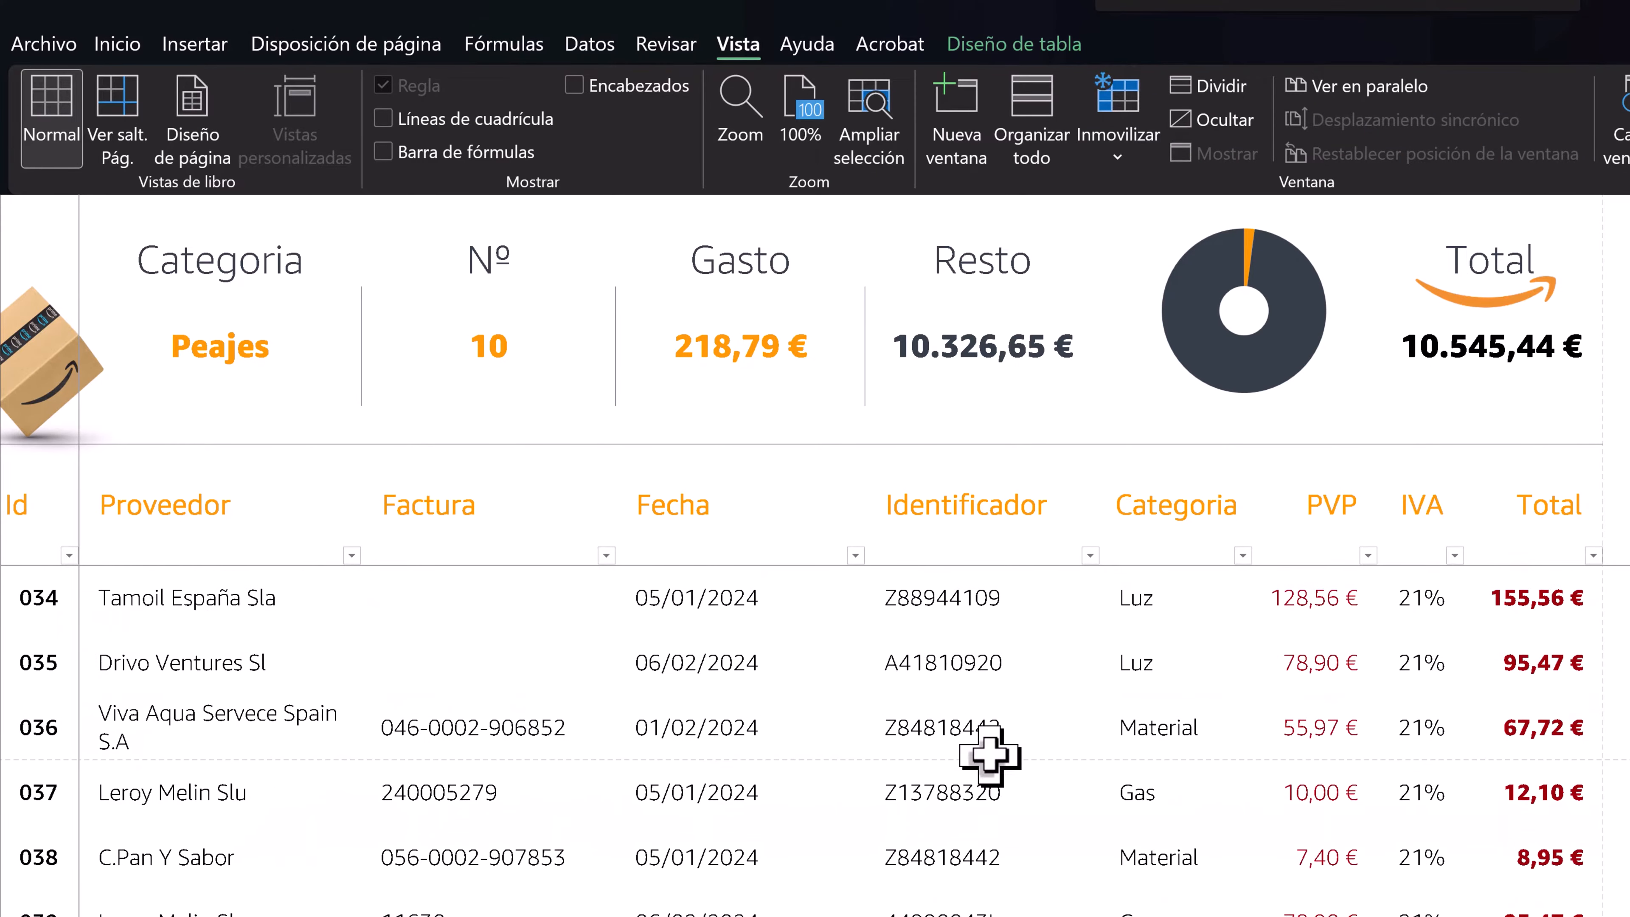
scroll(988, 754, "down", 2)
scroll(988, 755, "up", 18)
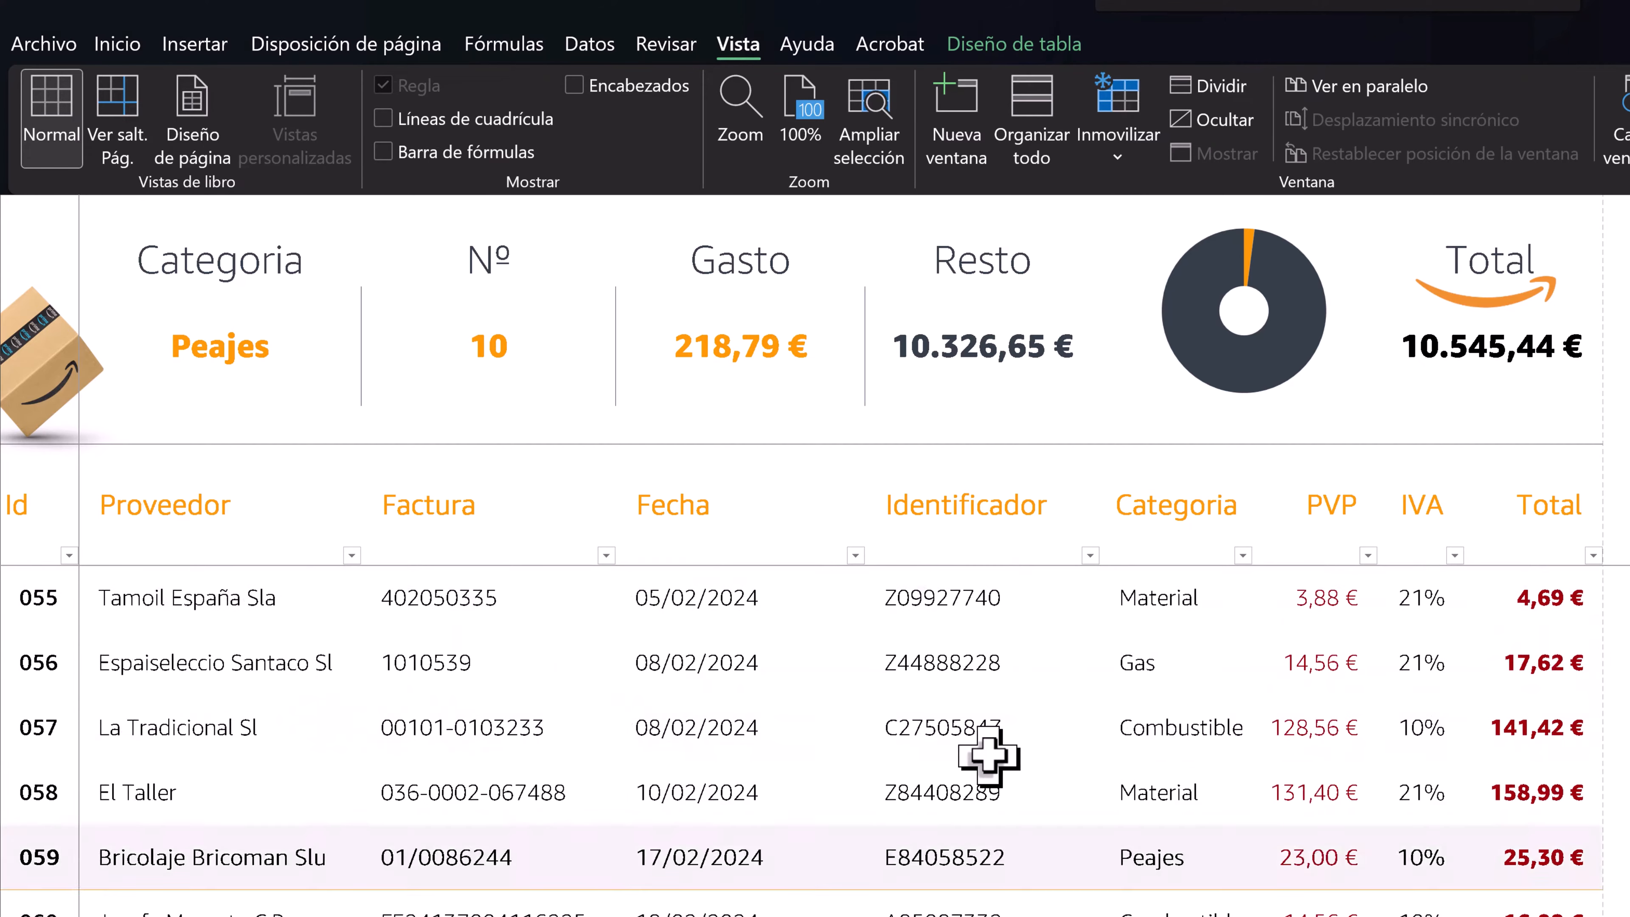
scroll(988, 754, "up", 4)
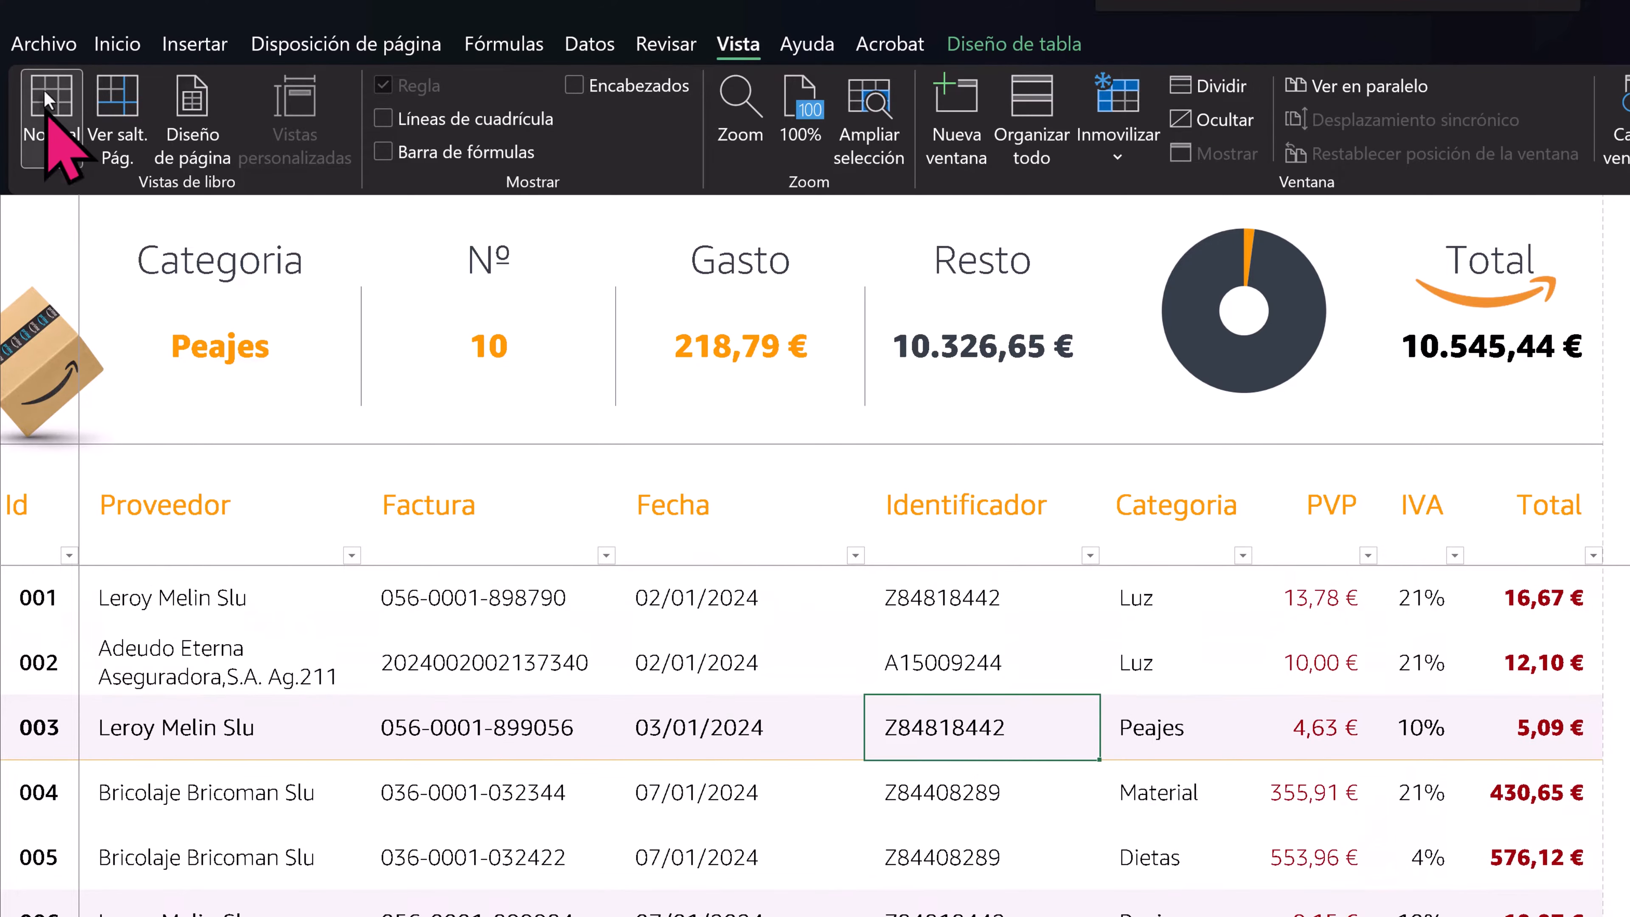
- Review the final report's pages in the print preview, checking the repeated header and footer, and return to the sheet
left_click(45, 45)
left_click(64, 616)
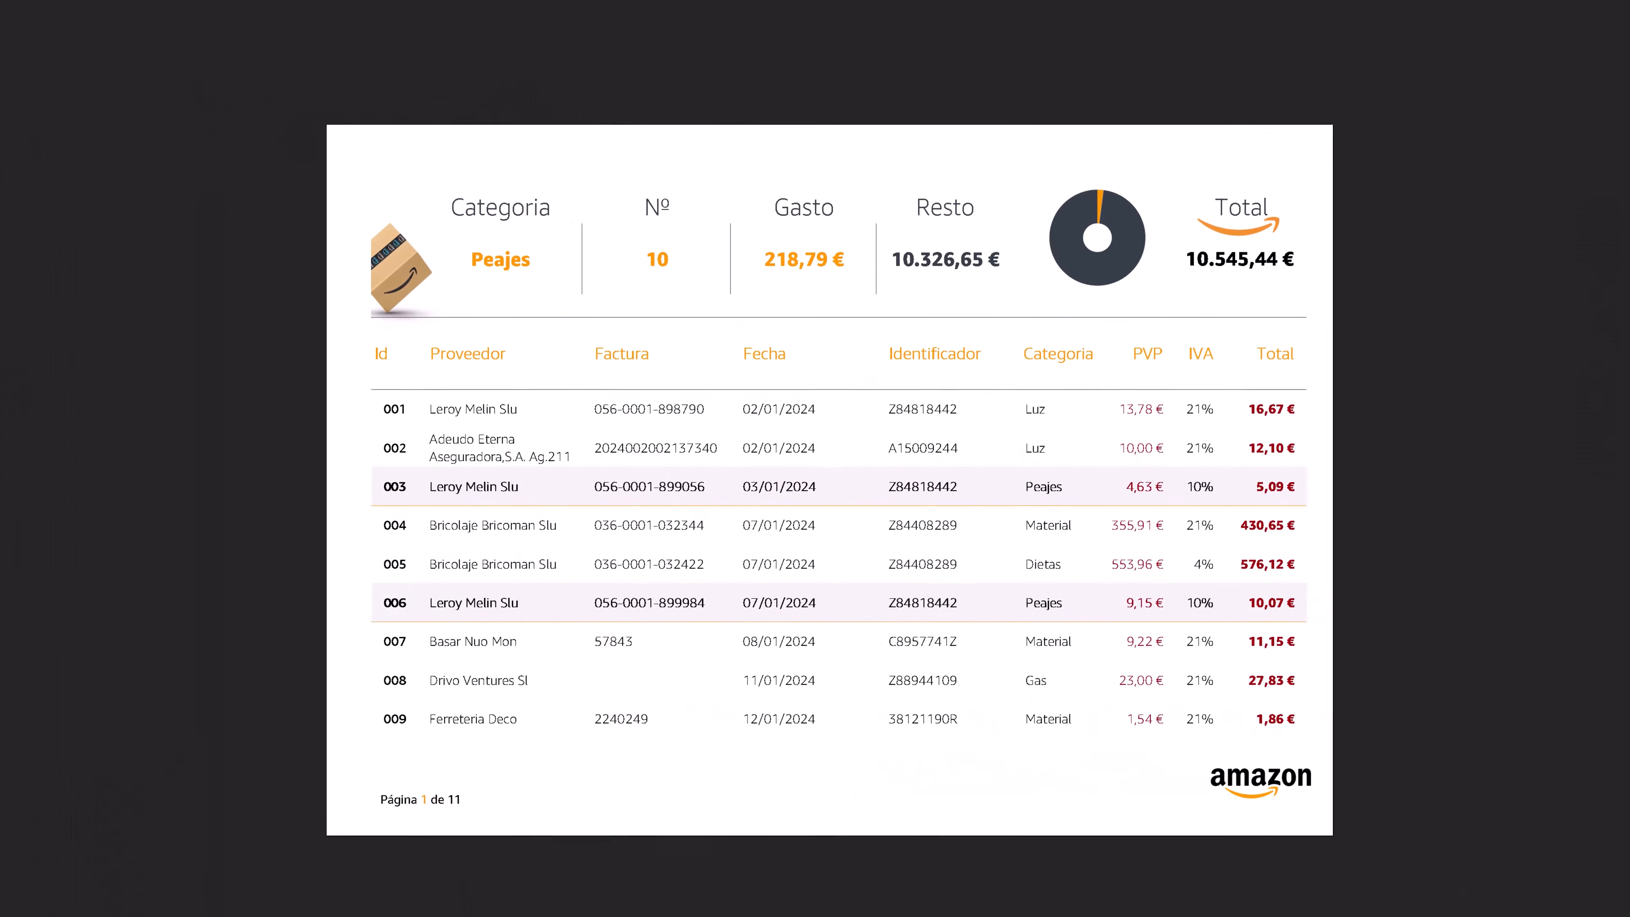
left_click(833, 916)
key("Page_Down")
key("Page_Down")
key("Page_Down")
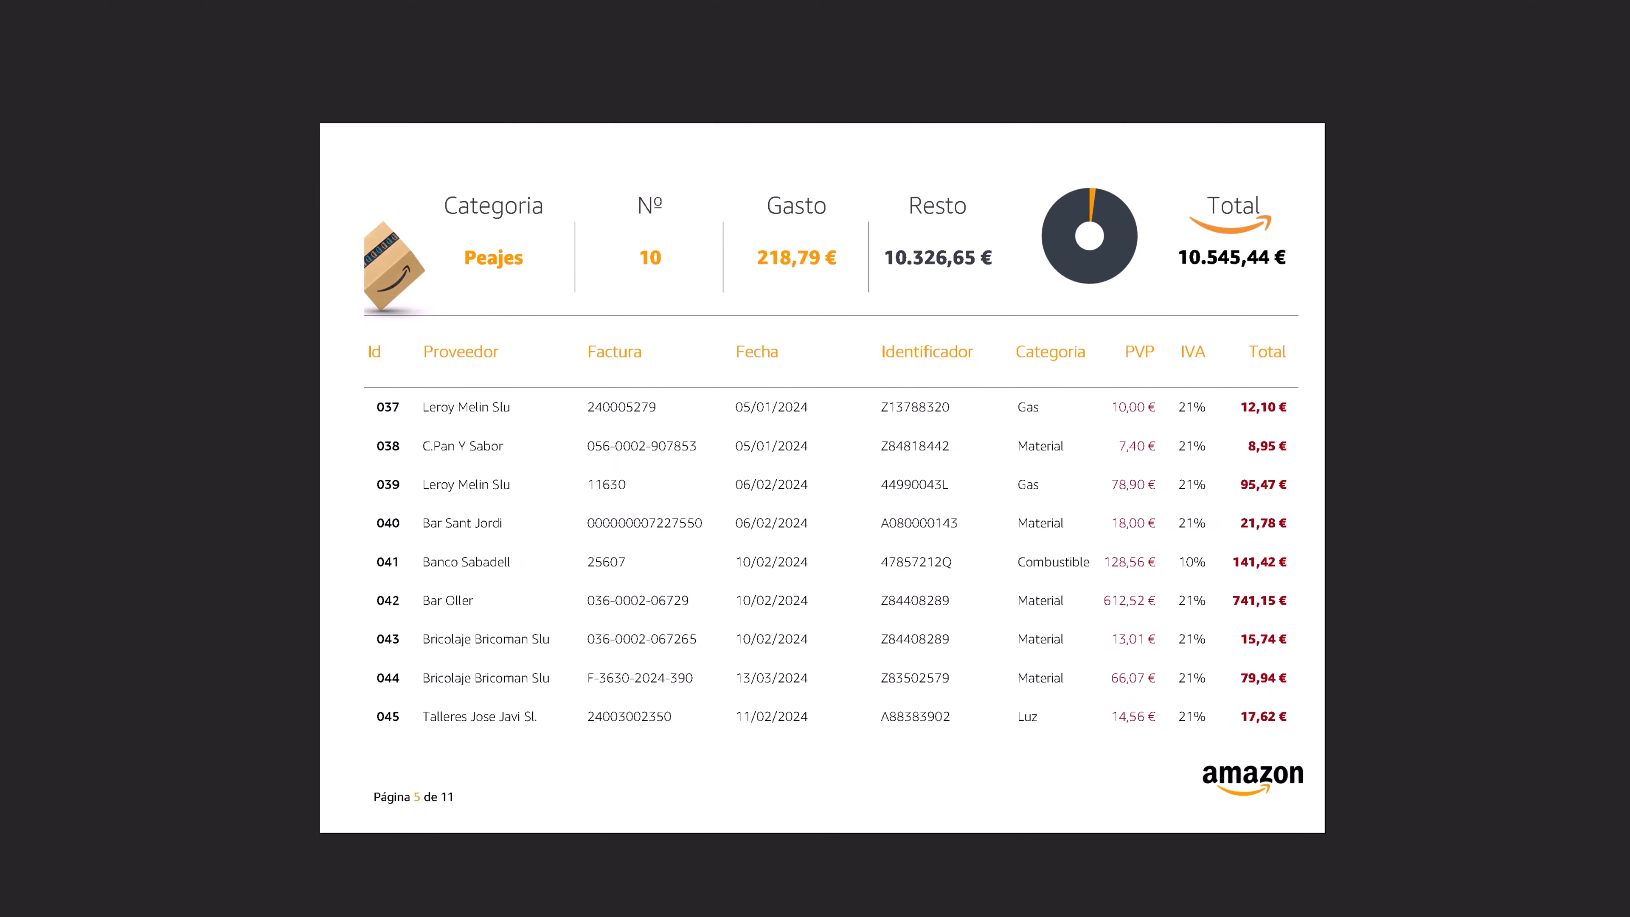
key("Page_Up")
key("Page_Up")
key("Page_Up")
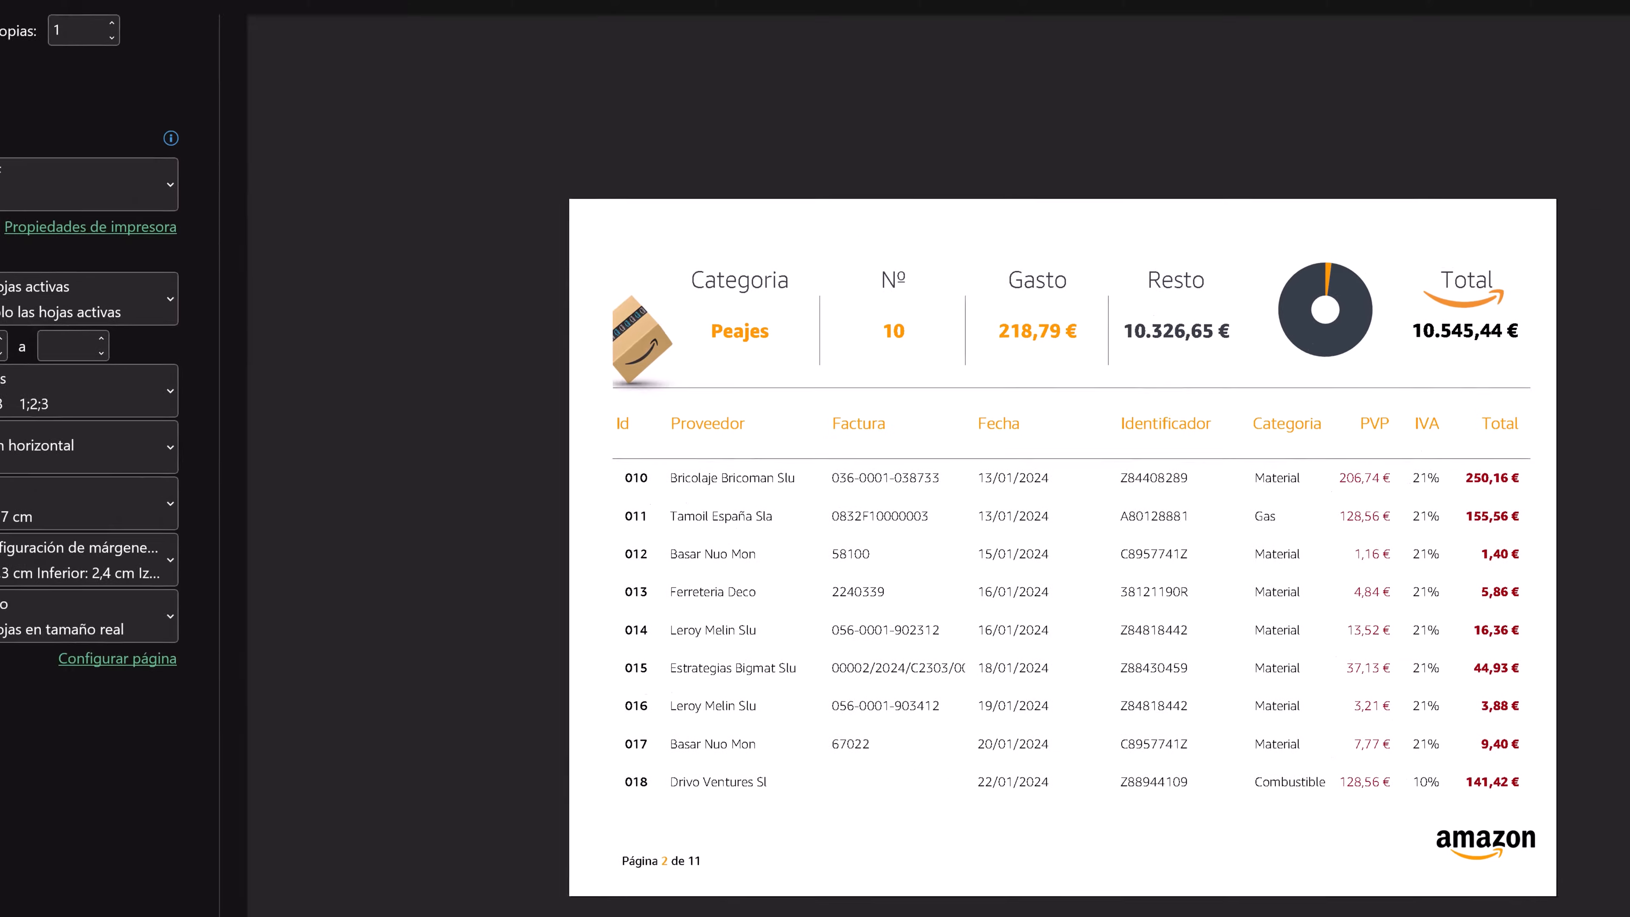
left_click(35, 106)
left_click(659, 586)
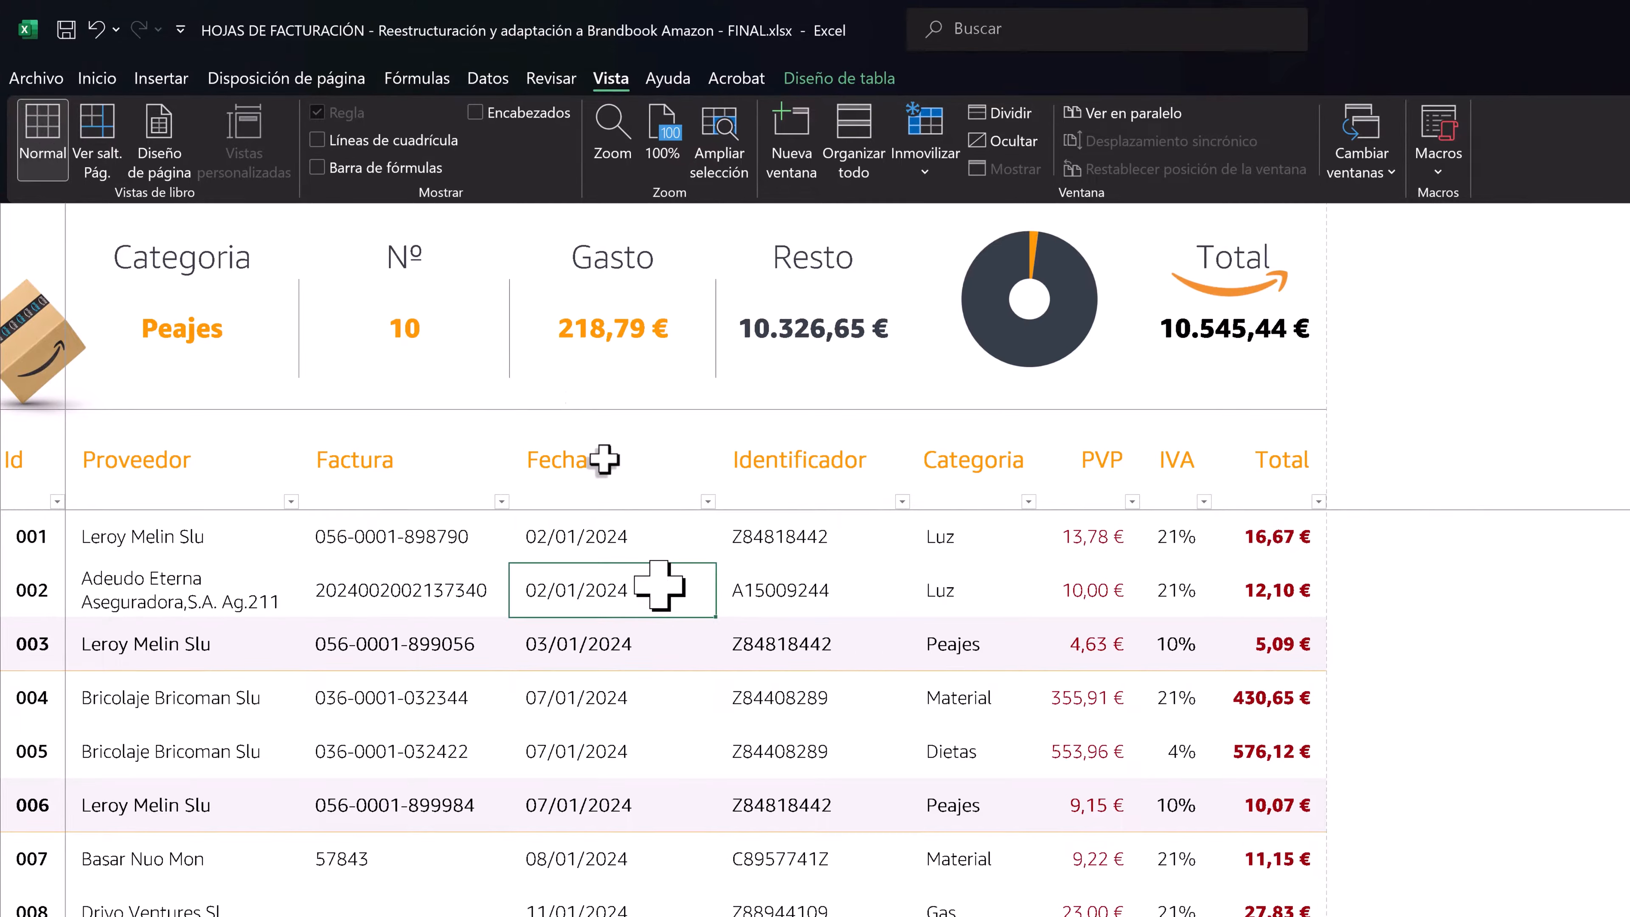
- Change the summary category to Dietas, followed by Material
left_click(201, 324)
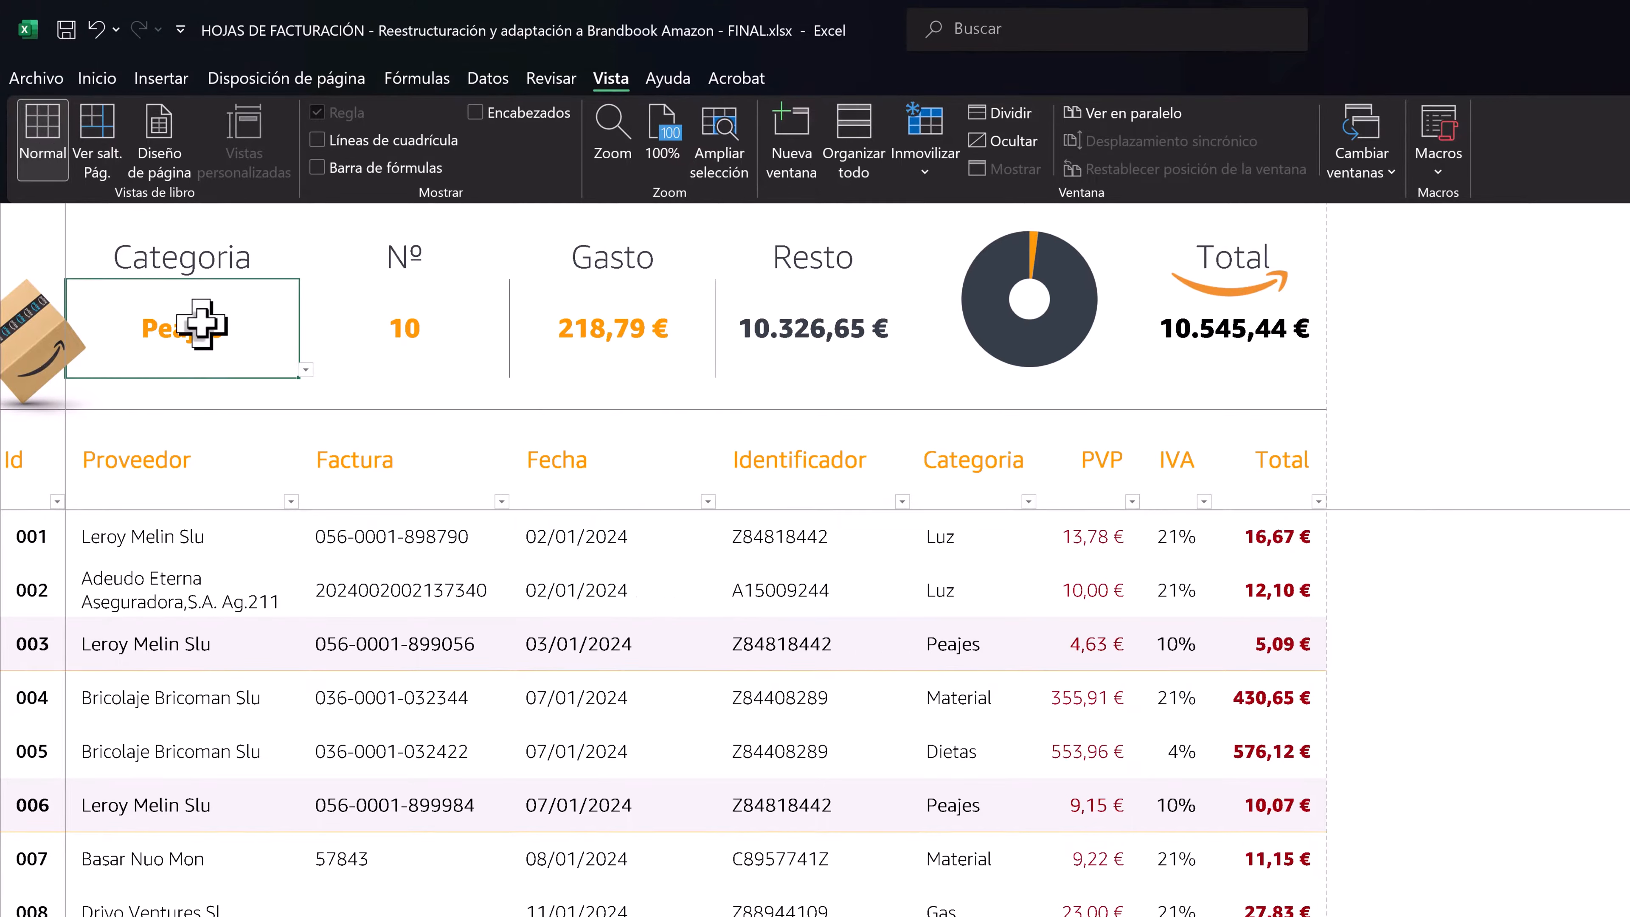
left_click(305, 371)
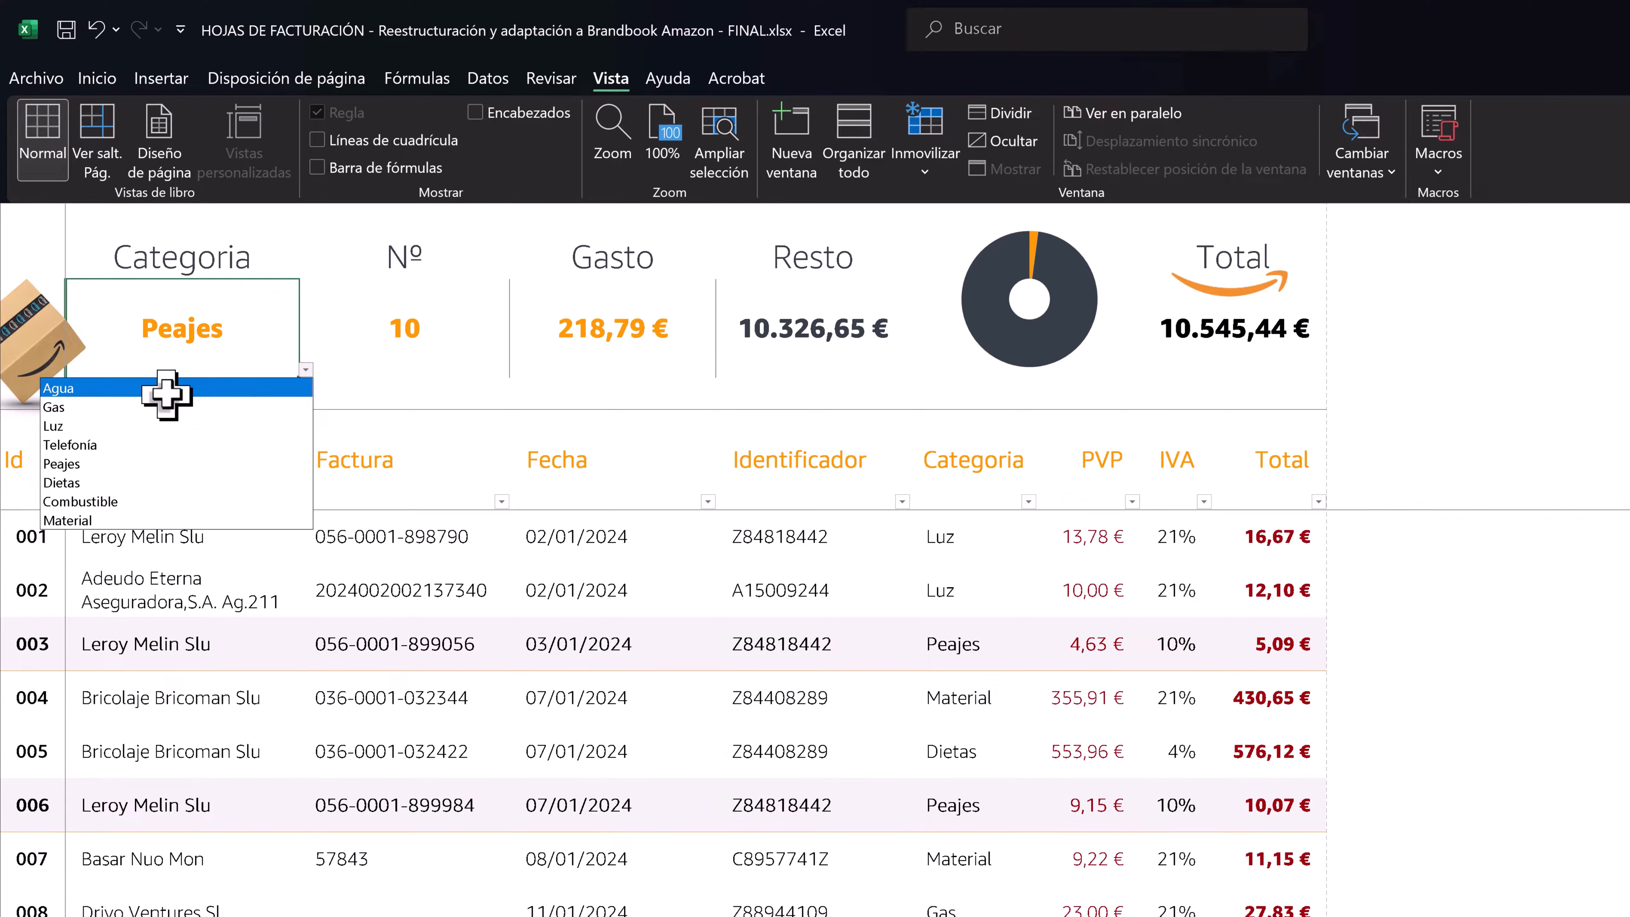
left_click(154, 482)
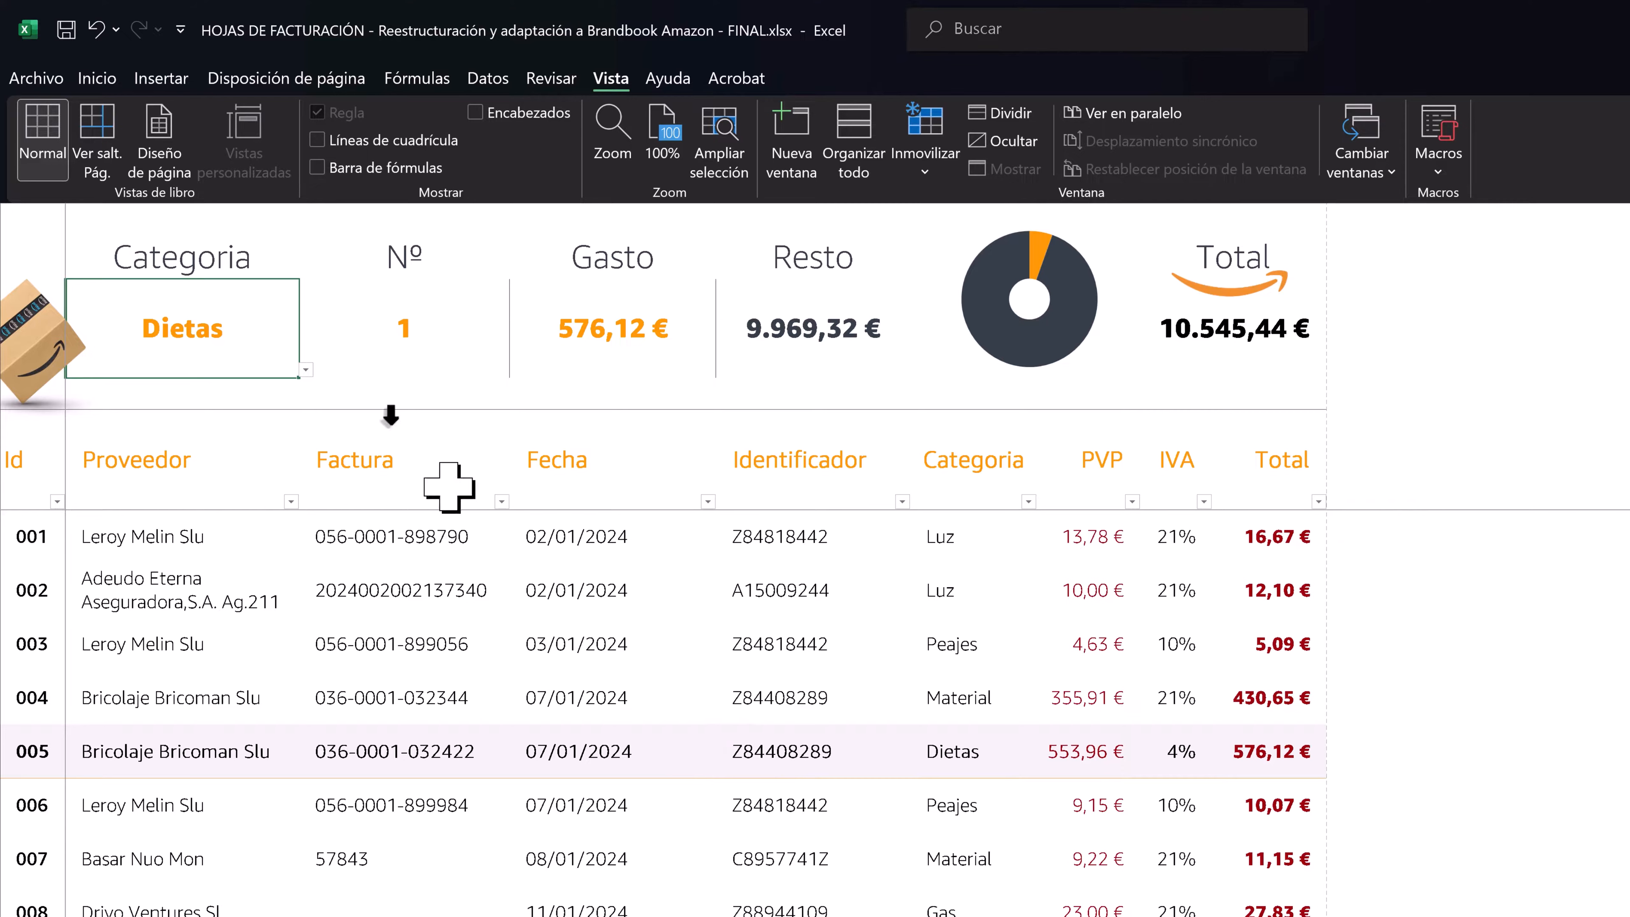
left_click(306, 369)
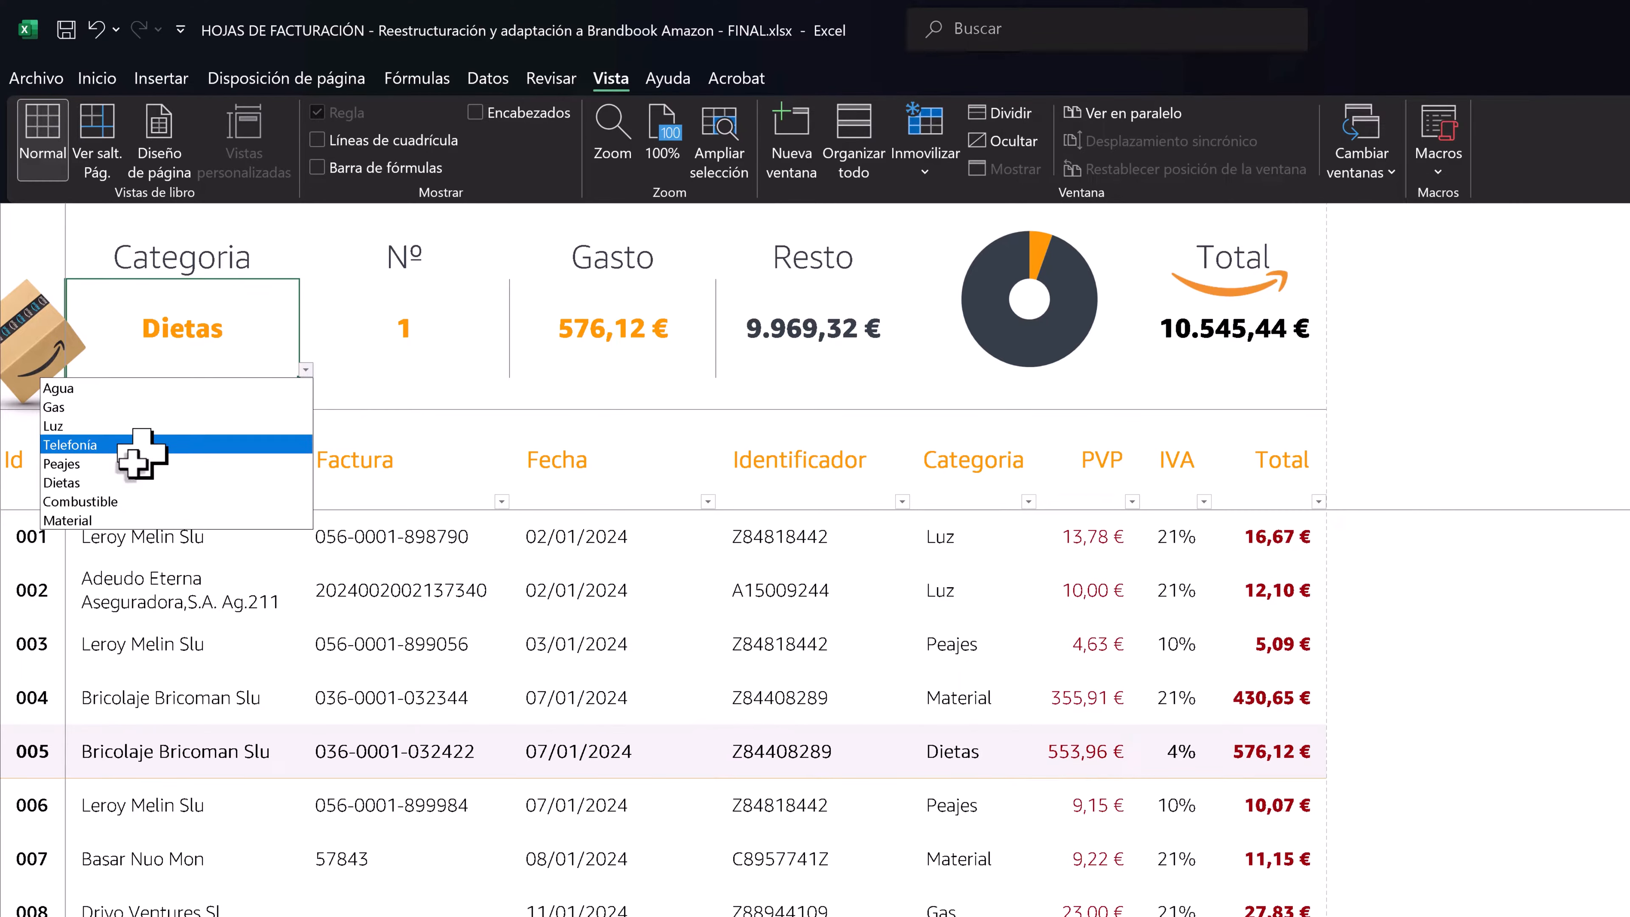
left_click(112, 517)
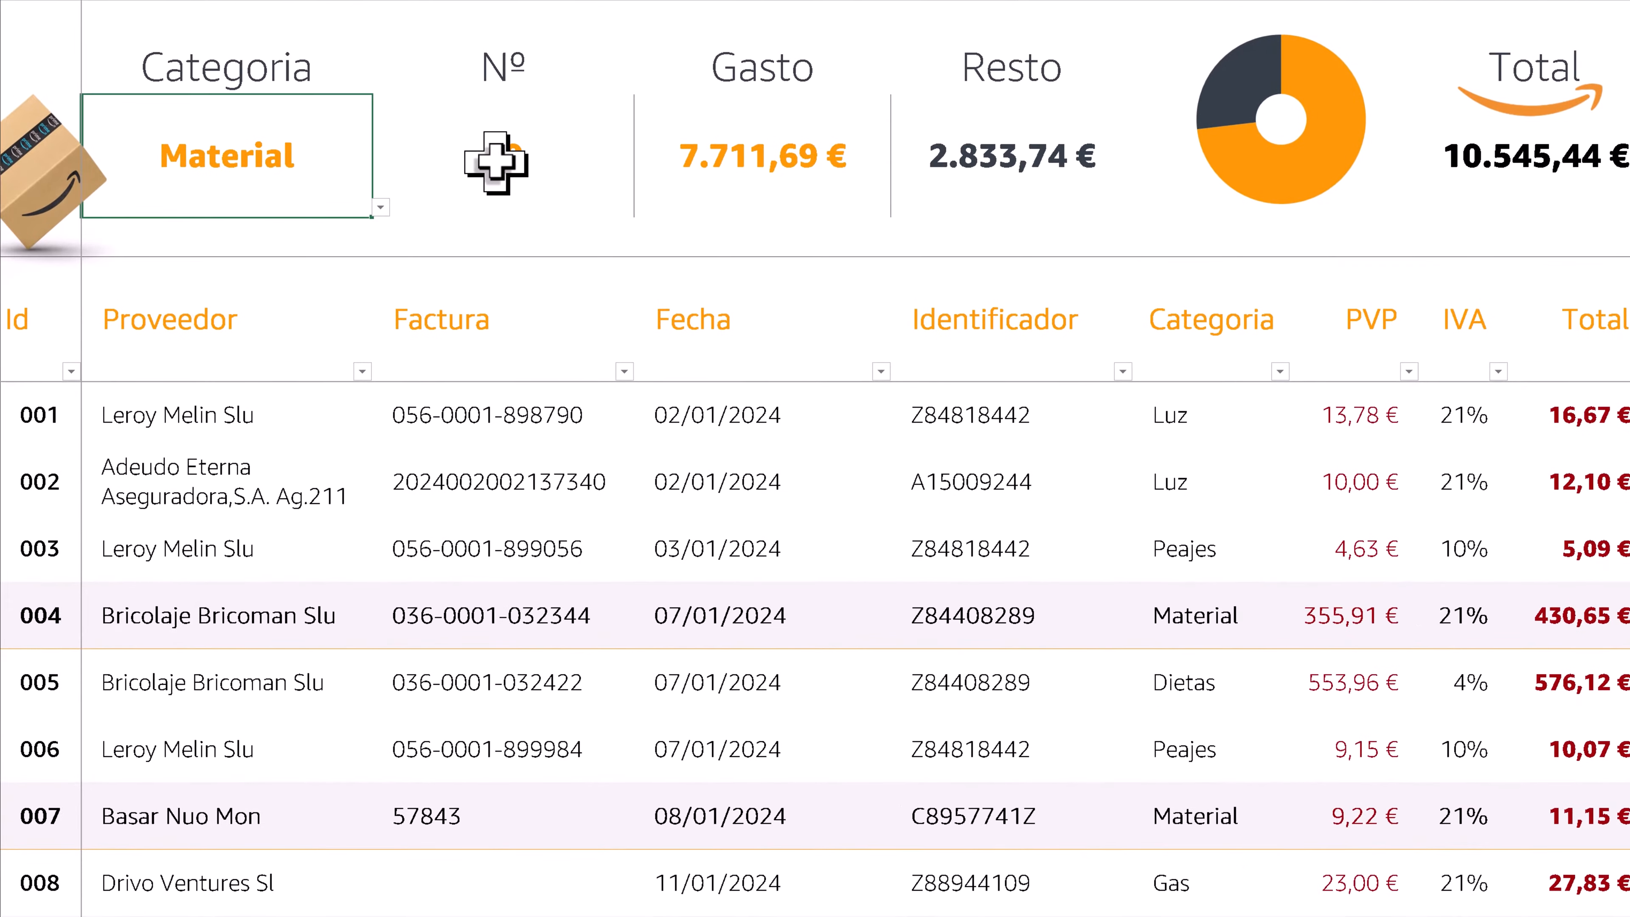
- Examine the Nº, Gasto, Resto and Total summary cells for Material and compare them with the doughnut chart
left_click(396, 332)
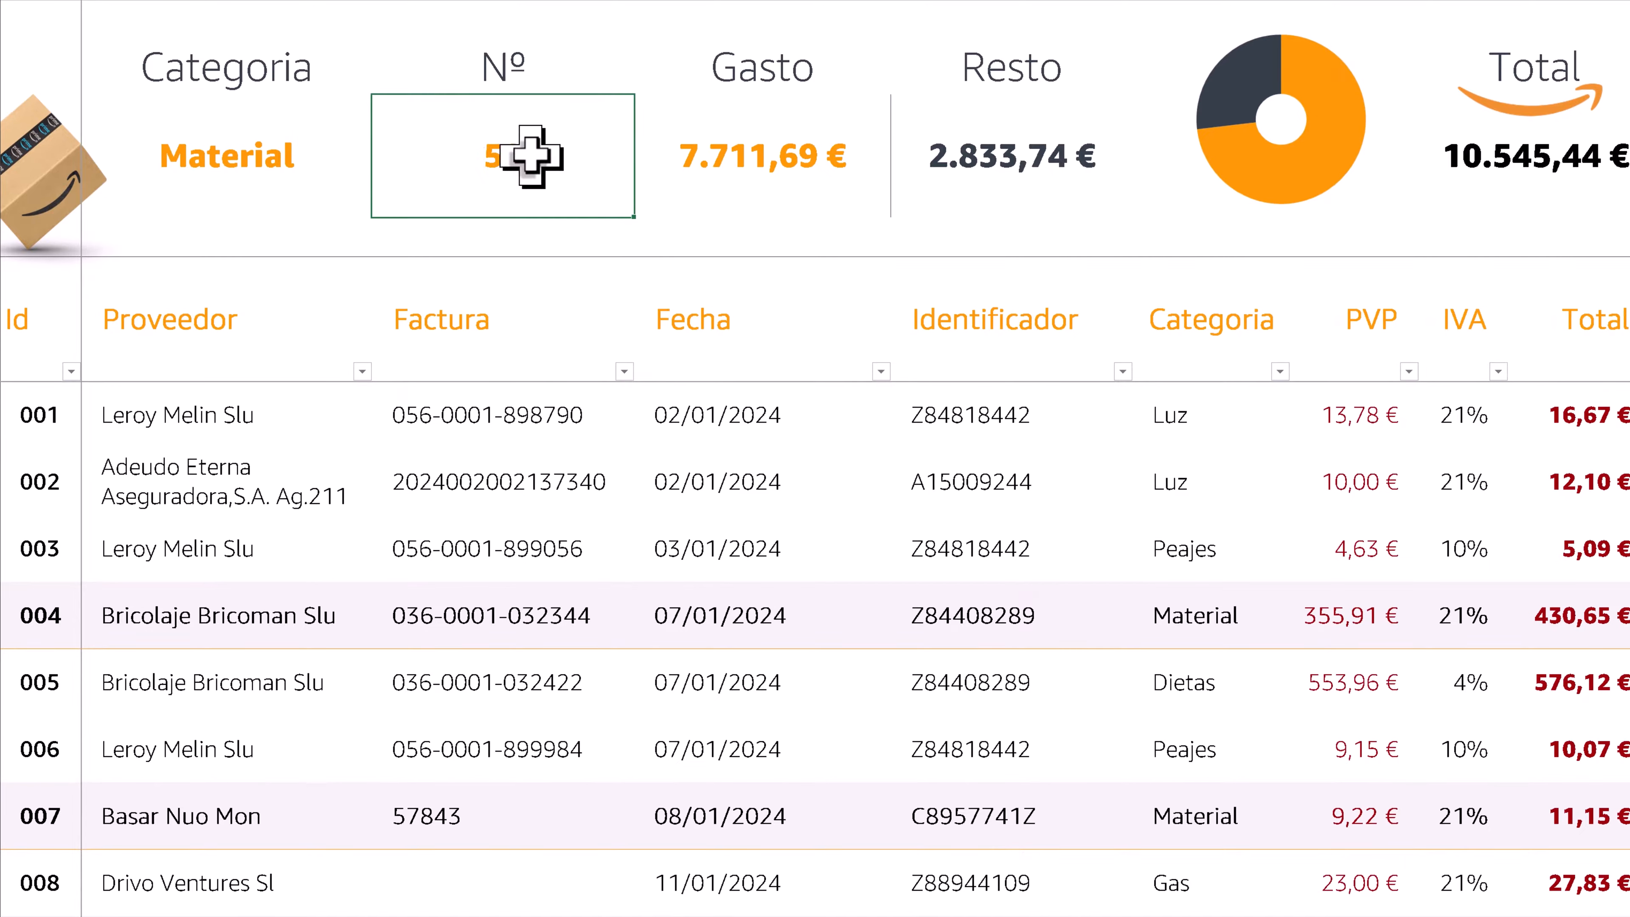
left_click(760, 143)
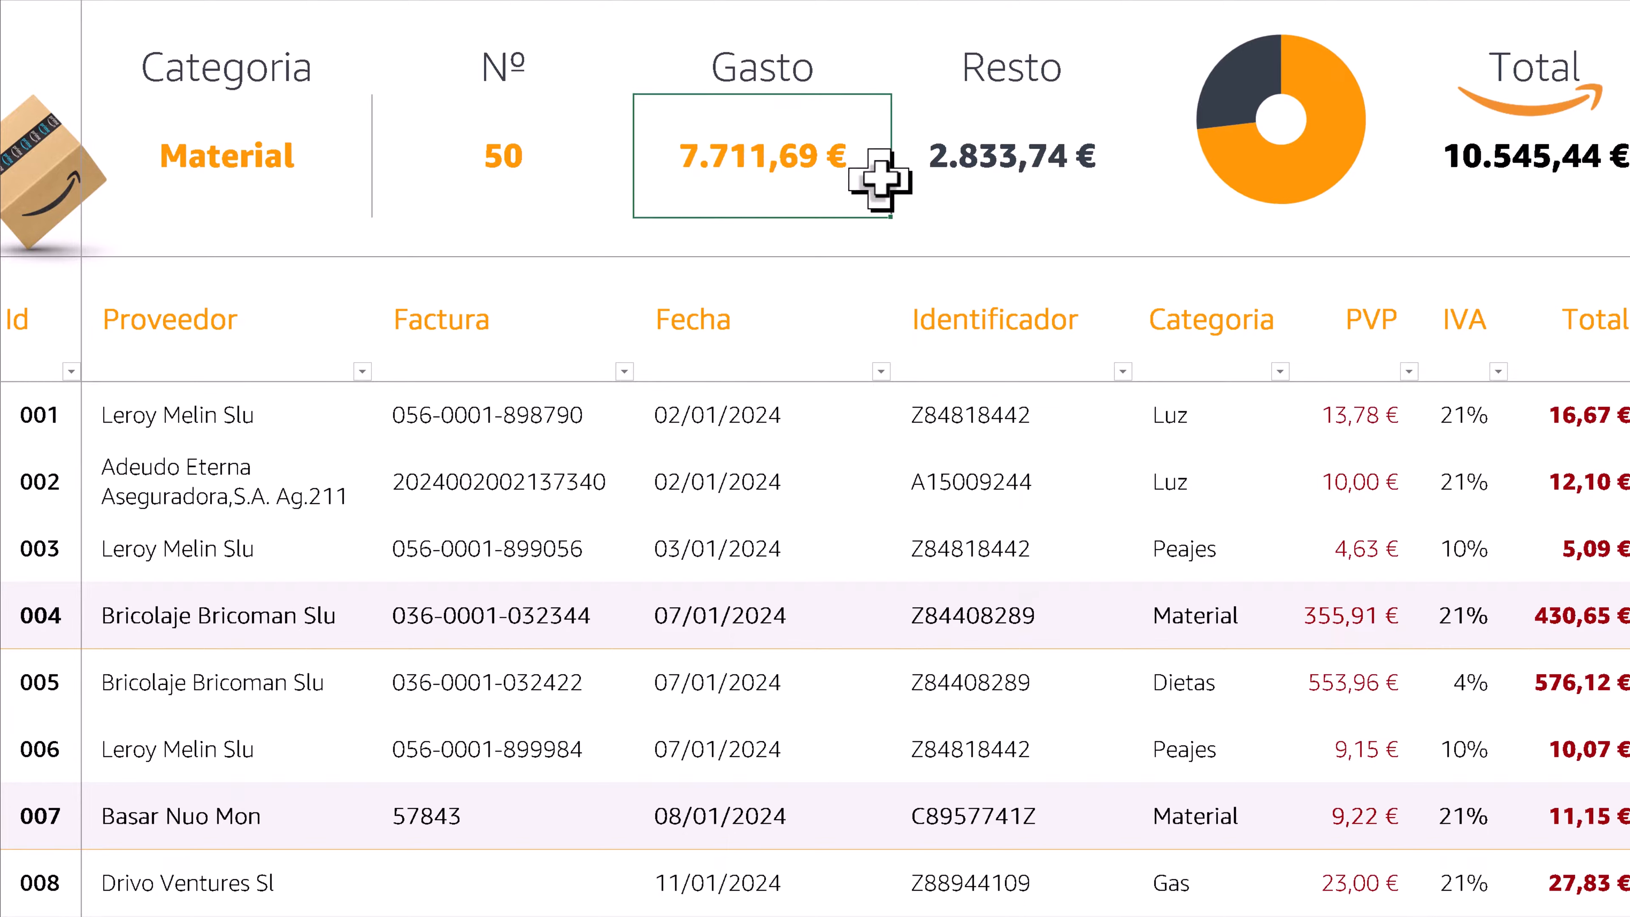
left_click(1023, 168)
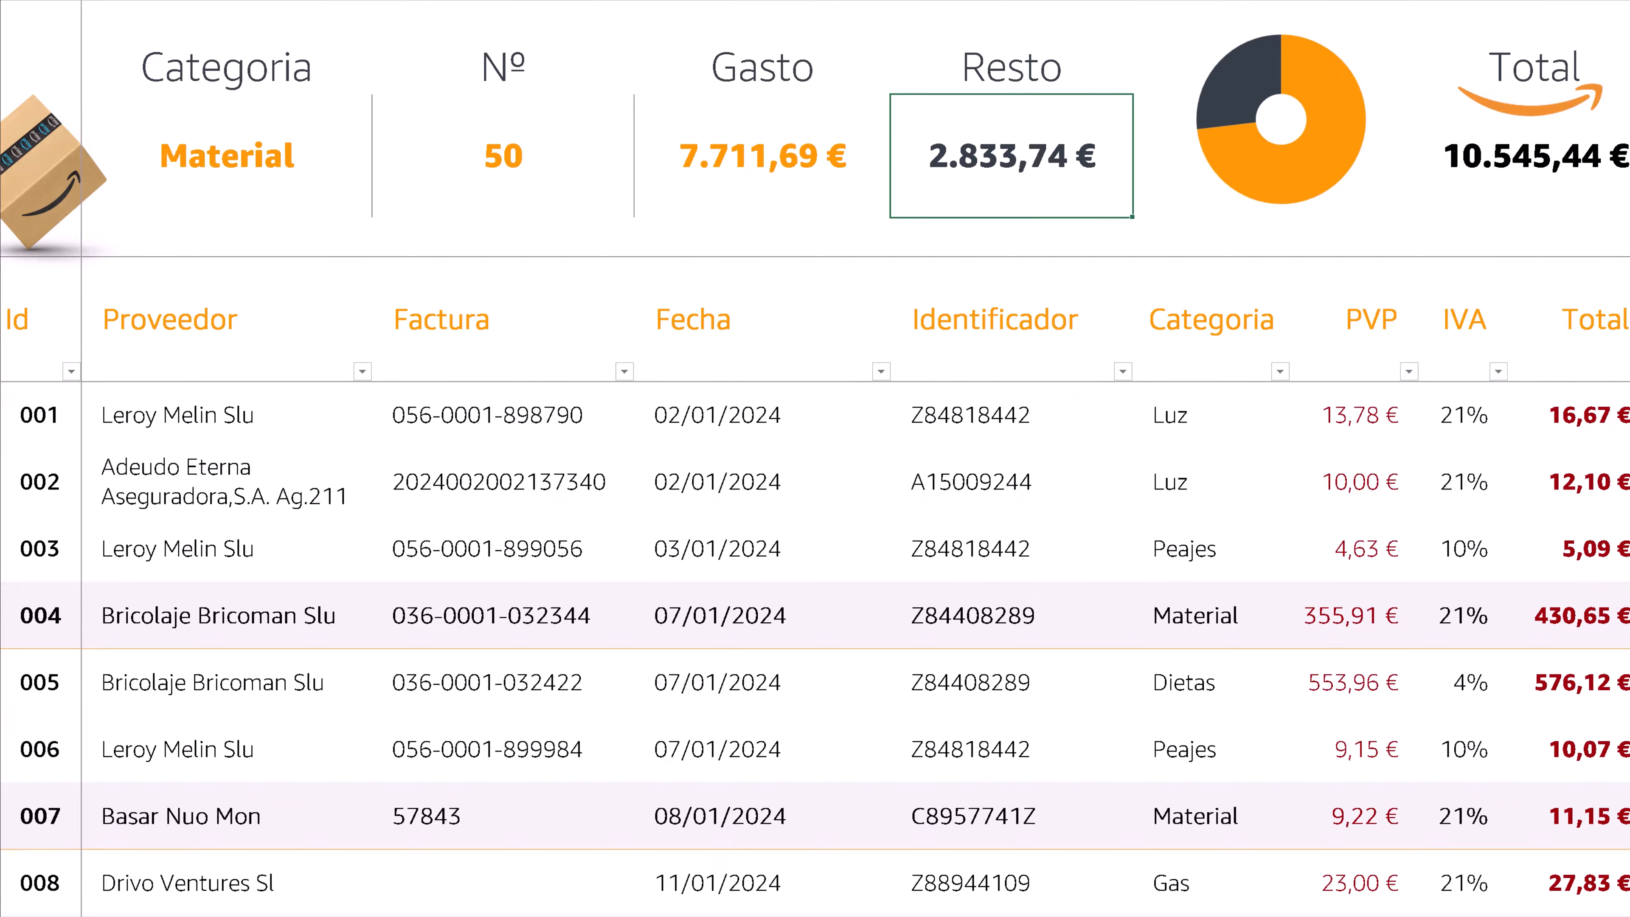
left_click(1557, 164)
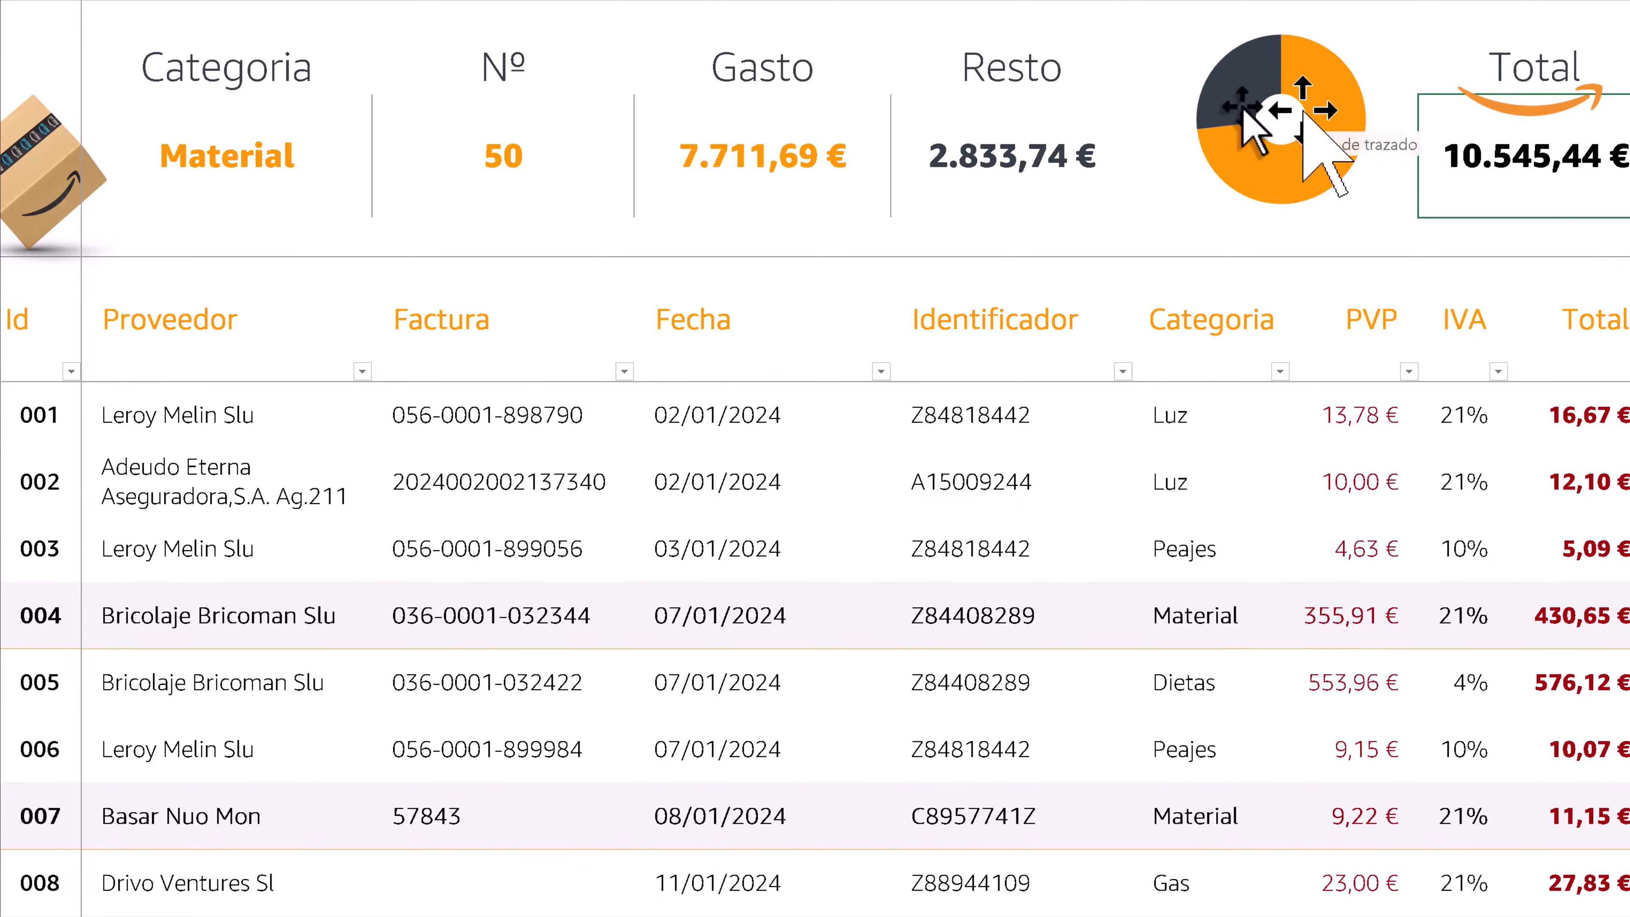
left_click_drag(762, 164, 1050, 246)
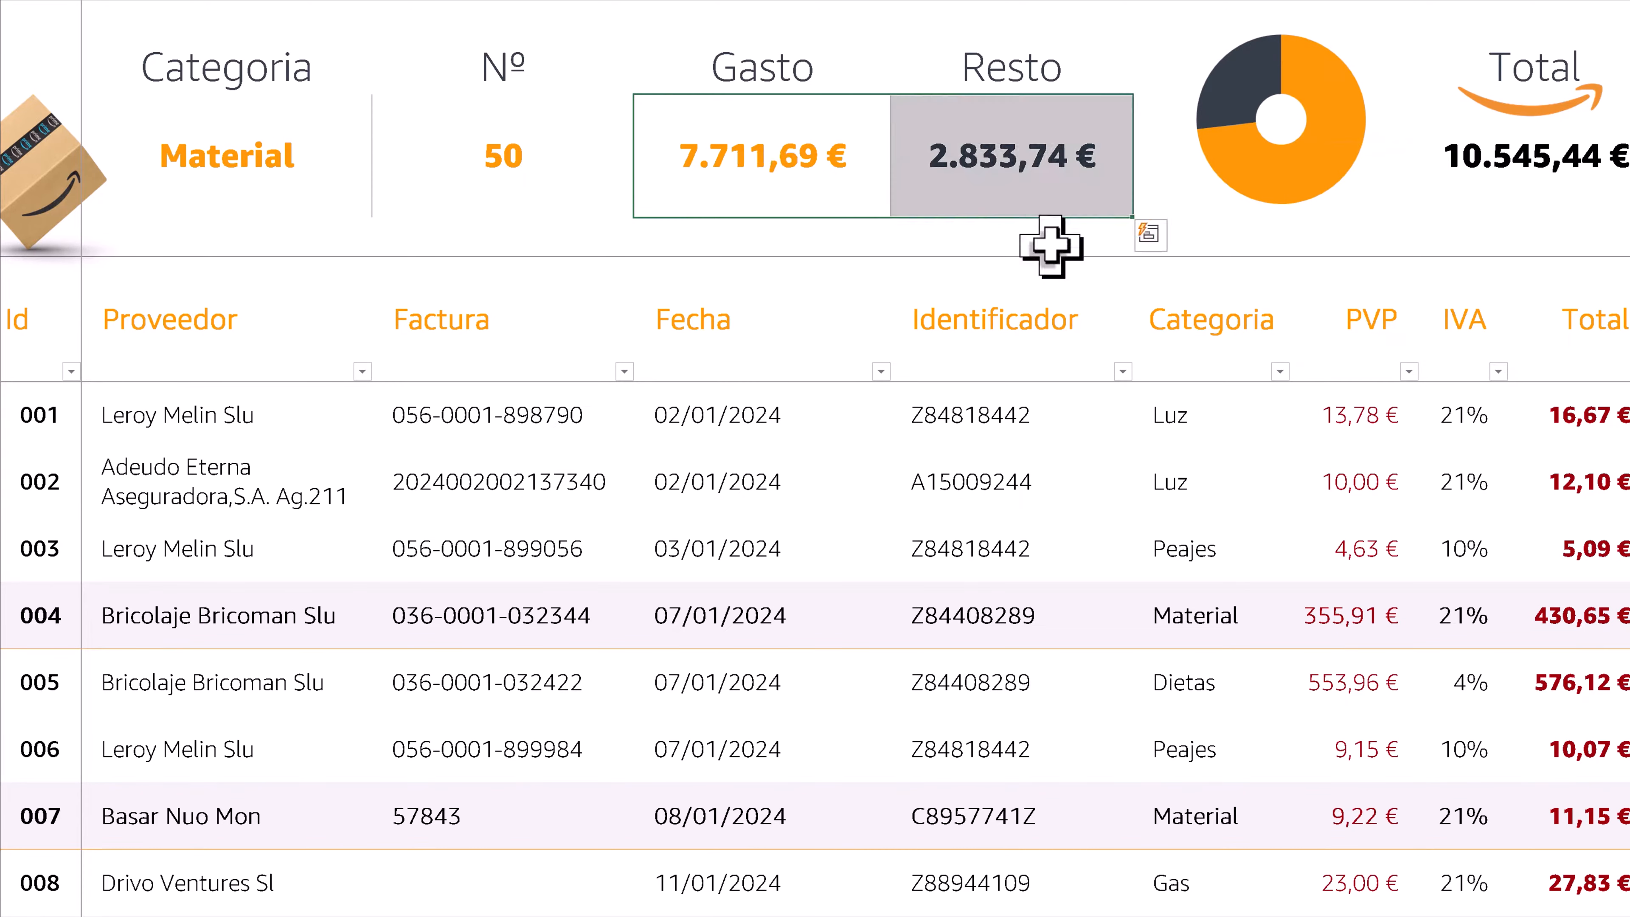
left_click(1270, 430)
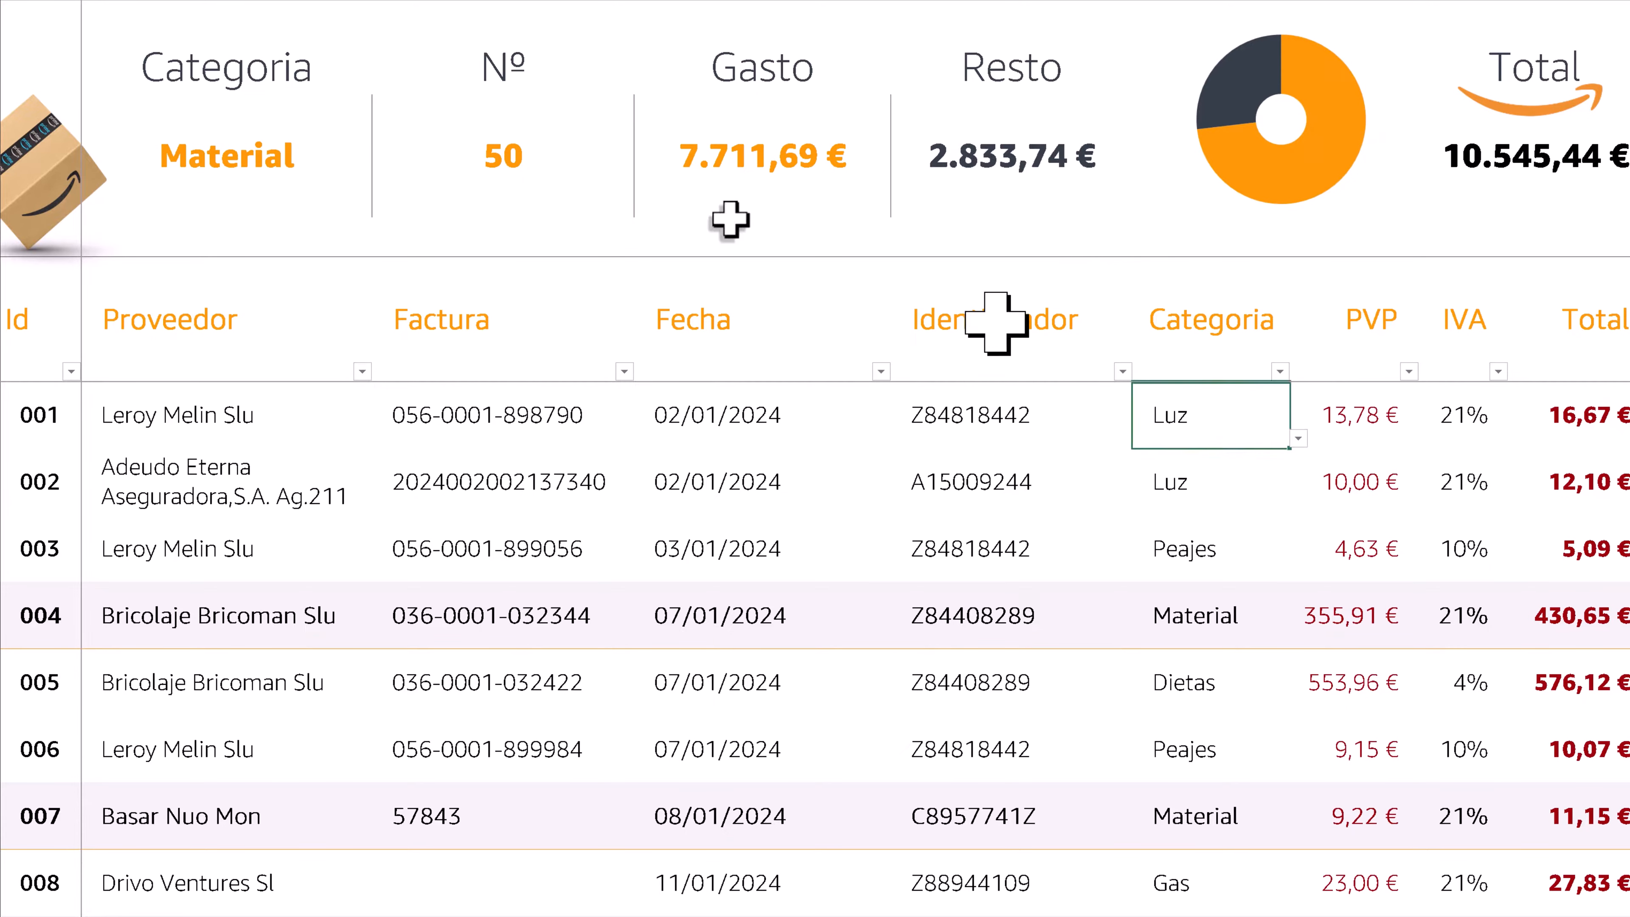
- Set the summary category to Luz
left_click(367, 198)
left_click(379, 205)
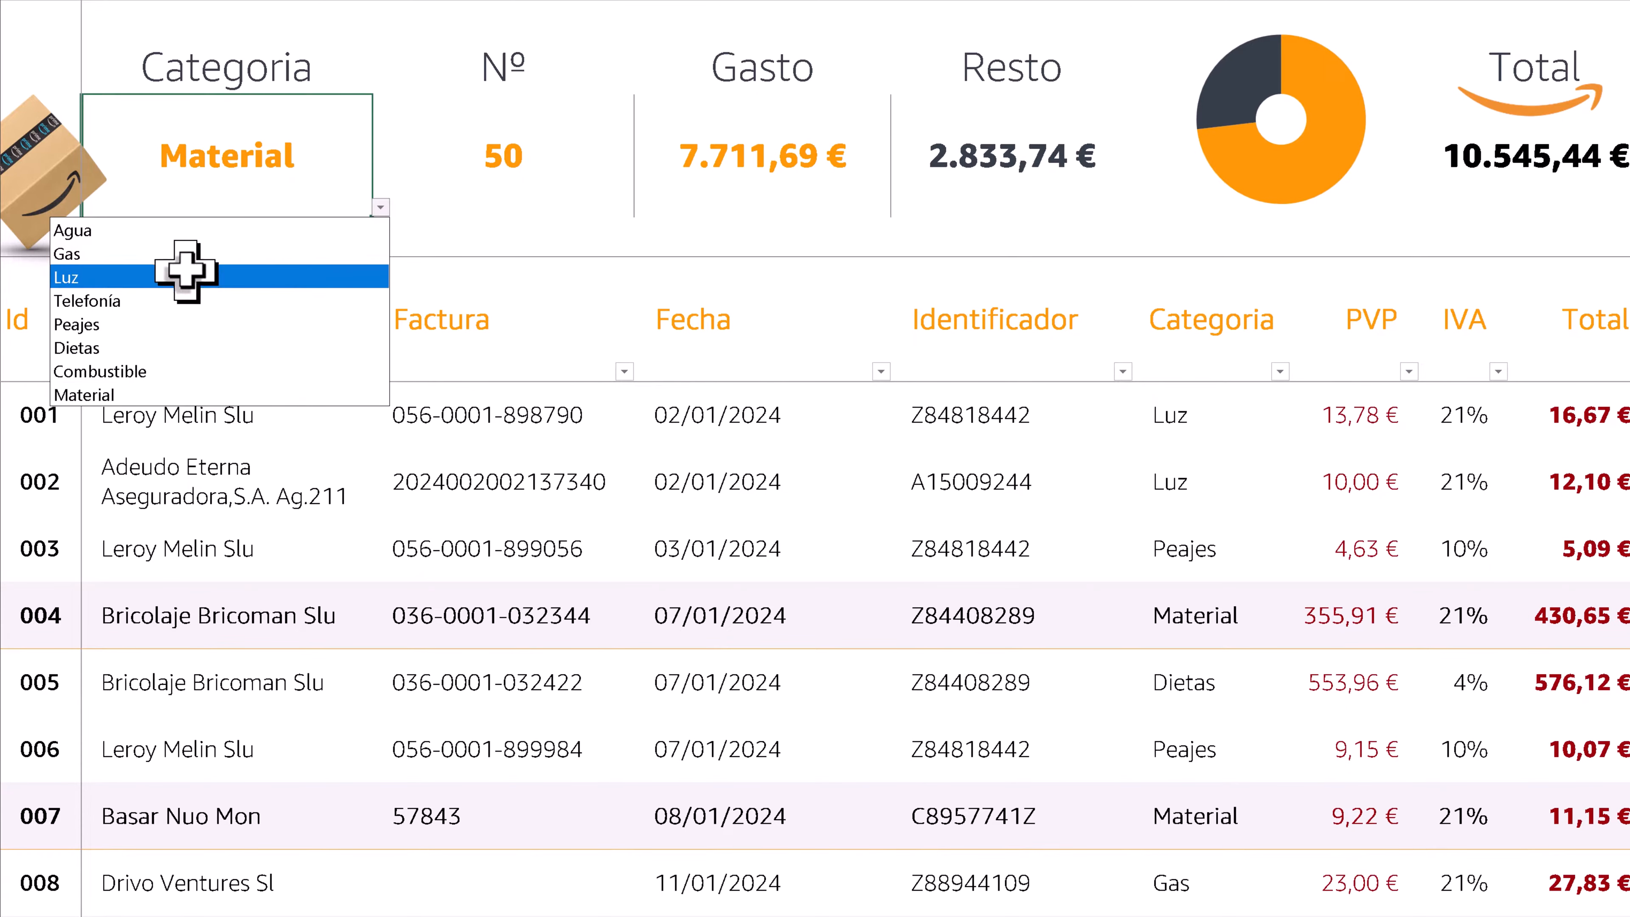
left_click(162, 269)
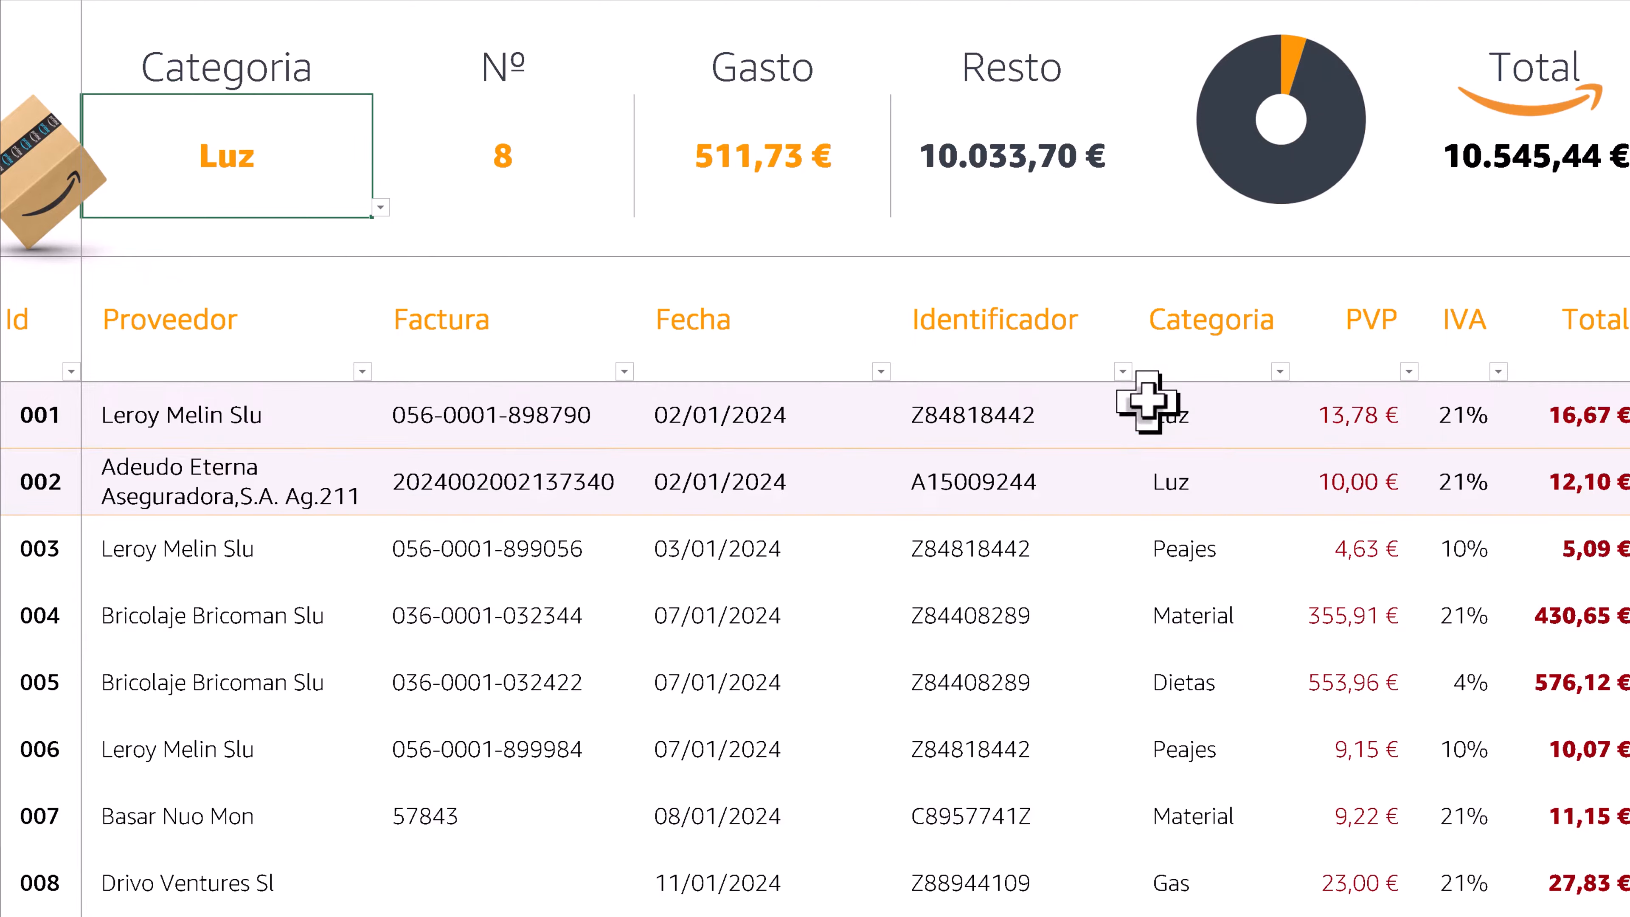
- Enter 93 as the Id in the empty row below record 092
left_click(35, 420)
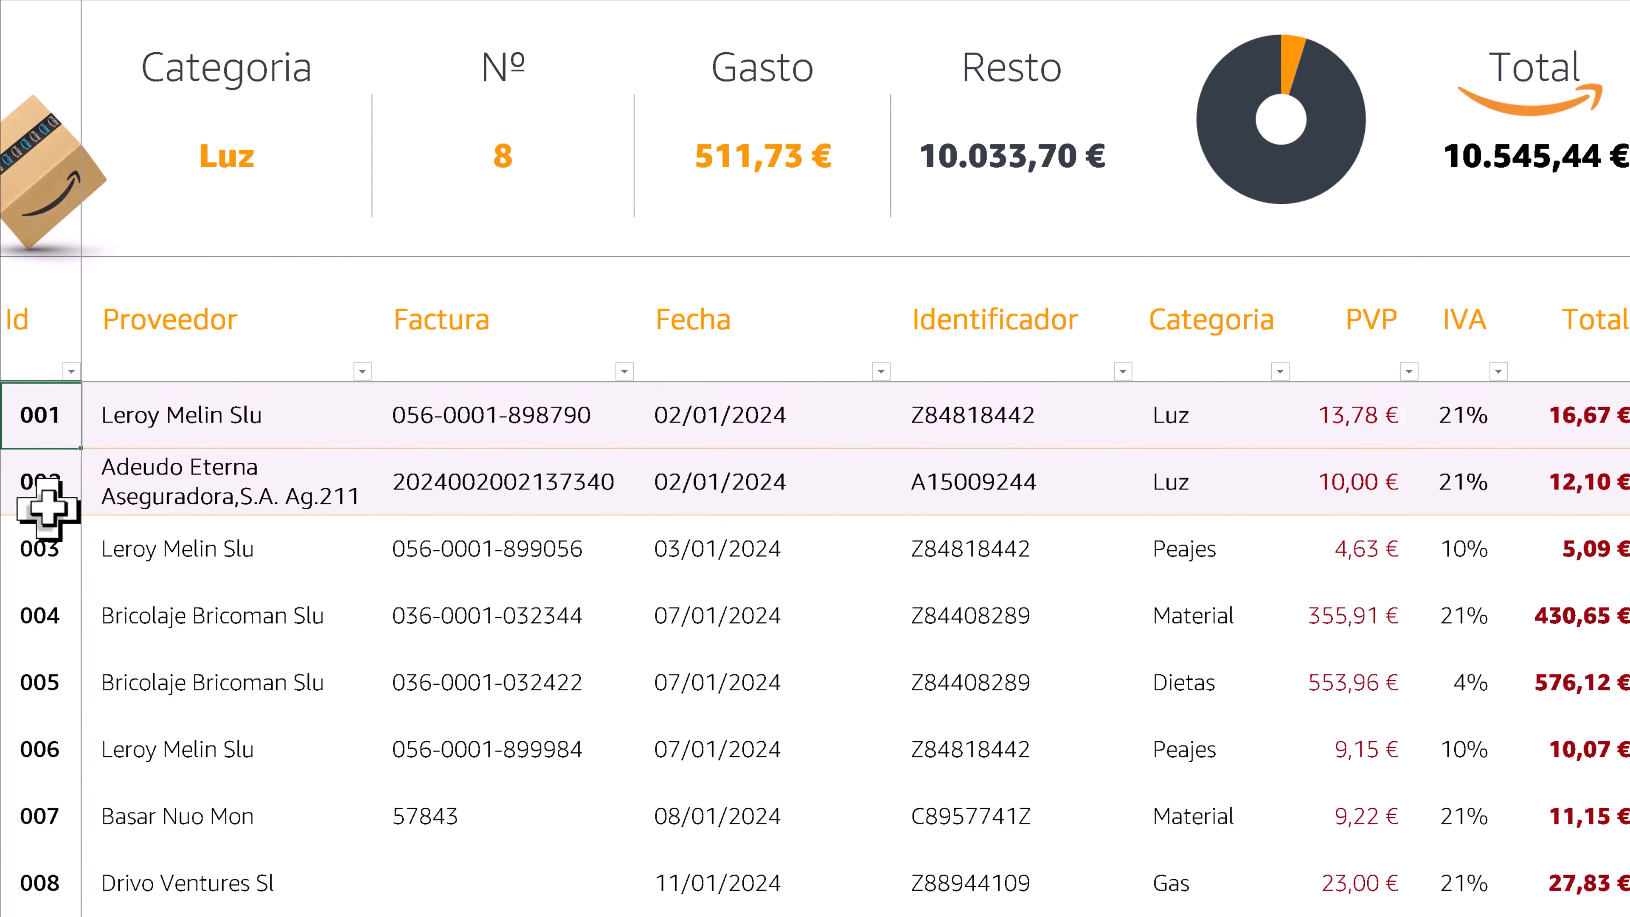
scroll(48, 510, "down", 16)
scroll(47, 509, "down", 5)
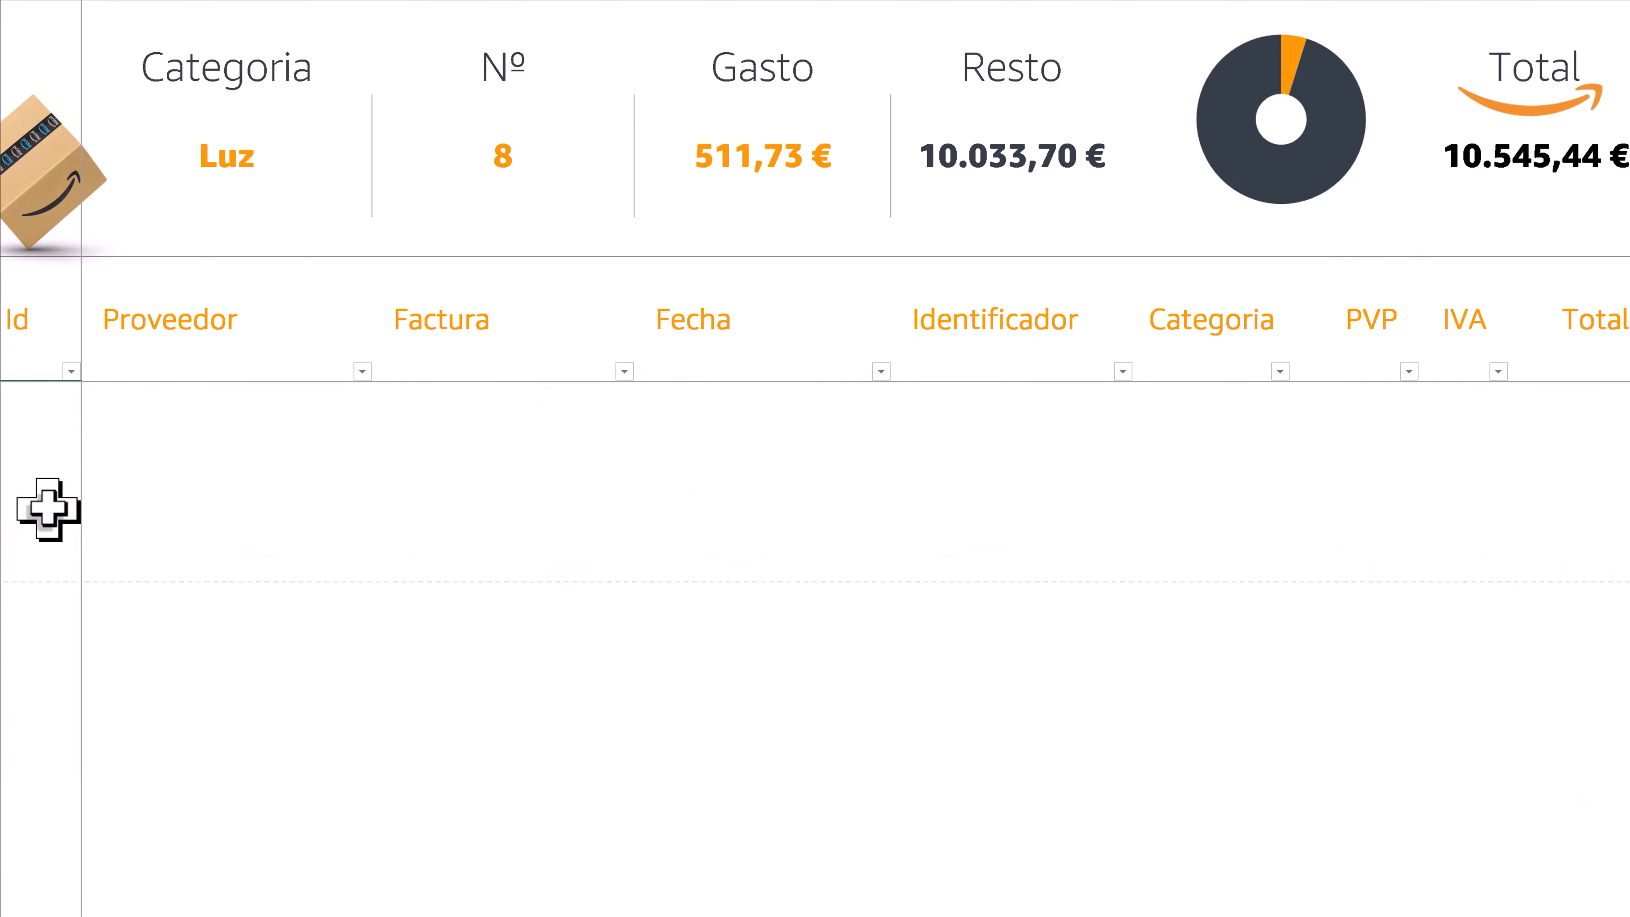
scroll(48, 510, "up", 4)
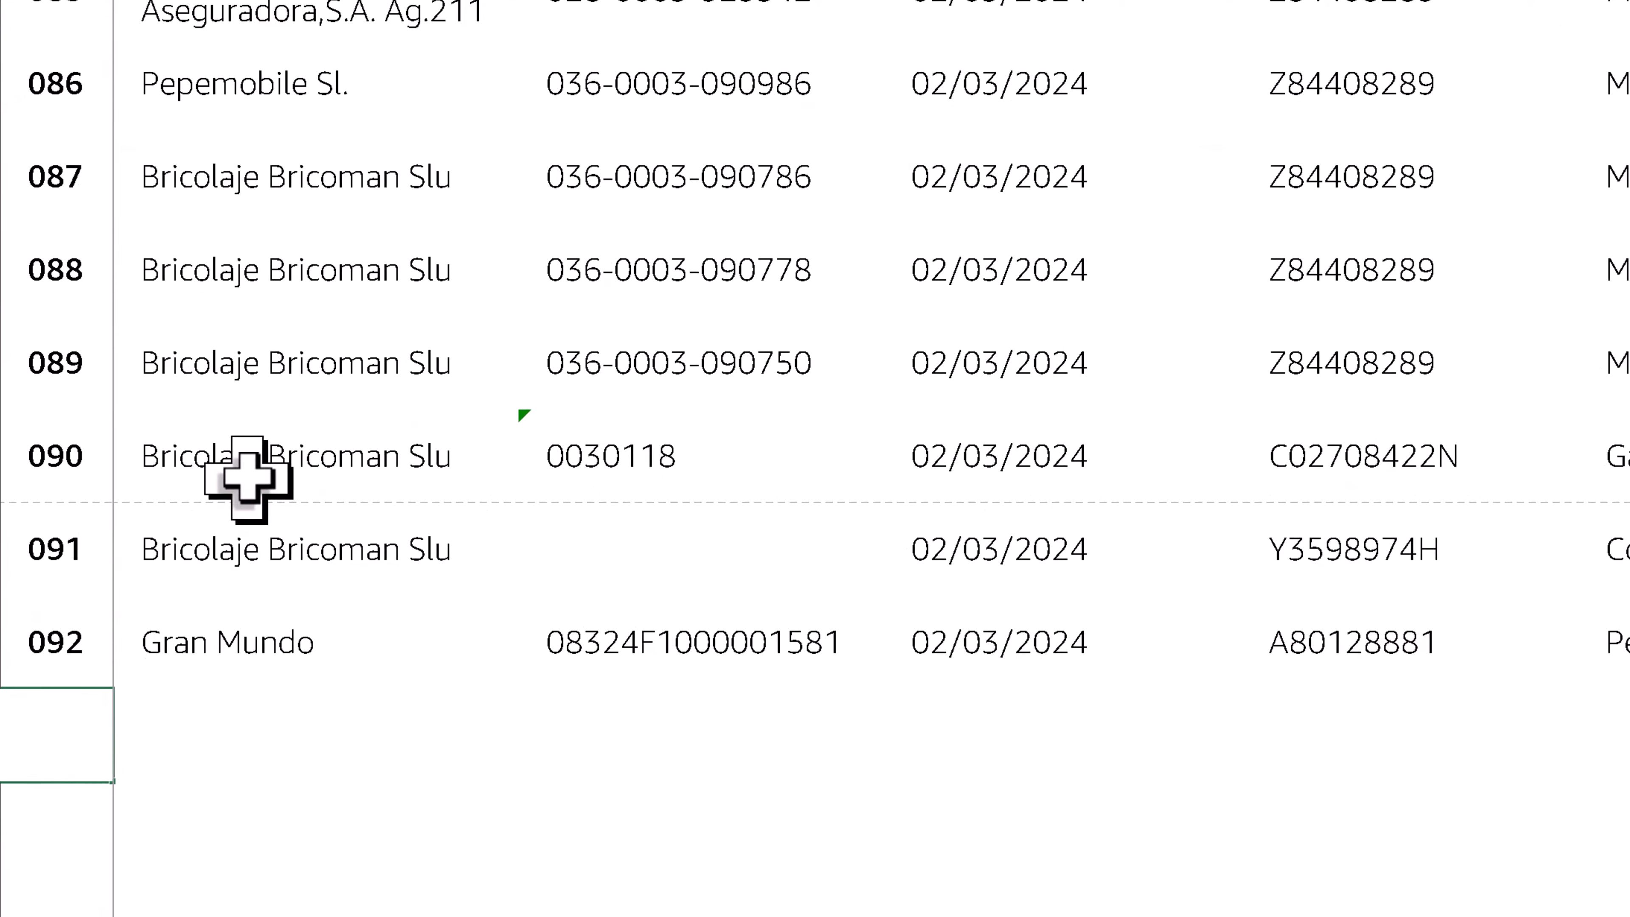
key("Return")
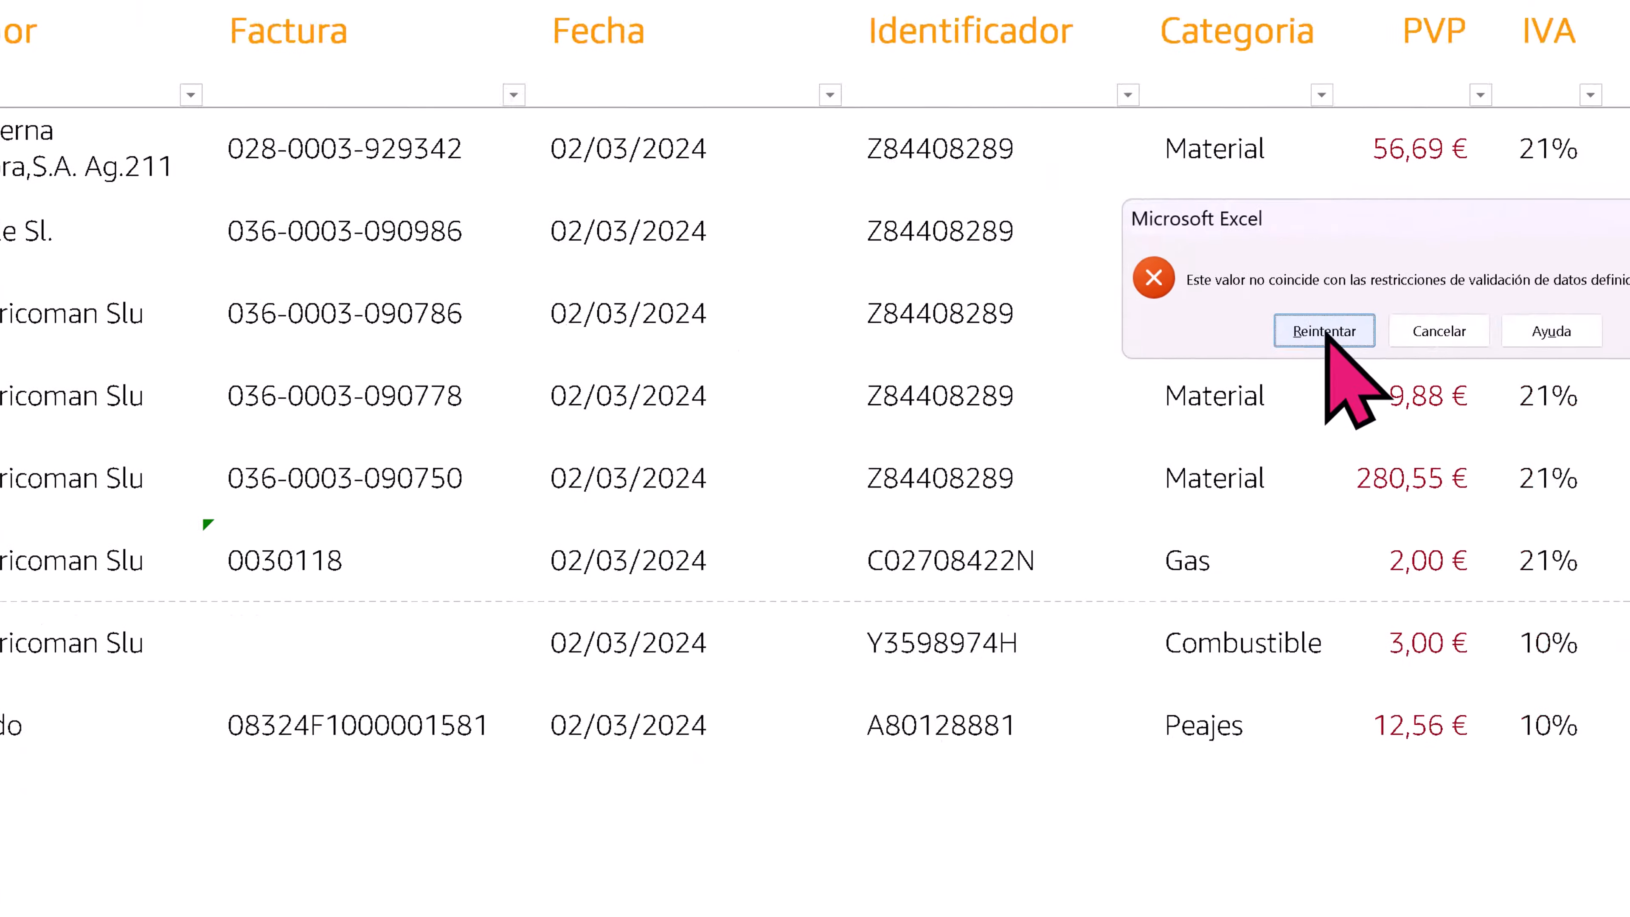
left_click(805, 505)
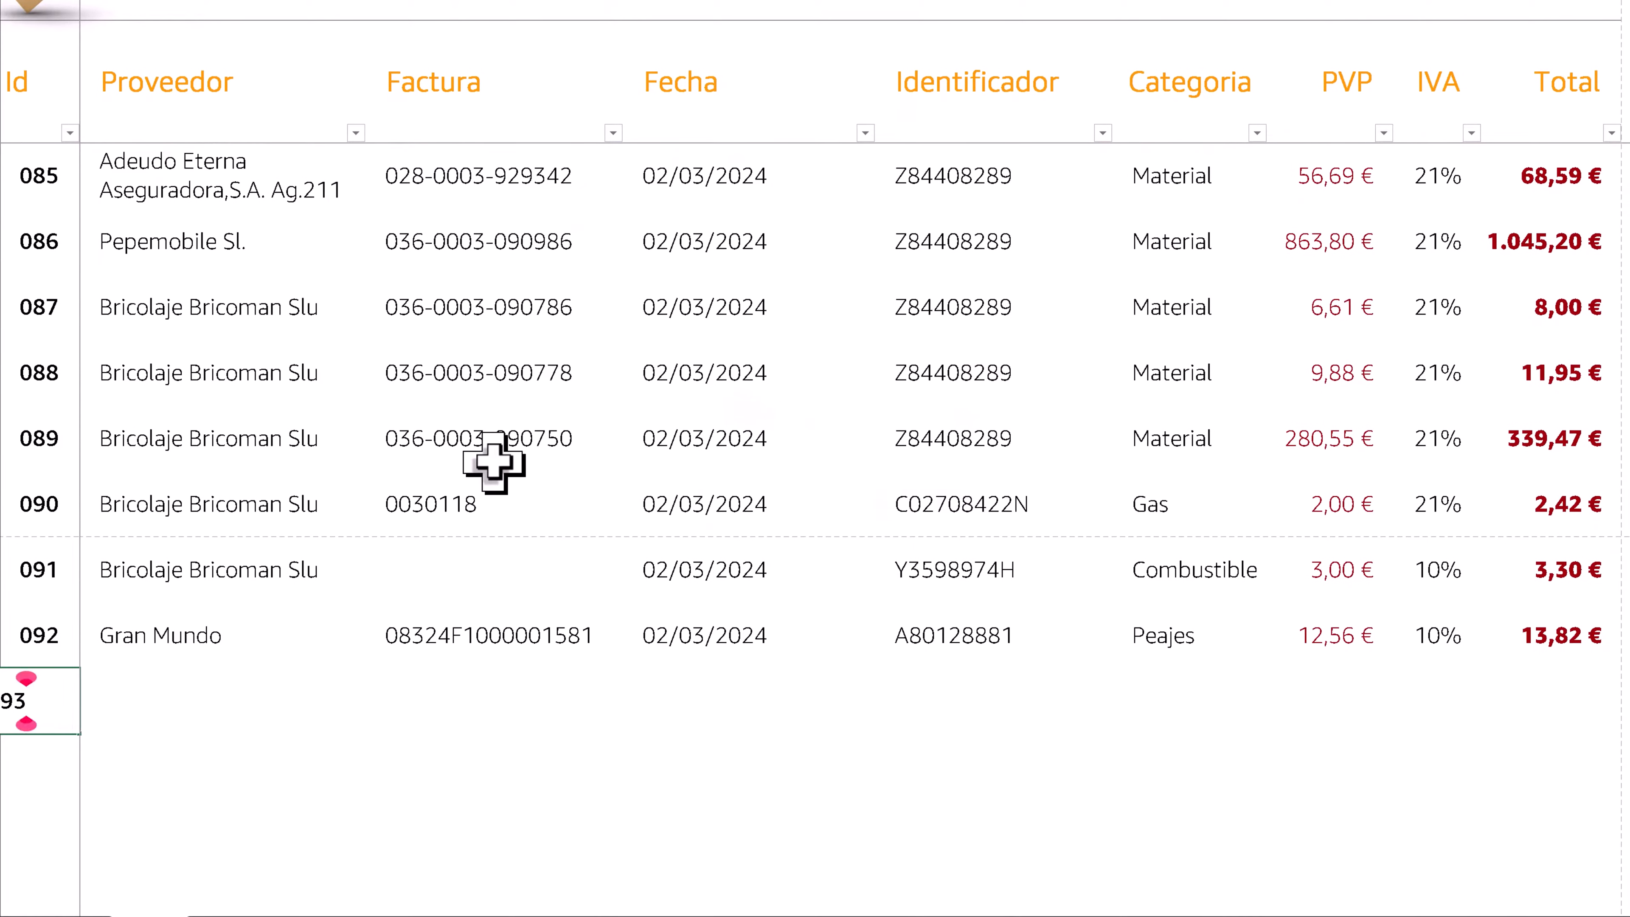
type("93")
key("Return")
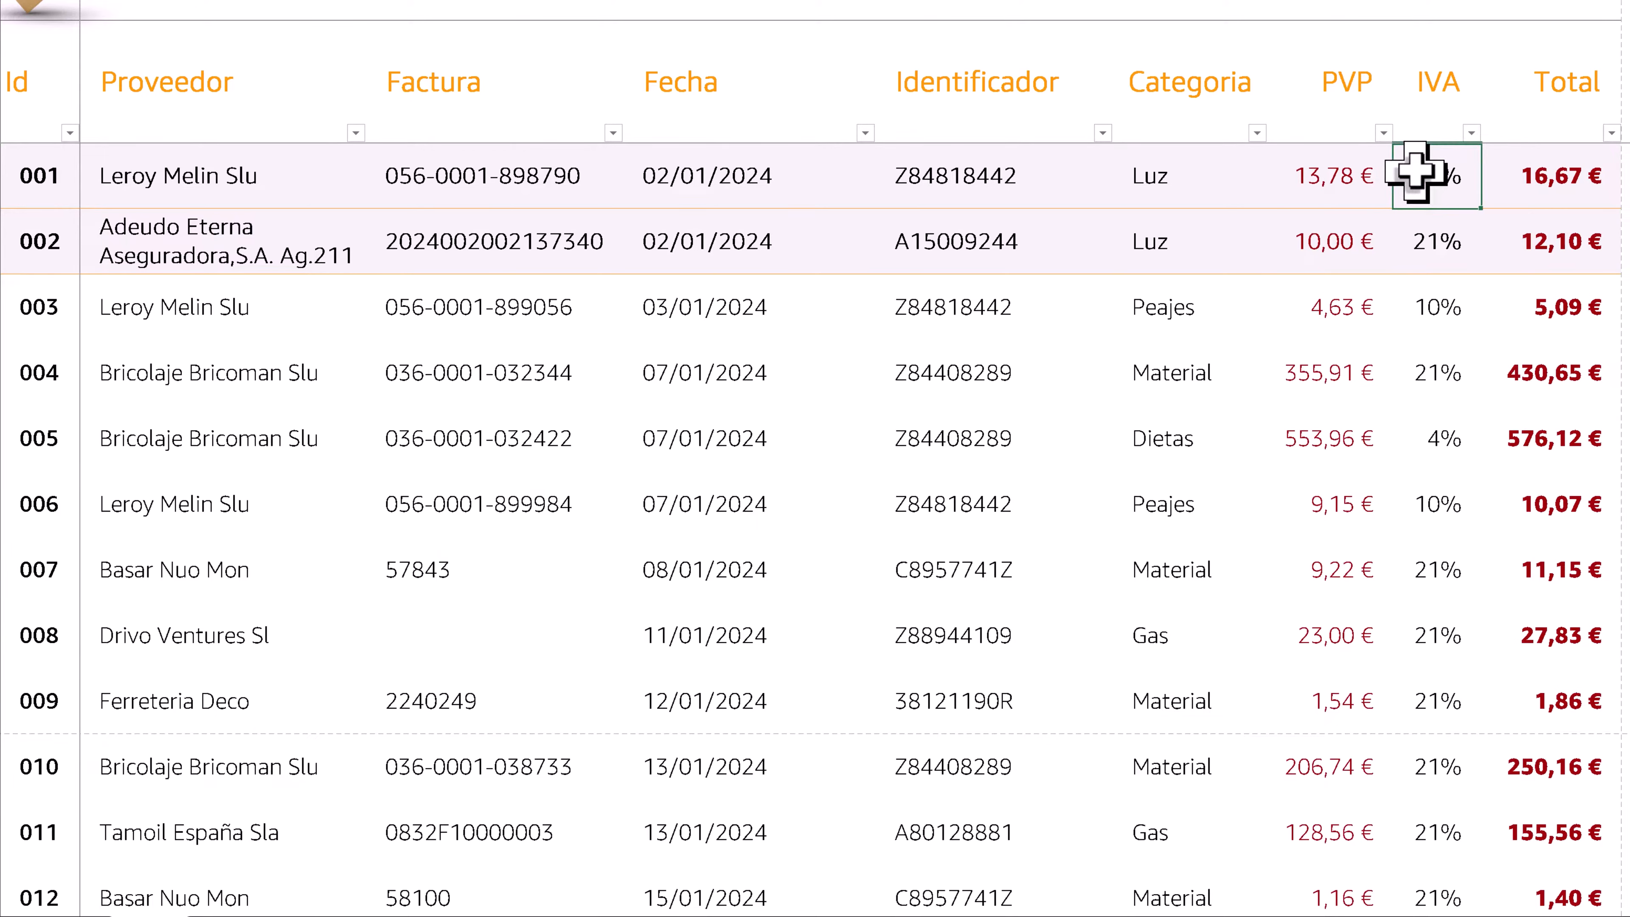
- Examine record 001's category cell and the table on the VAR sheet that pairs each category with its IVA rate
left_click(1174, 176)
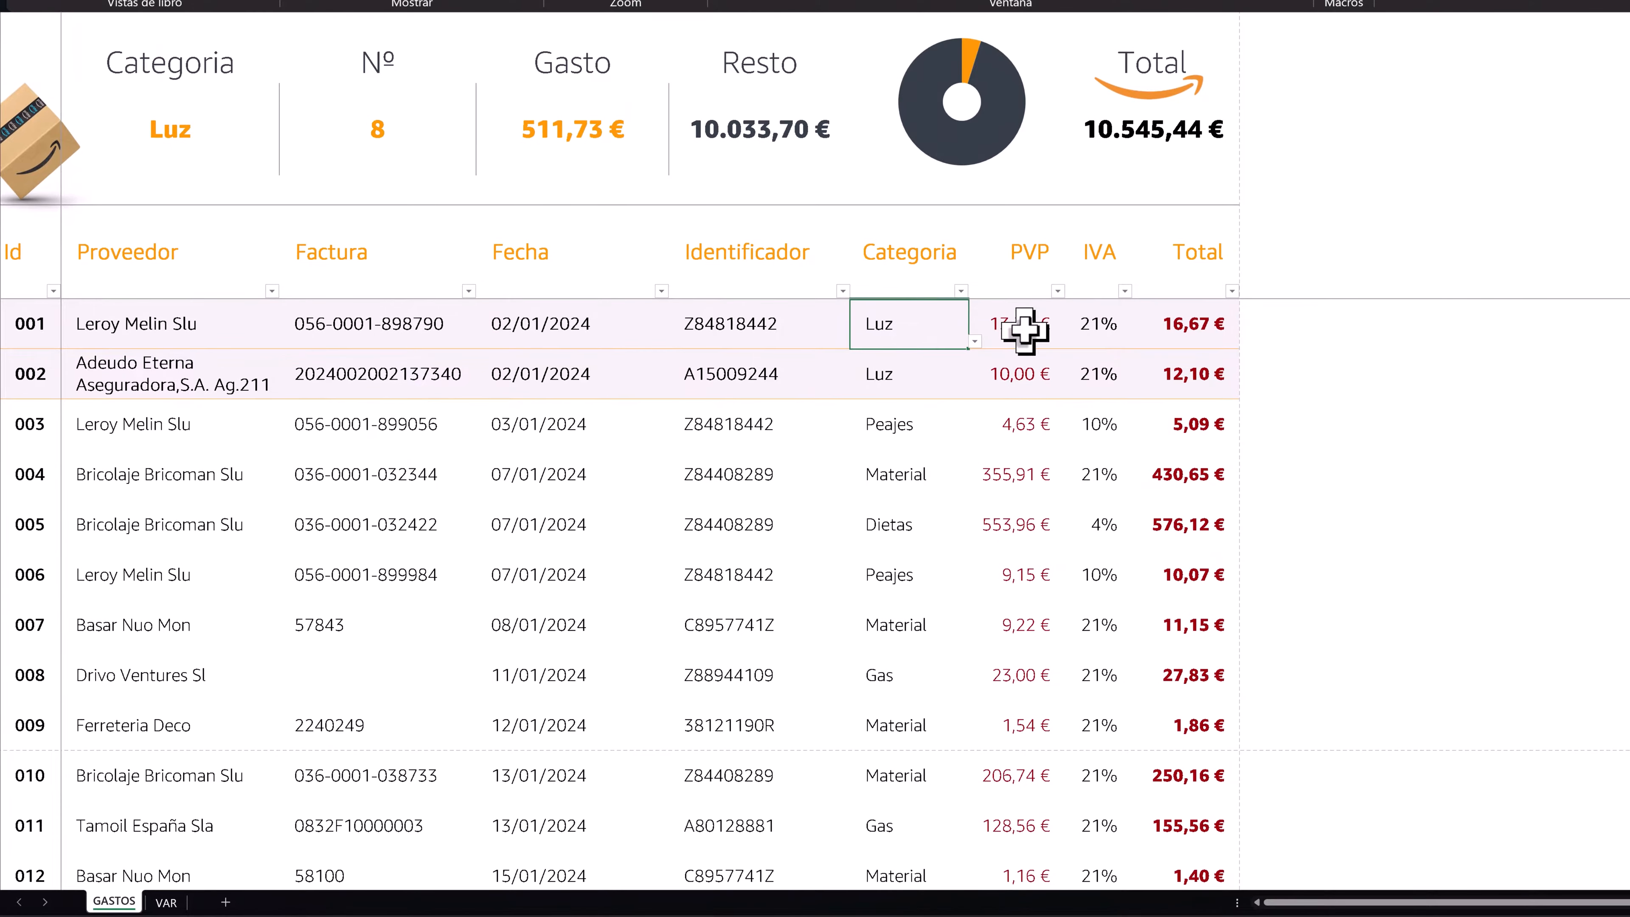
left_click(165, 901)
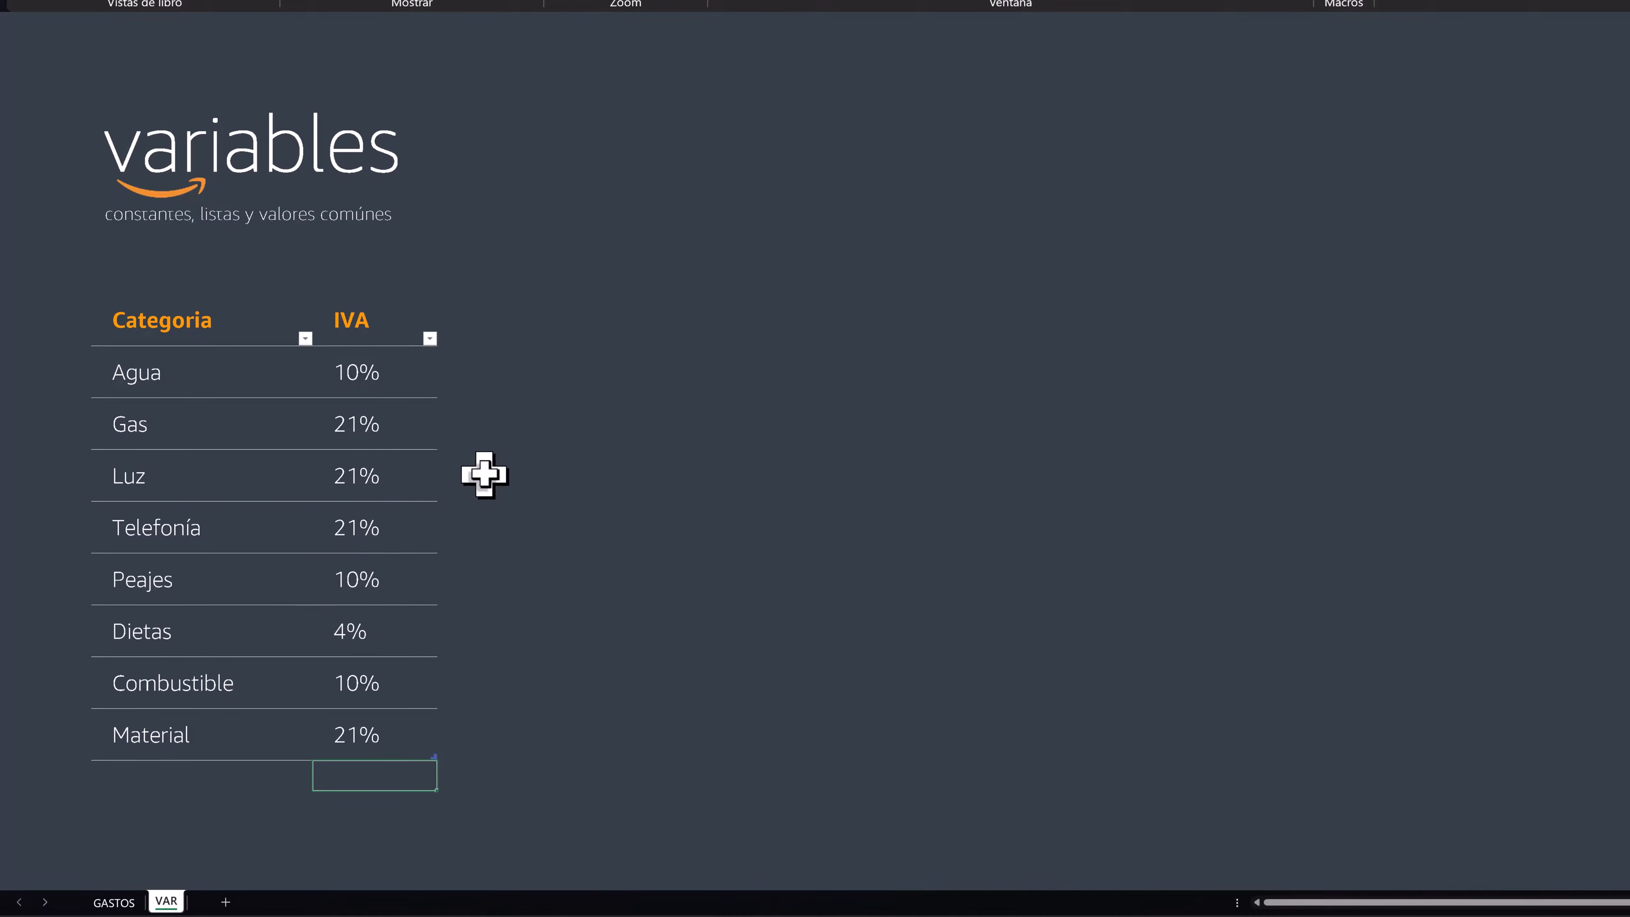
left_click(165, 370)
left_click(156, 423)
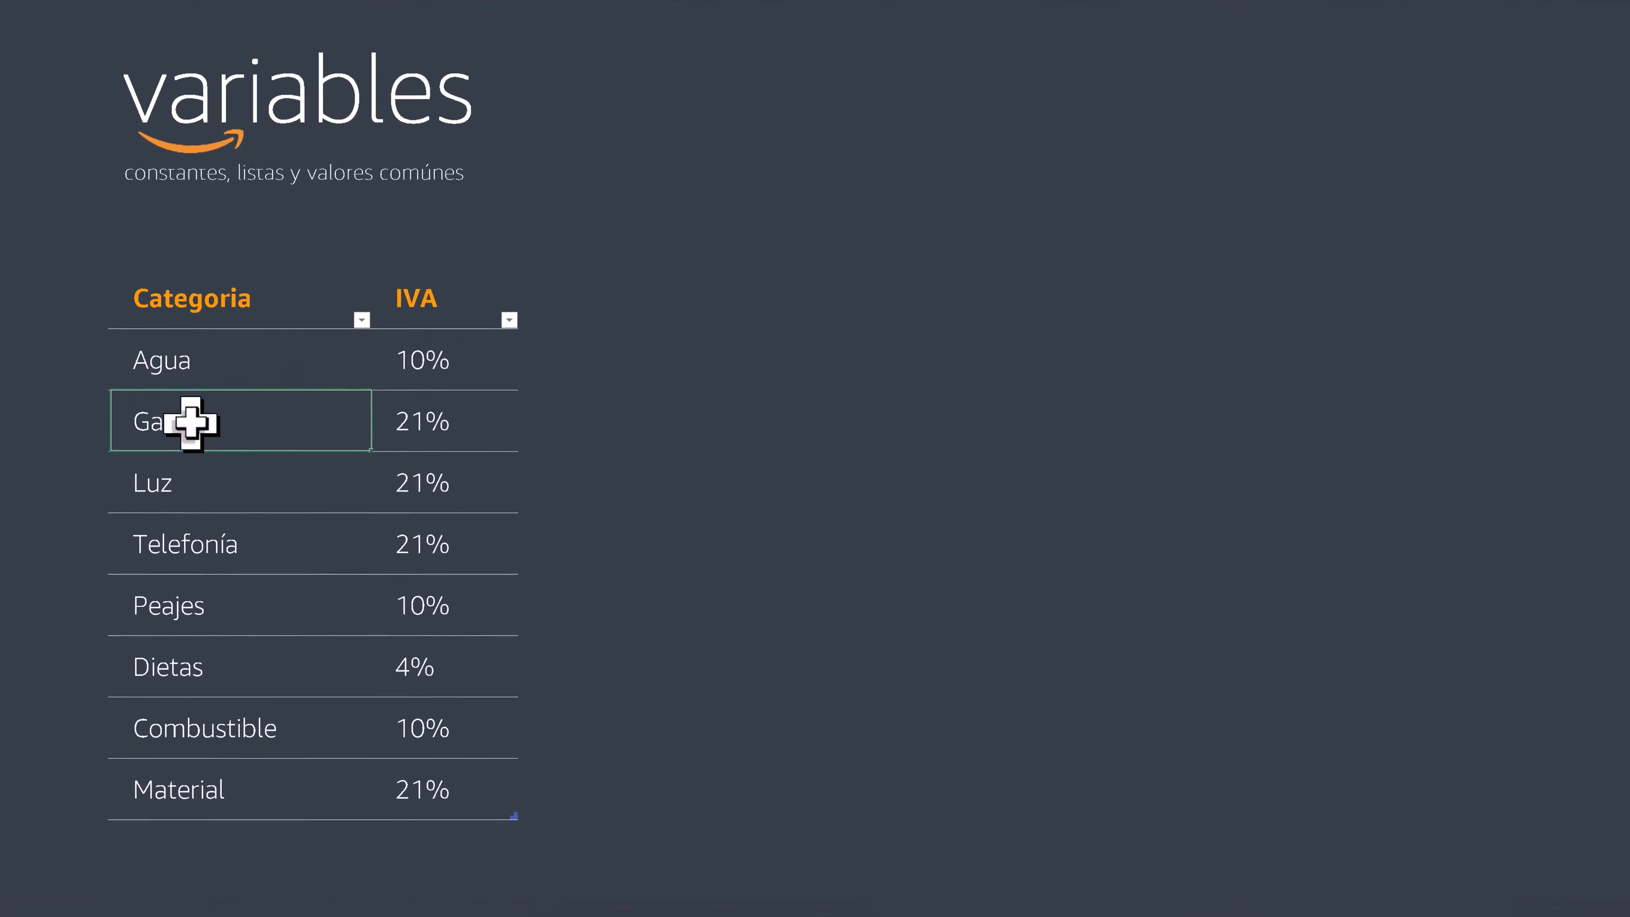
left_click(368, 428)
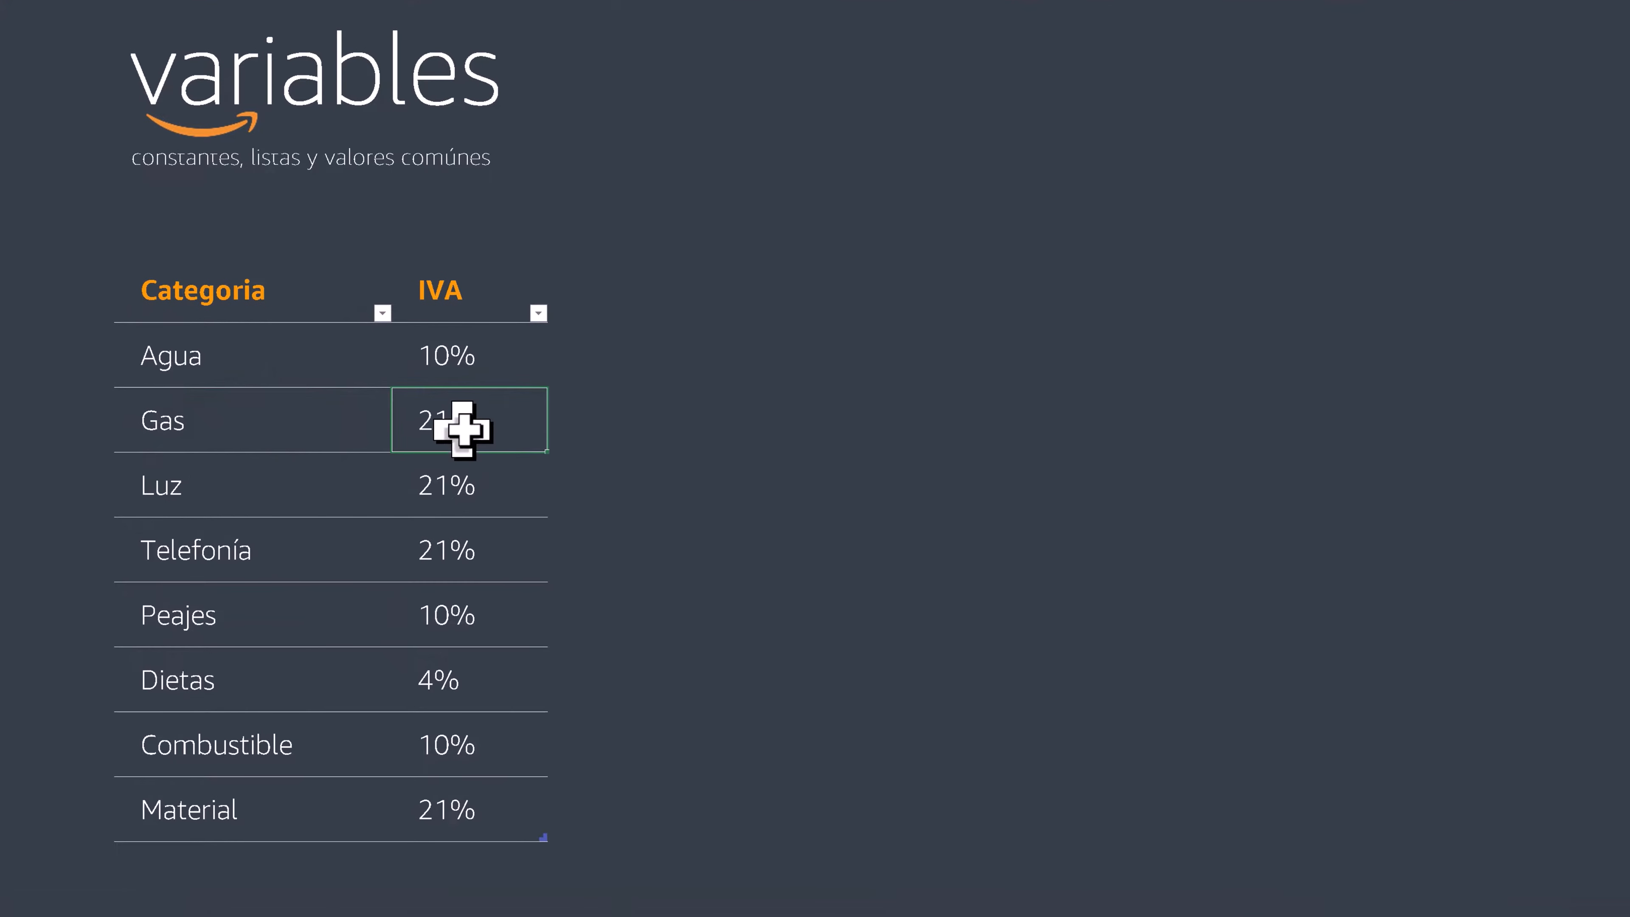
left_click(174, 498)
left_click(403, 506)
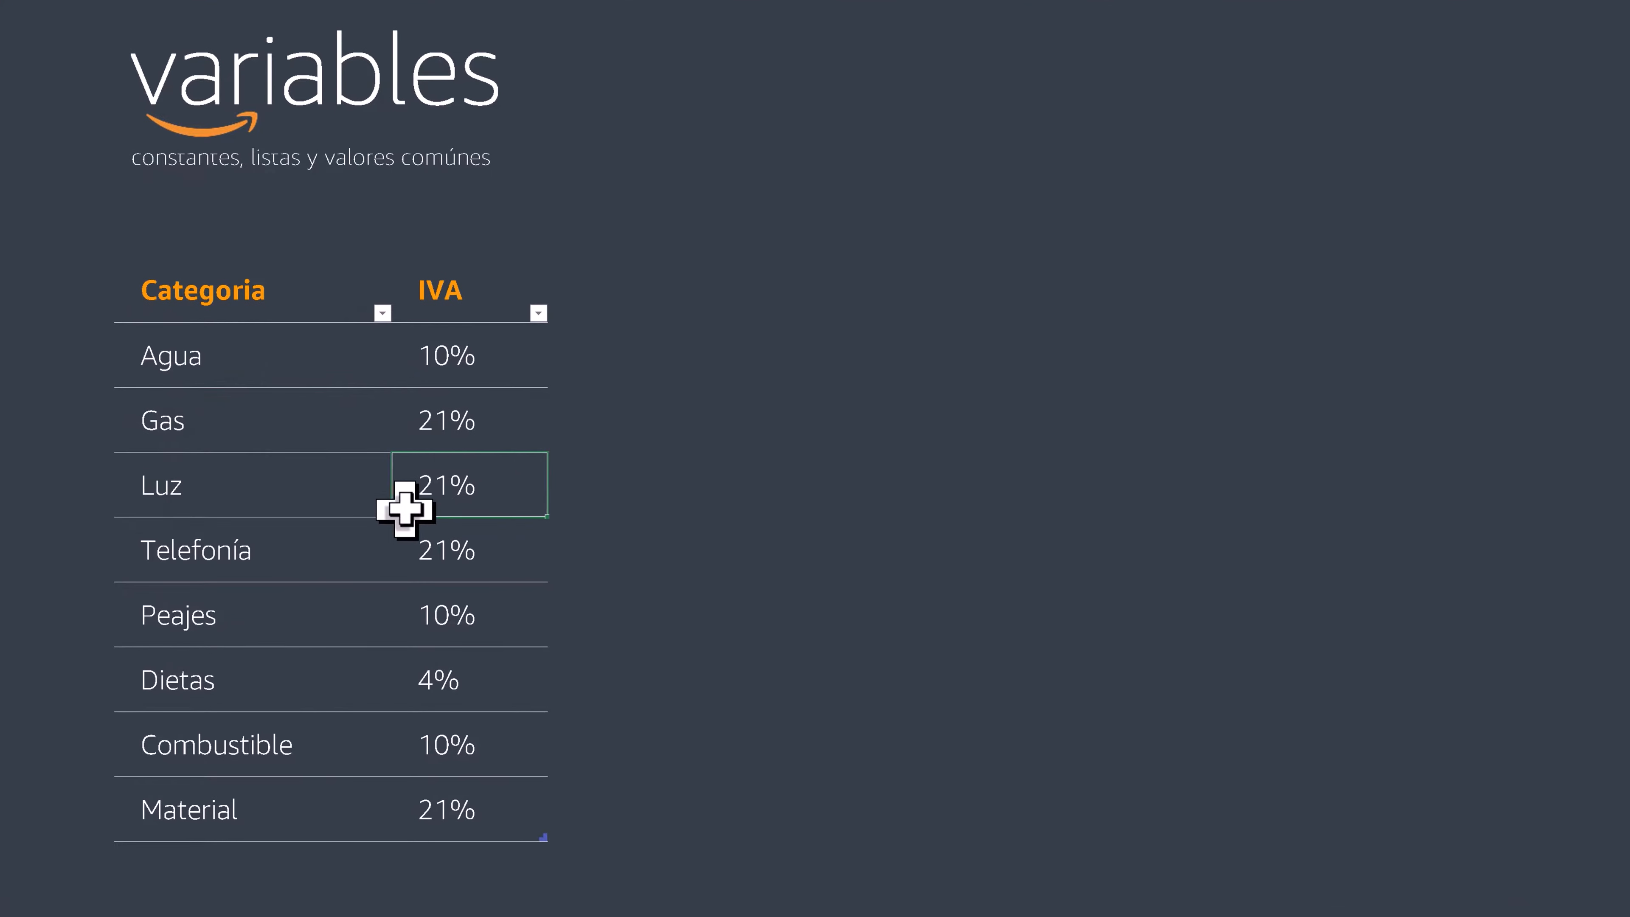
left_click(262, 549)
left_click(392, 562)
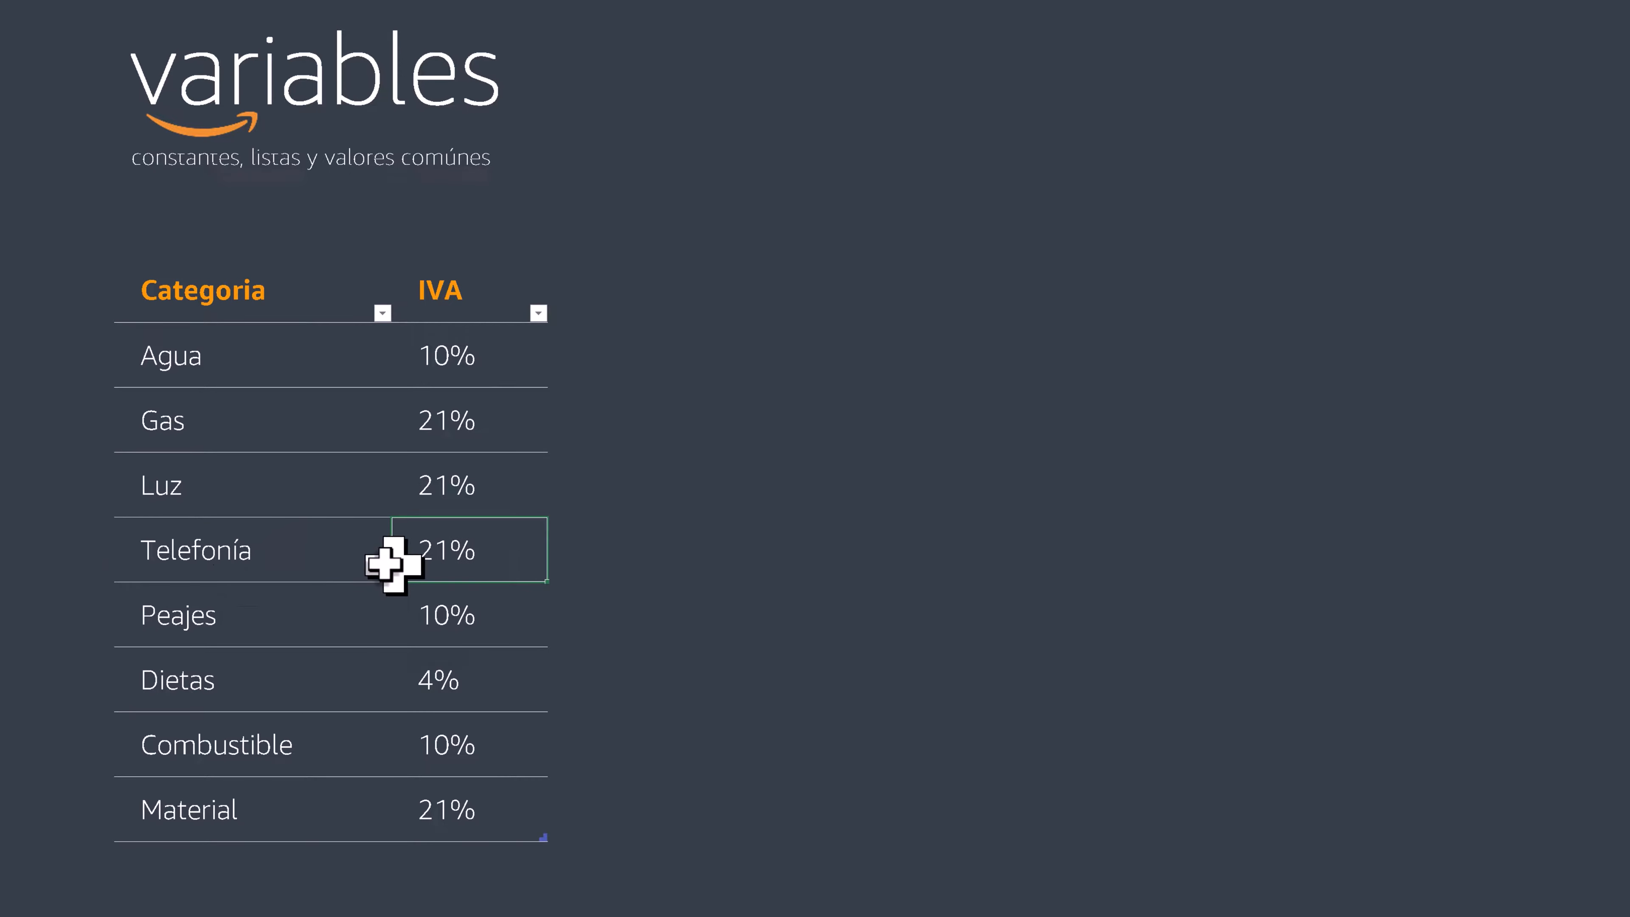
left_click(171, 629)
left_click(465, 627)
left_click(223, 690)
- Add the category Seguridad Social with a 10% IVA rate below Material in the variables table
left_click(207, 877)
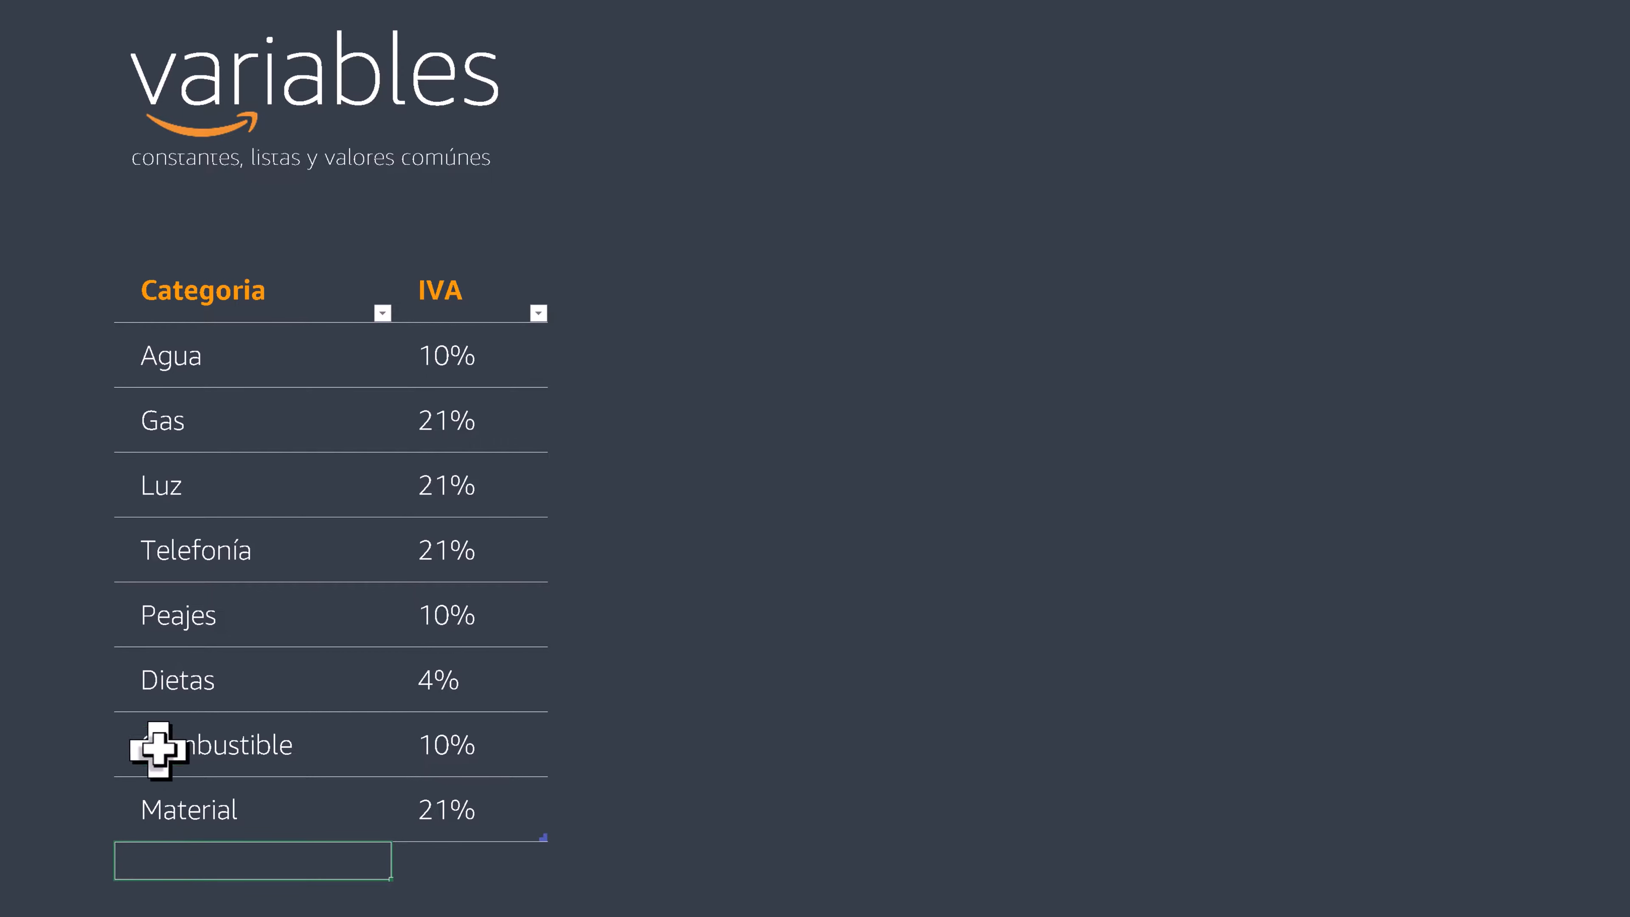
type("Seguridad Social")
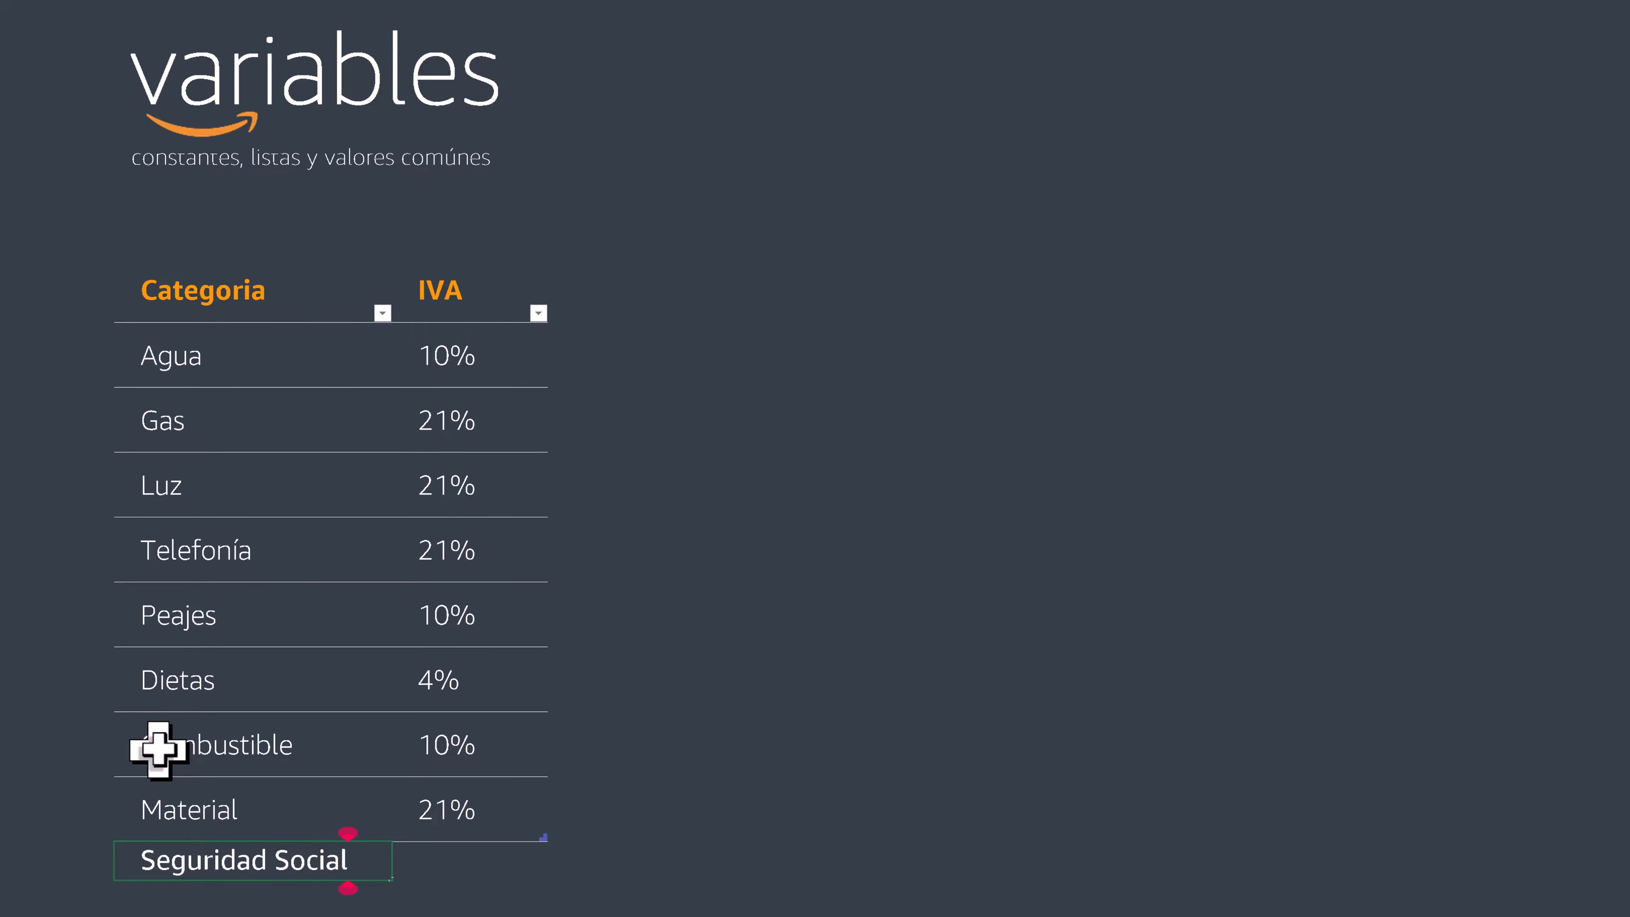
key("Tab")
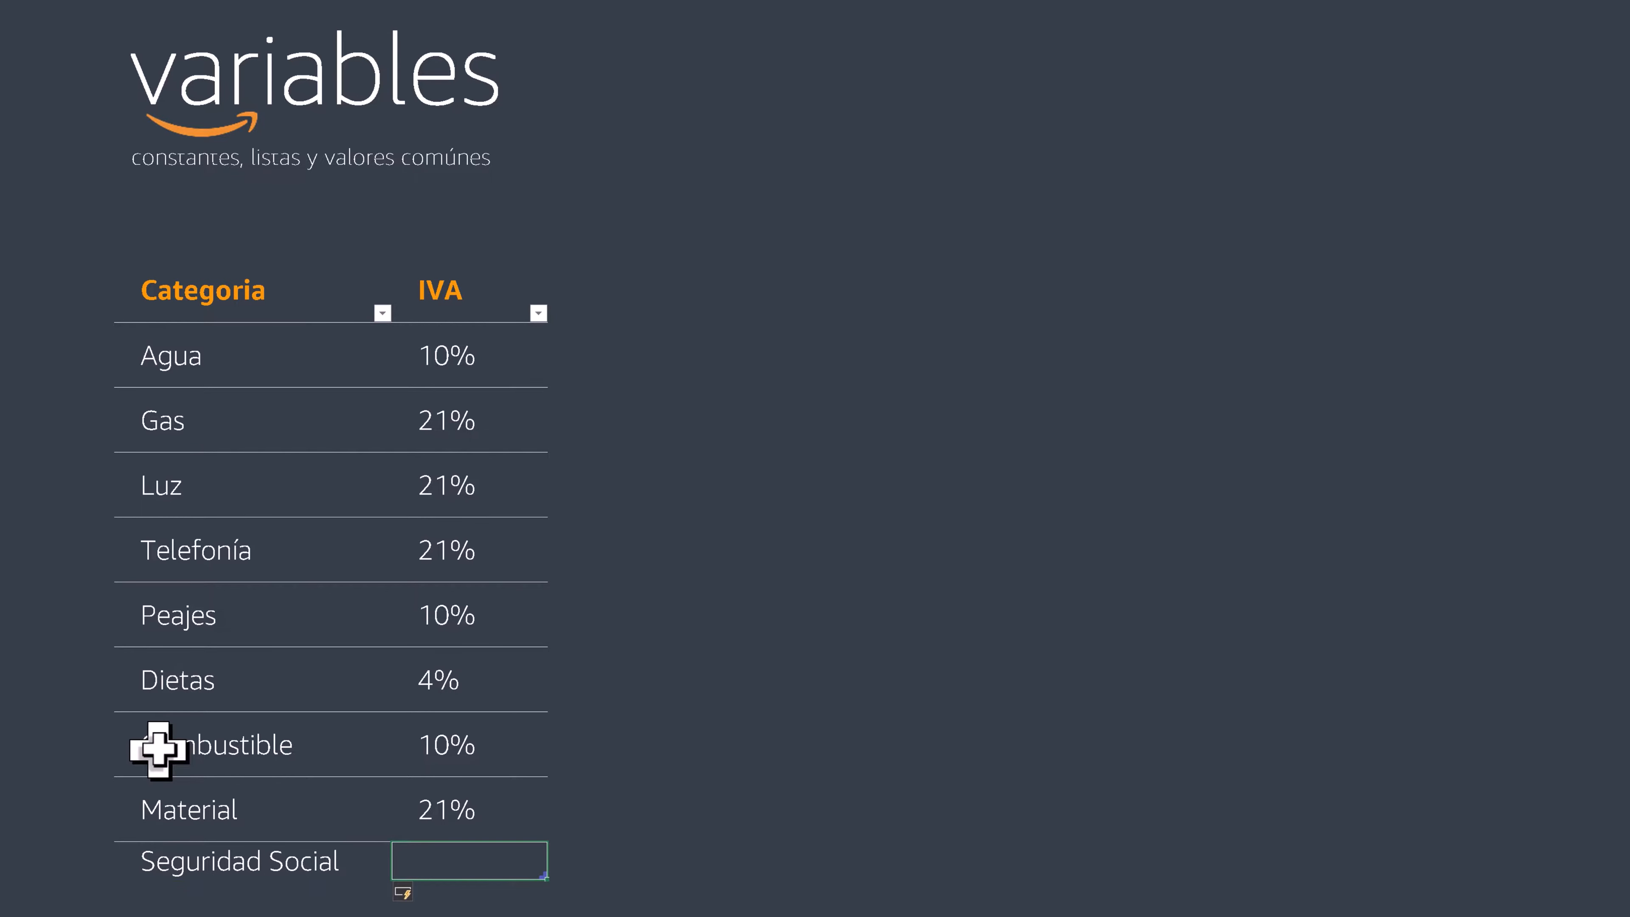
type("10")
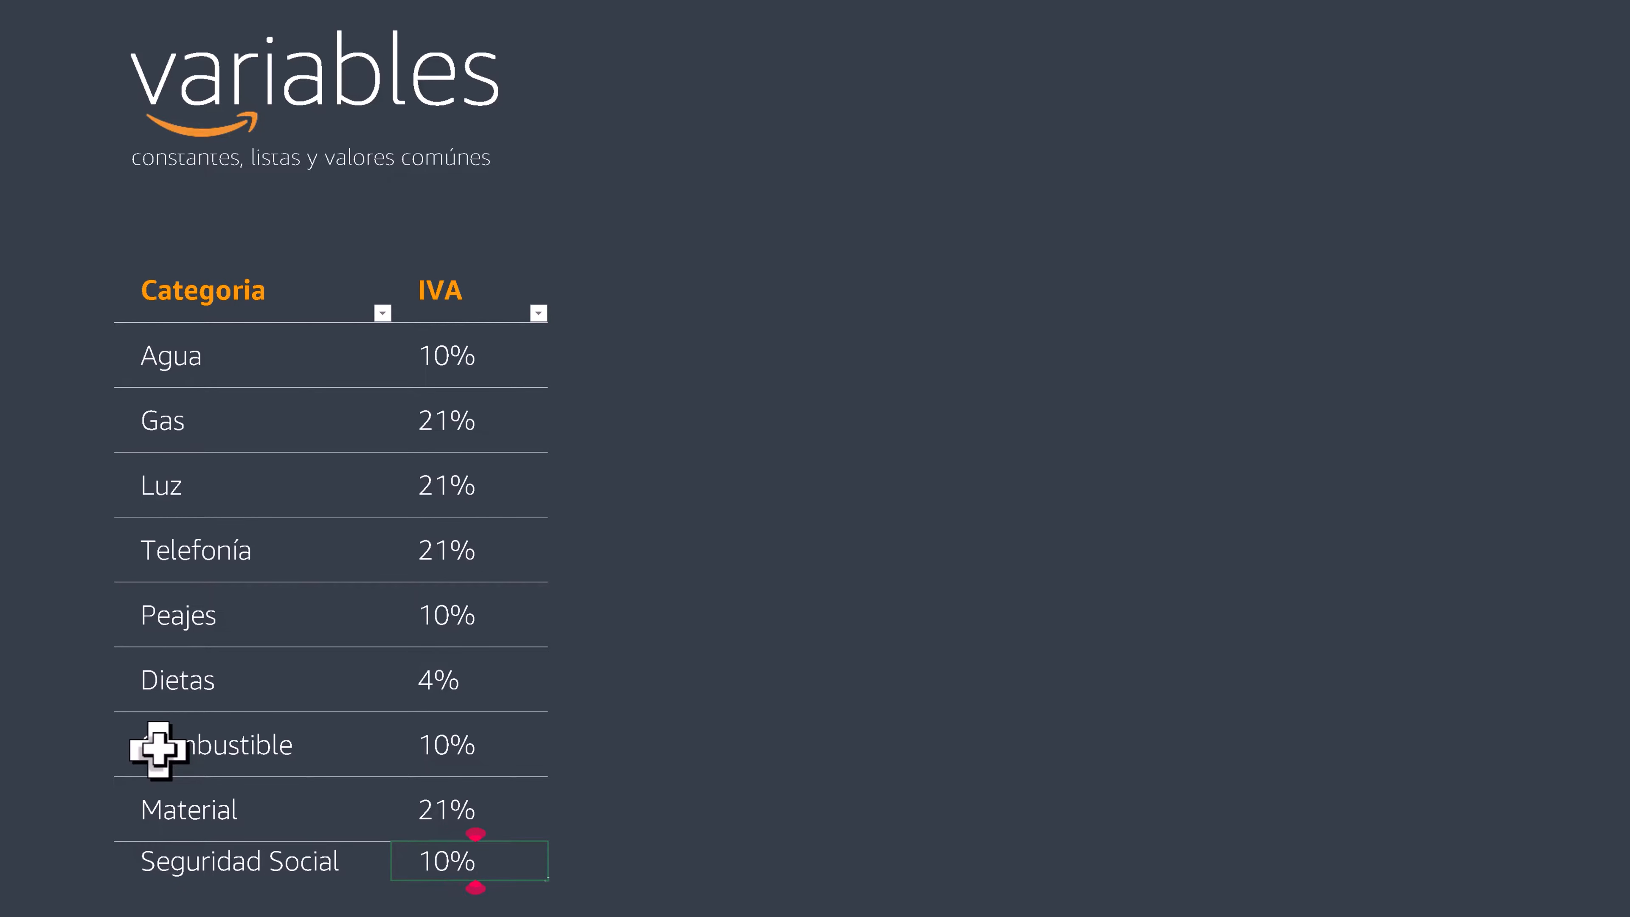
key("Return")
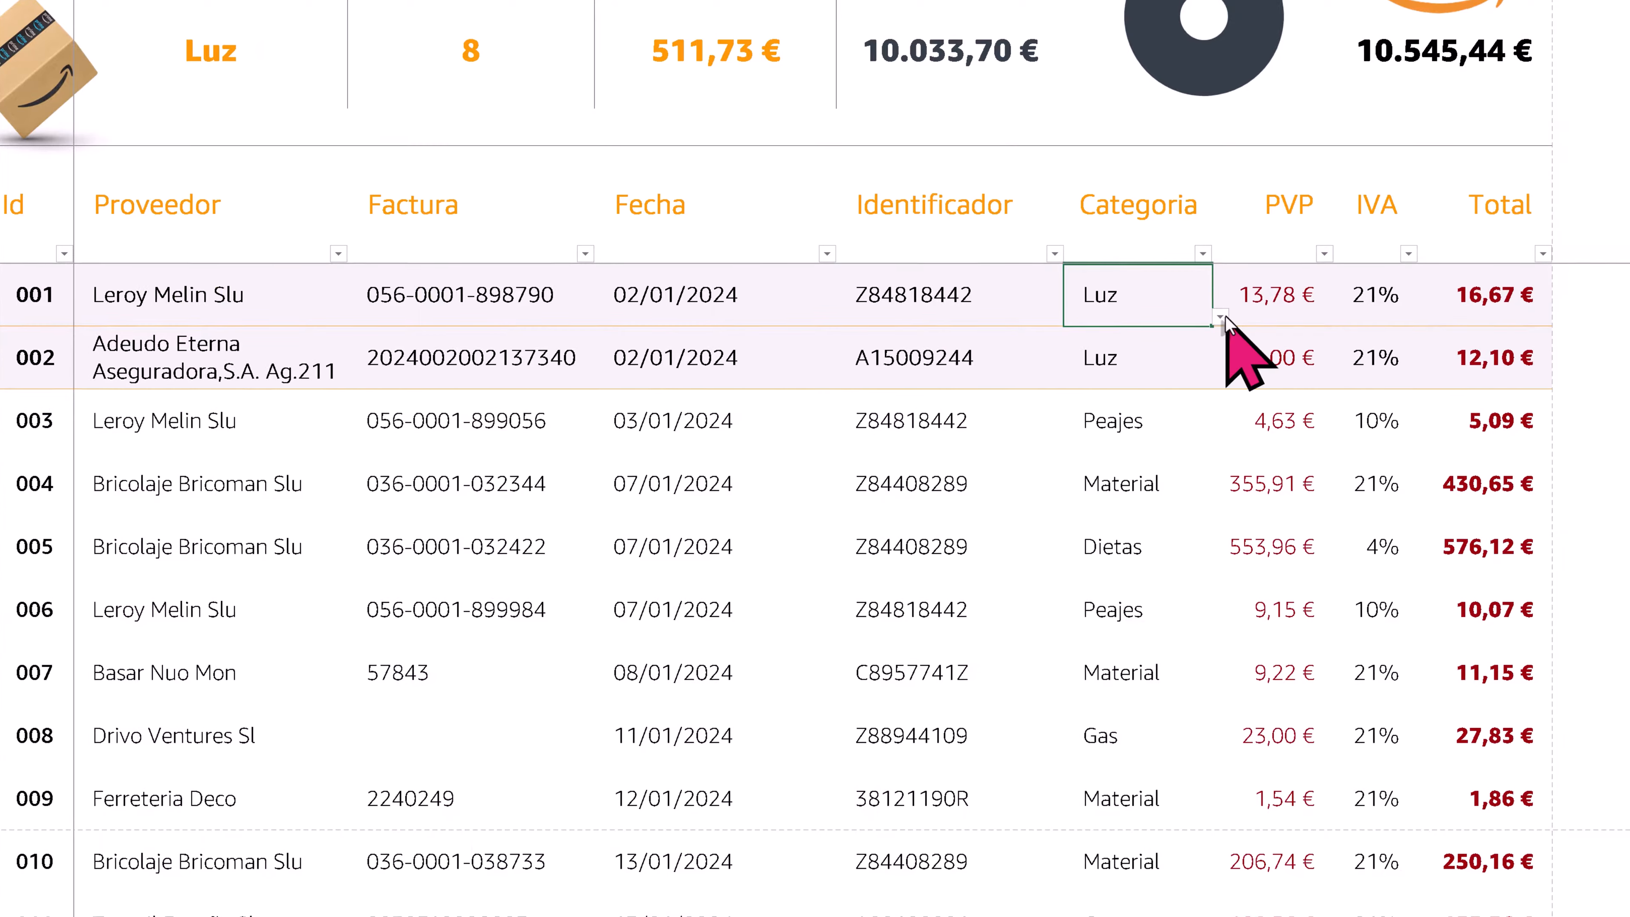
- Set record 001's category to Seguridad Social and check its IVA cell
left_click(1219, 316)
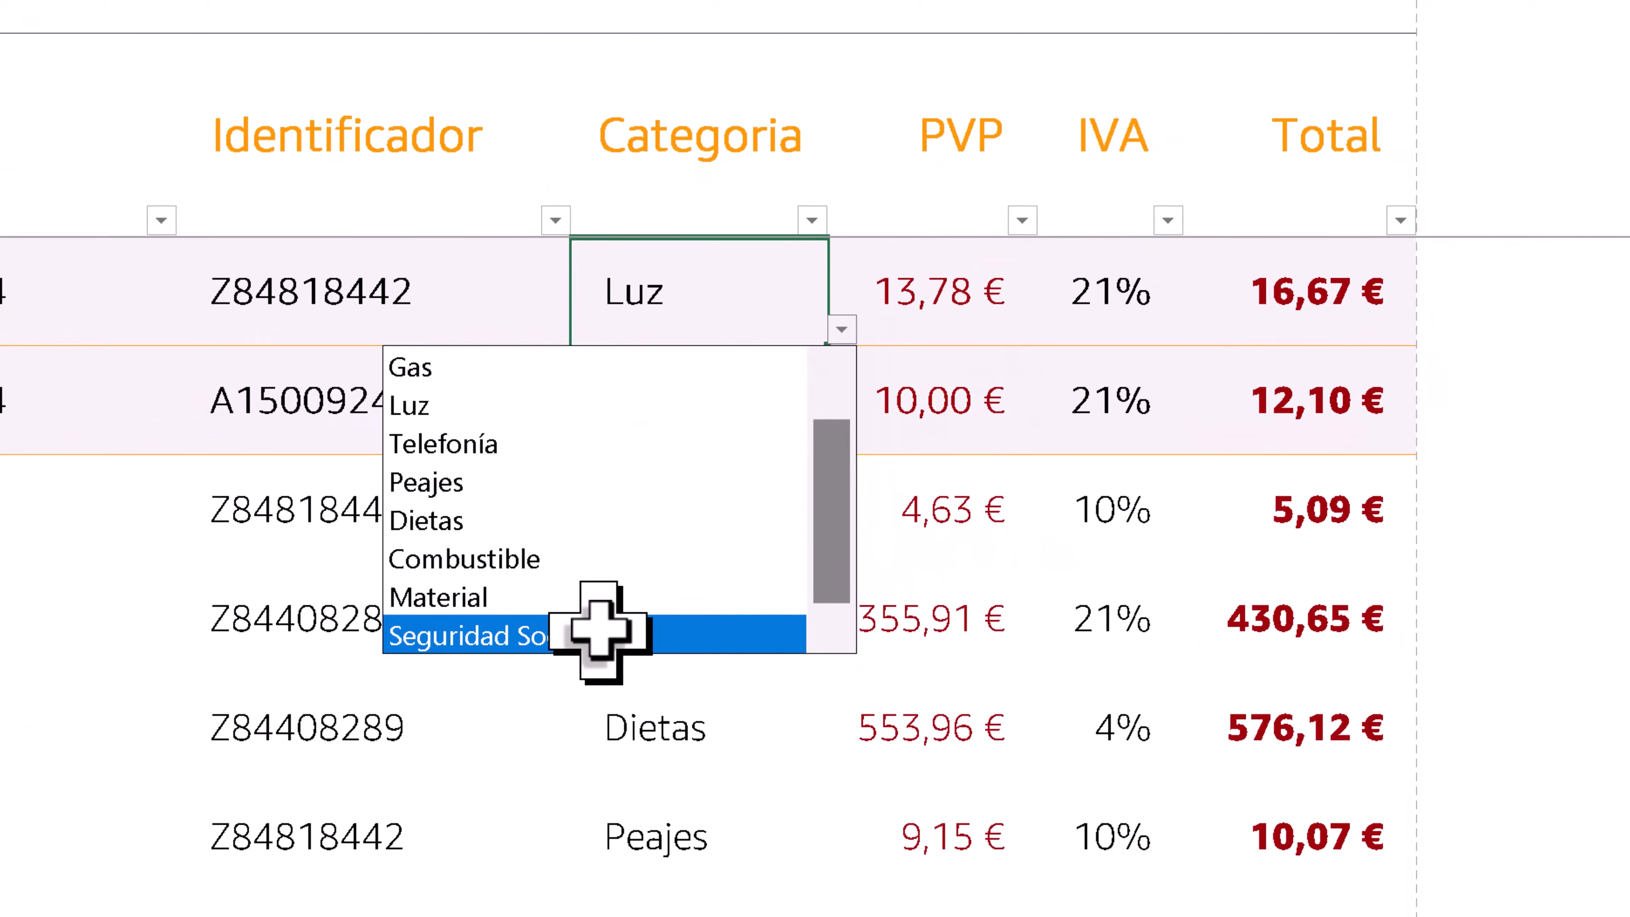
left_click(596, 632)
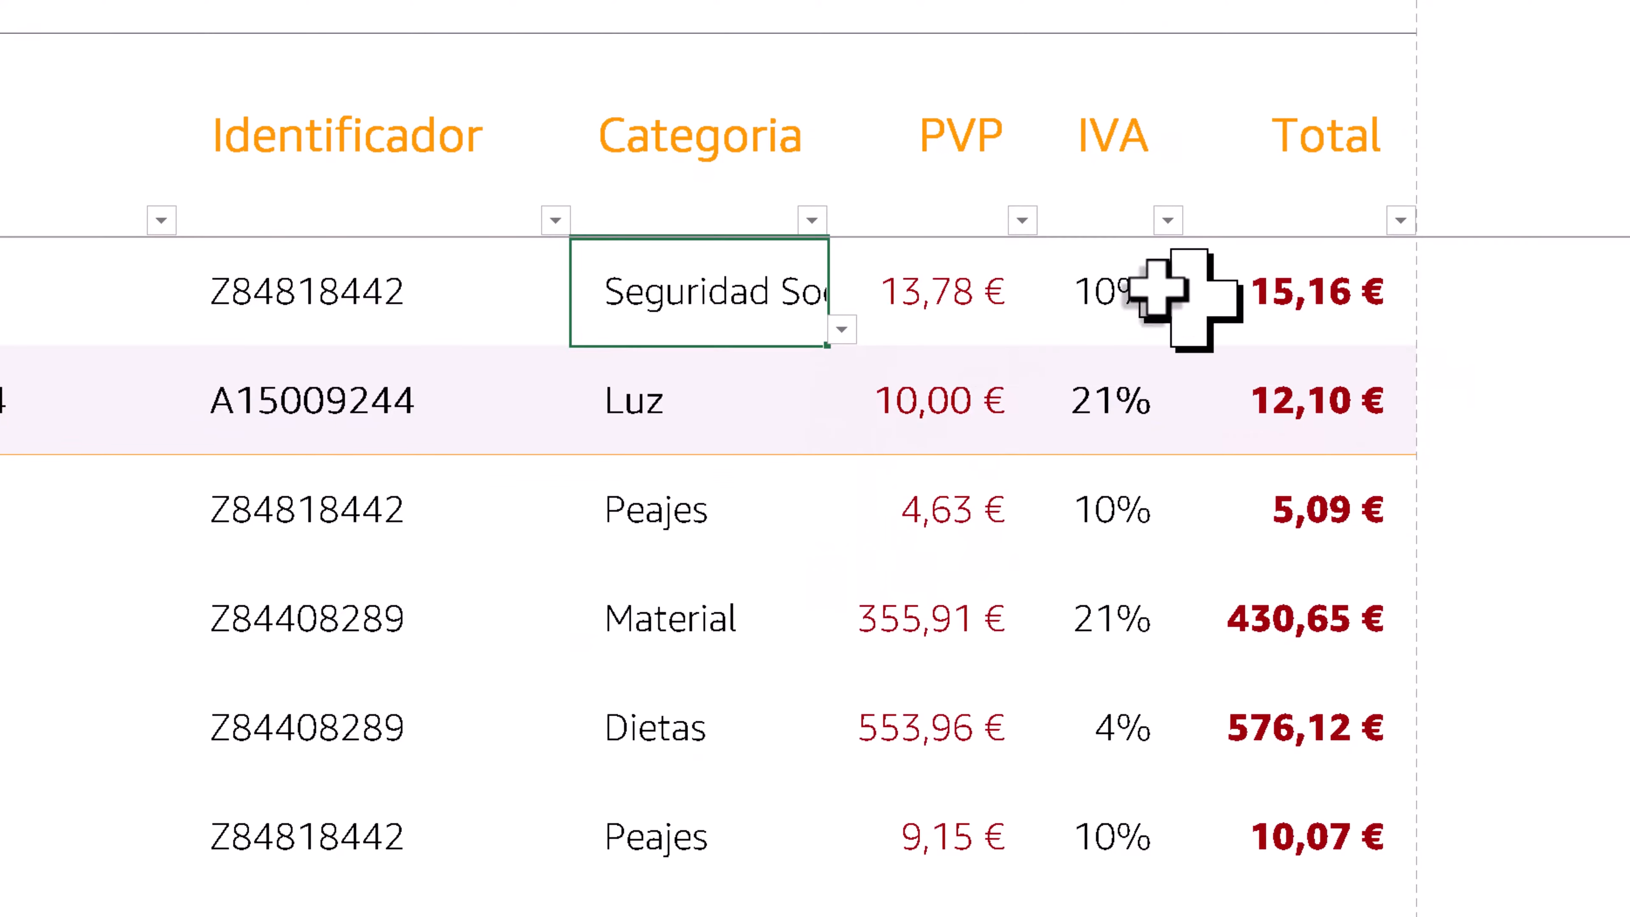
left_click(1155, 292)
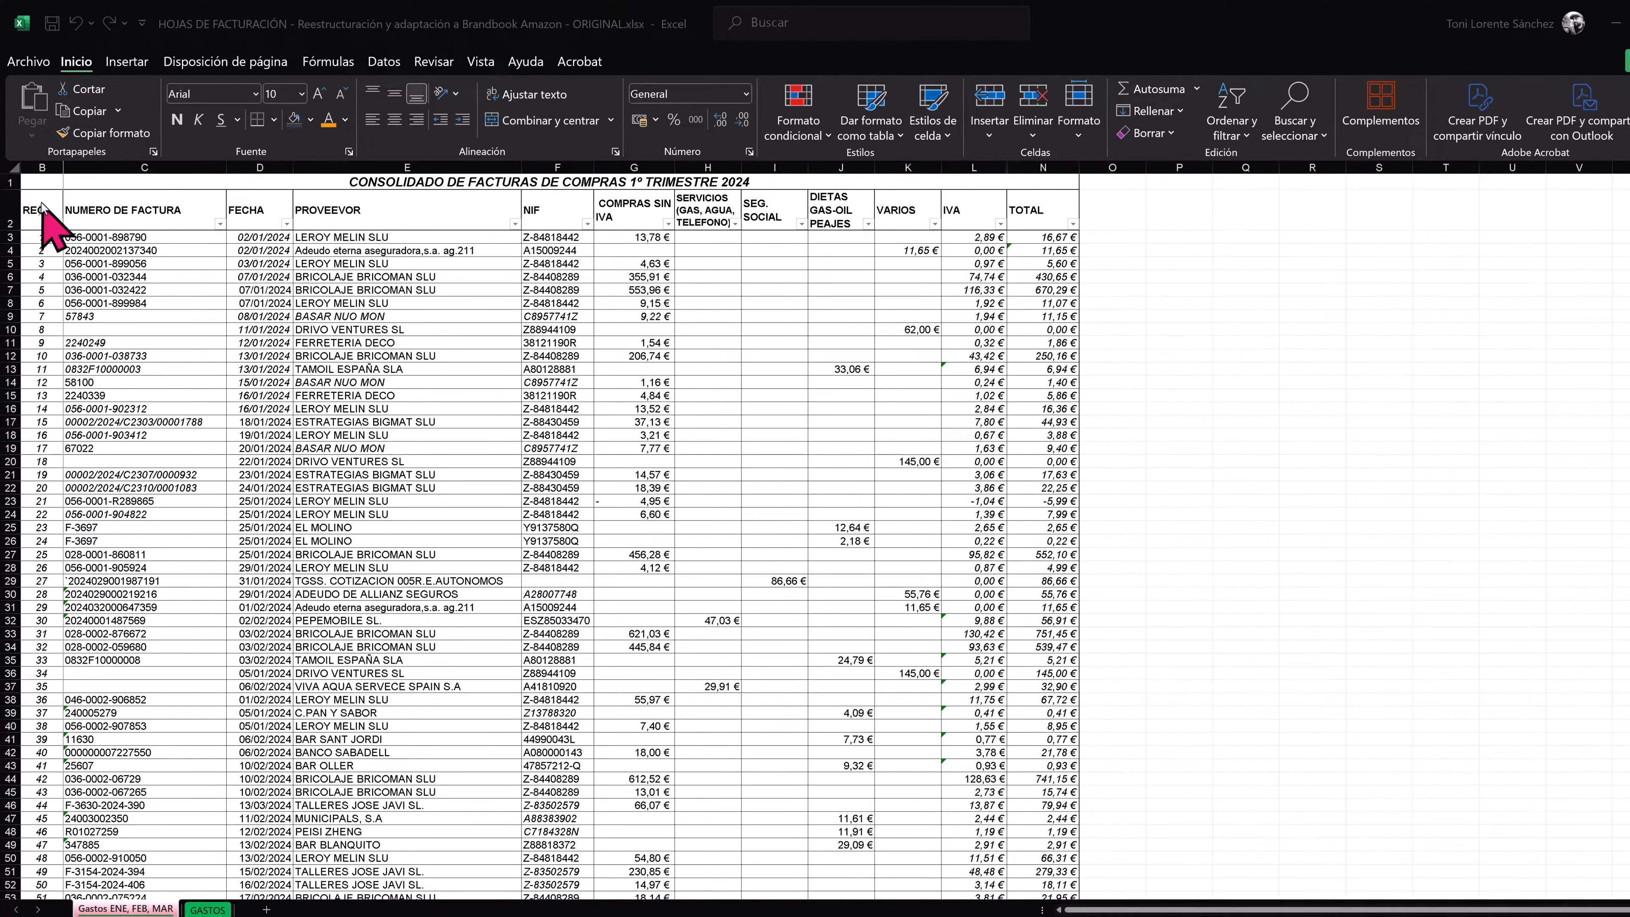
- Give the GASTOS sheet of the original invoice workbook a landscape orientation and Estrecho (narrow) margins
left_click(206, 911)
left_click(206, 910)
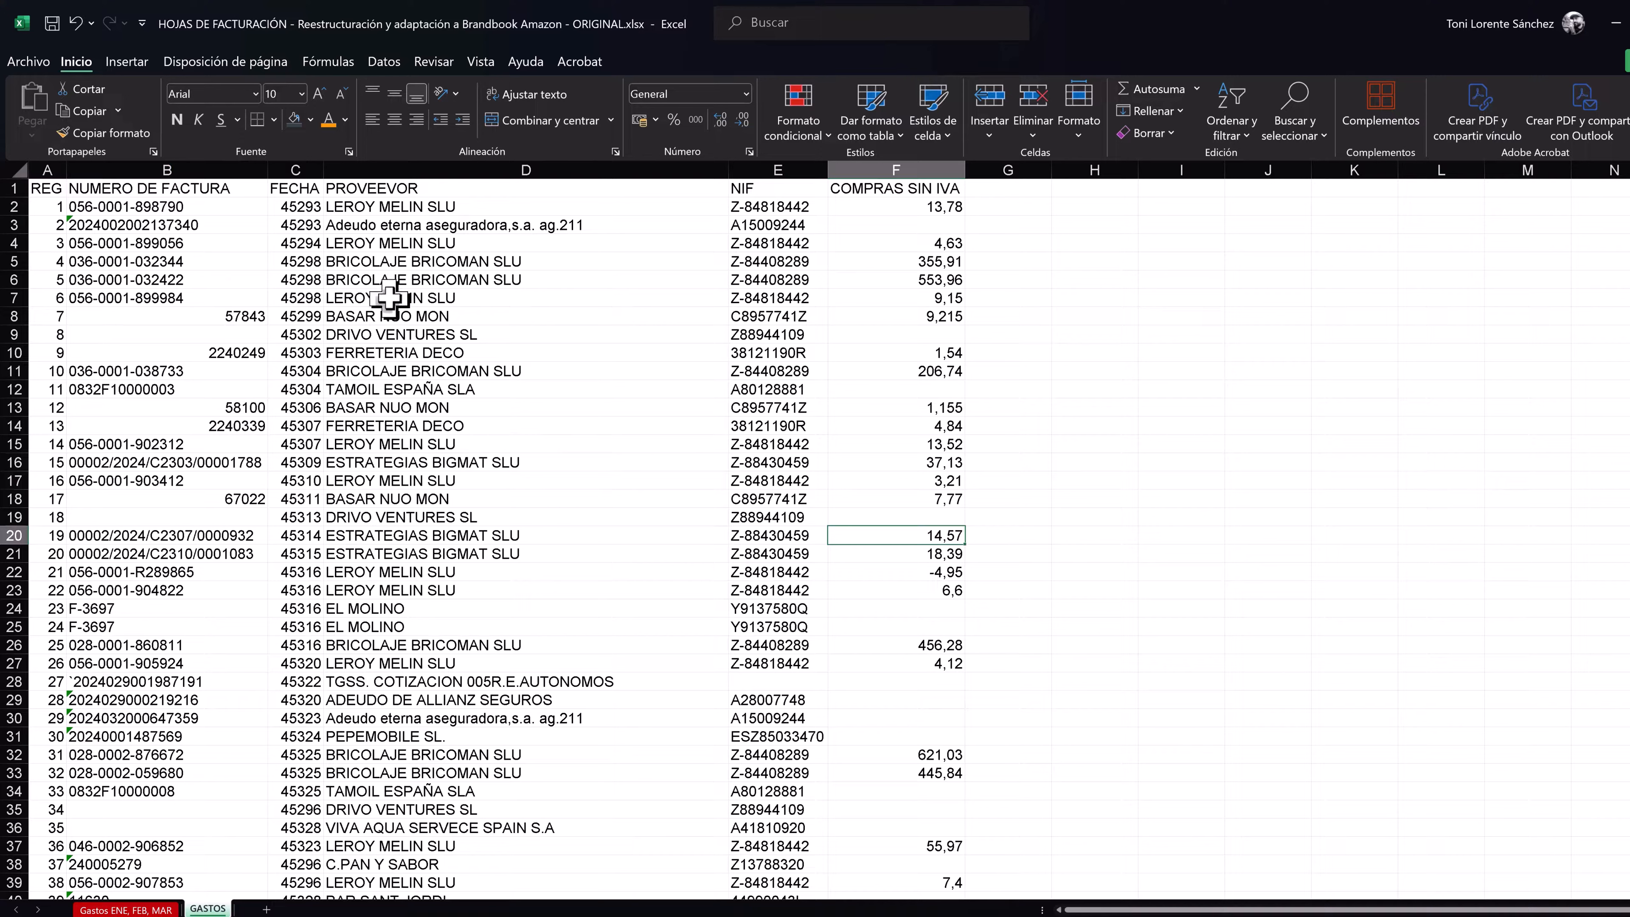
left_click(226, 61)
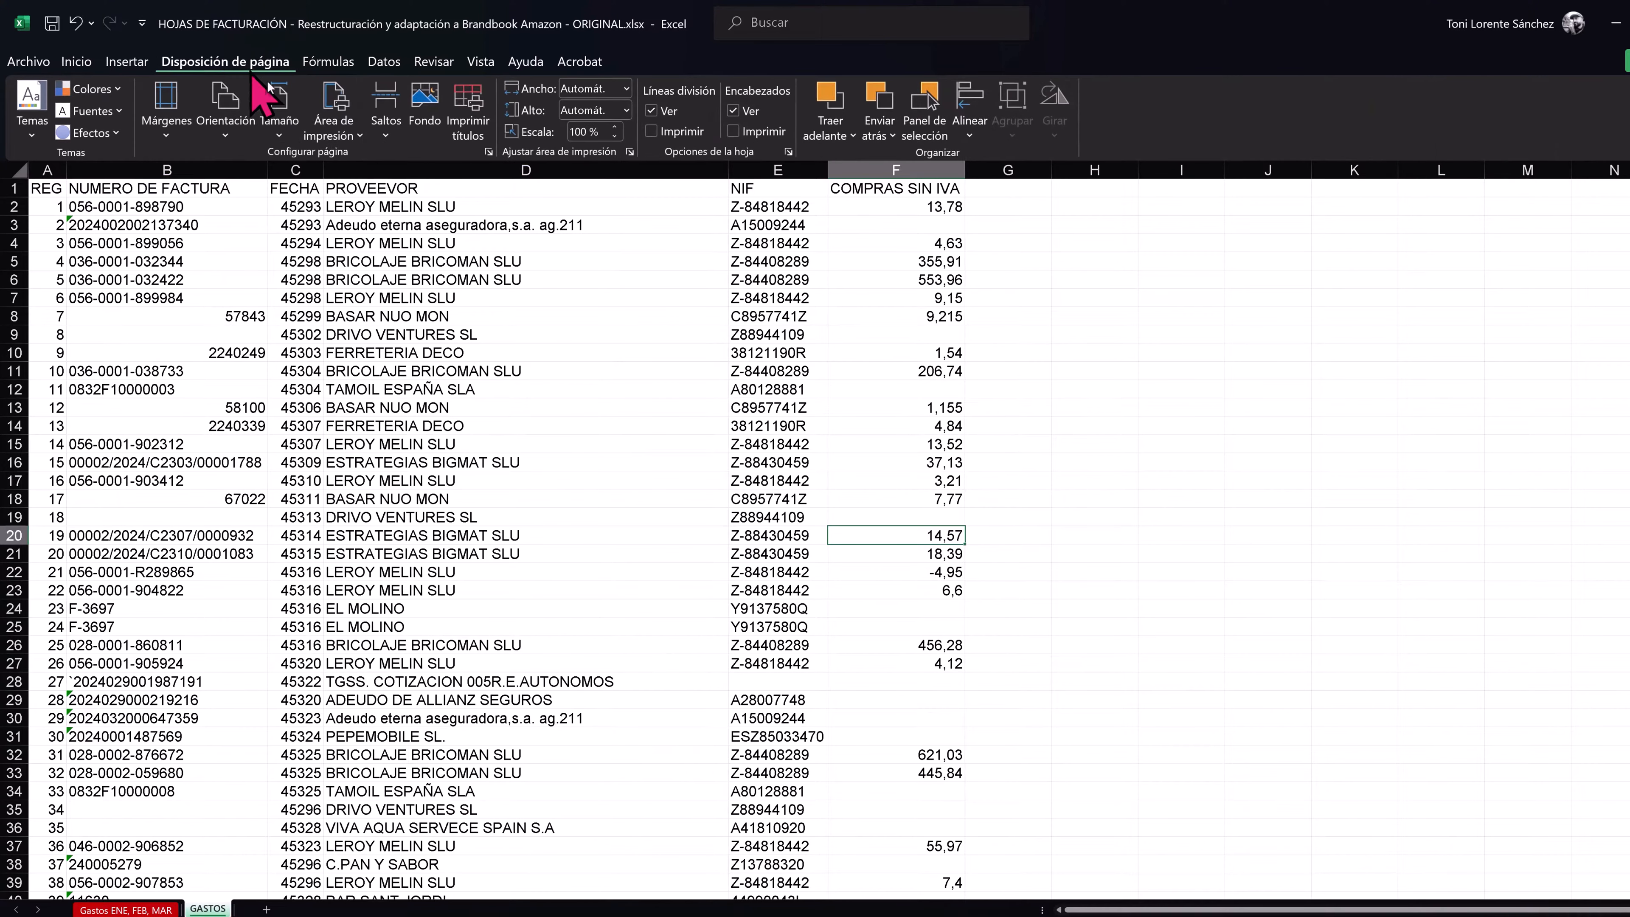
left_click(218, 122)
left_click(256, 222)
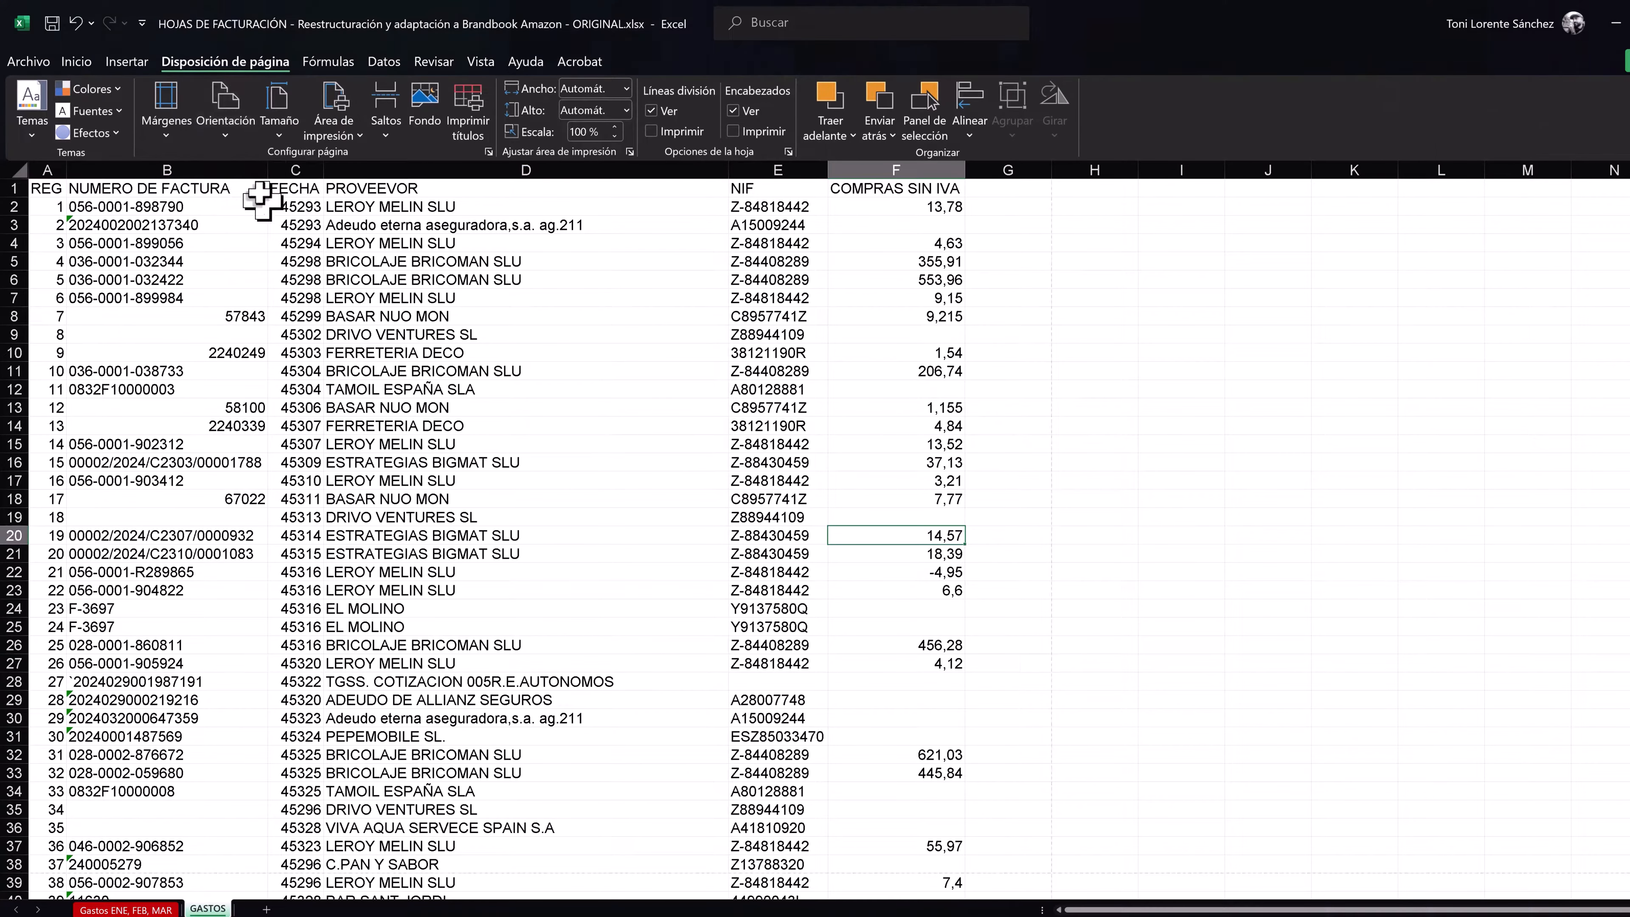
left_click(164, 121)
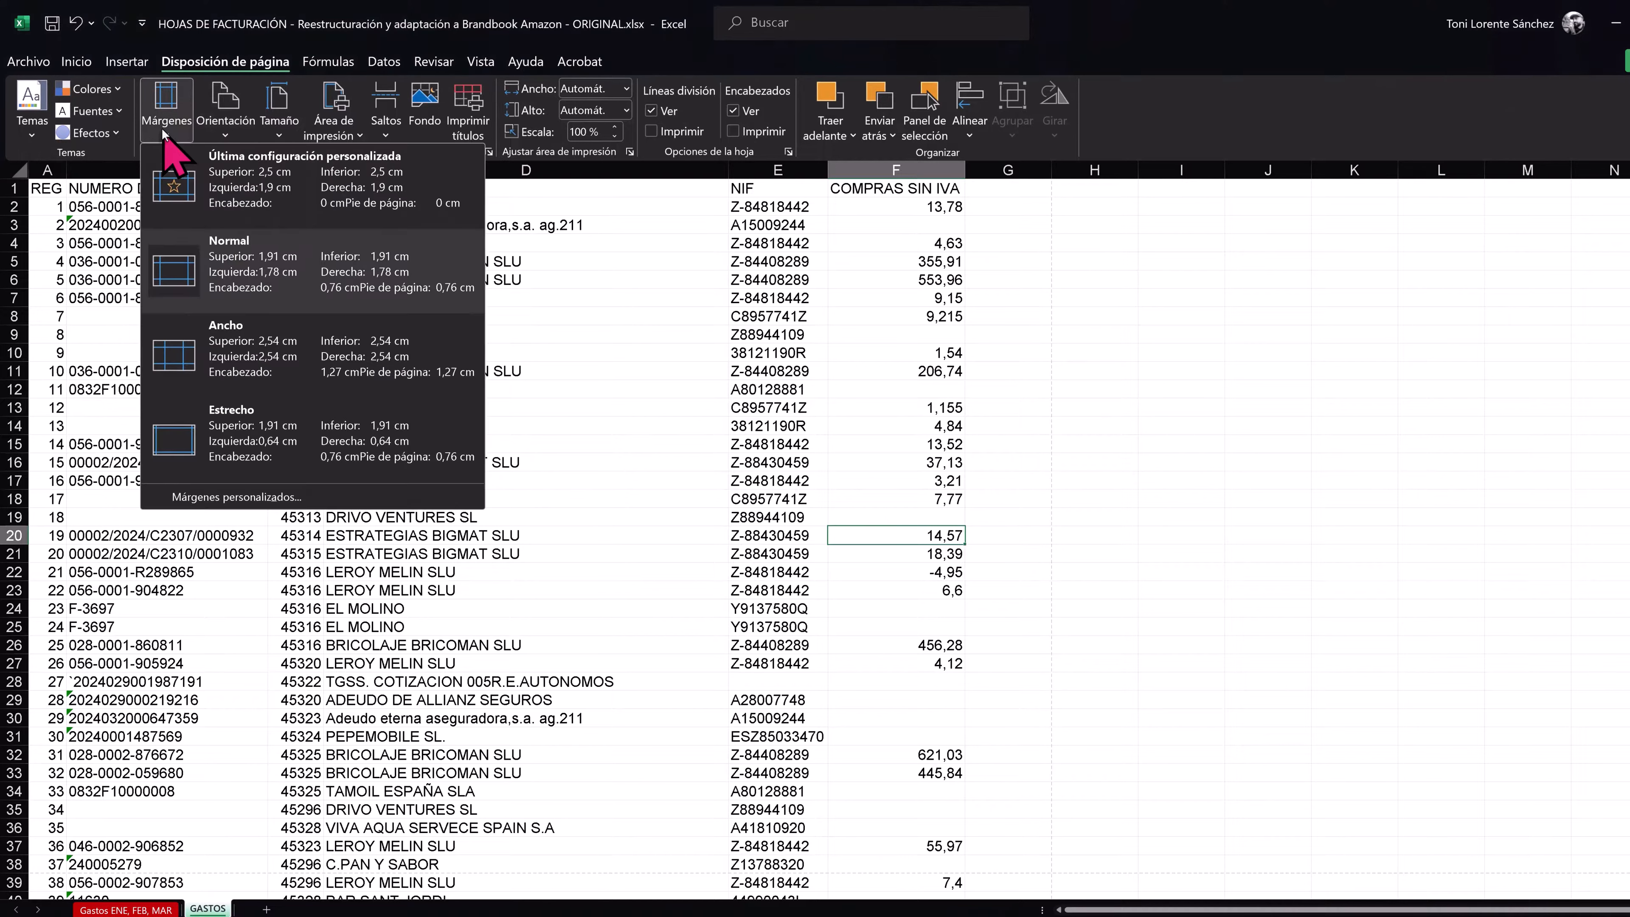
left_click(238, 427)
left_click(467, 426)
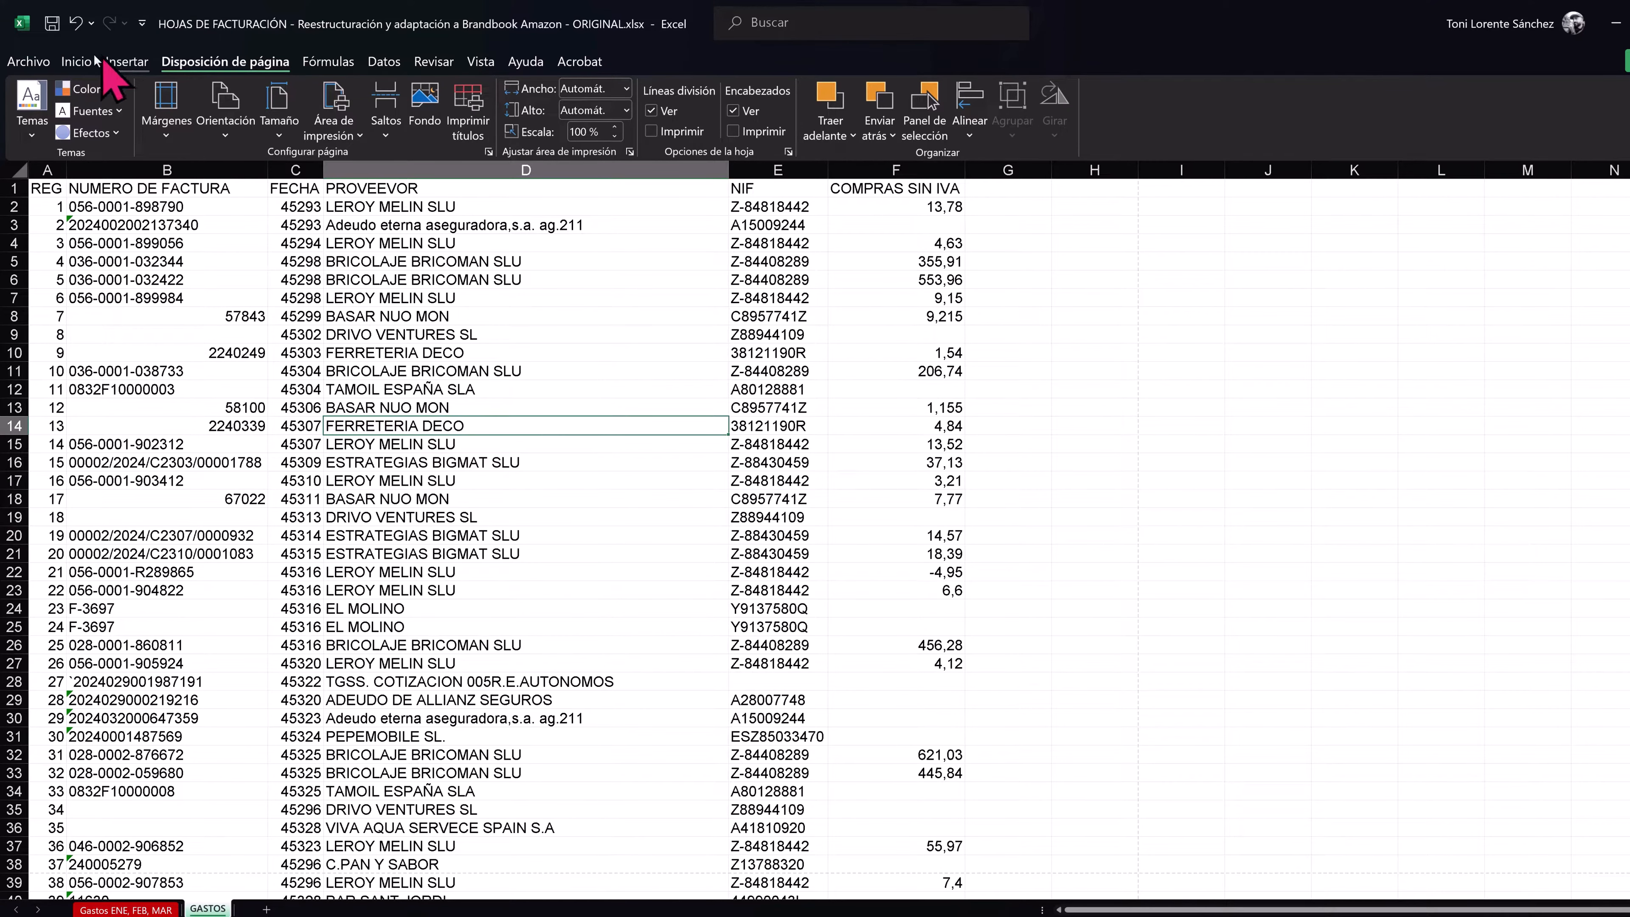
- Modify the Normal cell style's font to Amazon Ember, size 9
left_click(75, 61)
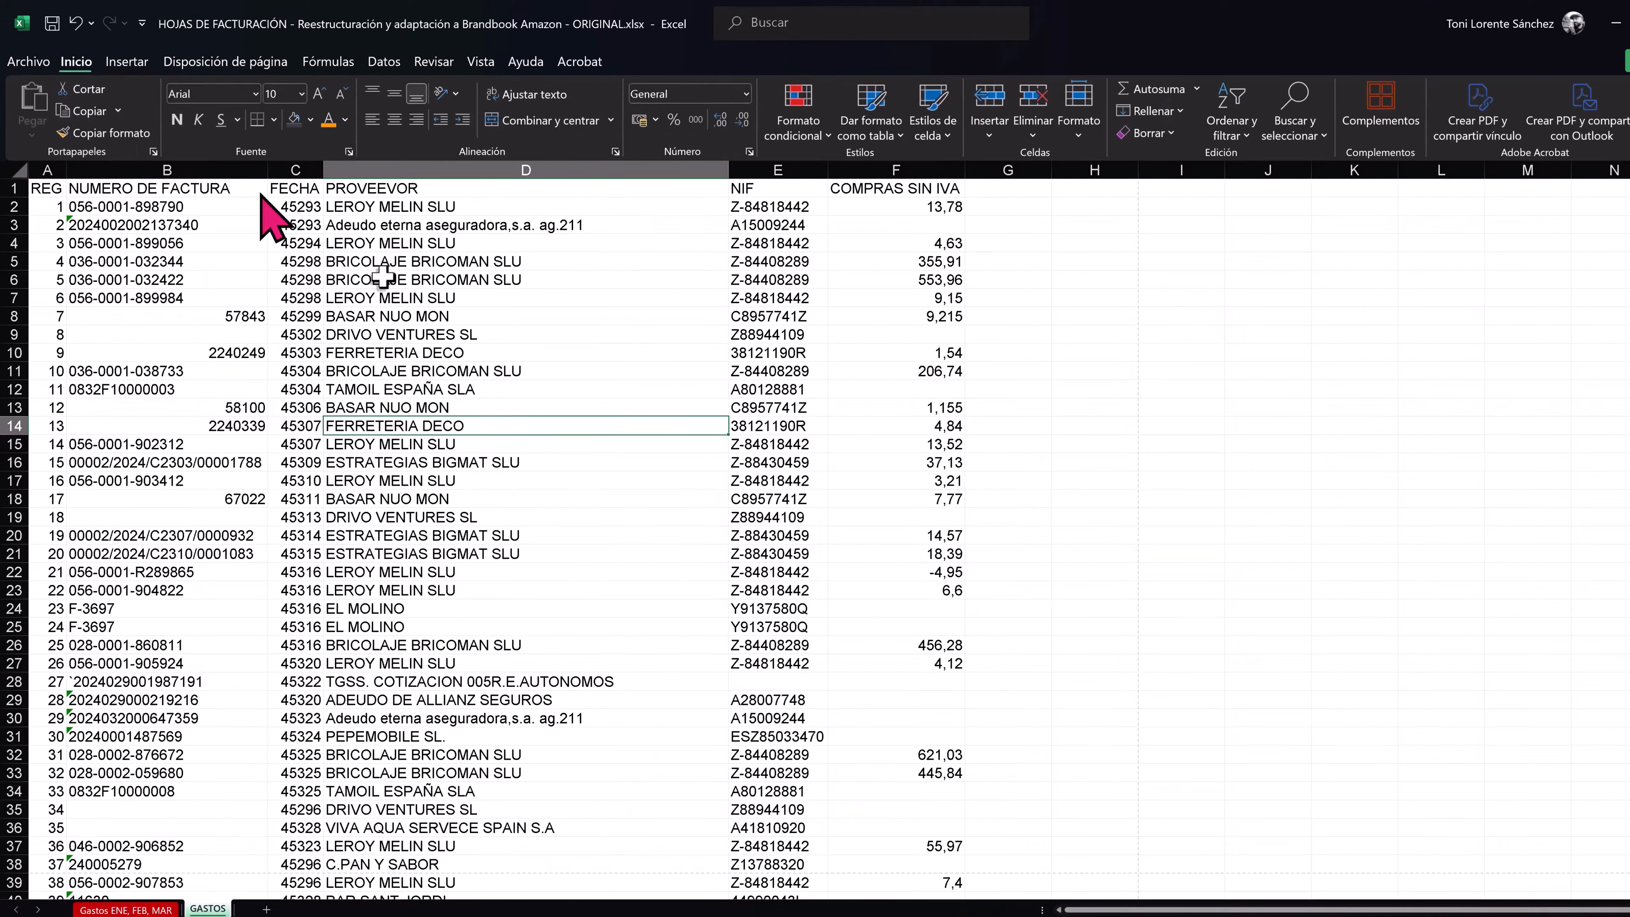
left_click(923, 128)
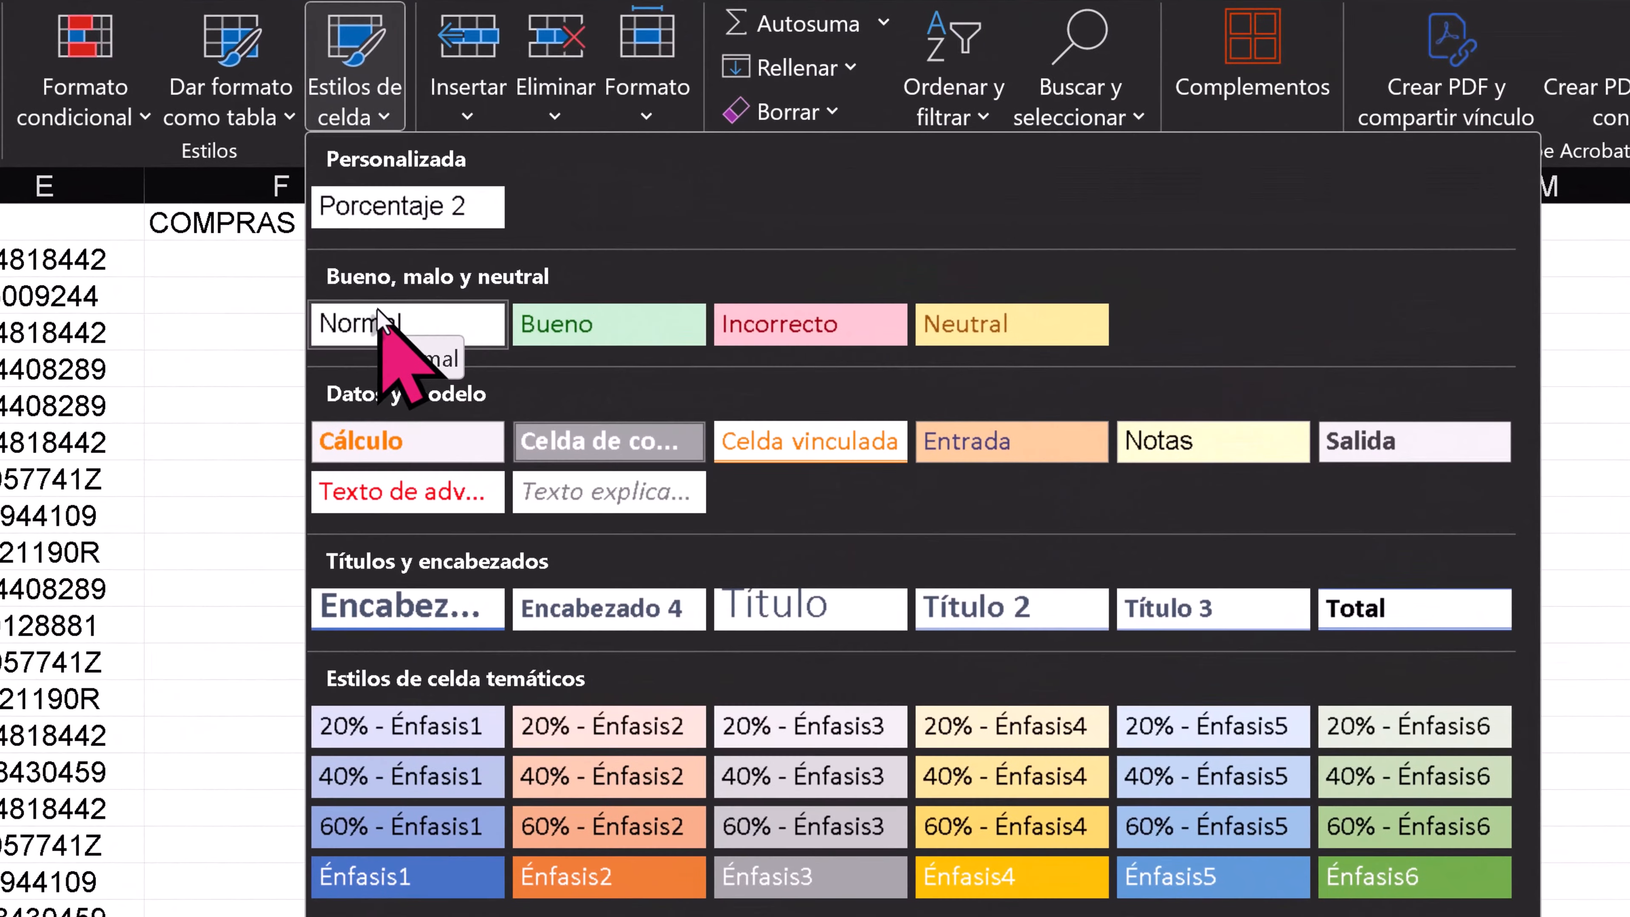
right_click(449, 303)
left_click(572, 267)
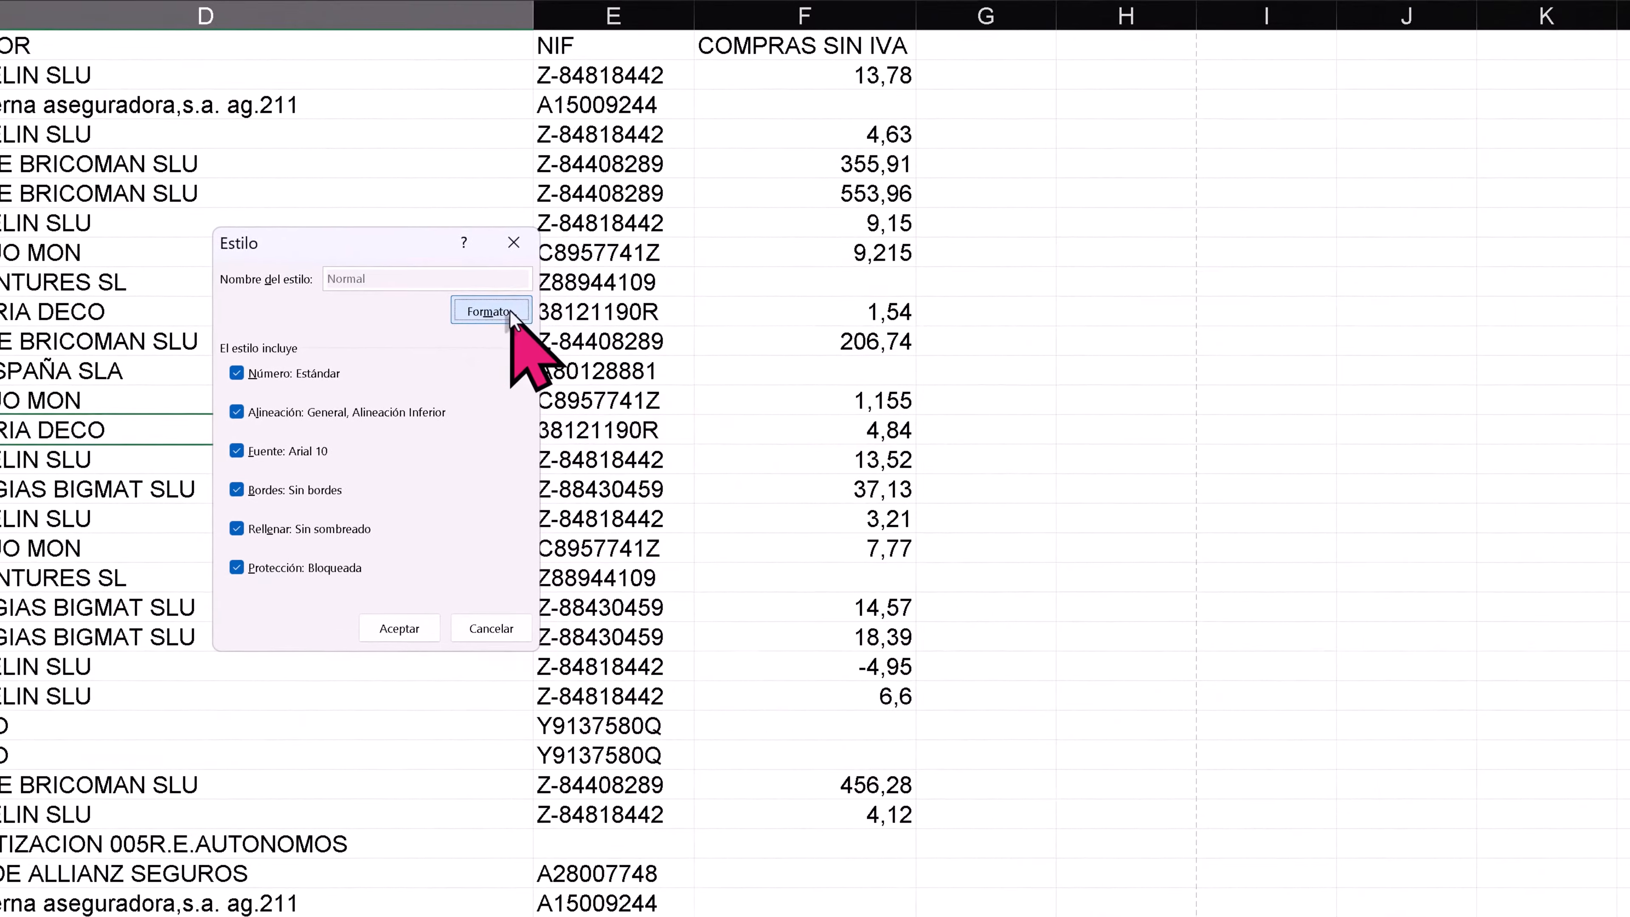
left_click(828, 337)
left_click(1067, 296)
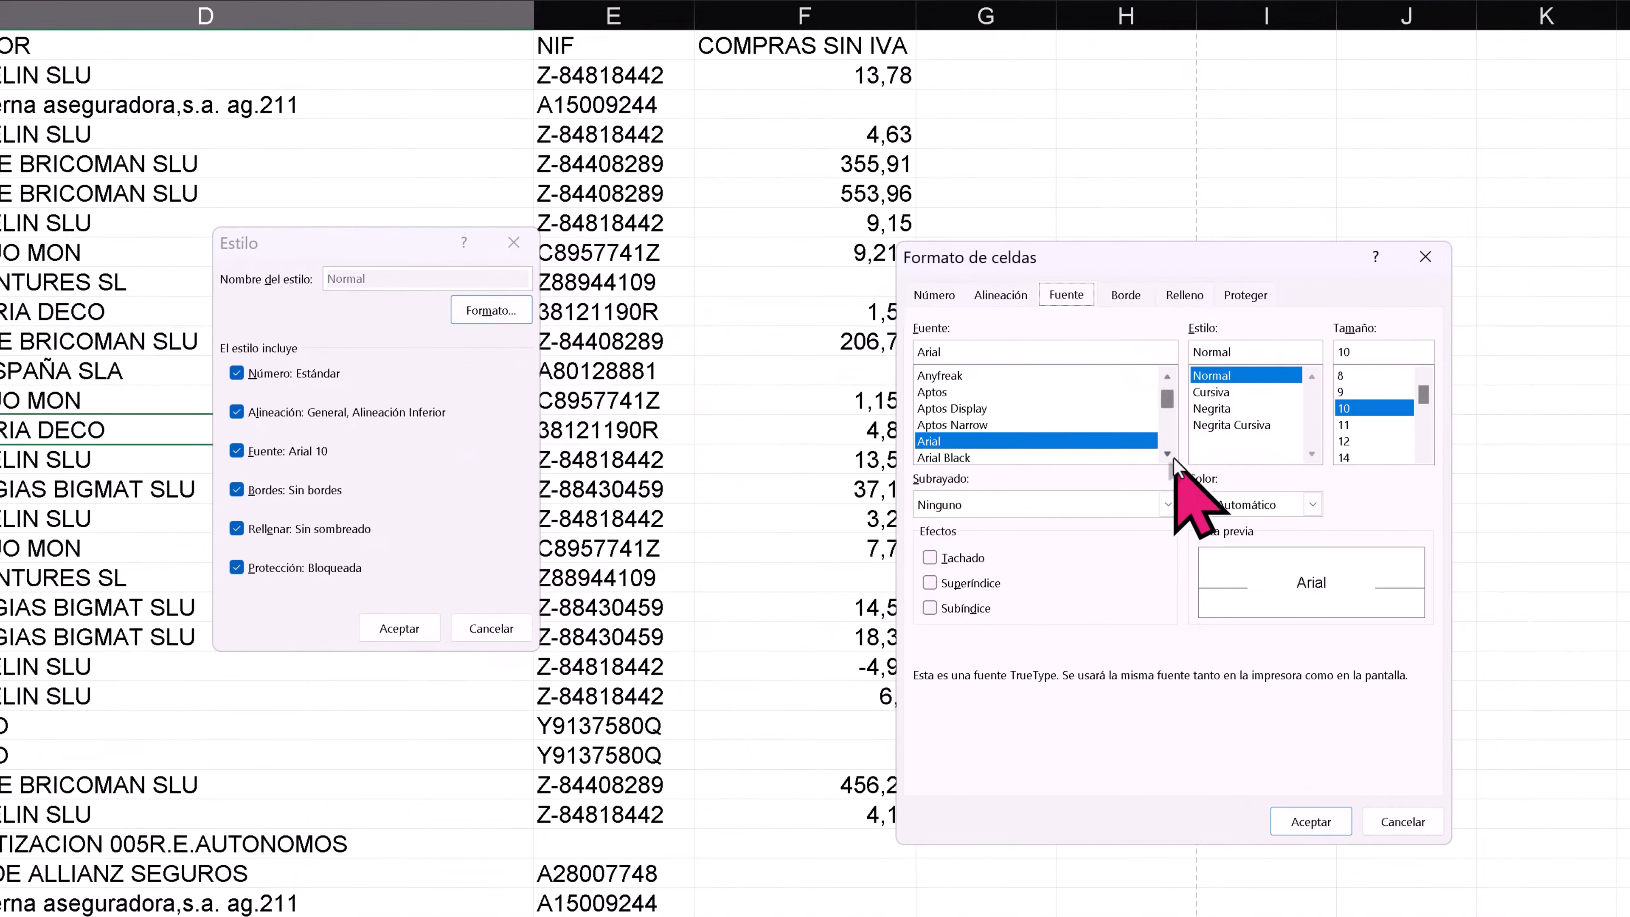
scroll(1162, 443, "up", 3)
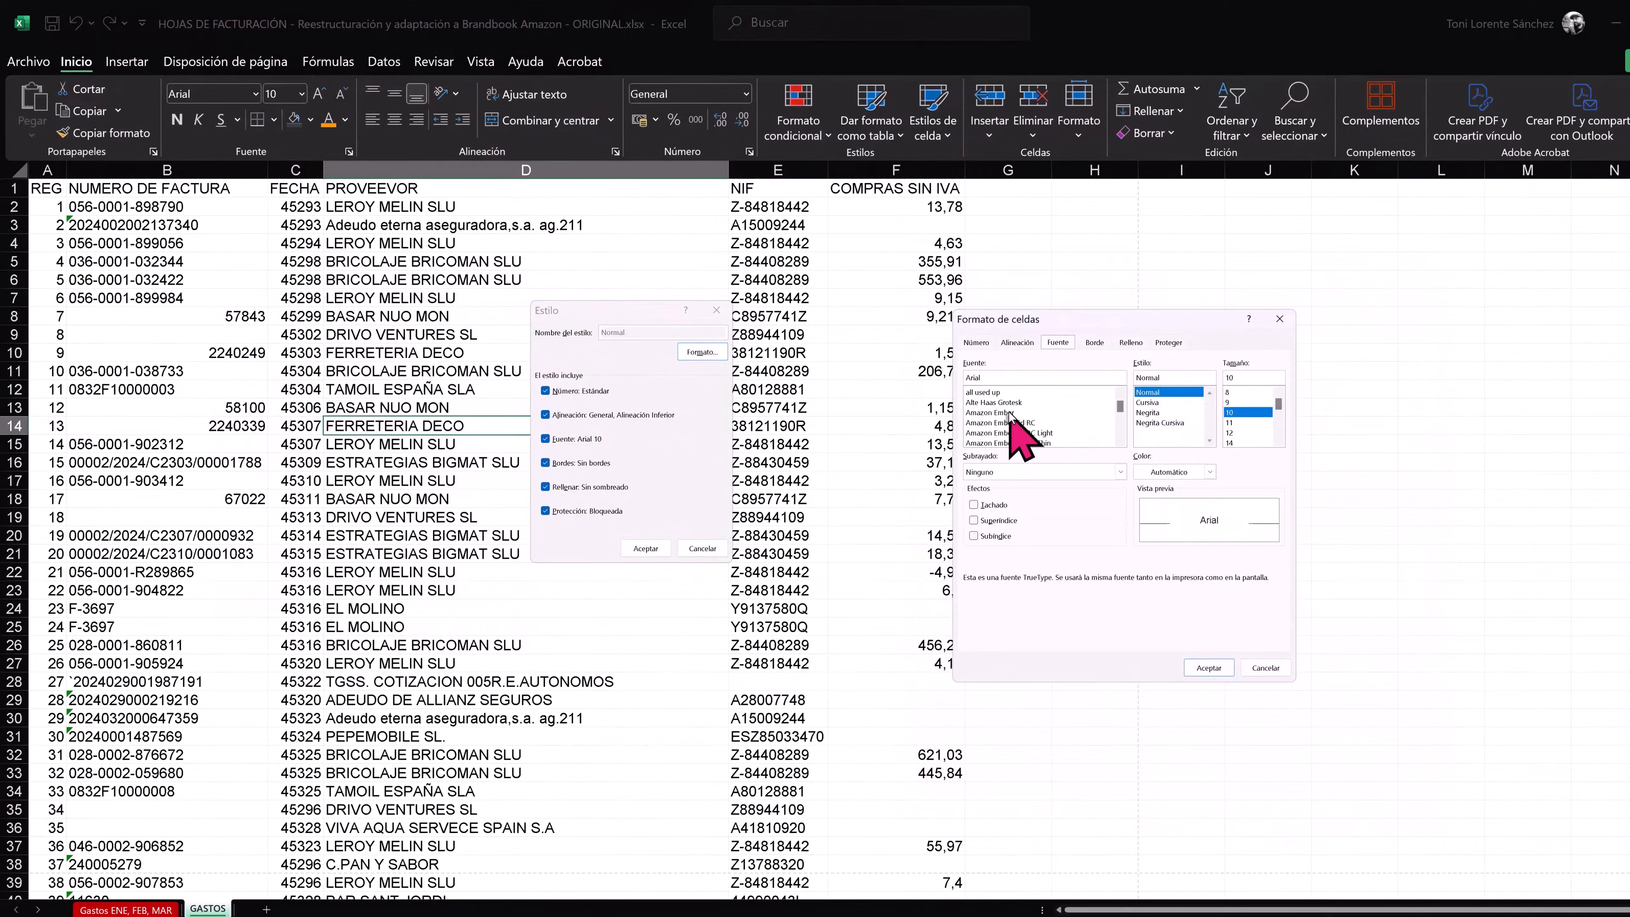
left_click(1009, 413)
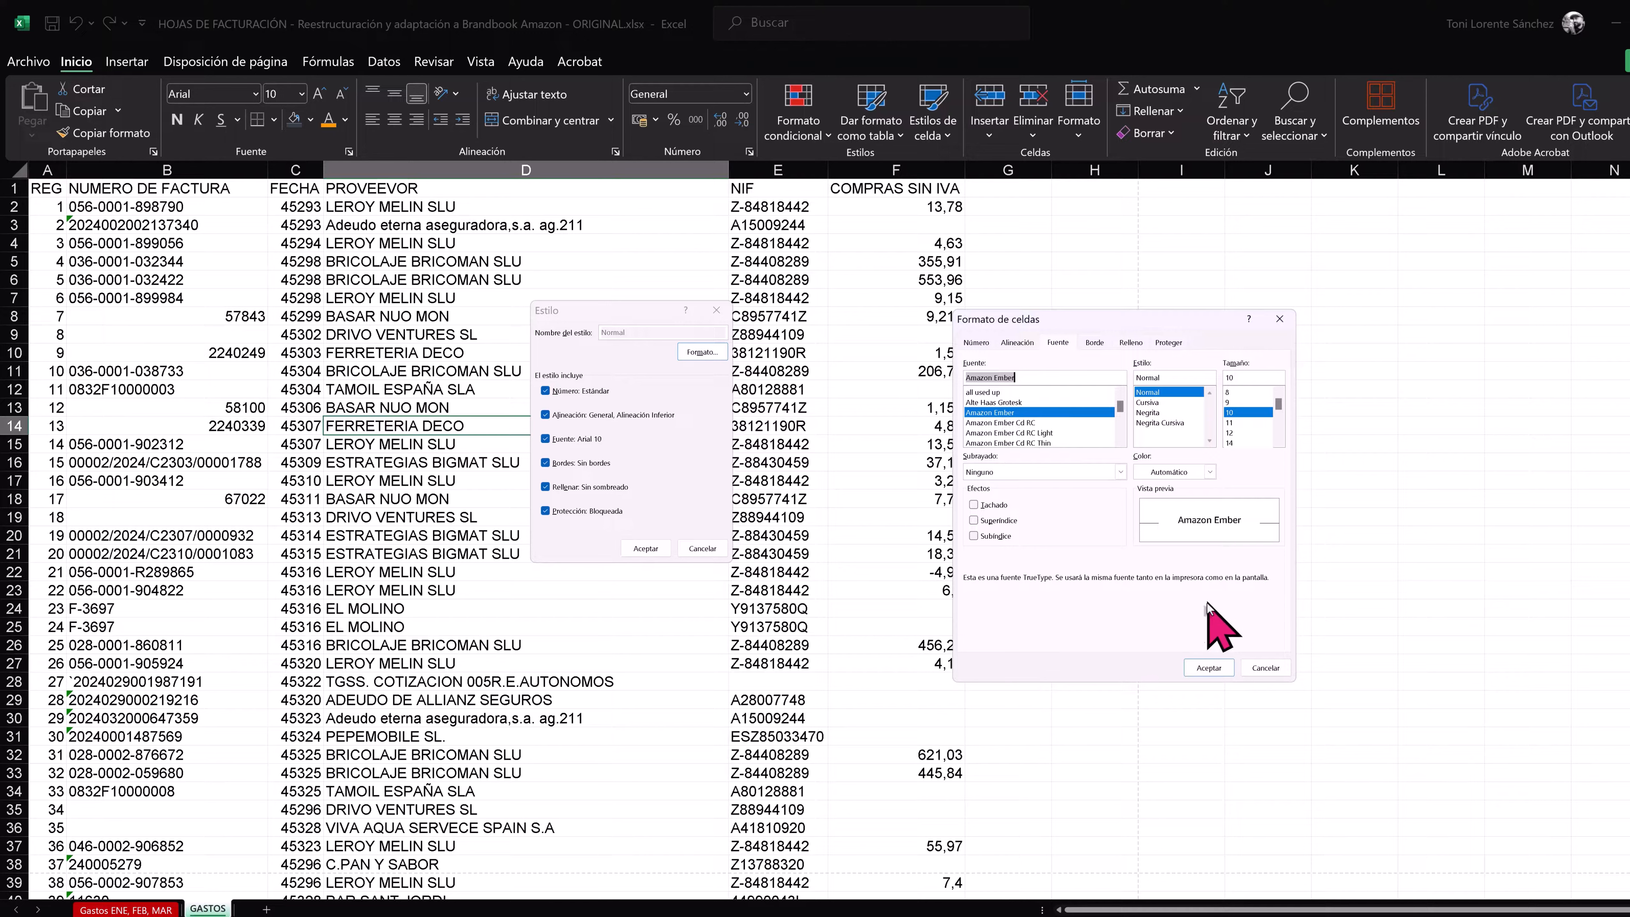
left_click(1231, 402)
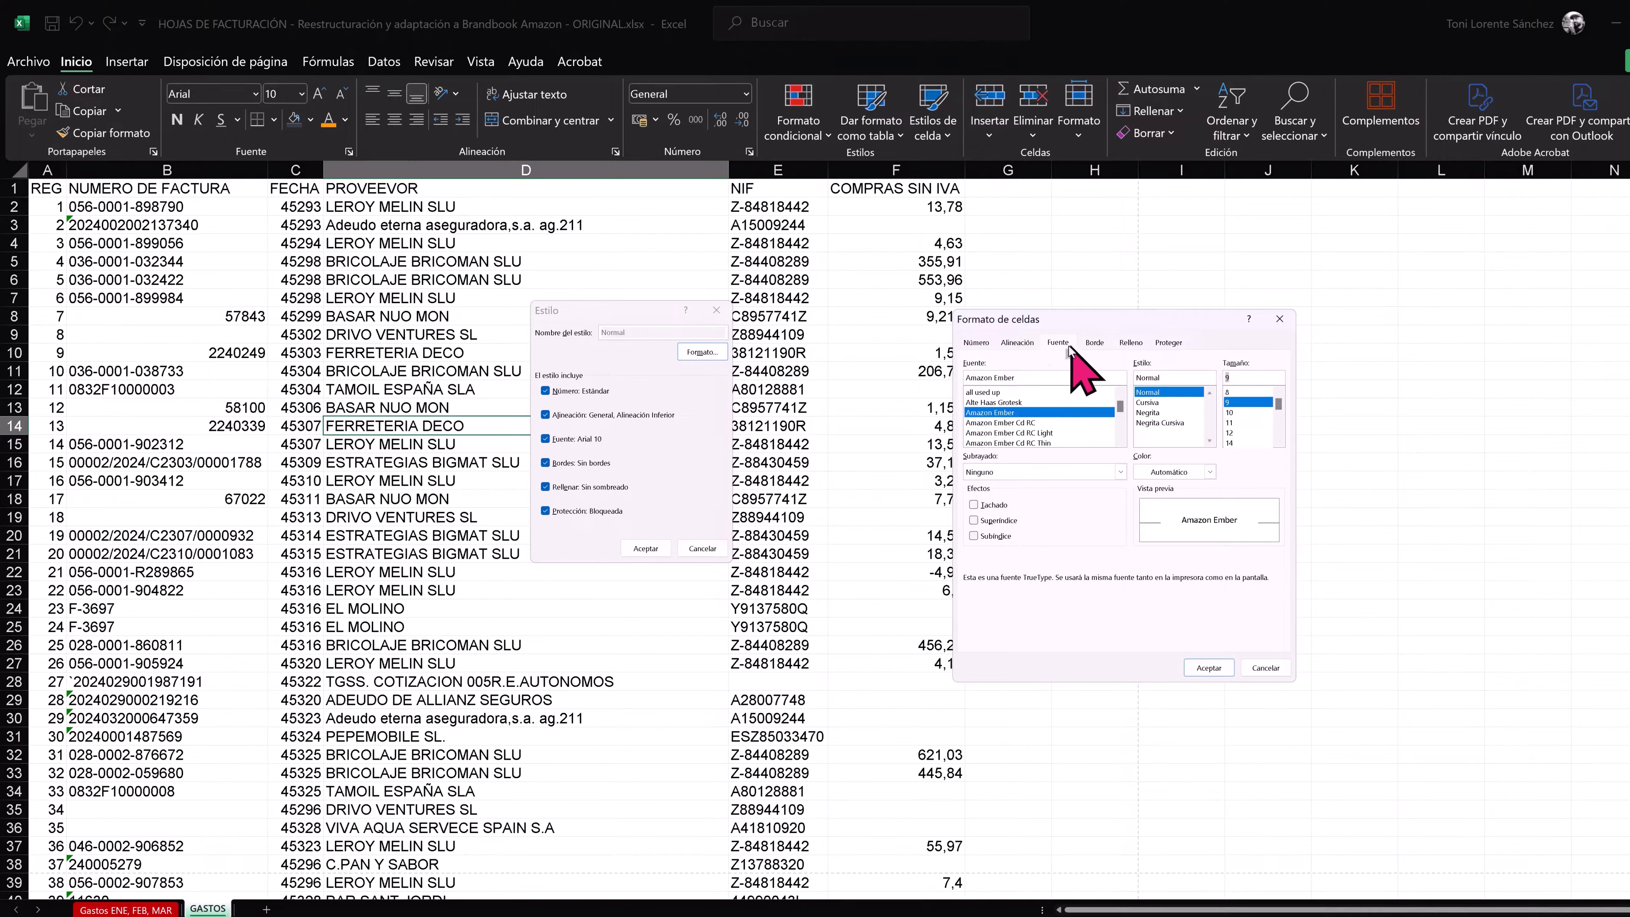
- Set the Normal style's alignment to Izquierda (sangría) with an indent of 1 and Centrar vertically
left_click(1016, 342)
left_click(1025, 393)
left_click(1010, 417)
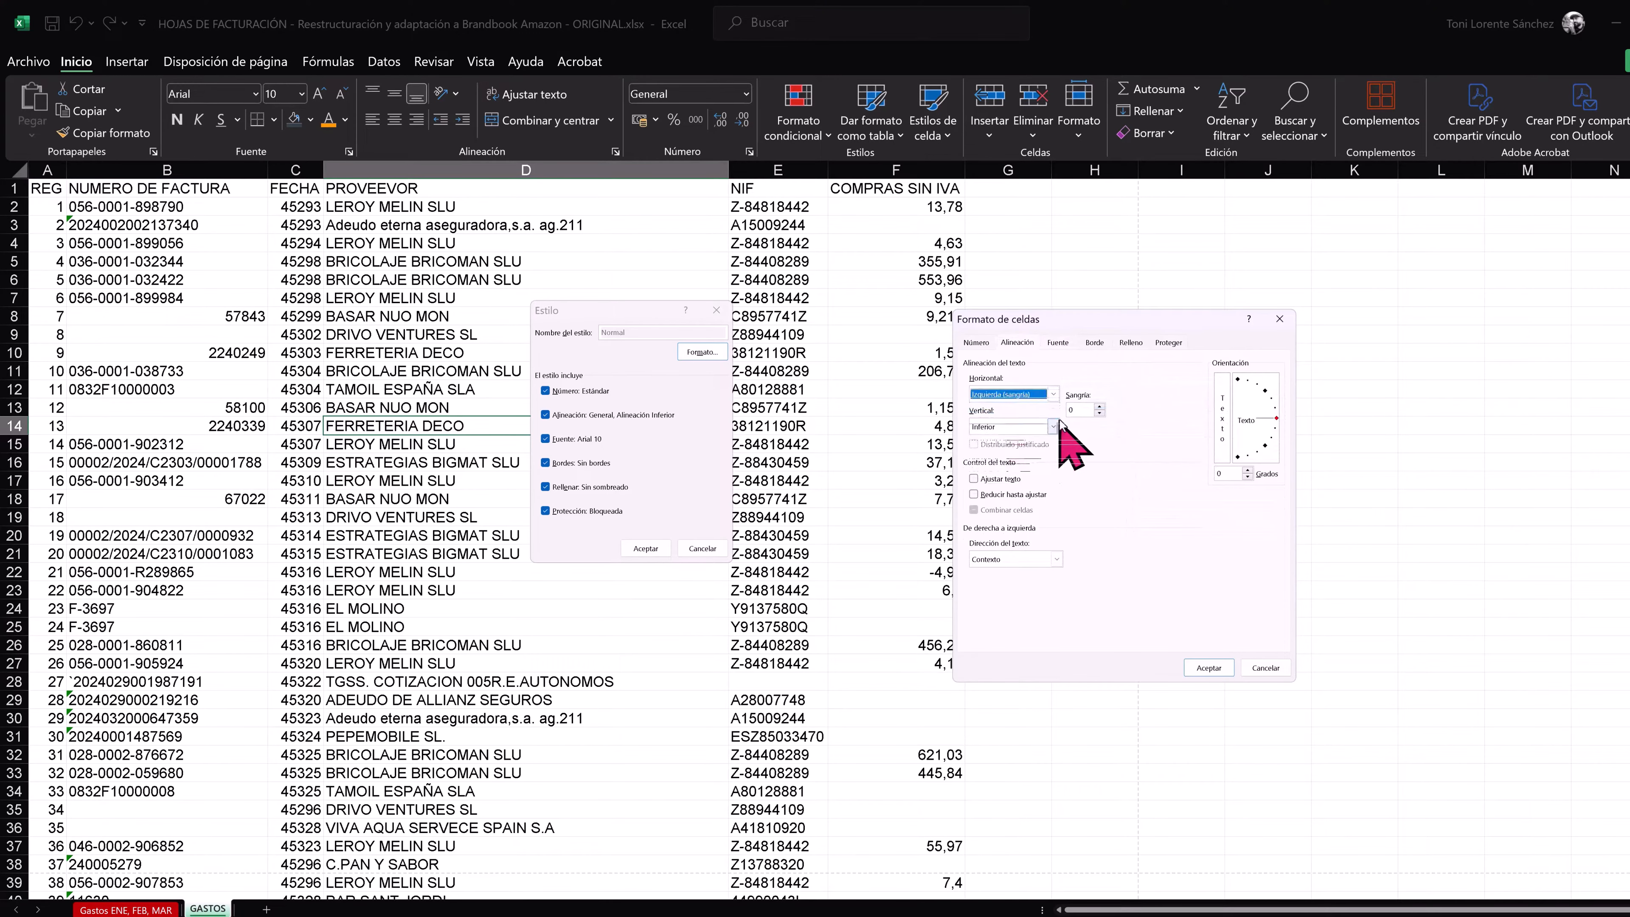
left_click(1099, 407)
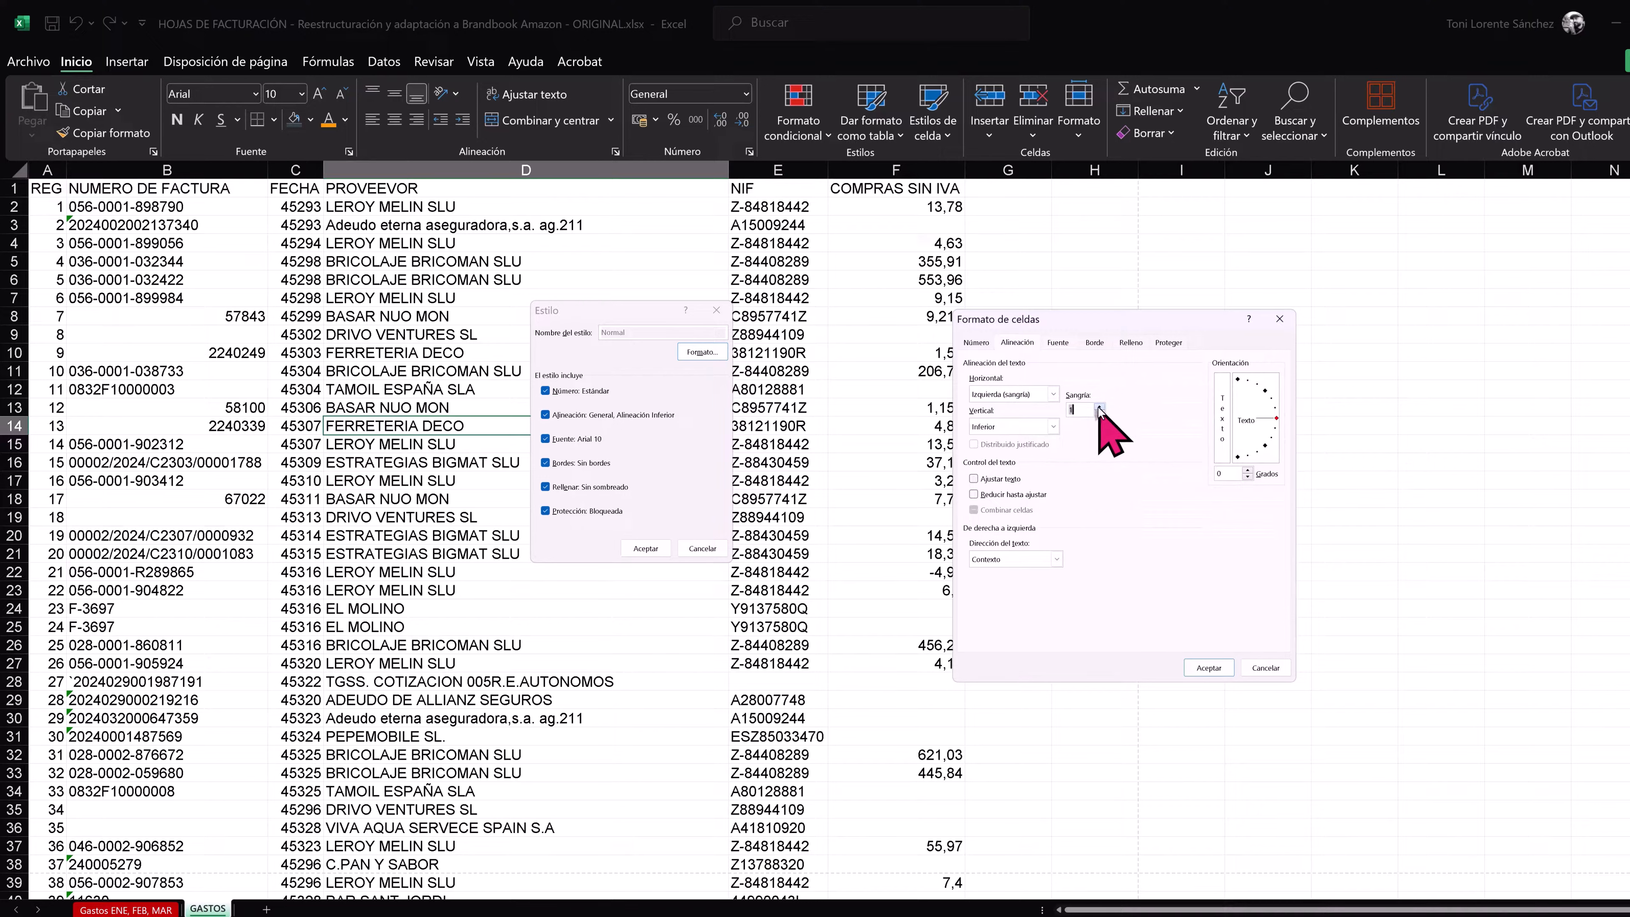
left_click(1052, 426)
left_click(1000, 451)
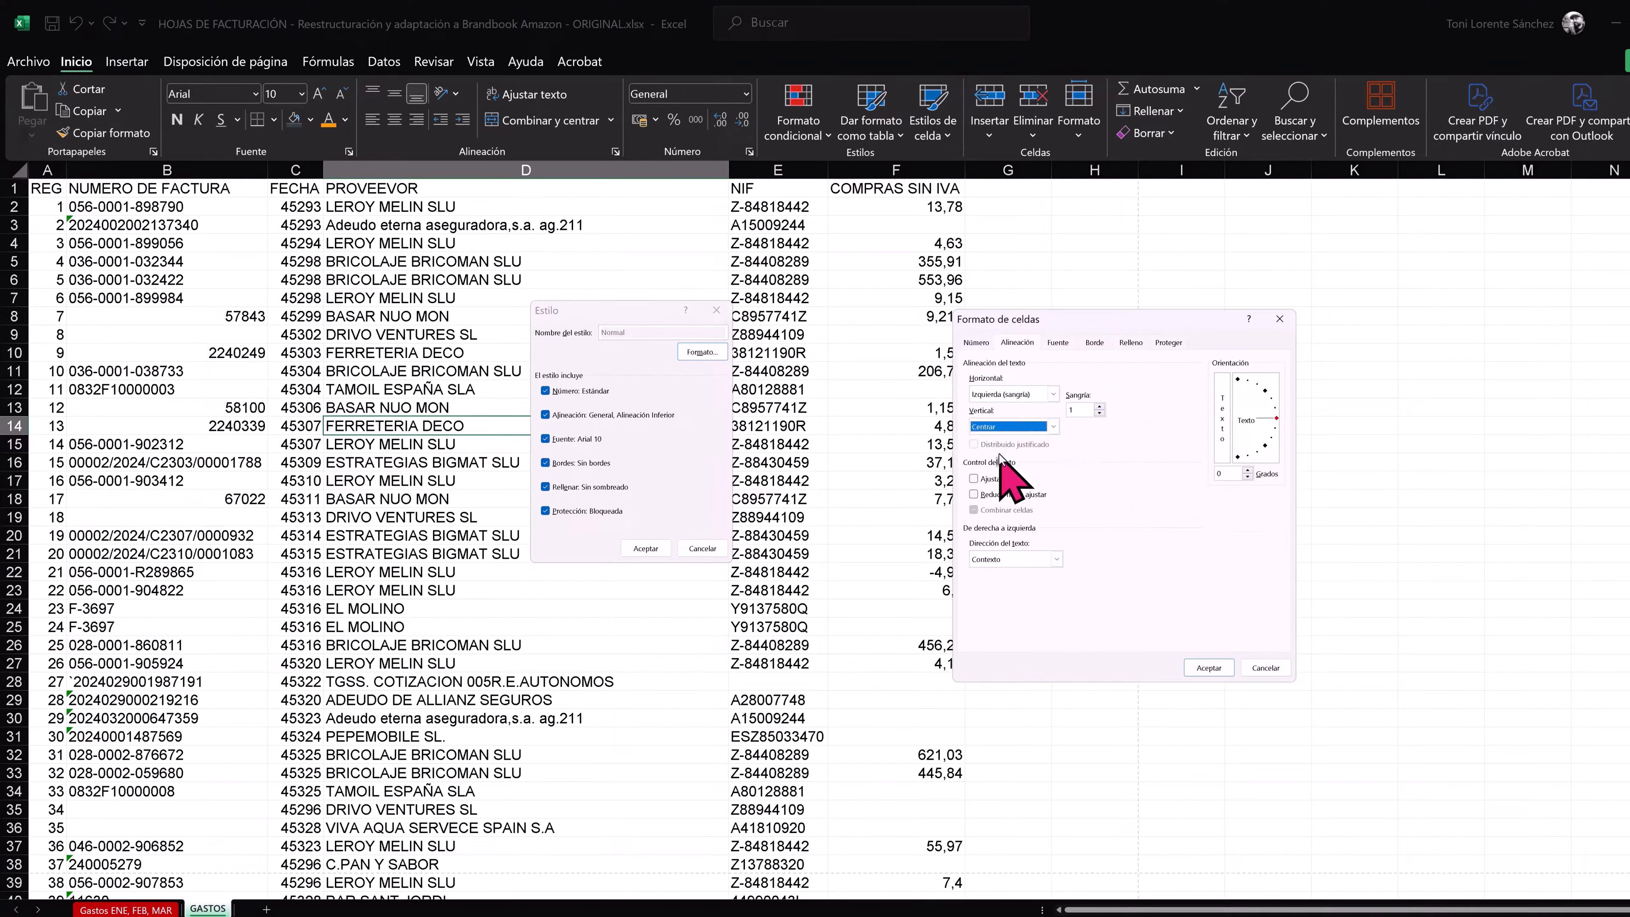
- Open the custom colour settings for the style's font and copy the Squid Ink HEX code from the Amazon brand guidelines PDF
left_click(1065, 344)
left_click(1173, 472)
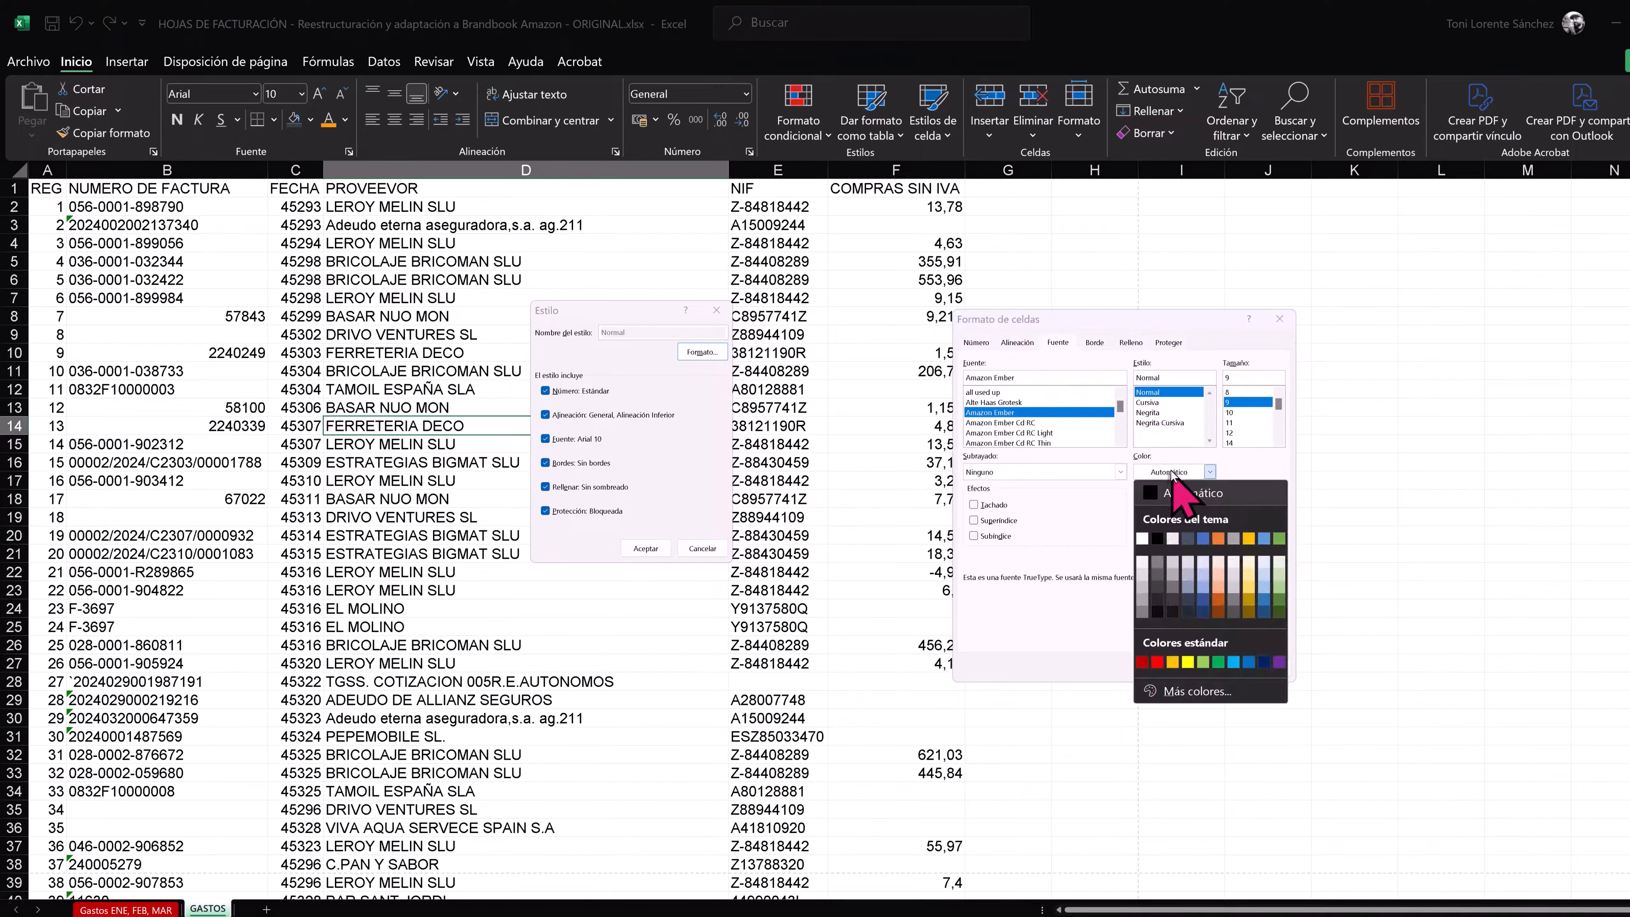
left_click(1195, 690)
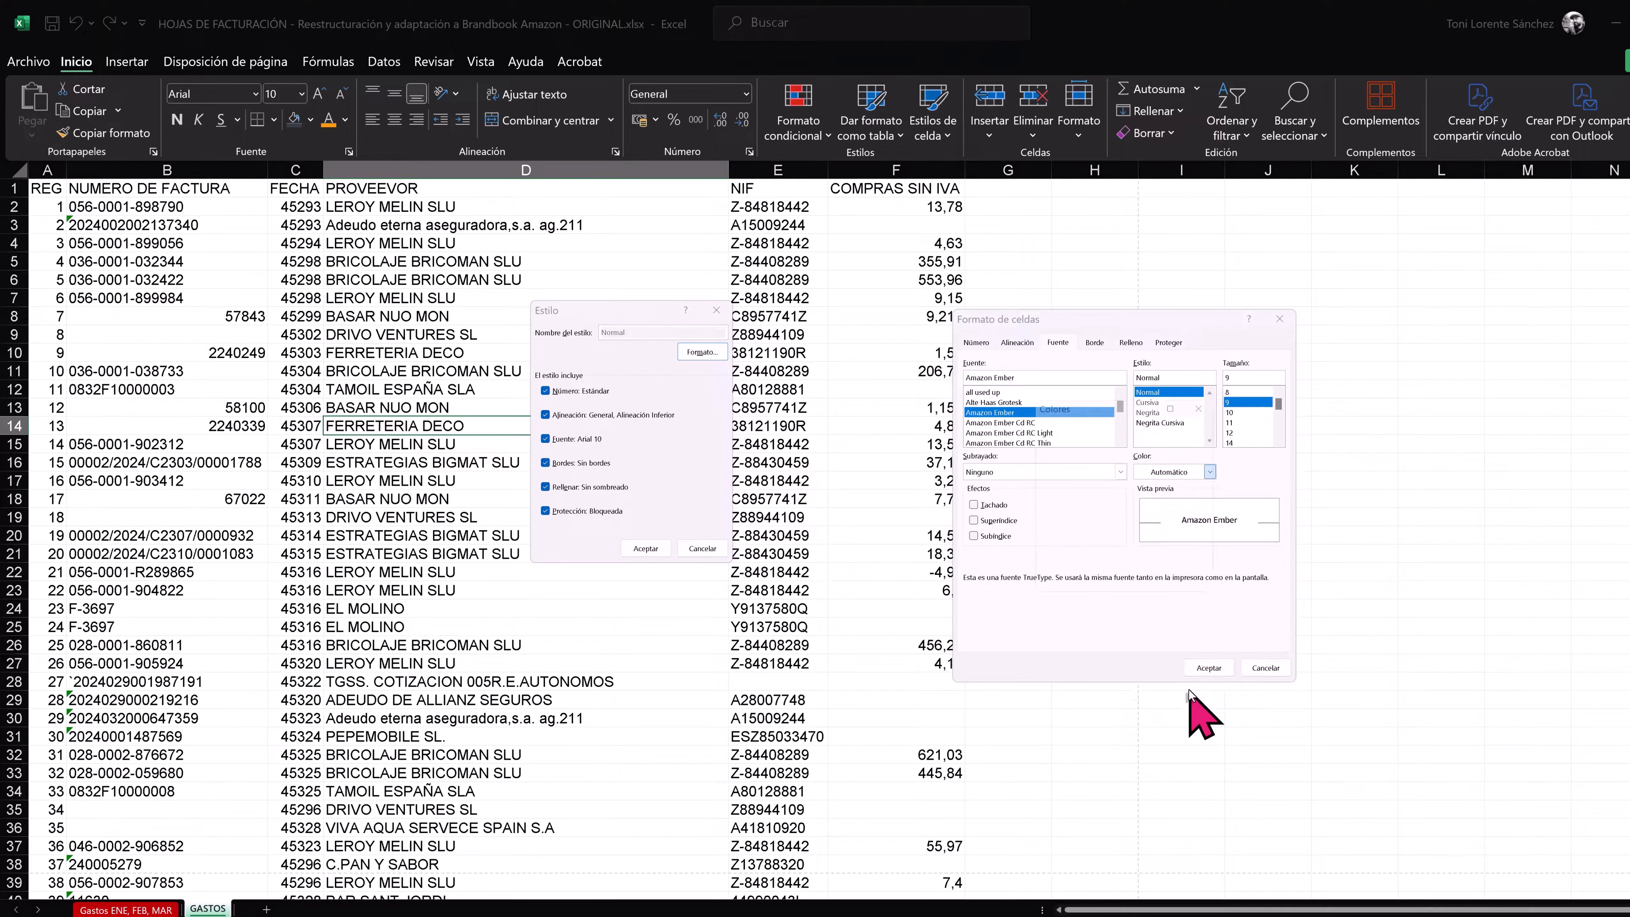
left_click(1097, 423)
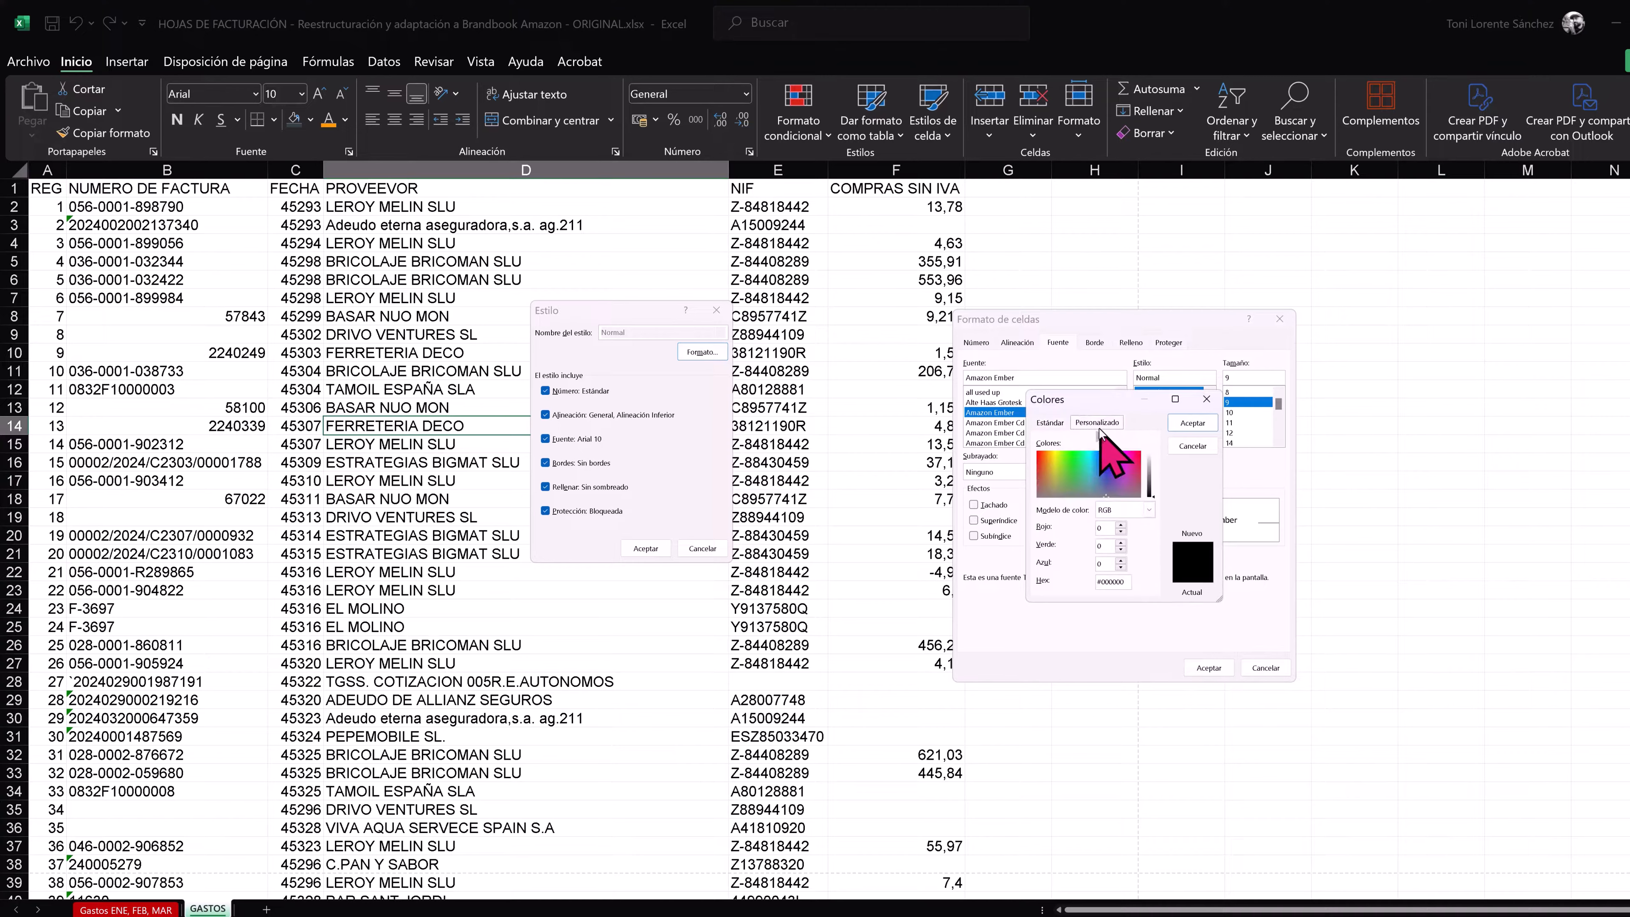
key("alt+Tab")
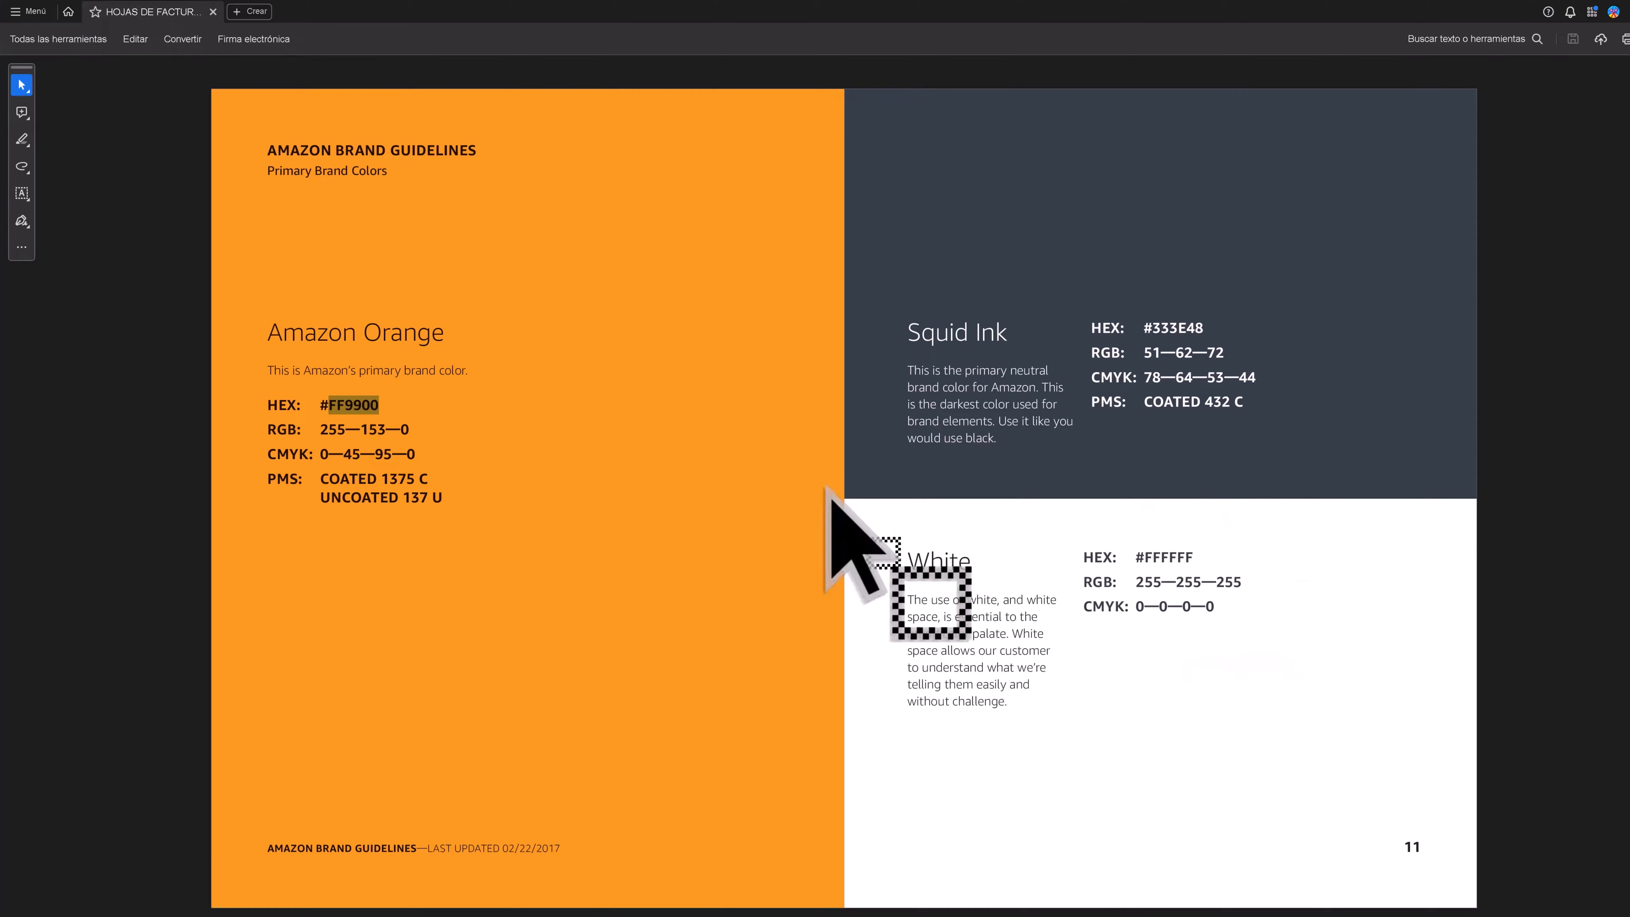
double_click(1163, 324)
key("ctrl+c")
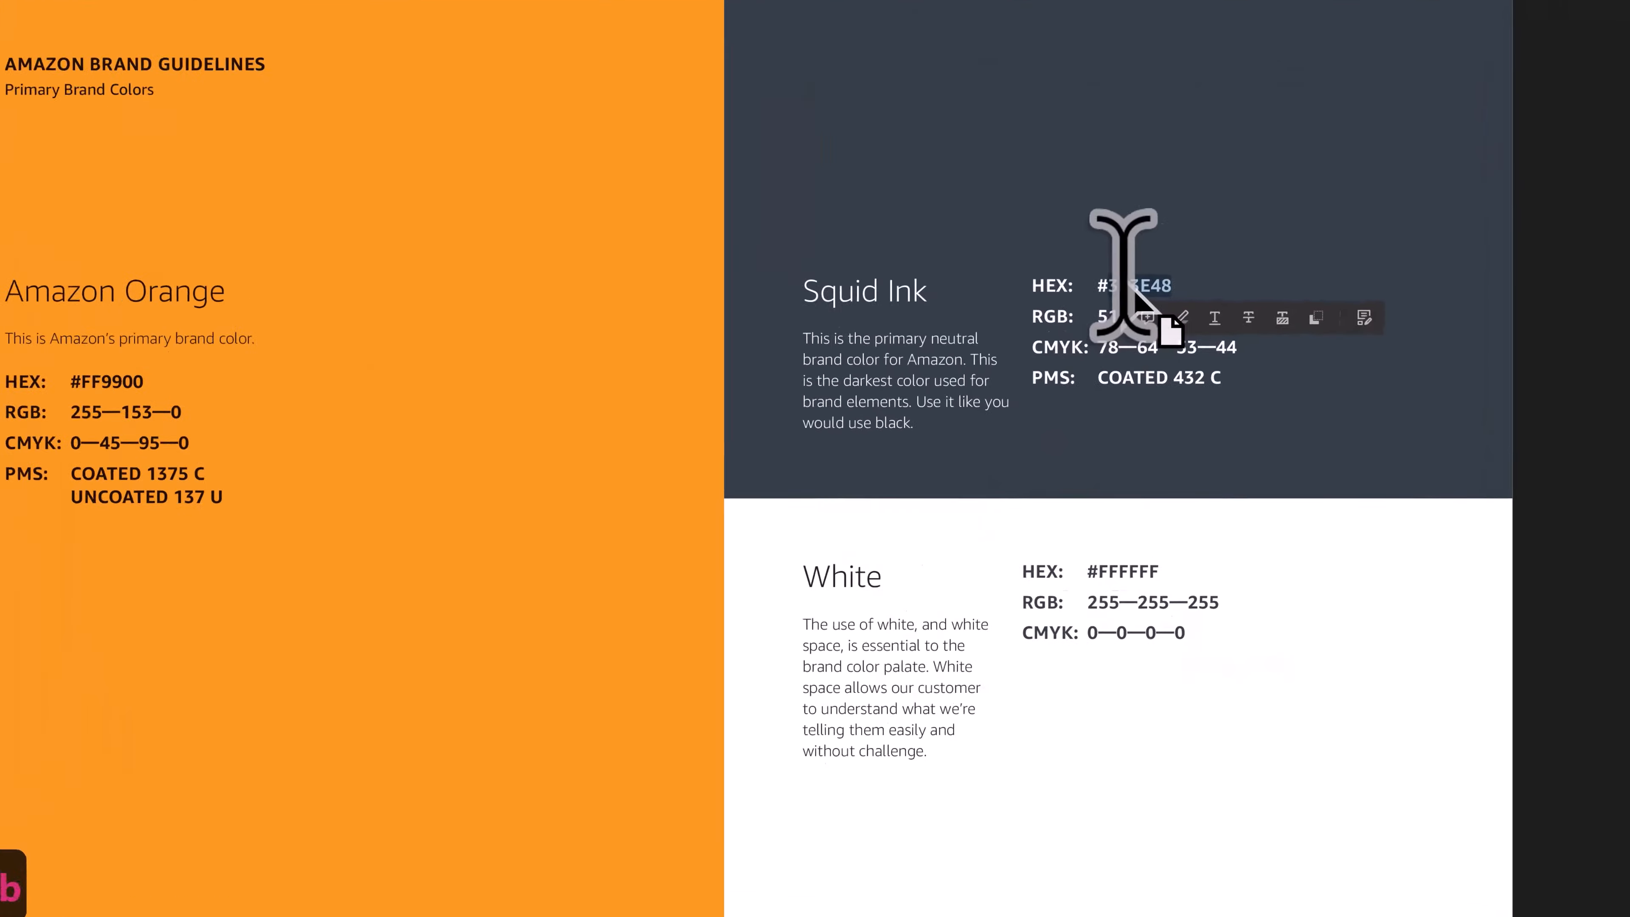
key("alt+Tab")
- Set the Normal style's font colour to hex 333E48 and accept the style changes
double_click(629, 765)
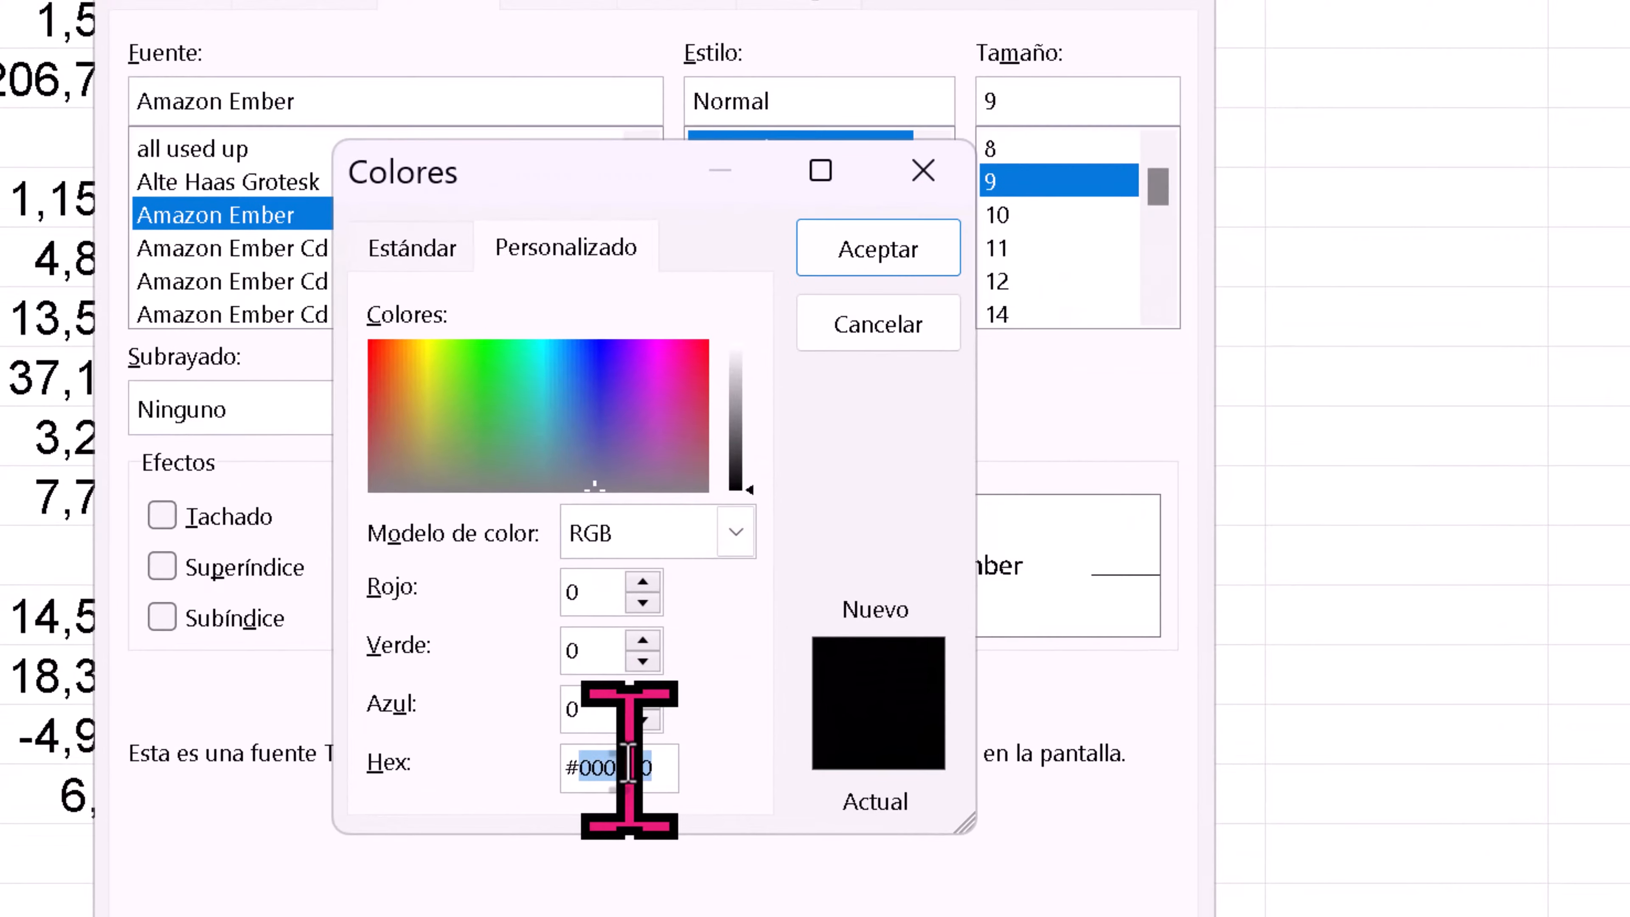
key("ctrl+v")
left_click(859, 257)
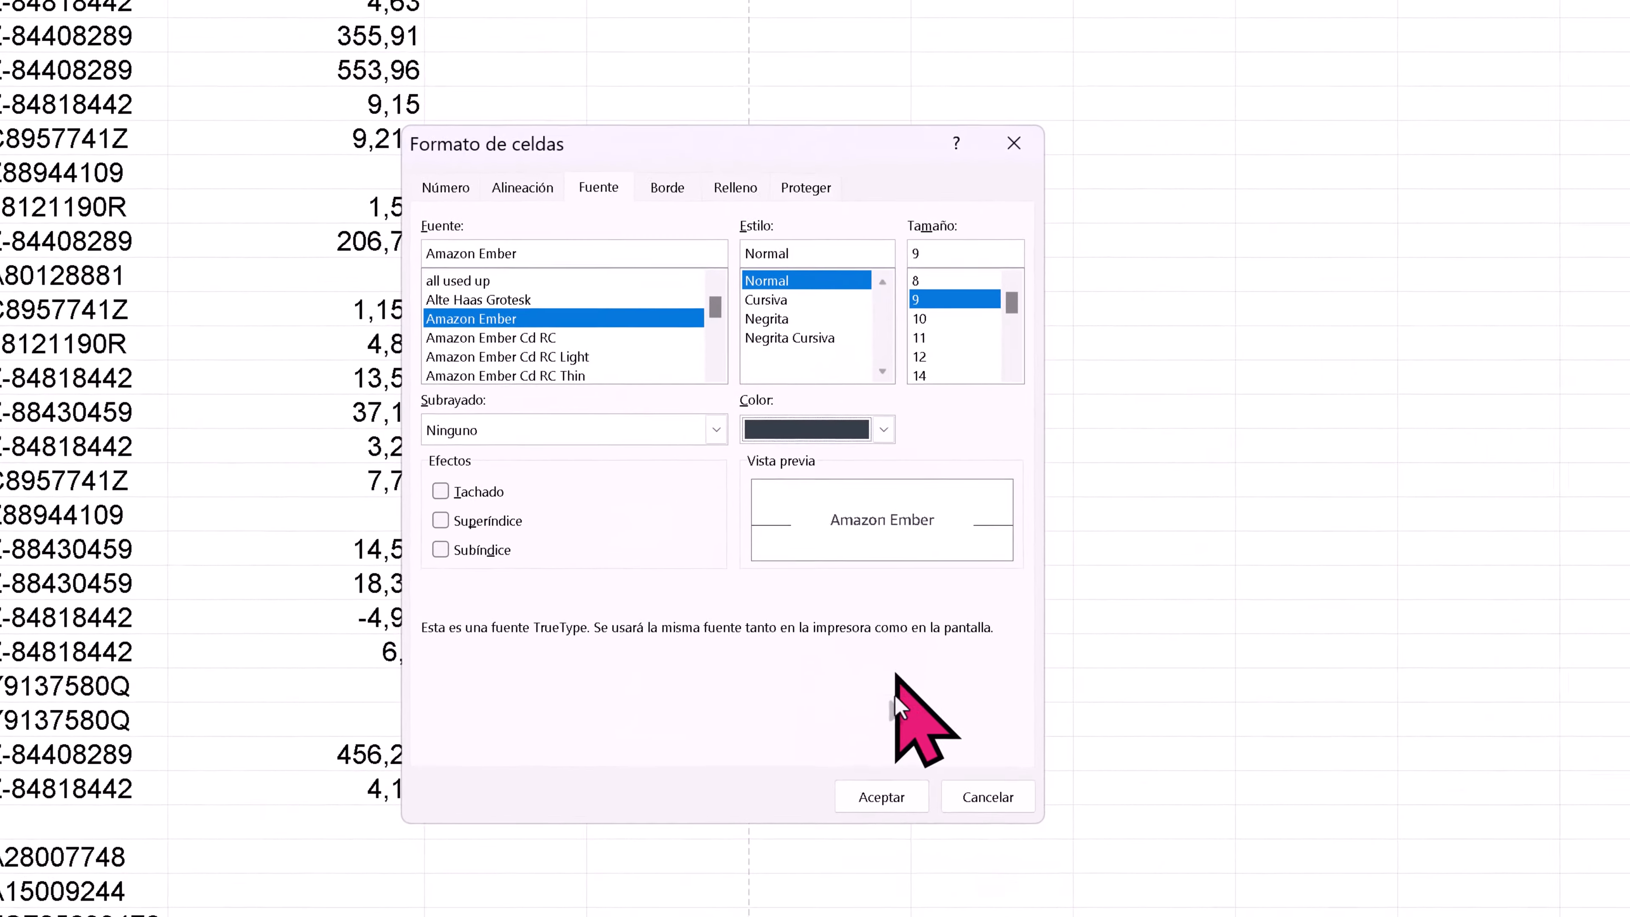
left_click(881, 797)
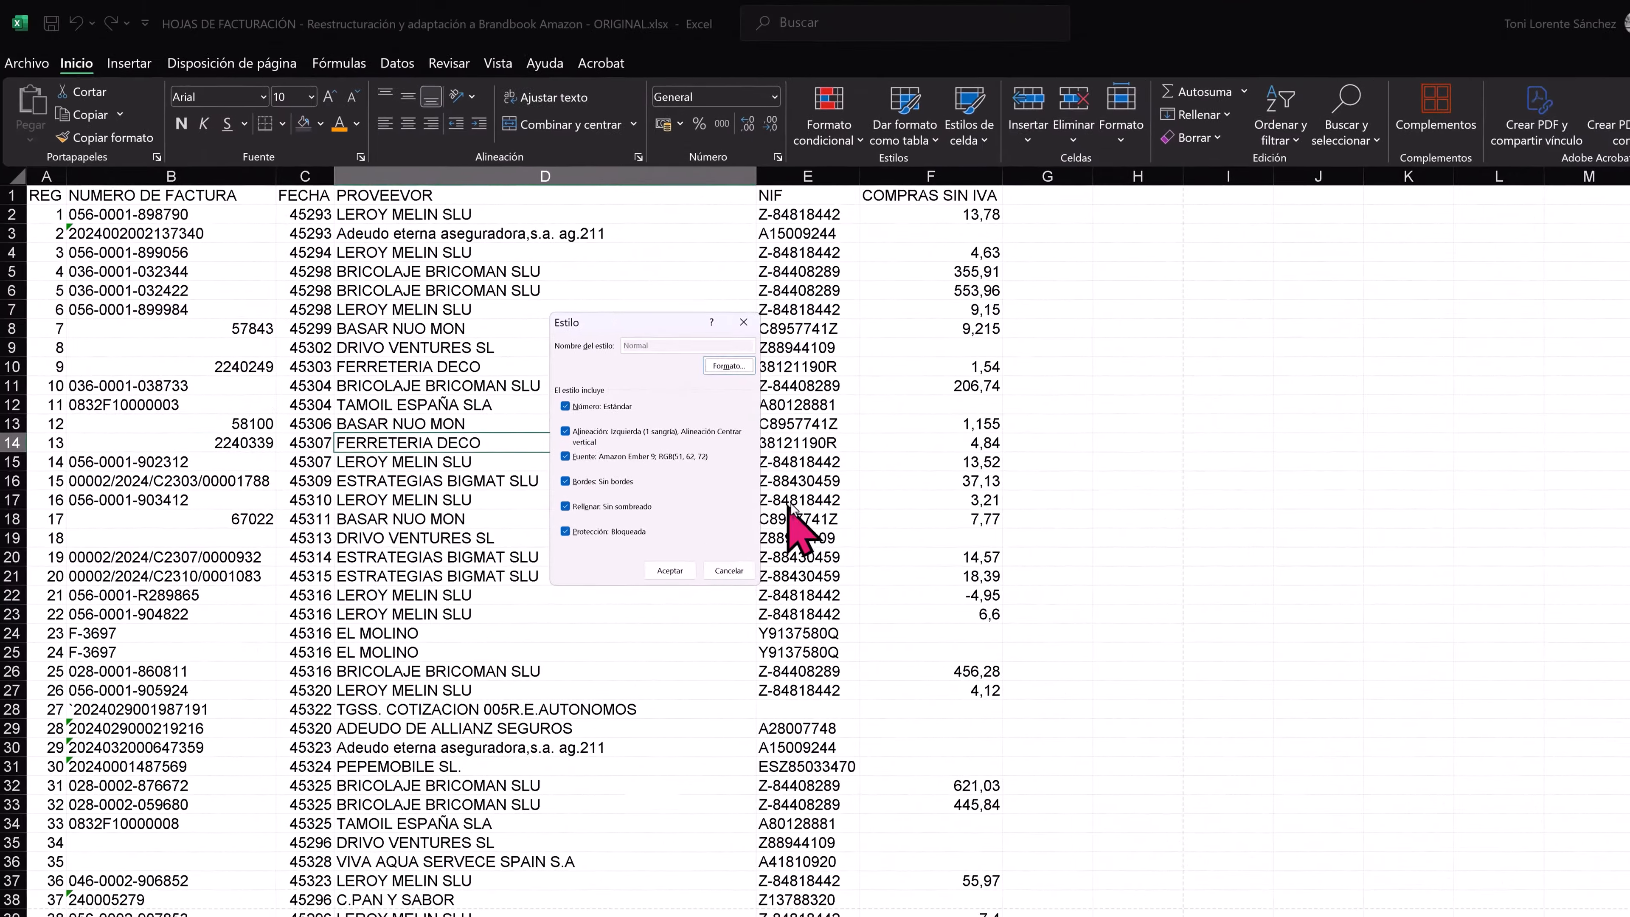
left_click(671, 570)
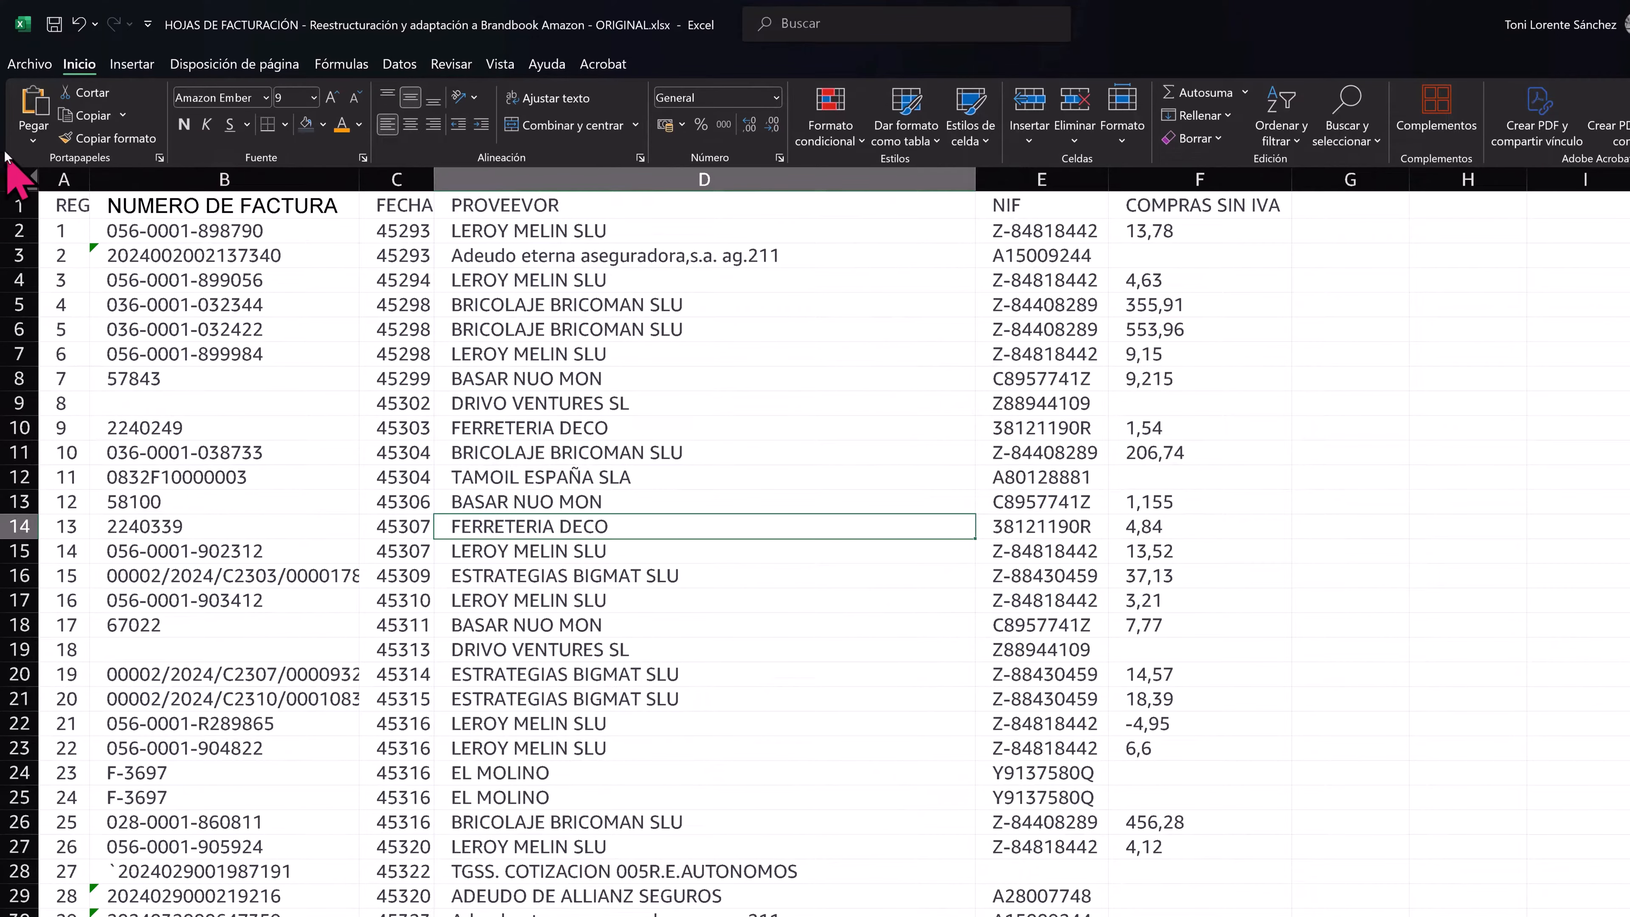
- Increase the height of all rows on the sheet and insert four blank rows above the header row
left_click(24, 172)
left_click_drag(24, 218, 21, 387)
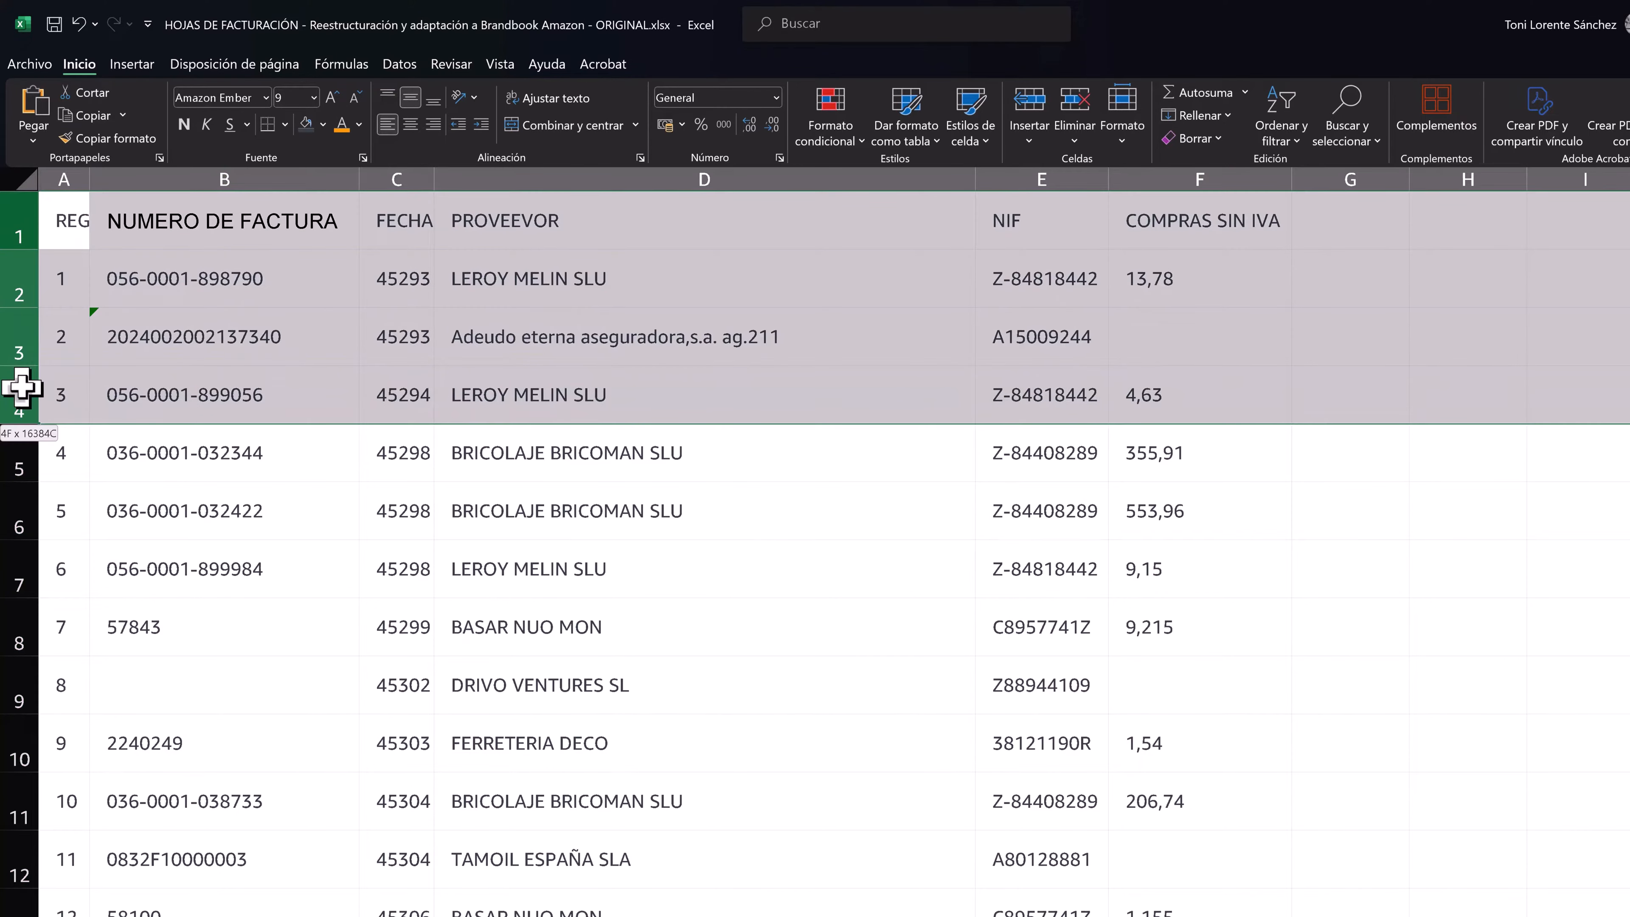
right_click(21, 387)
left_click(96, 561)
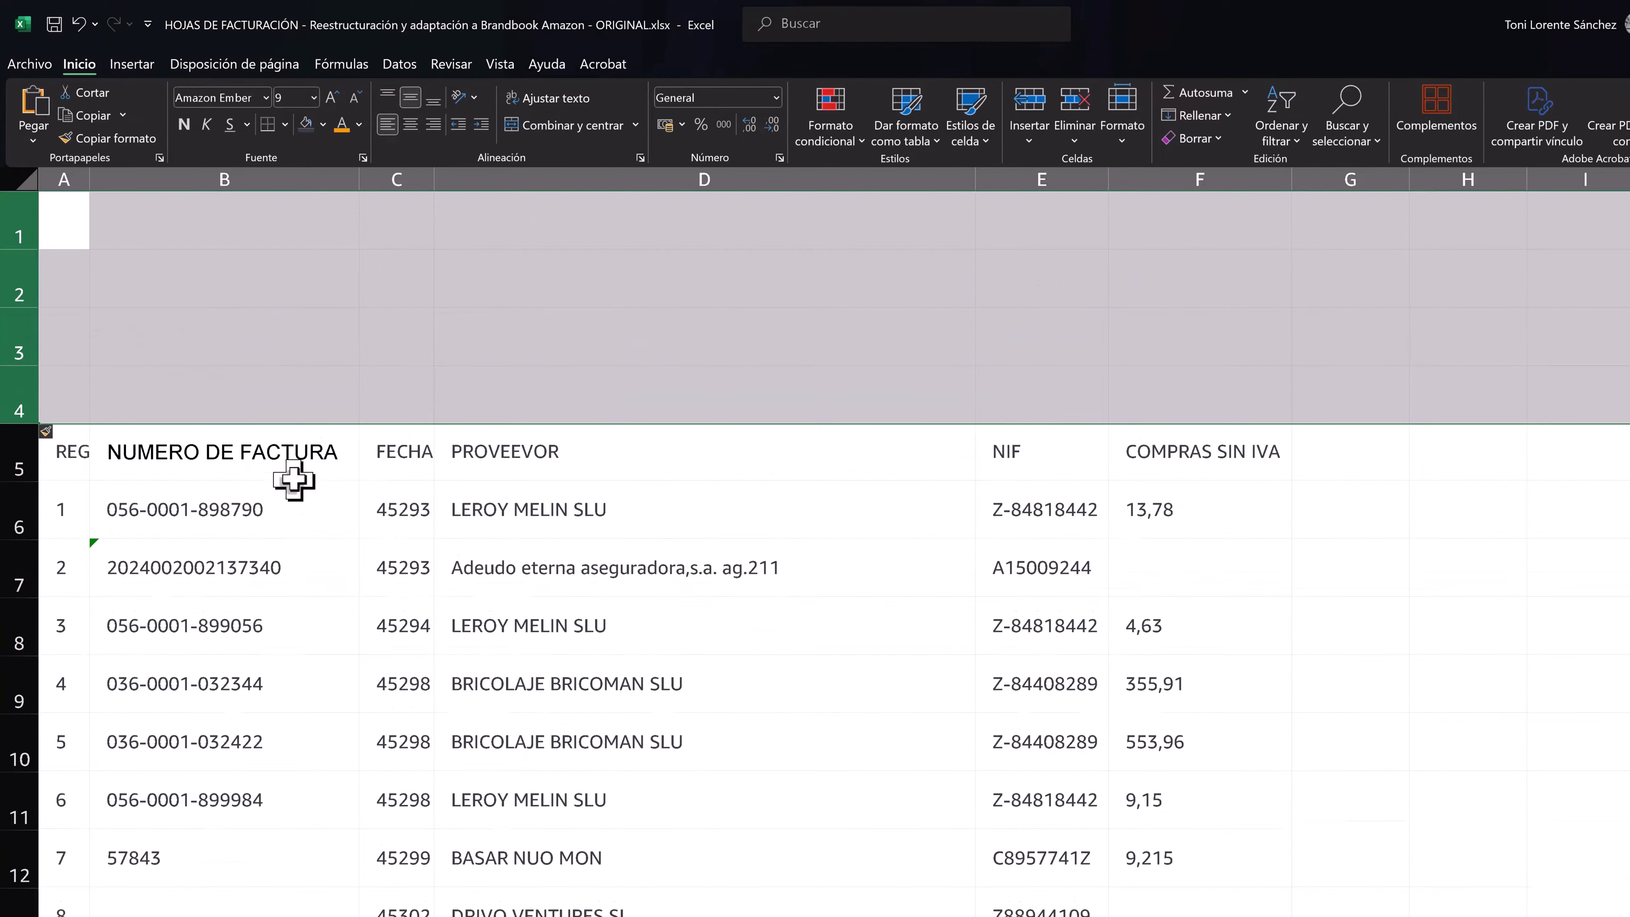
left_click(411, 462)
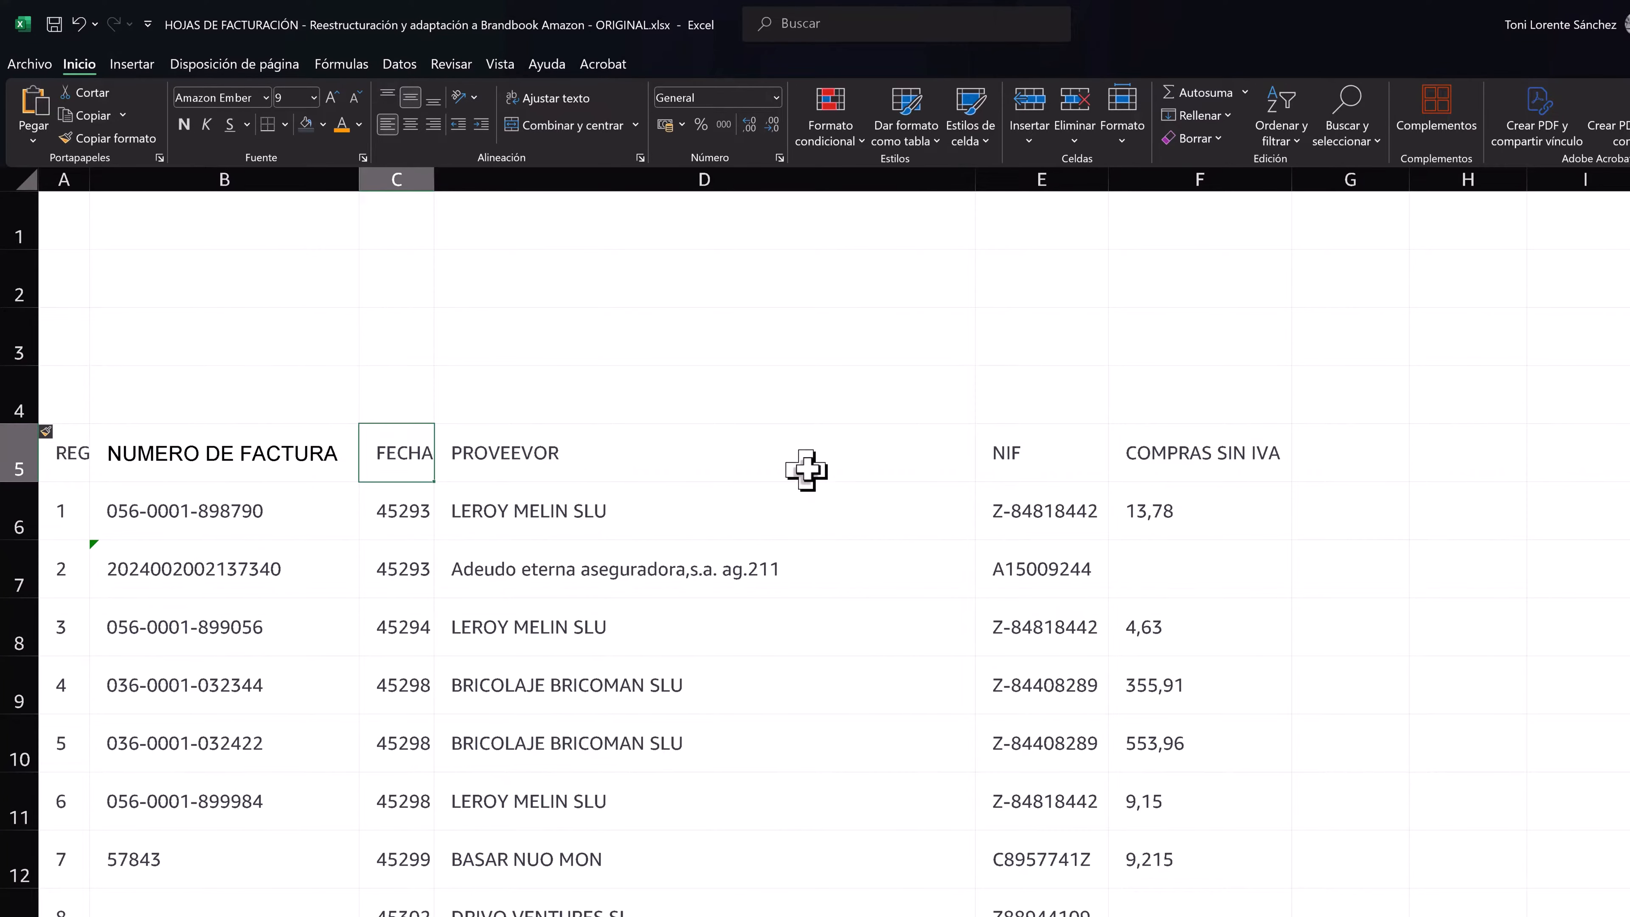
- Rename the REG header to ID, the invoice number header to FACTURA, and the supplier header to PROVEEDOR
left_click(67, 454)
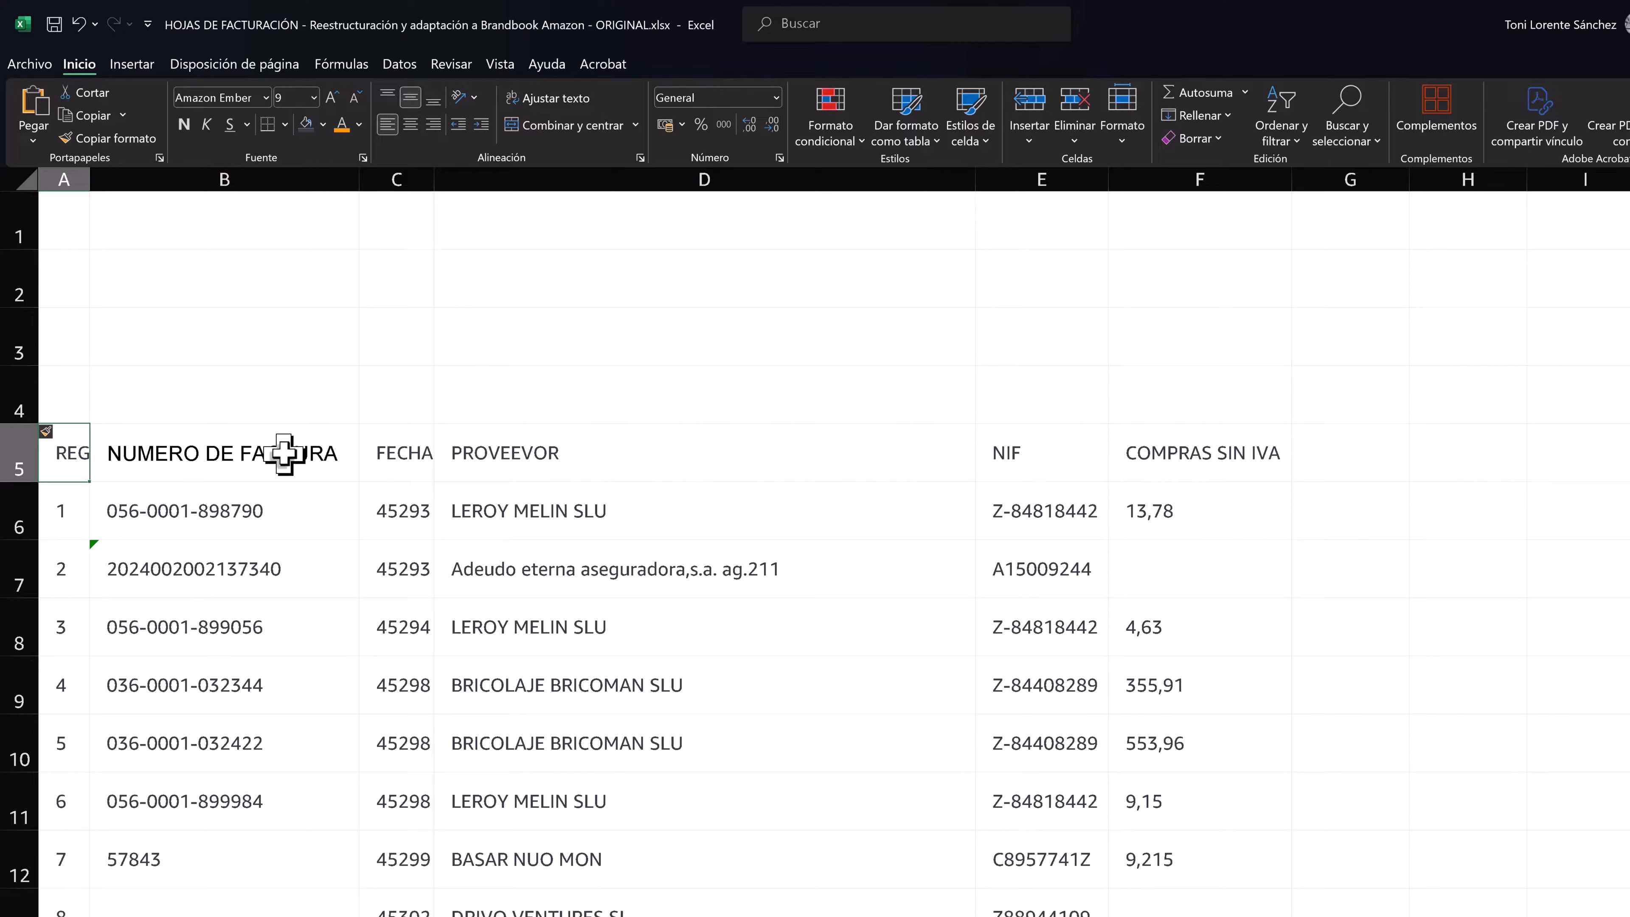
key("ctrl+z")
type("ID")
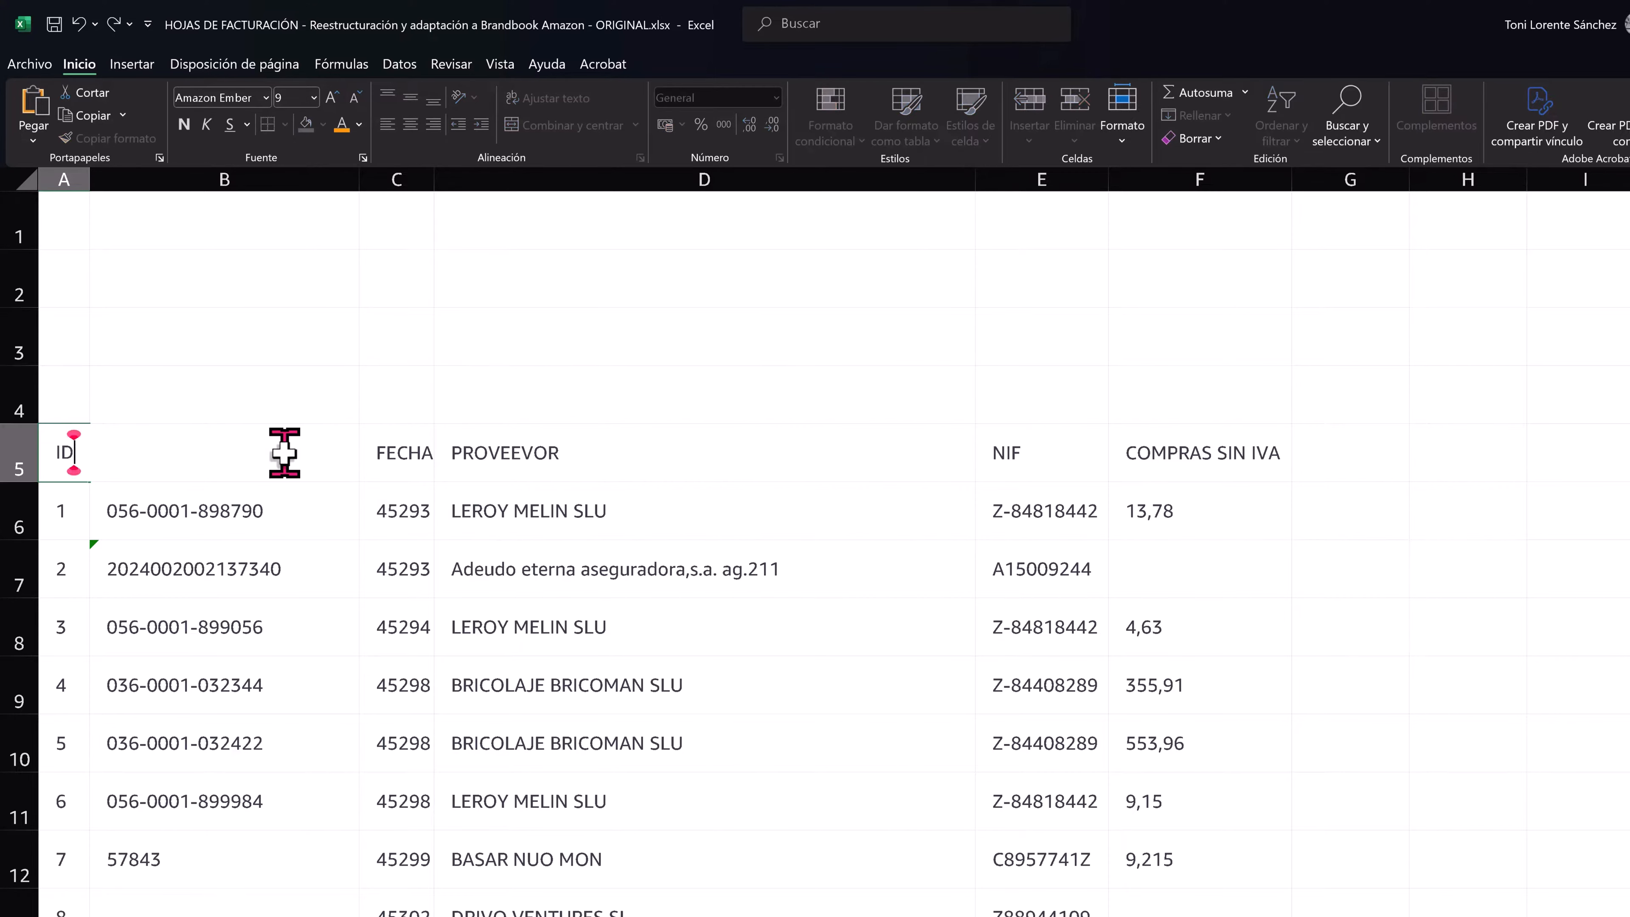
left_click(285, 452)
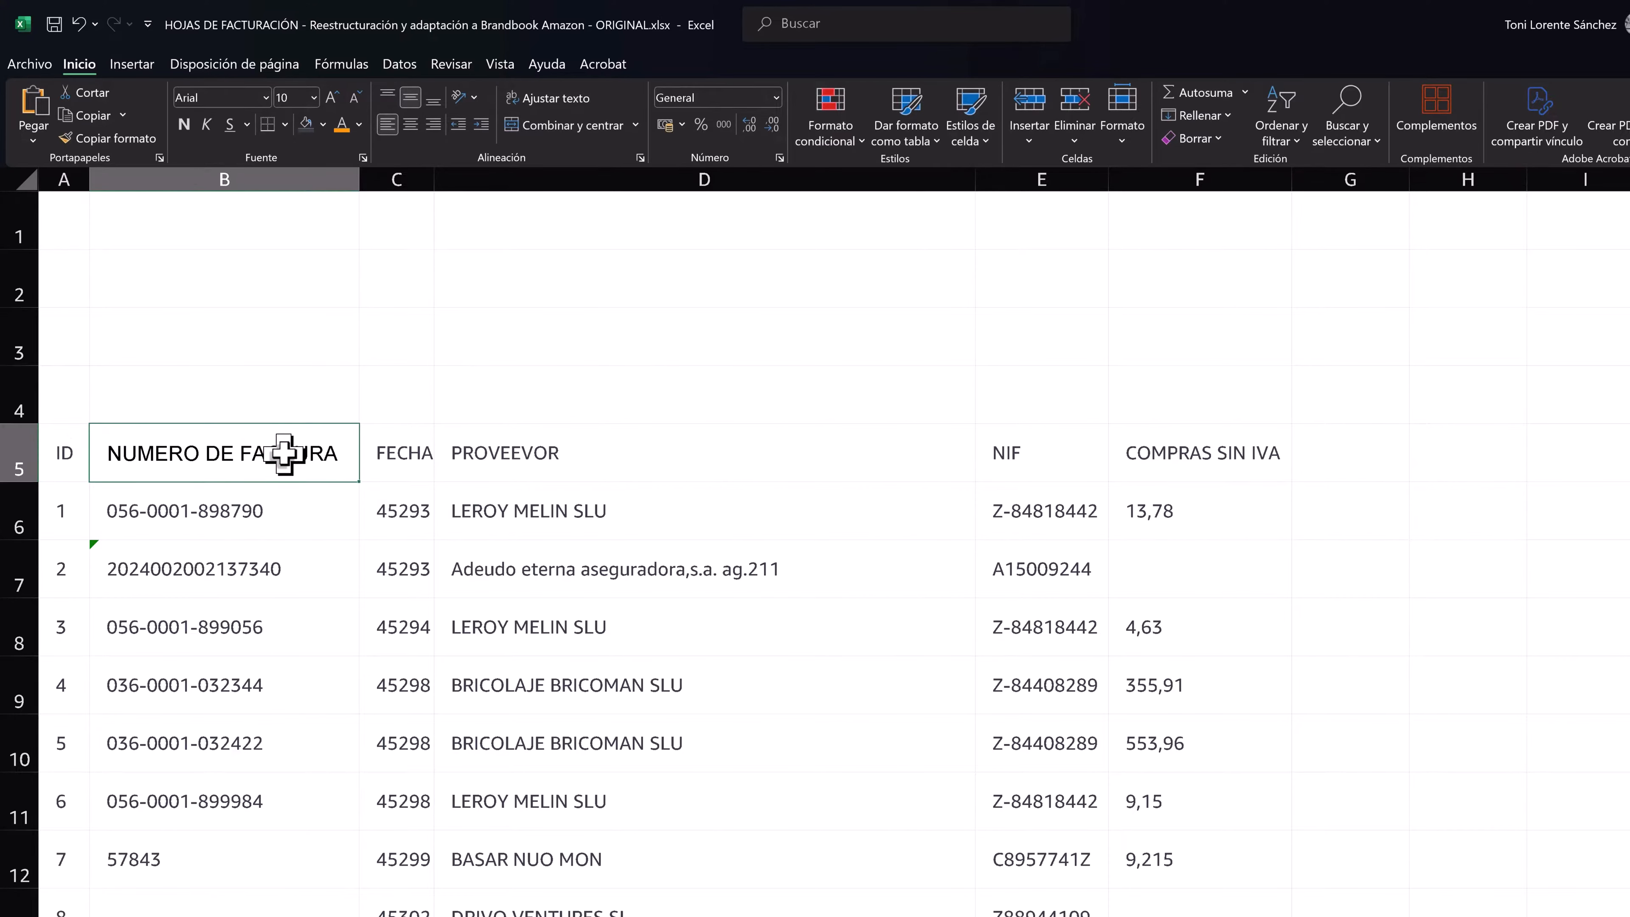
type("FACTURA")
key("Tab")
key("Tab")
type("PROVEED")
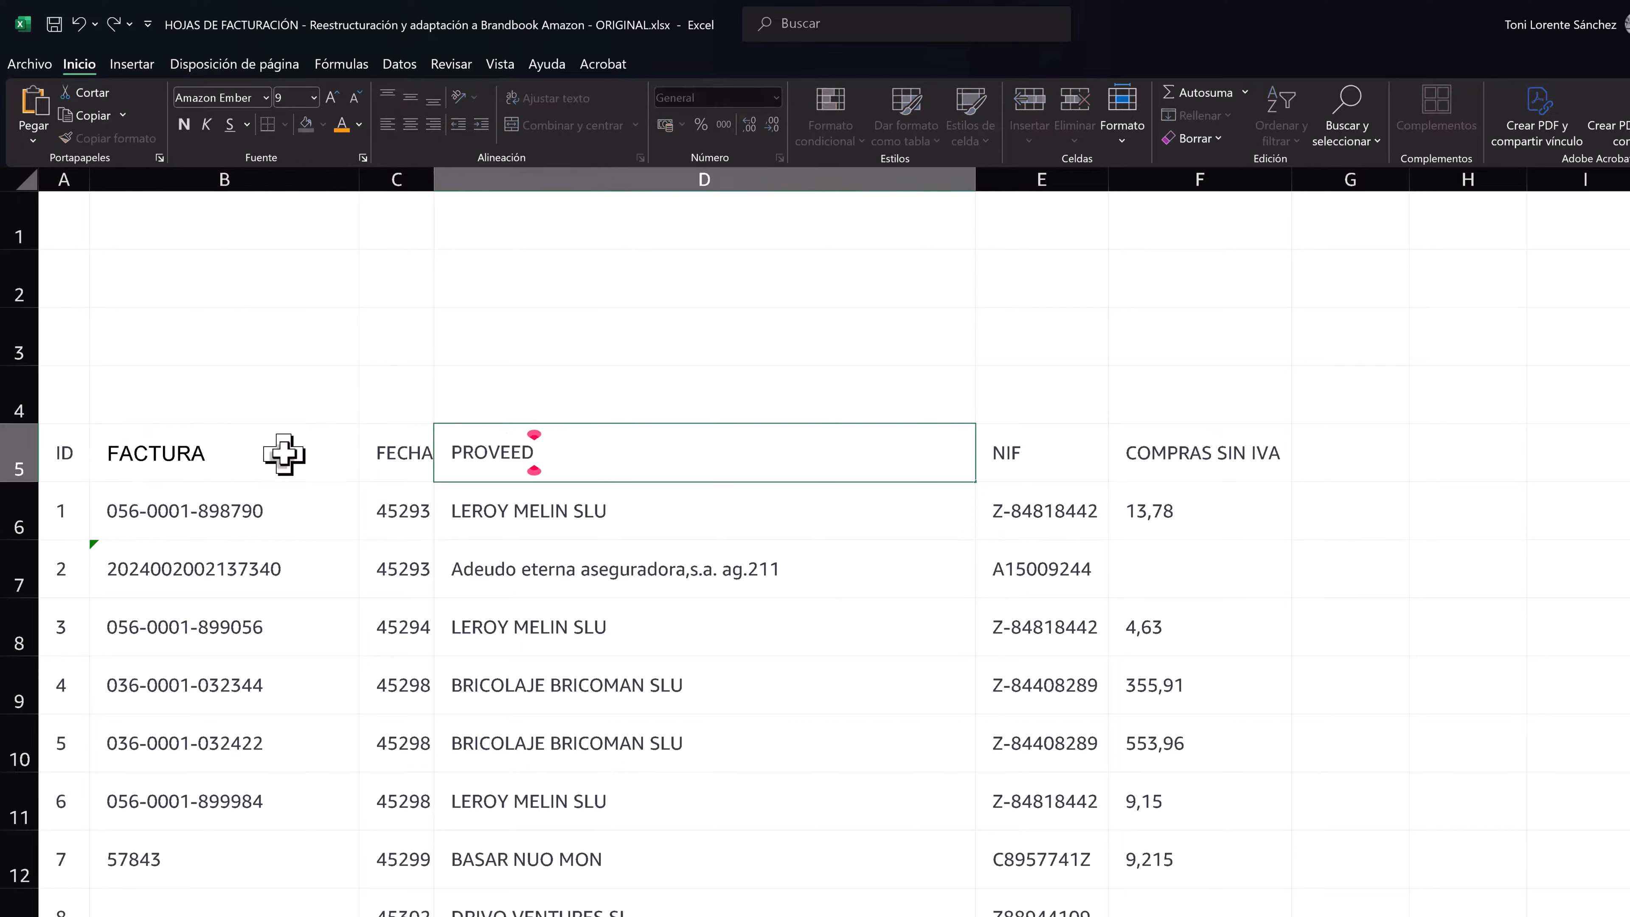
type("OR")
- Rename the COMPRAS SIN IVA header to PVP and add the headers IVA, IRPF and TOTAL in the next three columns
key("Tab")
key("Tab")
type("PVP")
key("Tab")
type("IVA")
key("Tab")
type("IRP")
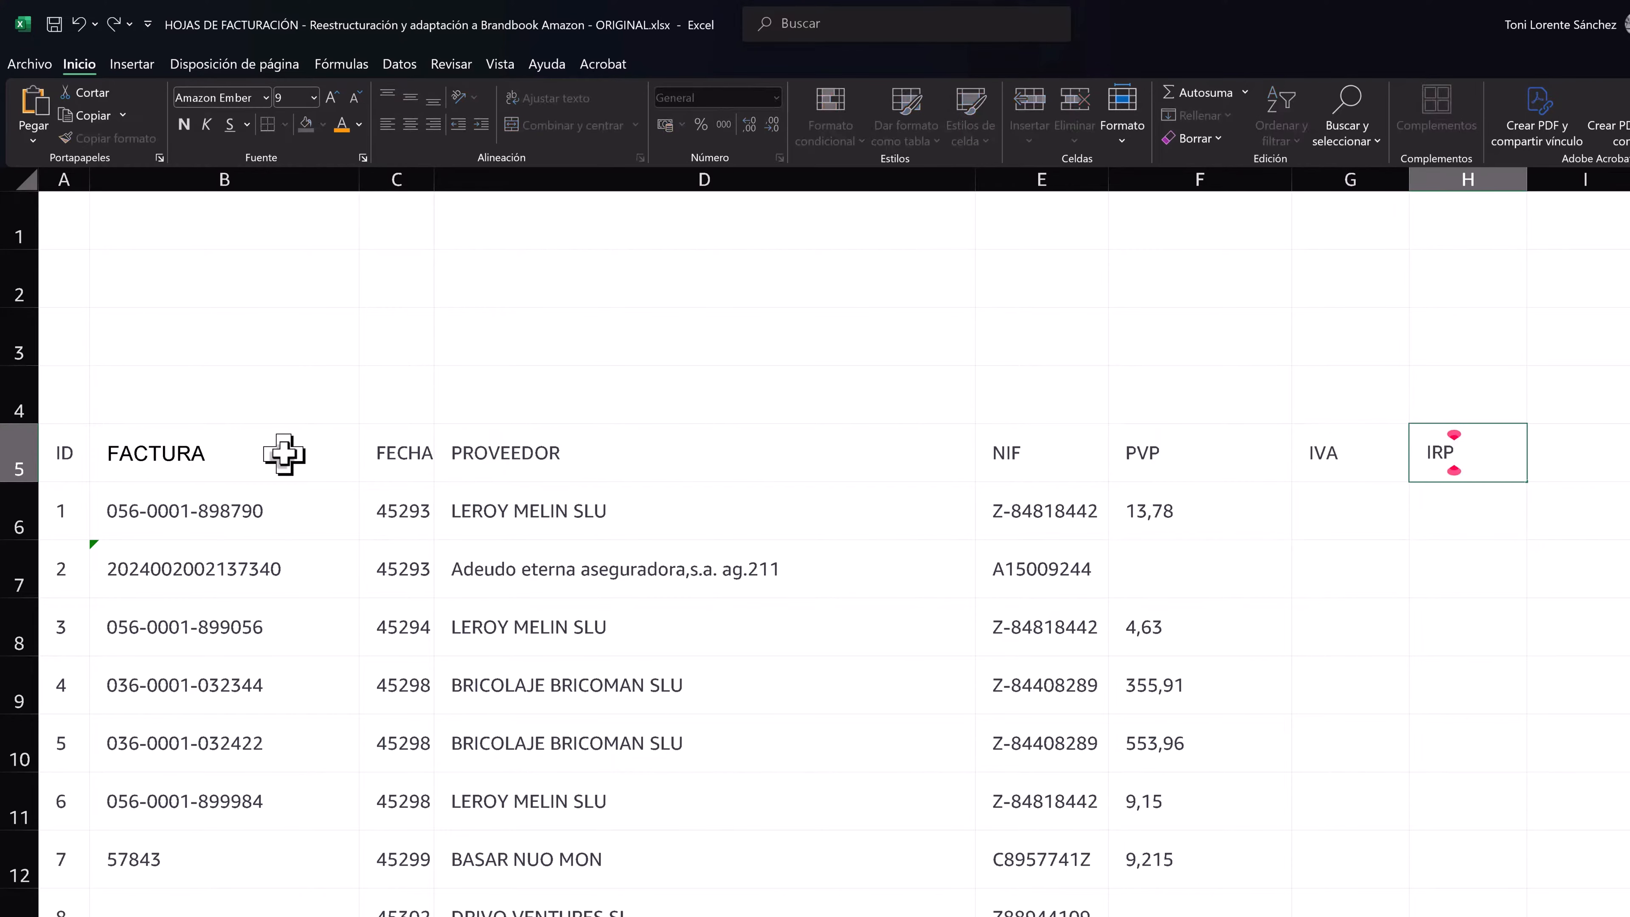
type("F")
key("Tab")
type("TOTAL")
key("Return")
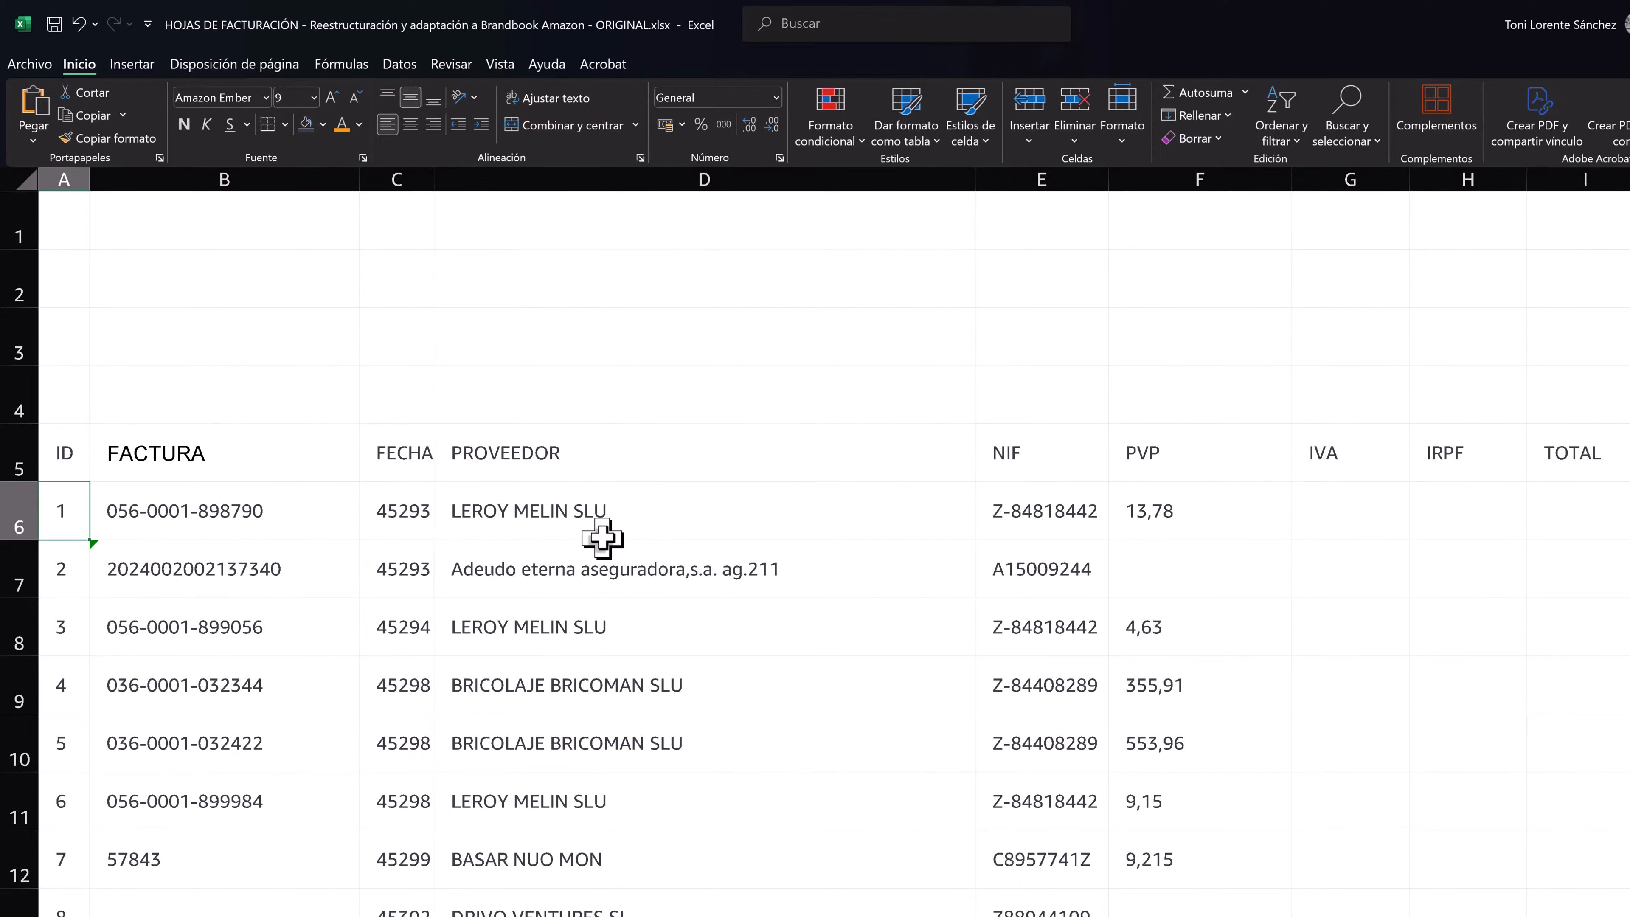
- Create a new table style named Amazon, leaving its elements without formatting
scroll(601, 538, "down", 3)
left_click(544, 542)
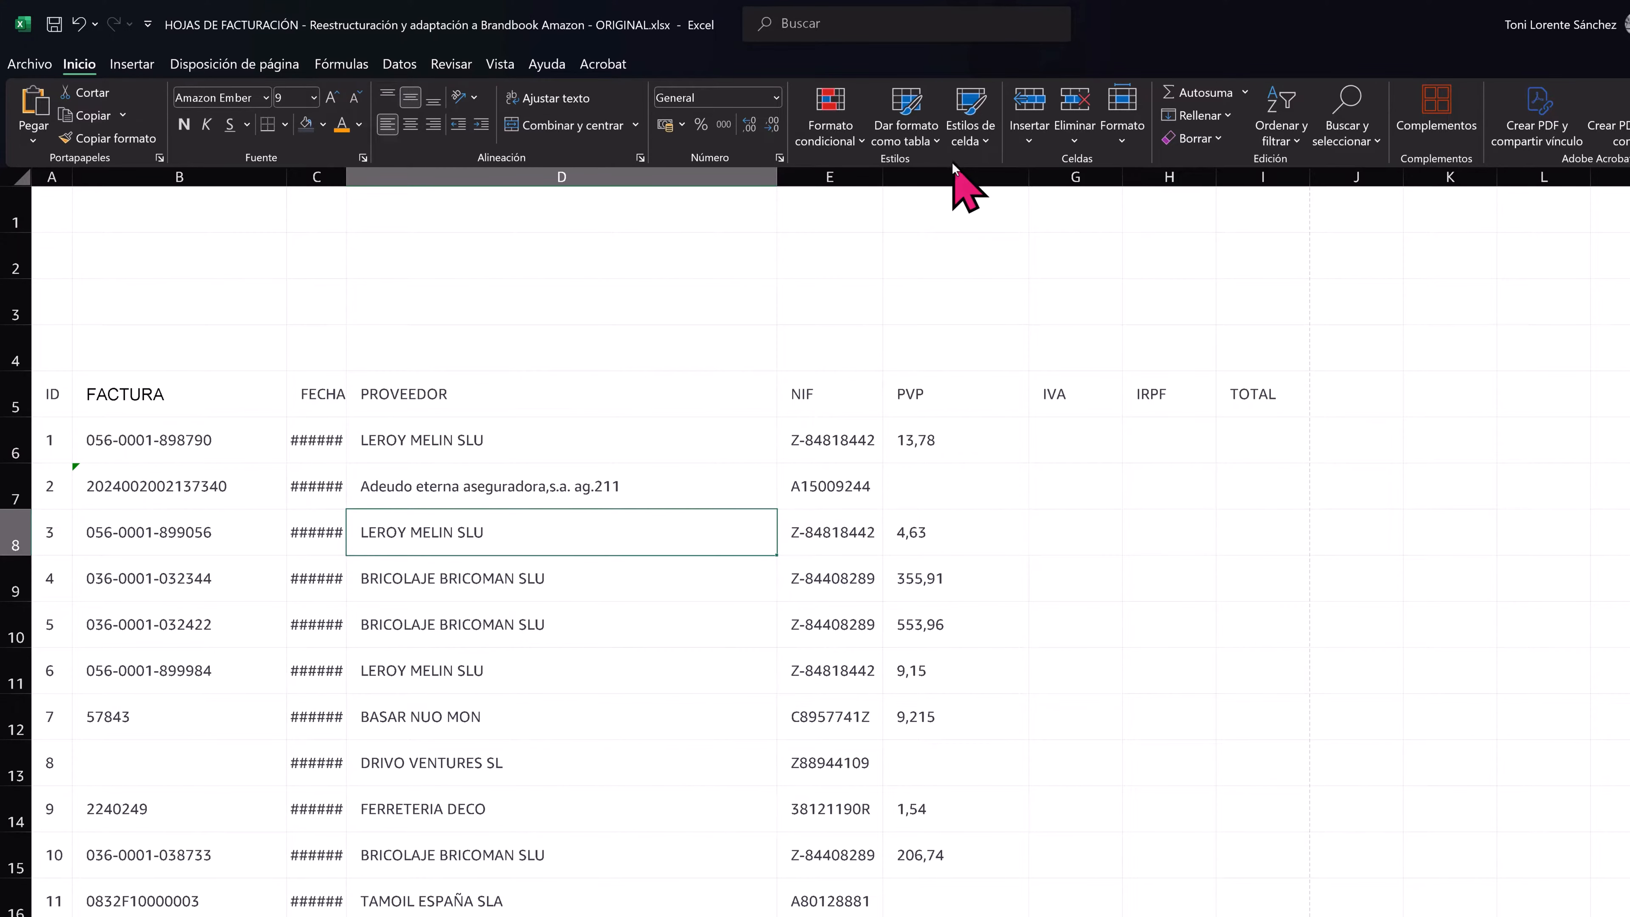
left_click(924, 127)
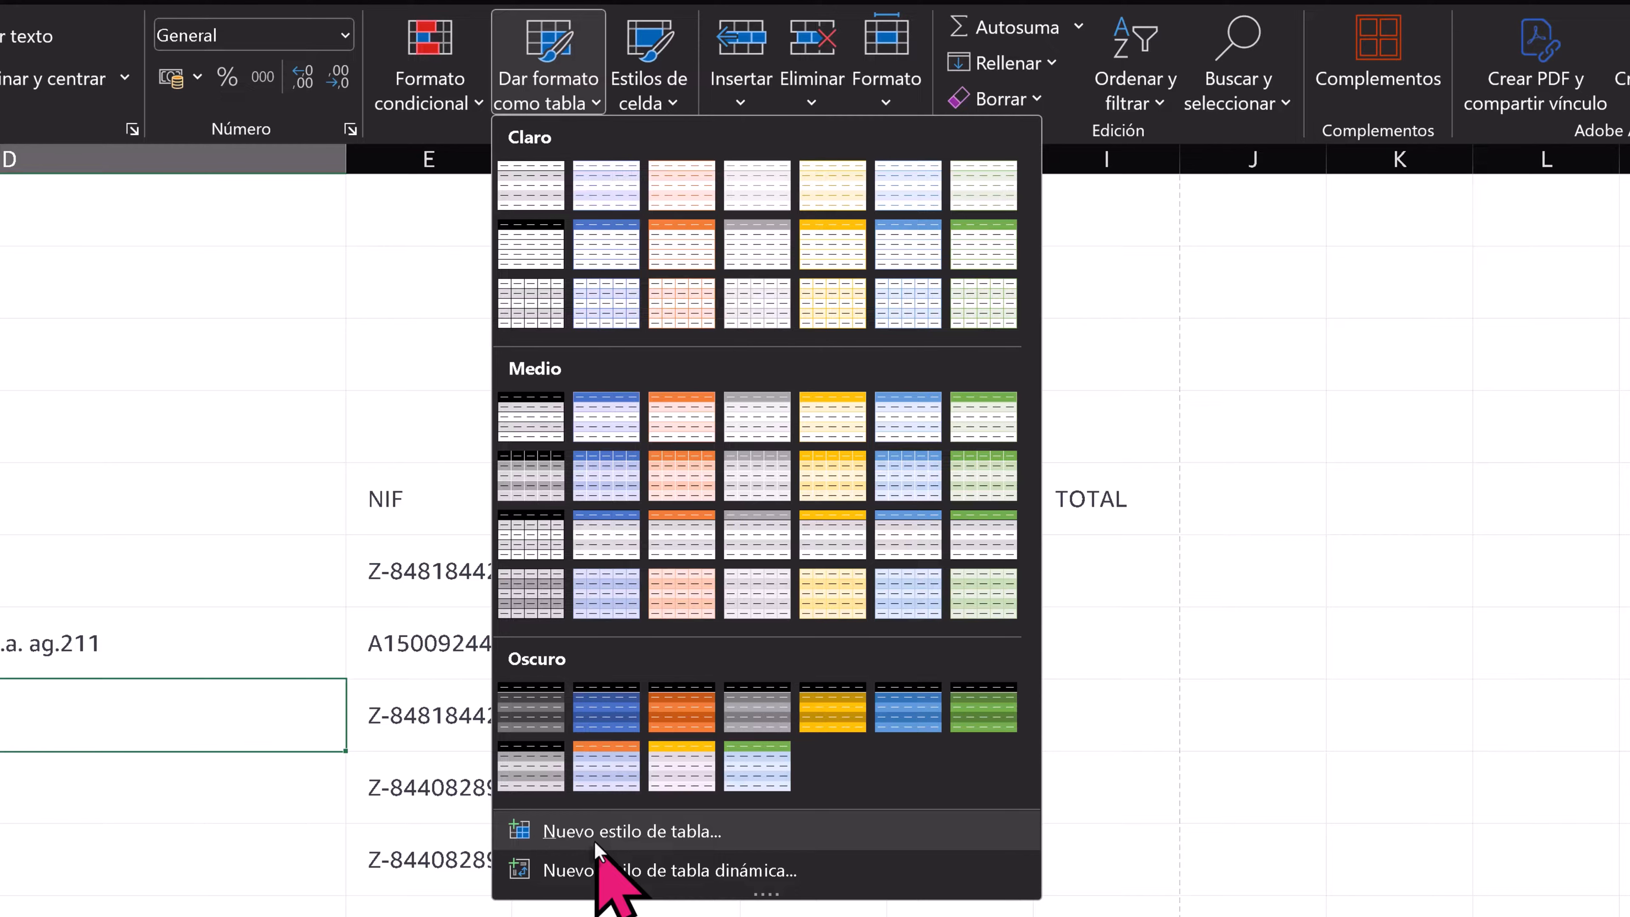
left_click(626, 832)
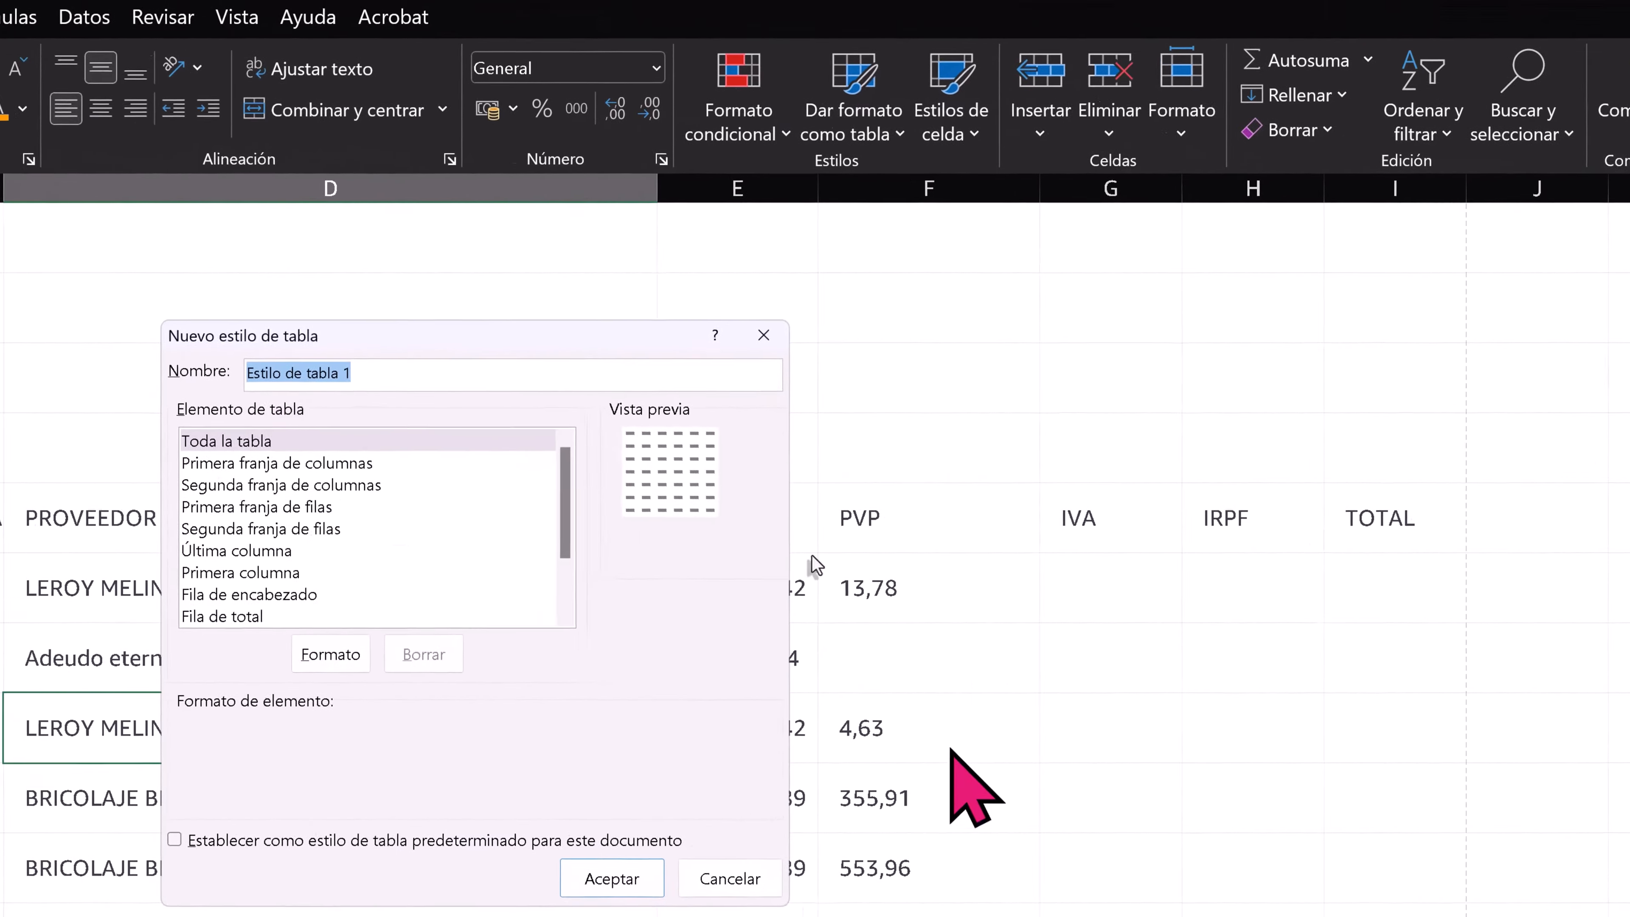
type("A")
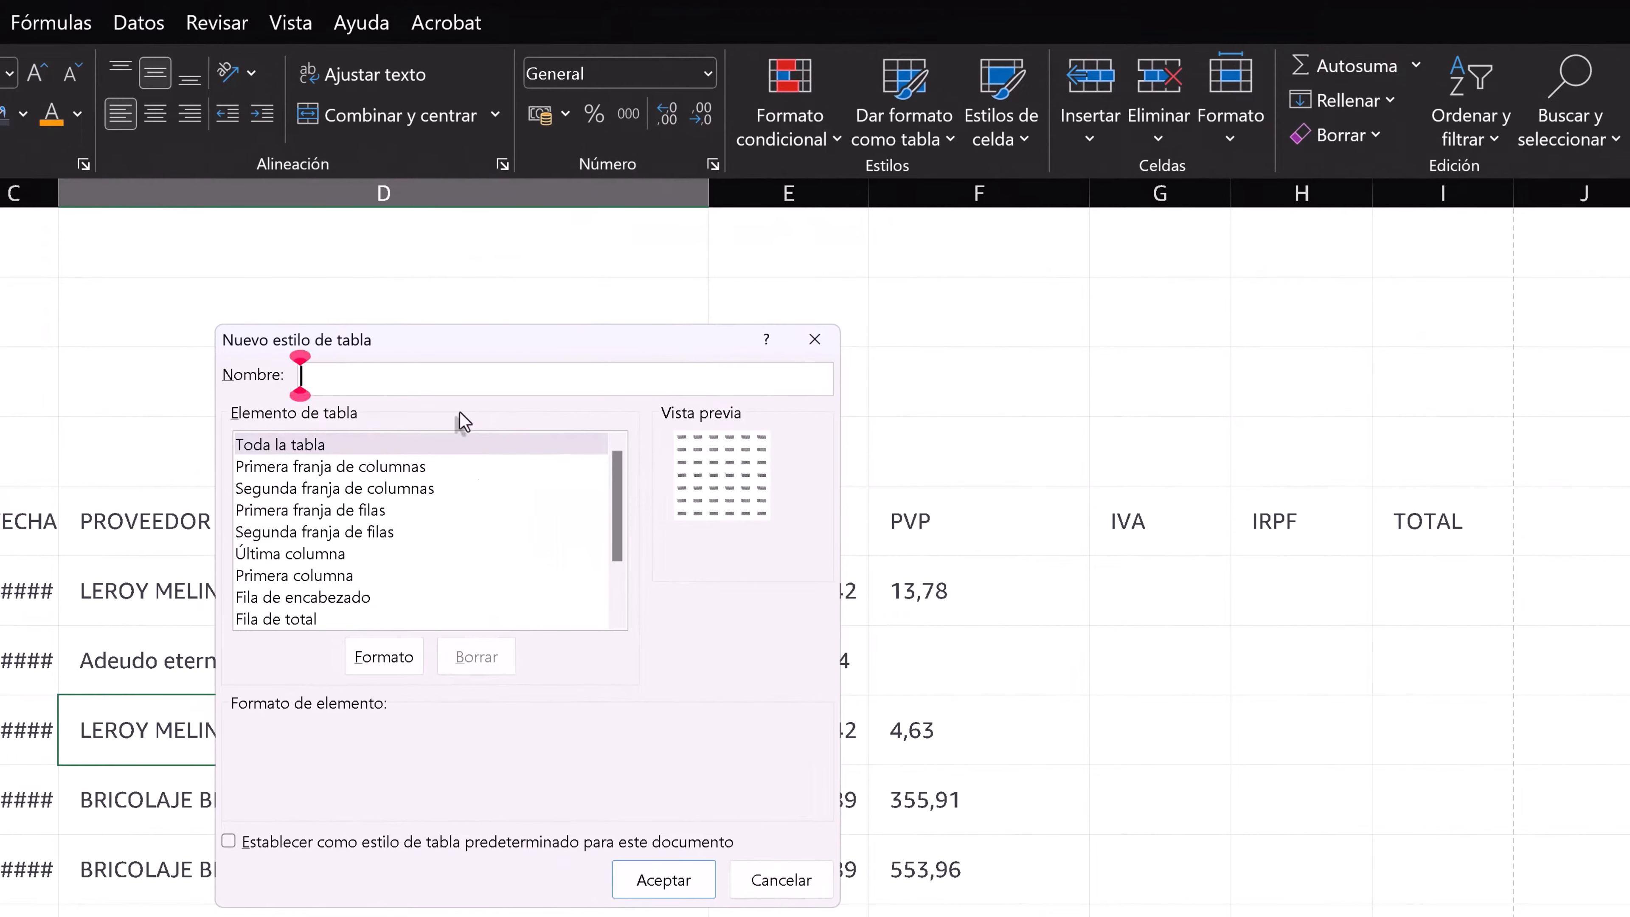
type("marillo")
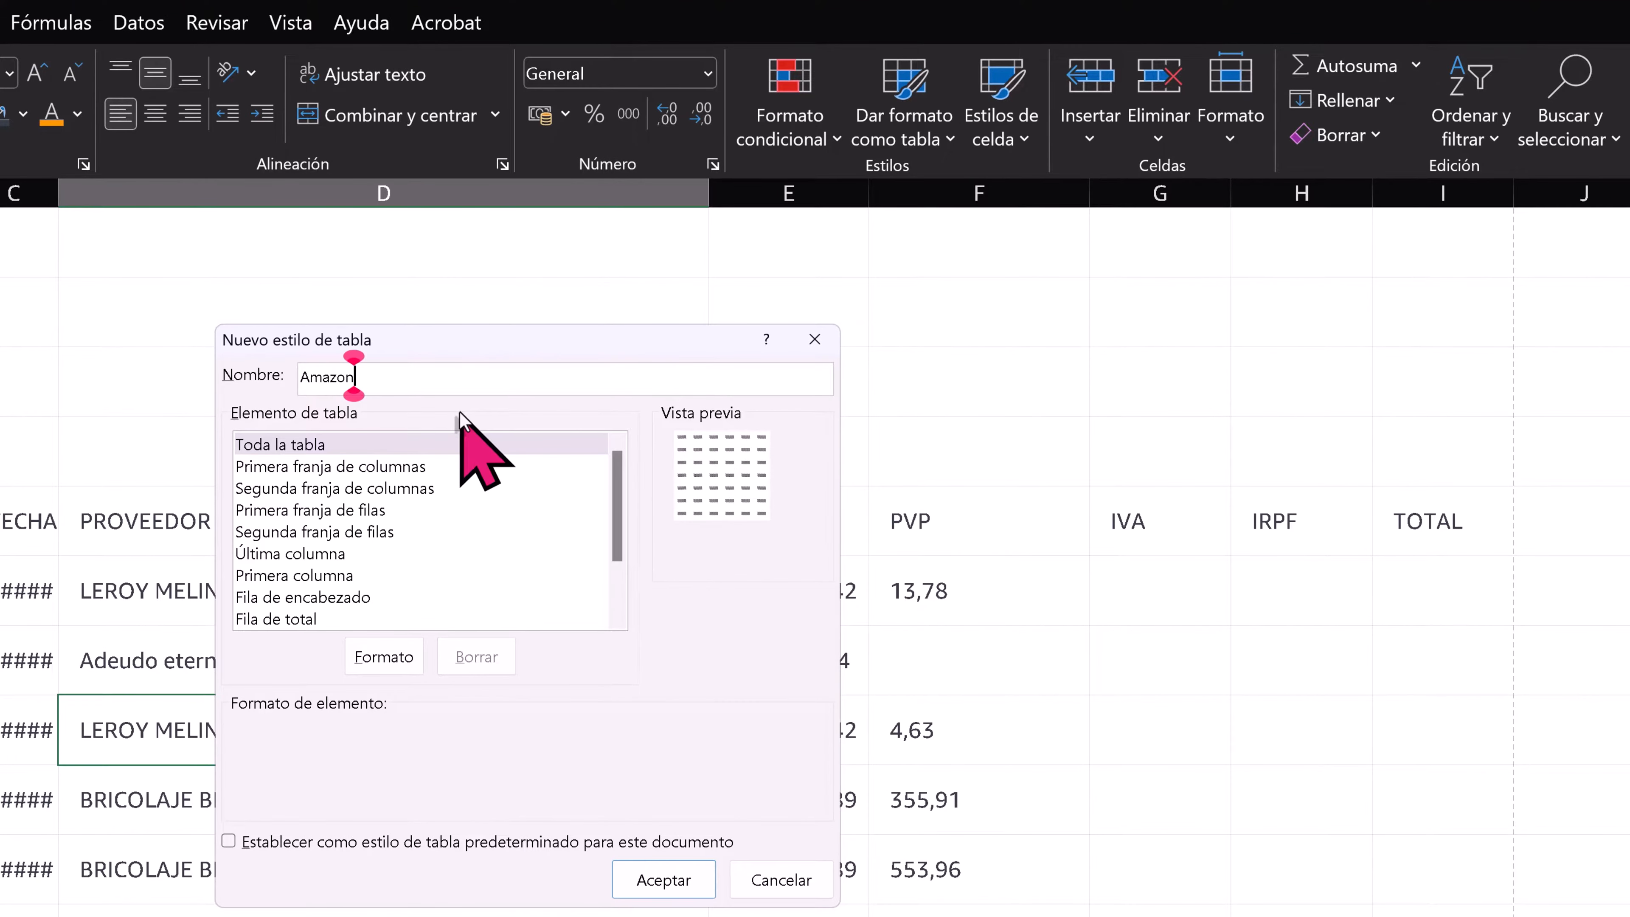
key("Return")
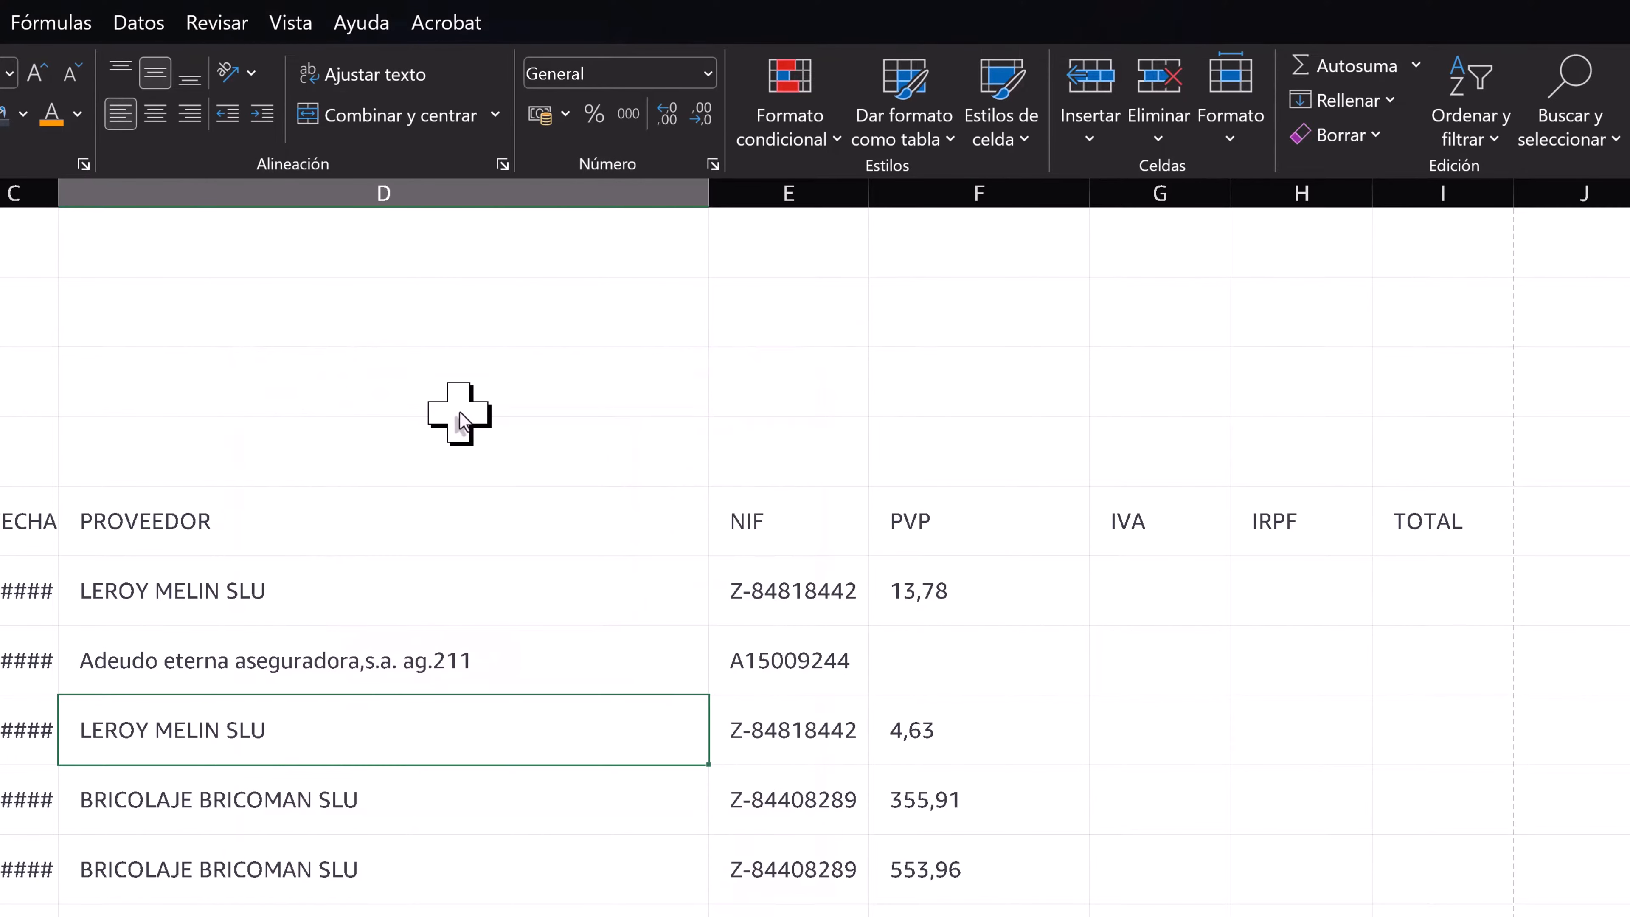
- Format the range A5:I97 as a table with headers, using the custom Amazon table style
left_click(299, 673)
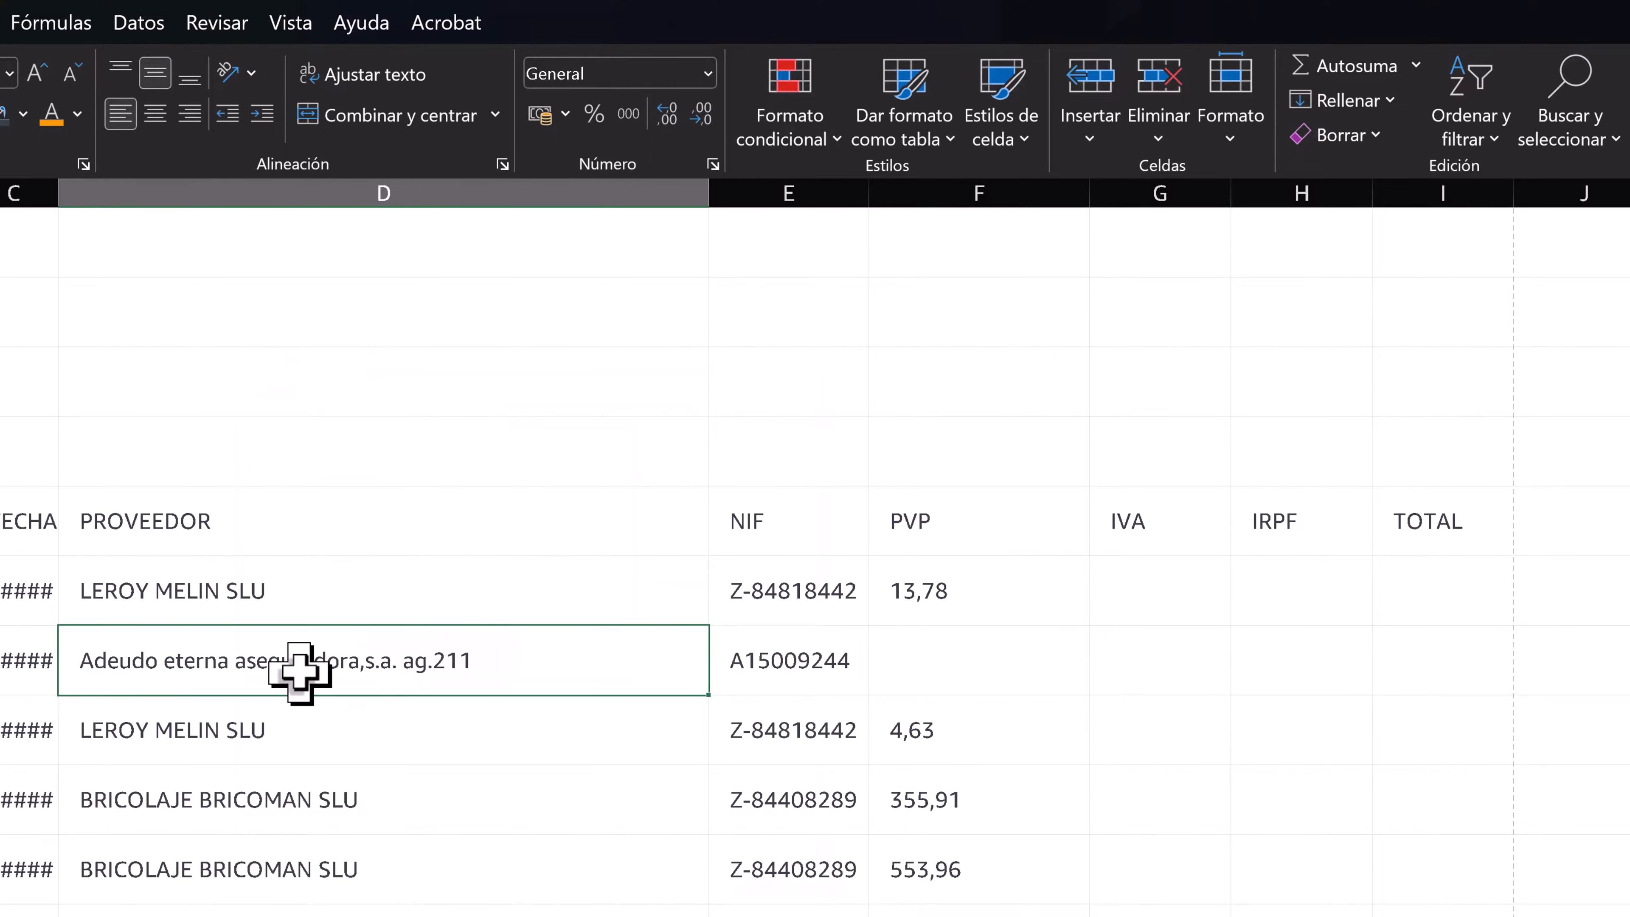
left_click(905, 138)
left_click(892, 215)
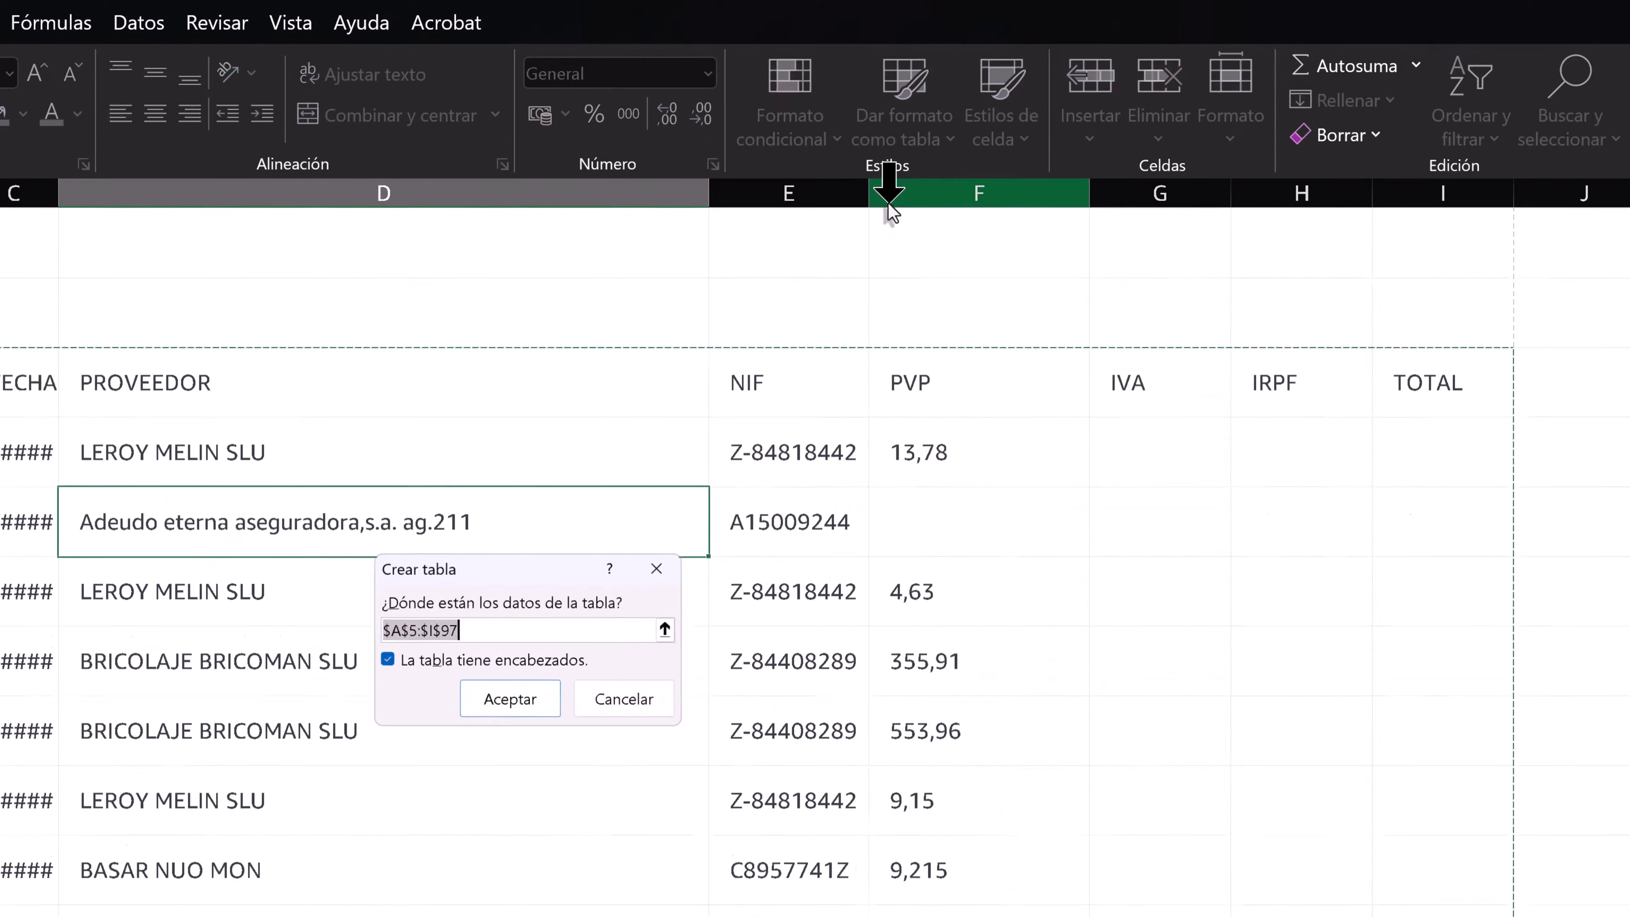
scroll(397, 711, "down", 5)
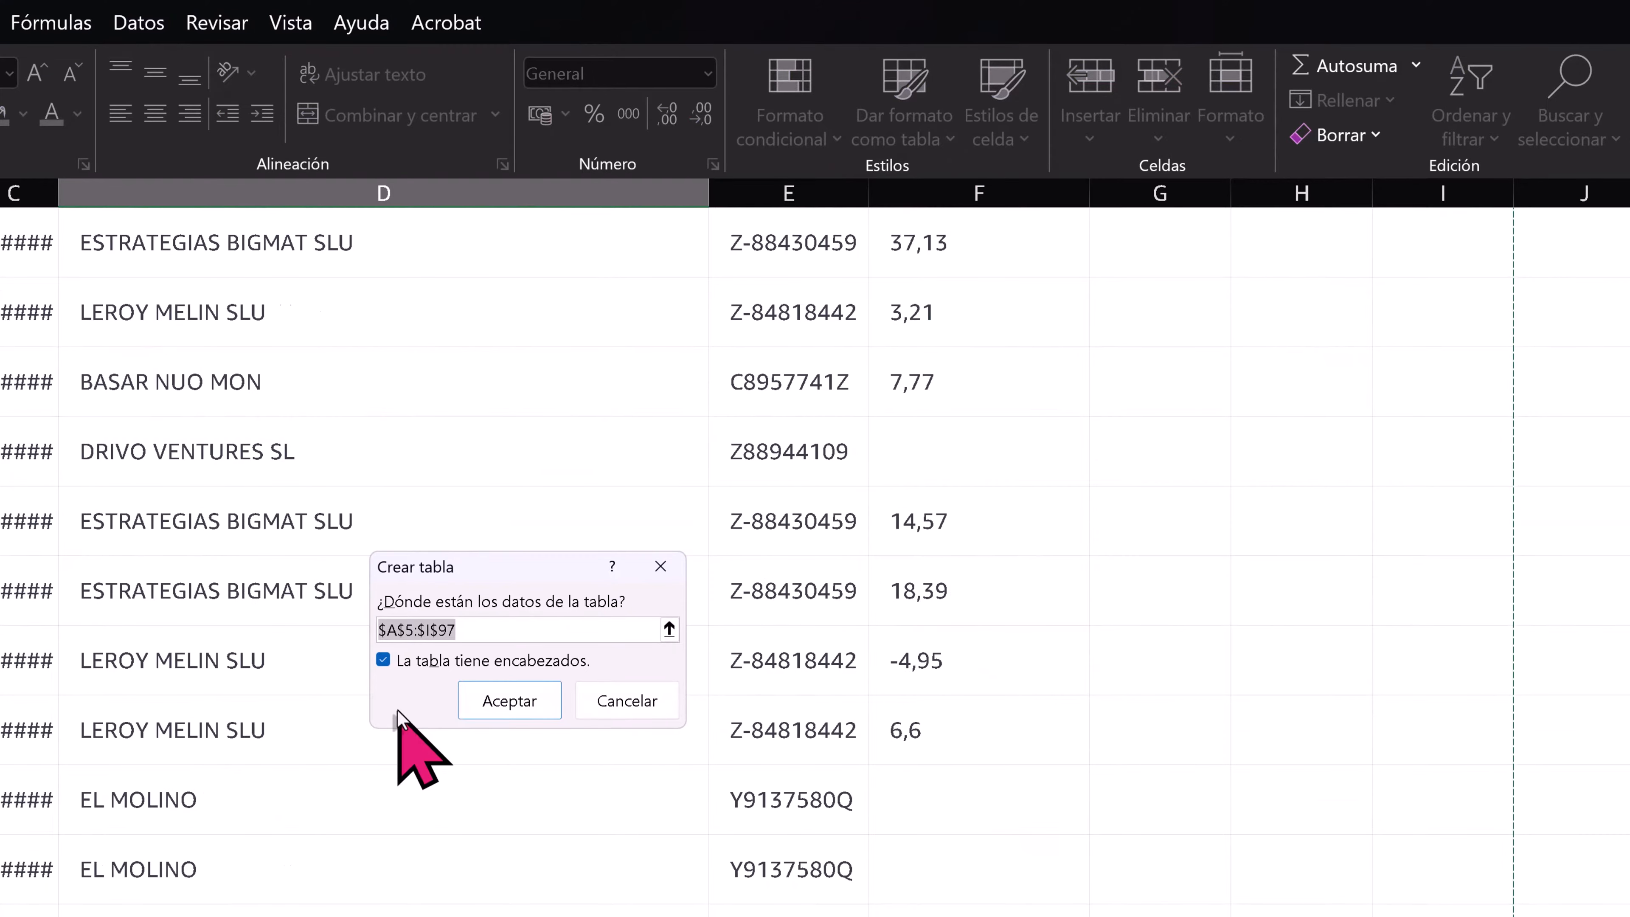
scroll(397, 712, "down", 15)
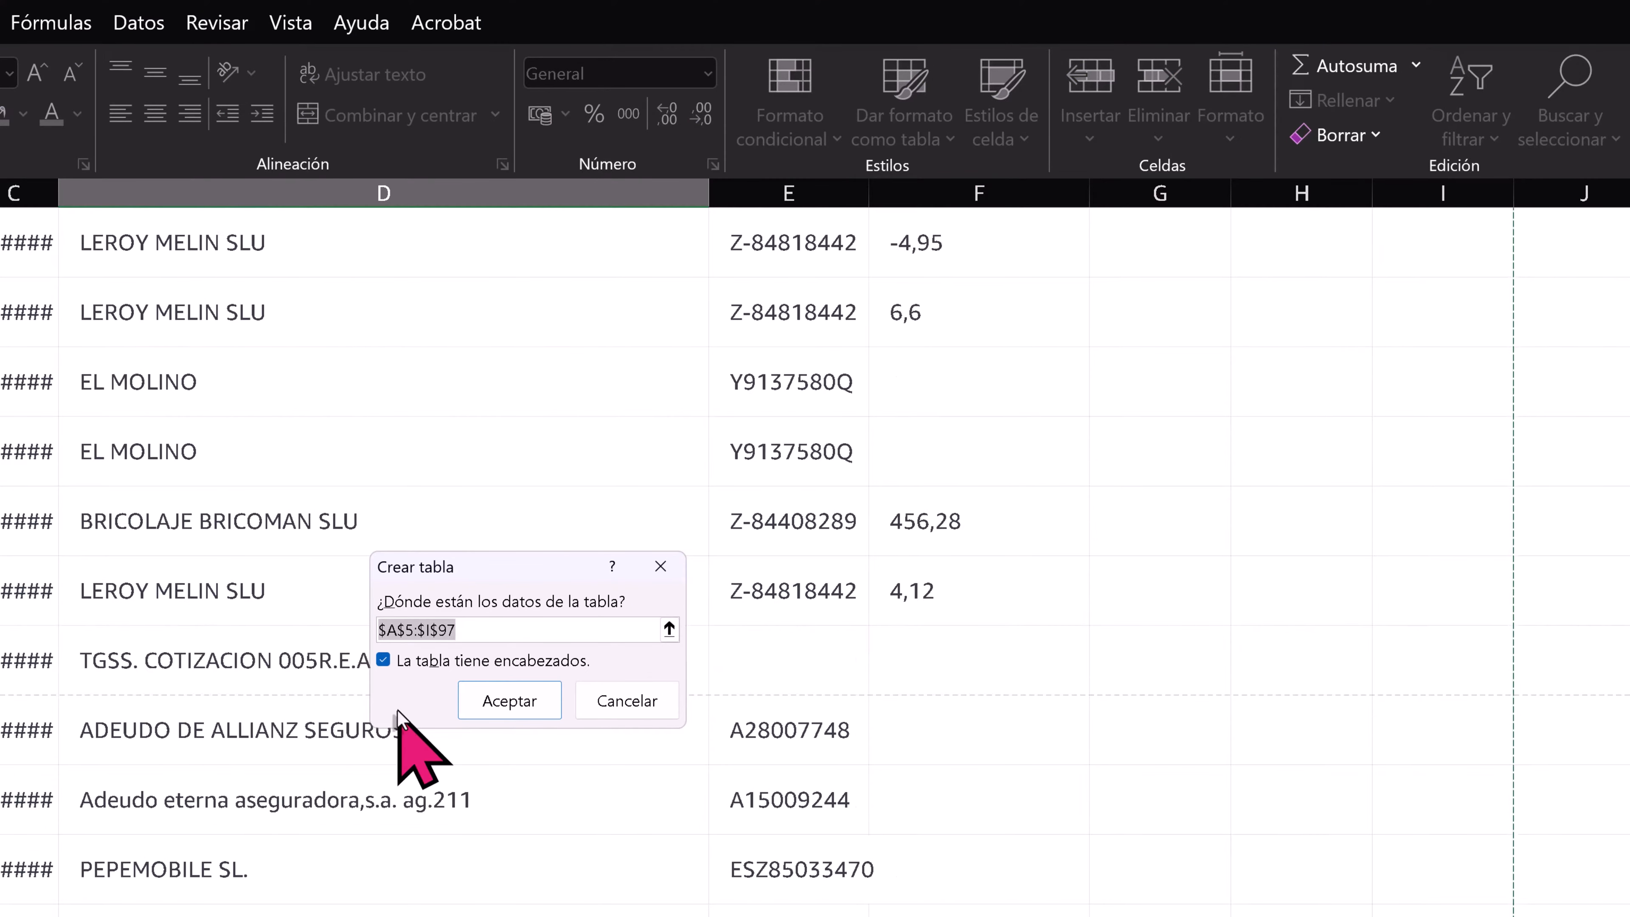
scroll(398, 712, "up", 15)
left_click(509, 700)
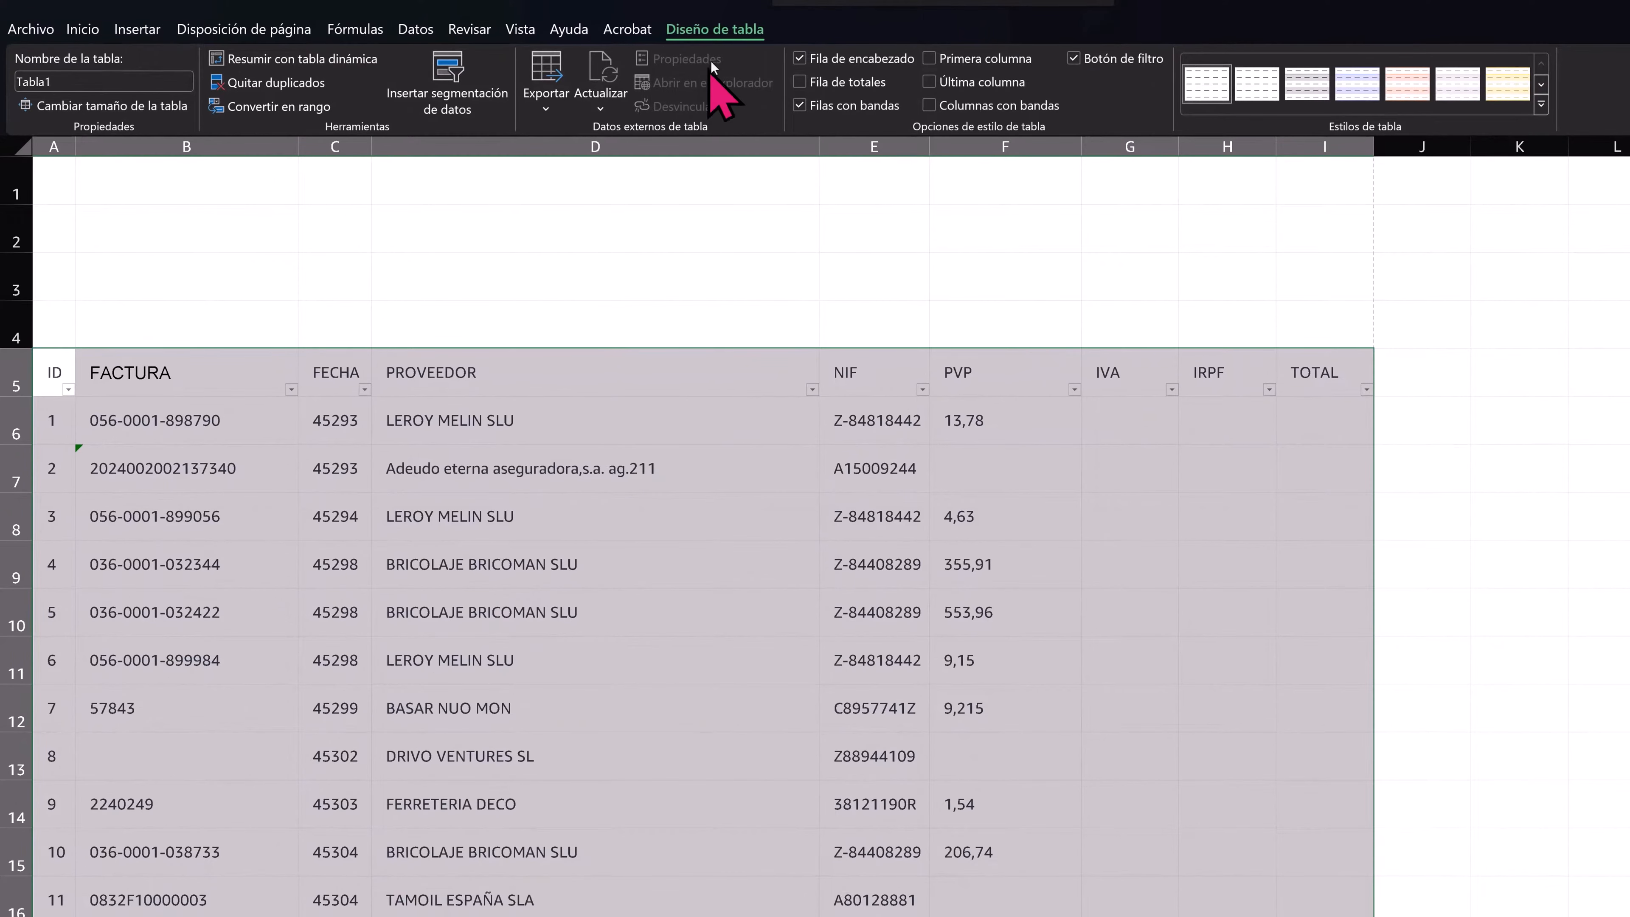
- Name the new table GASTOS
left_click(723, 37)
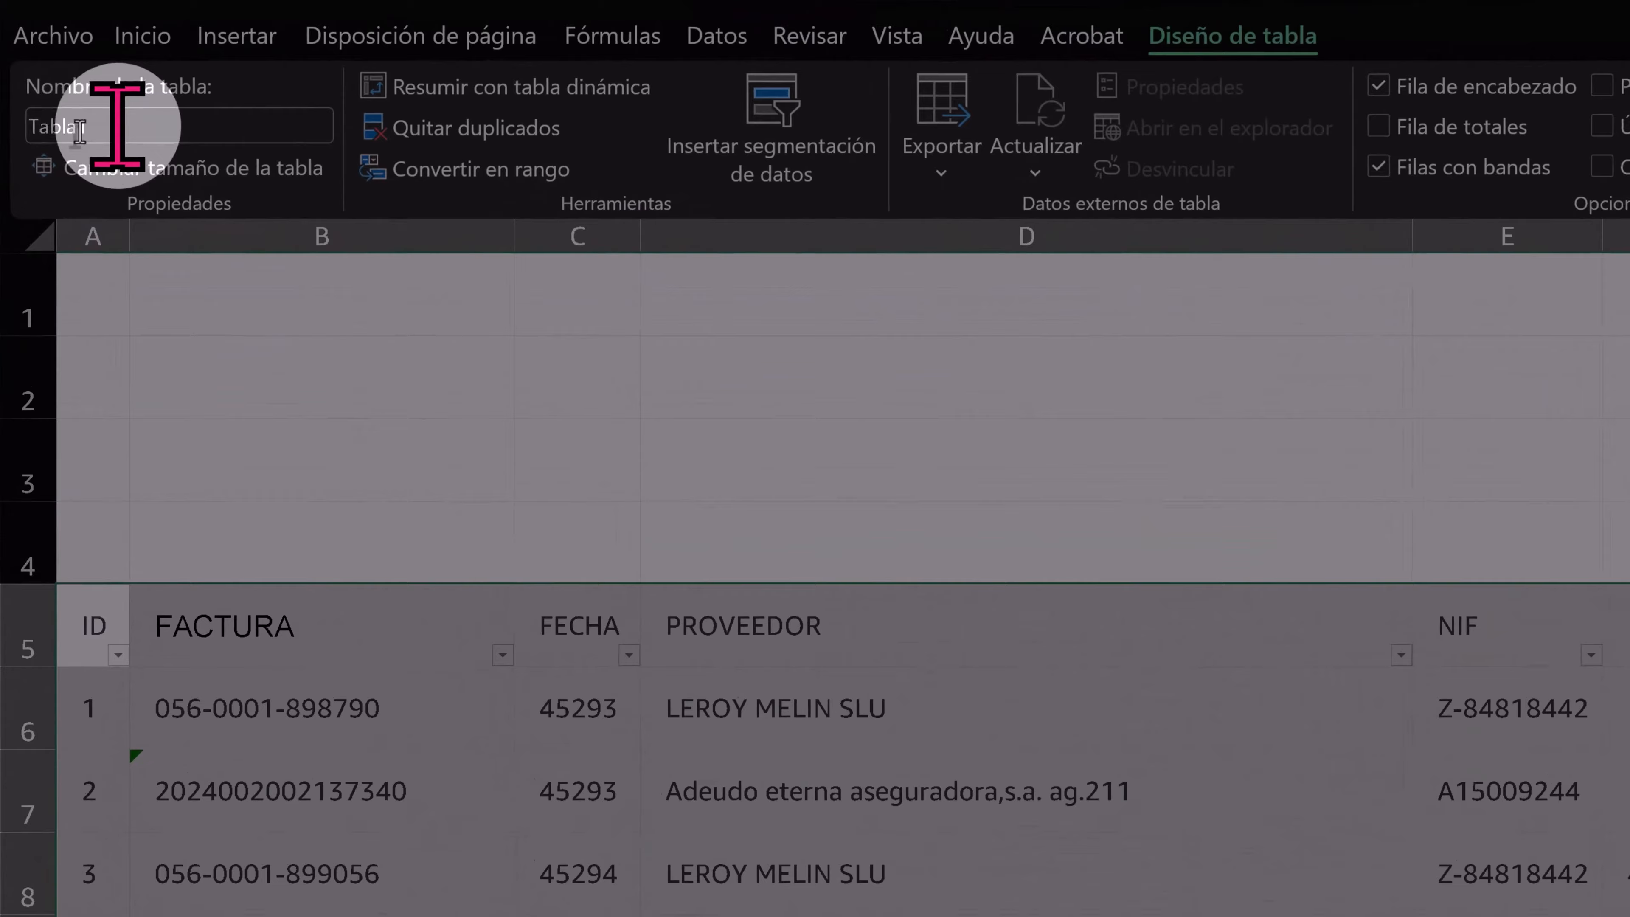
left_click(31, 80)
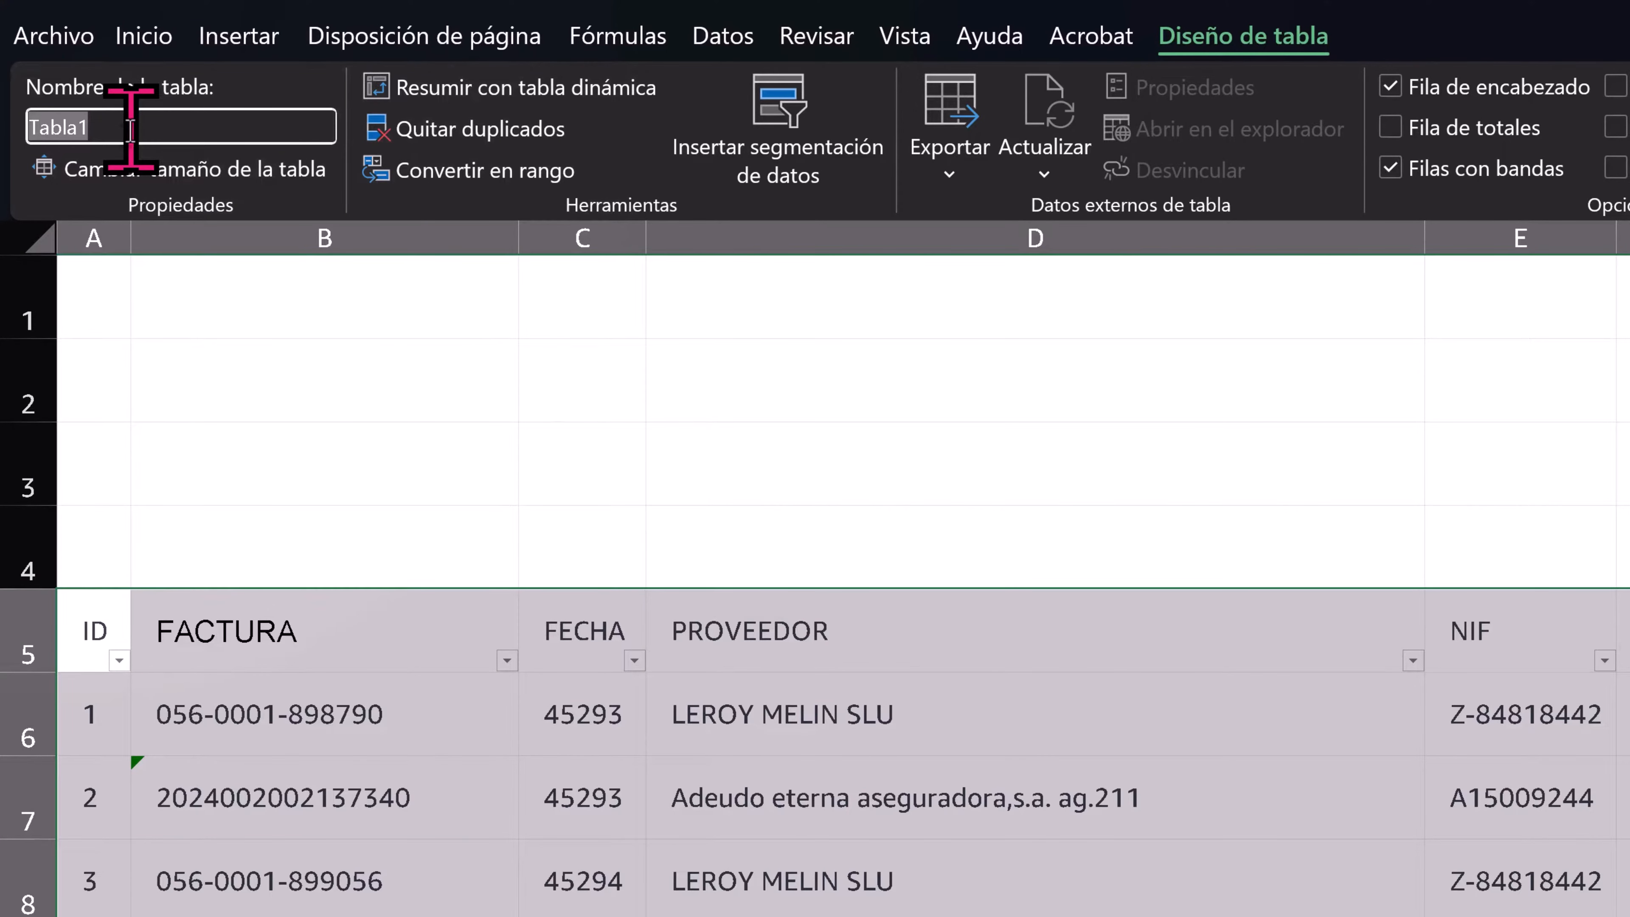
type("GASTOS")
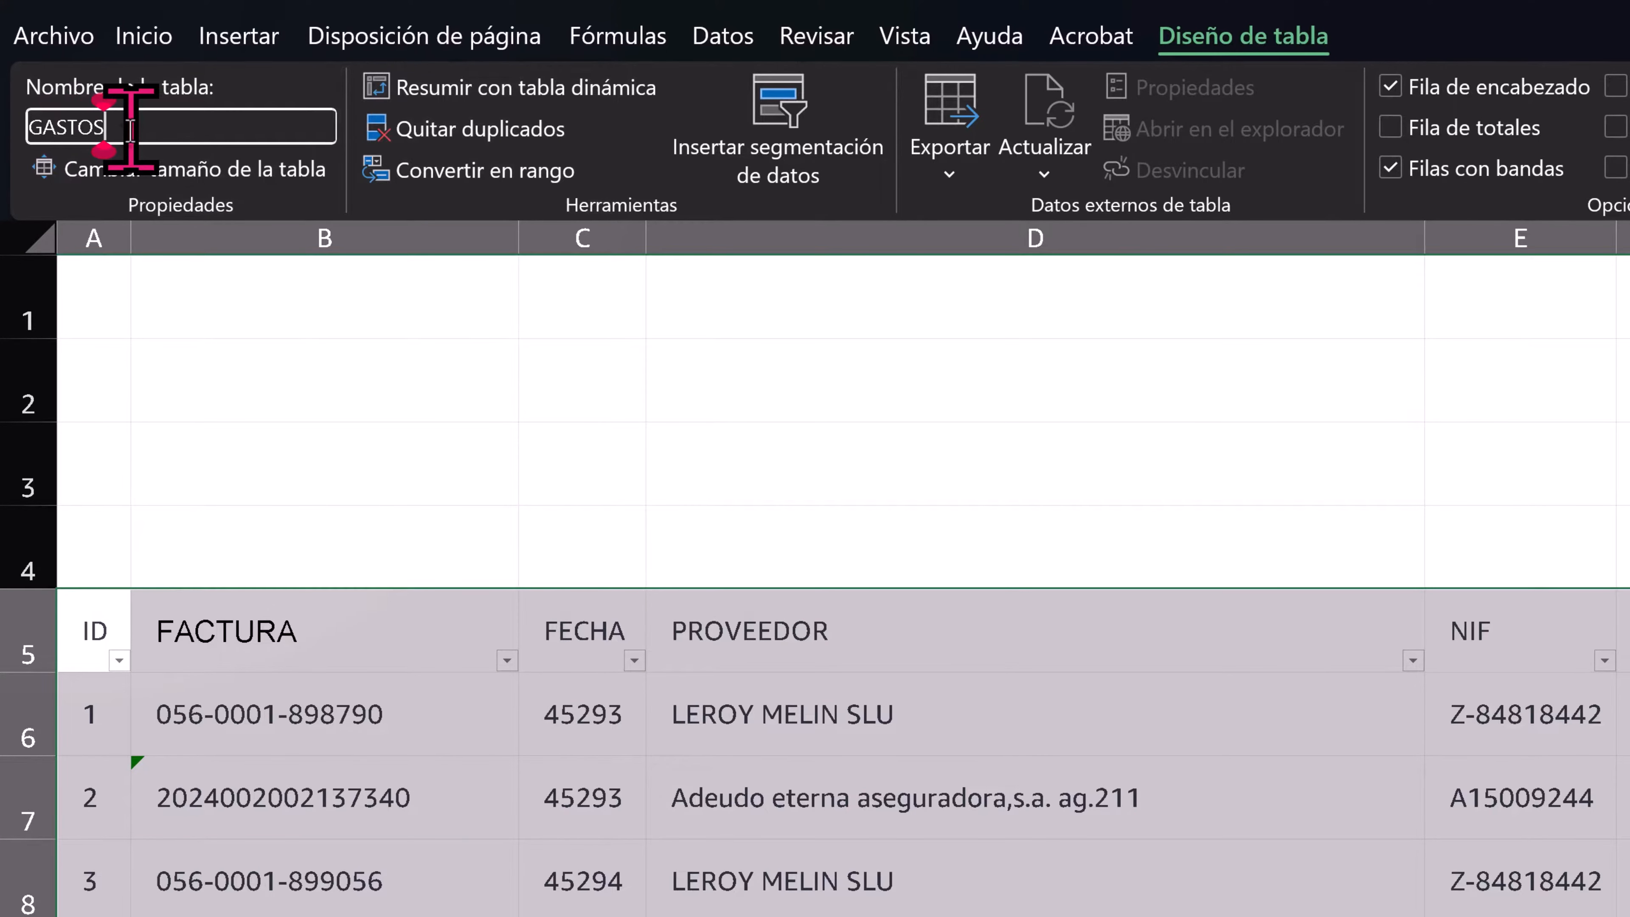
key("Return")
left_click(864, 760)
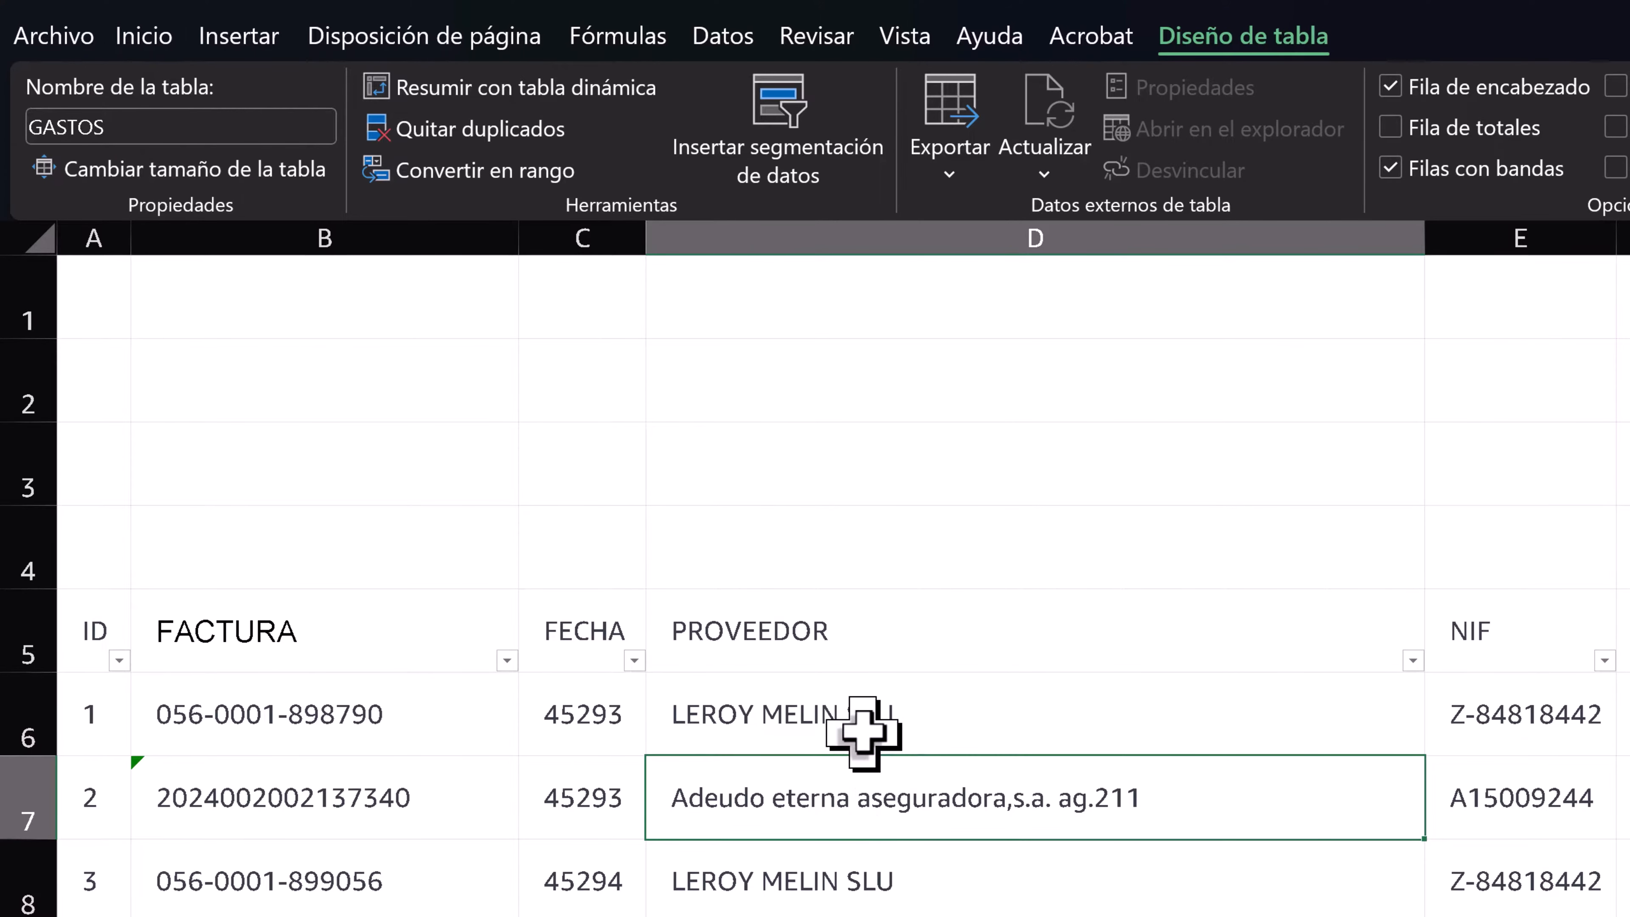
- Apply the custom number format 0000 to the table's ID values and widen column A slightly
left_click_drag(126, 247, 144, 247)
left_click(113, 591)
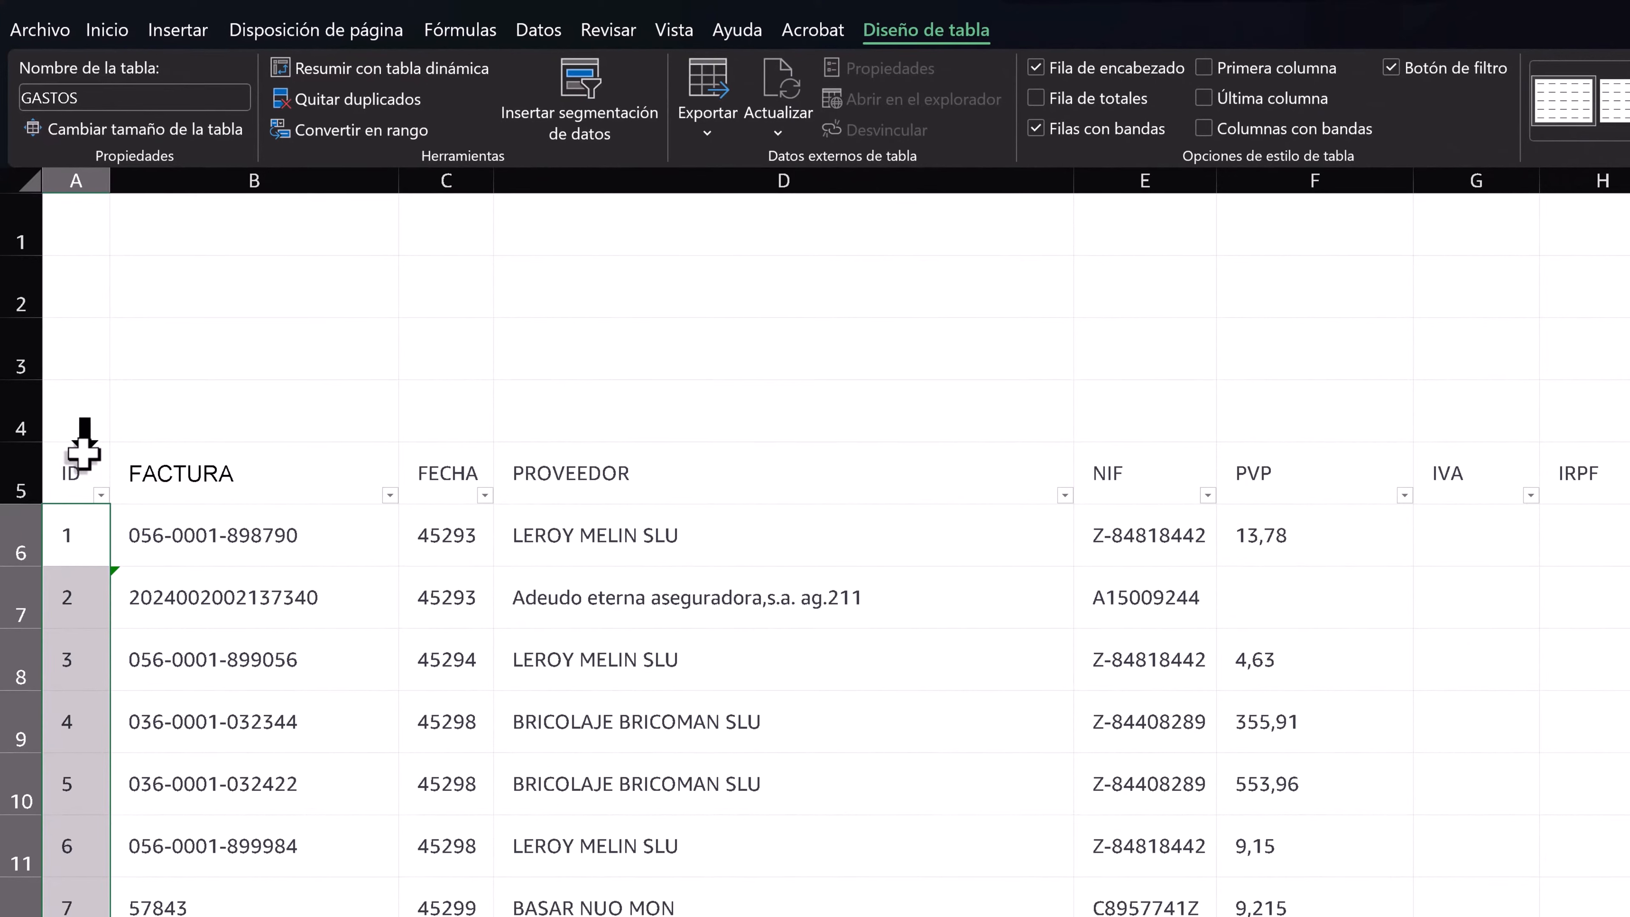
right_click(82, 551)
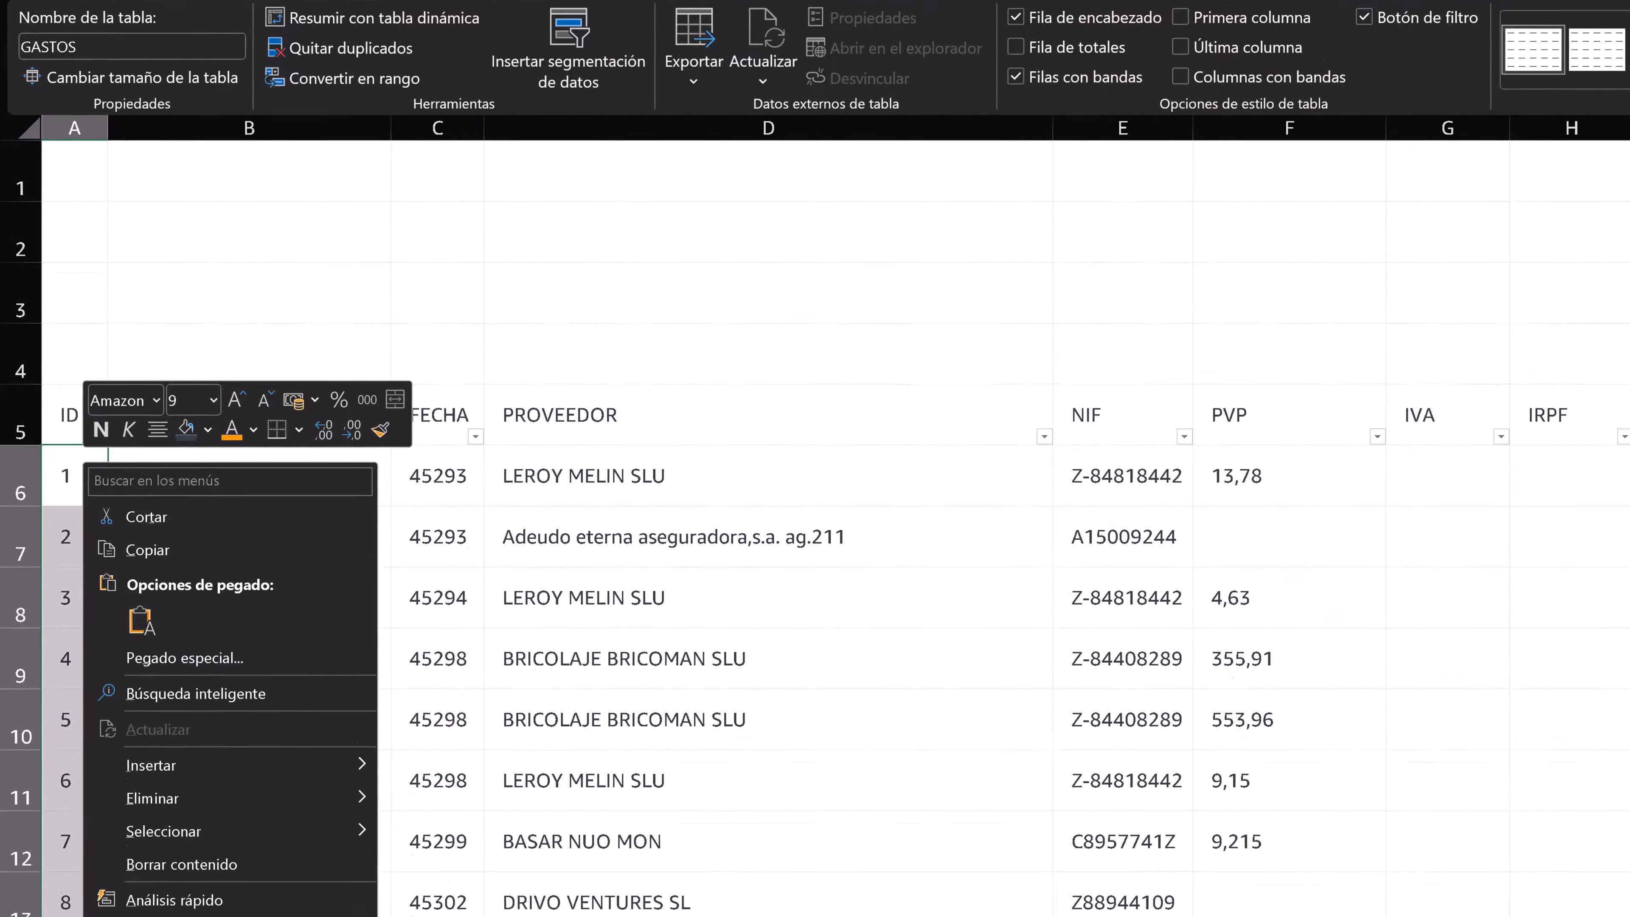
left_click(180, 872)
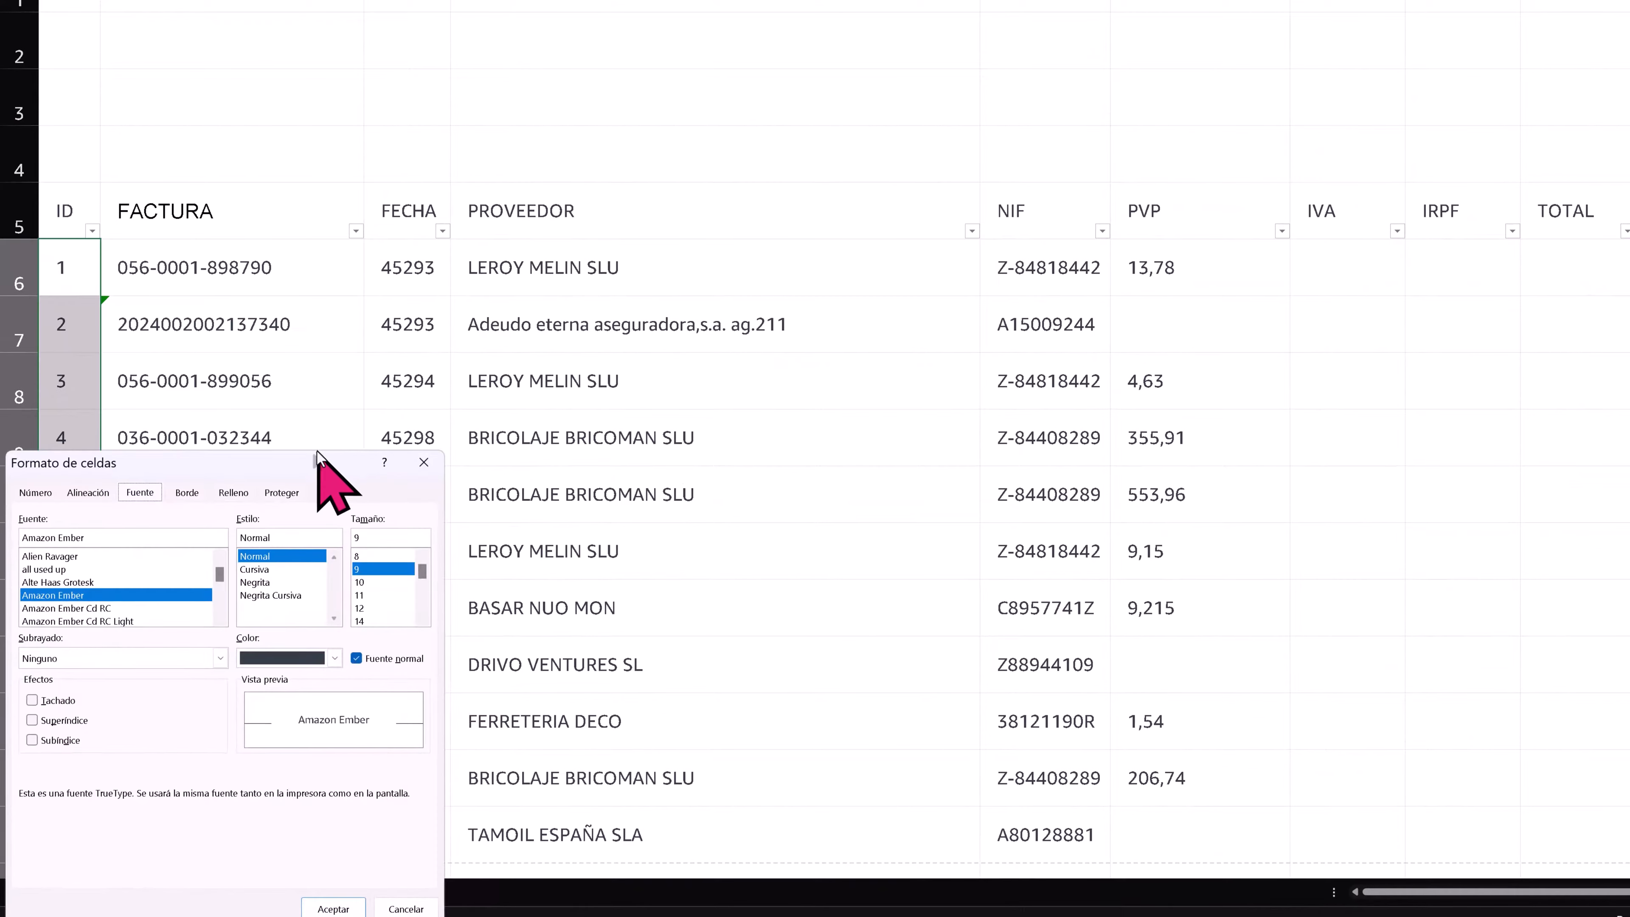
left_click_drag(745, 330, 963, 125)
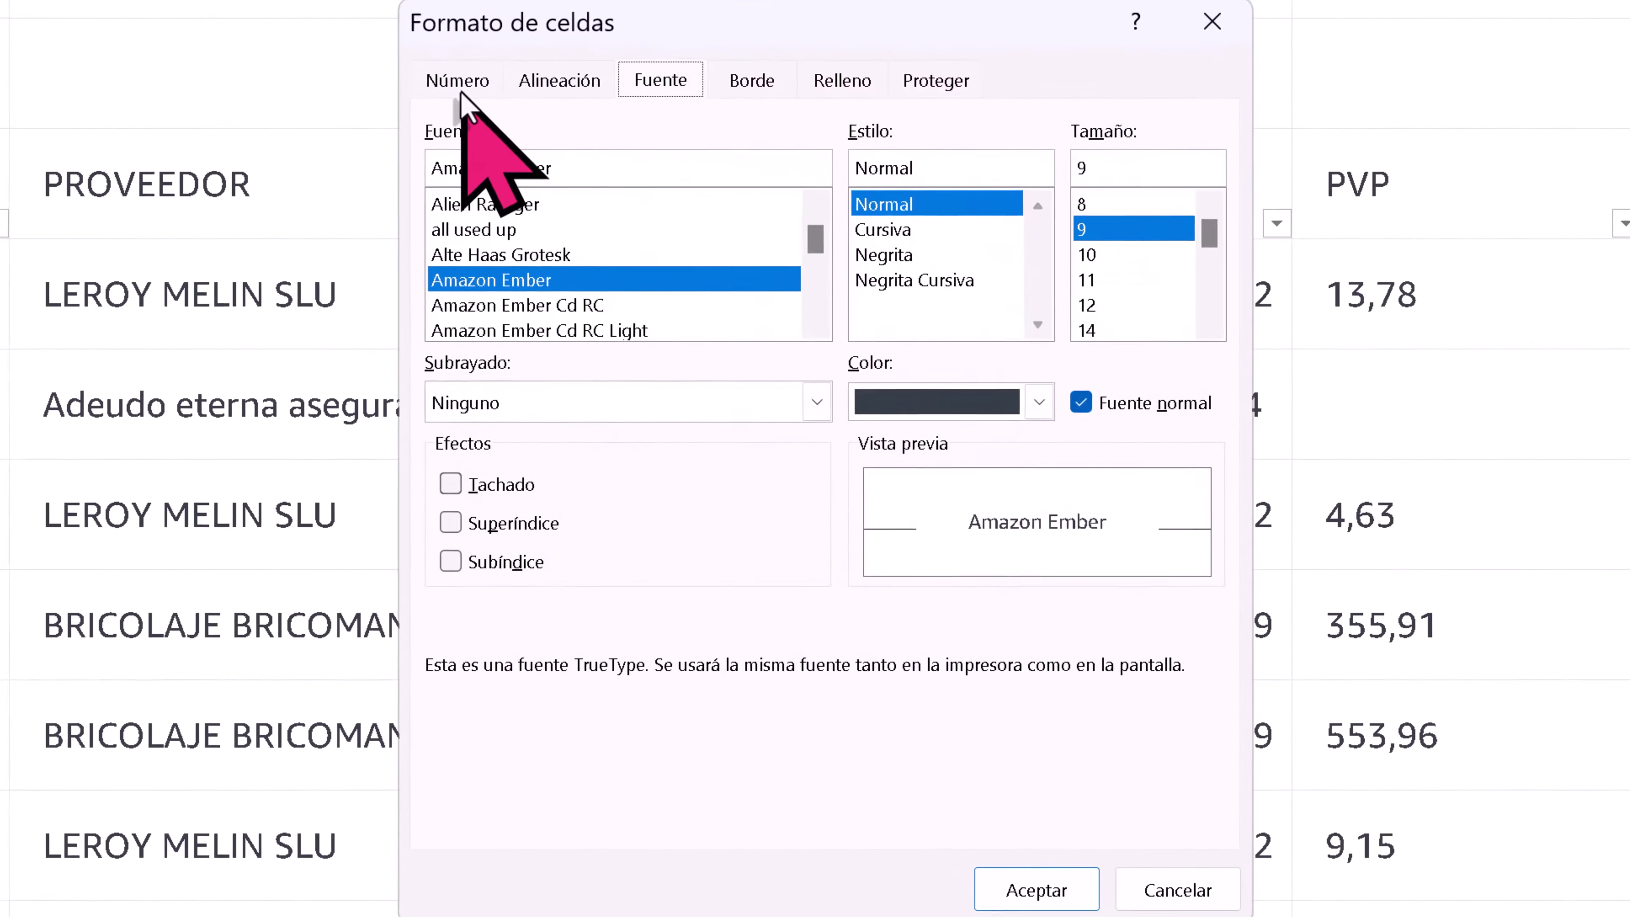
left_click(461, 90)
left_click(472, 445)
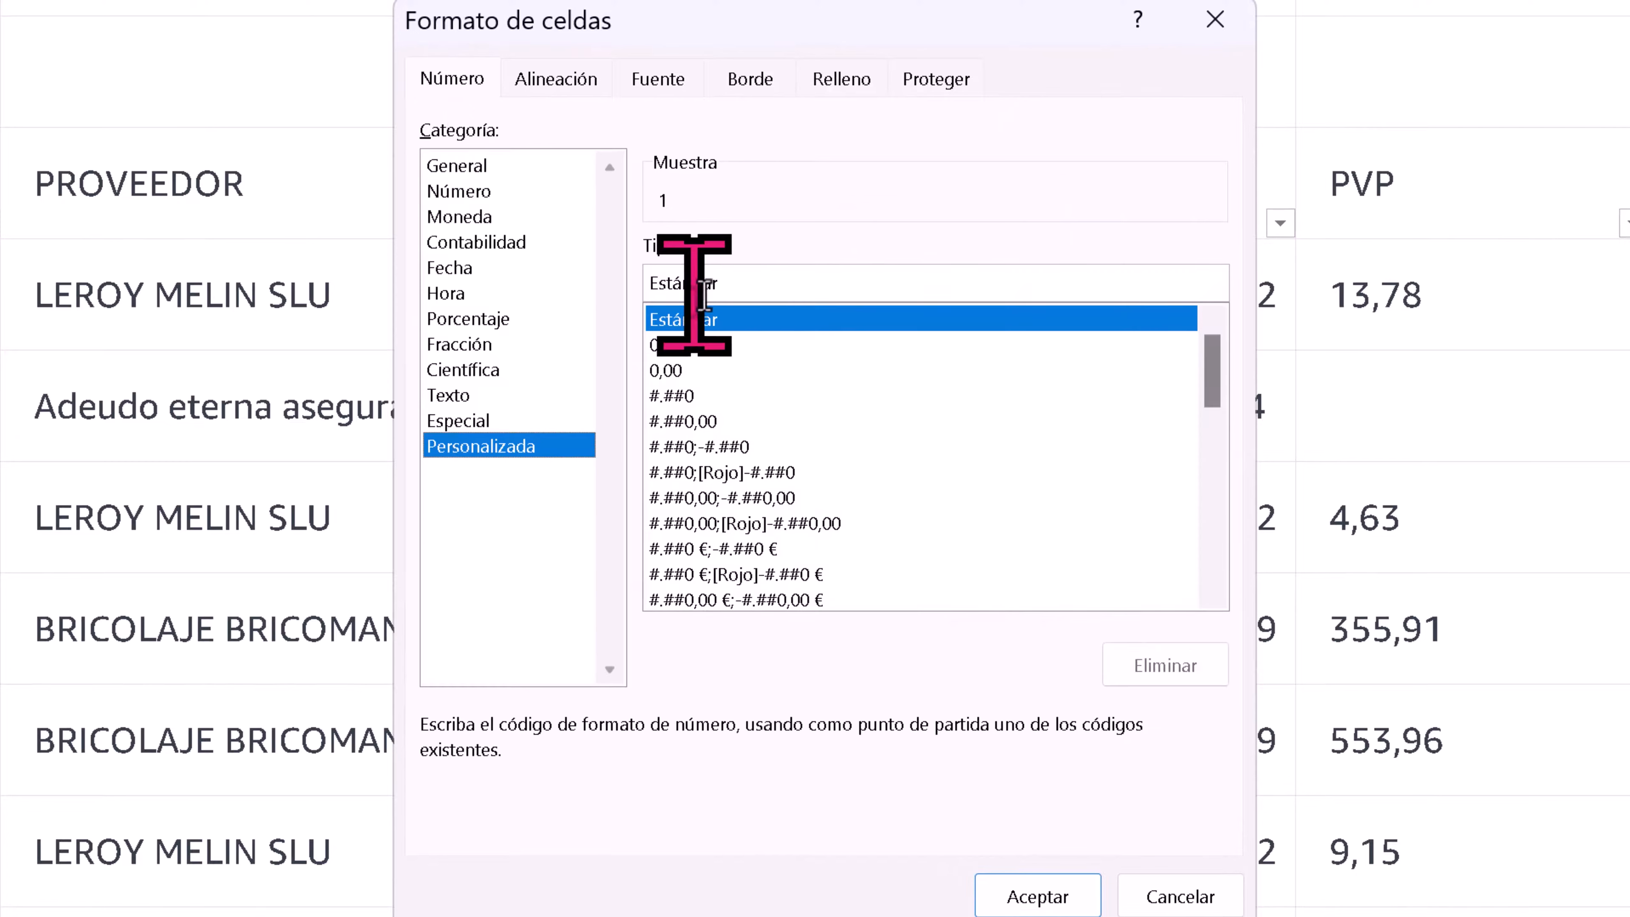
left_click_drag(764, 292, 467, 284)
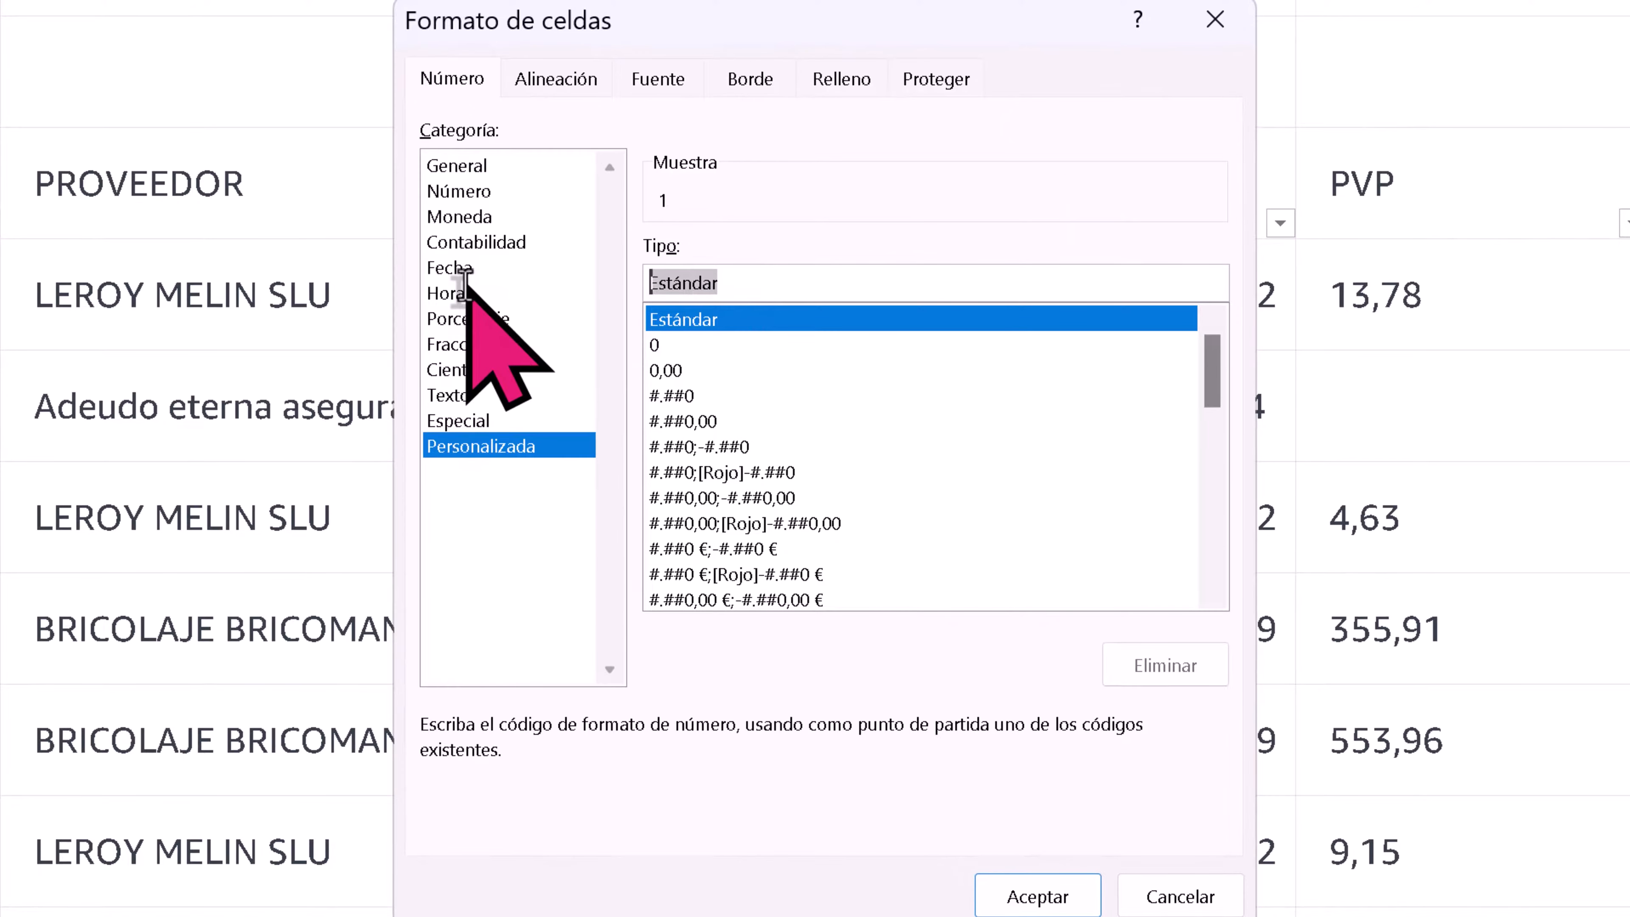
type("0000")
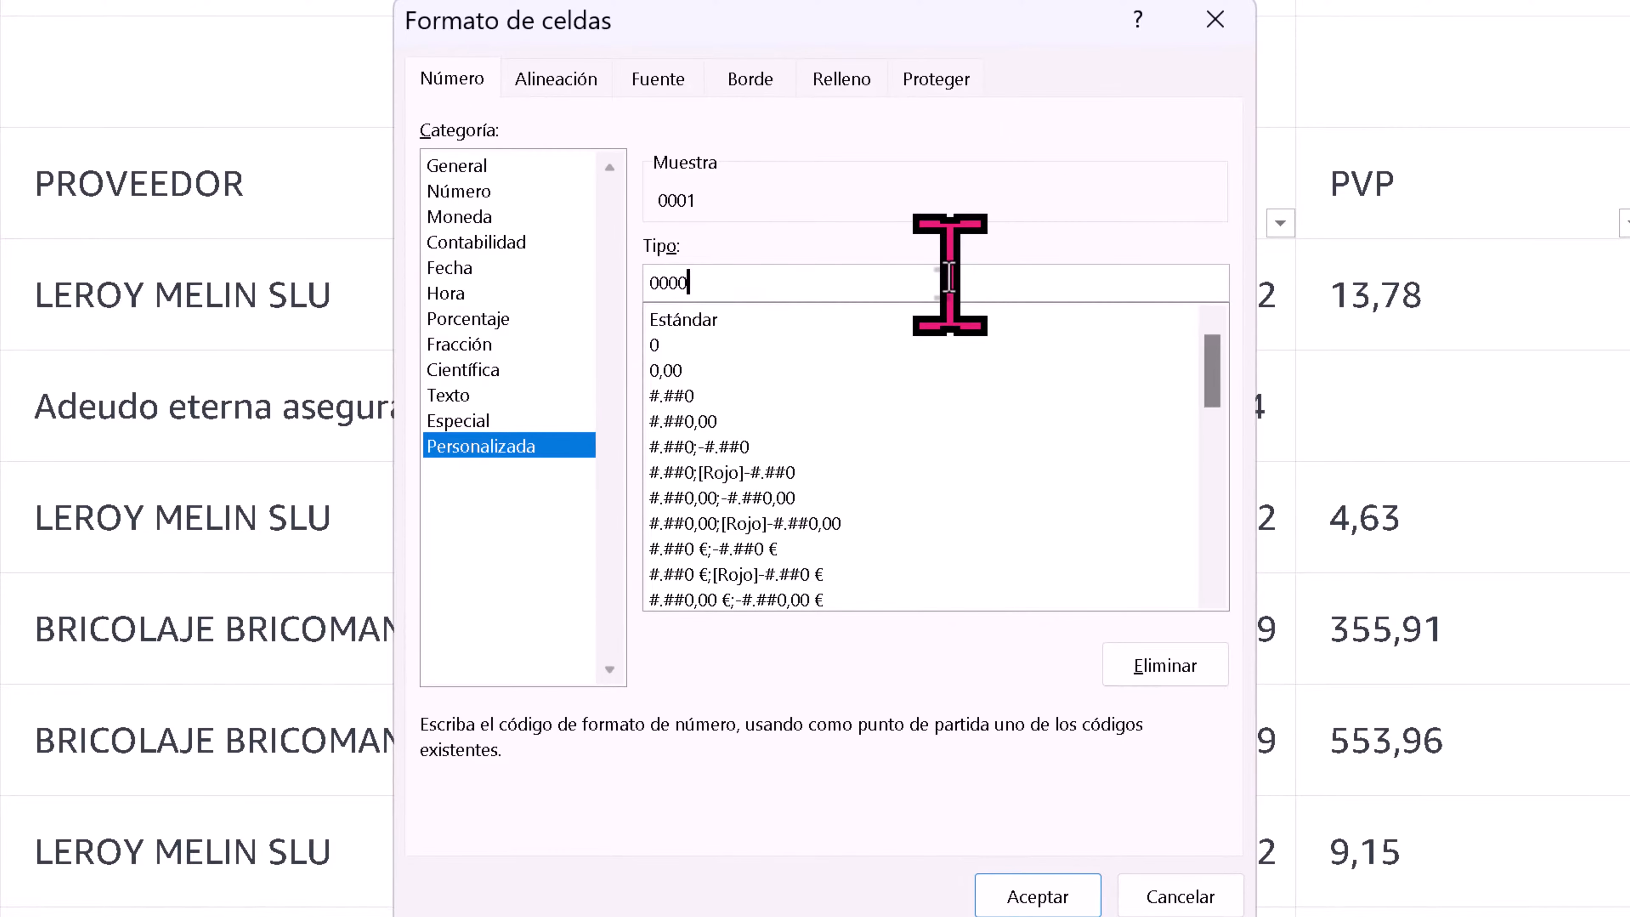
left_click(1033, 892)
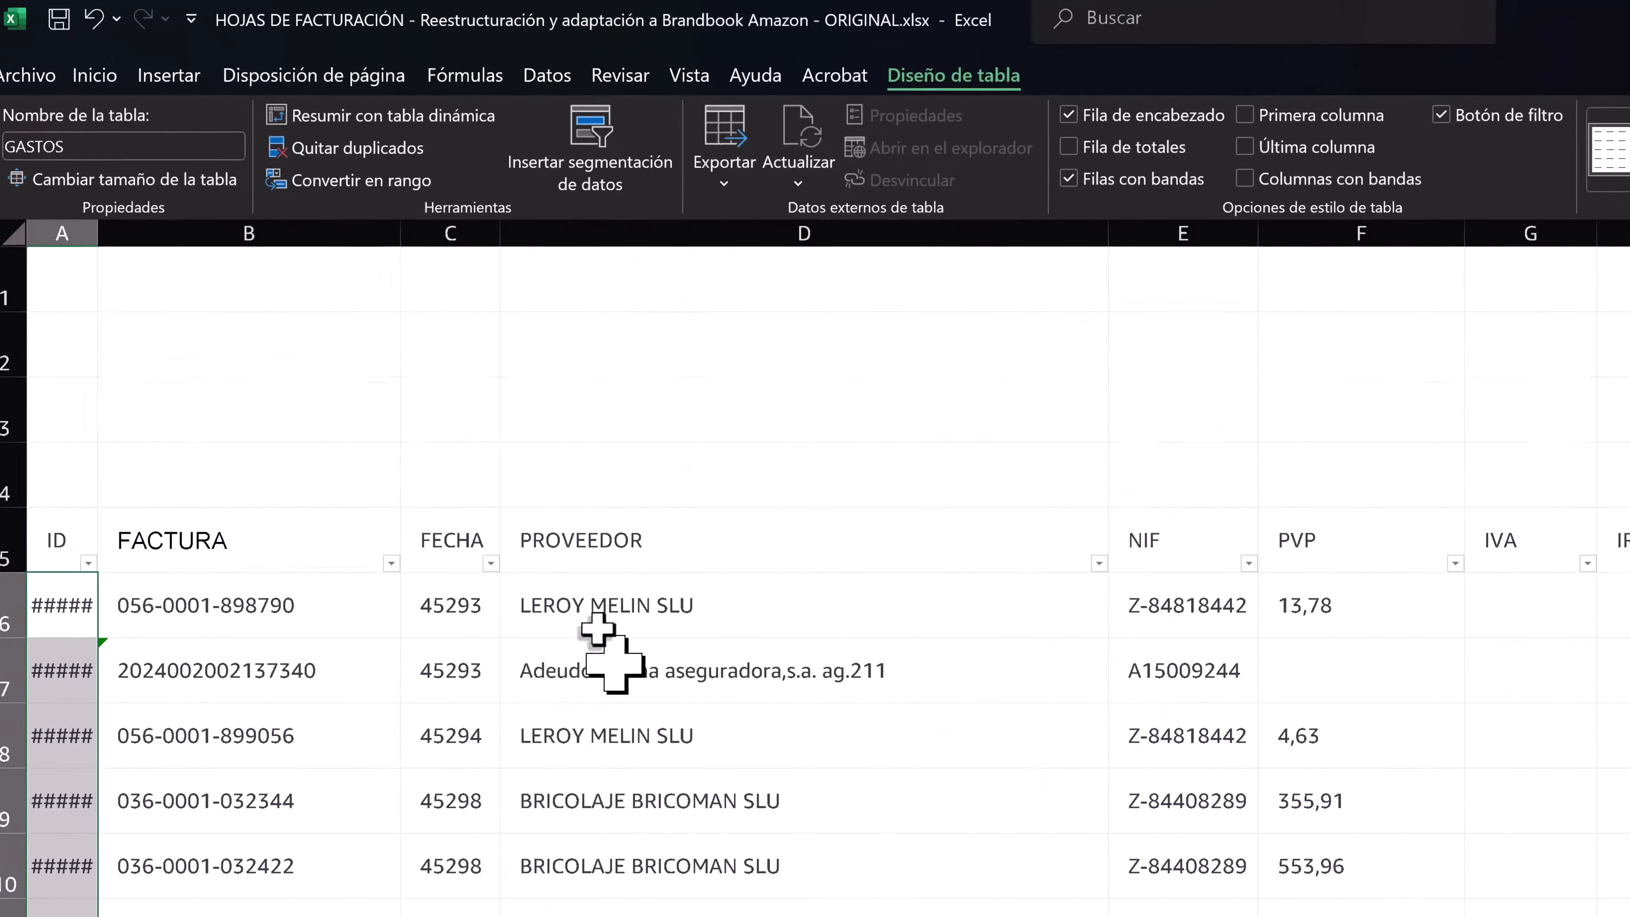
left_click_drag(97, 233, 132, 233)
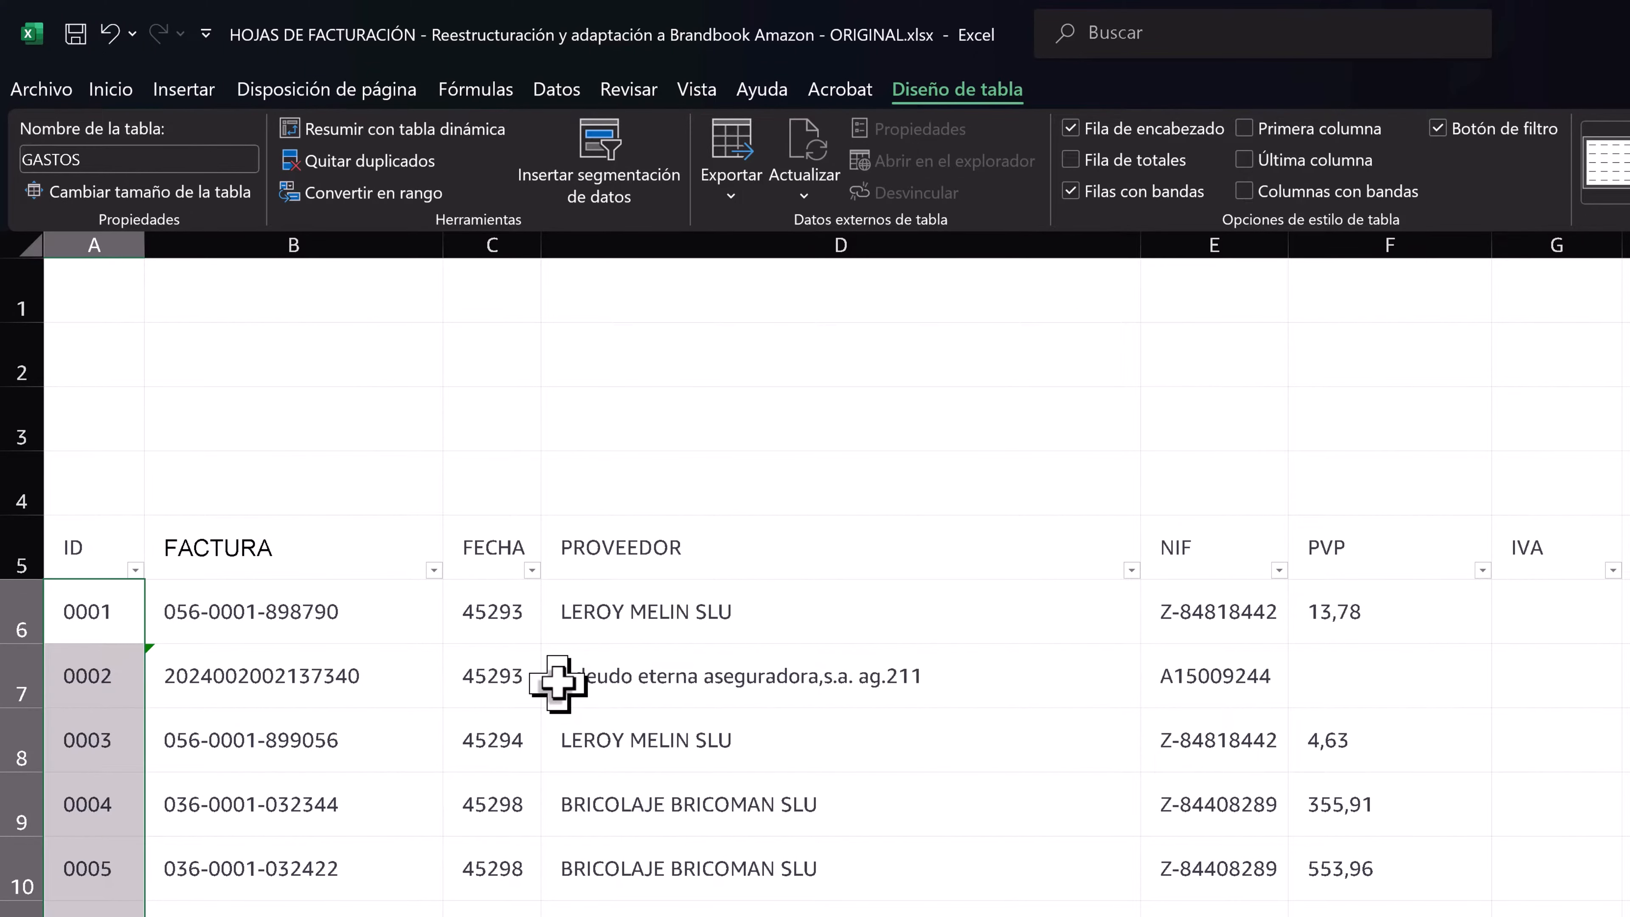
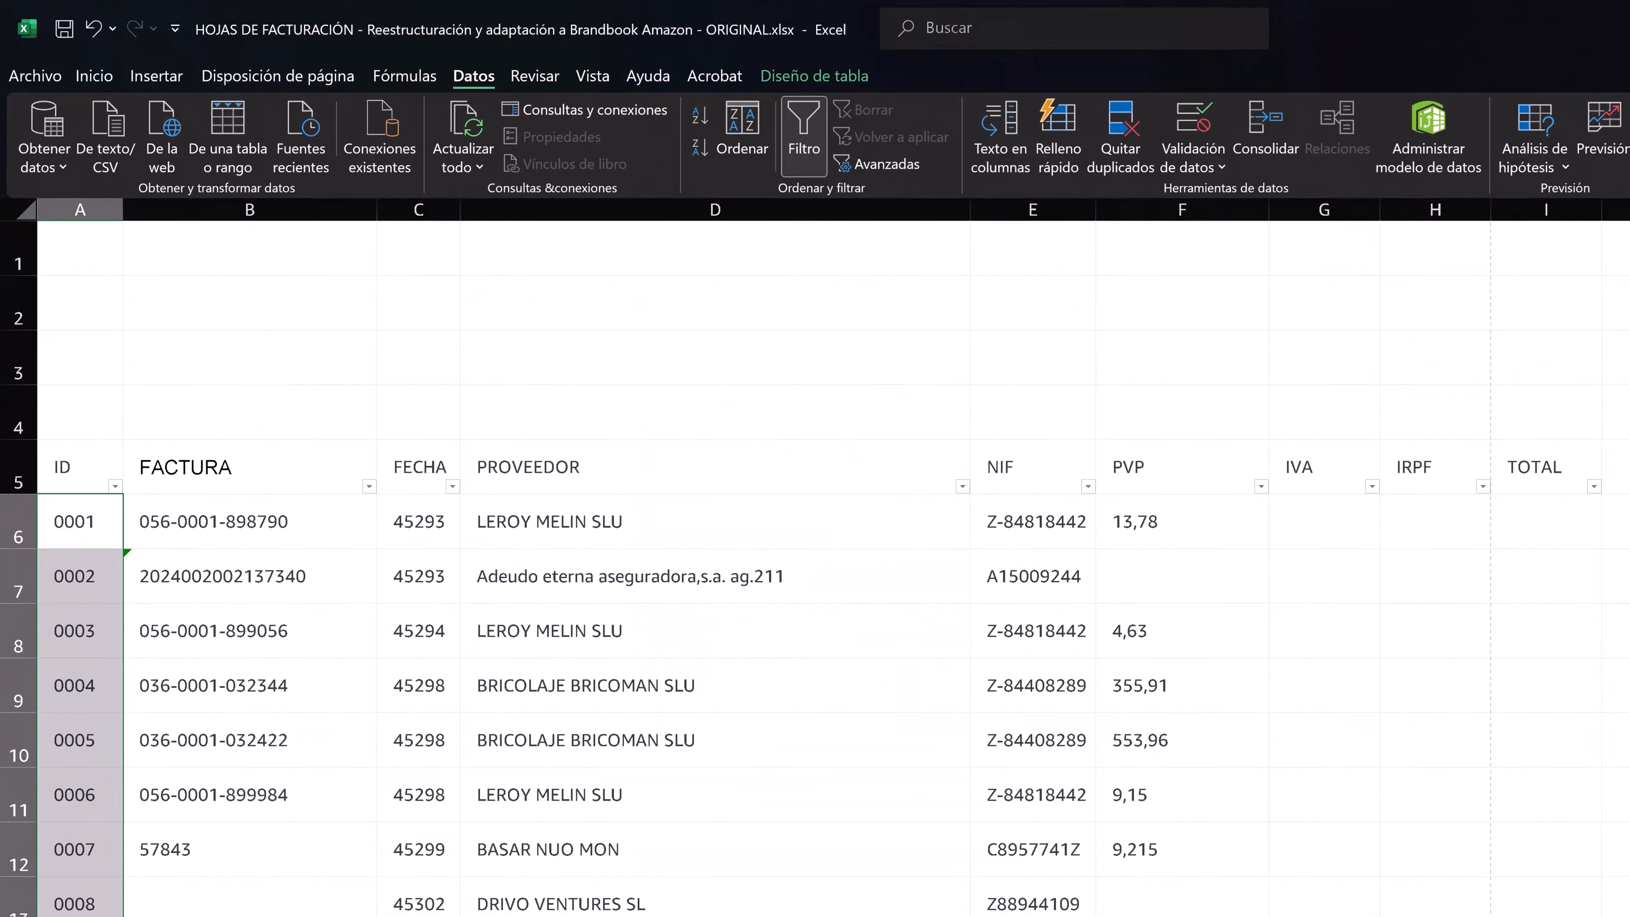
- Test the ID column's data validation by entering 93 in cell A98 and replacing it with a disallowed value, cancelling the entry
scroll(585, 571, "down", 20)
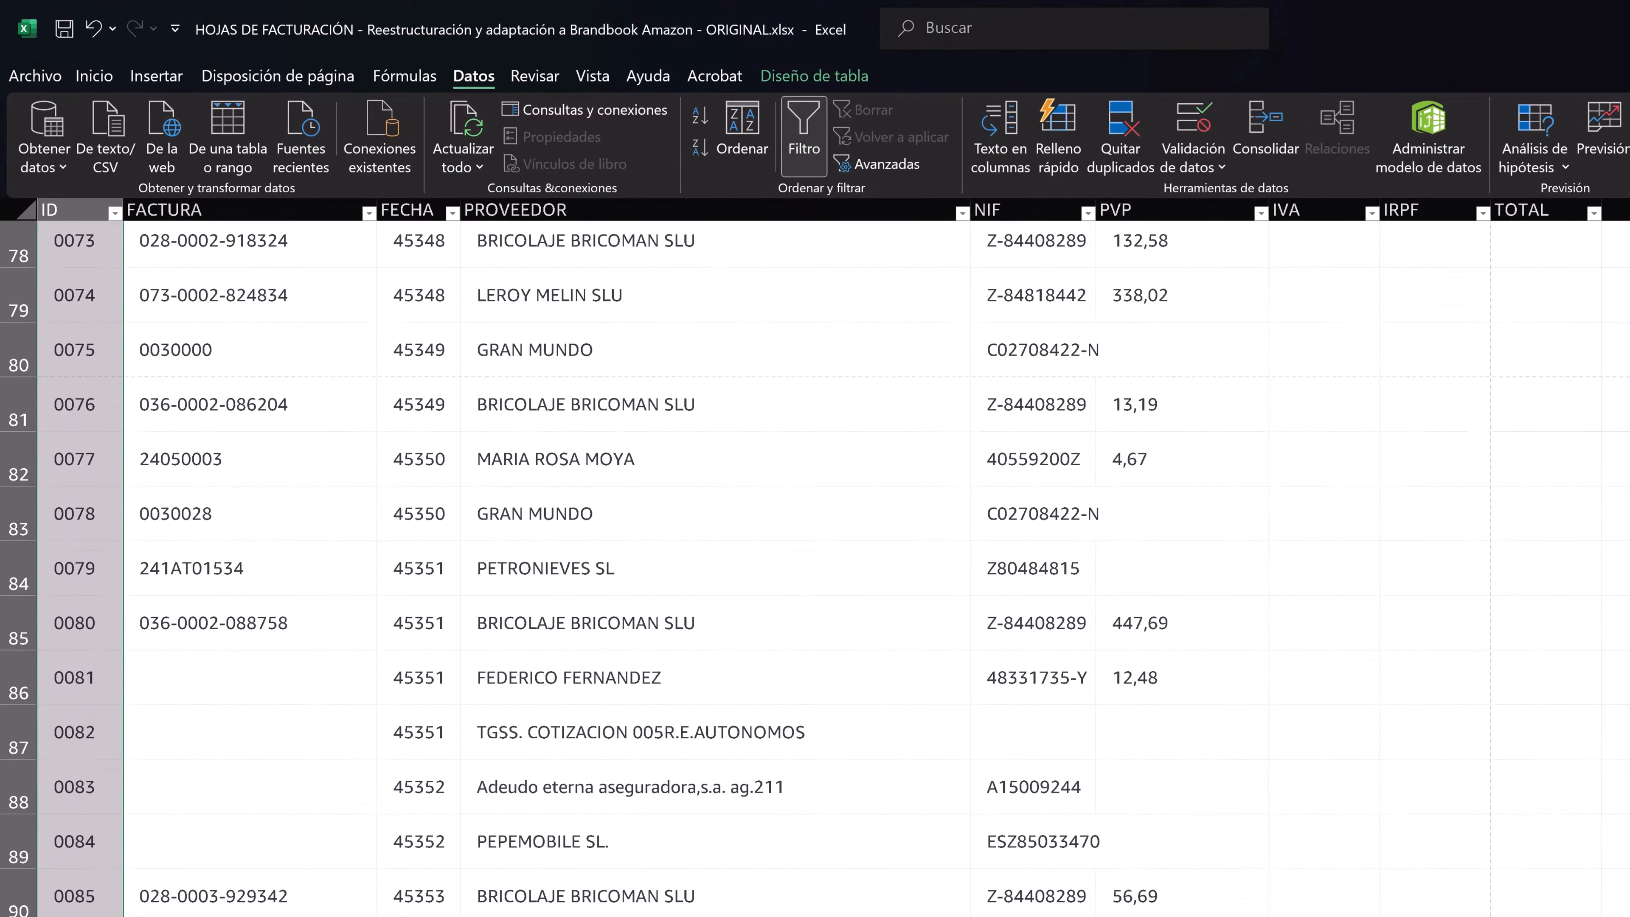
scroll(585, 571, "down", 1)
left_click(99, 678)
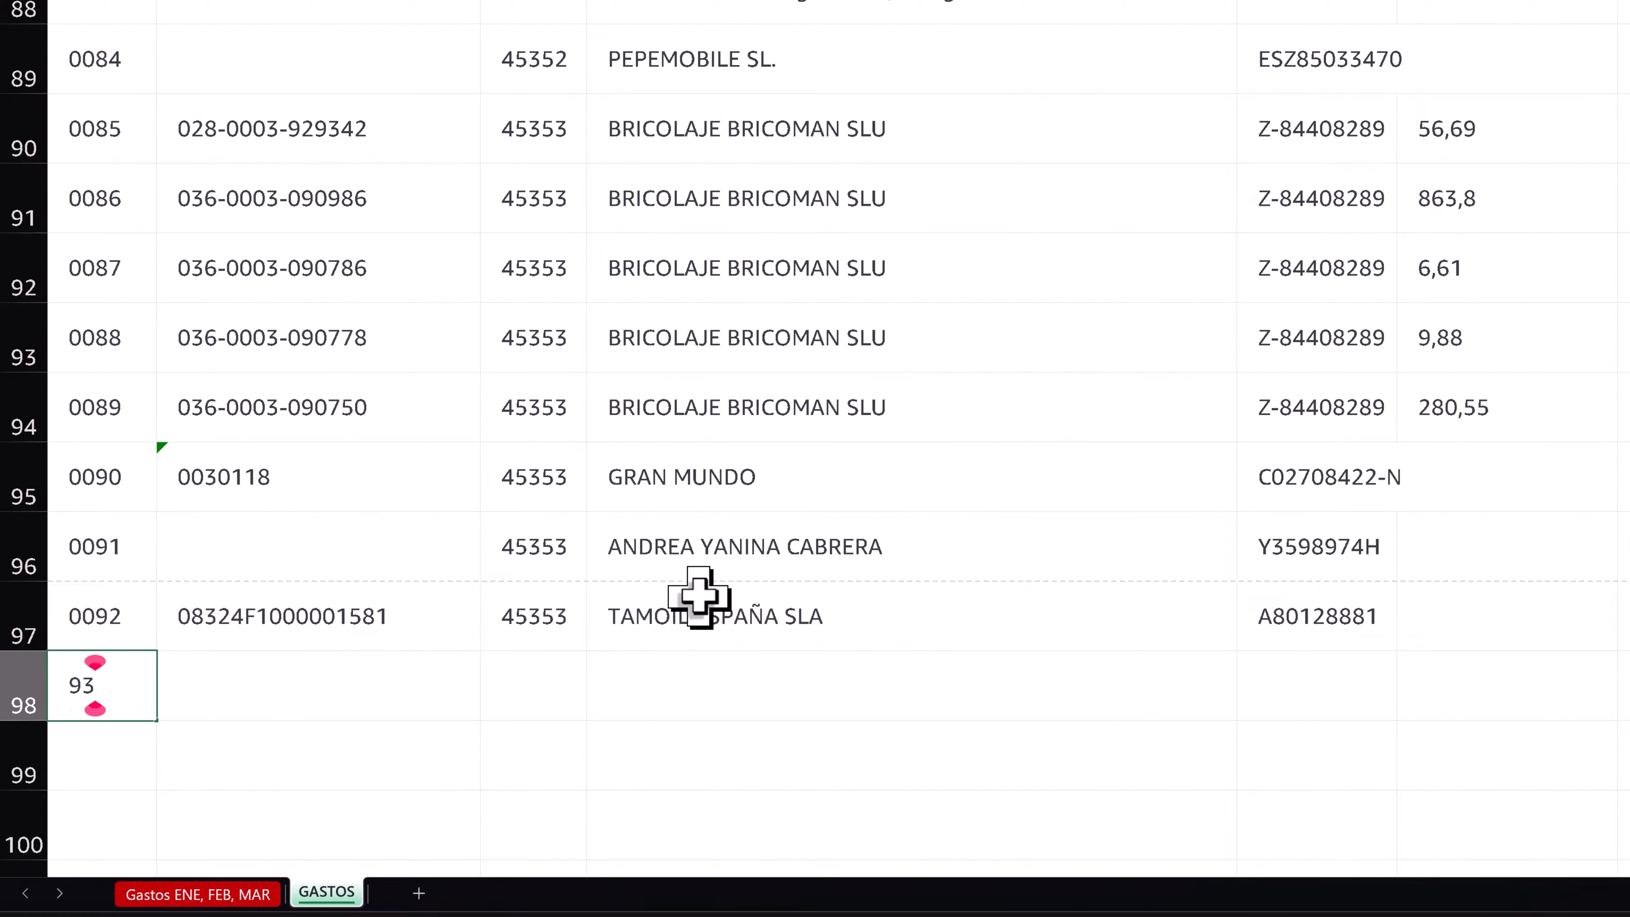
key("Return")
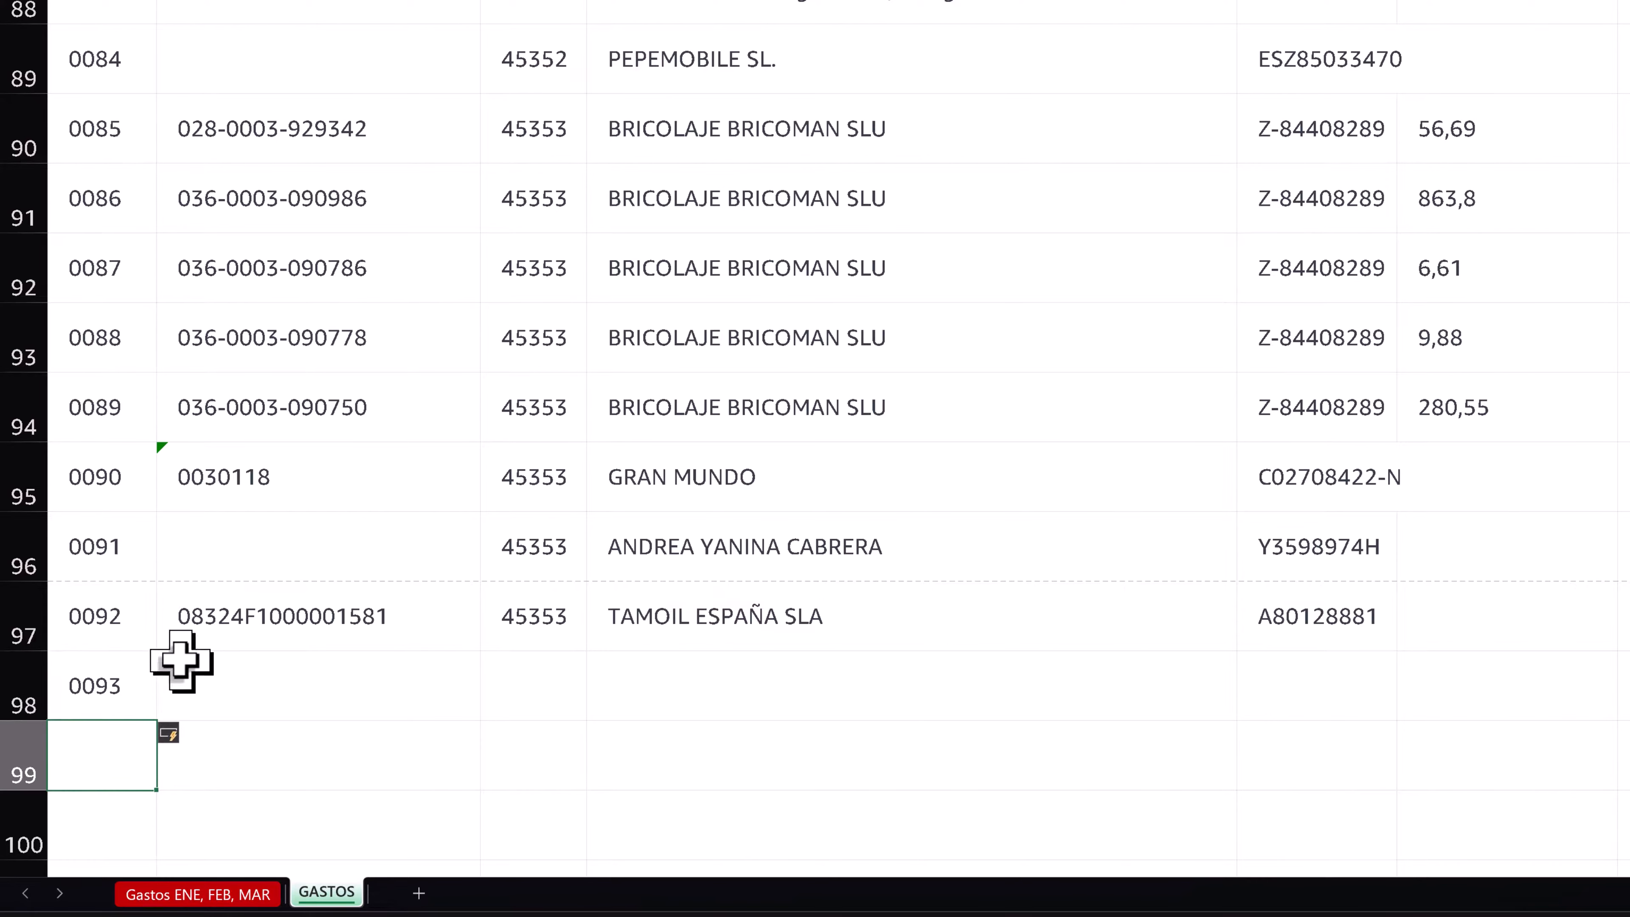
left_click(120, 680)
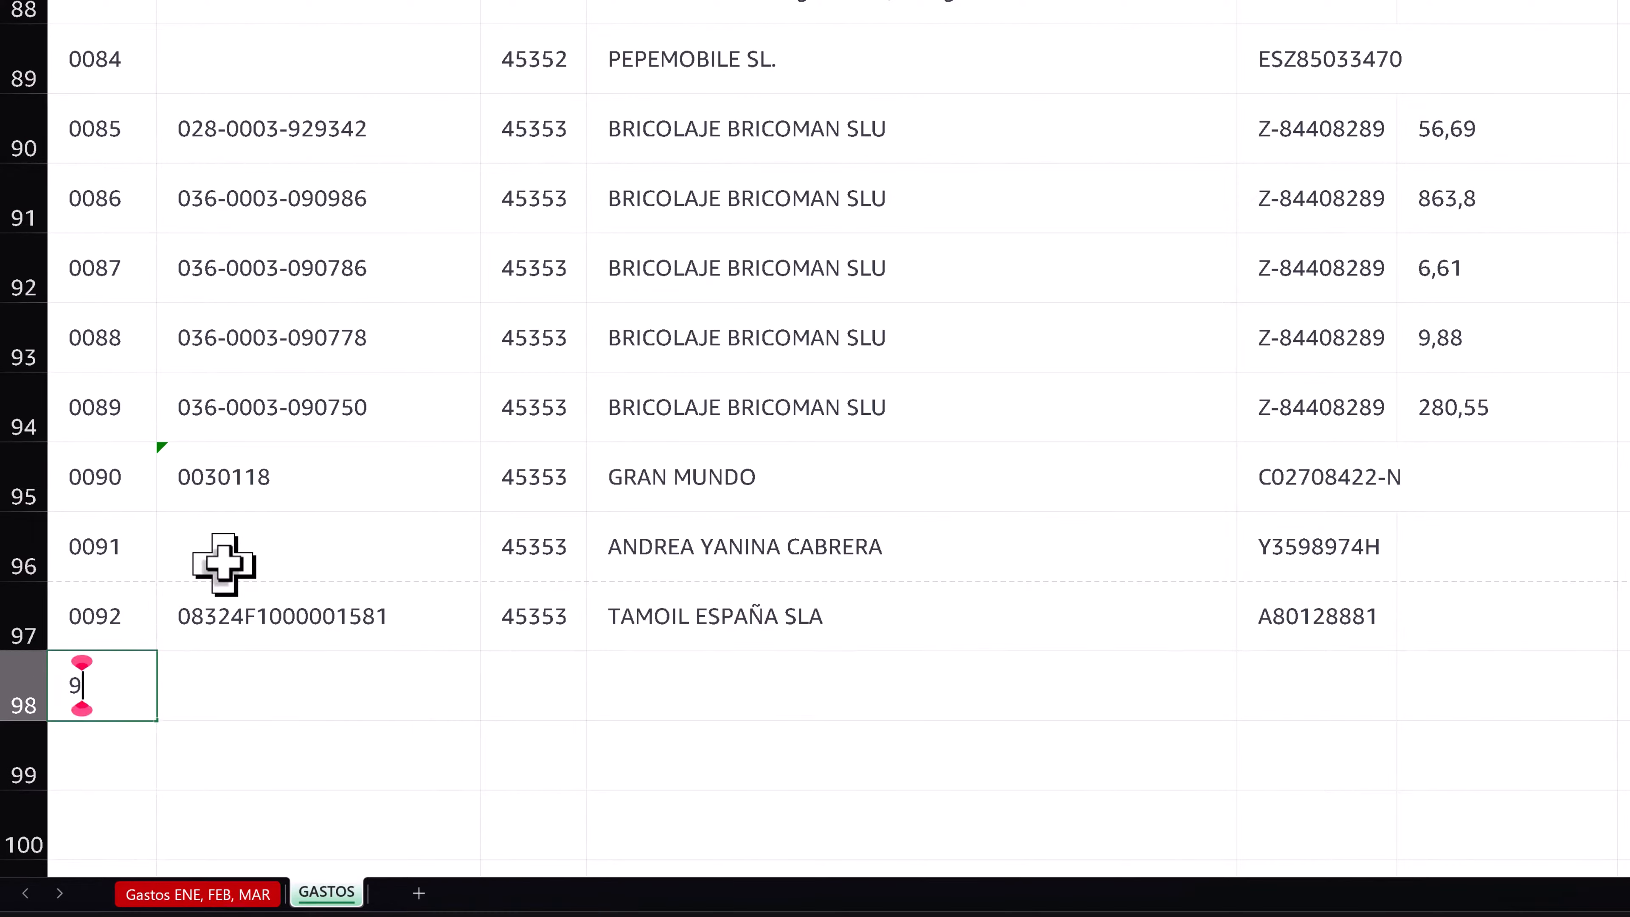
key("Return")
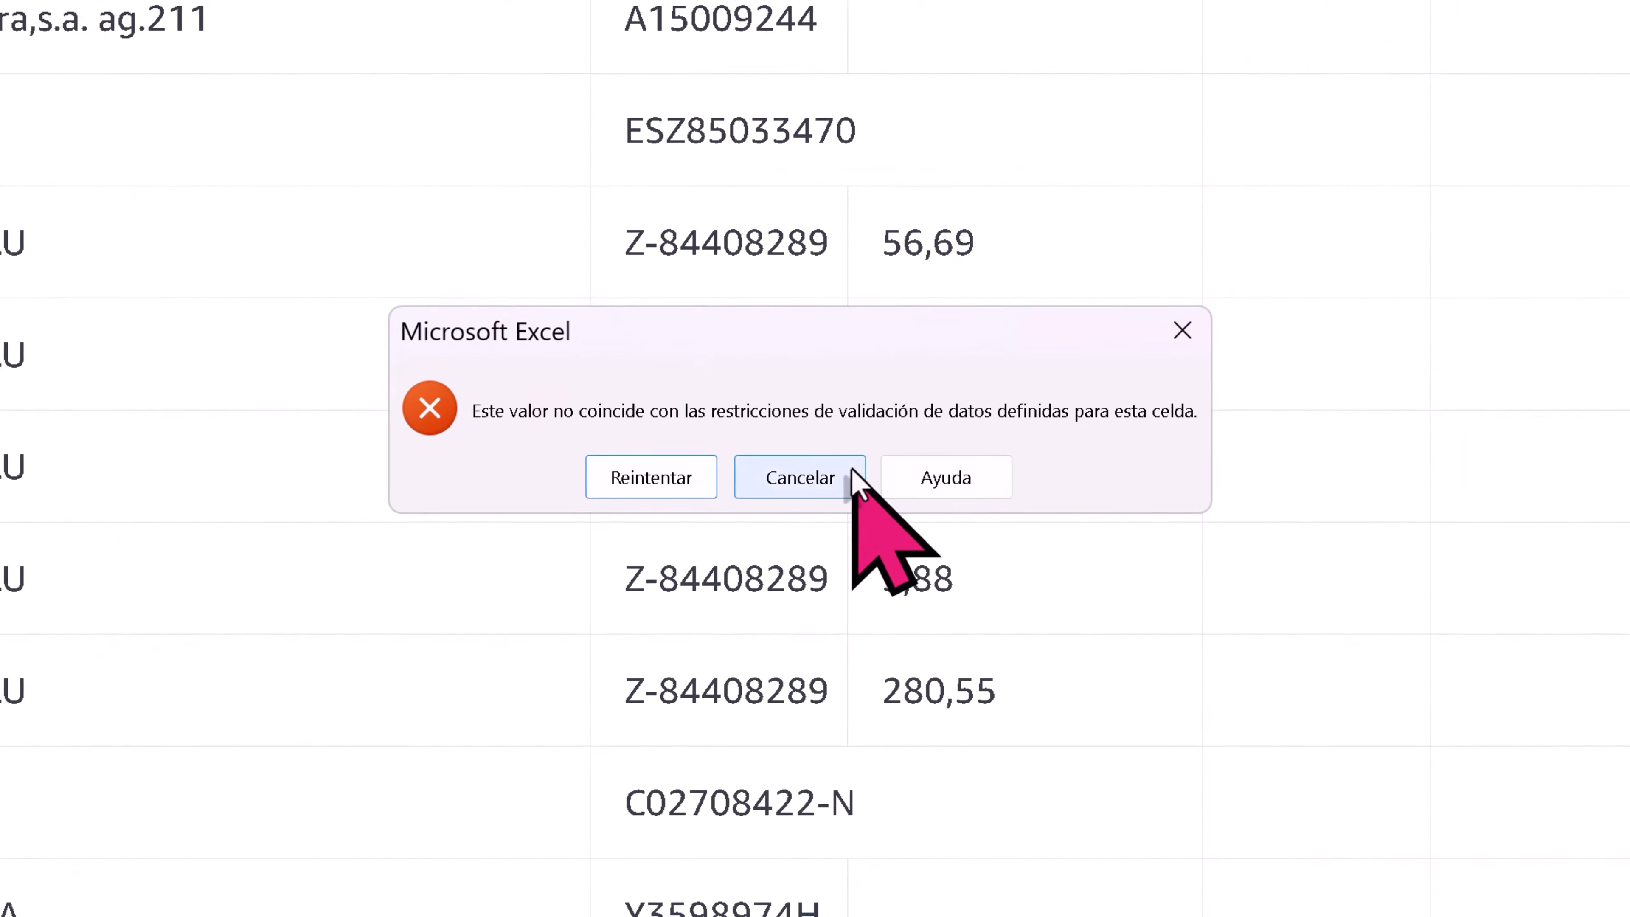
left_click(851, 475)
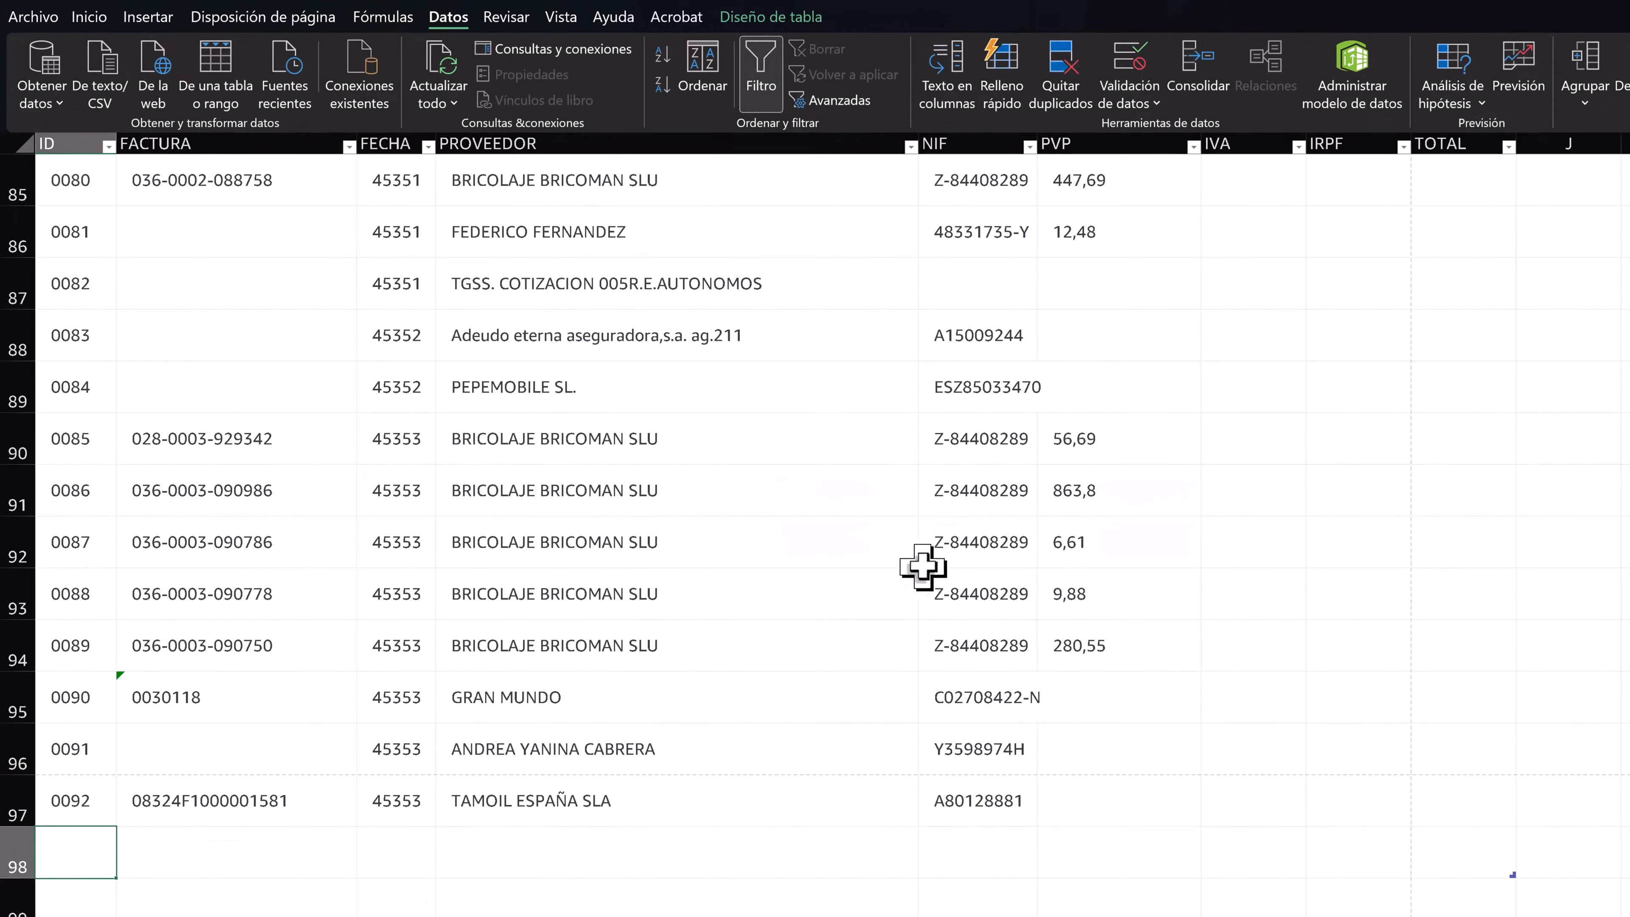
- Start a duplicate-values conditional formatting rule on the table's ID values, using a custom format
scroll(815, 532, "up", 20)
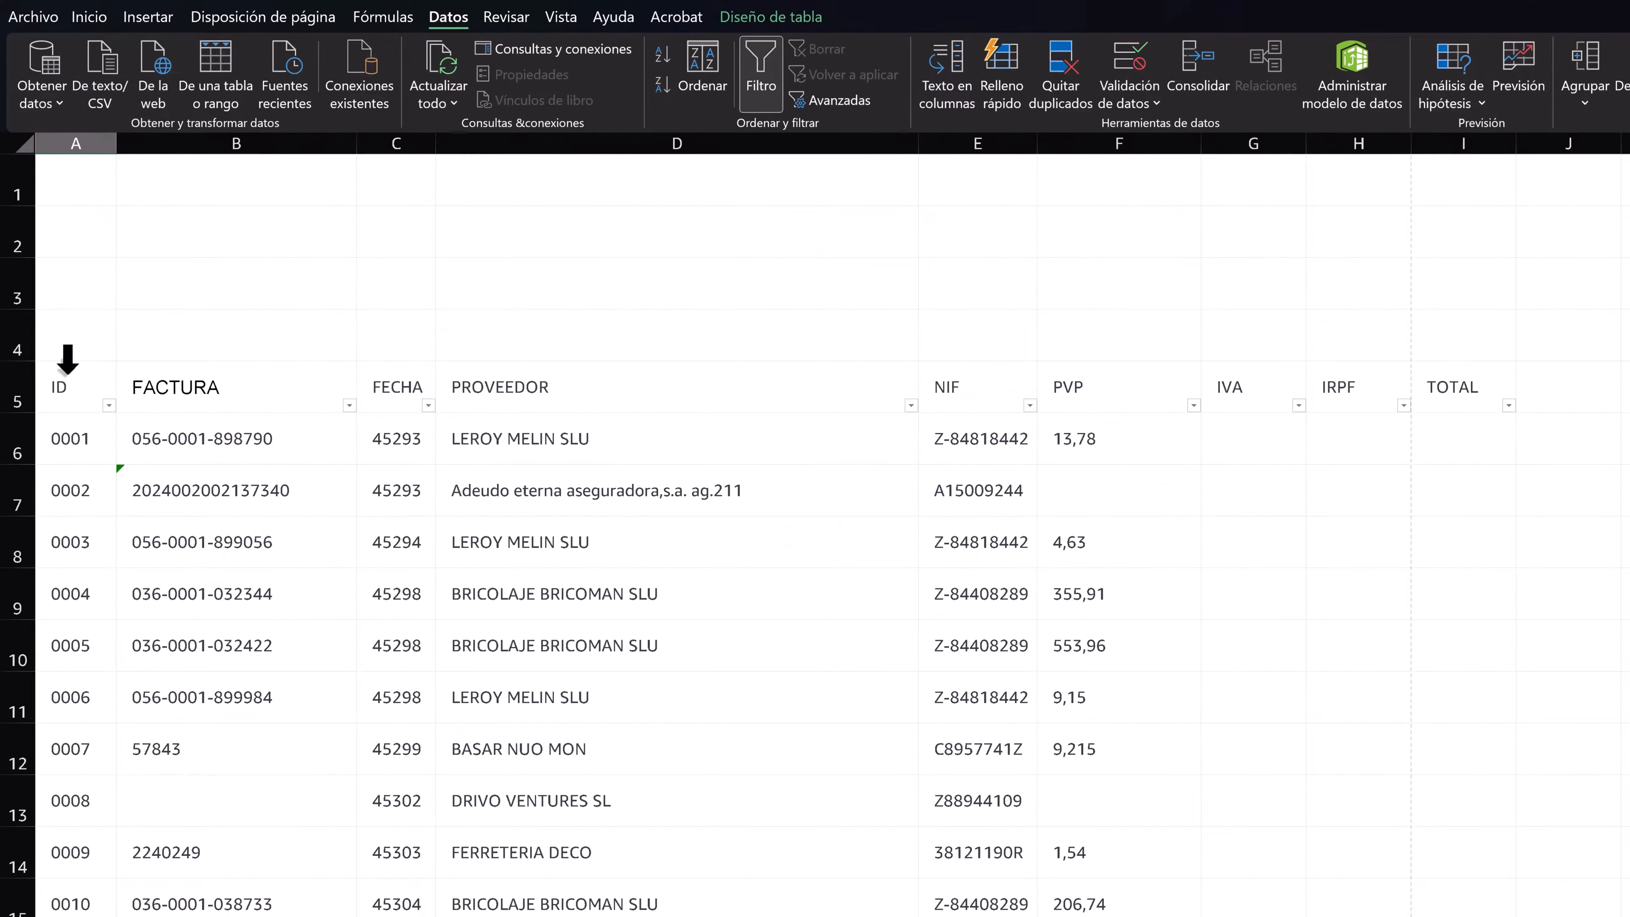
left_click(67, 360)
left_click(98, 16)
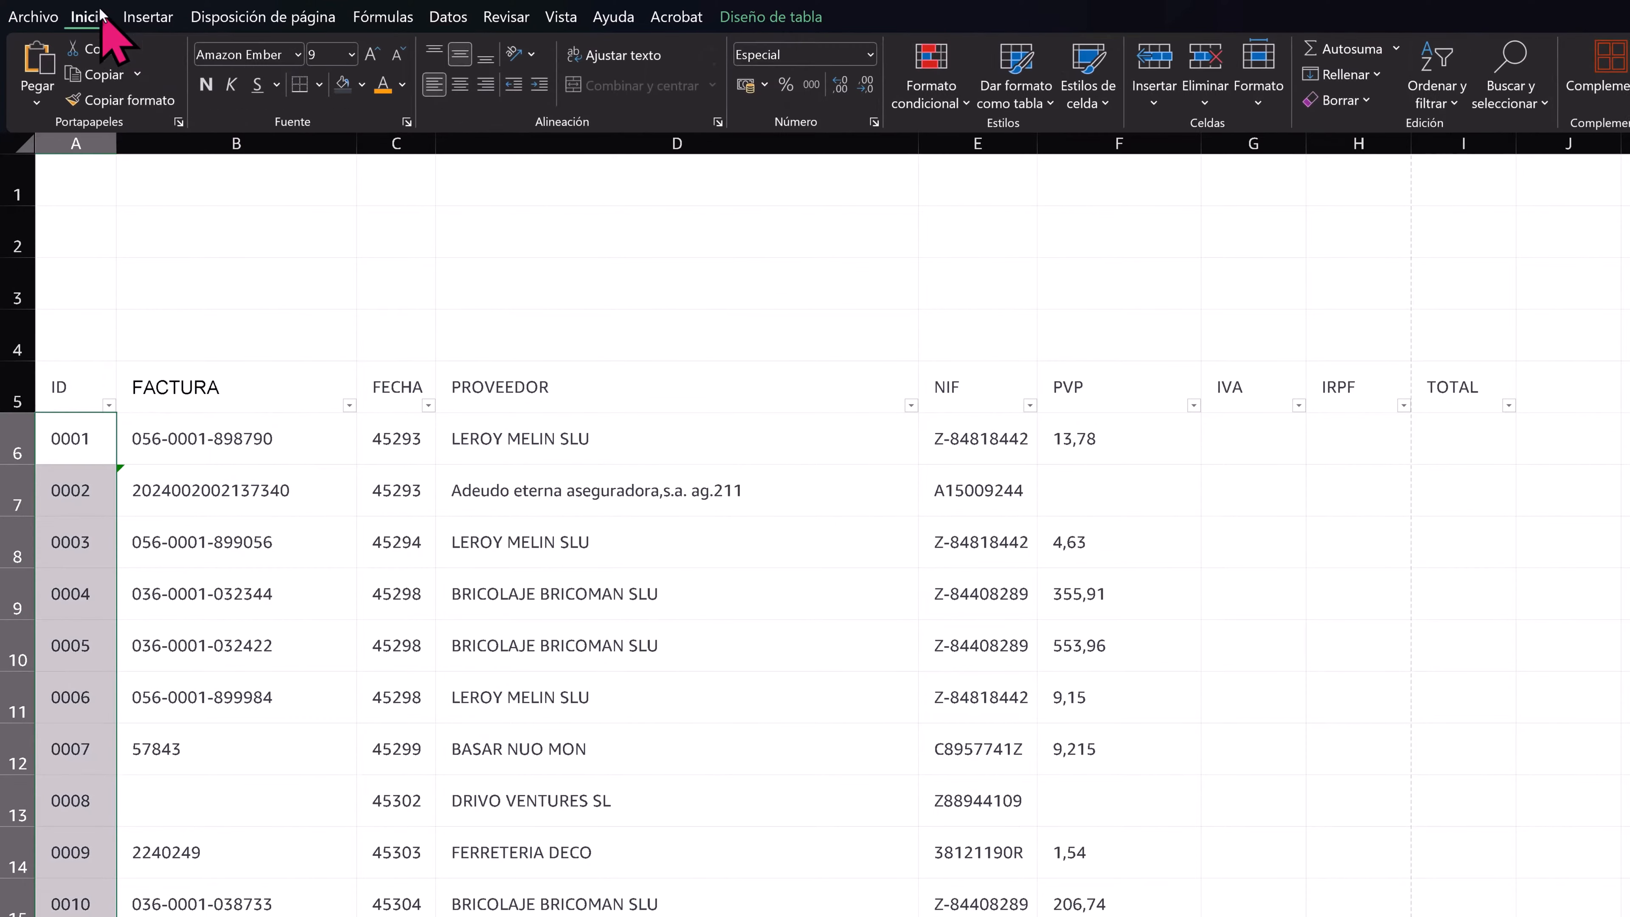
left_click(931, 76)
mouse_move(1000, 137)
left_click(1264, 399)
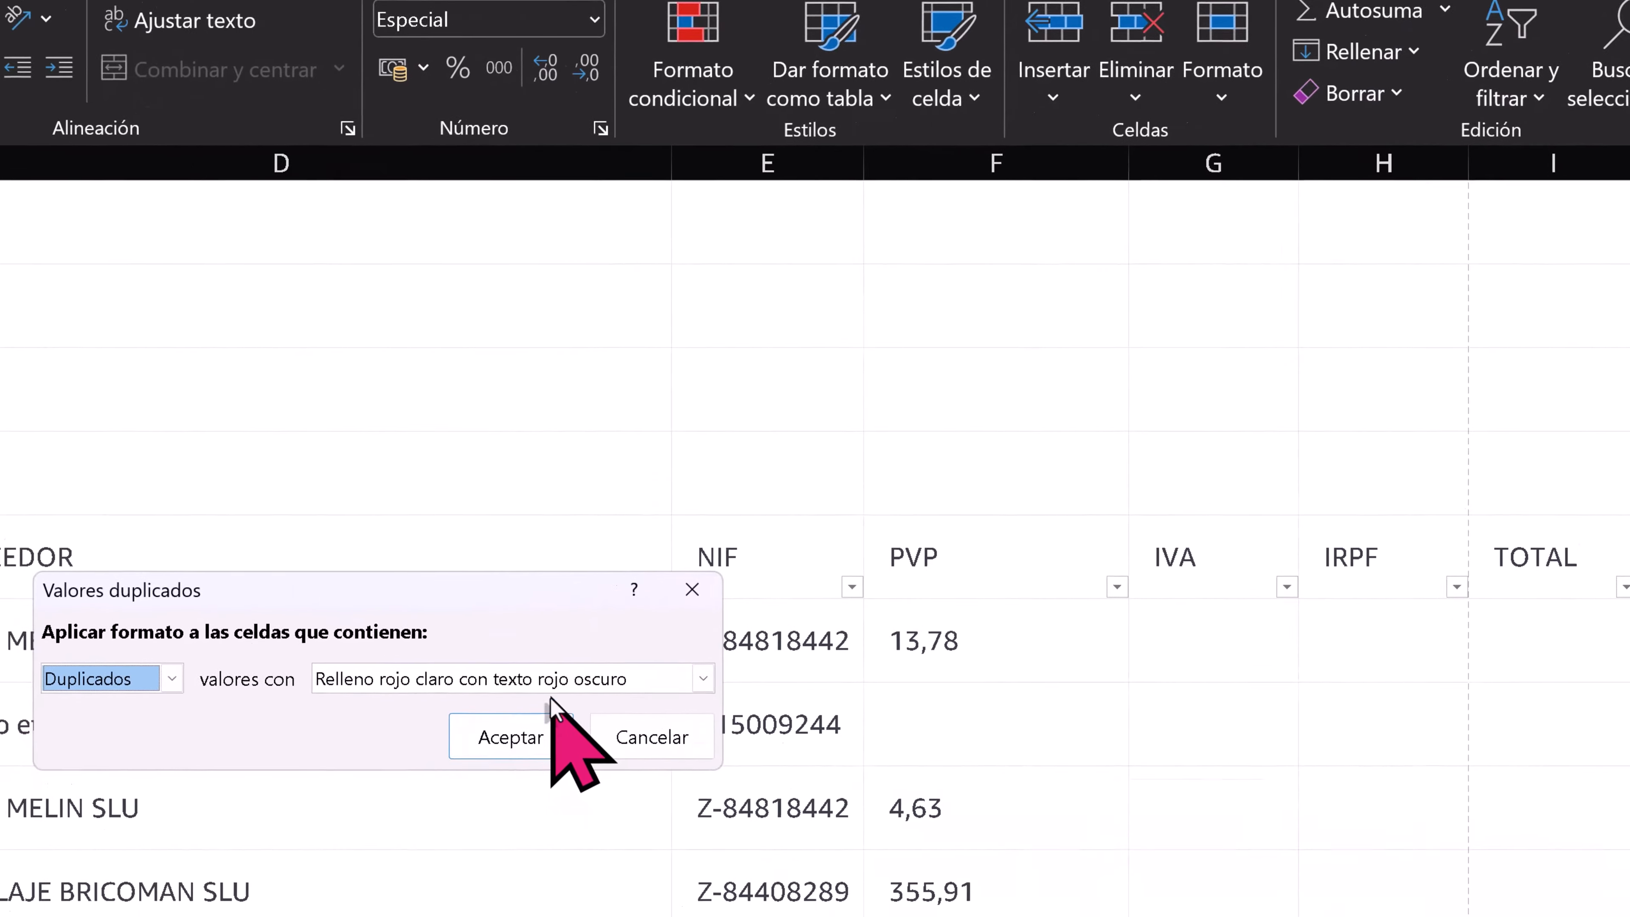
left_click(837, 463)
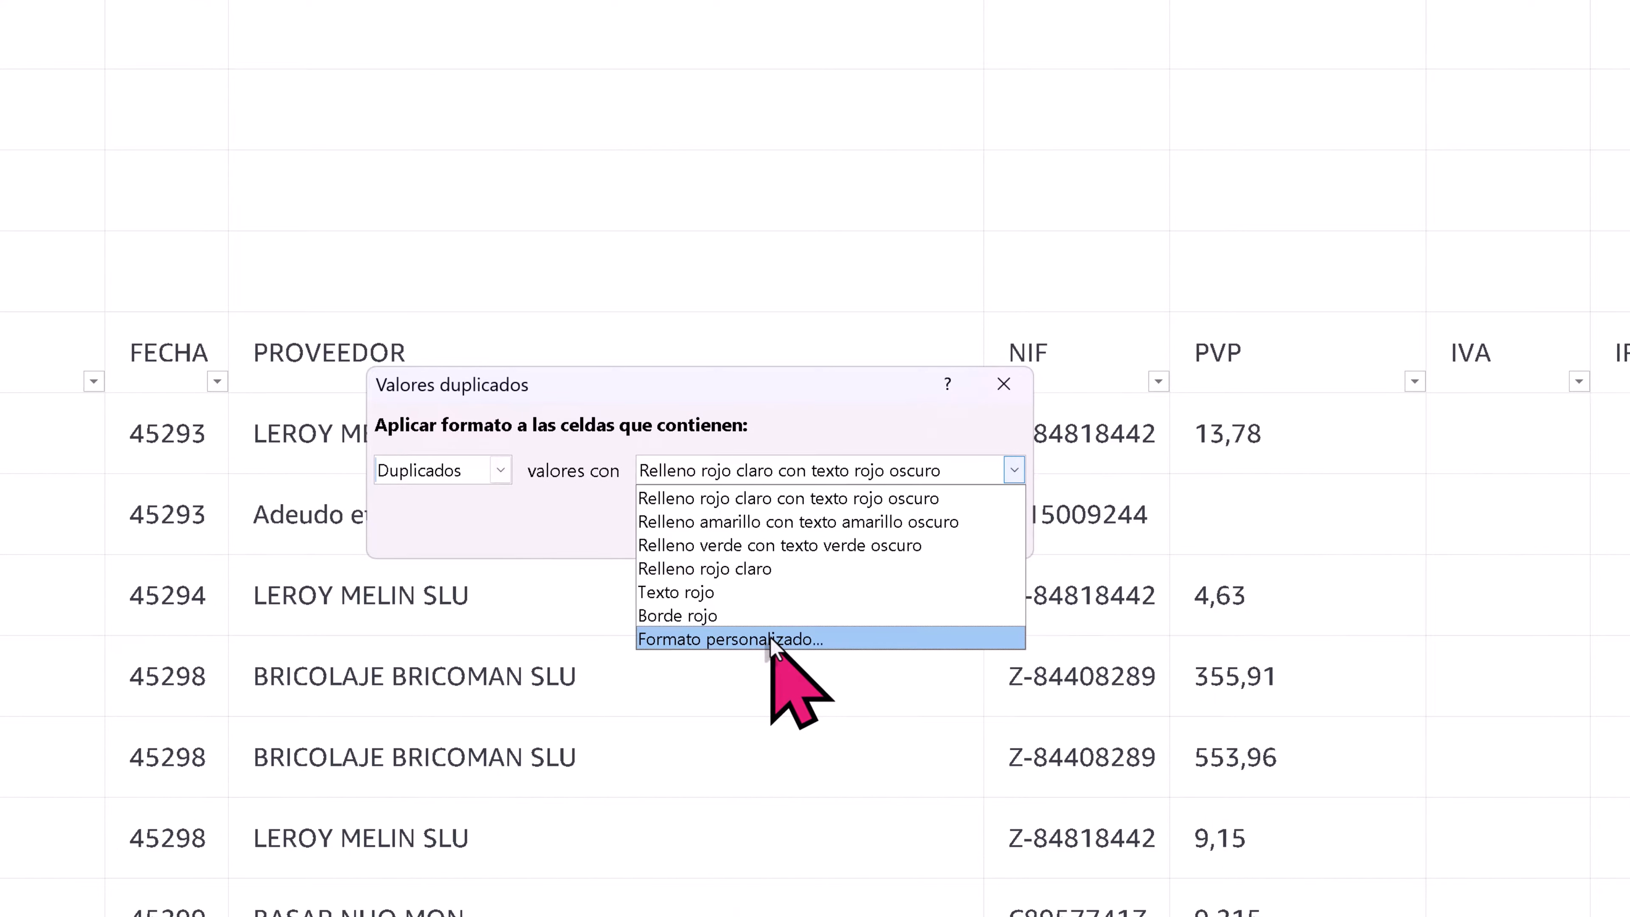
left_click(773, 639)
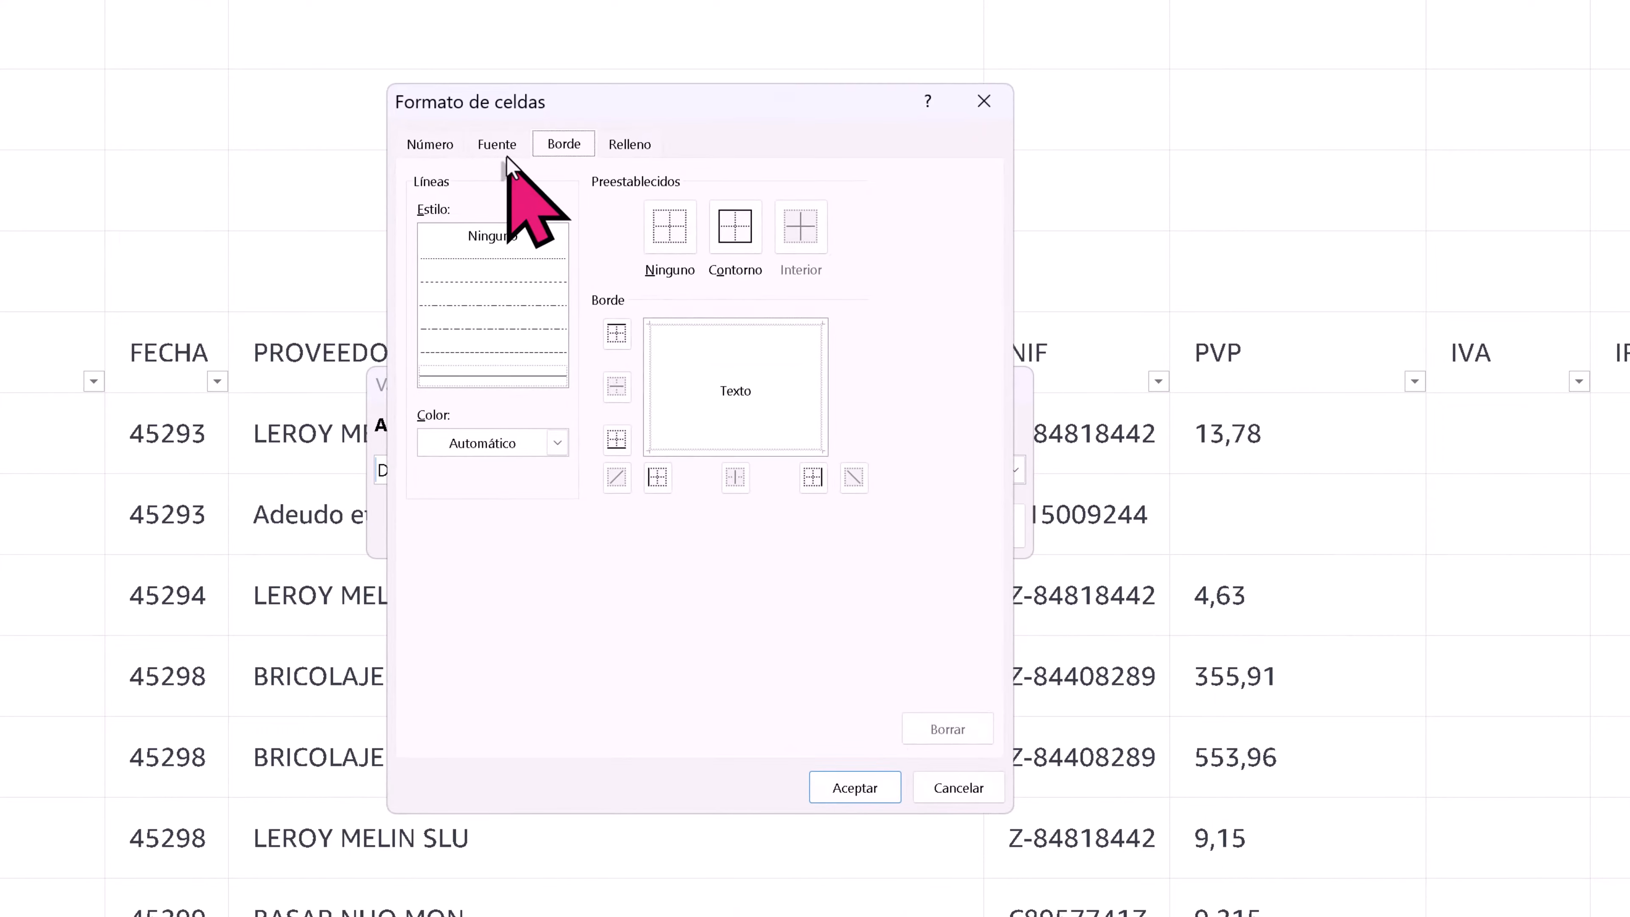
- Give the duplicate-values rule a dark red fill with a white font and apply it to the ID values
left_click(627, 144)
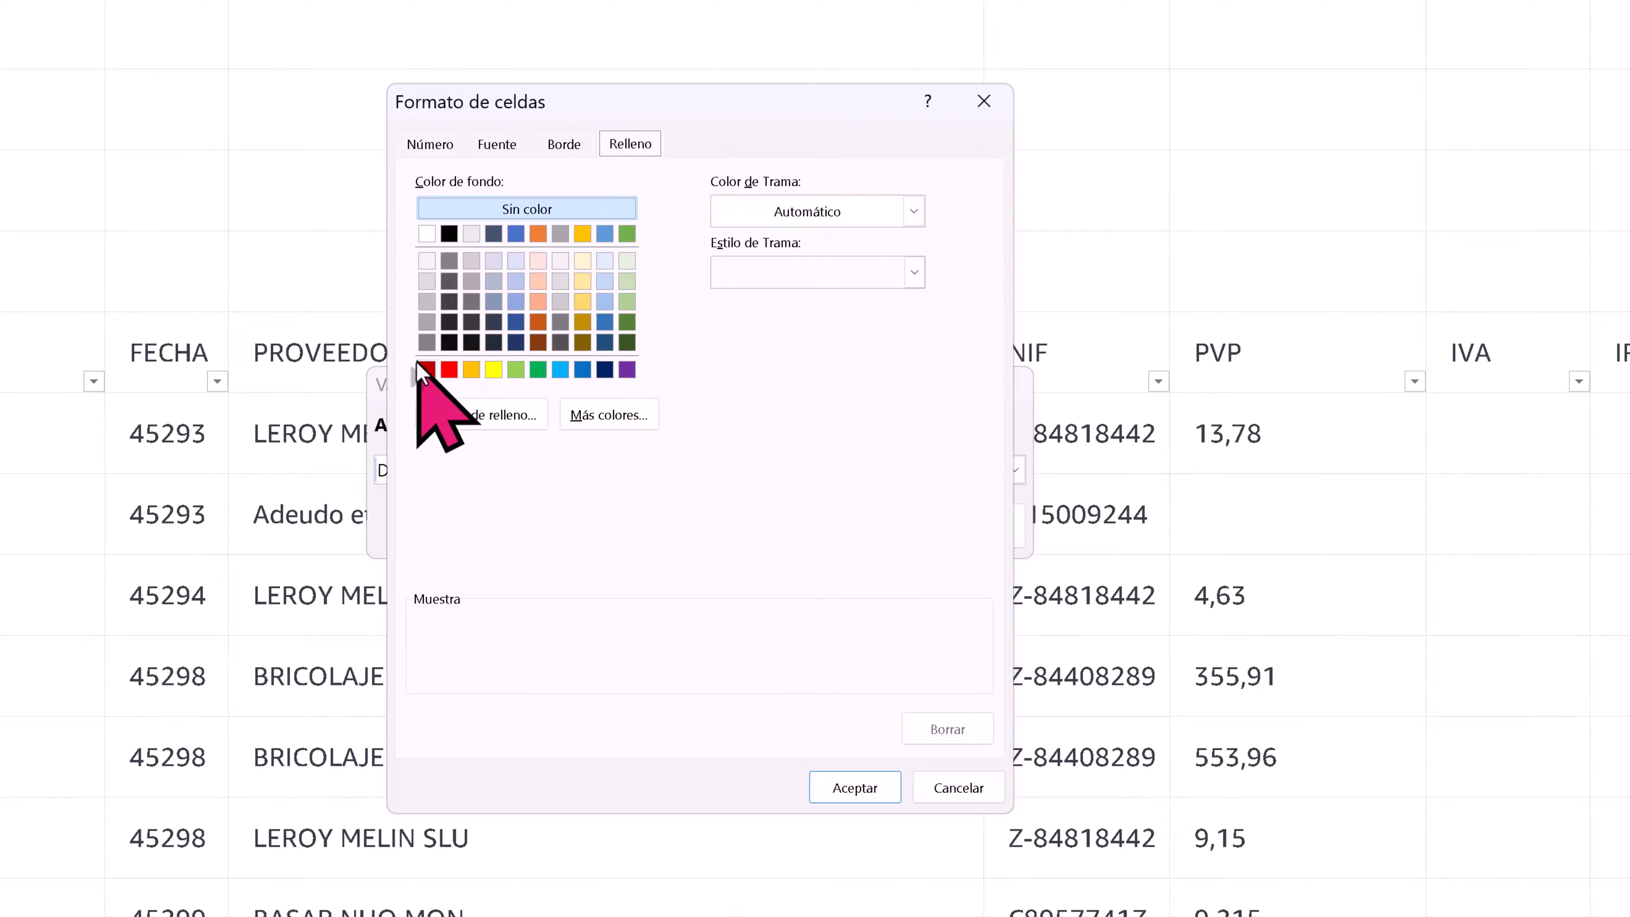
left_click(427, 370)
left_click(513, 144)
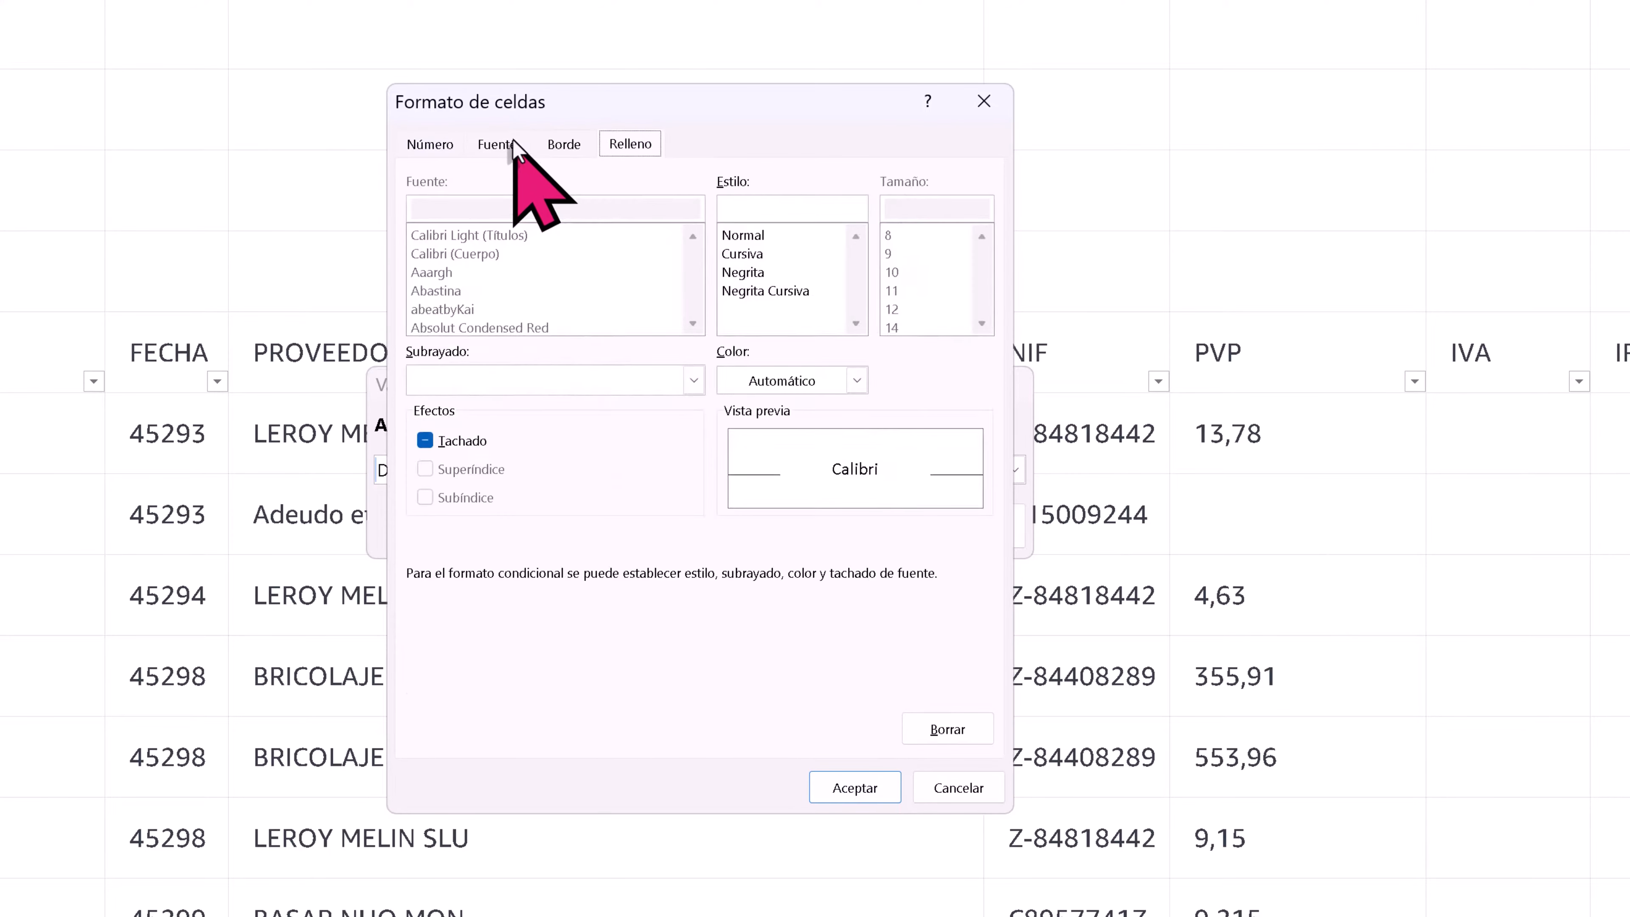
left_click(854, 380)
left_click(730, 503)
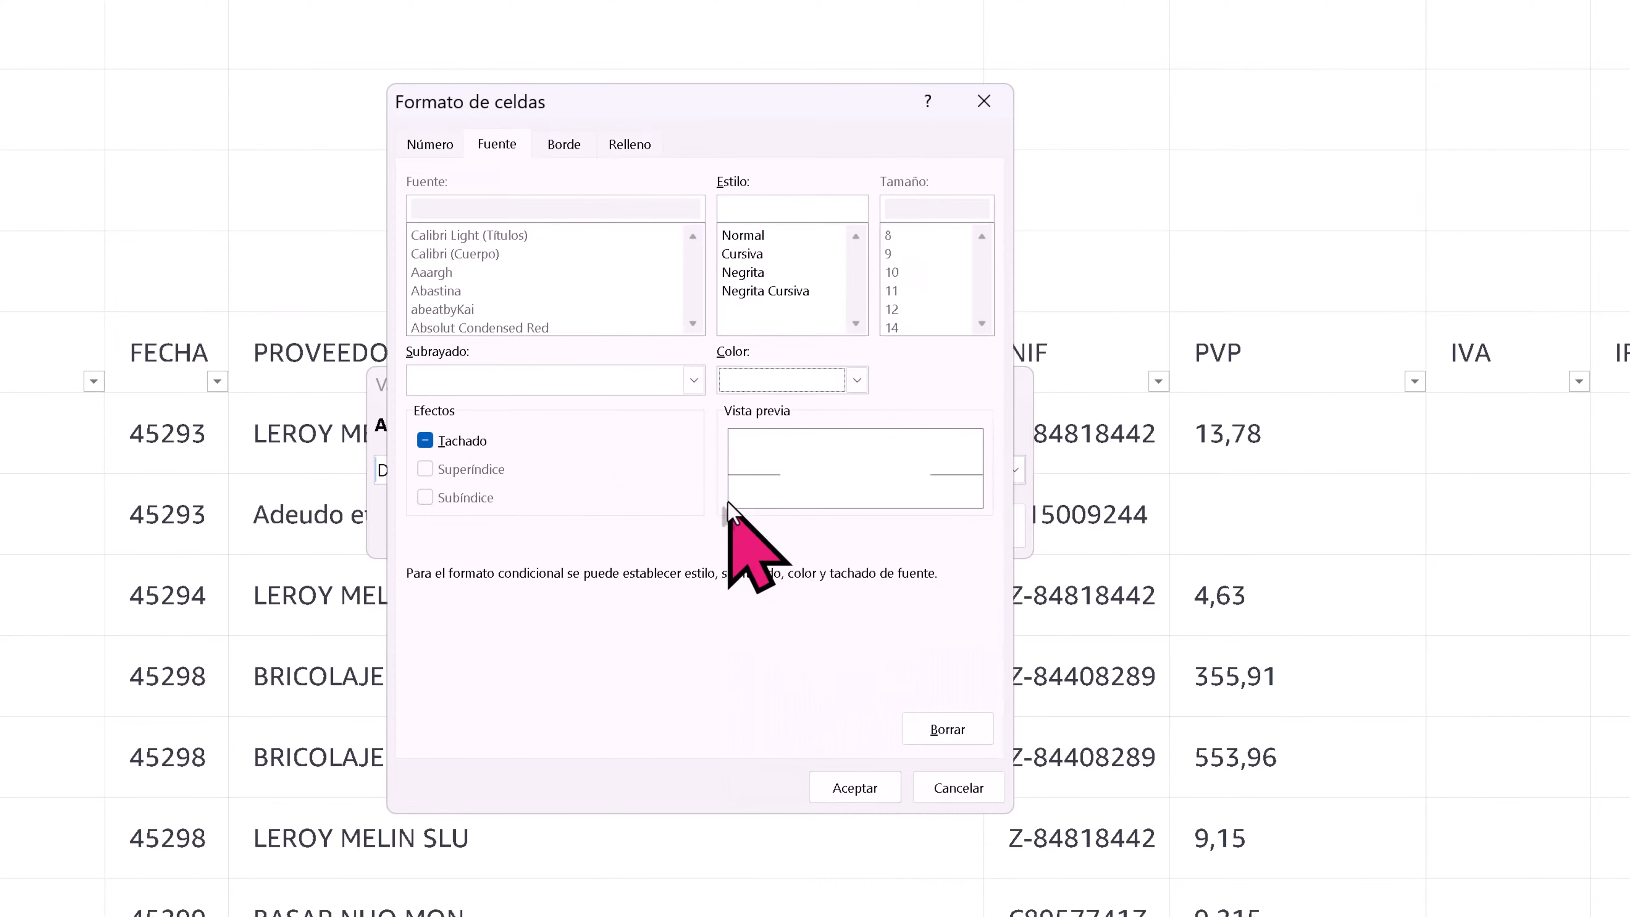
left_click(854, 787)
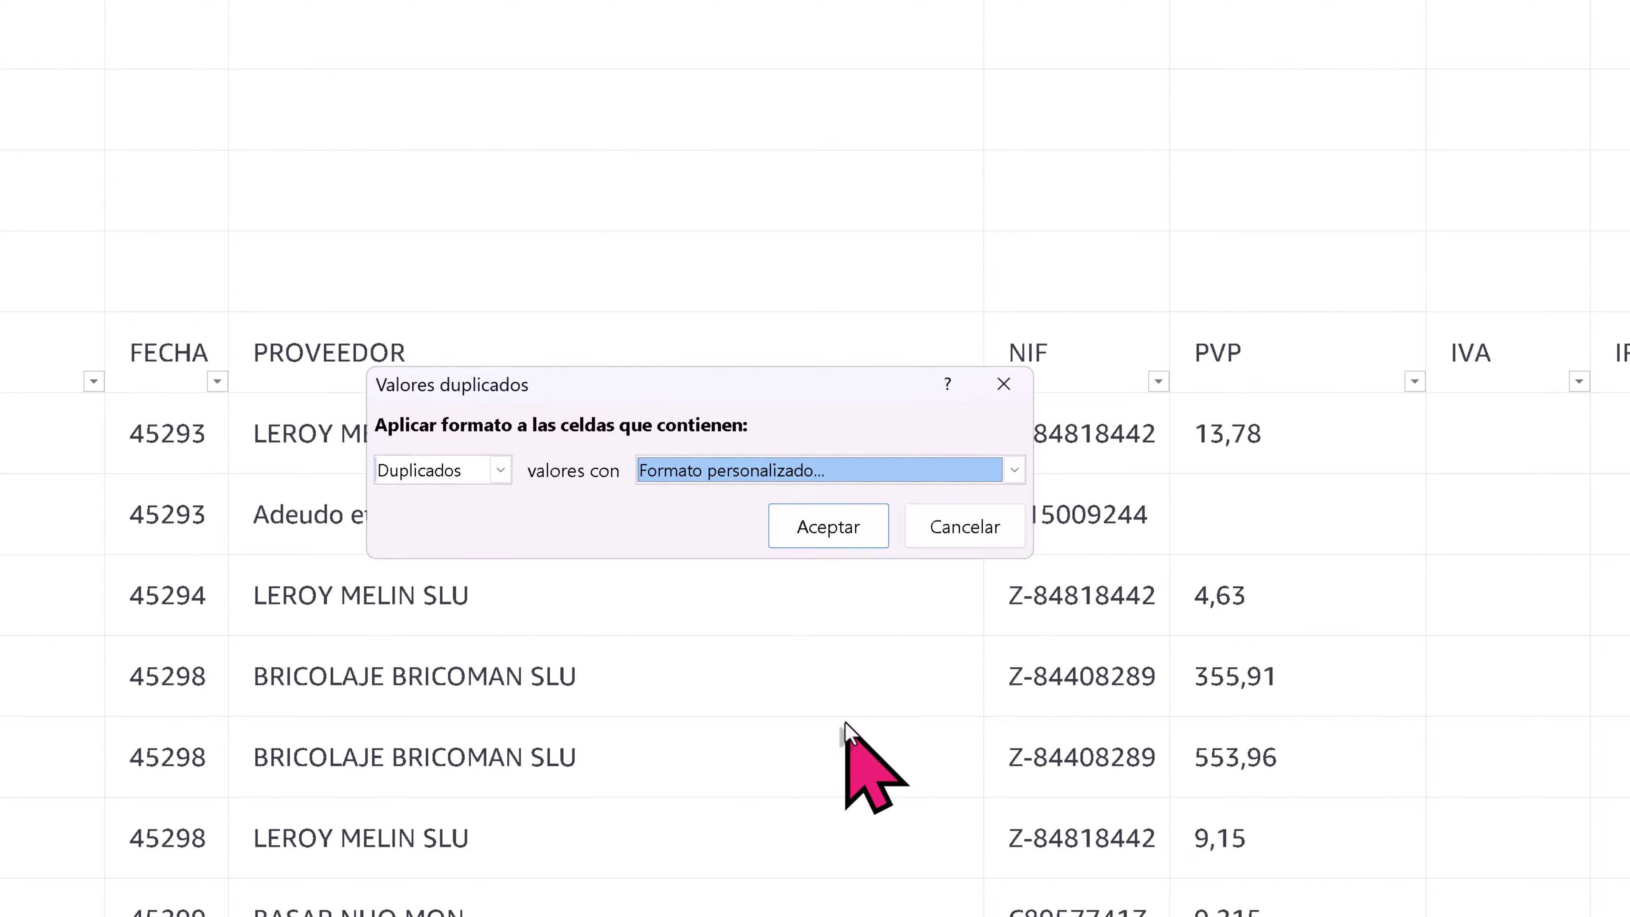
left_click(828, 526)
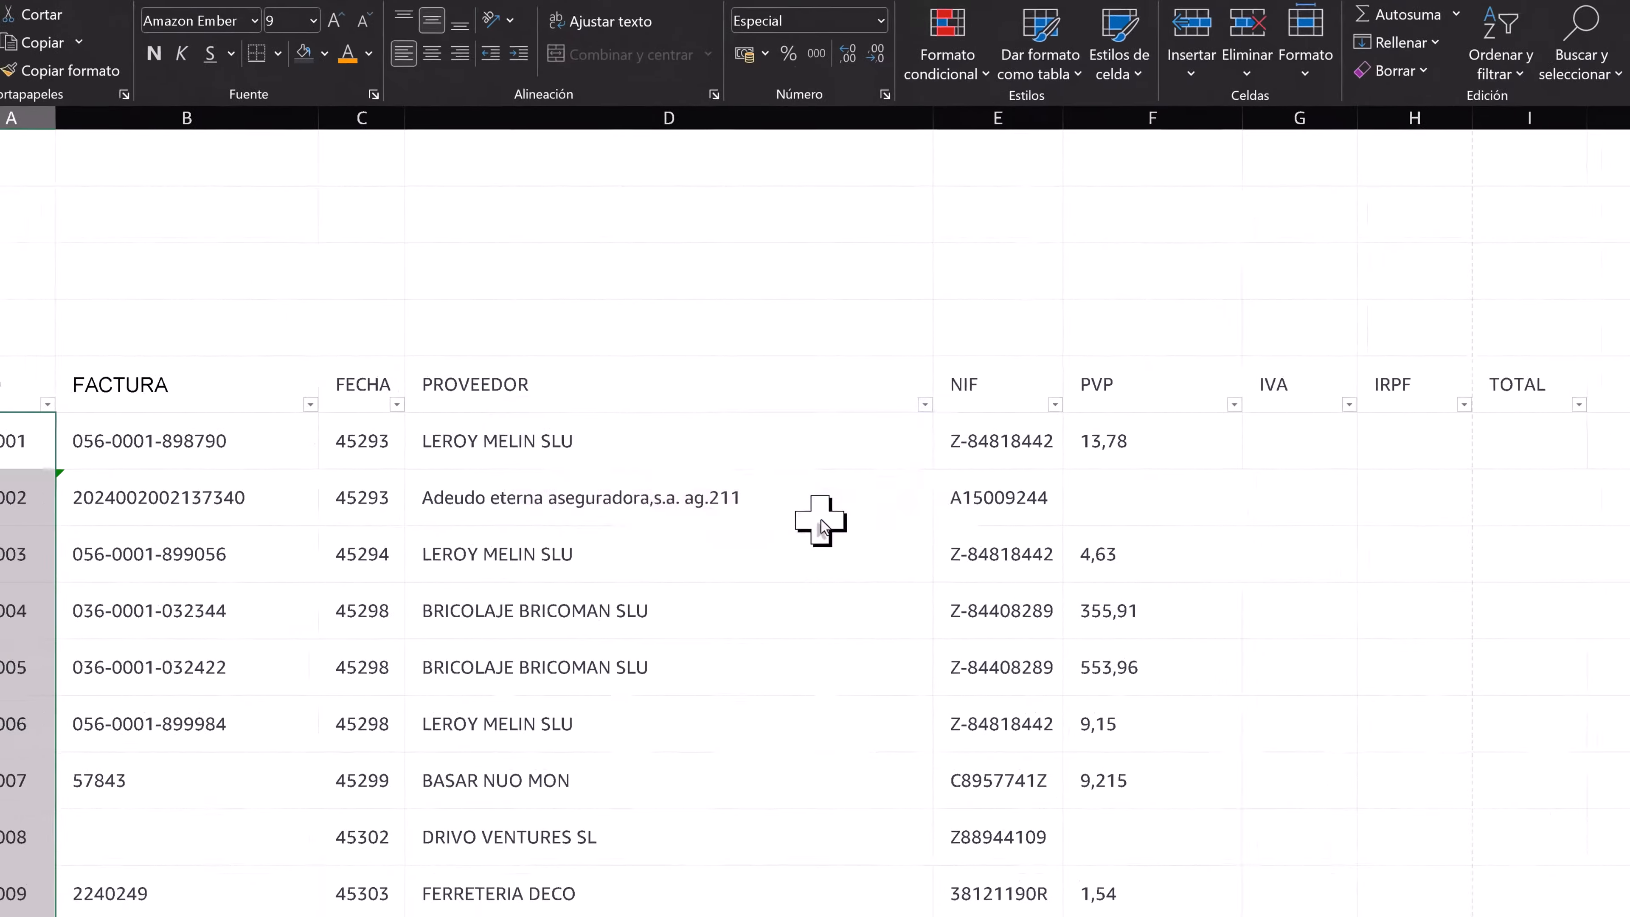
left_click(578, 677)
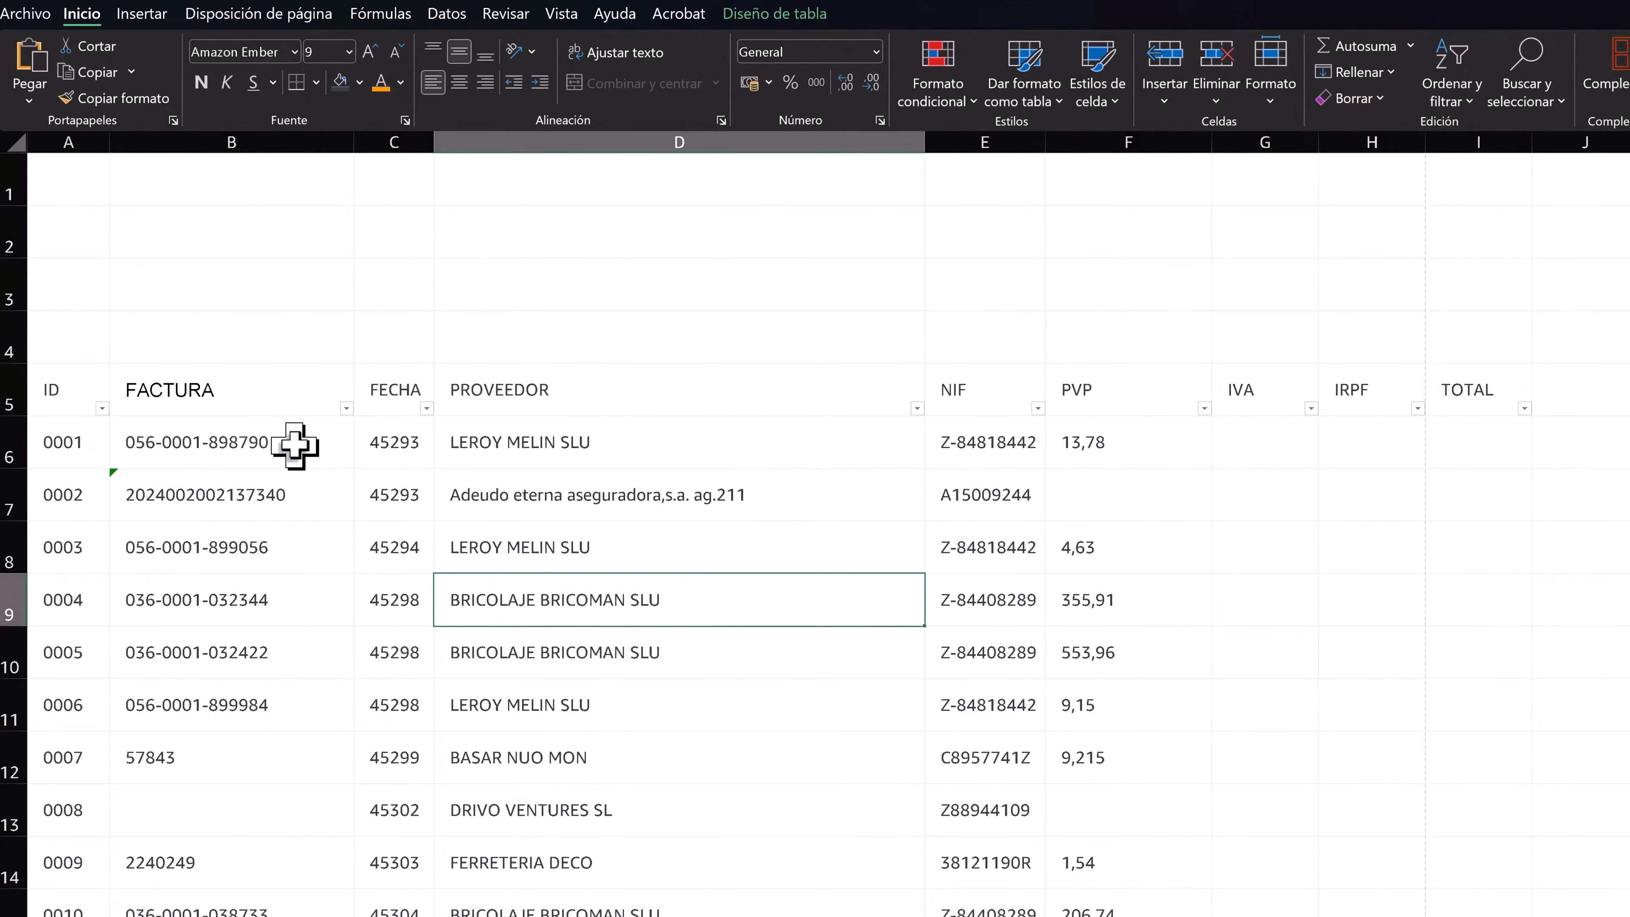
left_click(272, 446)
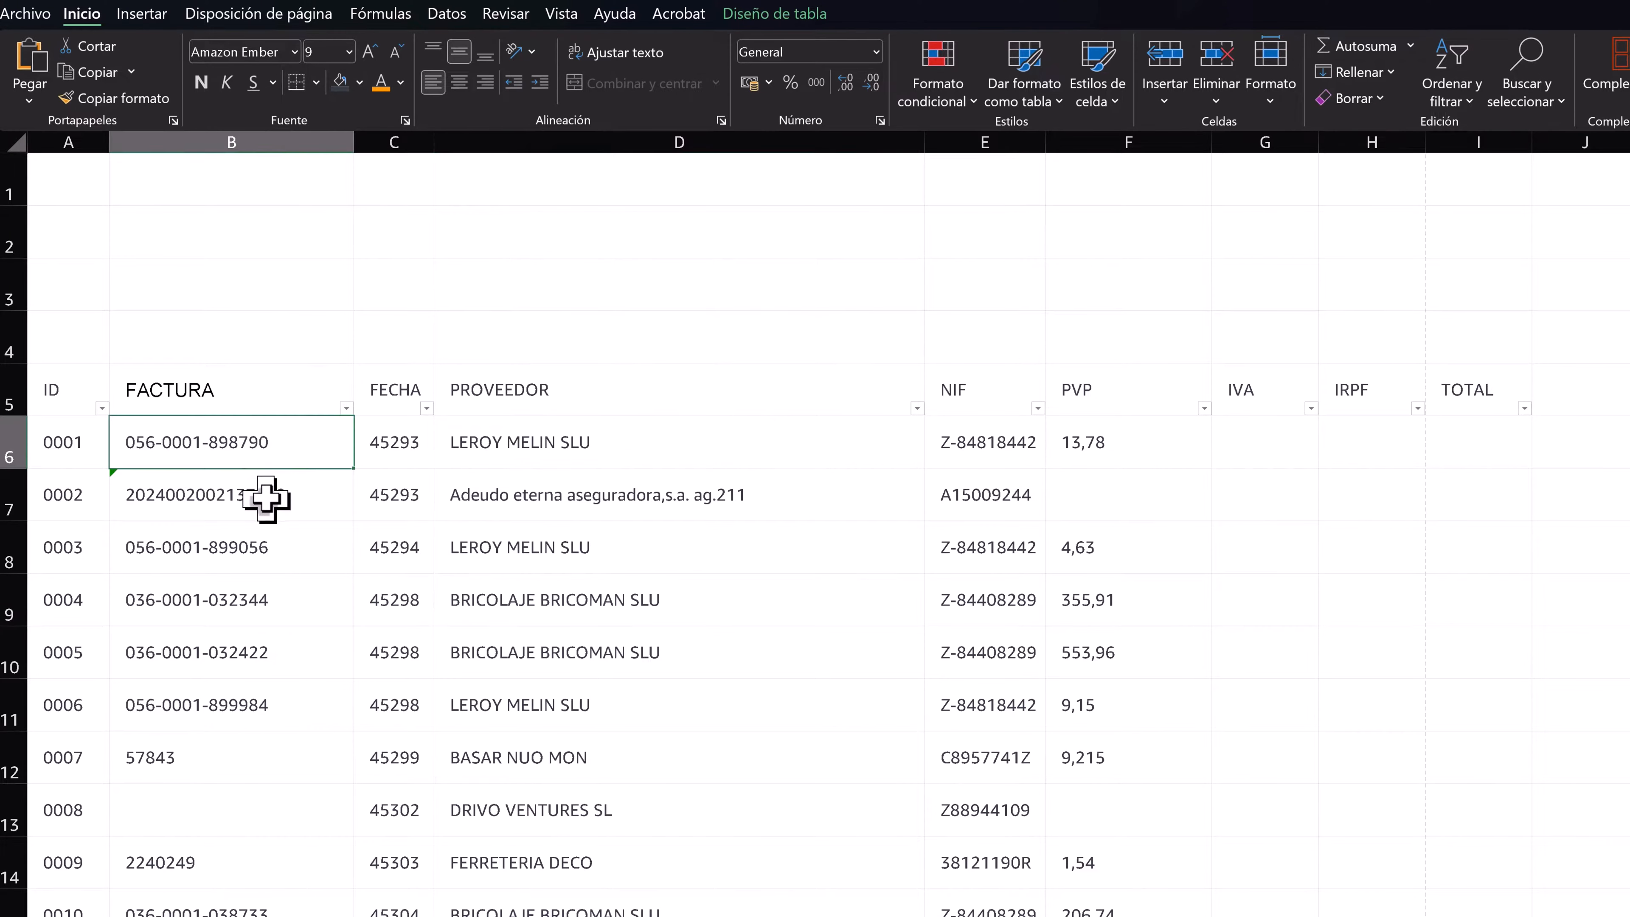
left_click(263, 500)
left_click(225, 693)
left_click(205, 764)
left_click(200, 804)
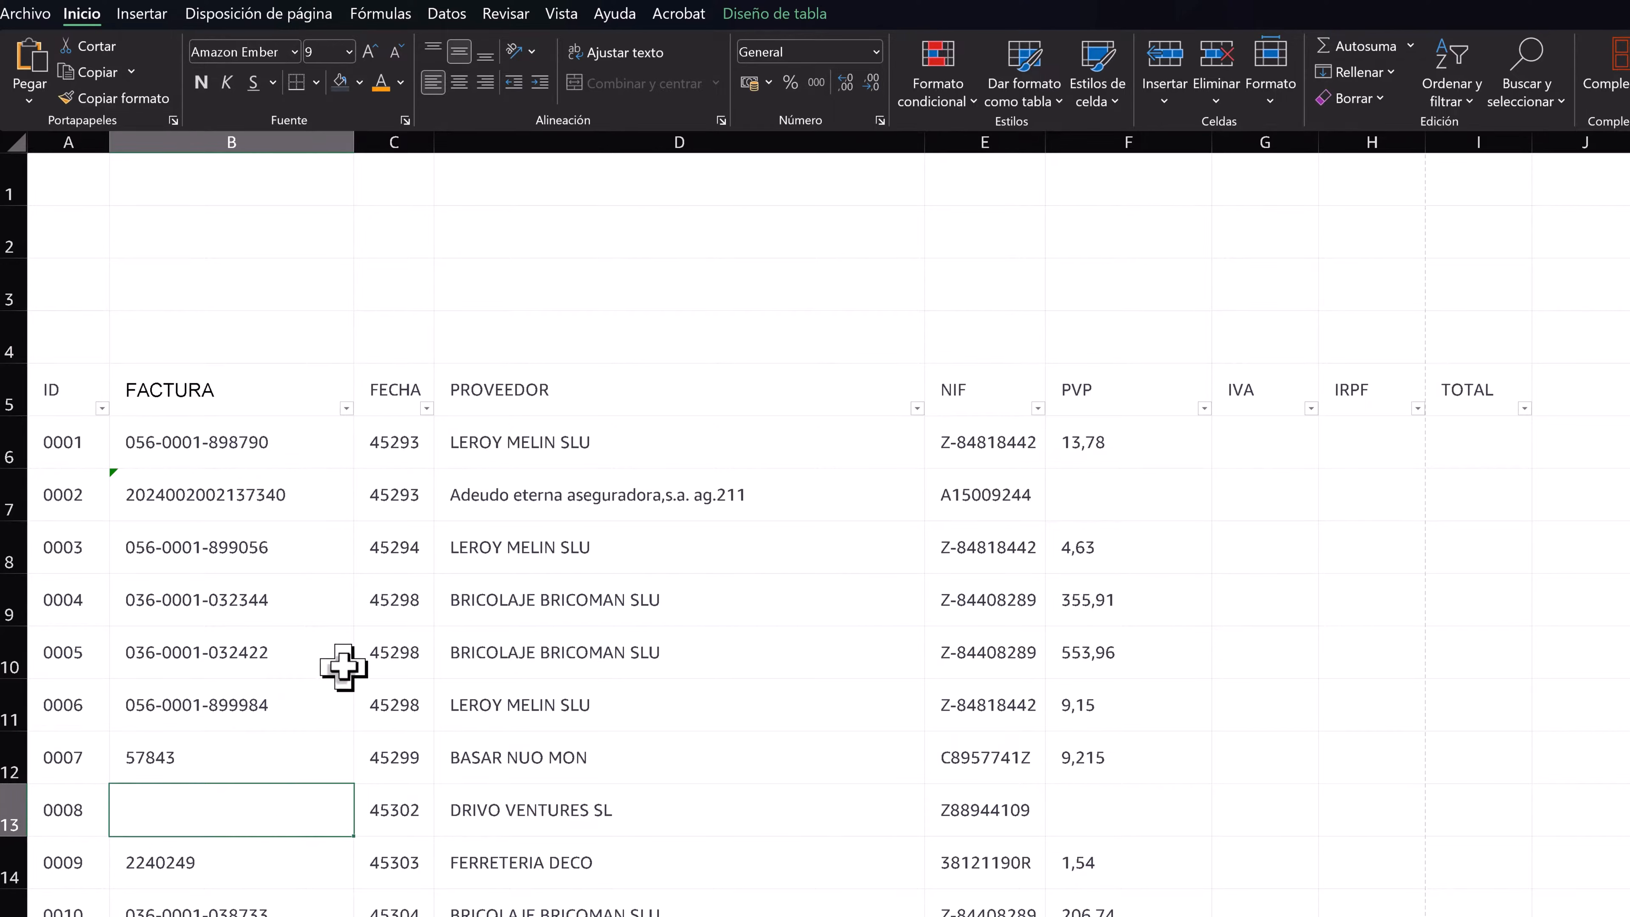
- Format the table's FECHA values as short dates and widen column C to fit them
left_click(398, 360)
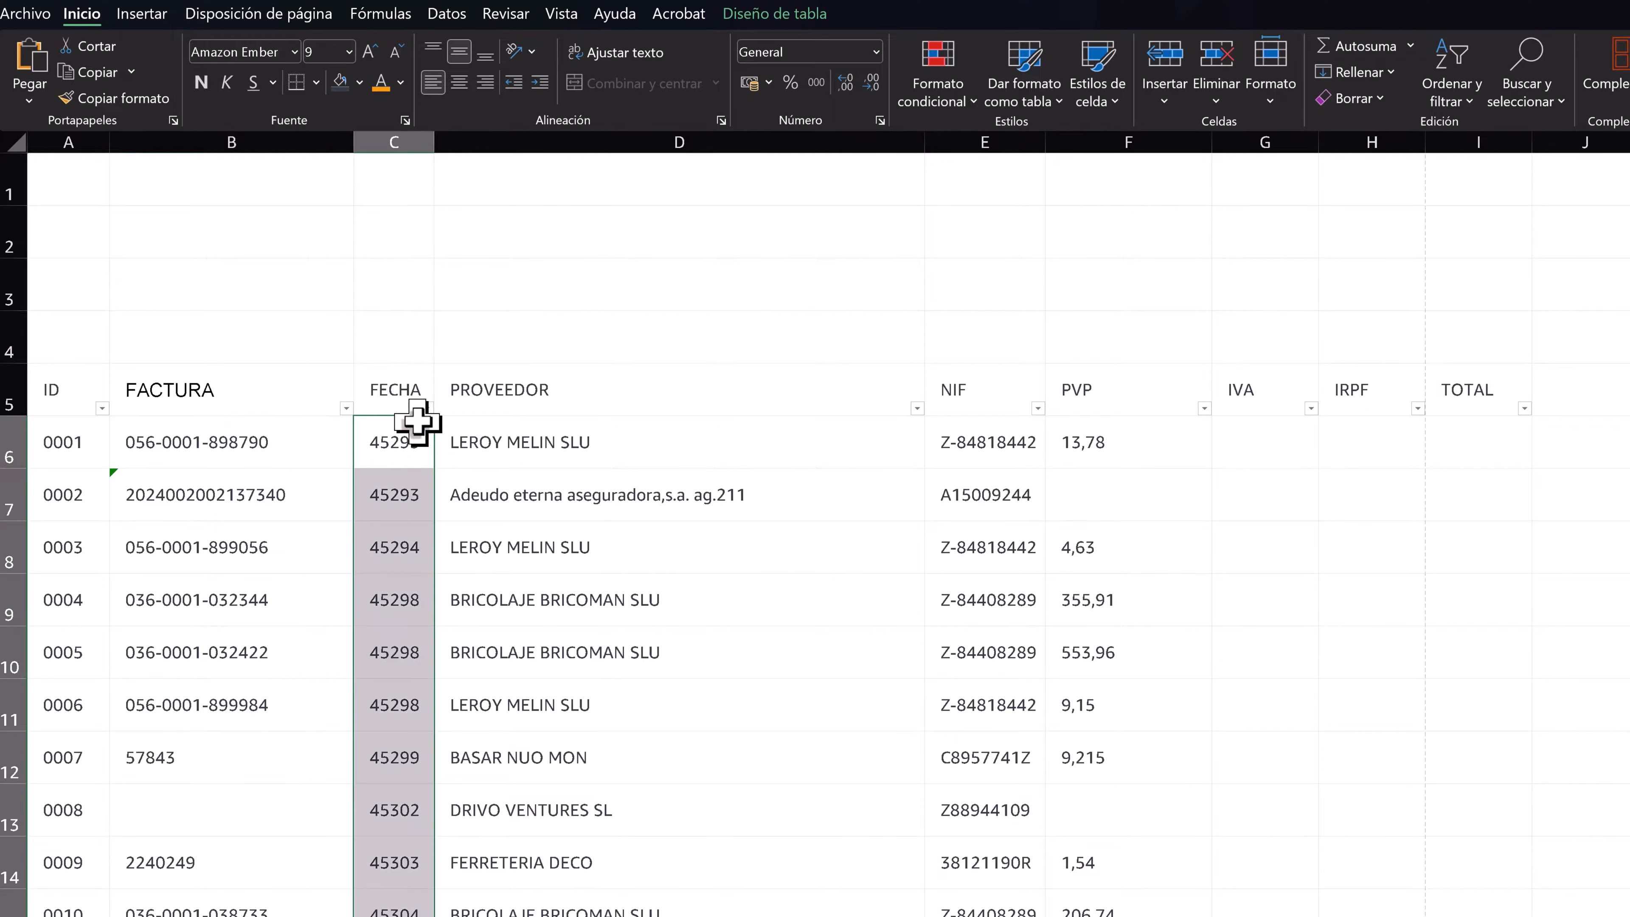
left_click(875, 53)
left_click(780, 279)
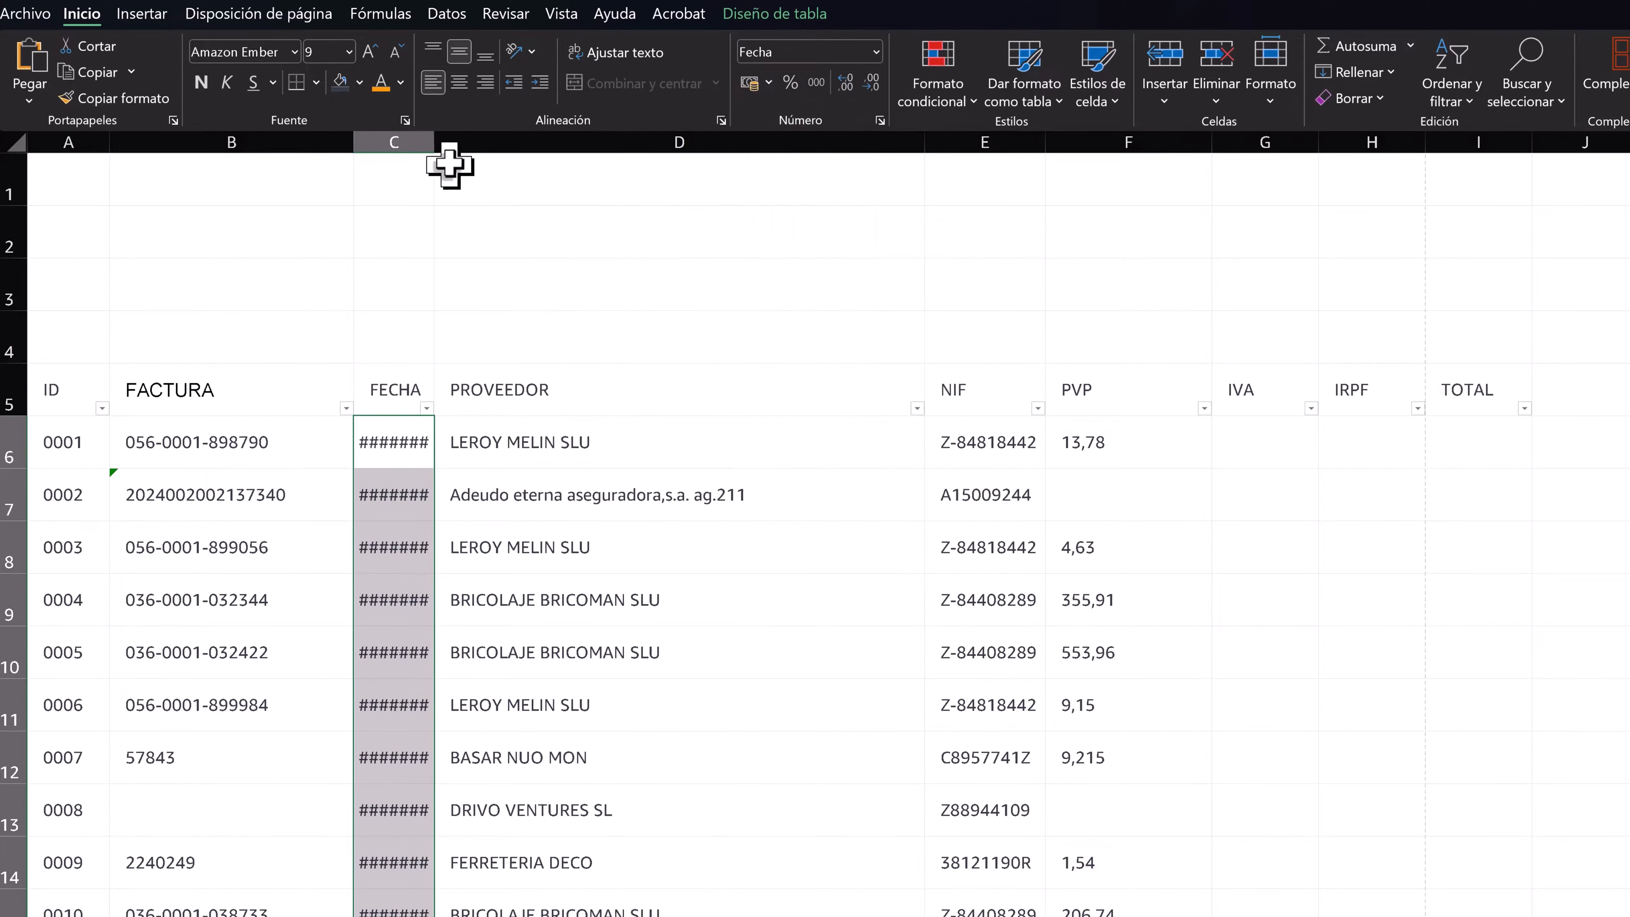
left_click_drag(434, 140, 478, 144)
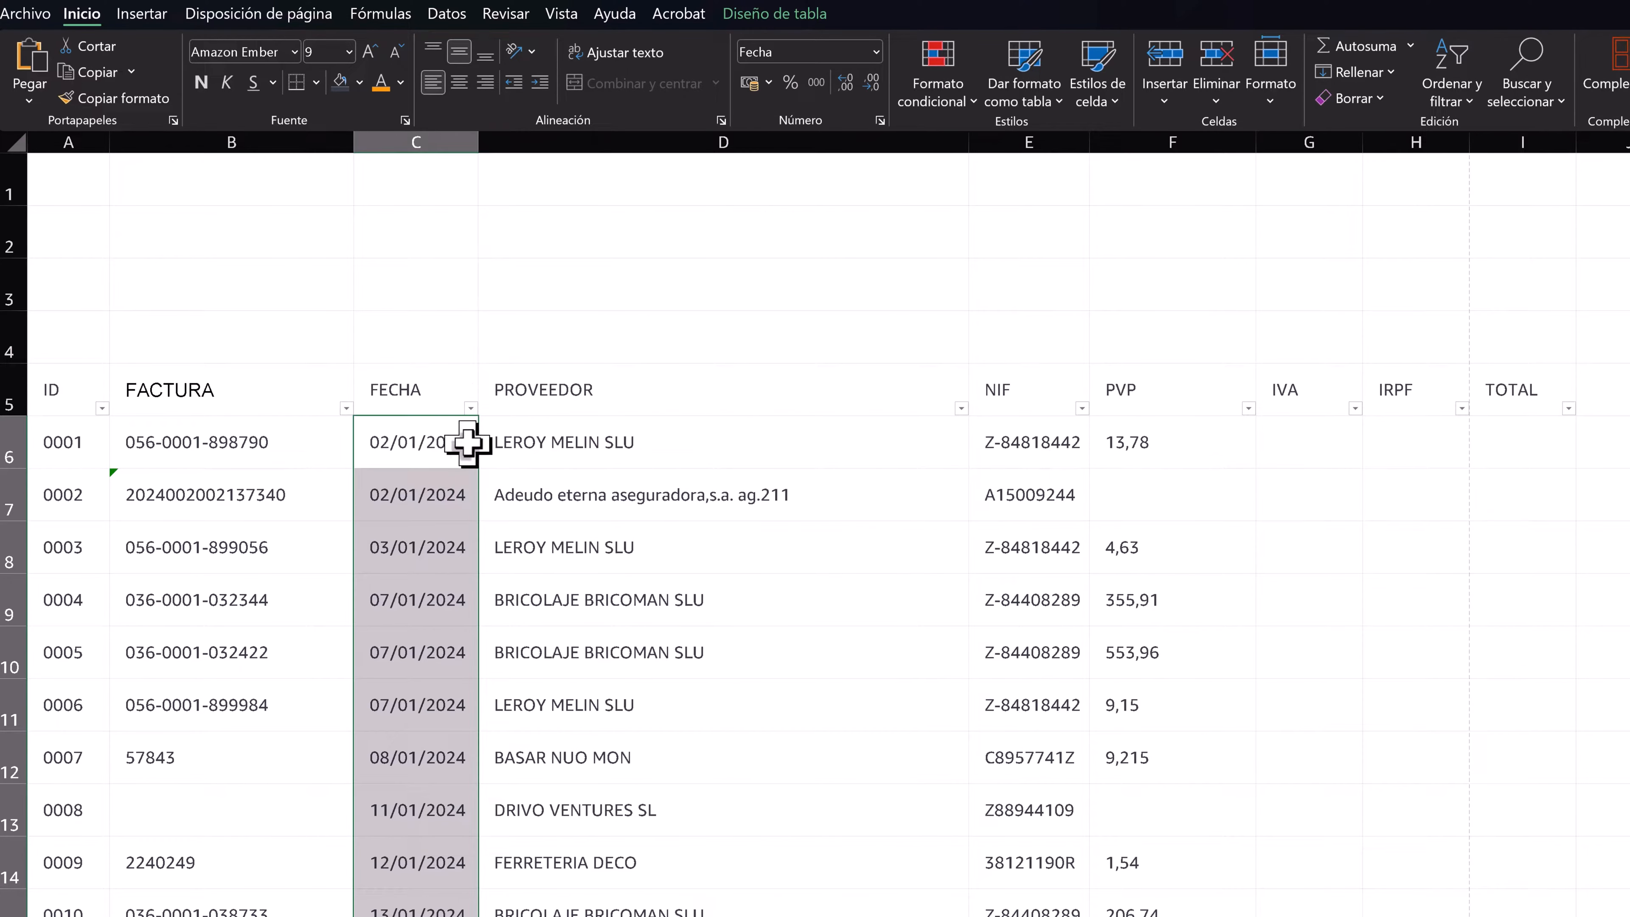
- Apply the custom date format dd/mm/aa to the FECHA values and narrow column C slightly
right_click(436, 431)
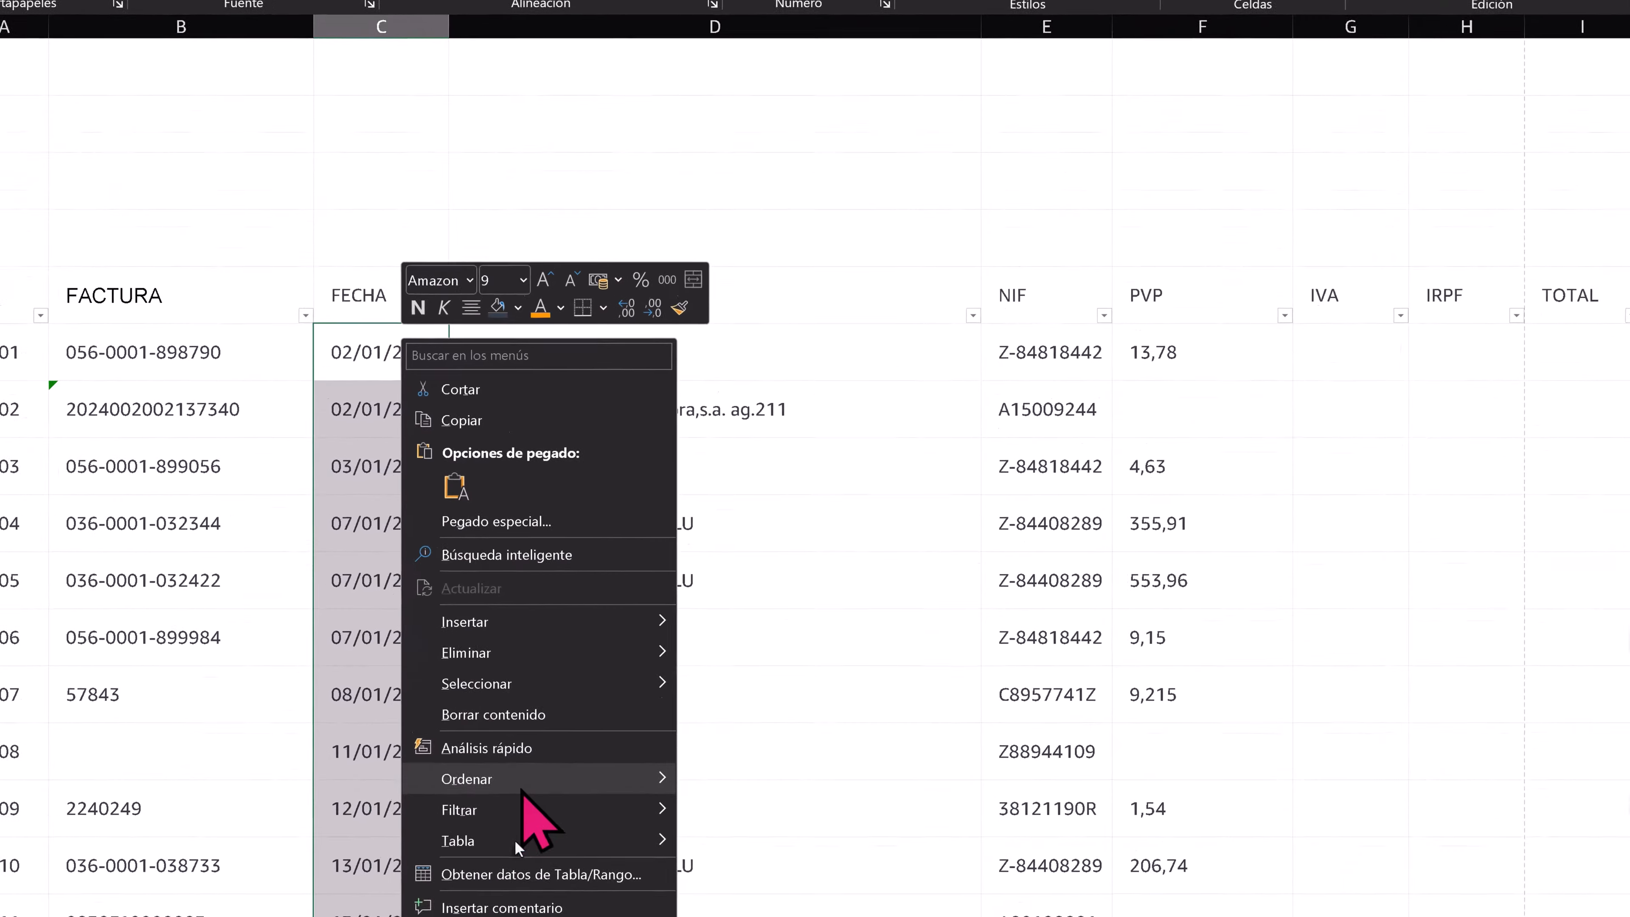
left_click(443, 812)
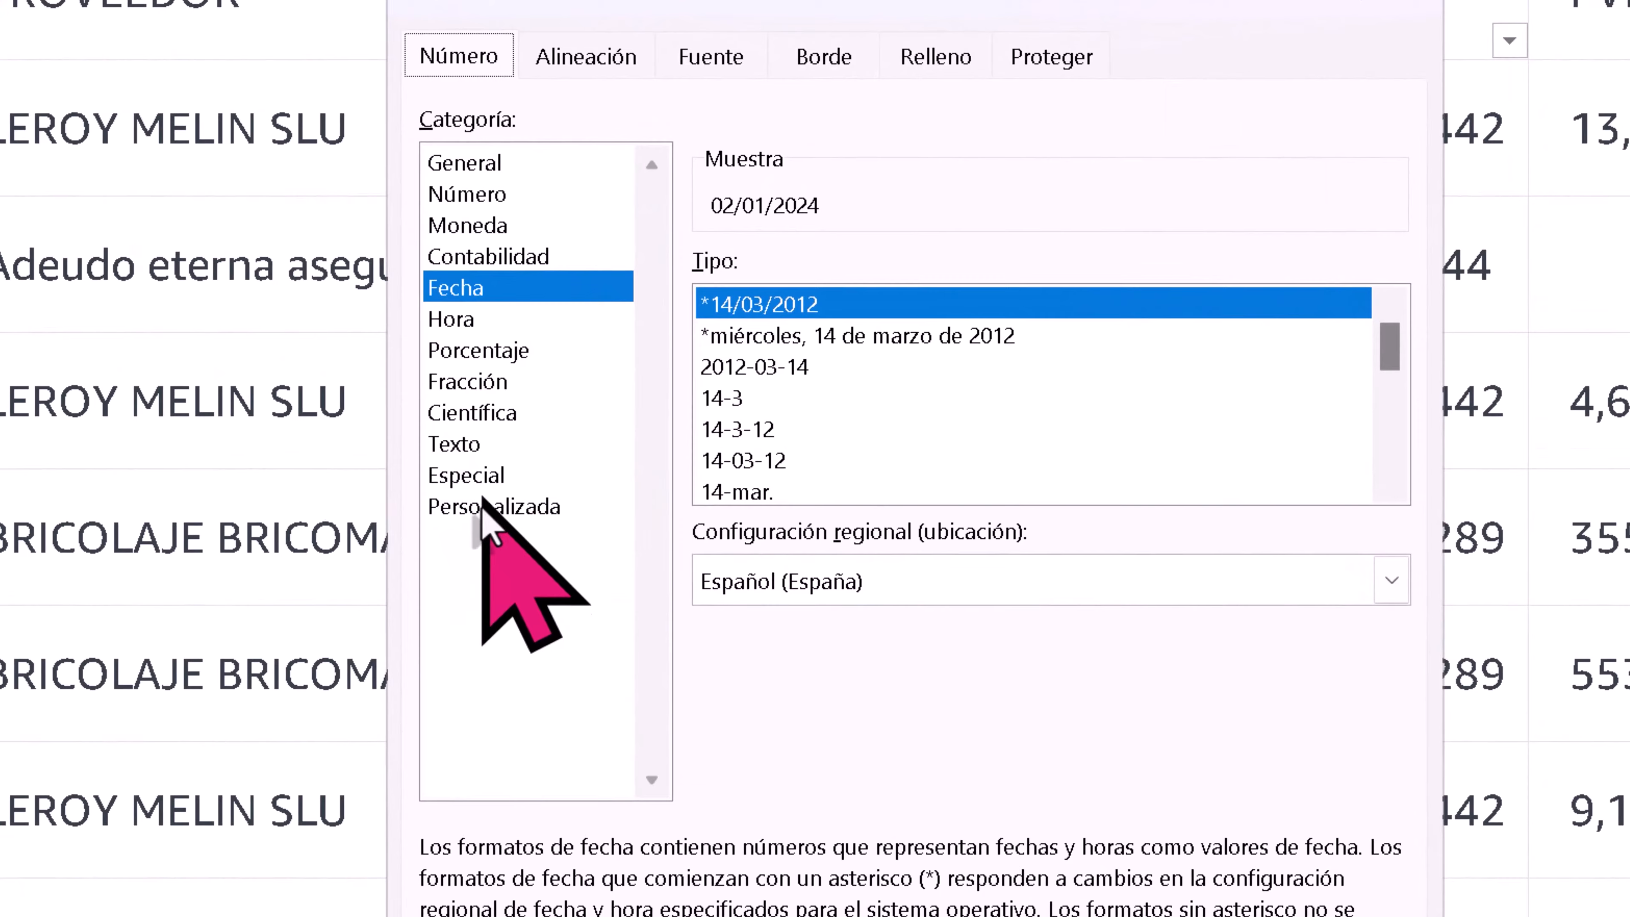
left_click(220, 613)
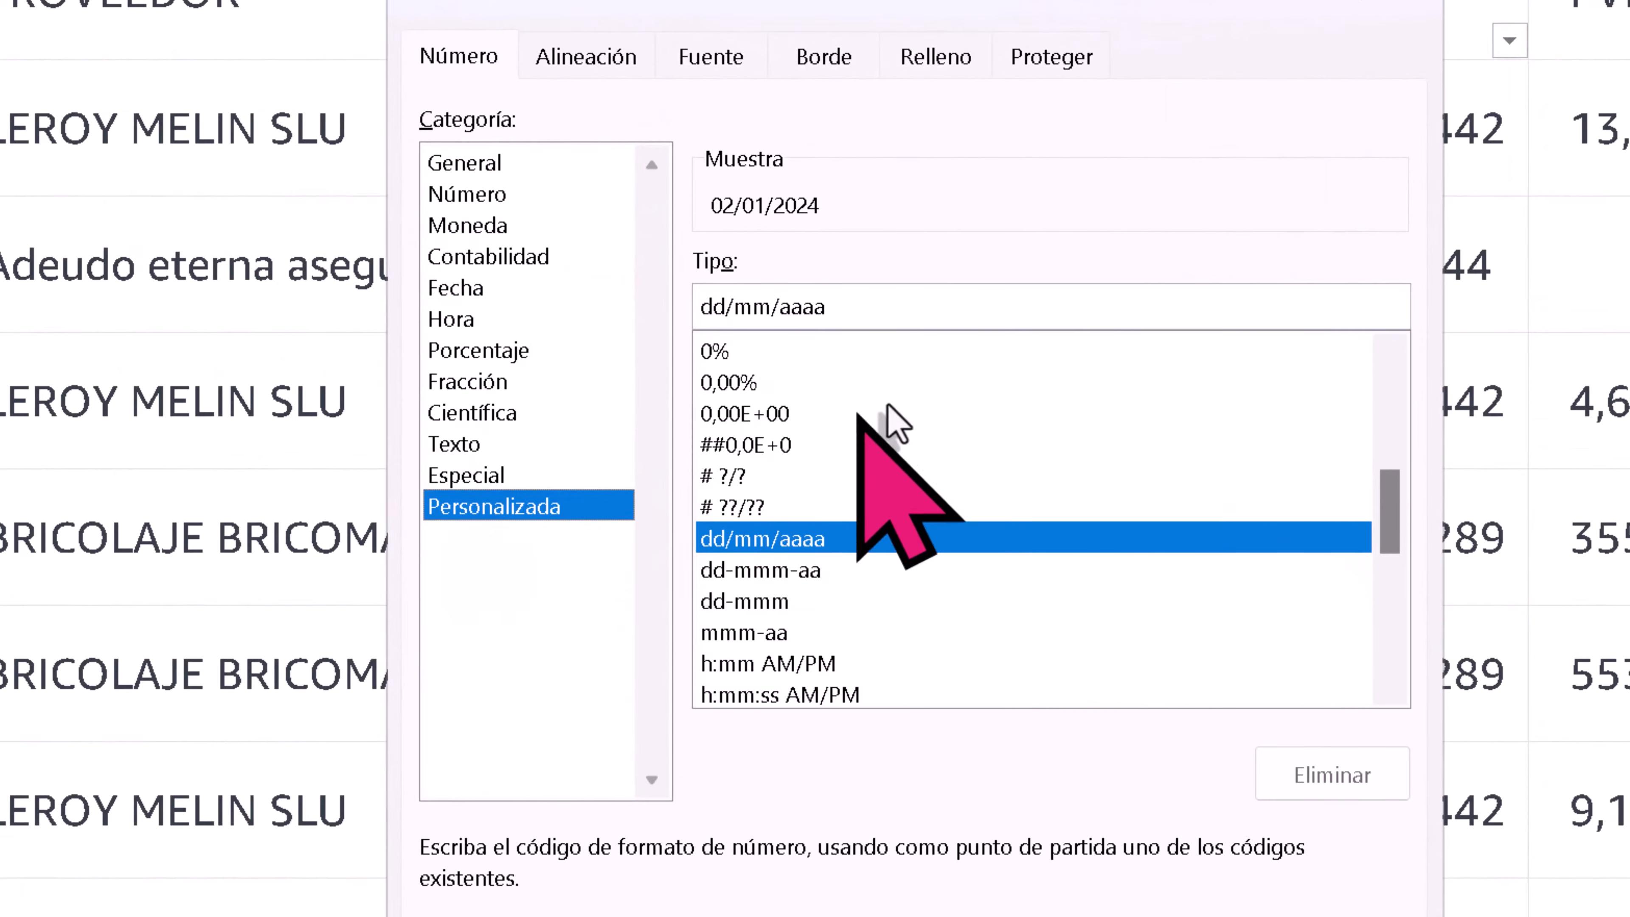
left_click(899, 306)
key("BackSpace")
key("BackSpace")
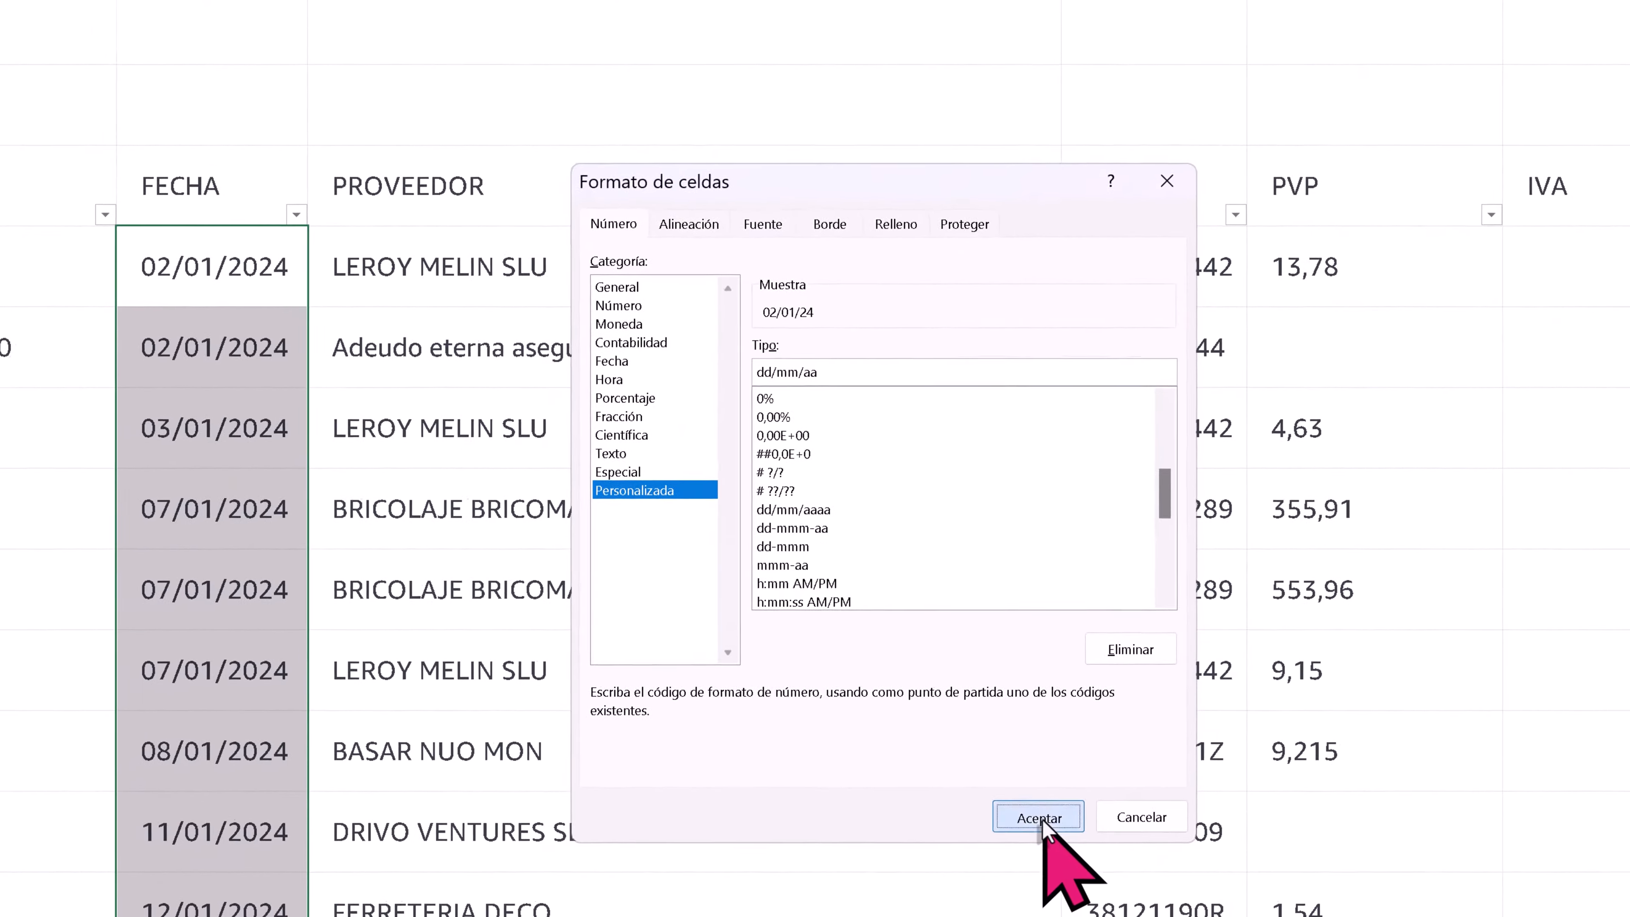
left_click(1040, 819)
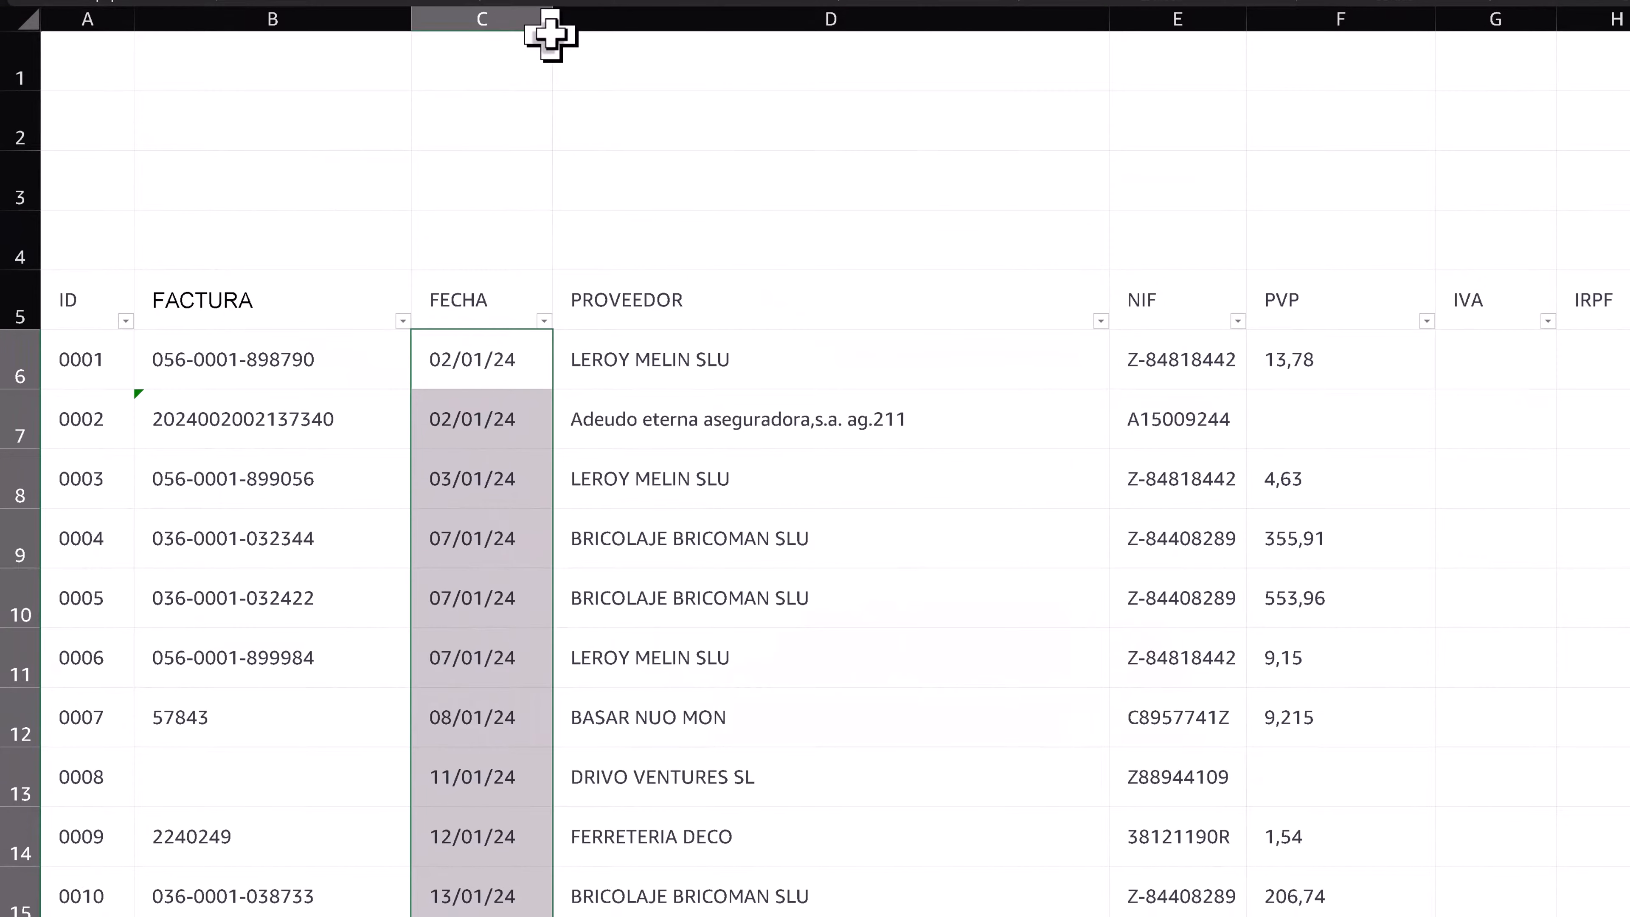
left_click_drag(551, 29, 542, 28)
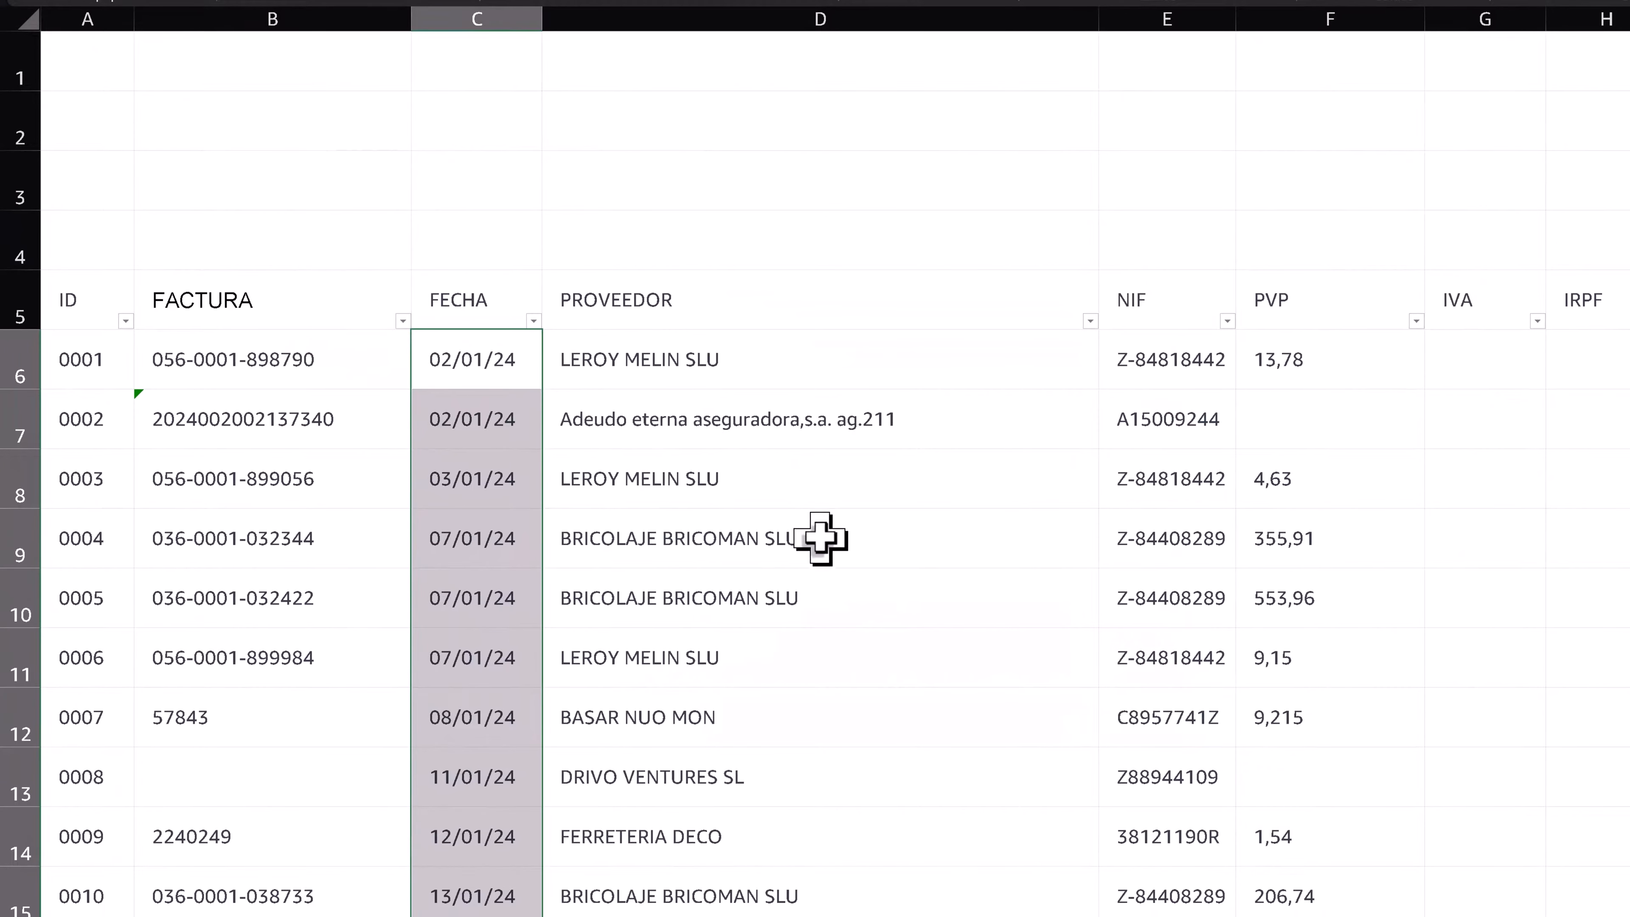
left_click(905, 350)
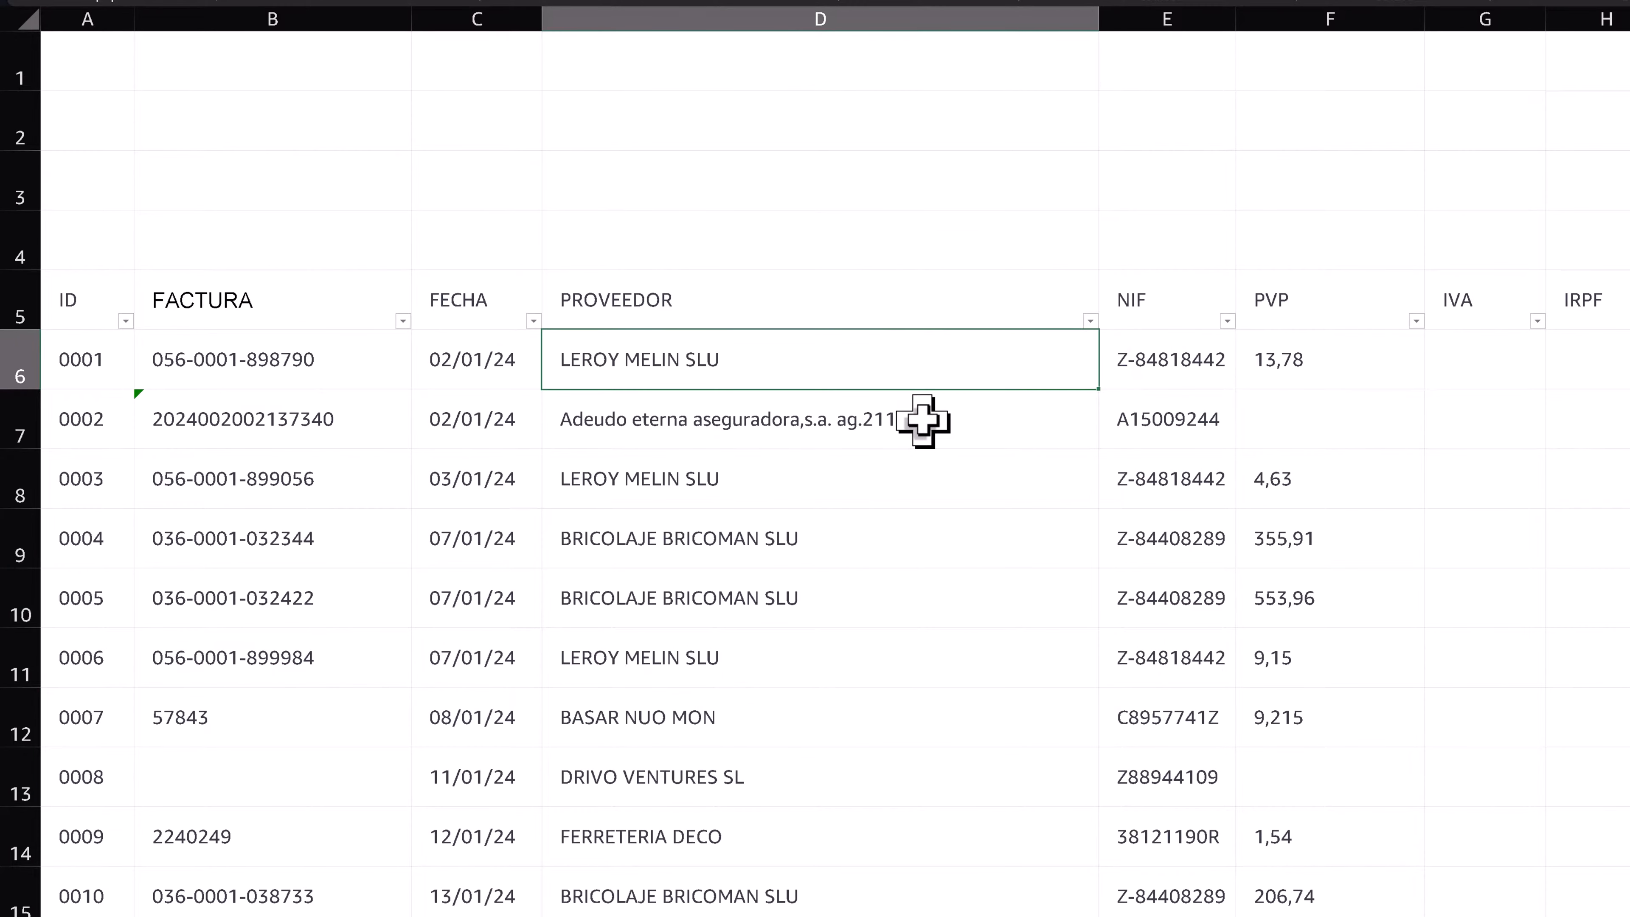
left_click(770, 429)
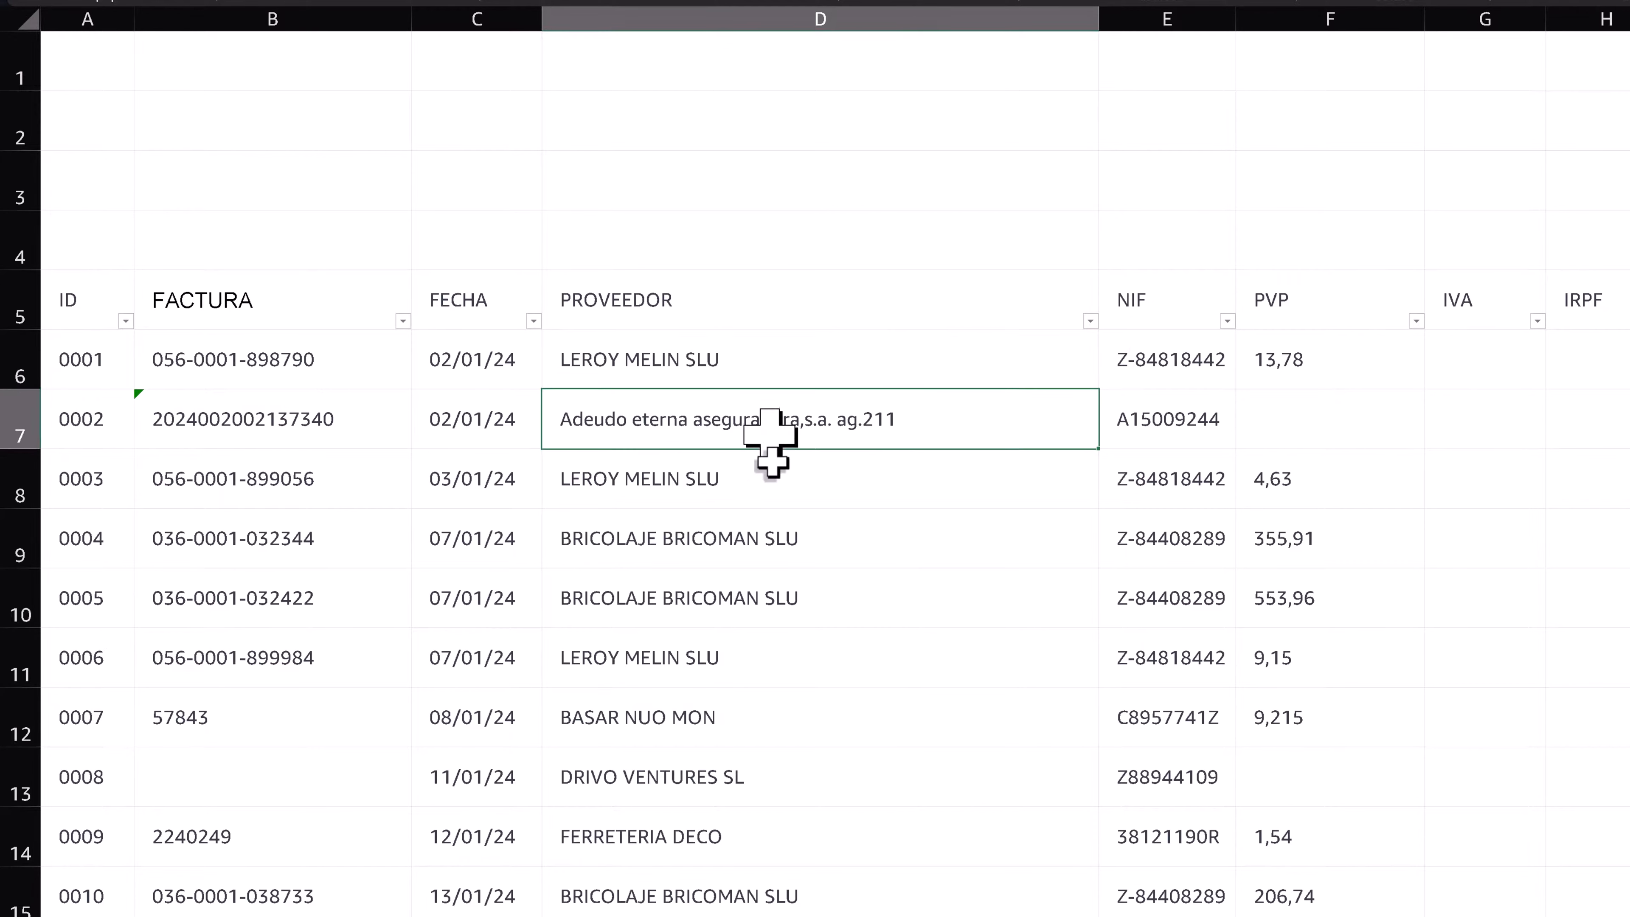
left_click(784, 556)
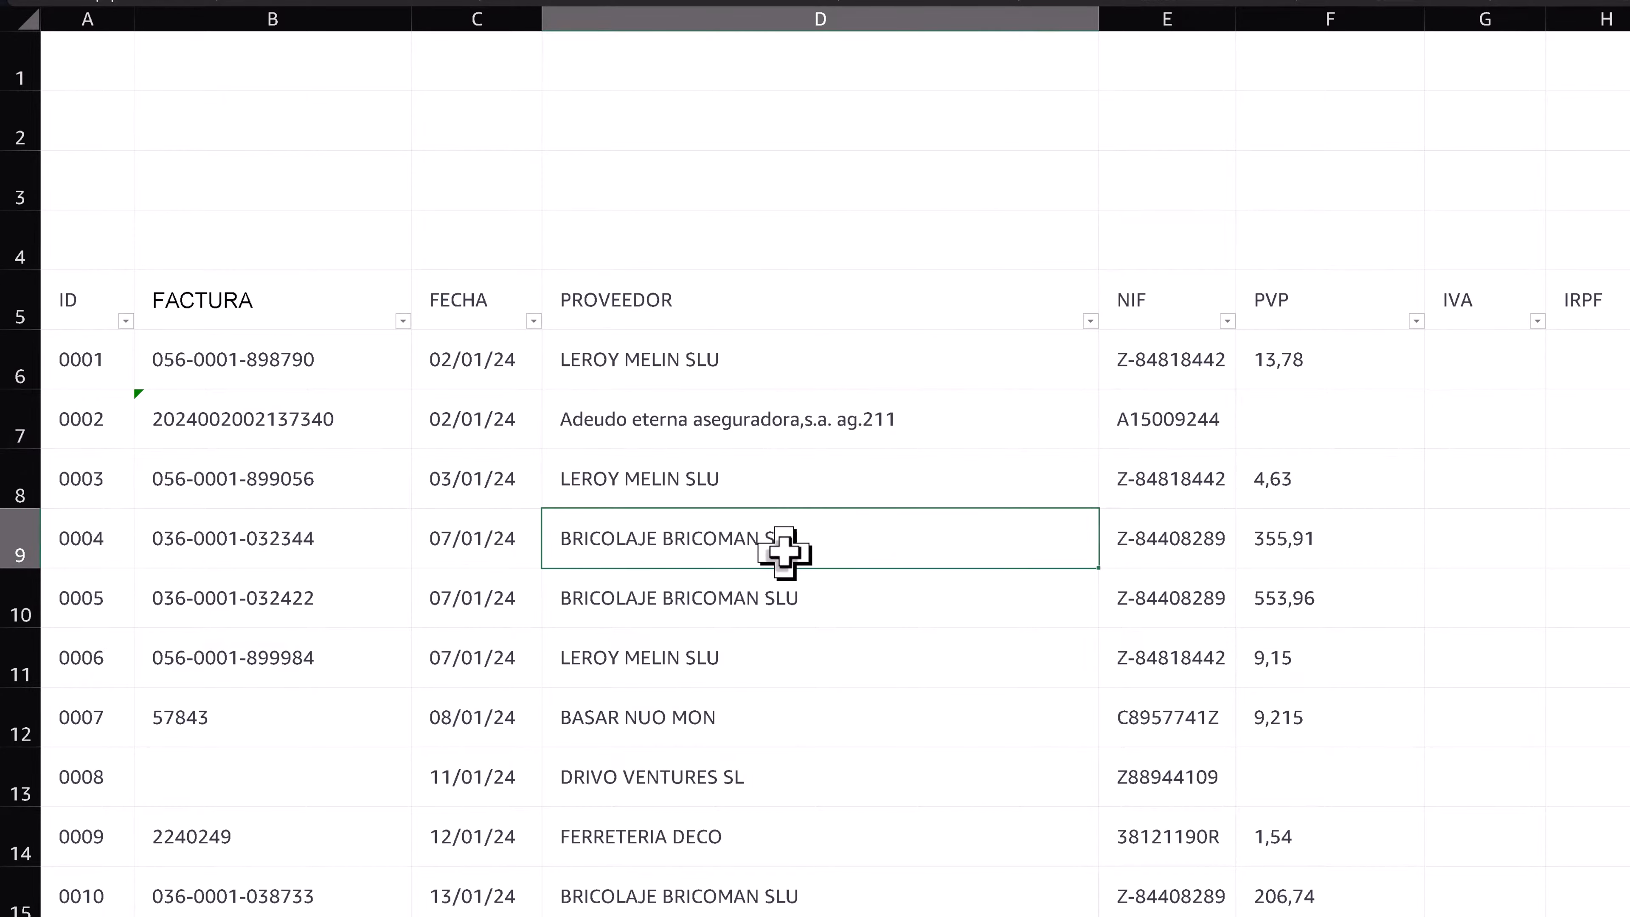
left_click(909, 411)
- Insert a new table column between PROVEEDOR and NIF
left_click(1155, 301)
right_click(1154, 300)
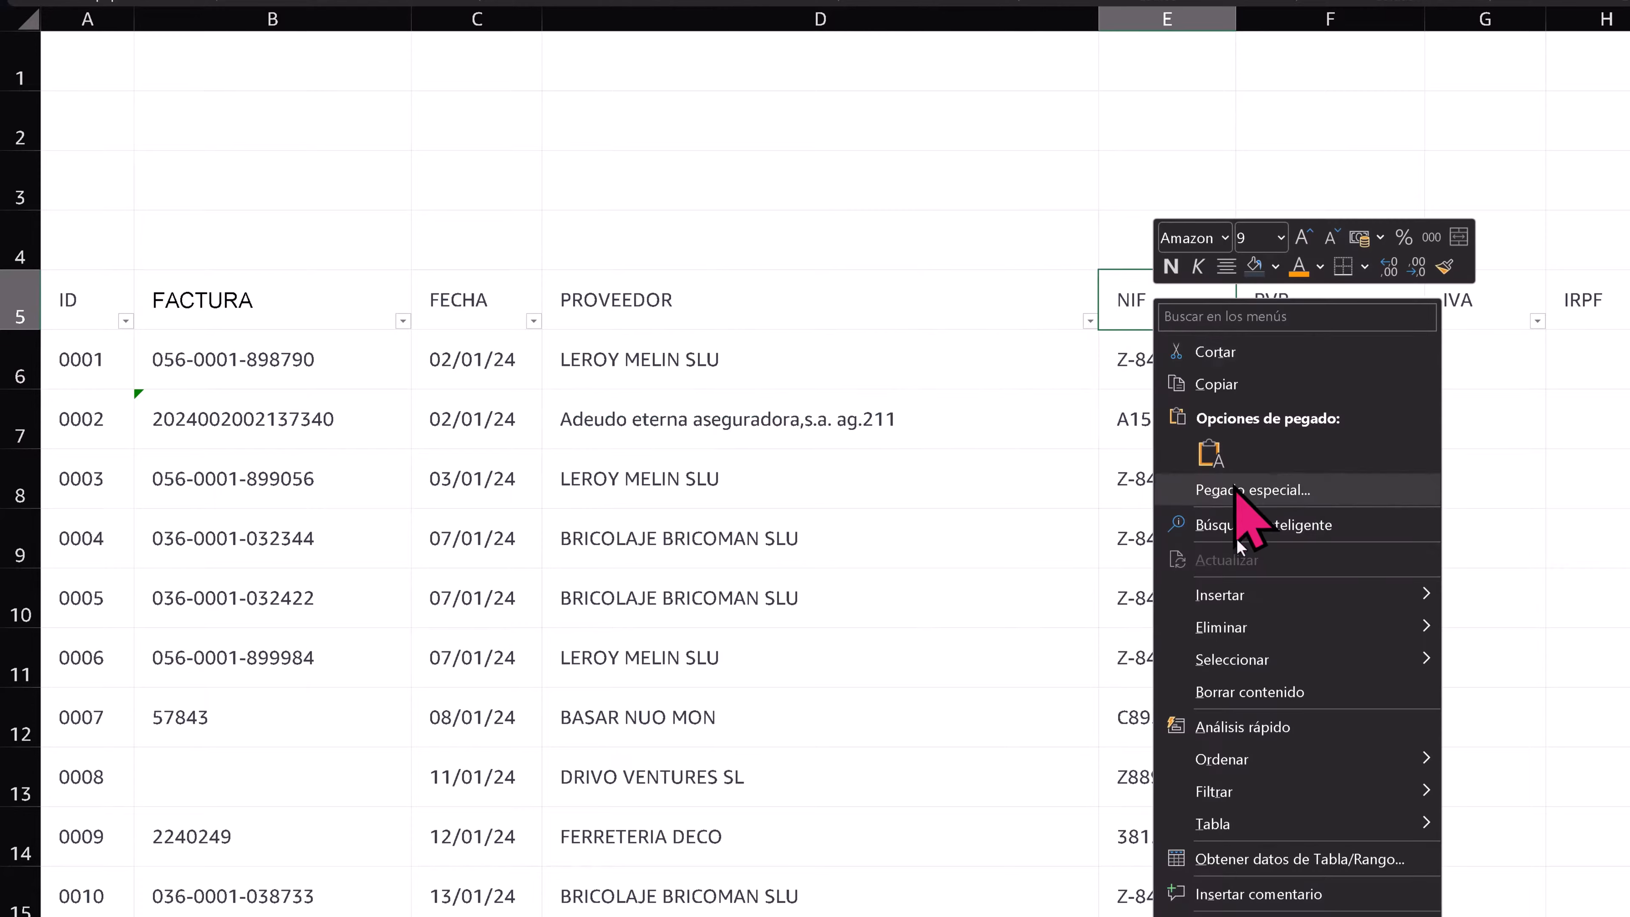
mouse_move(1283, 595)
left_click(1495, 594)
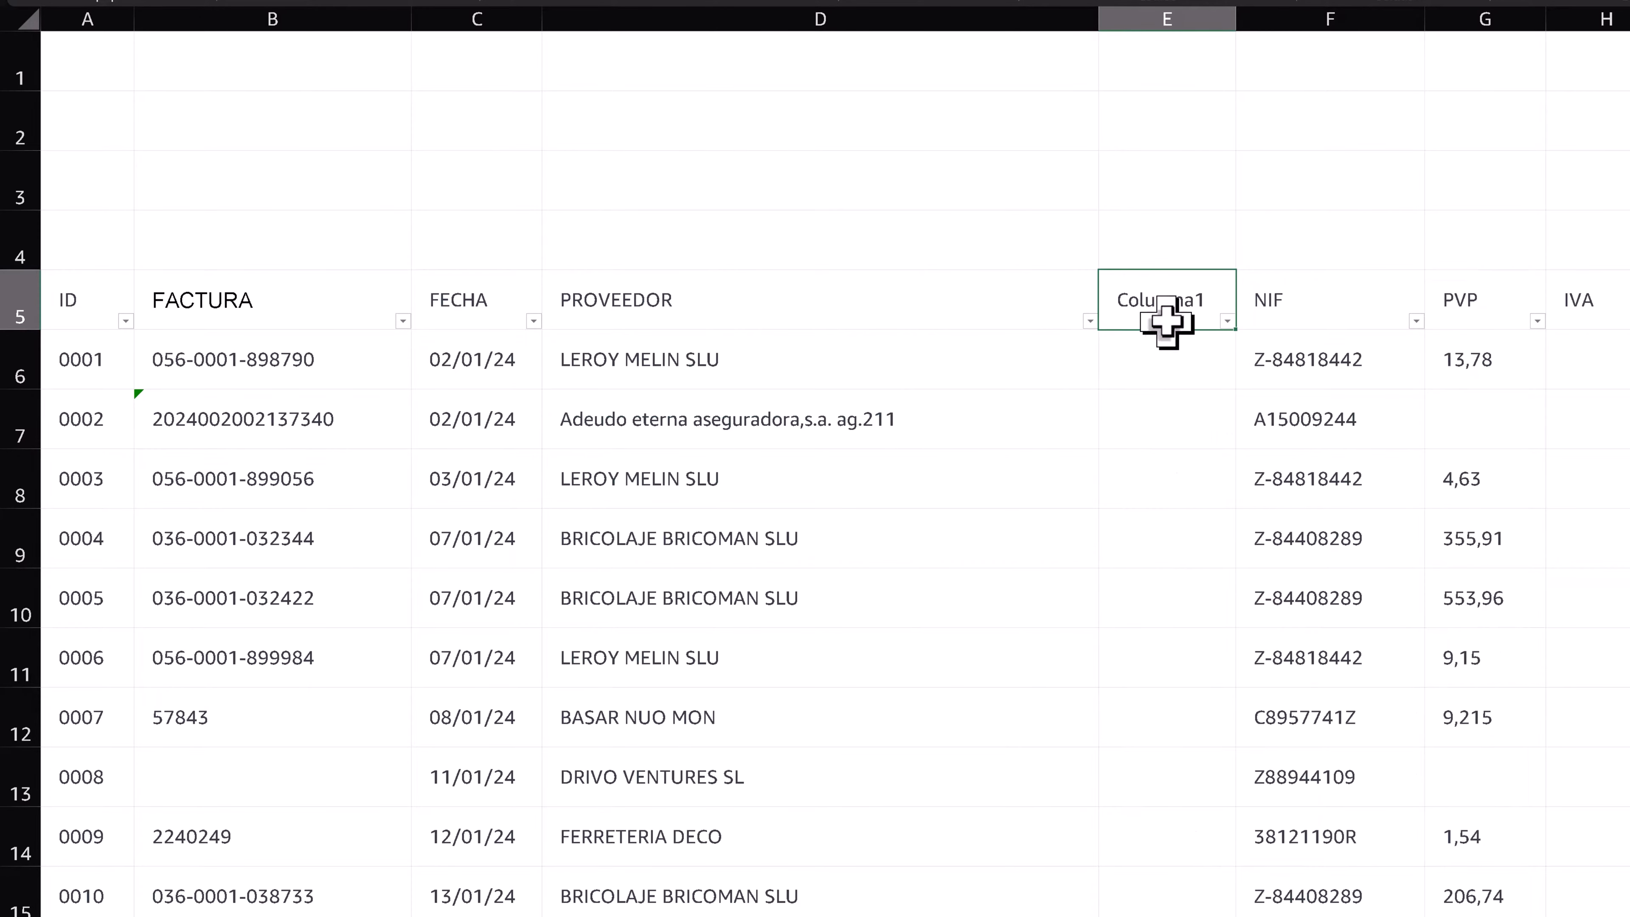
left_click(1149, 371)
type("=M")
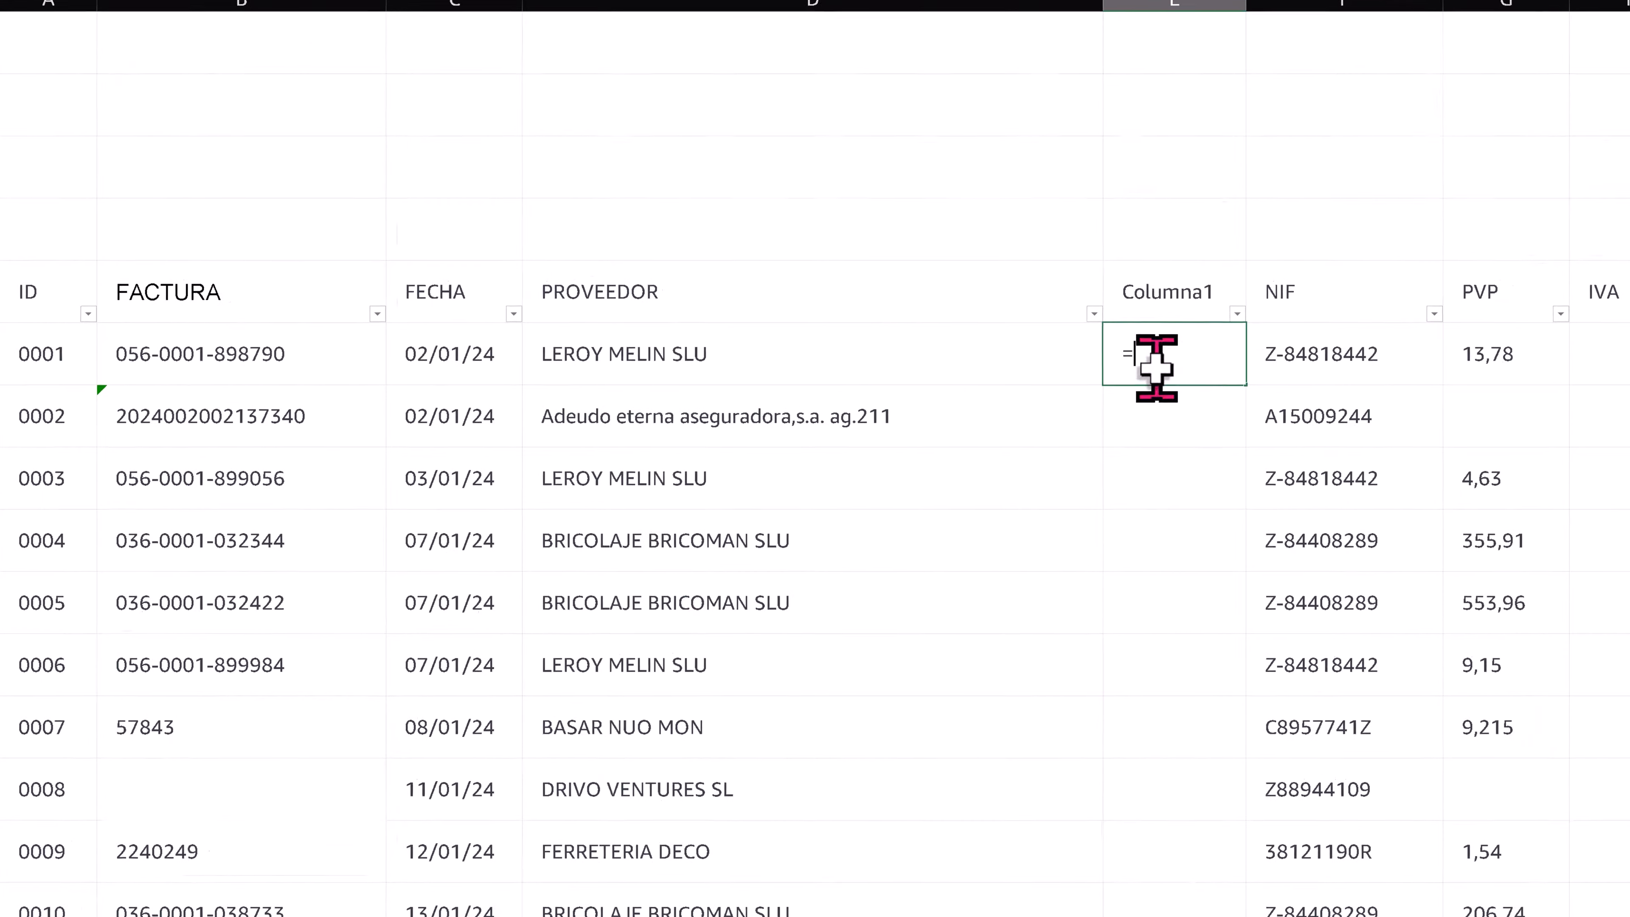
type("AYUSC(")
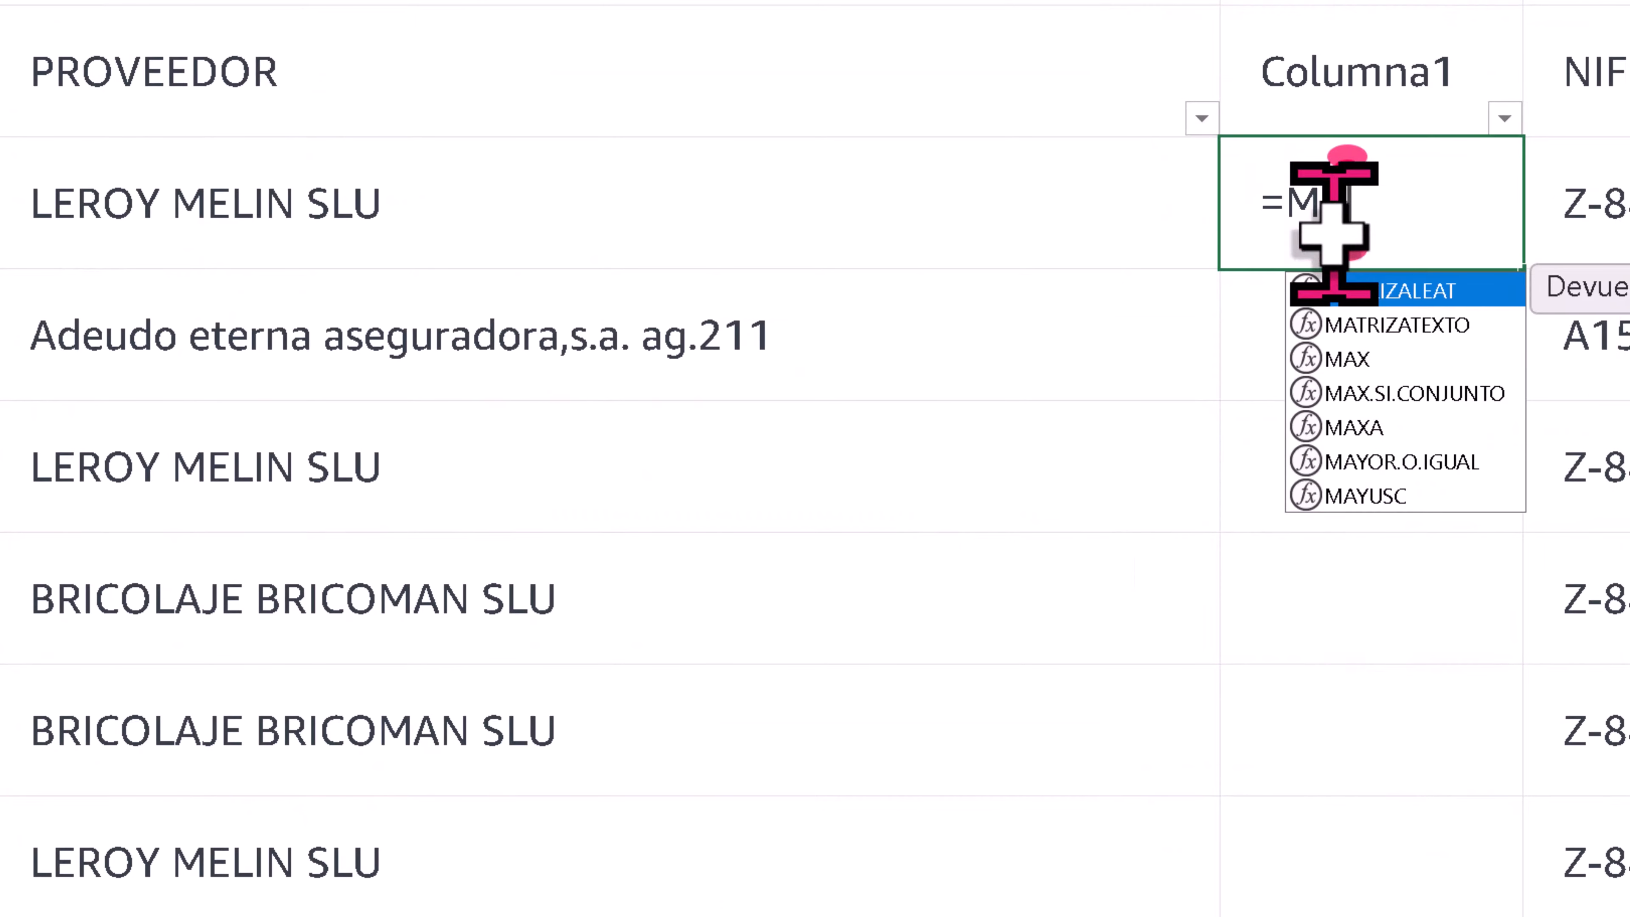
double_click(1354, 496)
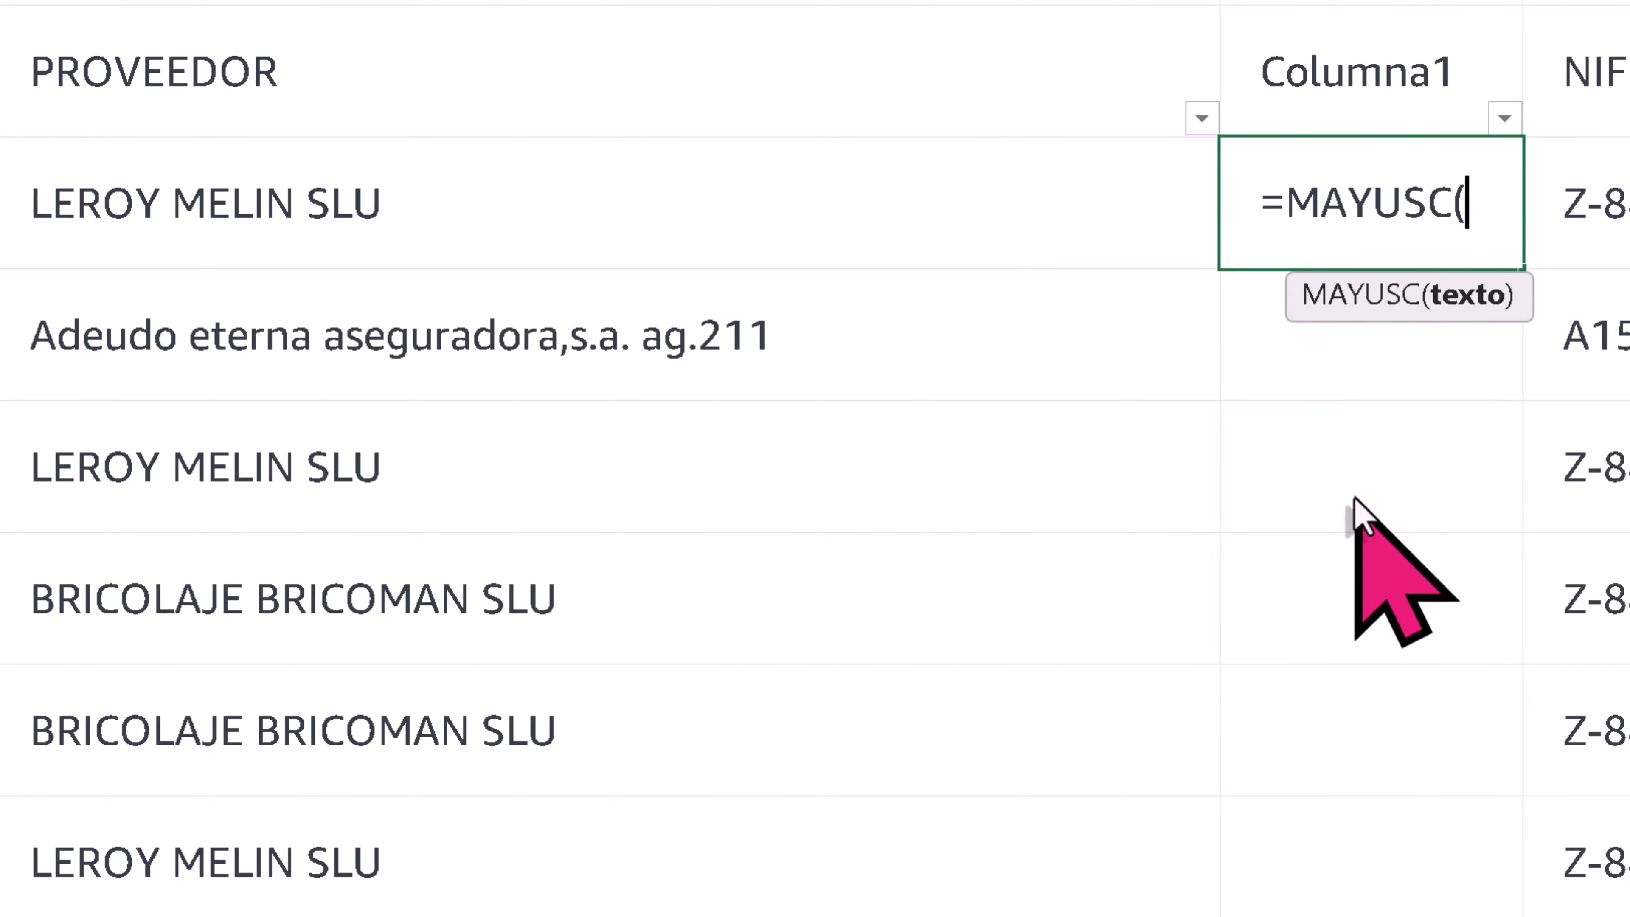
left_click(337, 209)
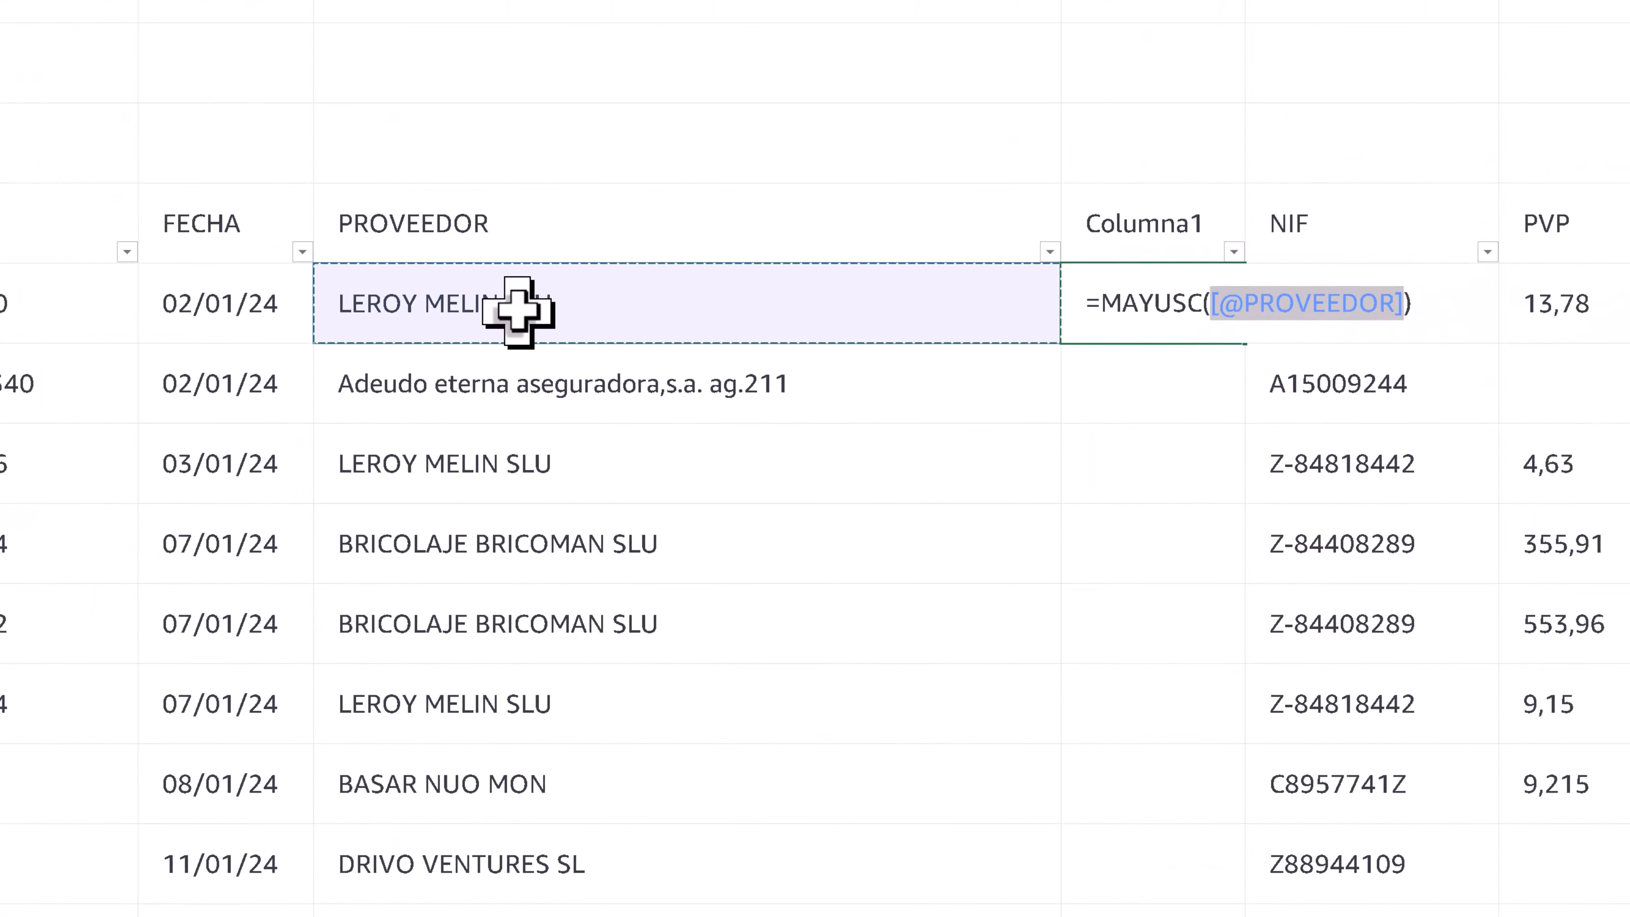
type(")")
key("Return")
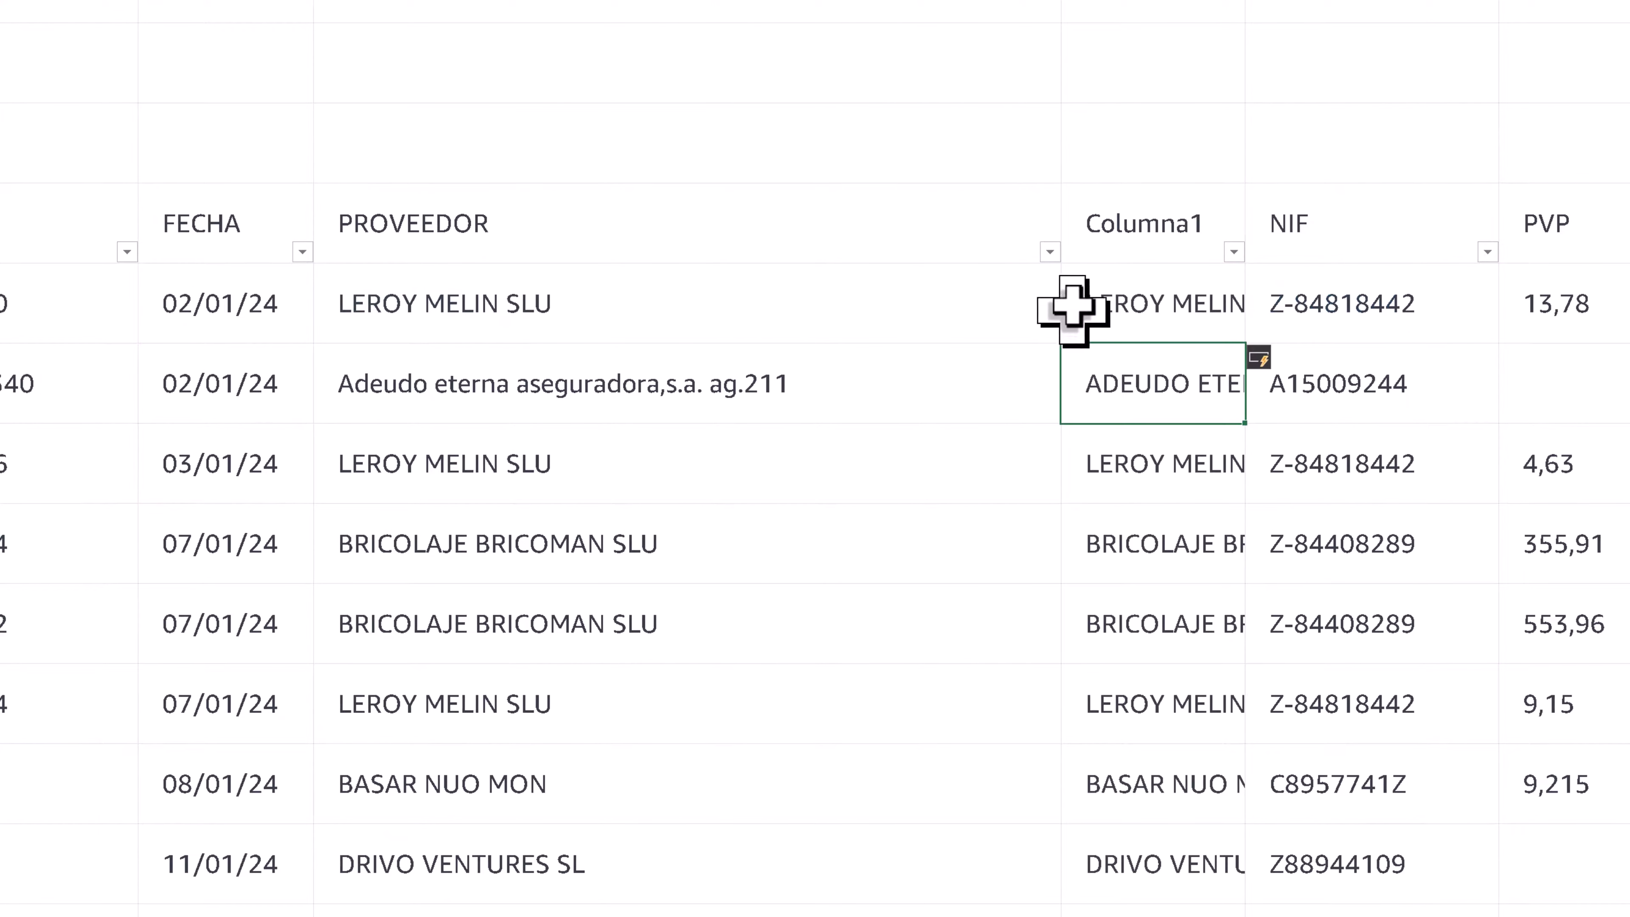
- Copy the uppercase names from Columna1 and paste them as values over the PROVEEDOR entries
left_click(1187, 301)
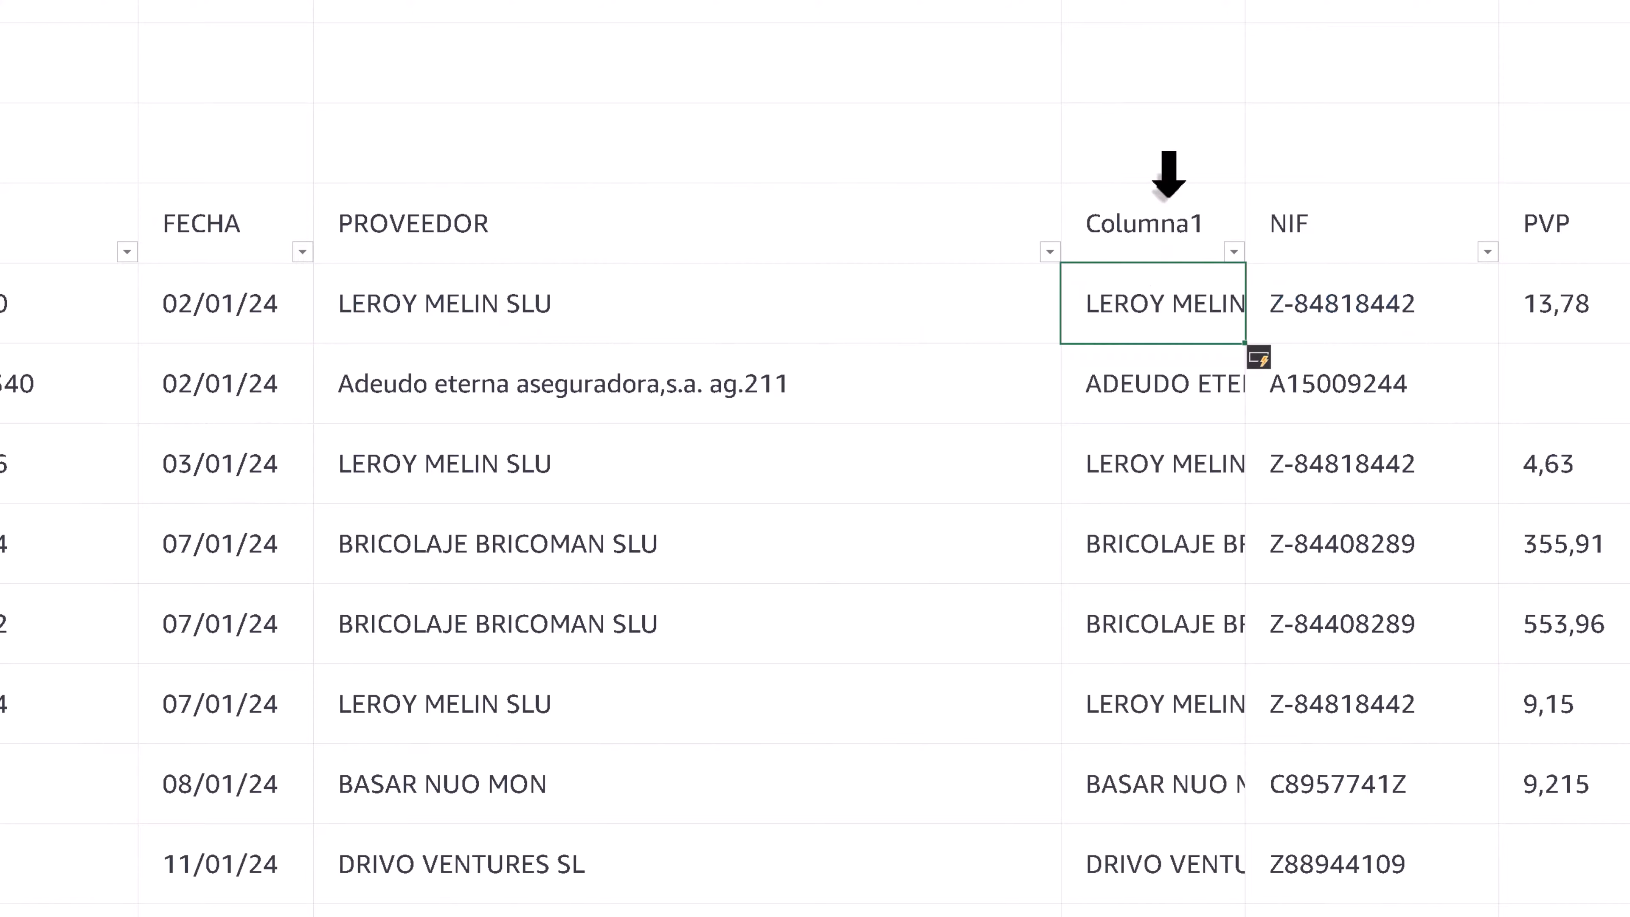
left_click(1169, 193)
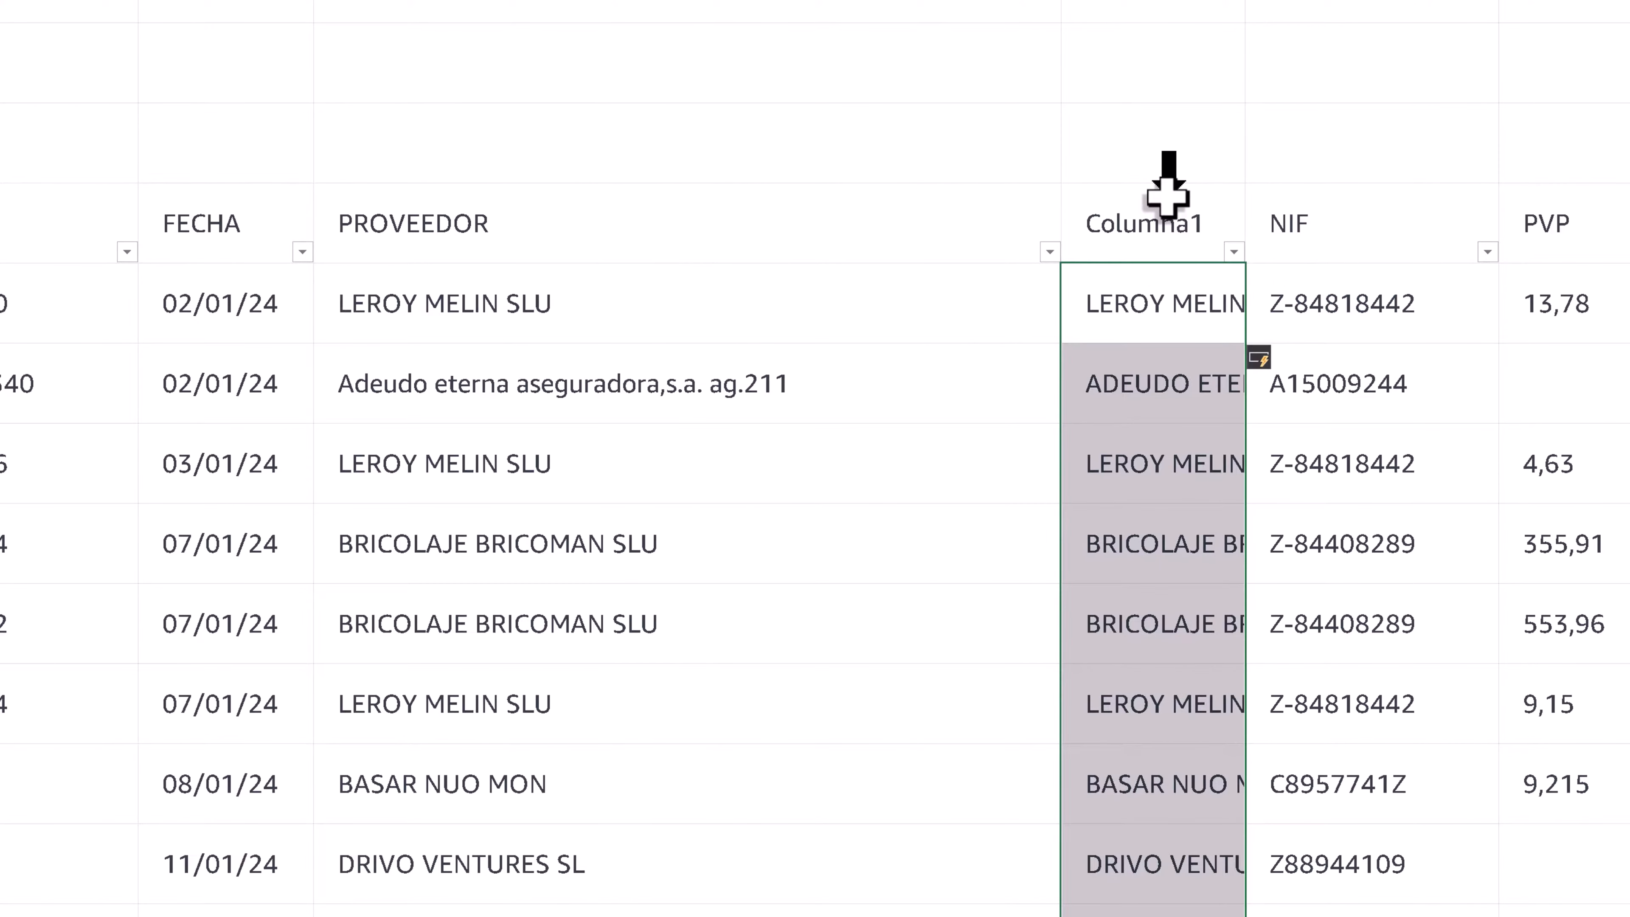
left_click(523, 298)
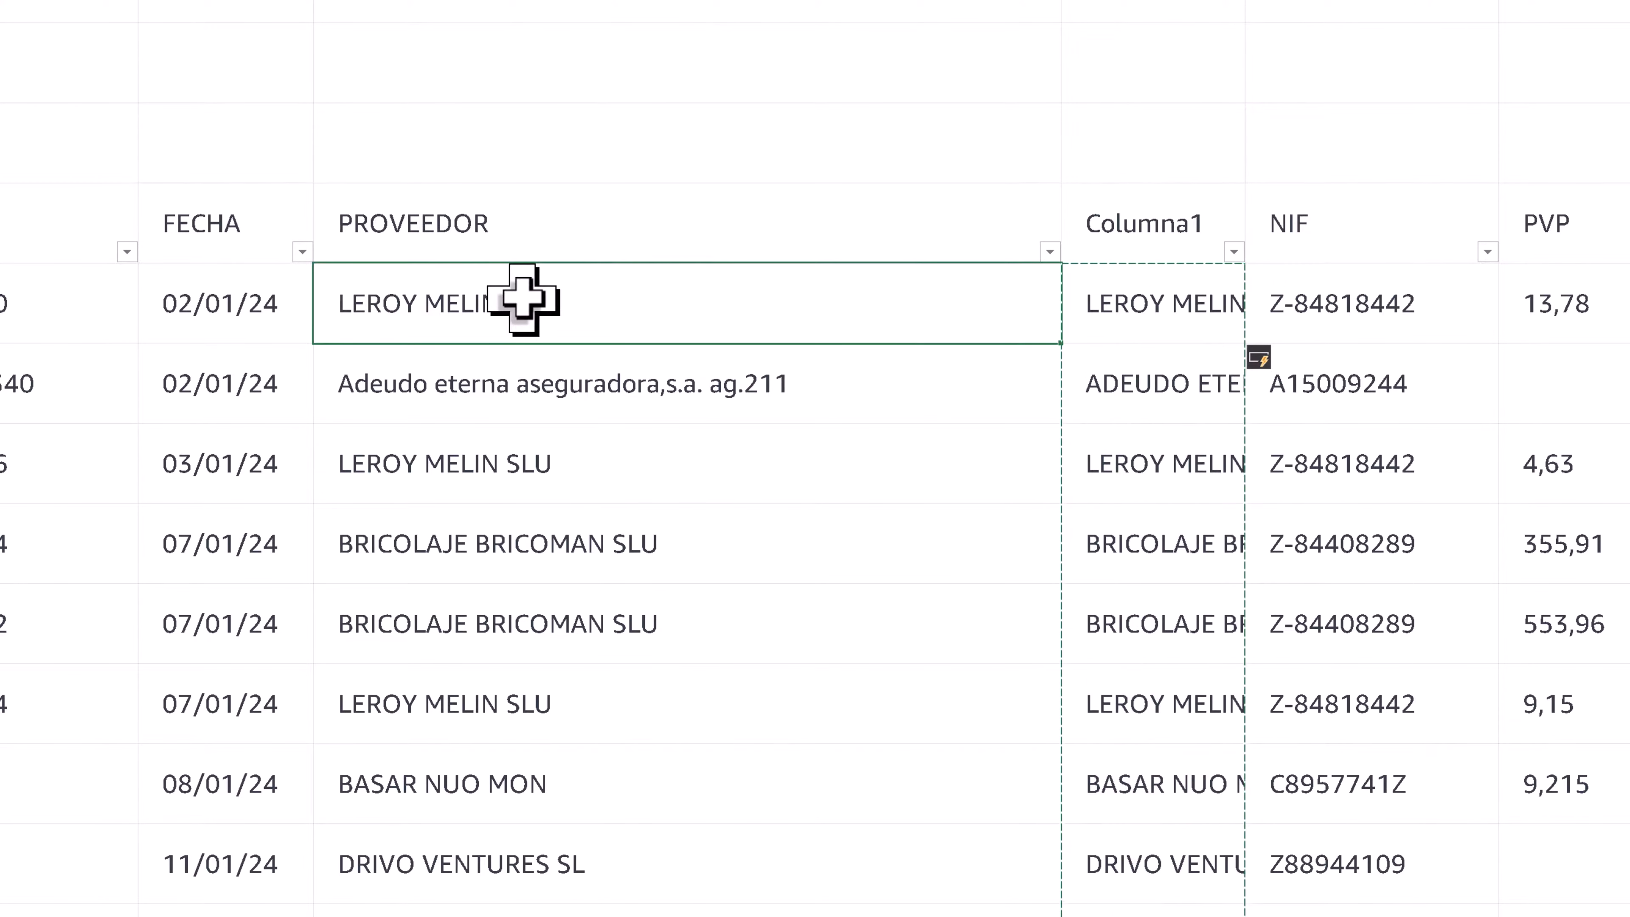
right_click(523, 299)
left_click(628, 498)
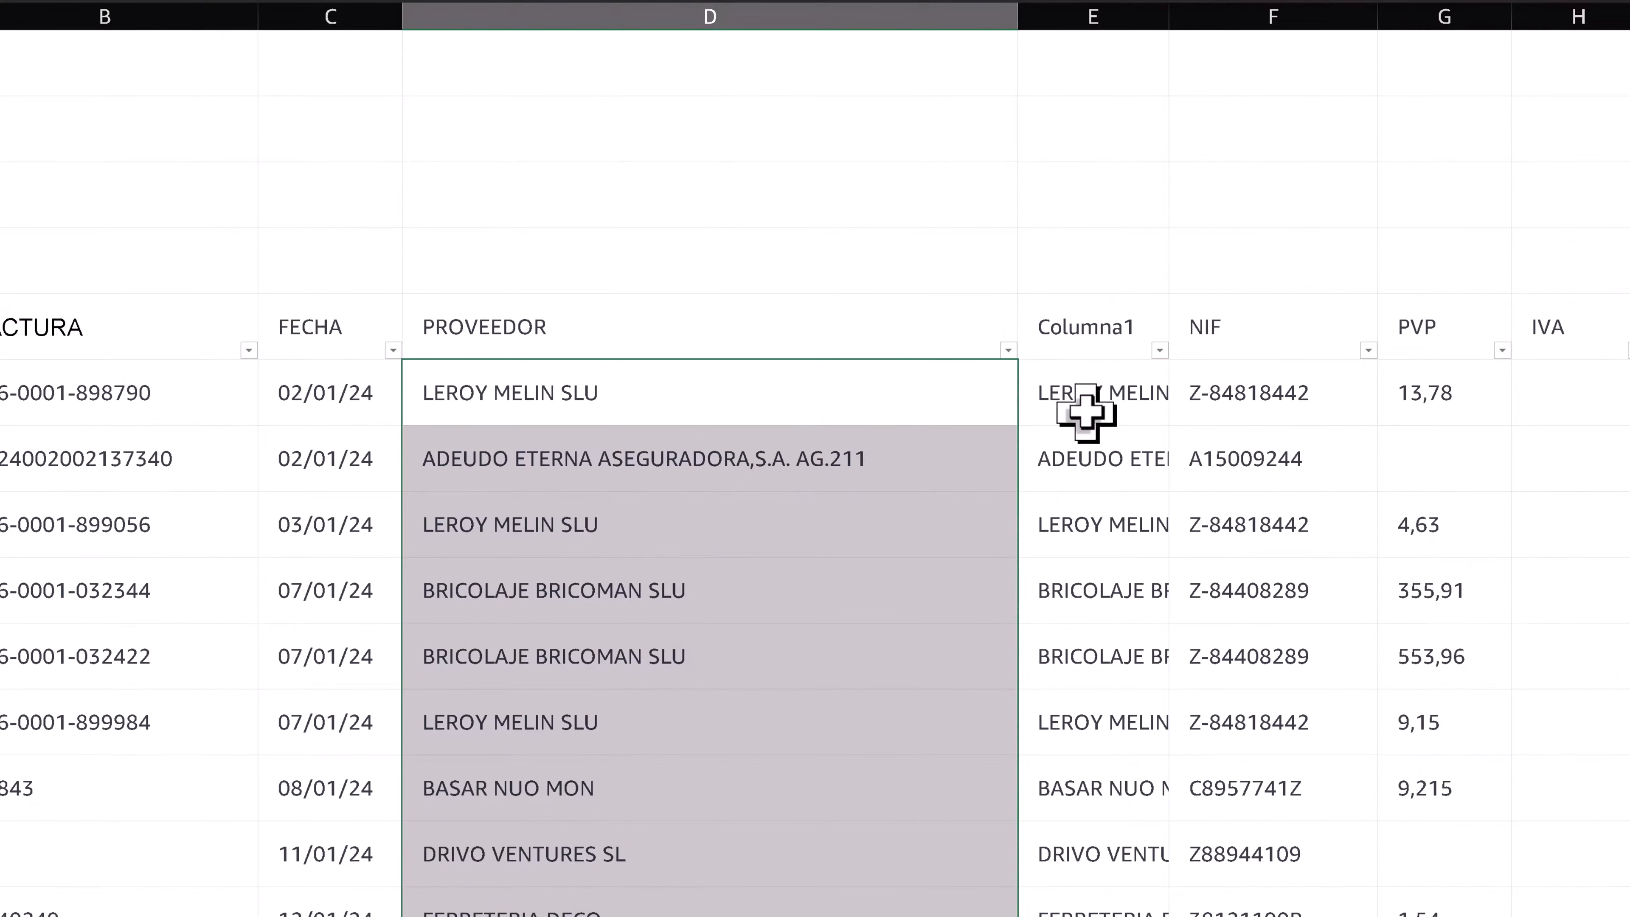
- Delete the helper column E (Columna1) from the sheet
left_click(1093, 17)
right_click(1092, 22)
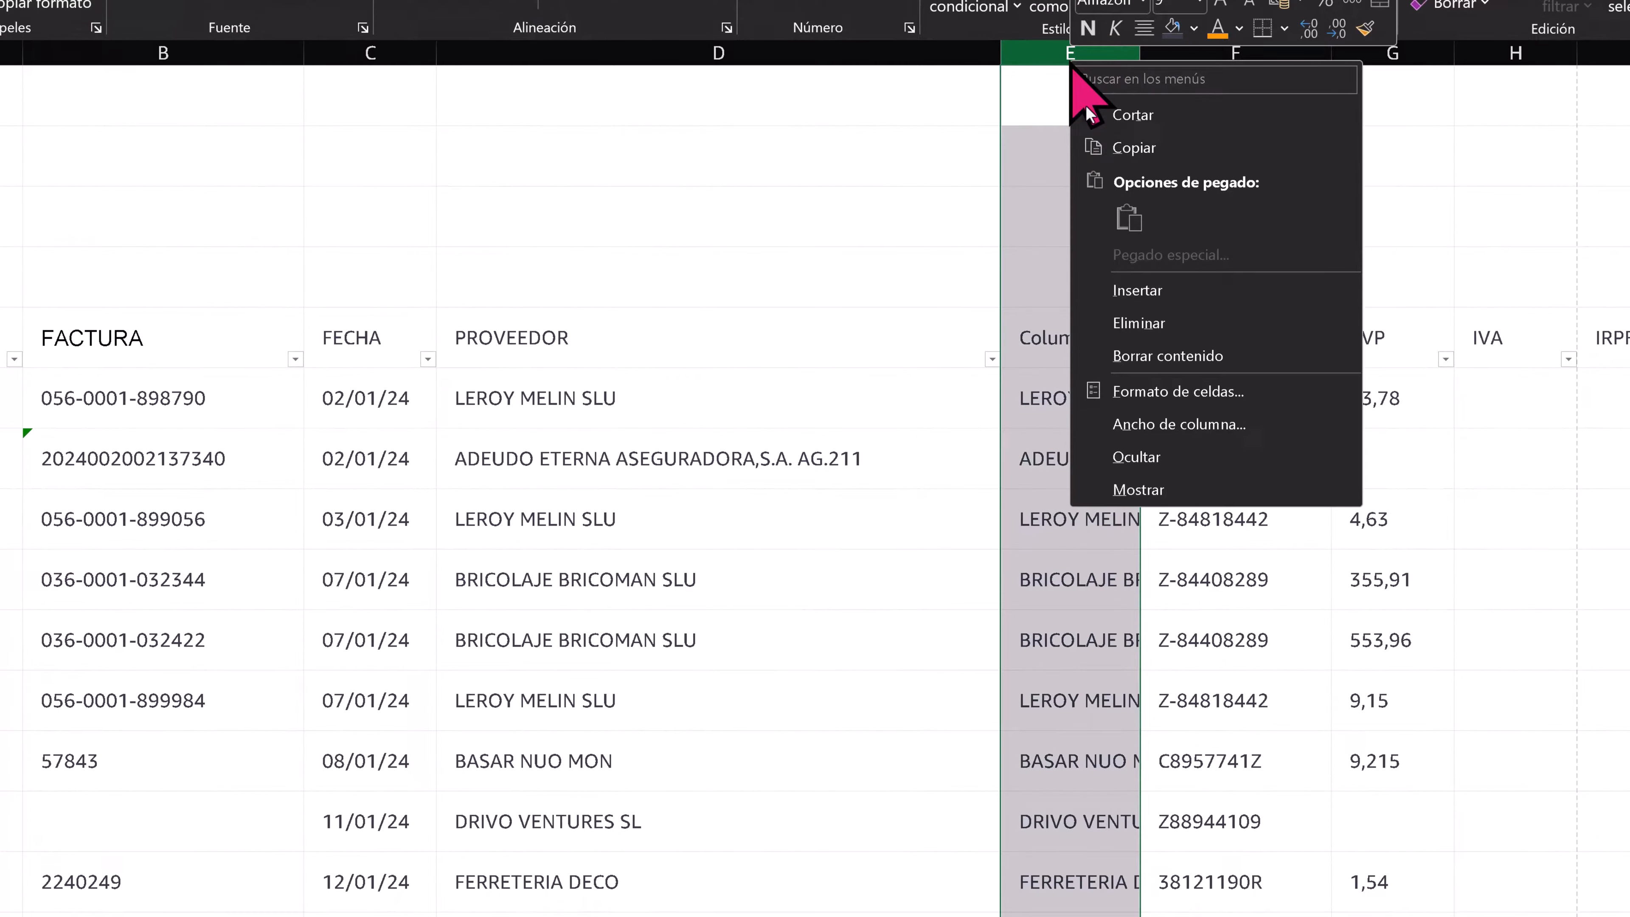
left_click(1137, 323)
left_click(1046, 517)
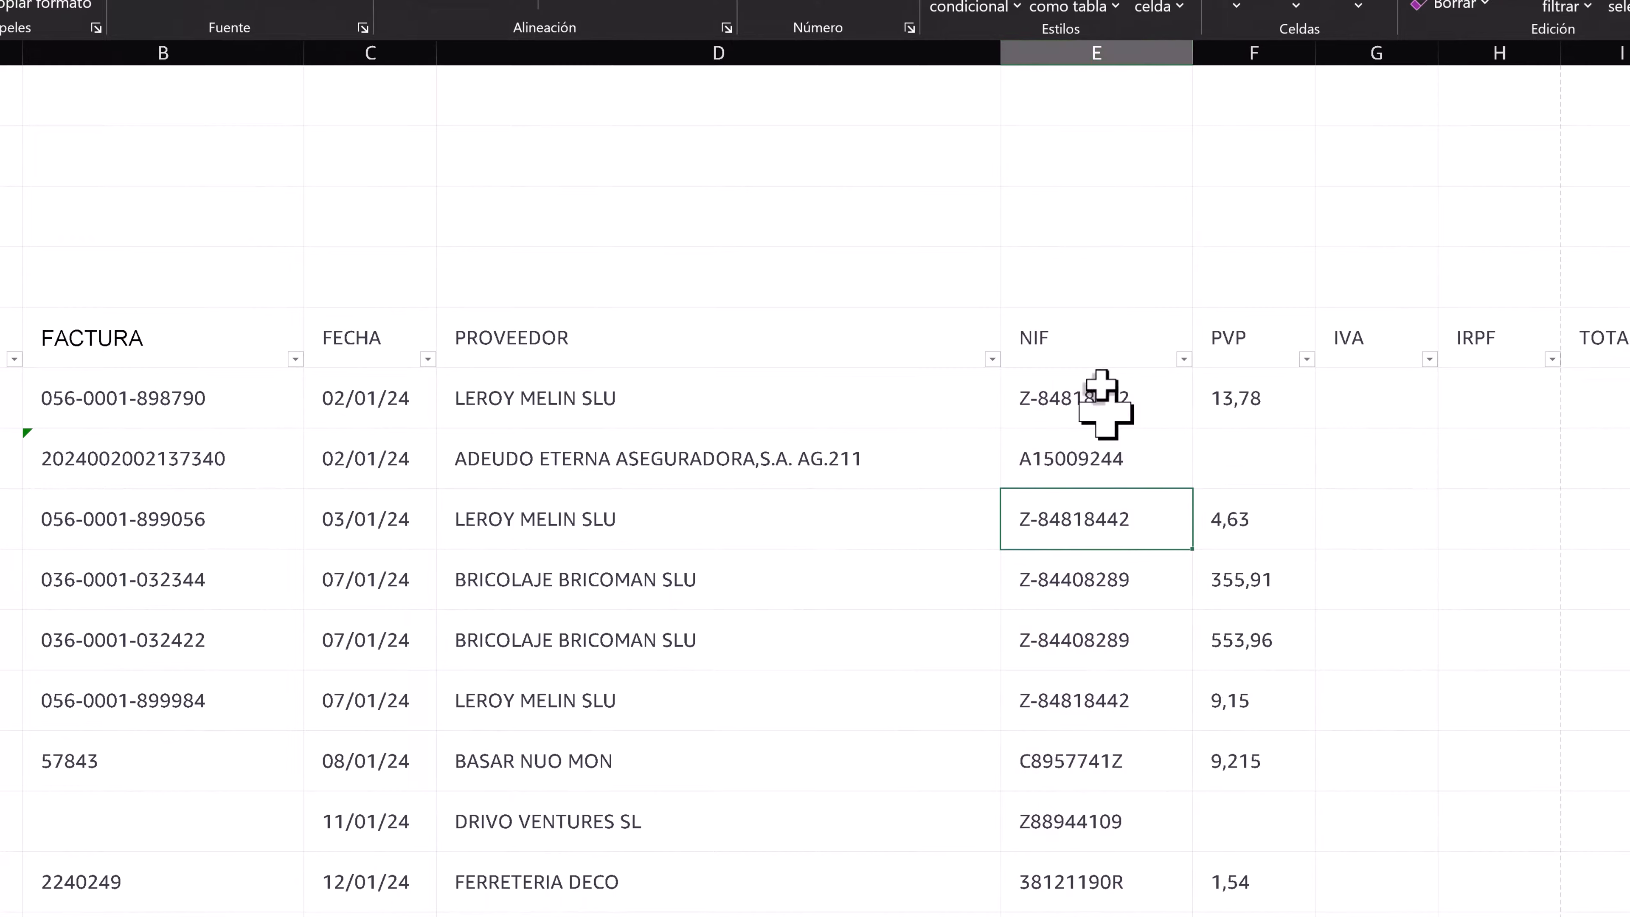
- Remove all hyphens from the NIF values by replacing "-" with nothing
left_click(1093, 316)
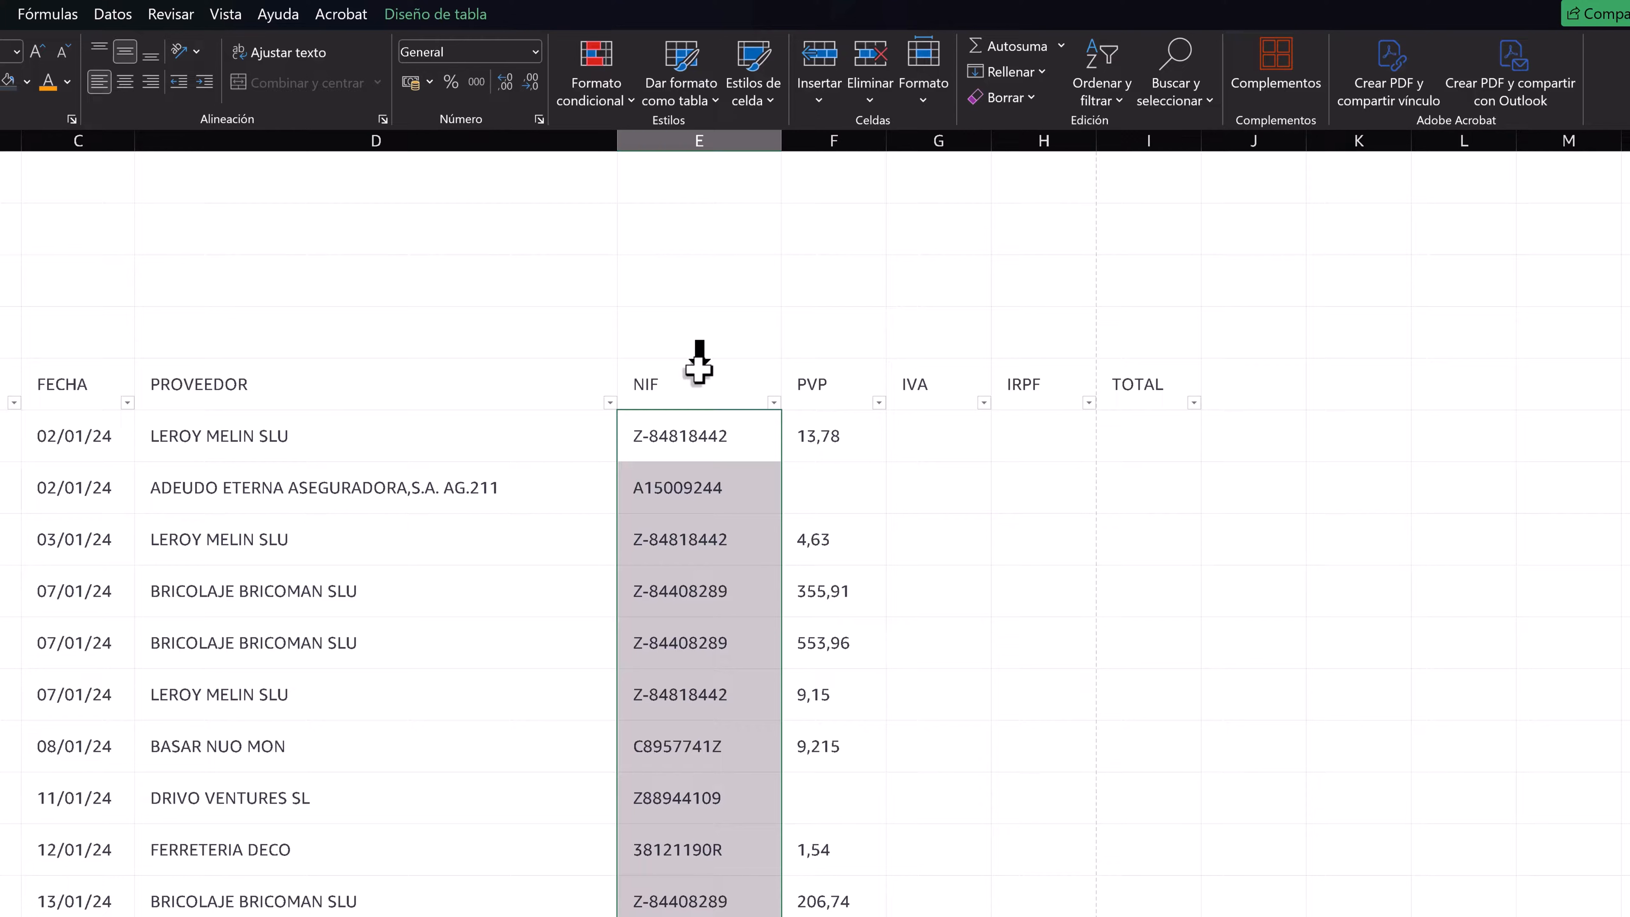
left_click(1171, 84)
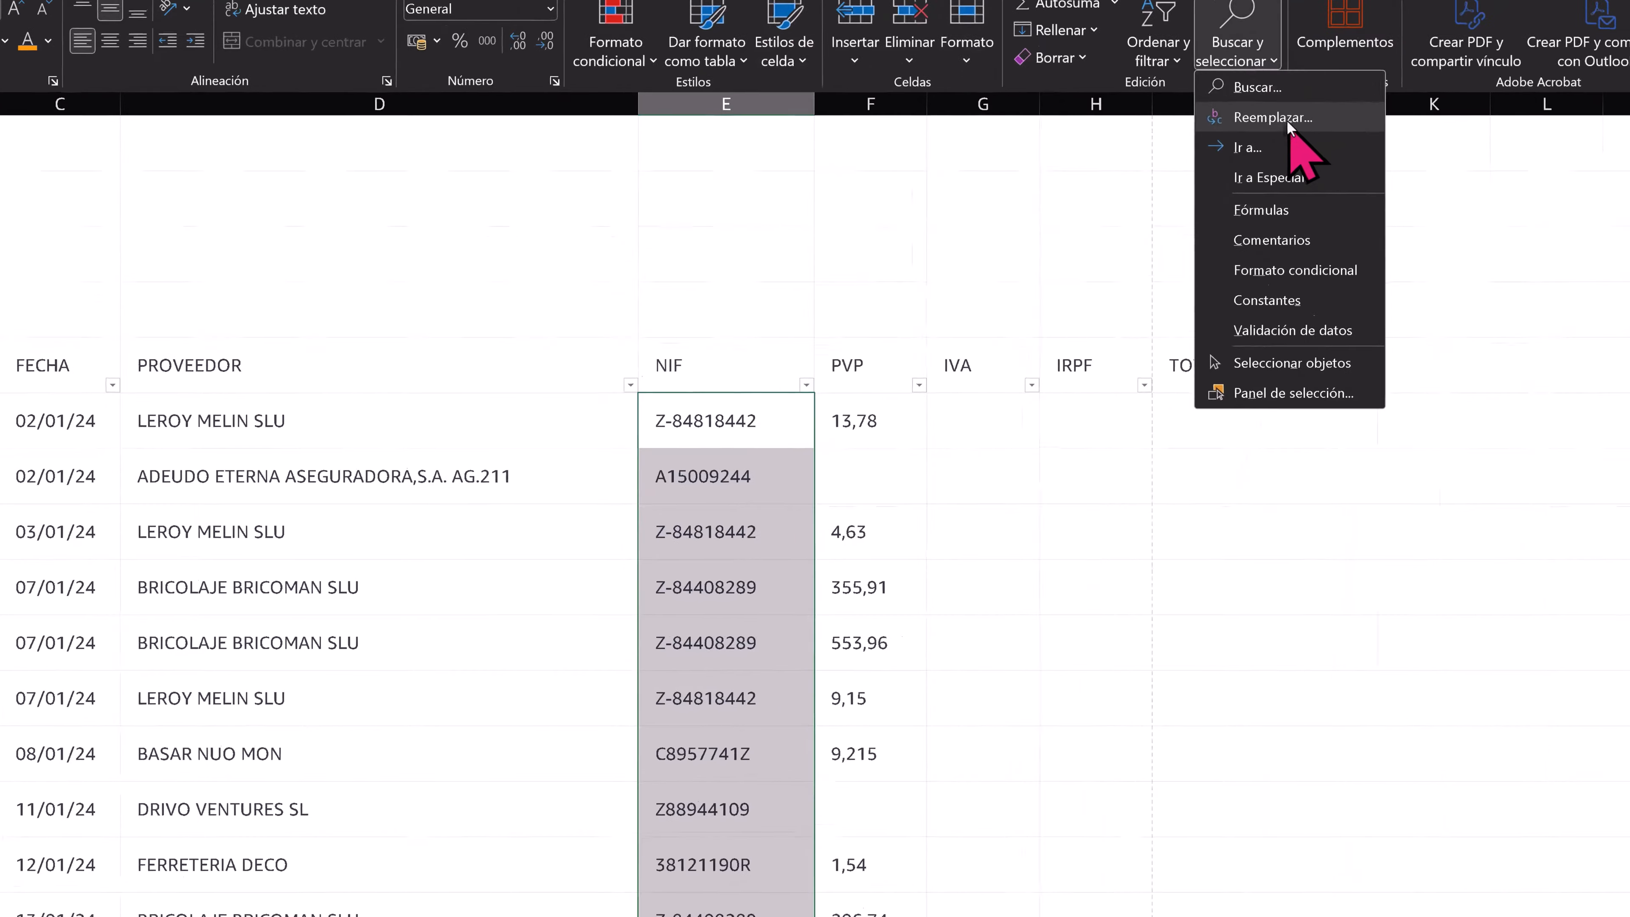
left_click(1208, 153)
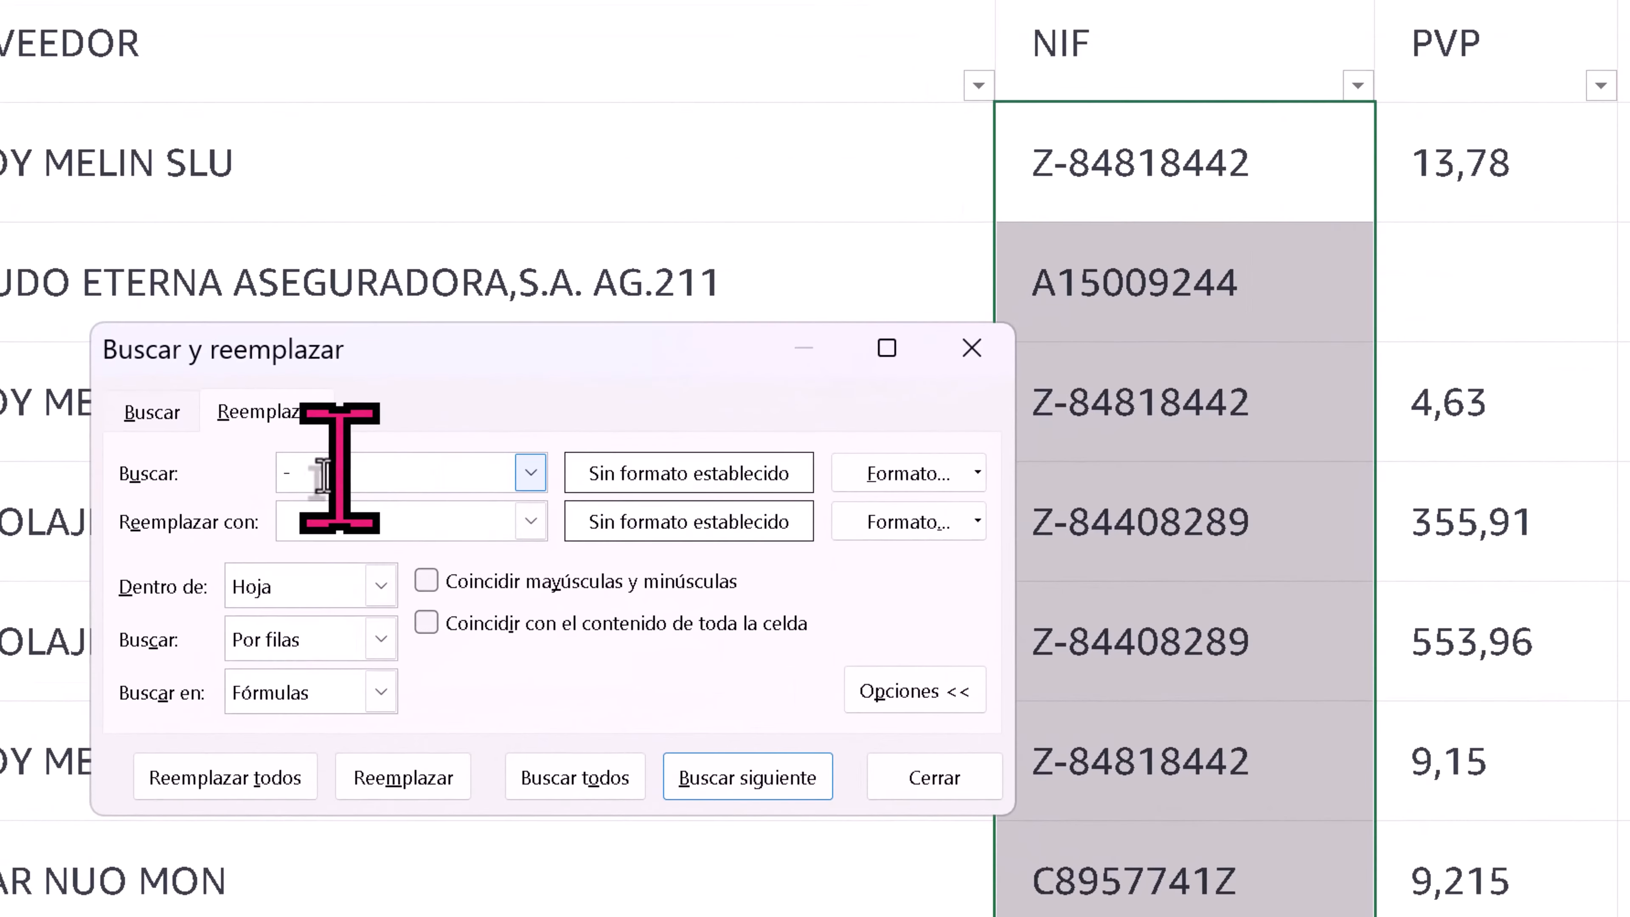
left_click(324, 473)
left_click(284, 747)
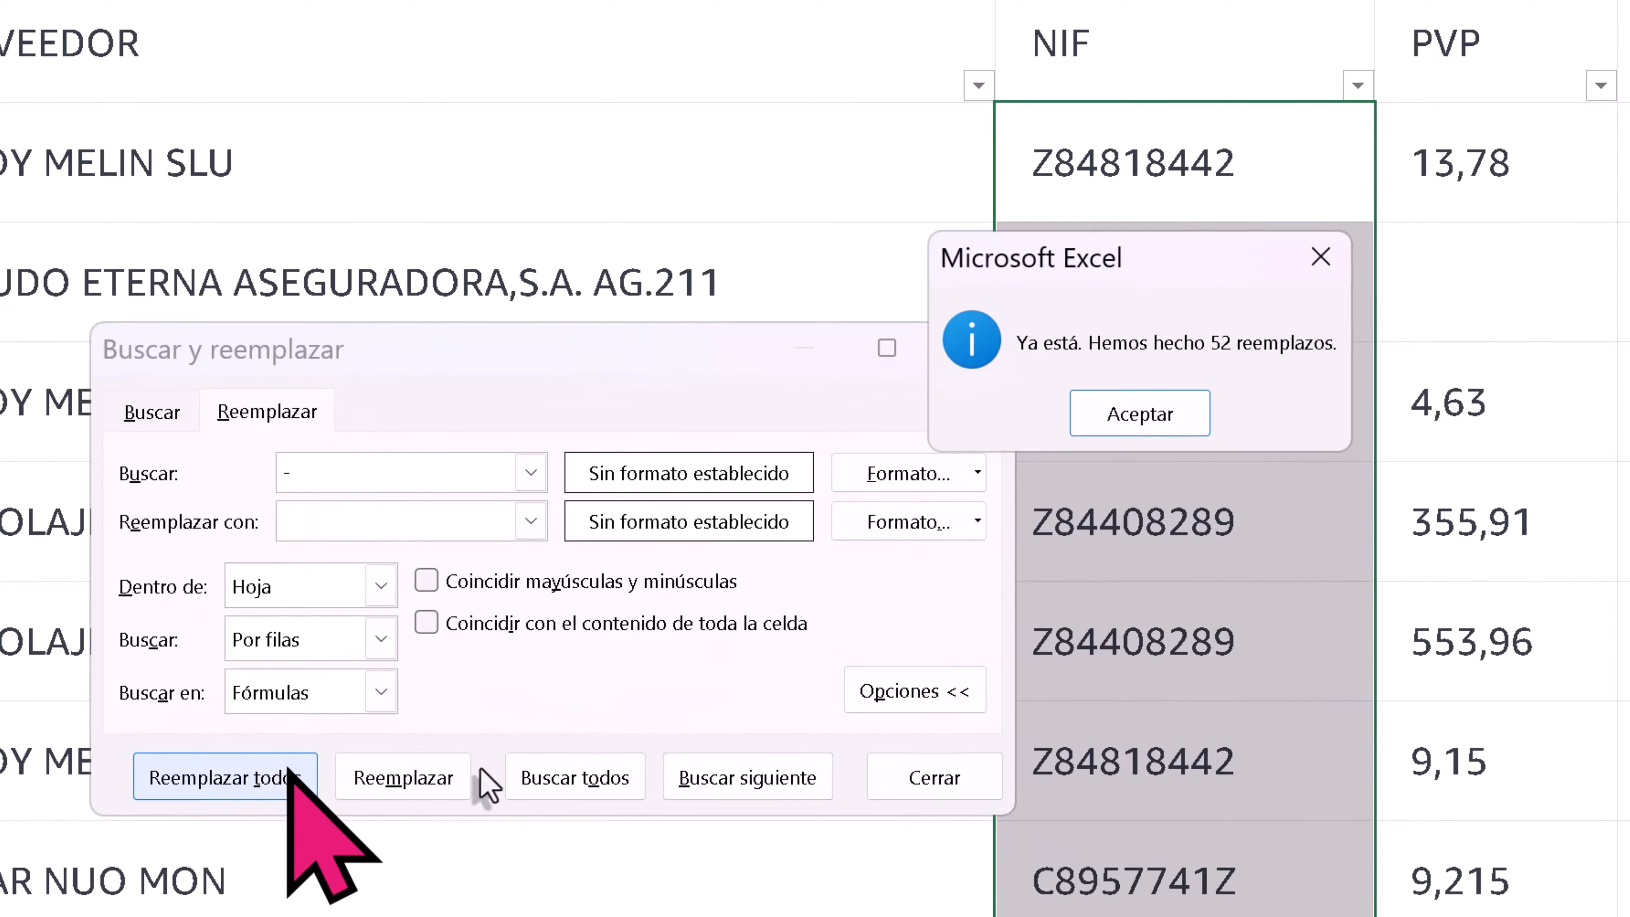
left_click(1148, 414)
left_click(937, 777)
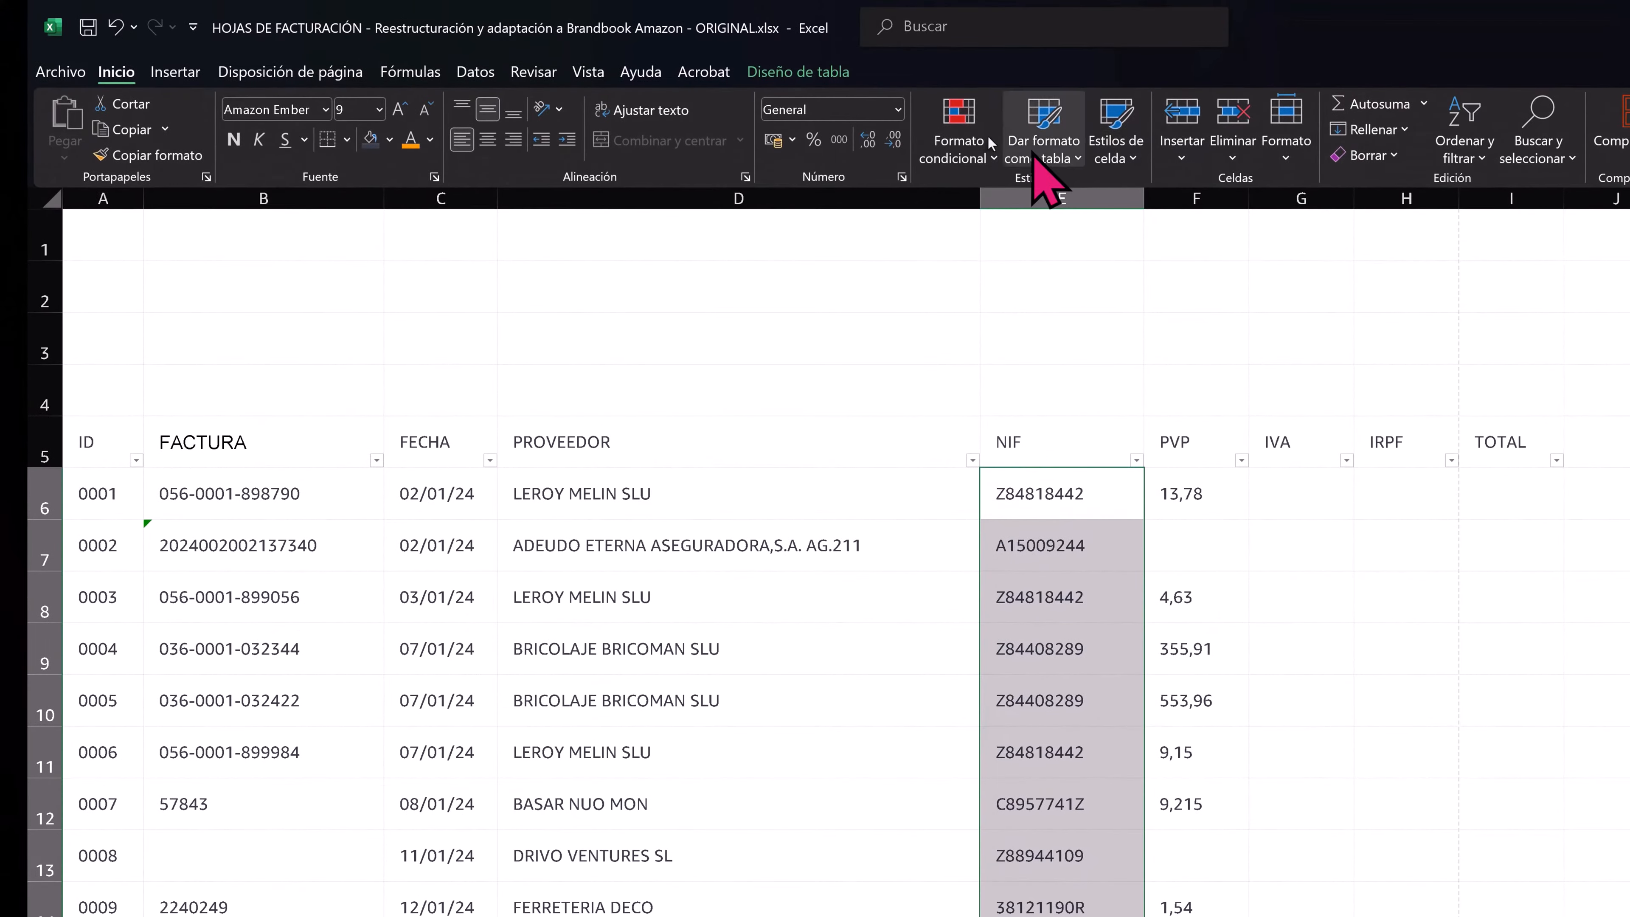
- Add data validation to the NIF values that only allows a text length equal to 9, leaving the input message blank
left_click(475, 71)
left_click(1174, 113)
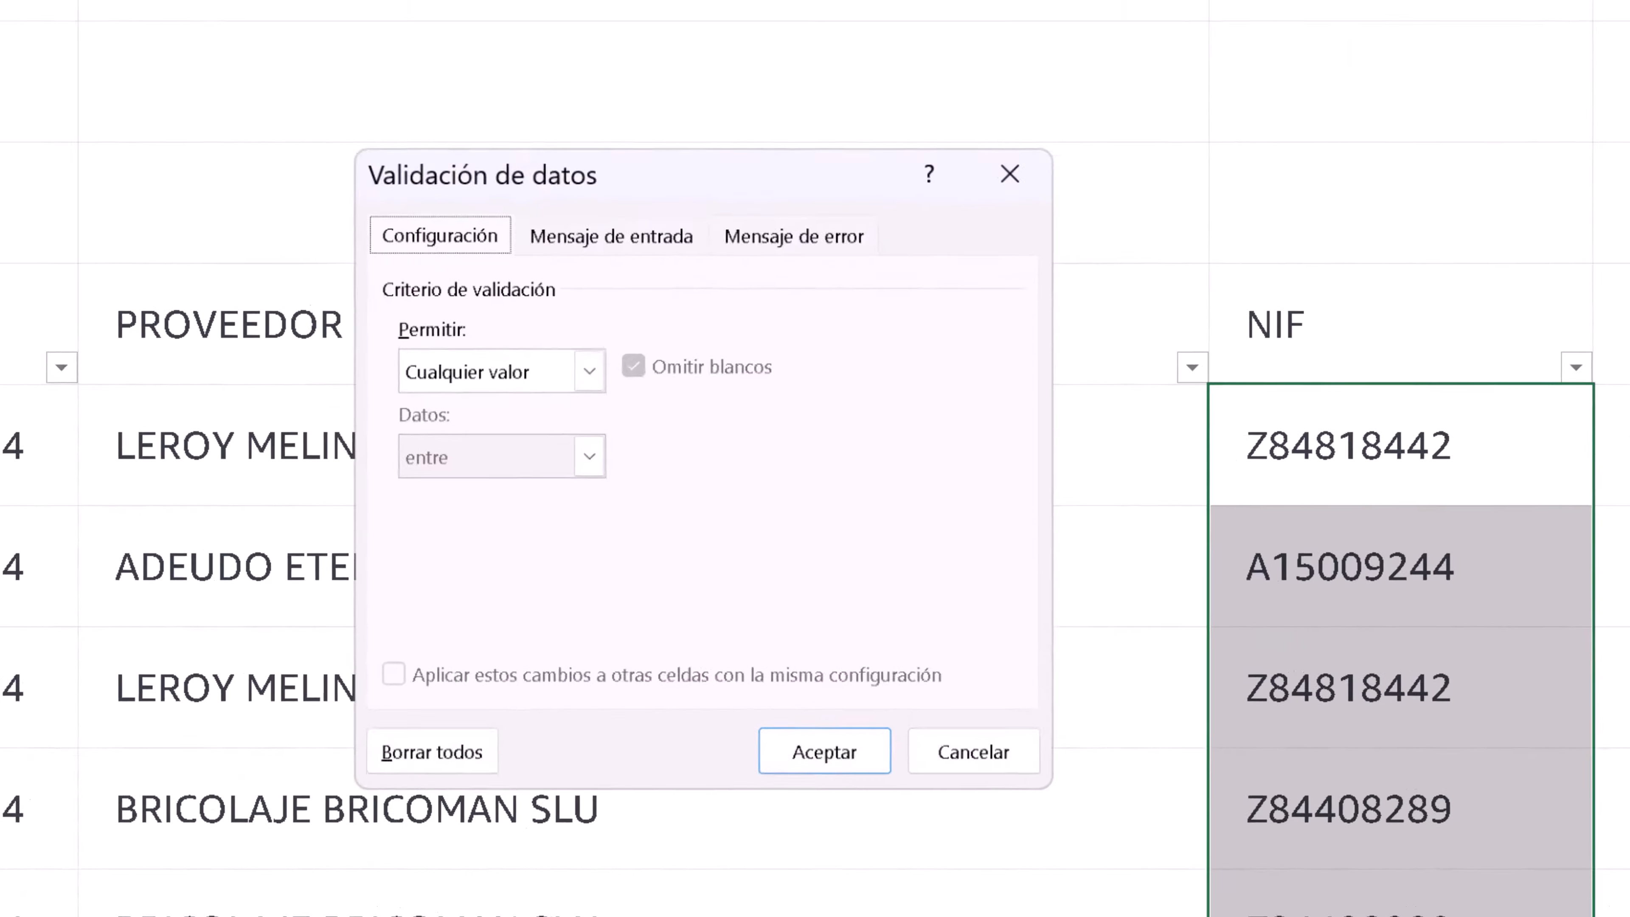
left_click(512, 381)
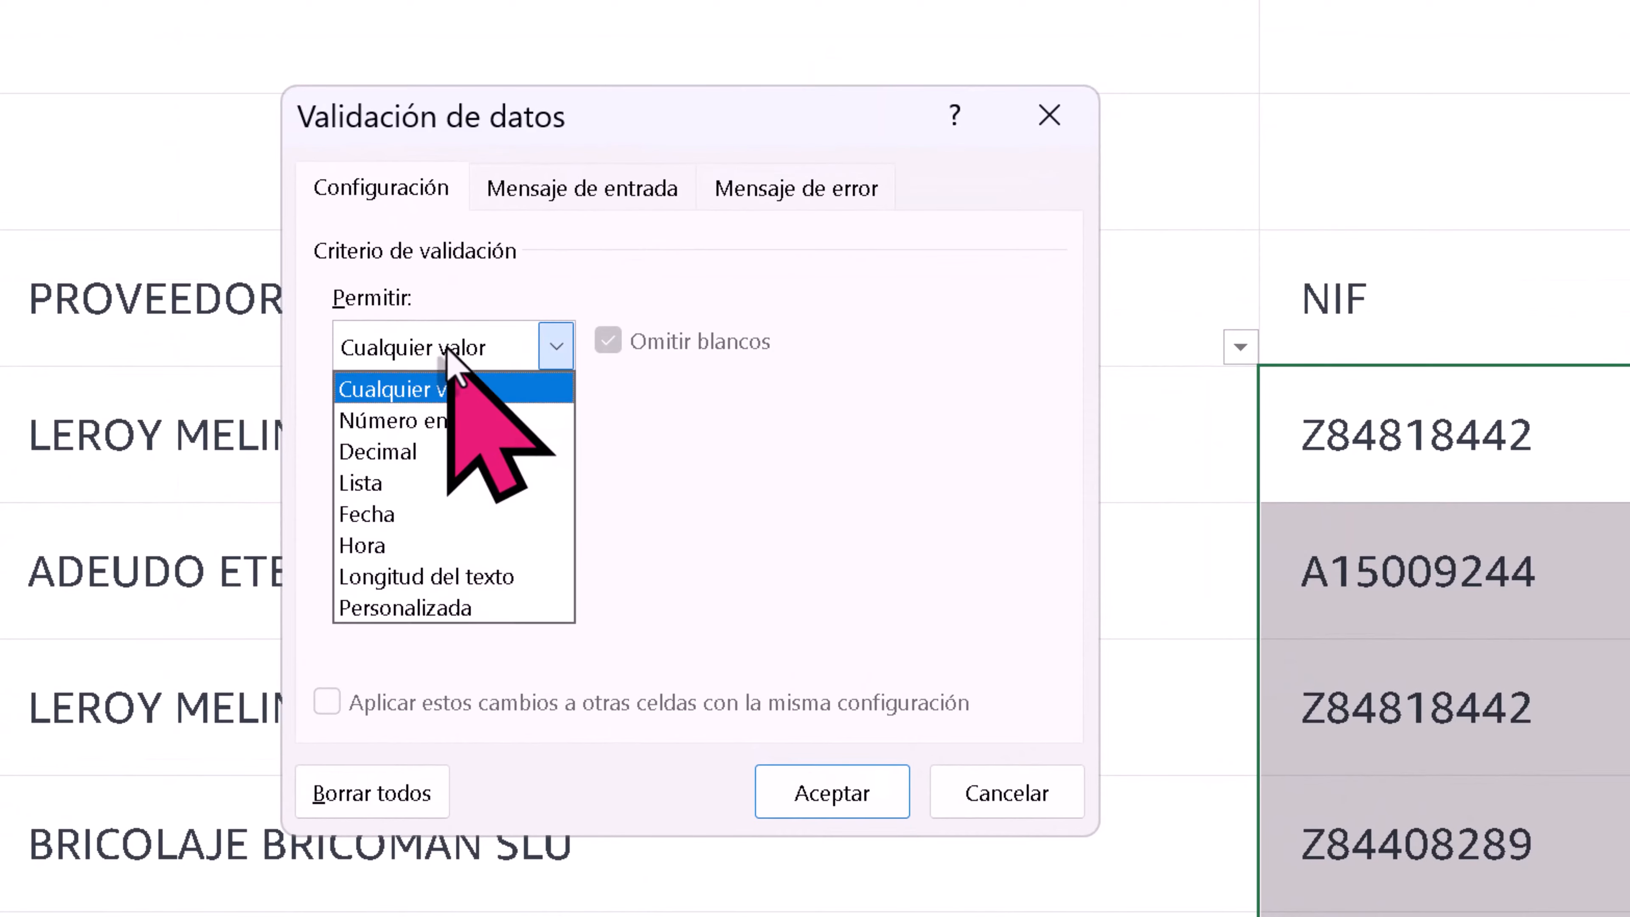
left_click(450, 578)
left_click(399, 453)
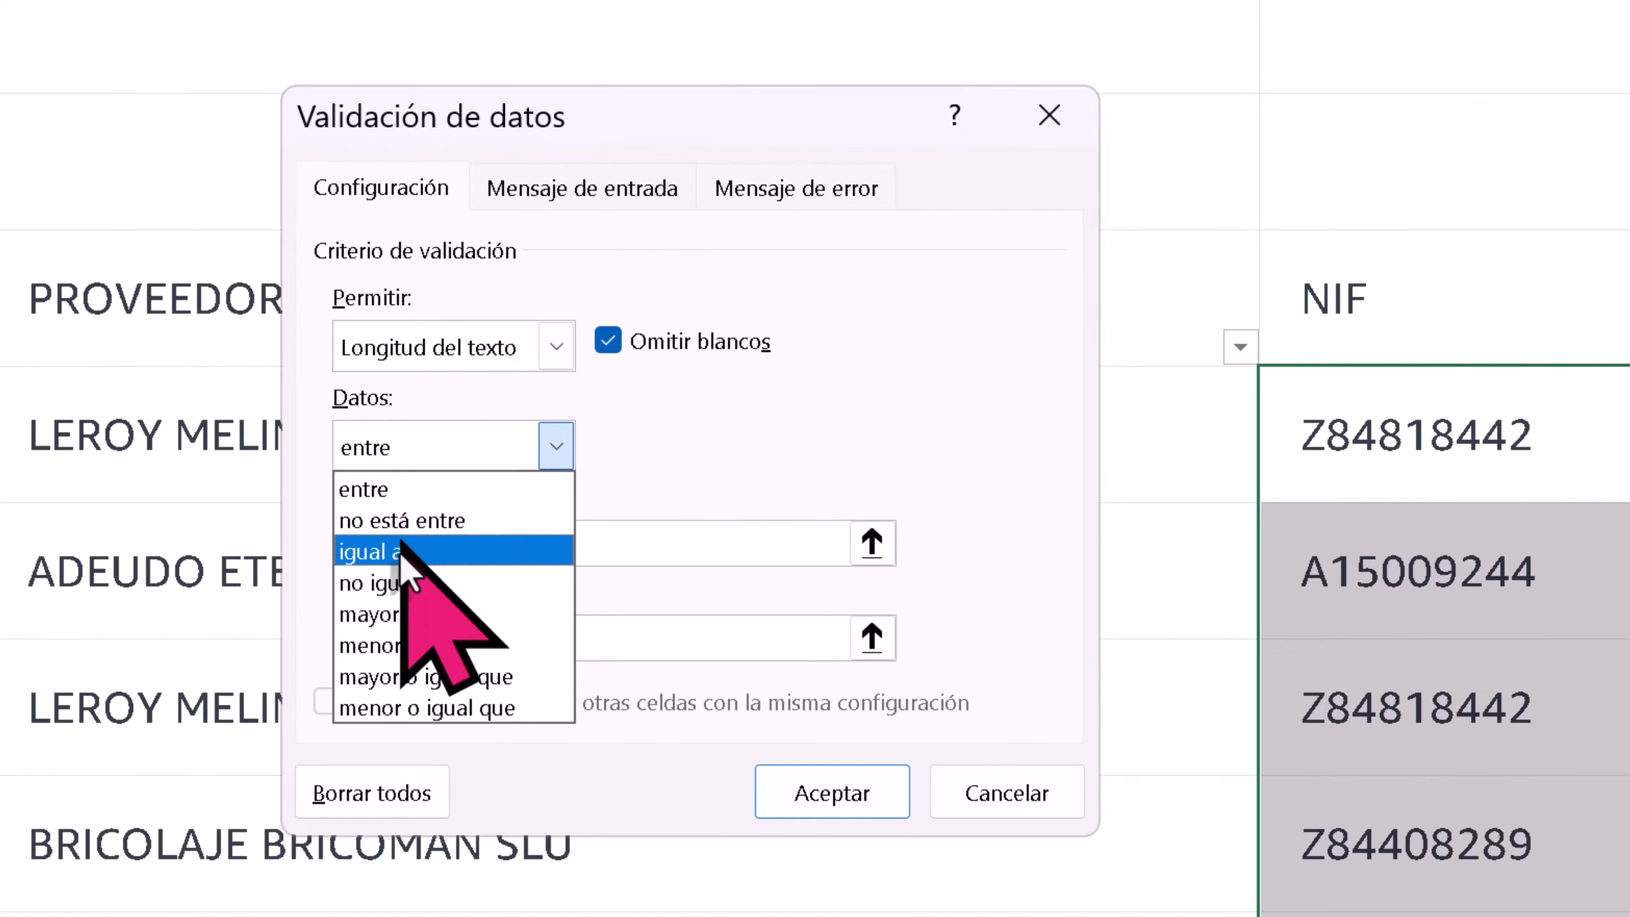
left_click(404, 551)
left_click(555, 543)
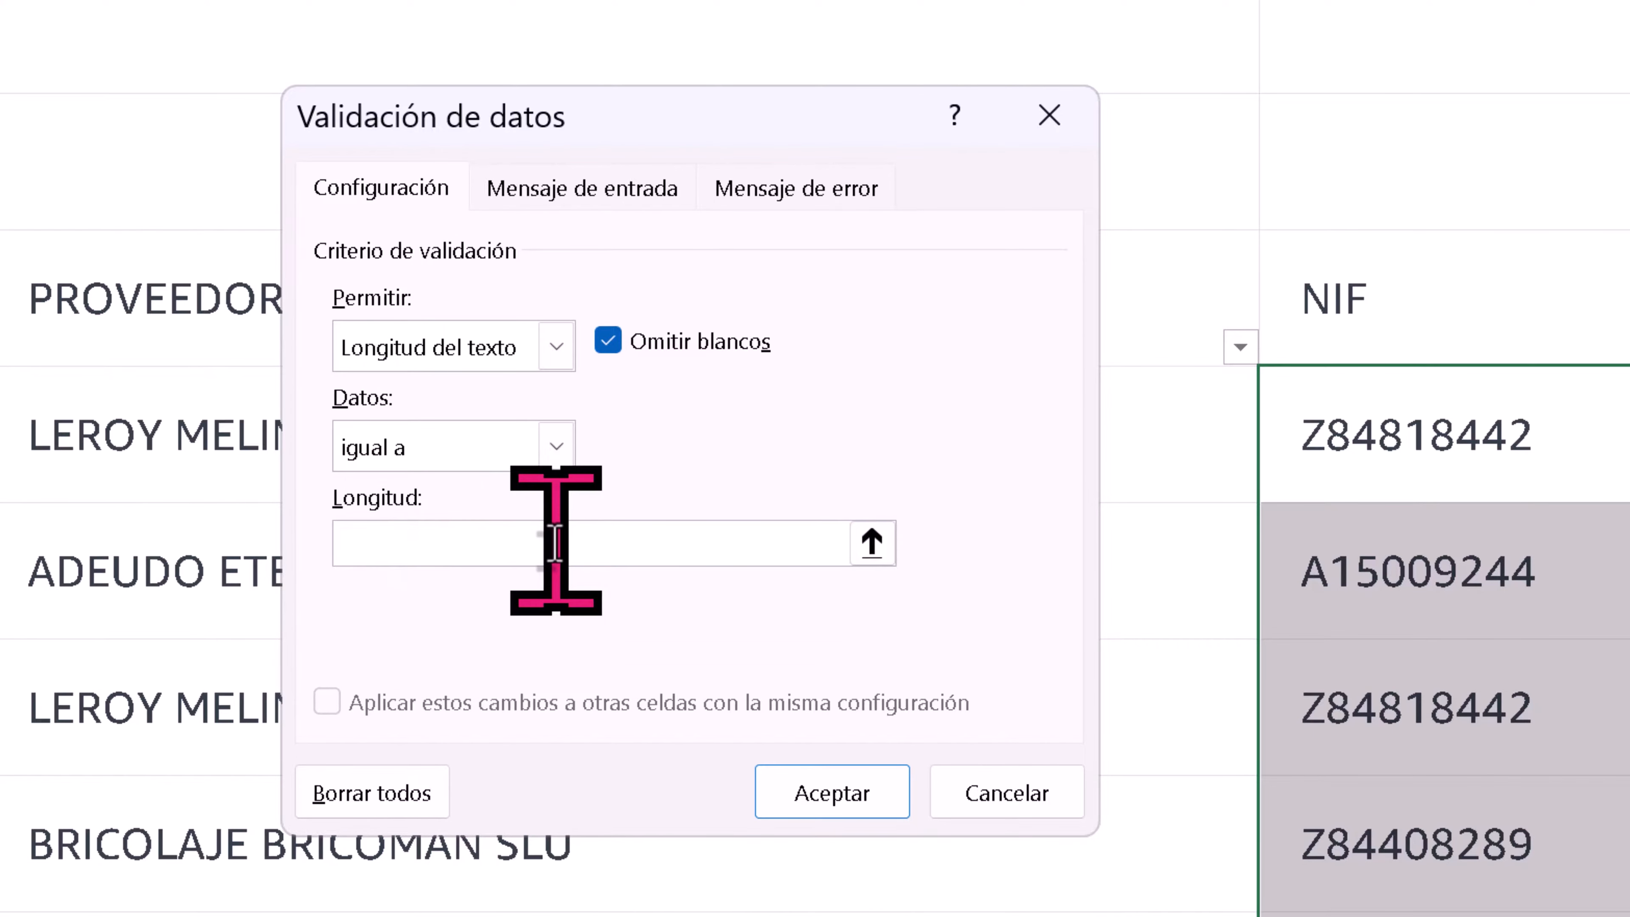
type("9")
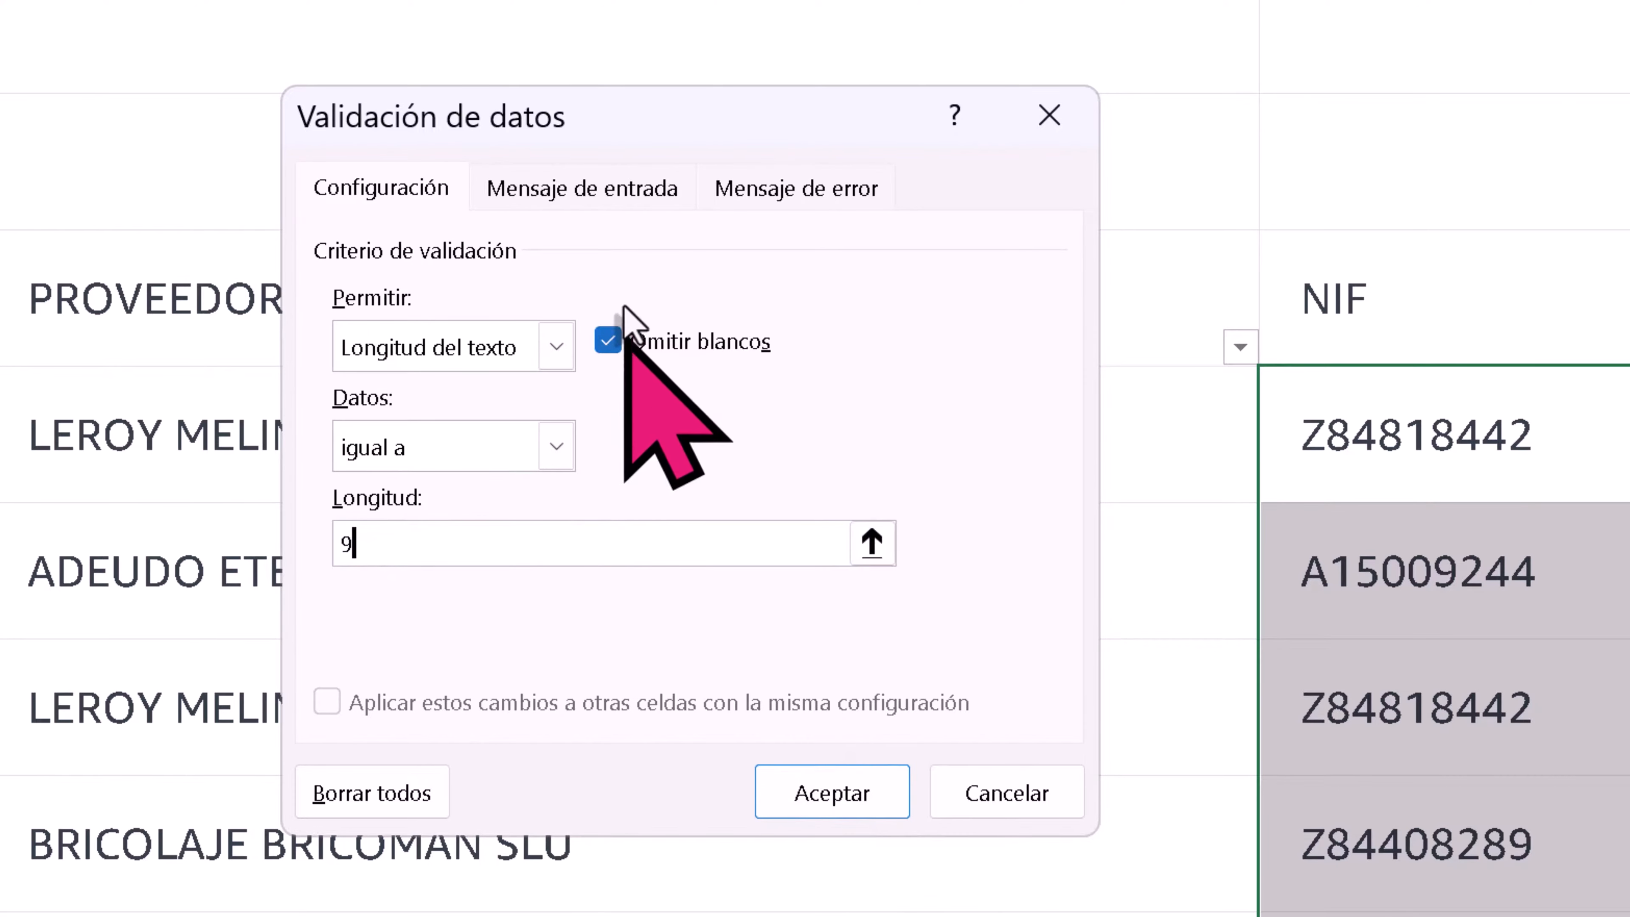
left_click(606, 204)
left_click(756, 196)
left_click(585, 192)
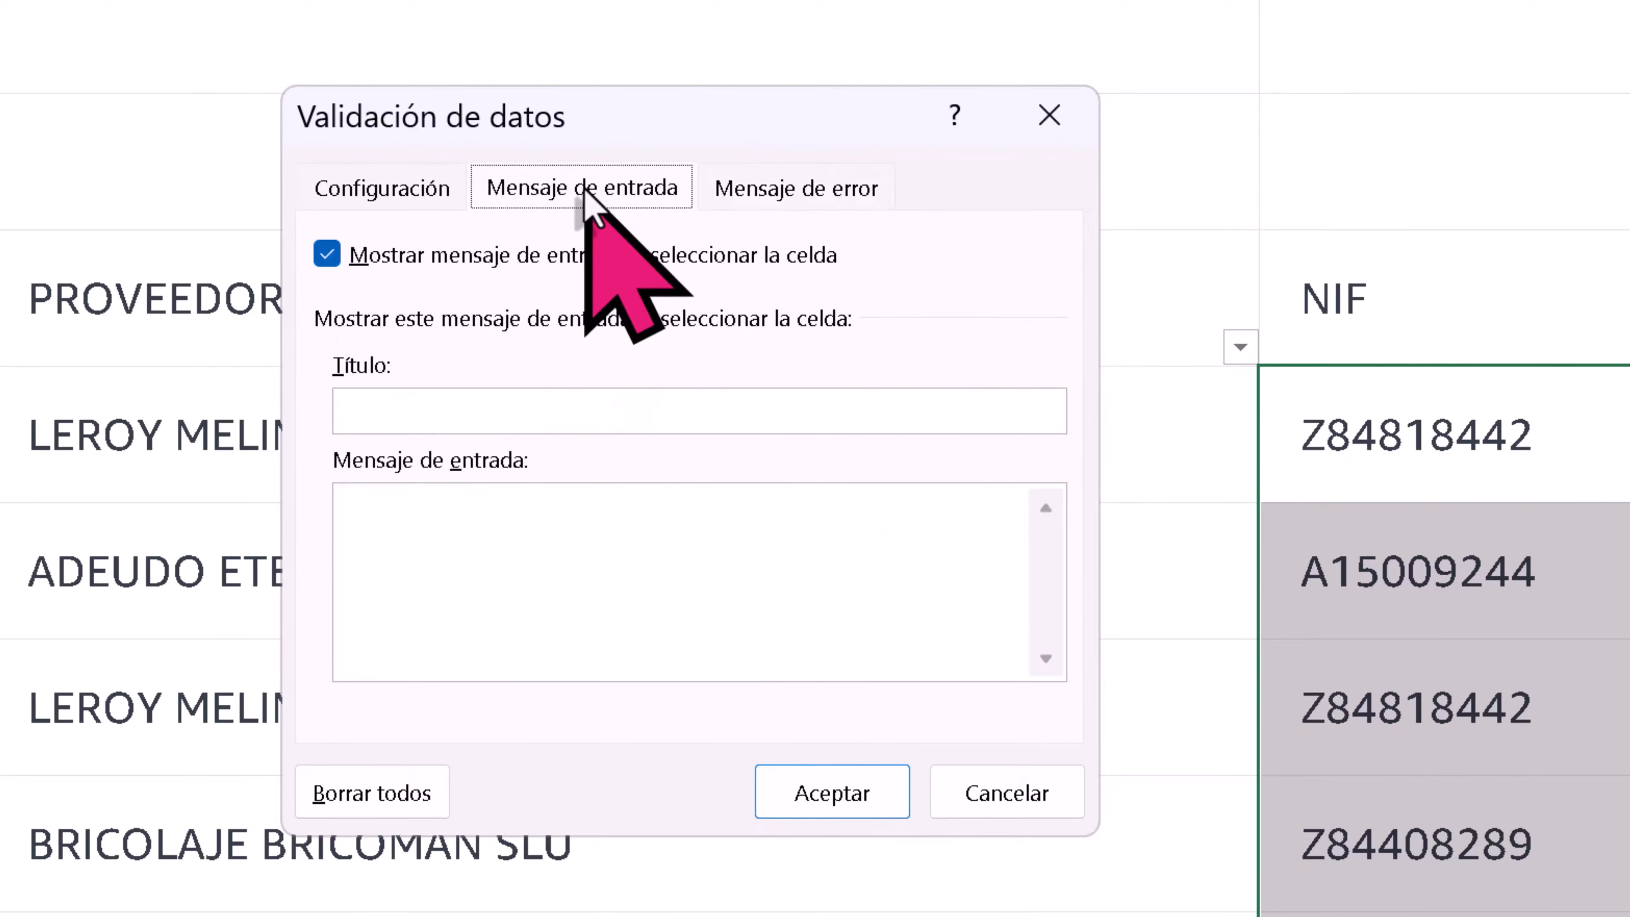
left_click(369, 193)
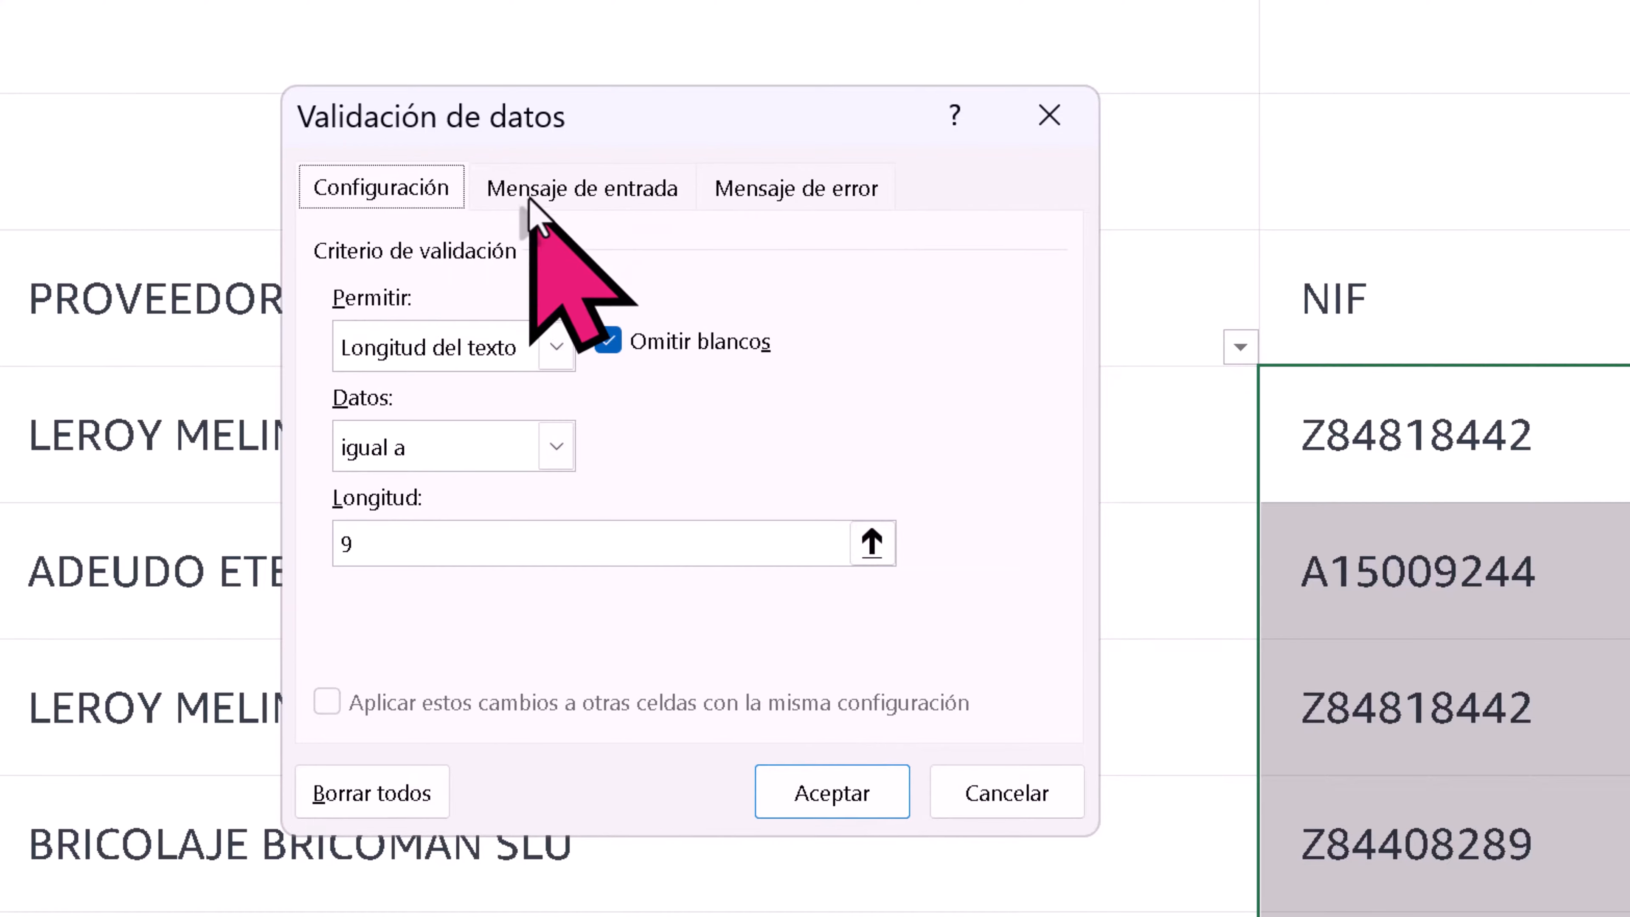
left_click(843, 796)
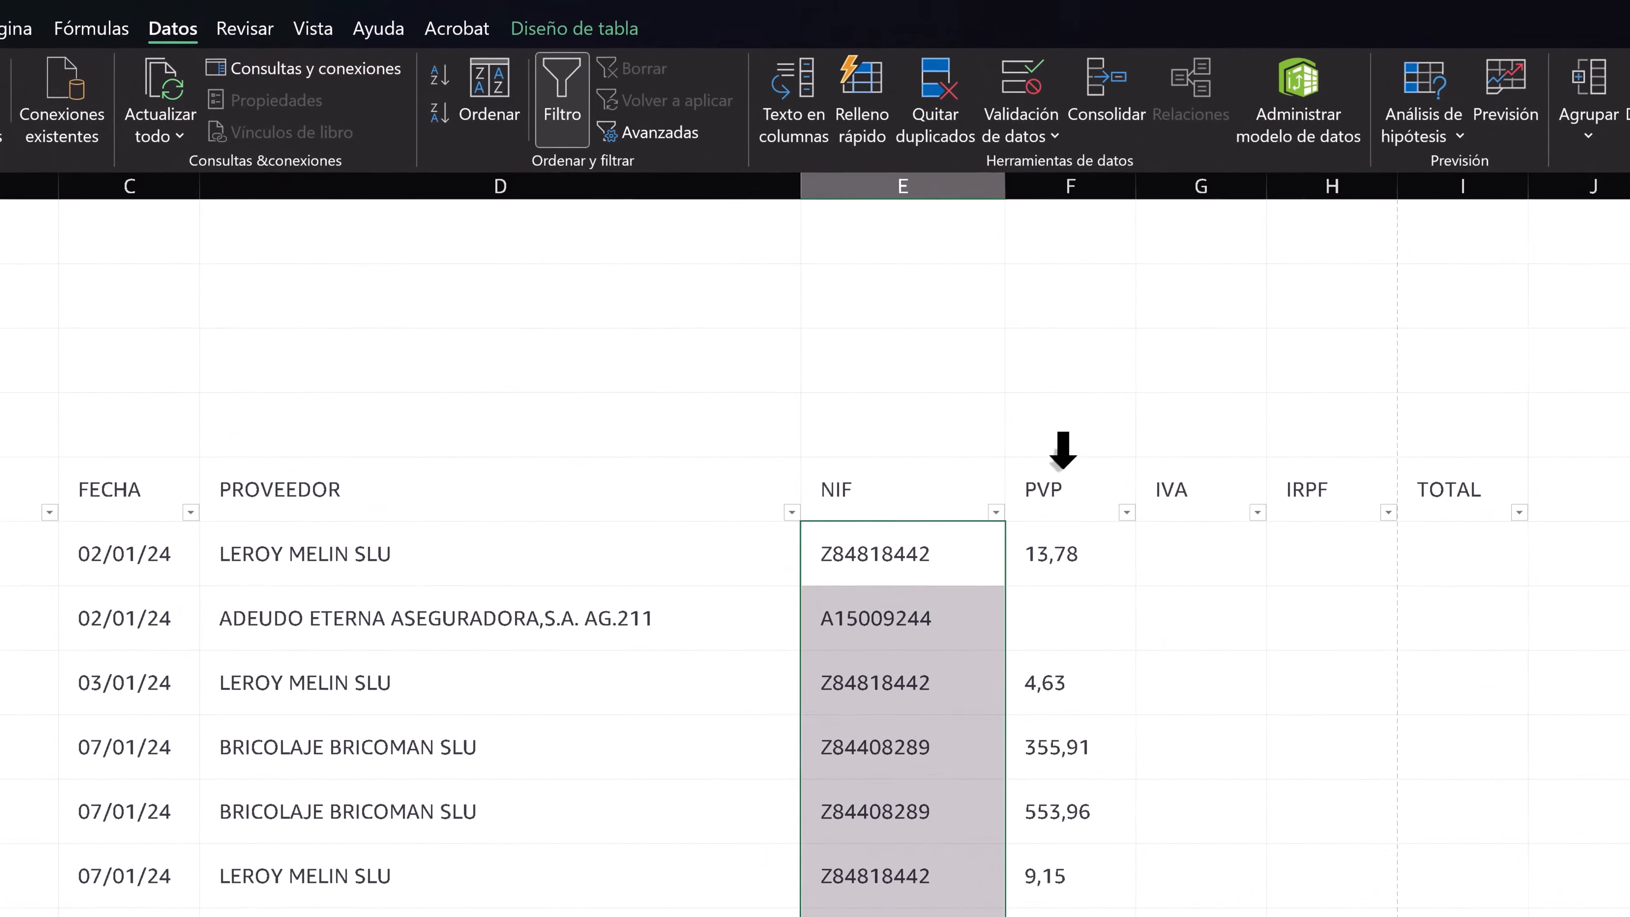
- Apply the Moneda number format to the PVP and TOTAL columns of the table
left_click(1063, 449)
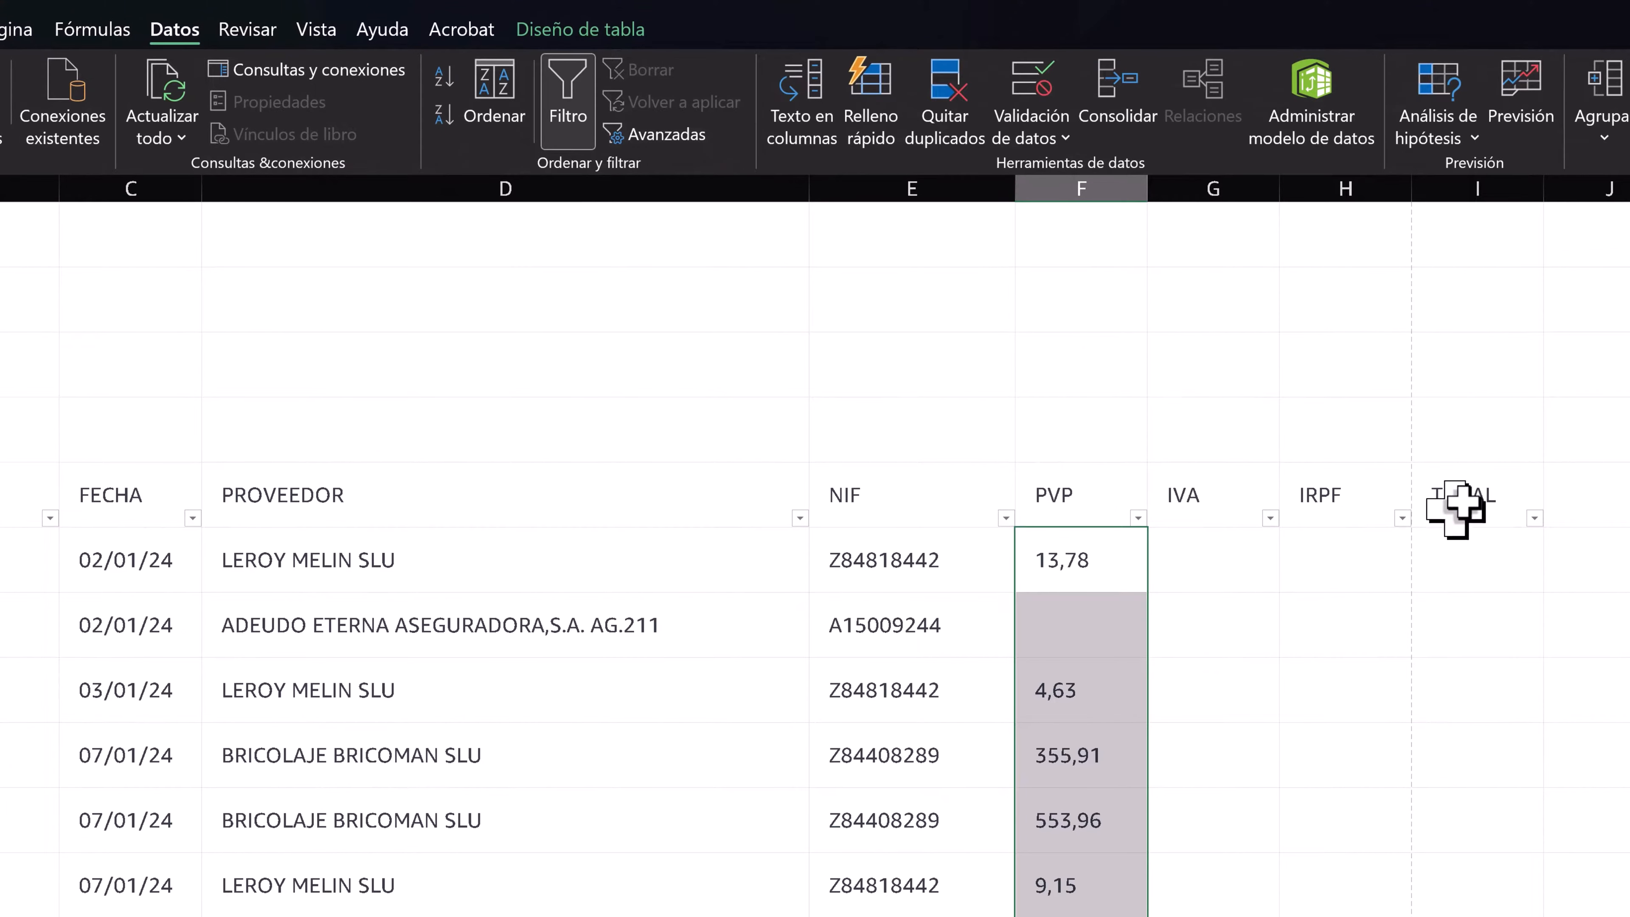
left_click(1458, 455, "ctrl")
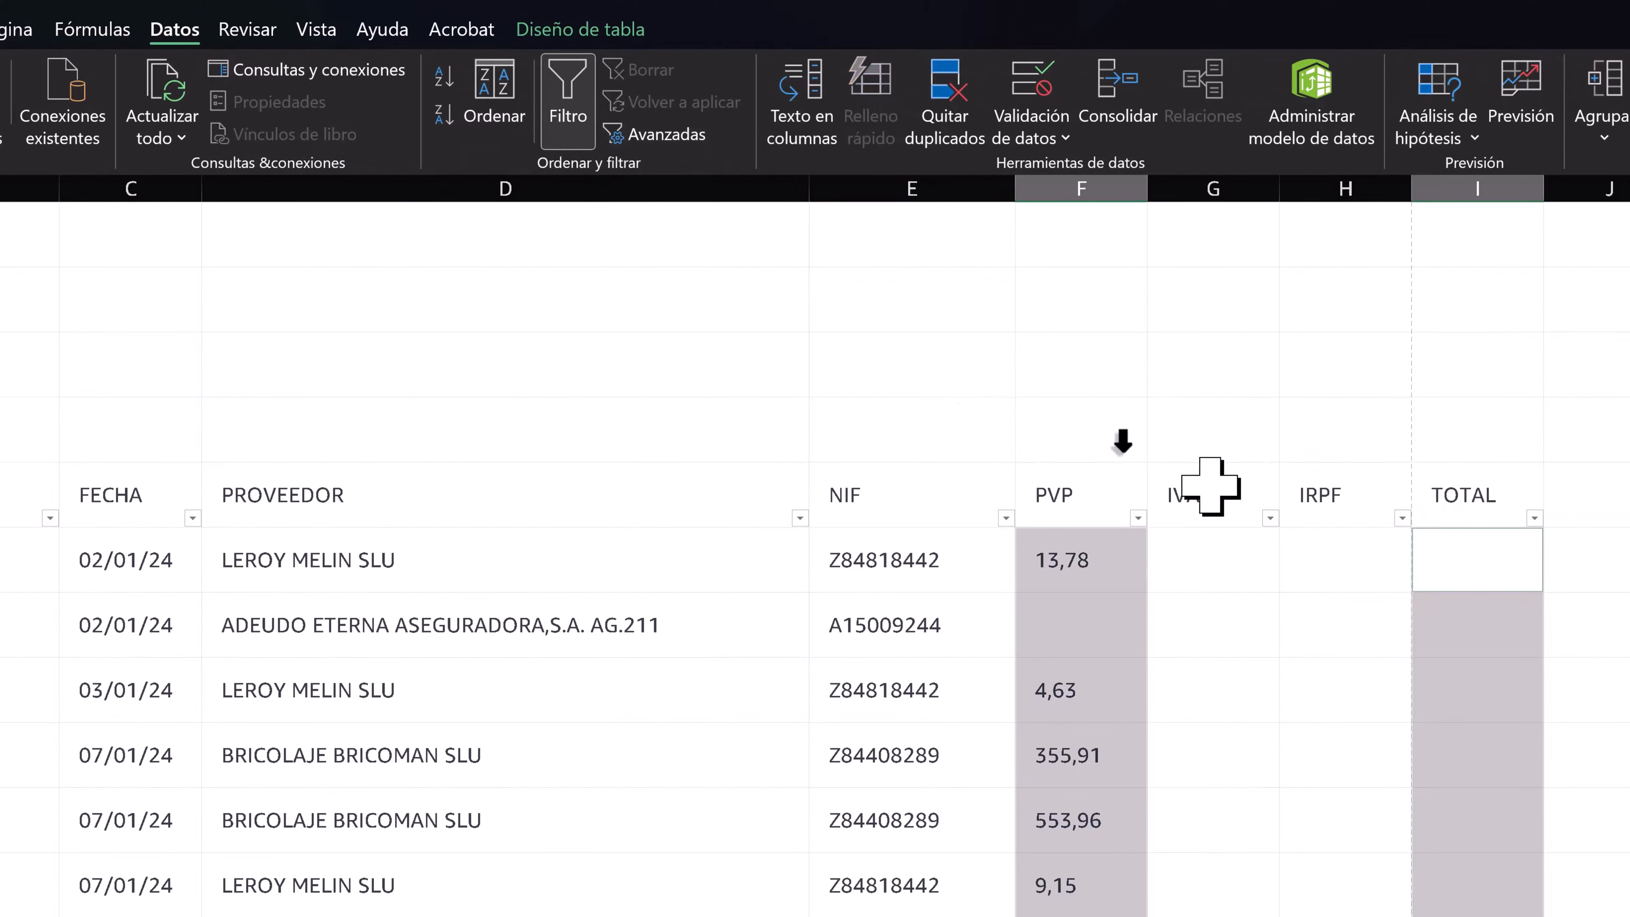
left_click(1, 30)
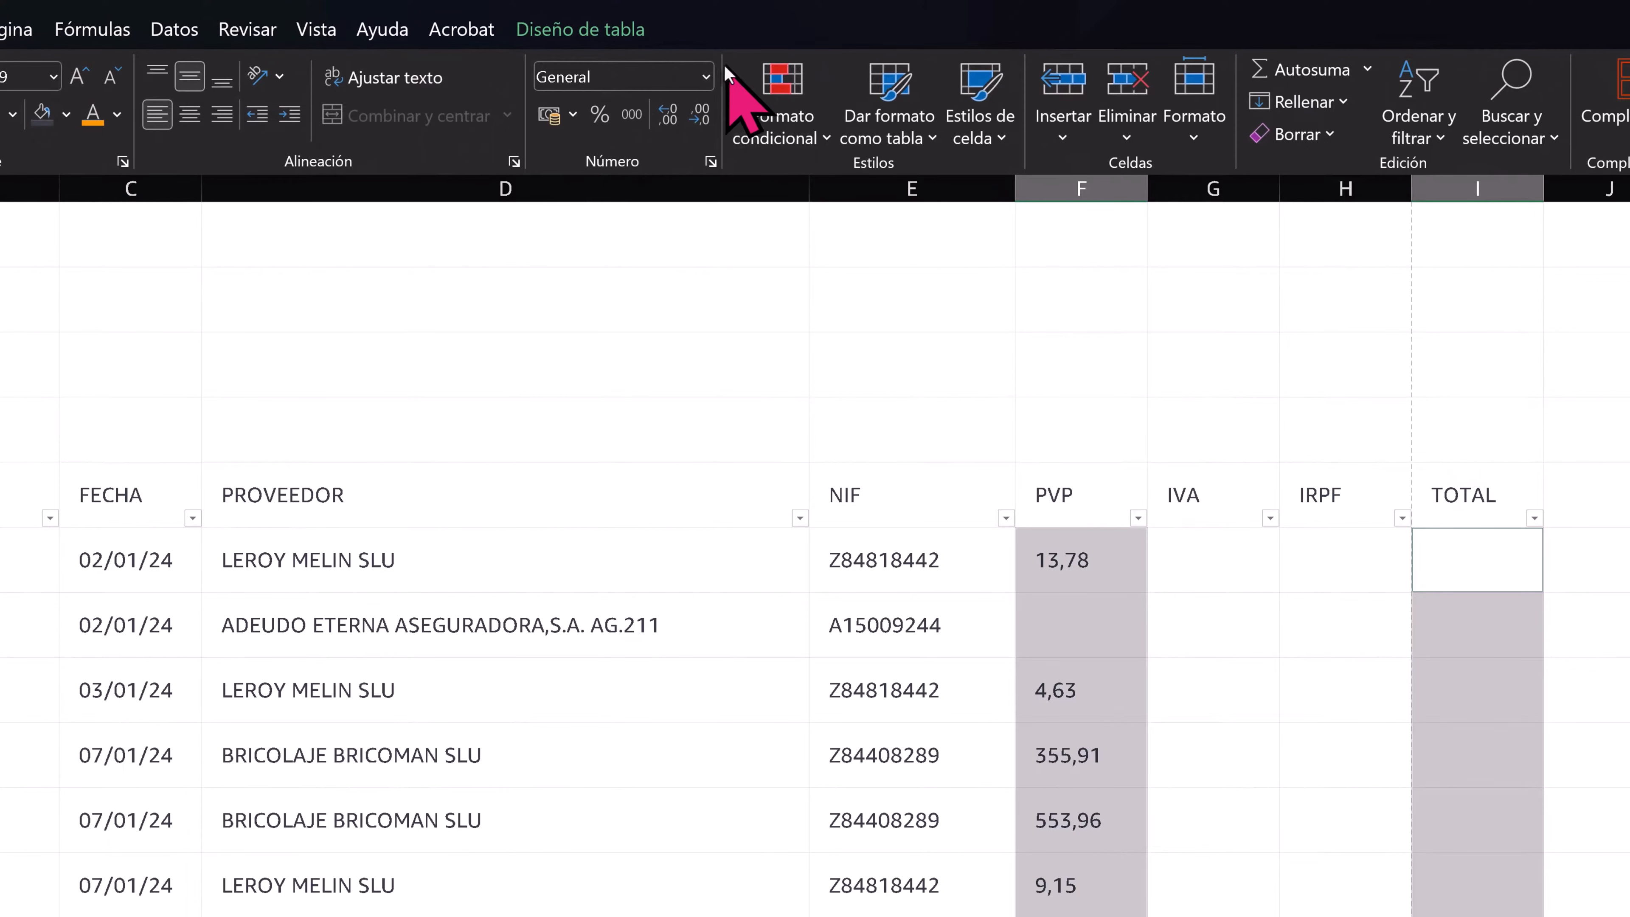
left_click(706, 76)
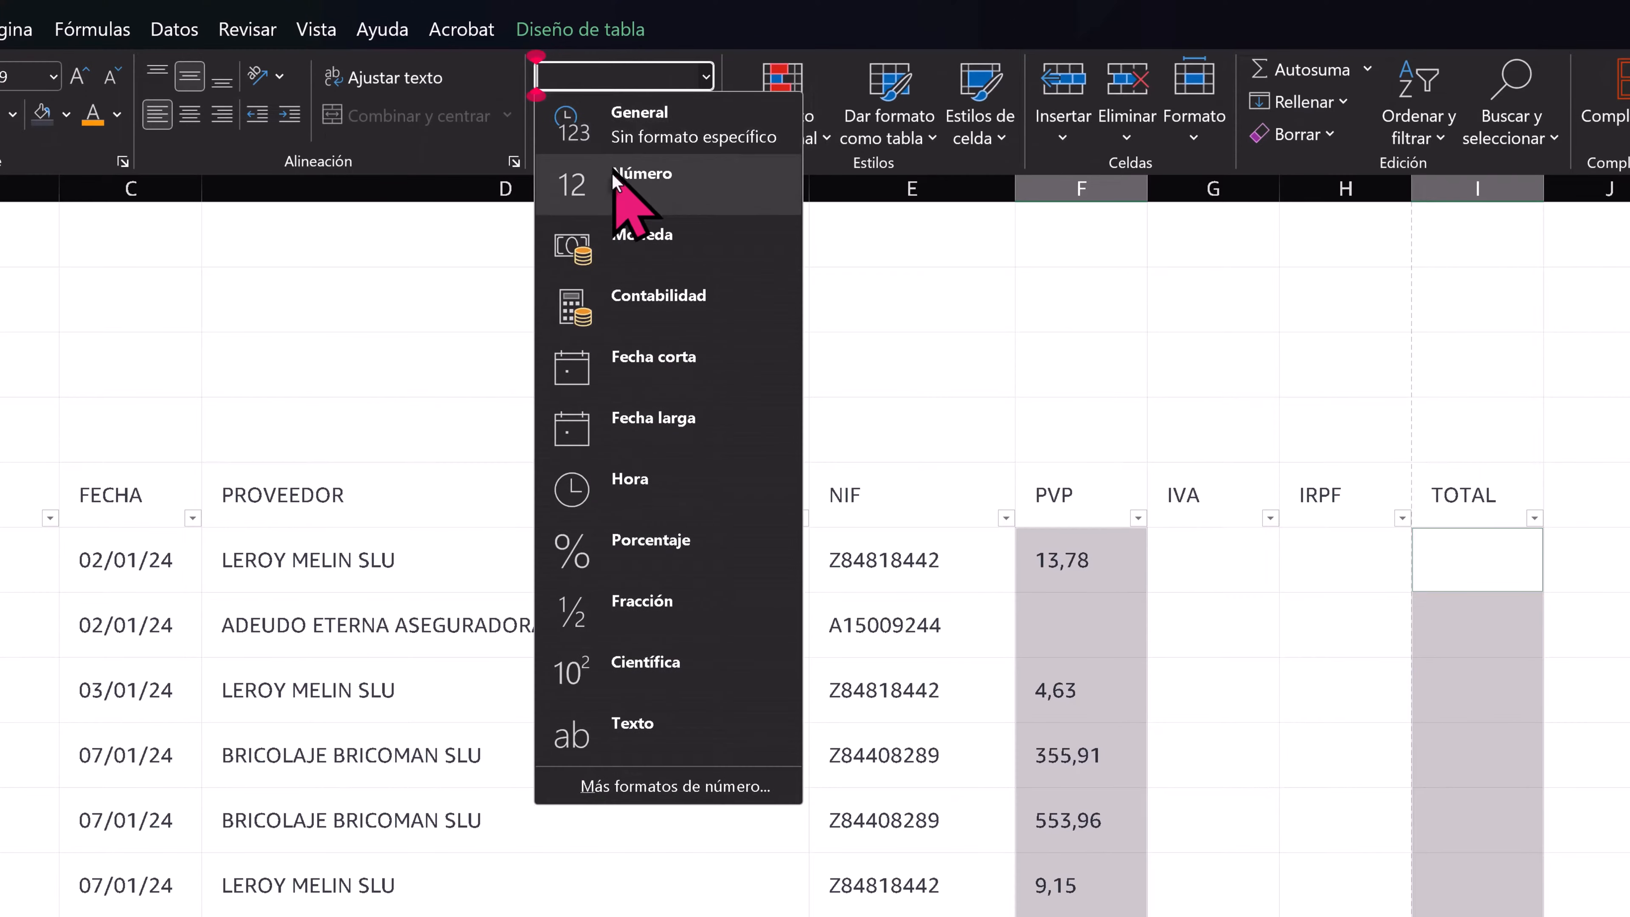
left_click(645, 240)
left_click(1116, 691)
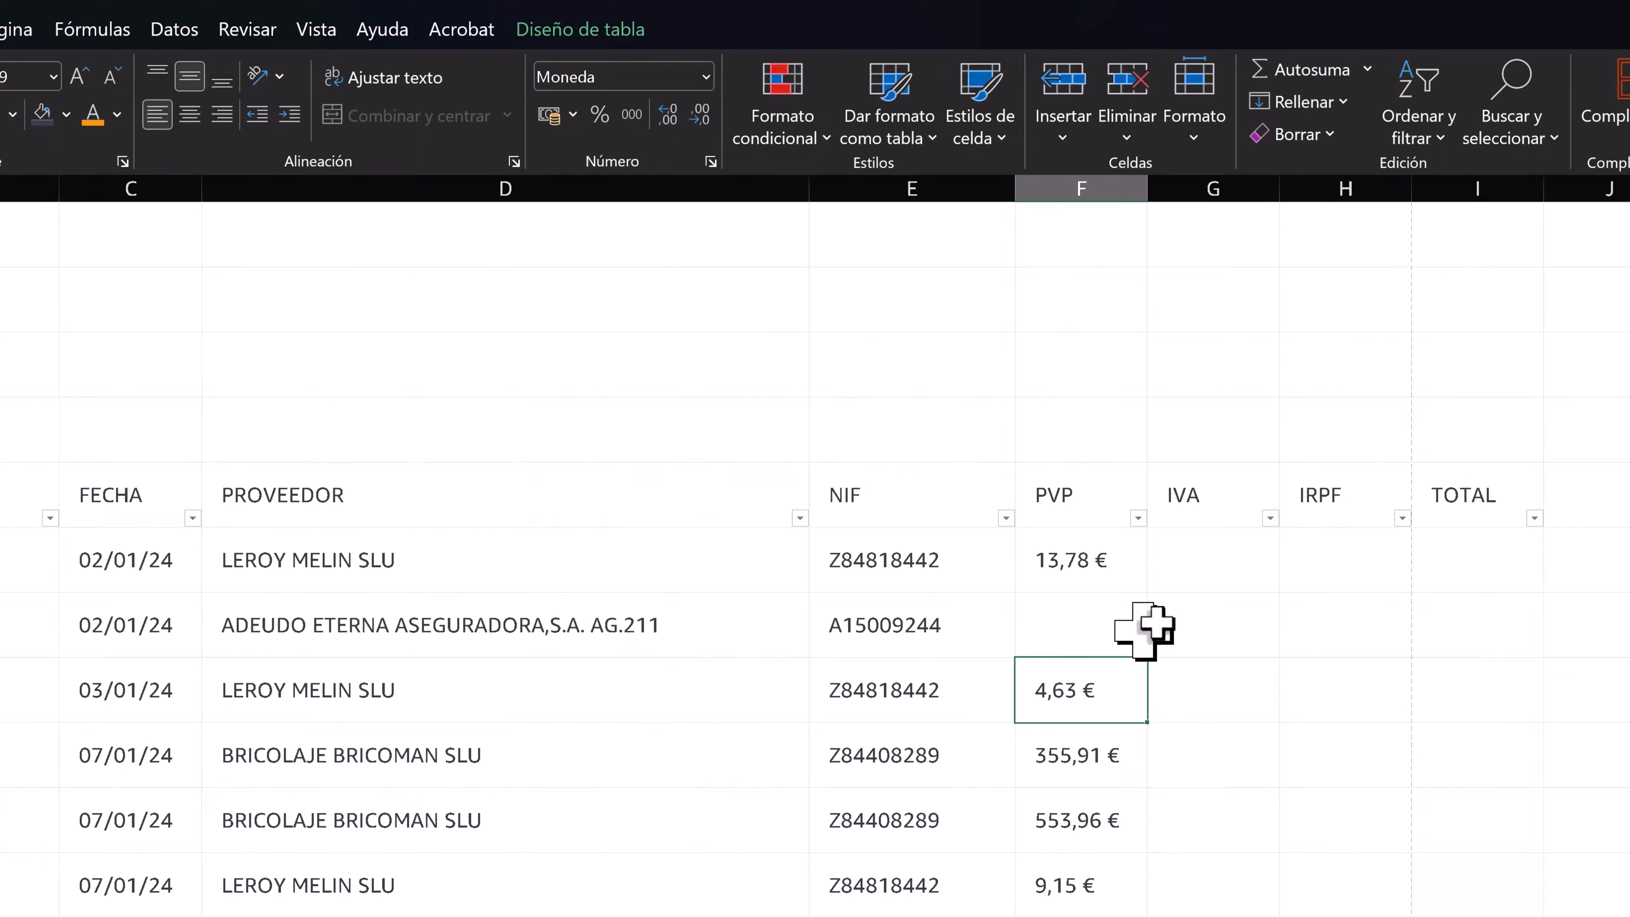
- Insert a table column between NIF and PVP, name it CATEGORIA and widen it to fit its header
left_click(1079, 502)
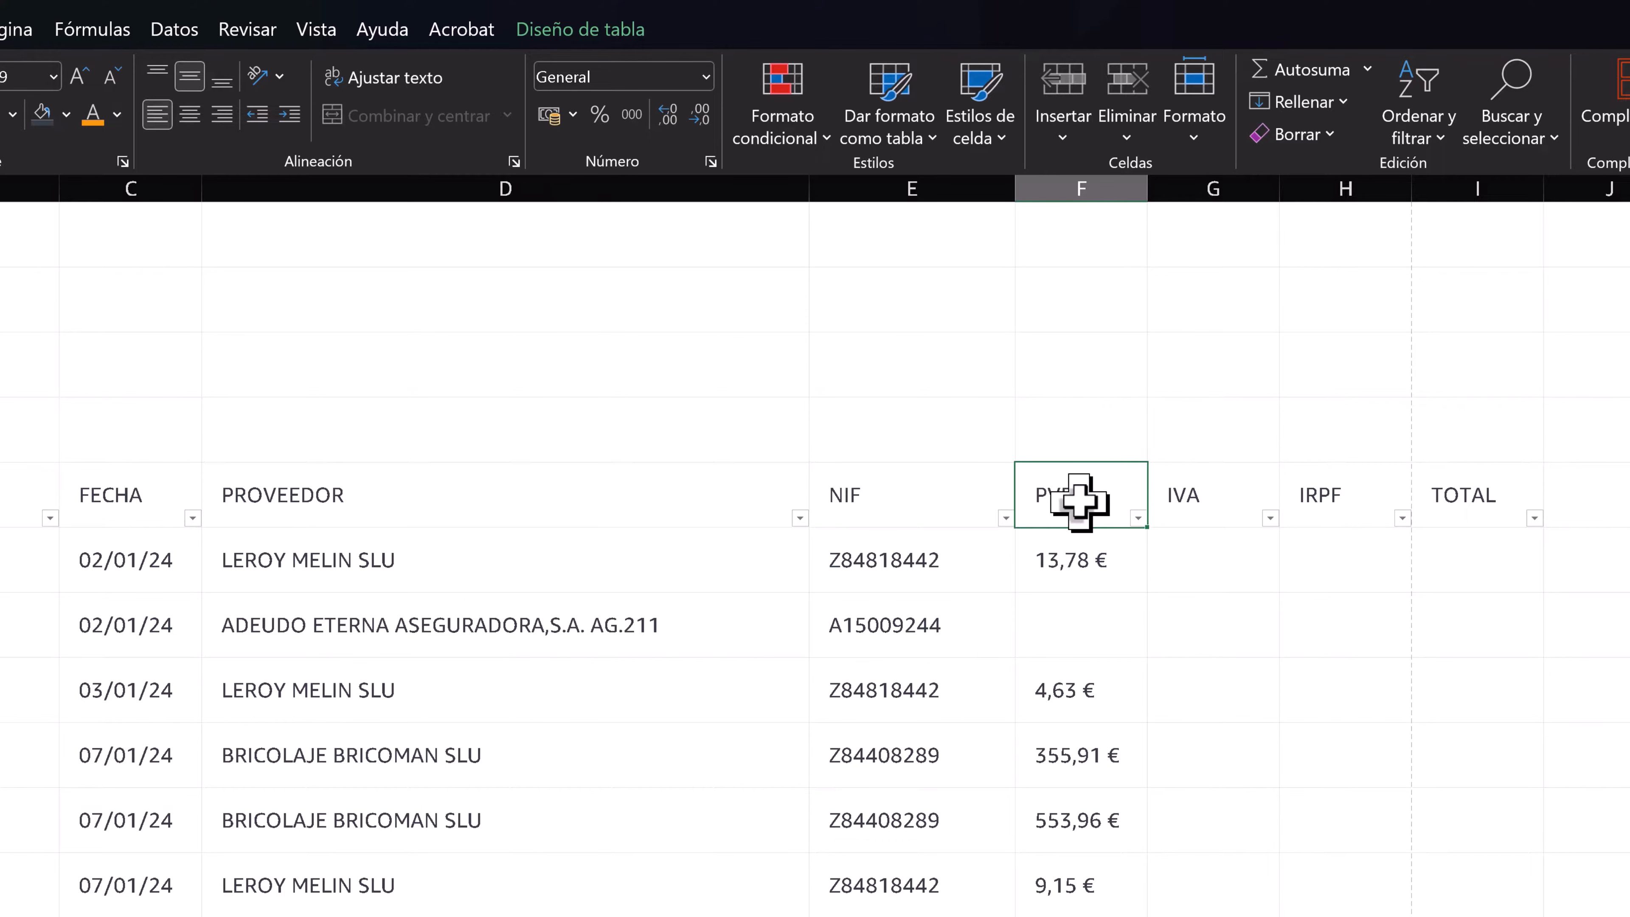
right_click(1078, 500)
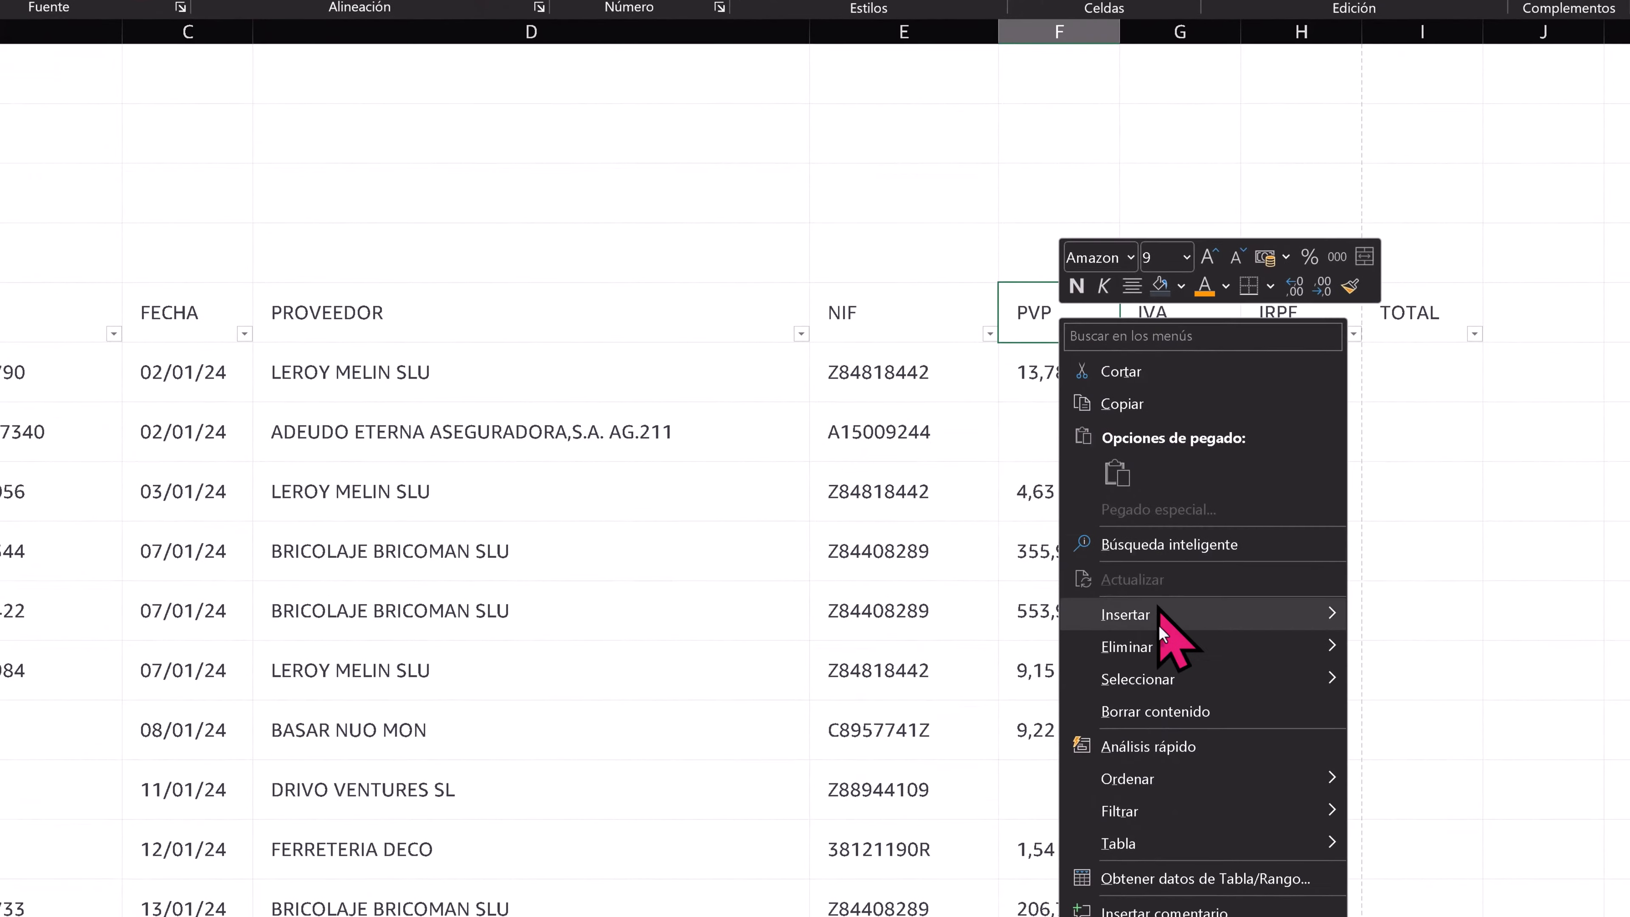
mouse_move(1163, 616)
left_click(1379, 619)
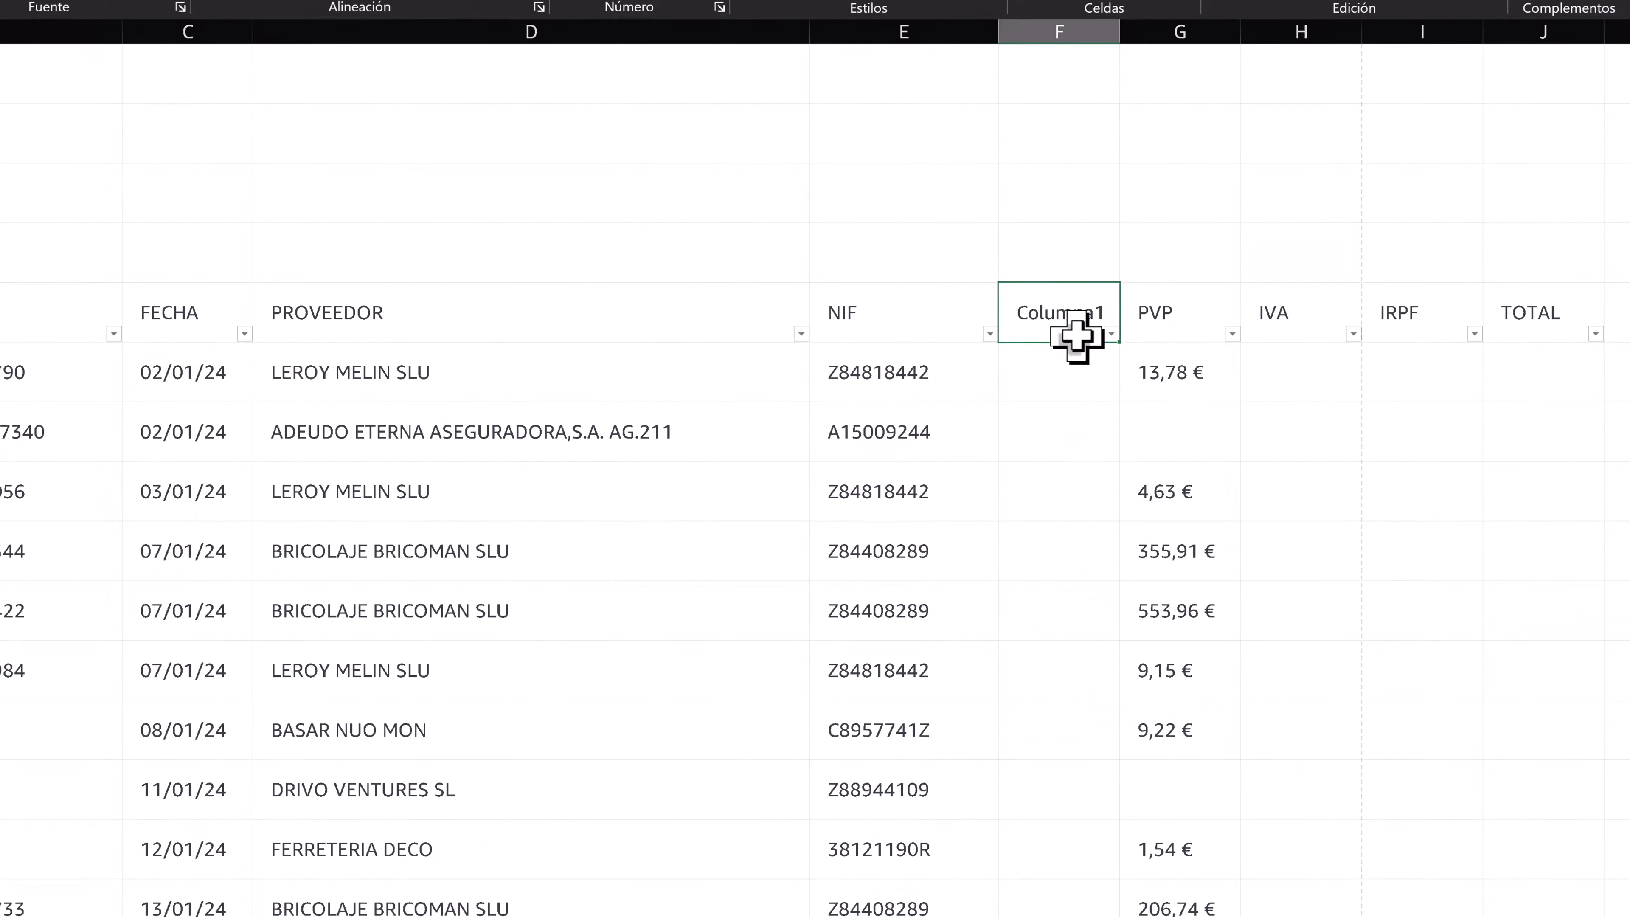
type("CATEGORIA")
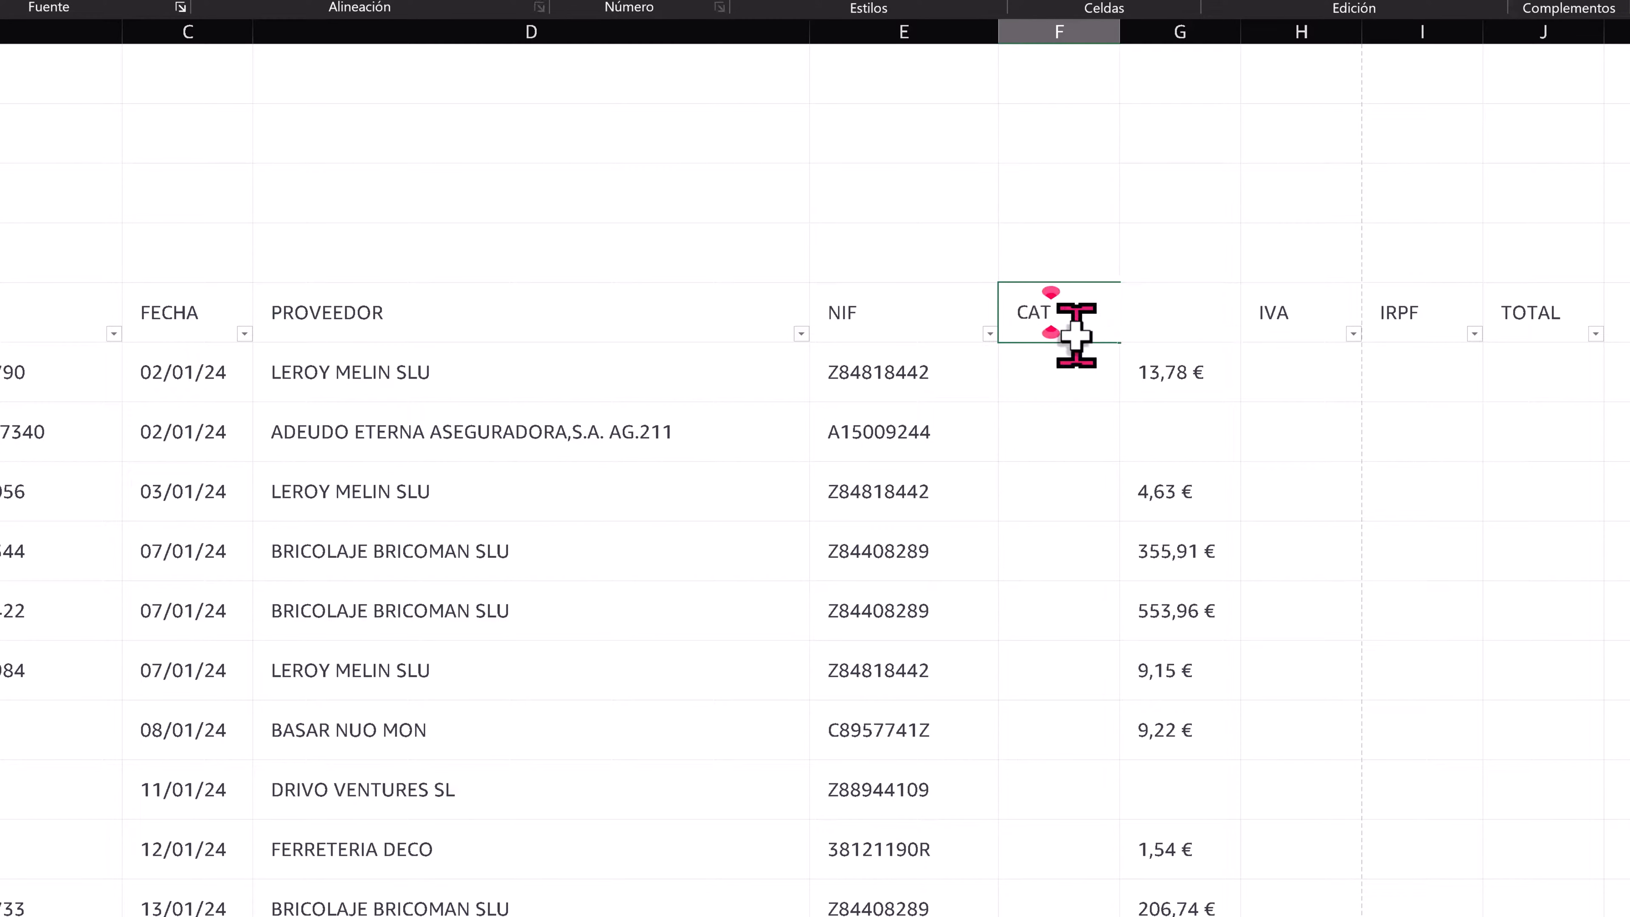
key("Return")
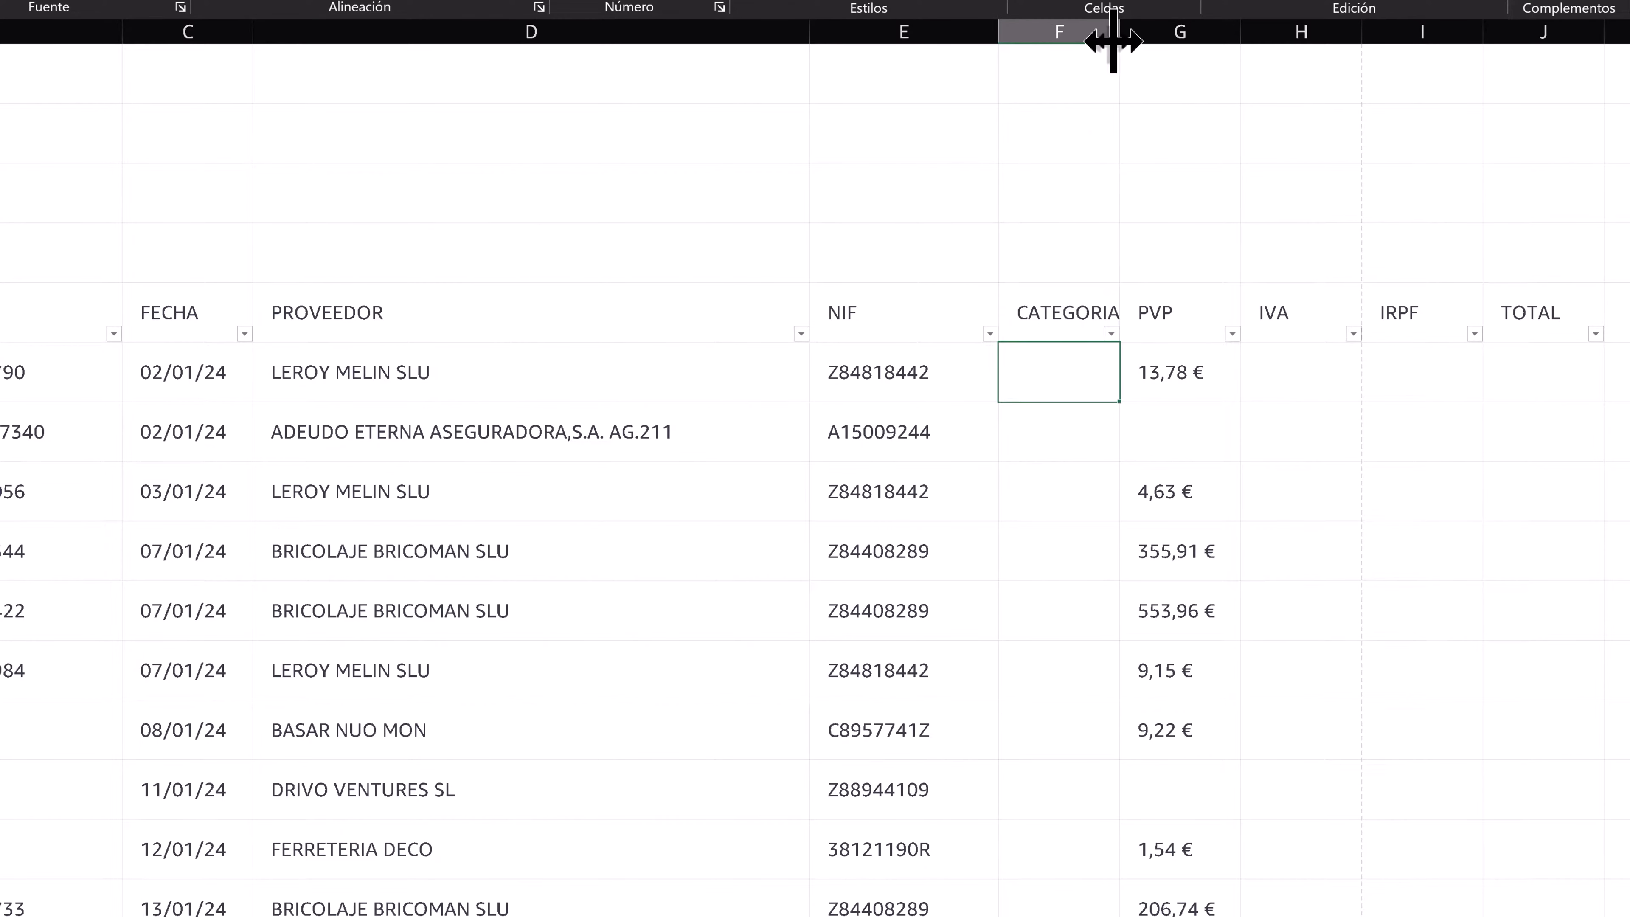
left_click_drag(1120, 31, 1151, 32)
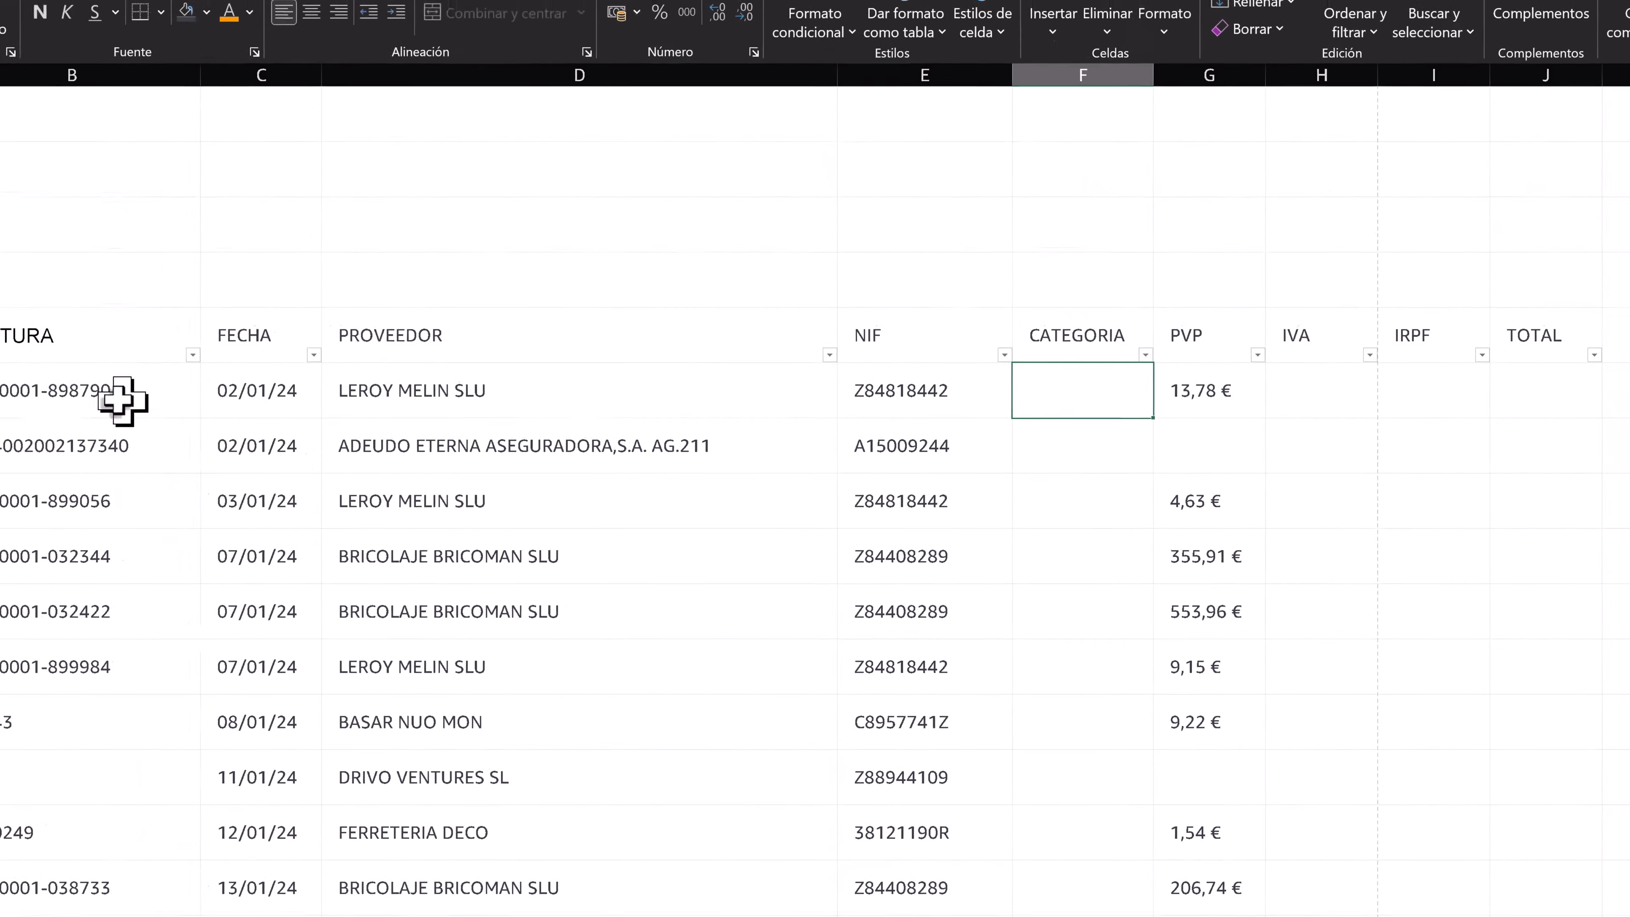
left_click(40, 424)
left_click_drag(119, 424, 1082, 427)
left_click(1084, 423)
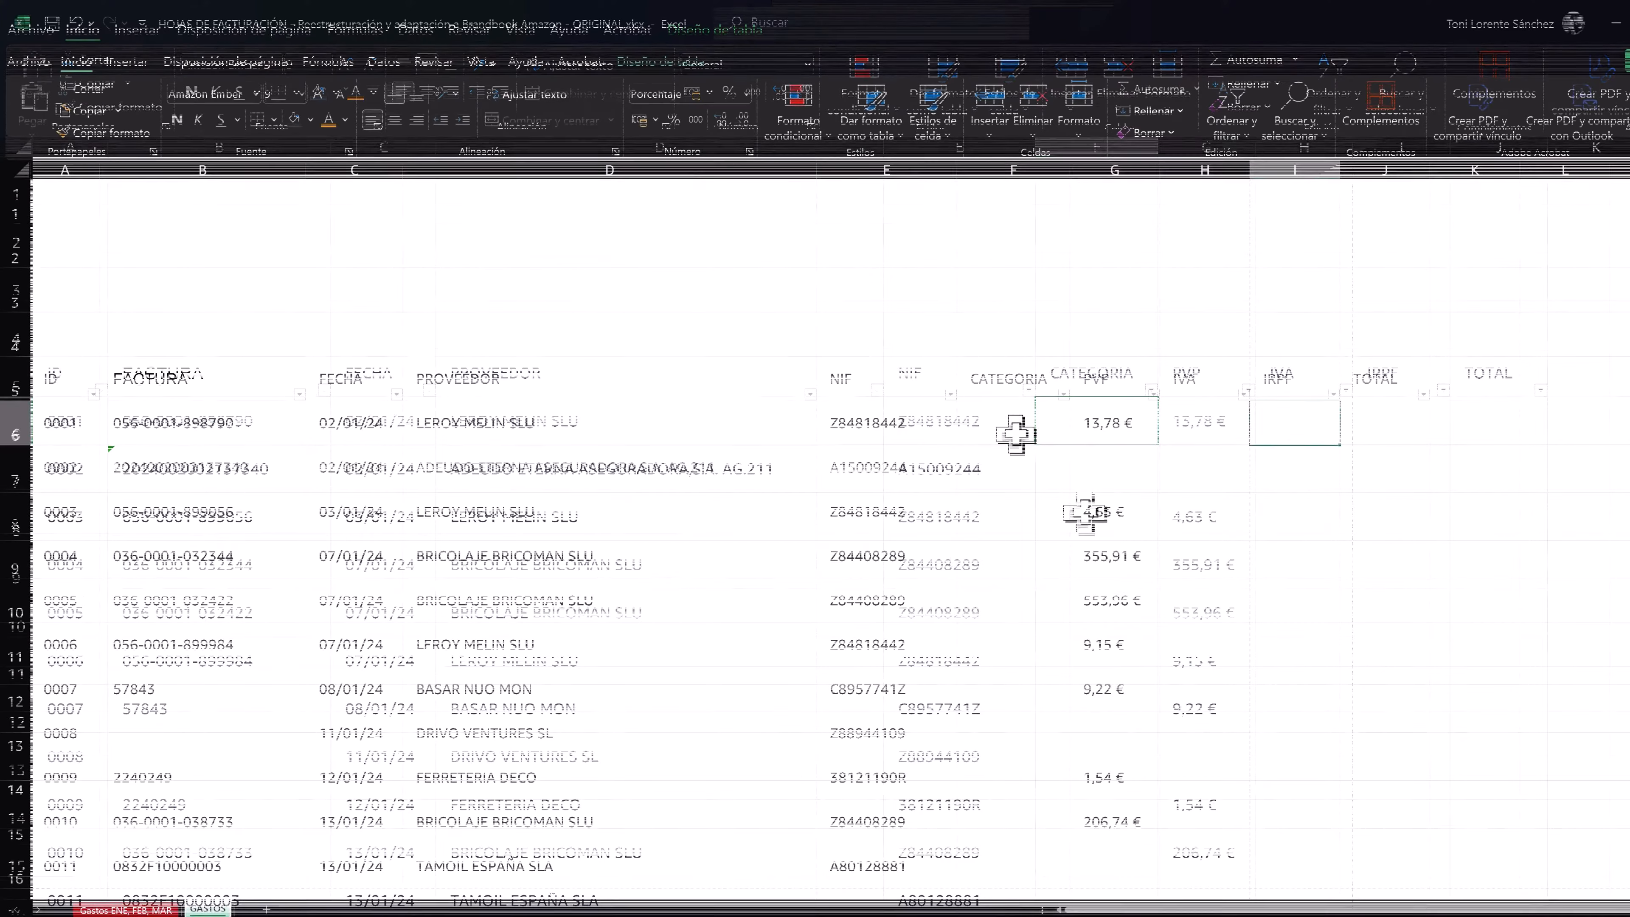
- Add a new worksheet to the workbook and name it _var
left_click(1015, 434)
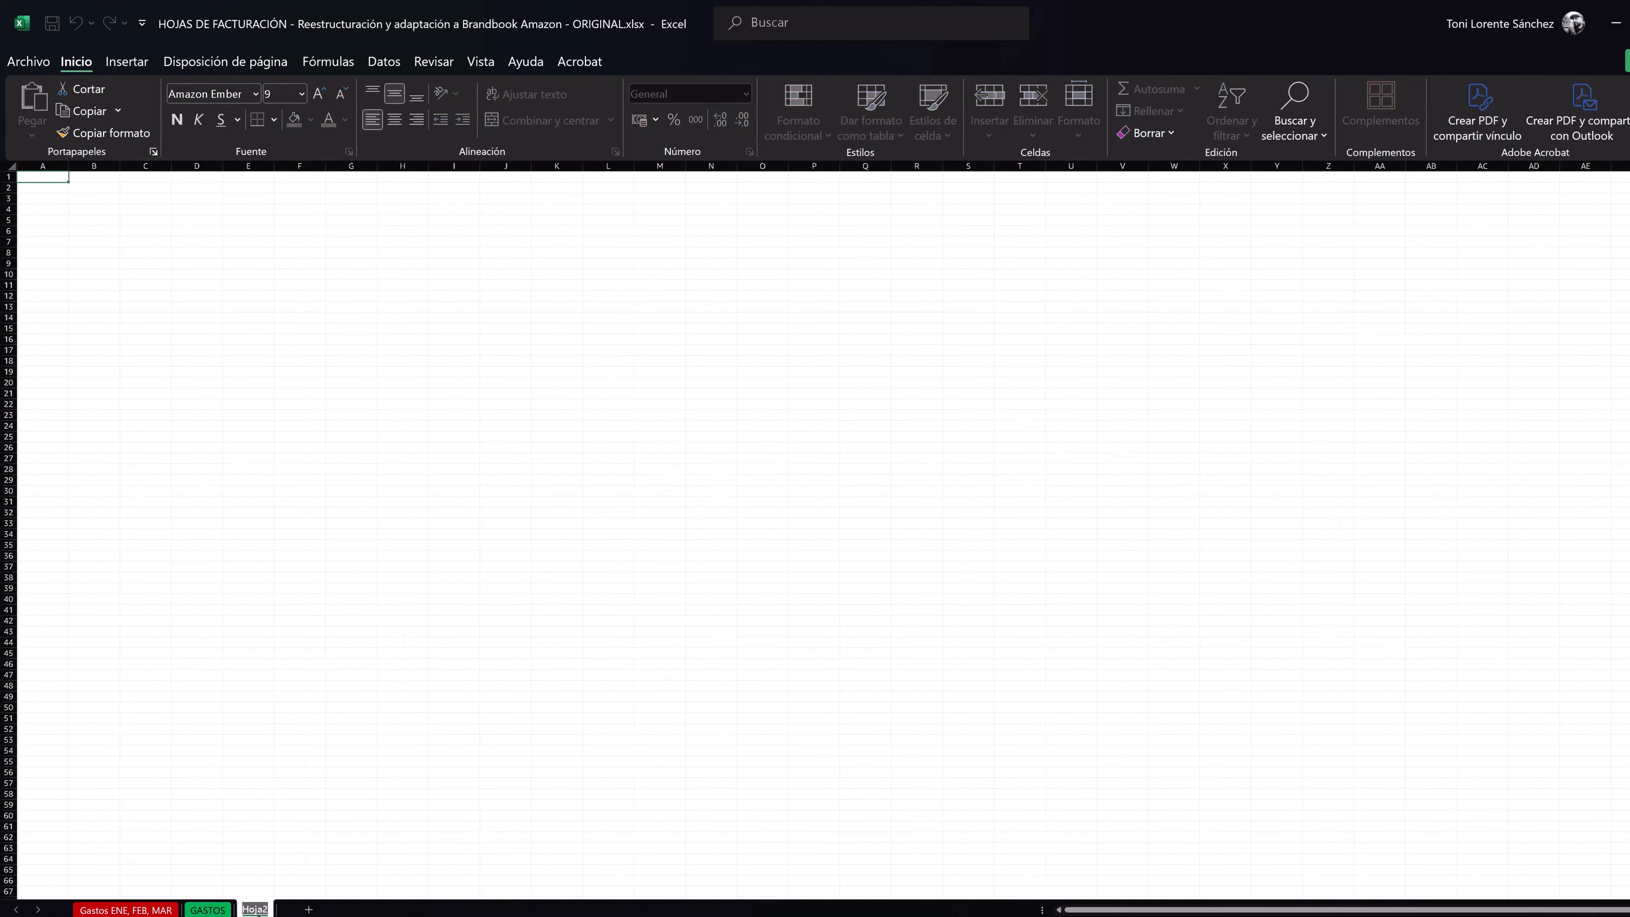
key("BackSpace")
type("_var")
key("Return")
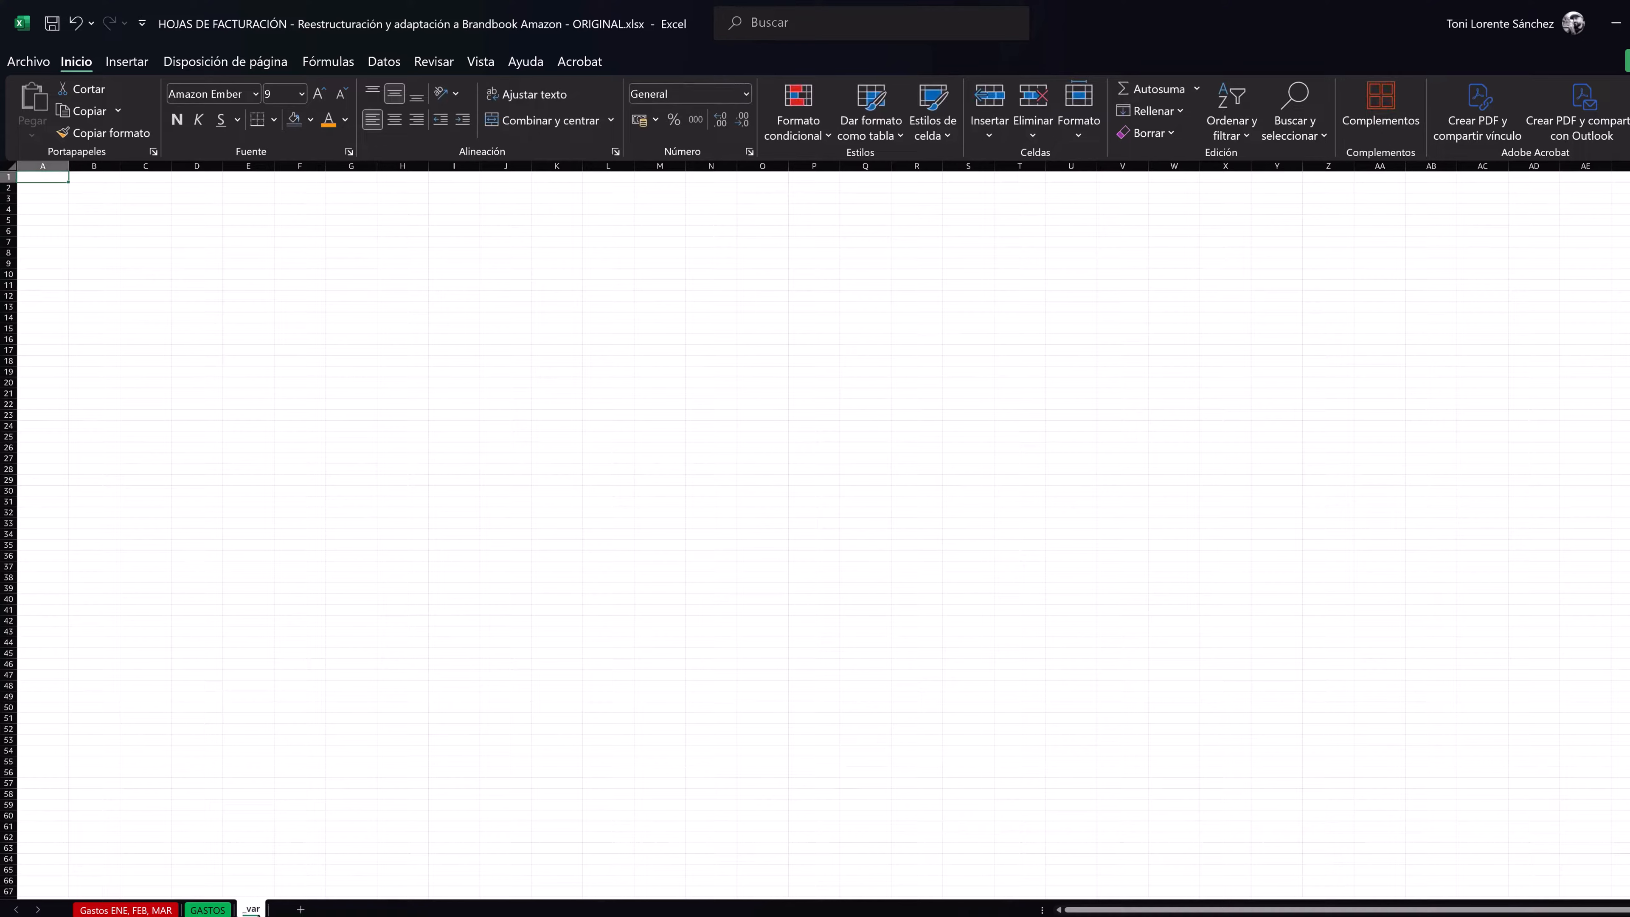
scroll(239, 519, "up", 4)
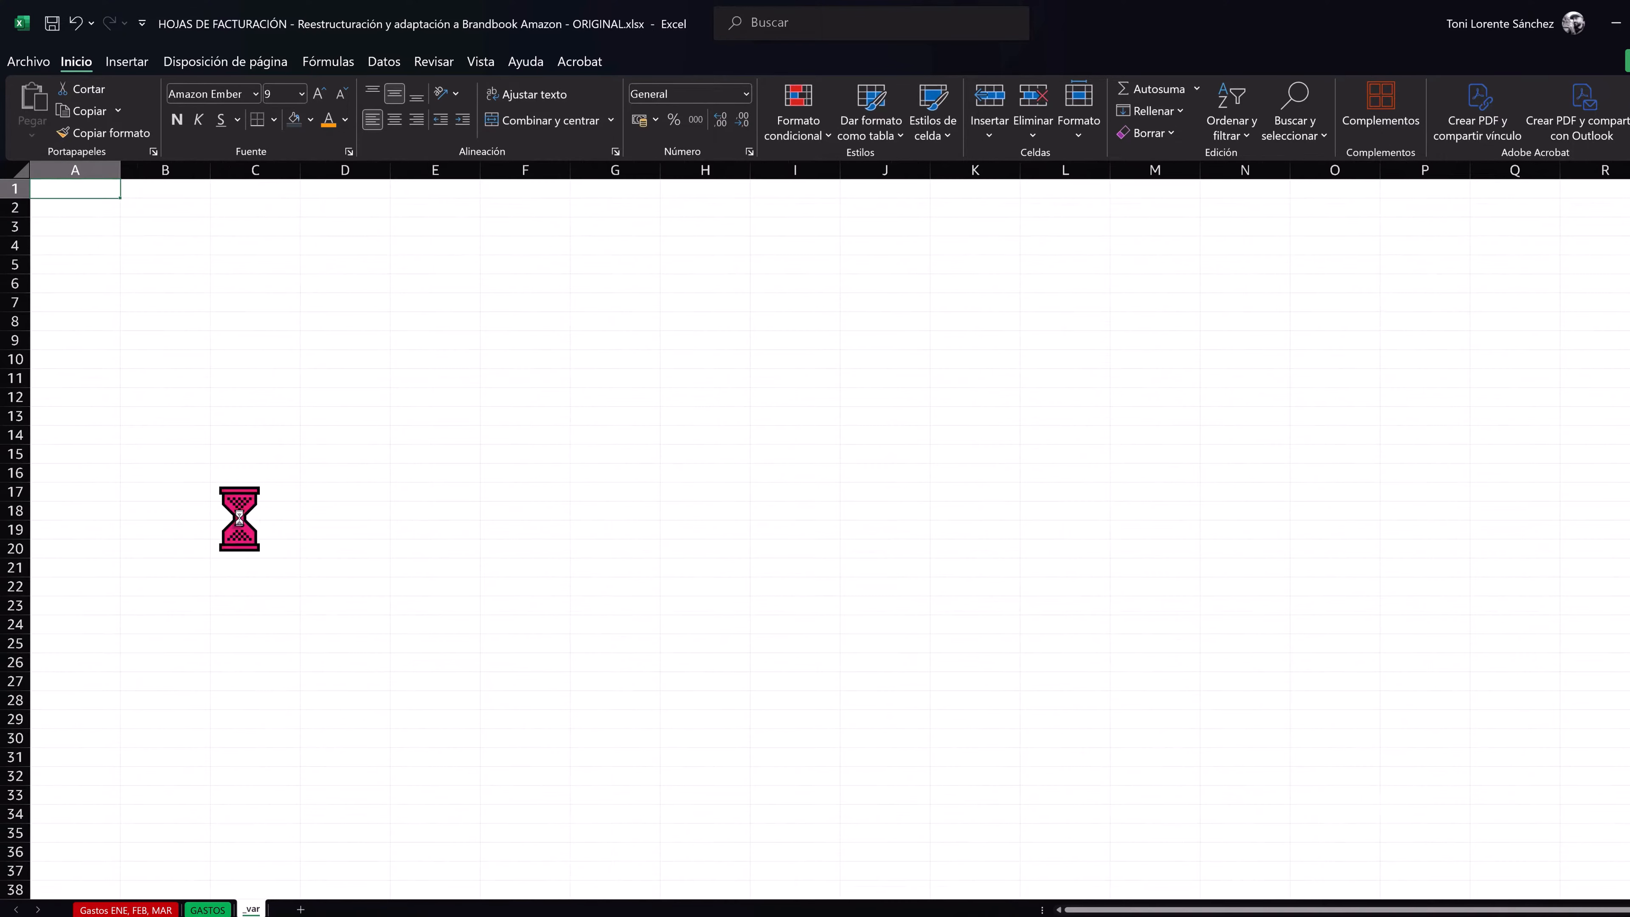
- Enter the title "variables" in cell B3 of the _var sheet
left_click(228, 254)
type("vari")
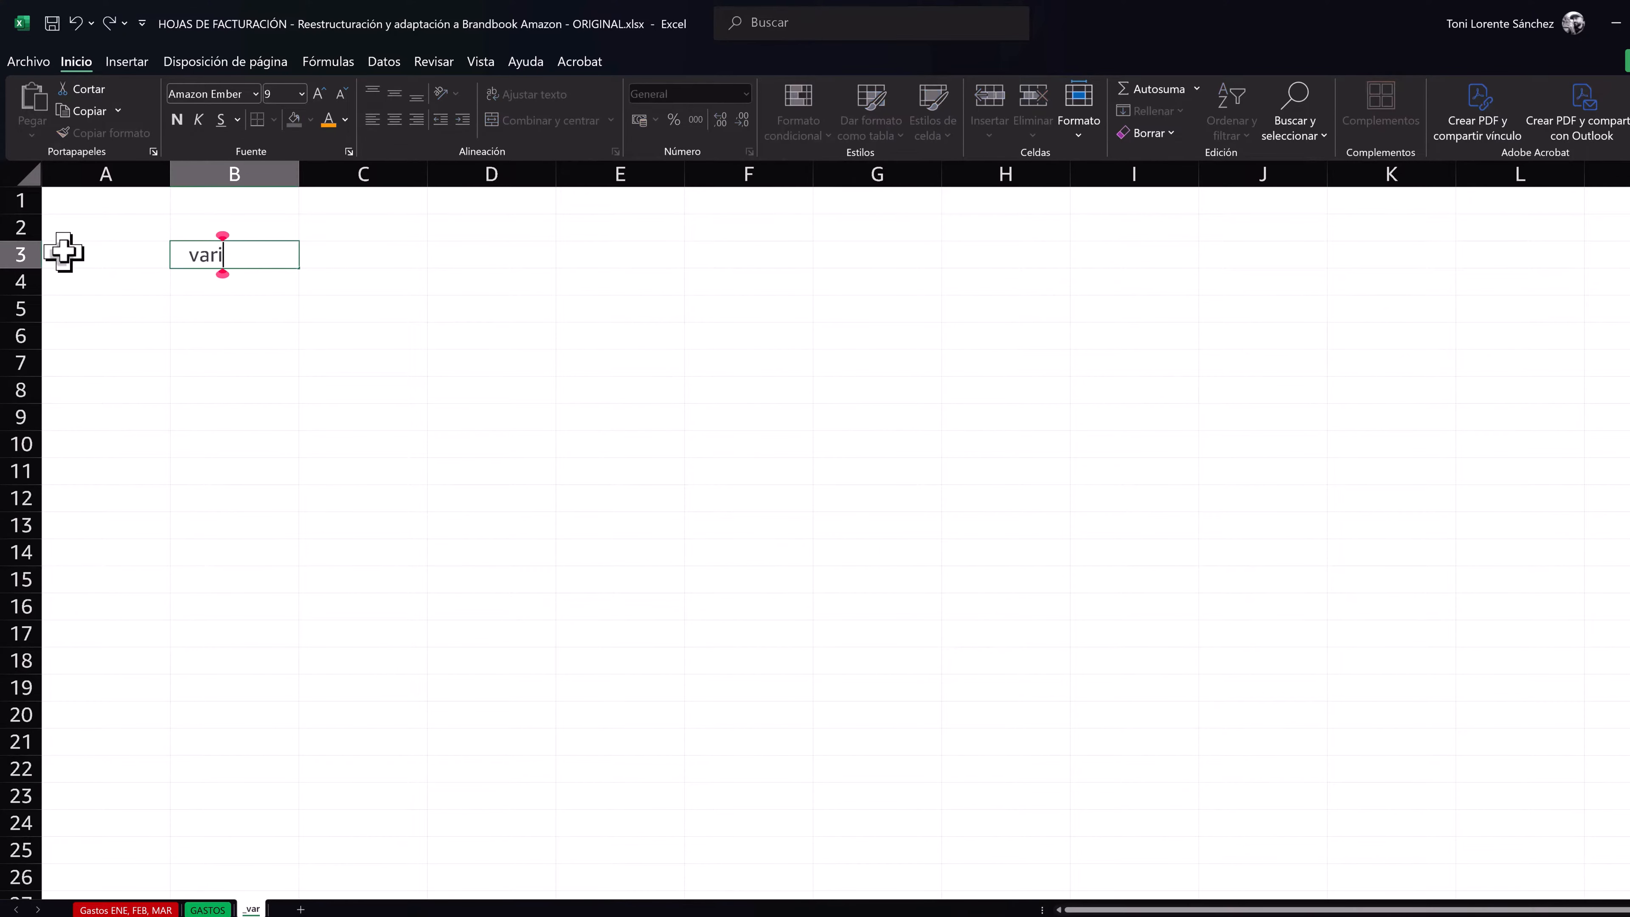
type("ables")
key("Return")
- From cell B6 downward, enter the header Categorias and the entries Luz, Gas, Material, Telefonía, Otros and Suministro
left_click(197, 335)
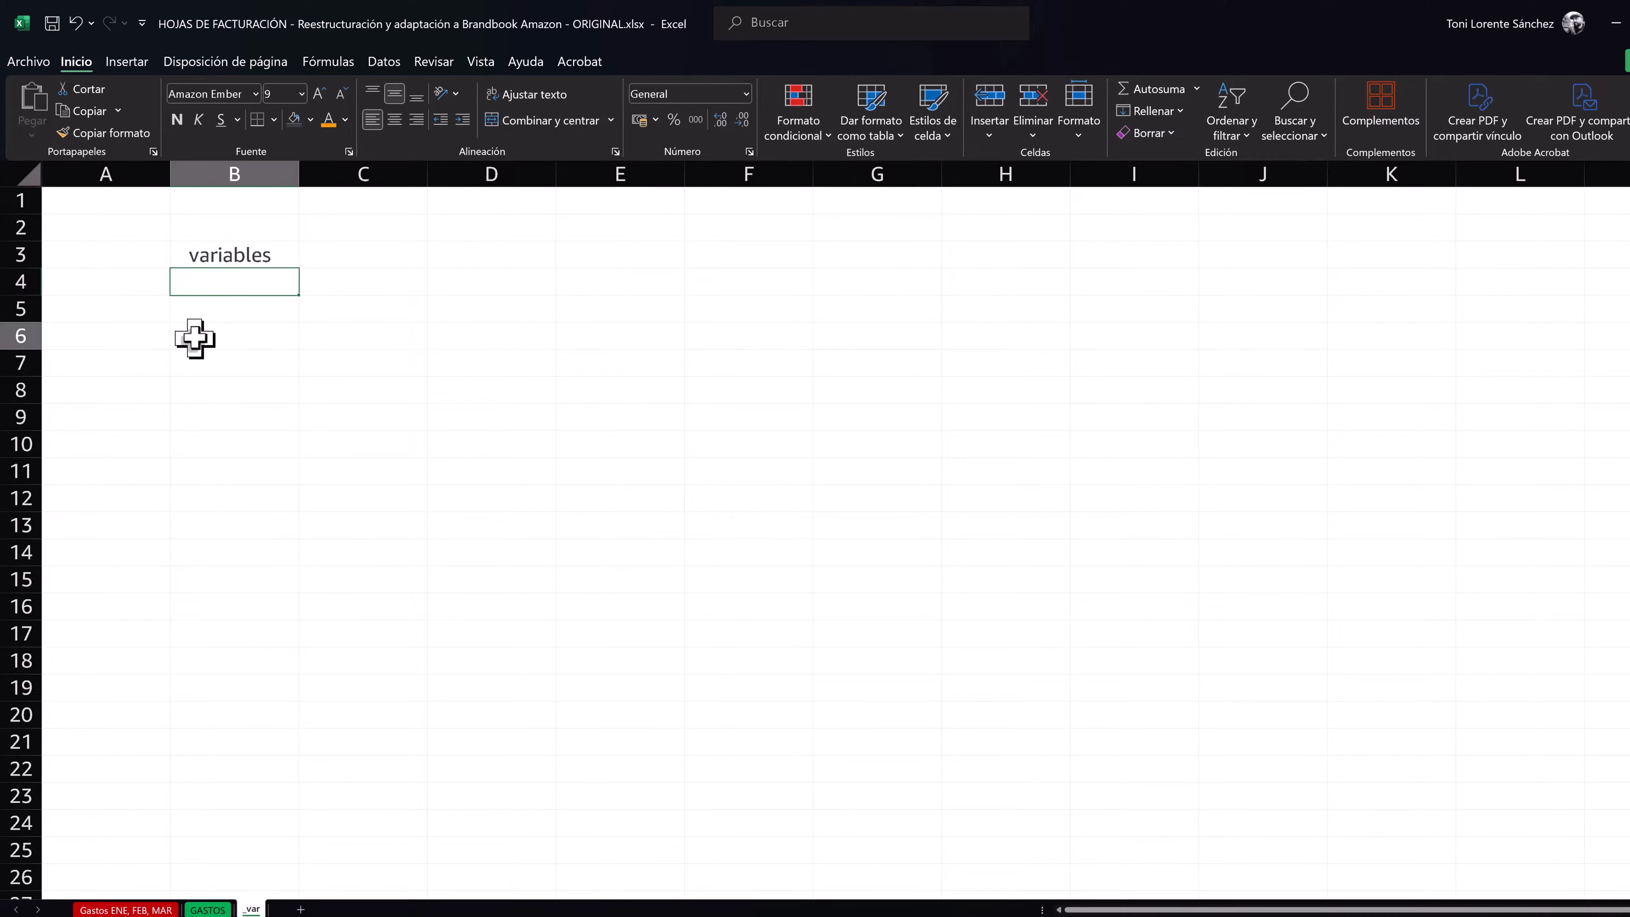
type("Categorias")
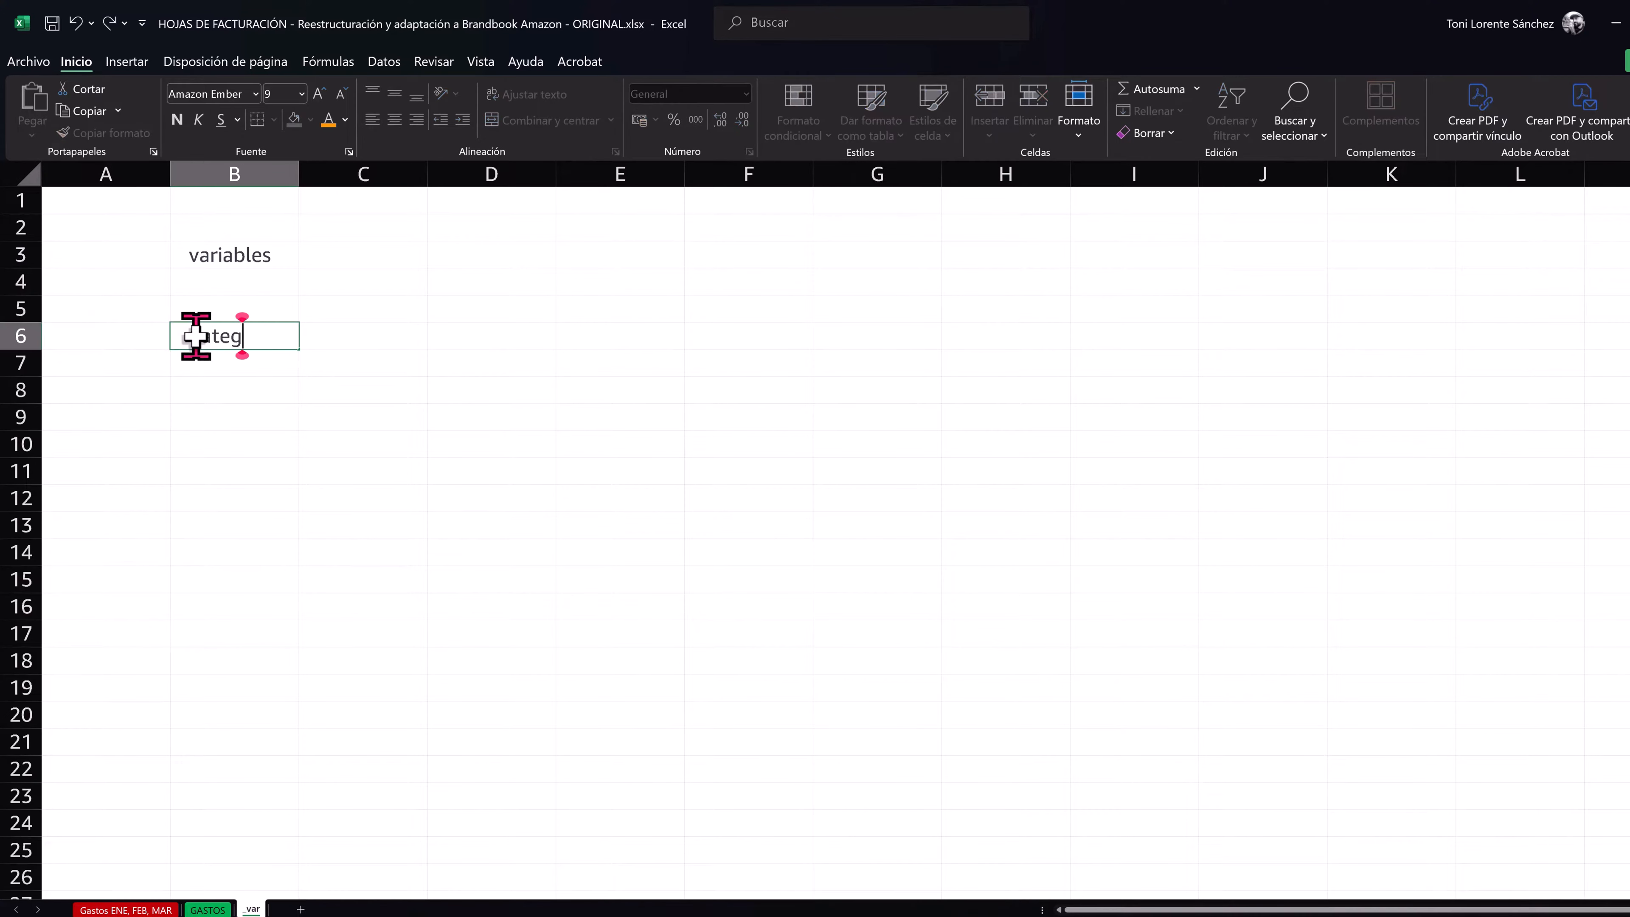
key("Return")
type("Luz")
key("Return")
type("Gas")
key("Return")
type("Material")
key("Return")
type("Telef")
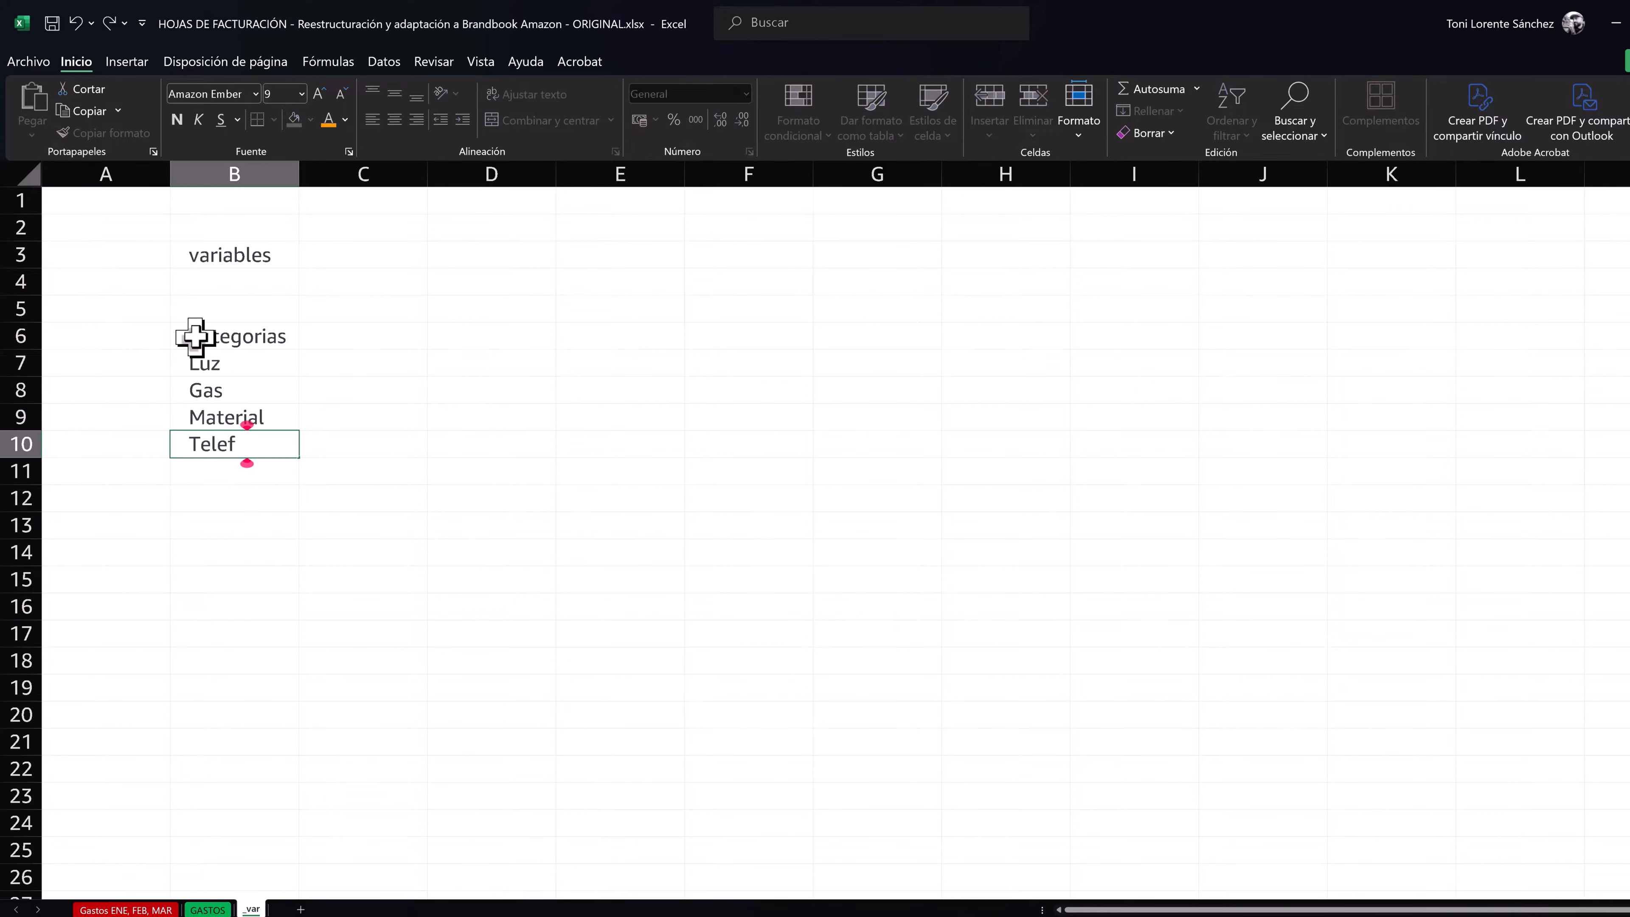
type("onía Otros")
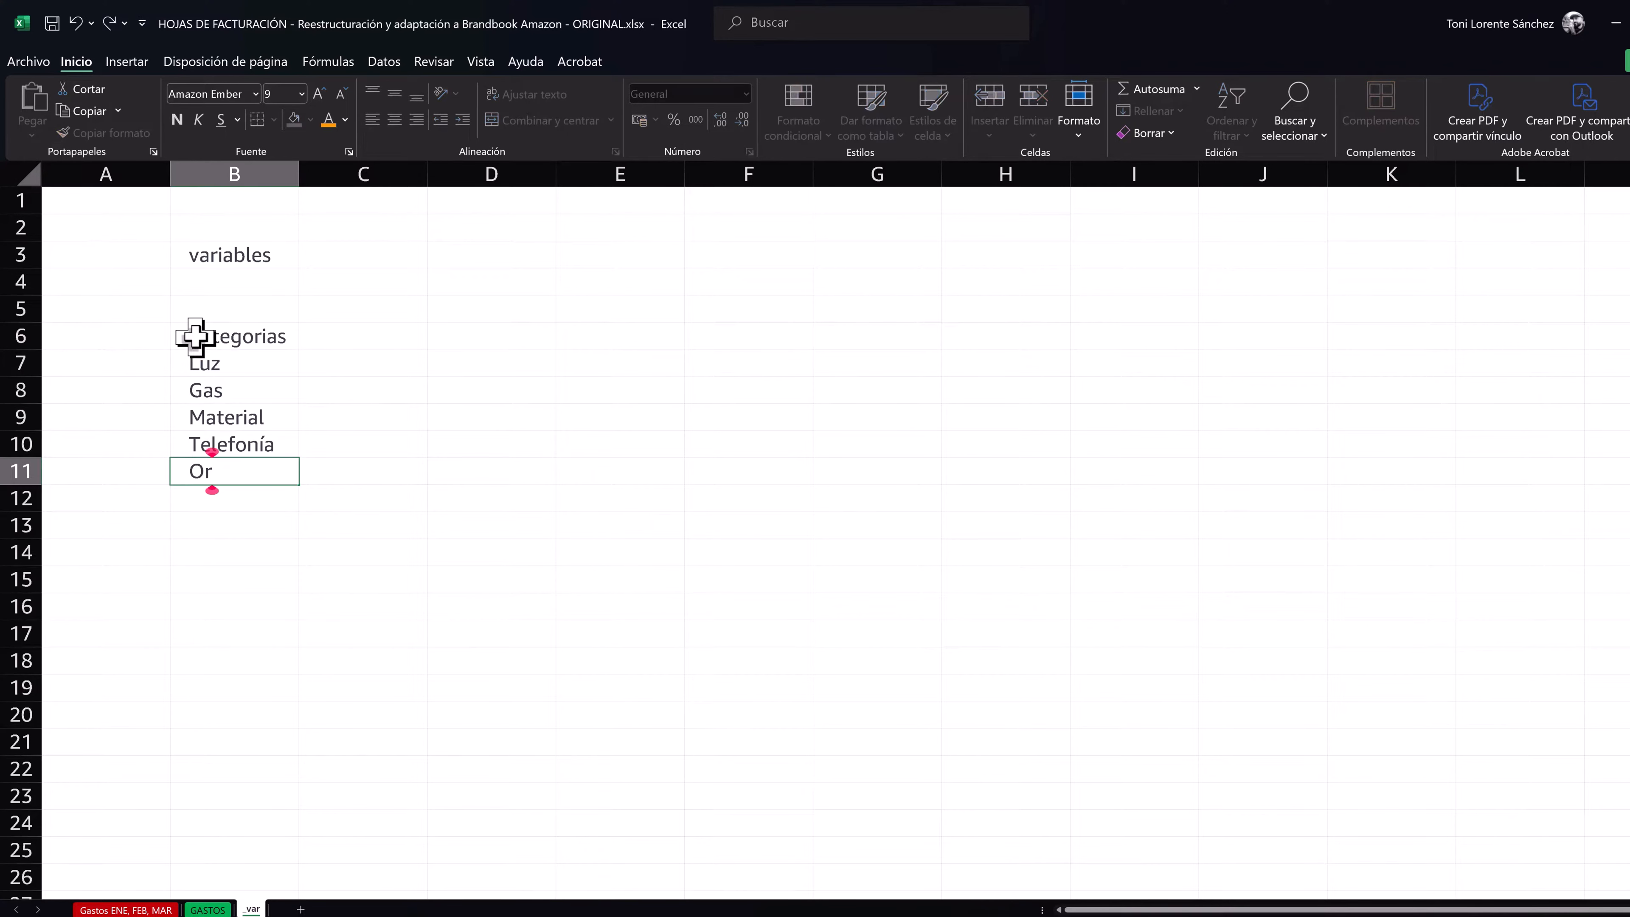
key("Return")
type("Suministro")
key("Return")
- Format the Categorias list in B6:B12 as a table whose first row is the header
left_click(245, 422)
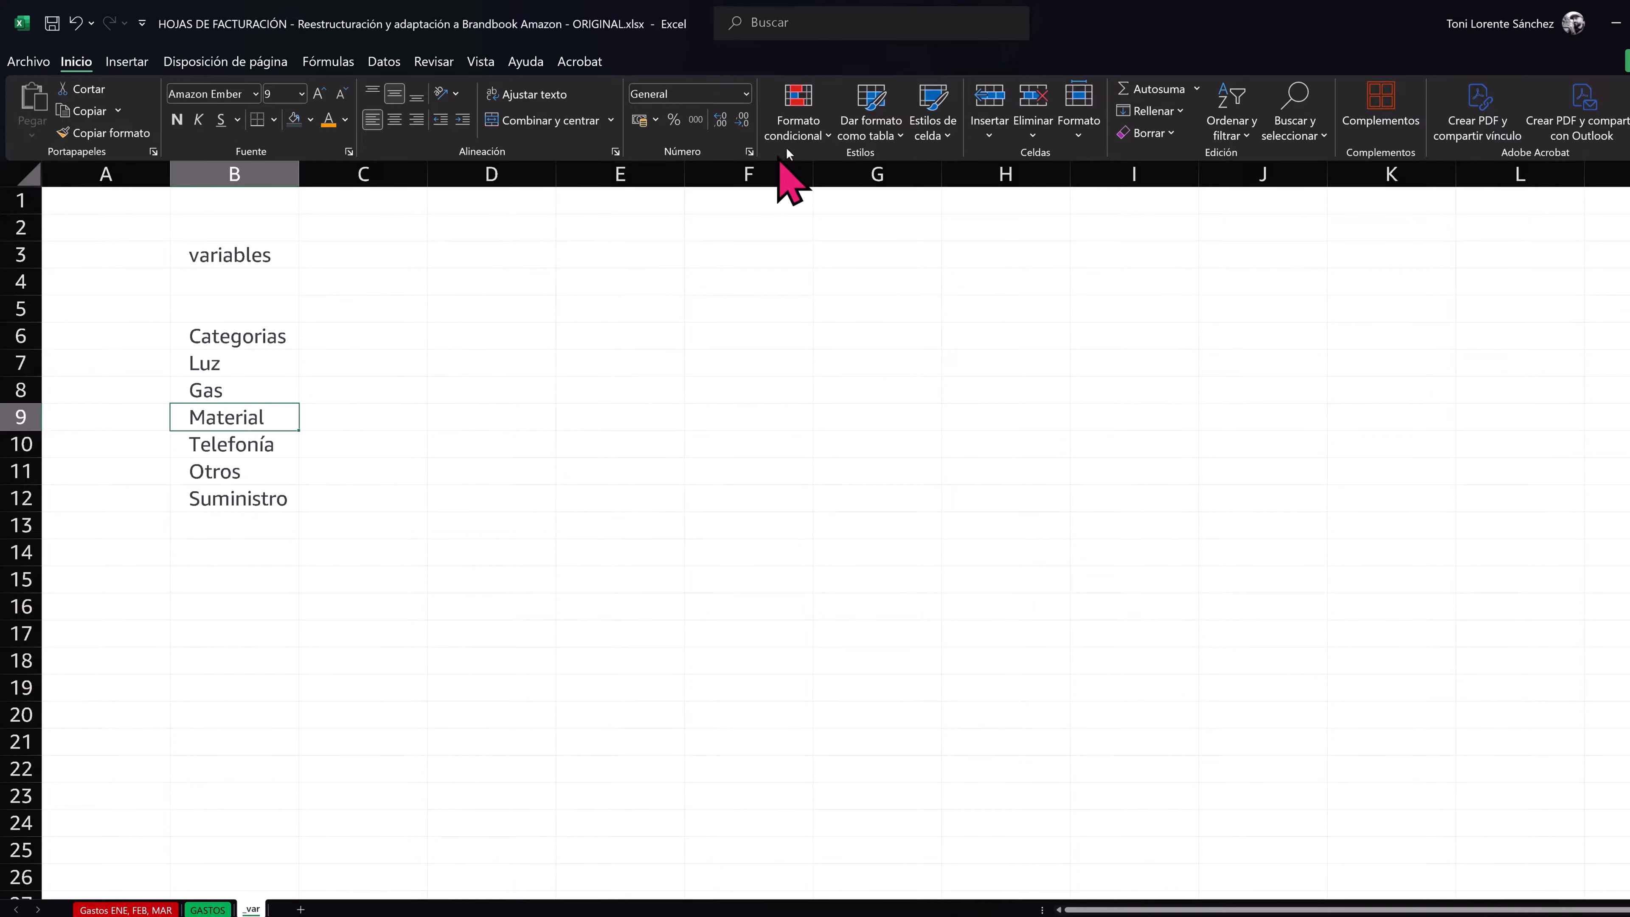
left_click(872, 132)
left_click(861, 199)
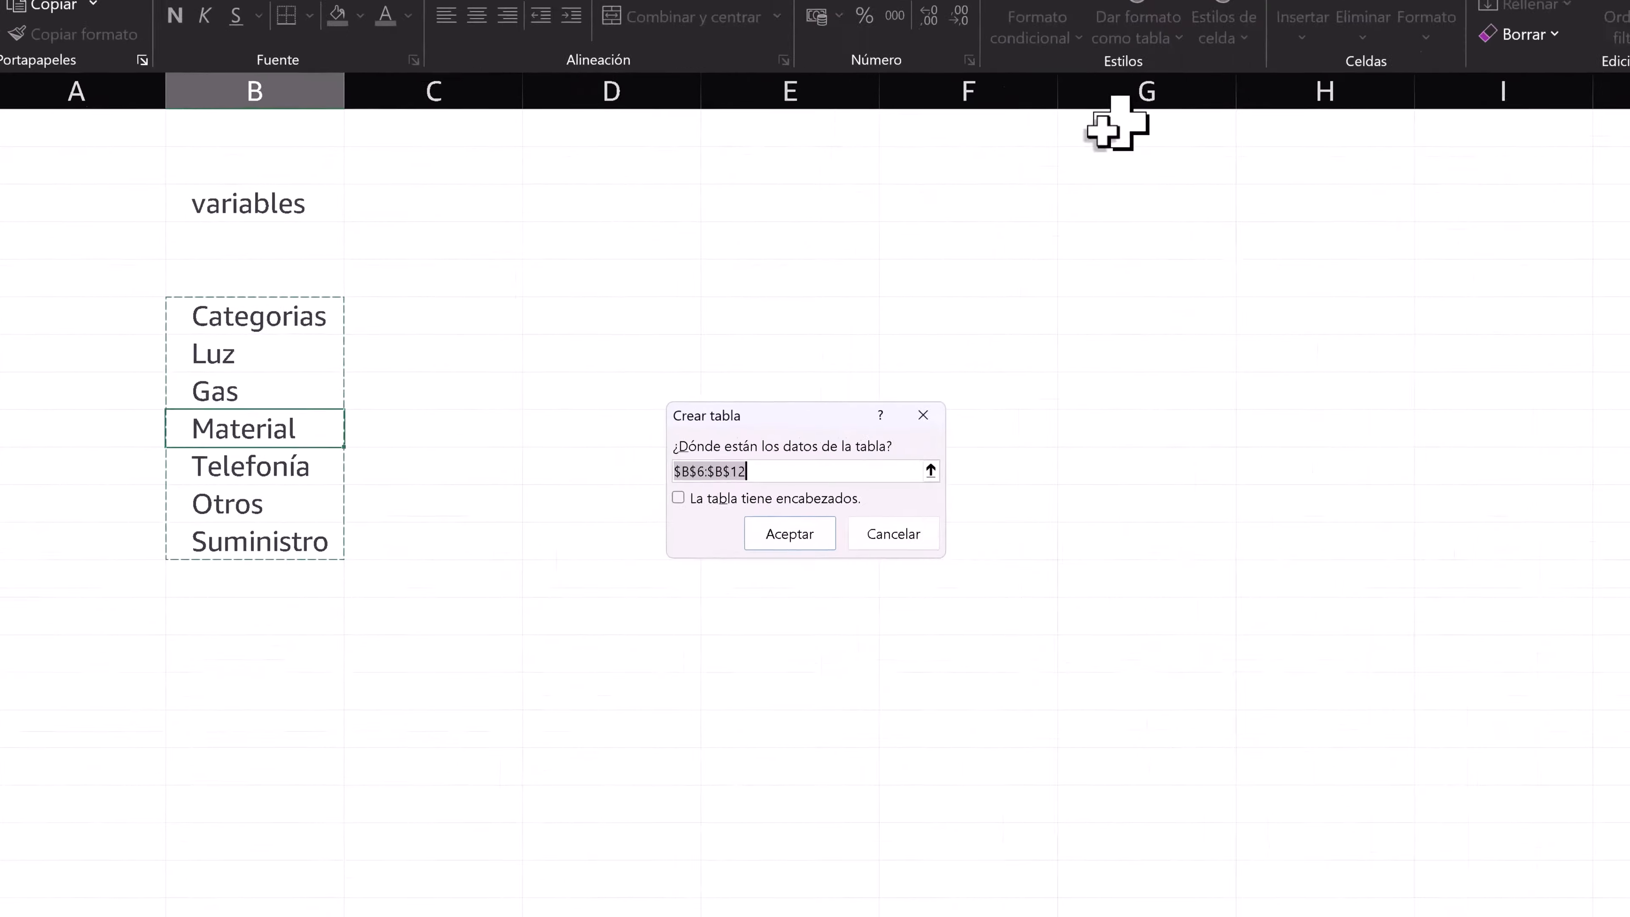
left_click(569, 467)
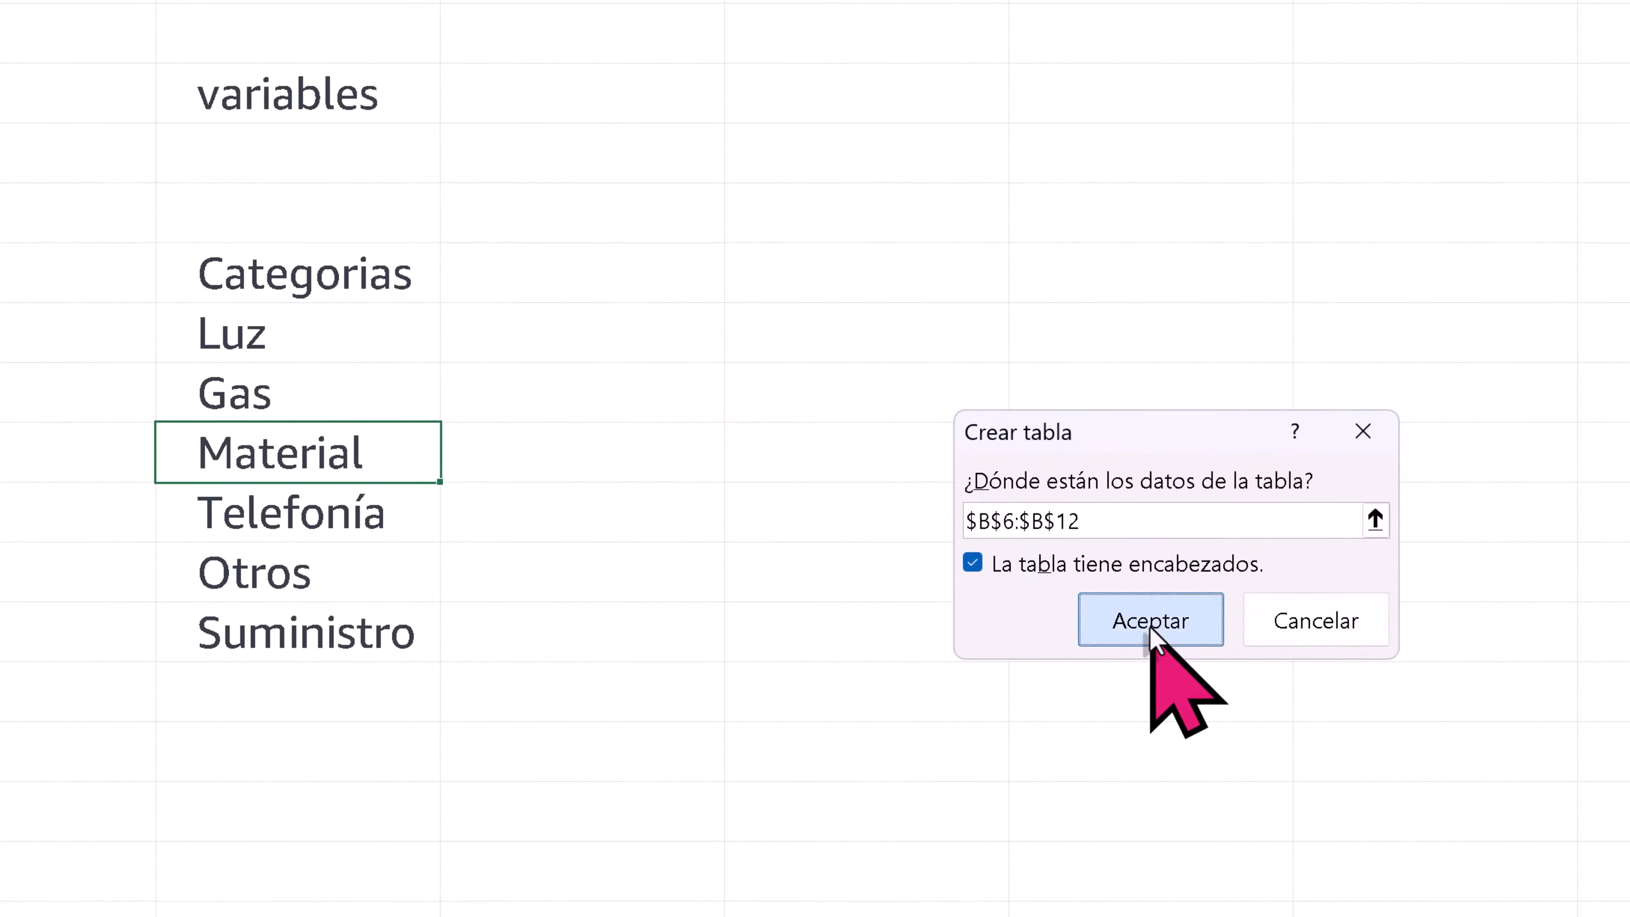
left_click(1151, 629)
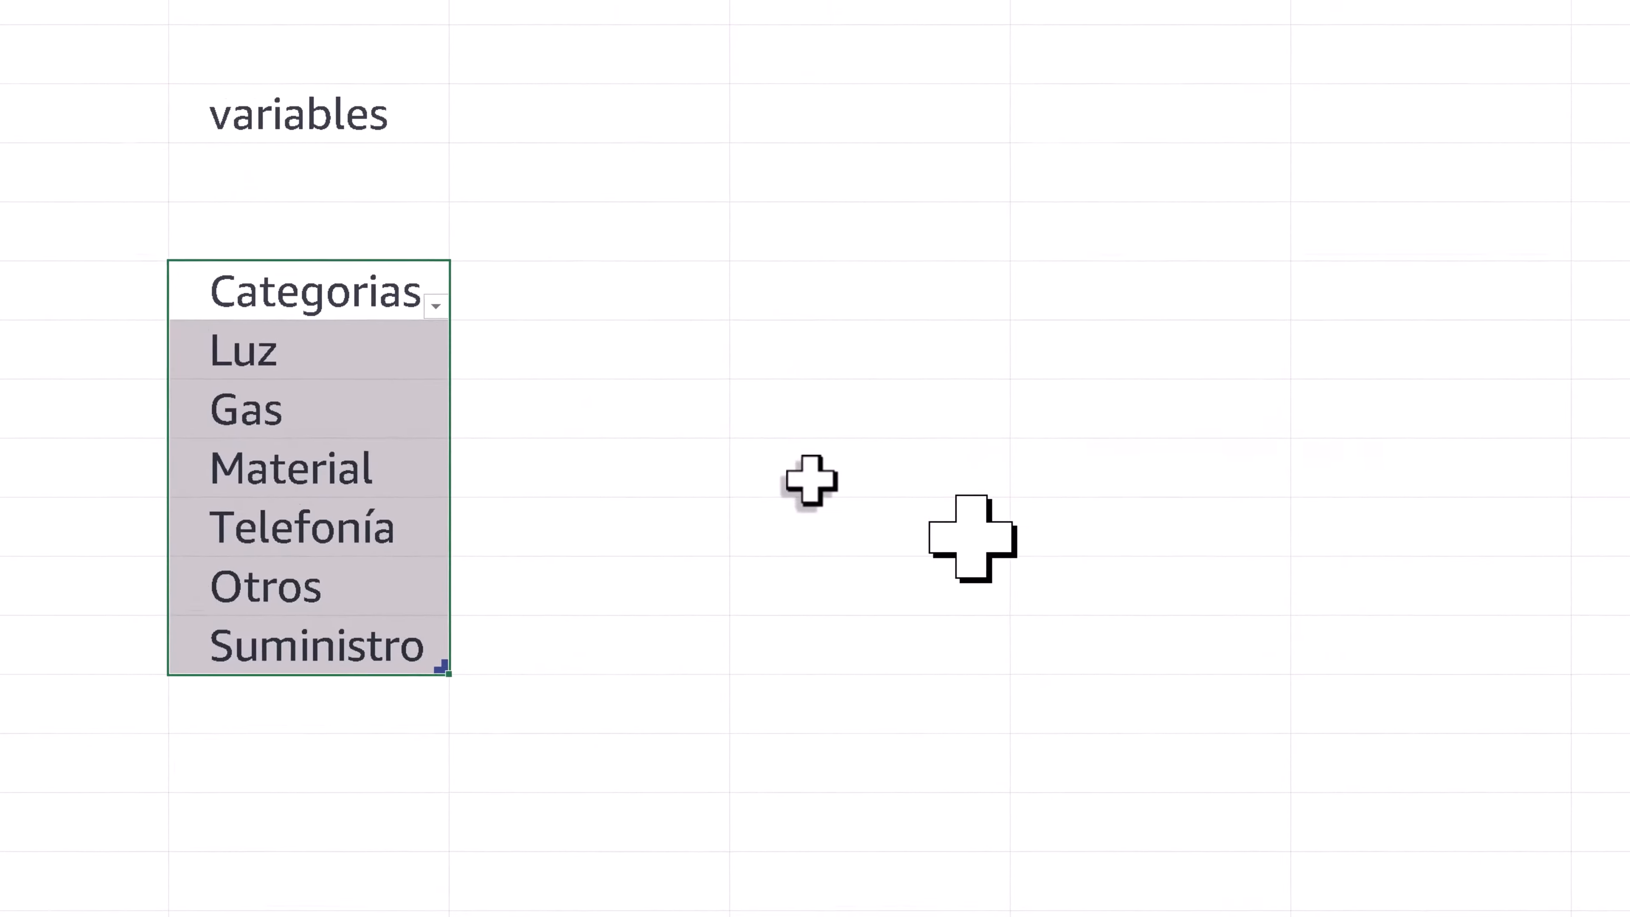
- Rename the Categorias table as varCATEGORIAS
left_click(141, 99)
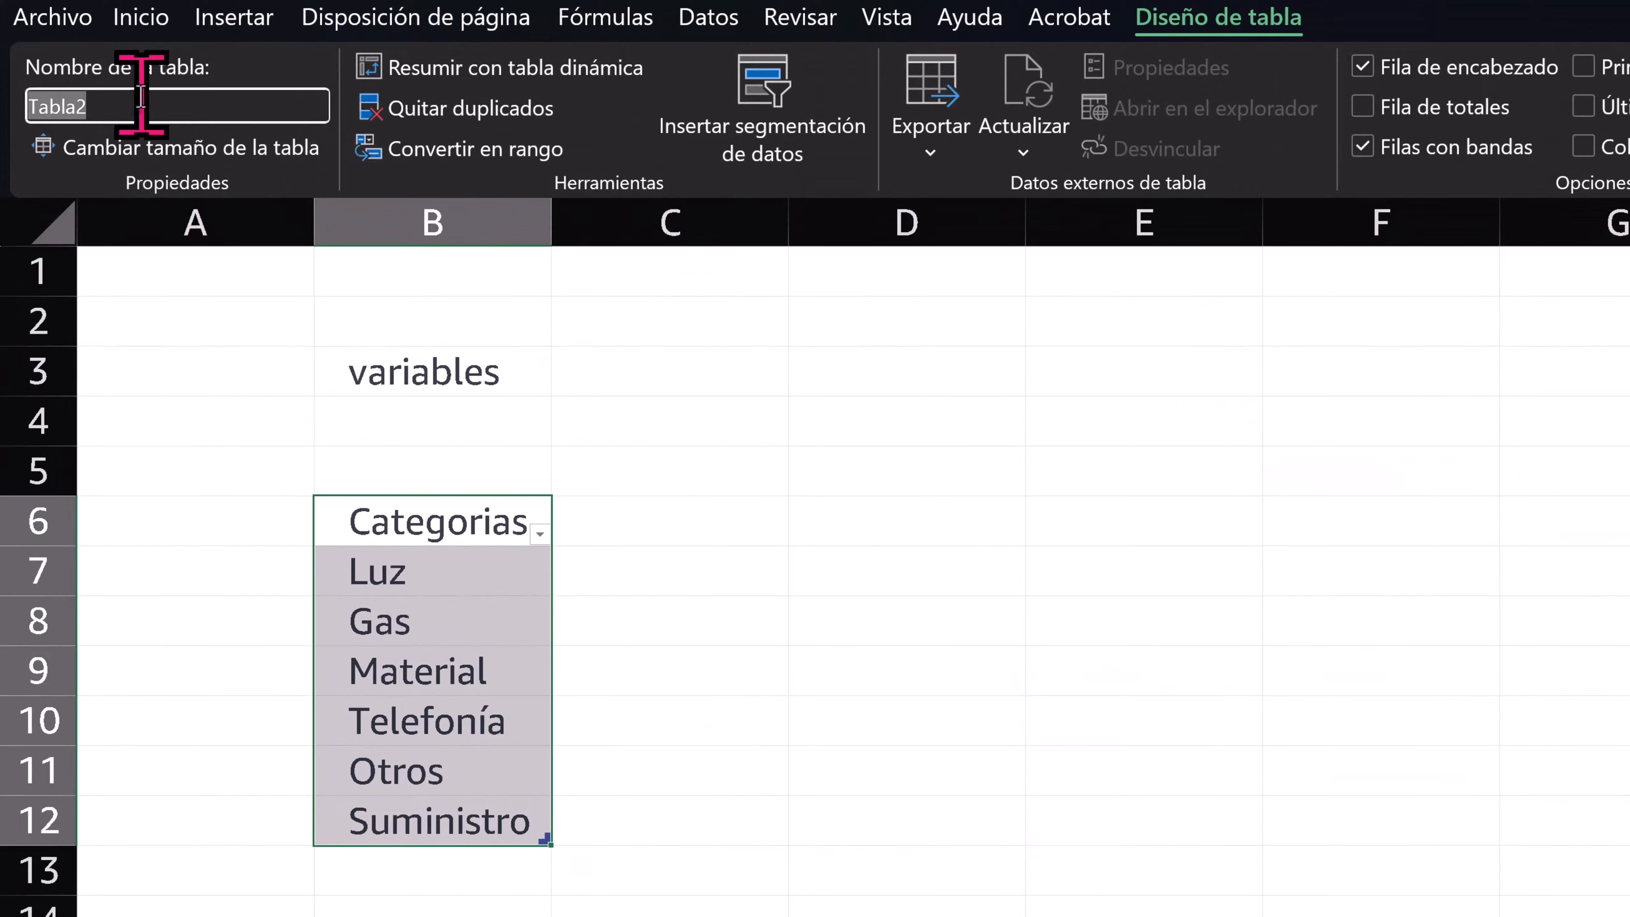
key("BackSpace")
type("va")
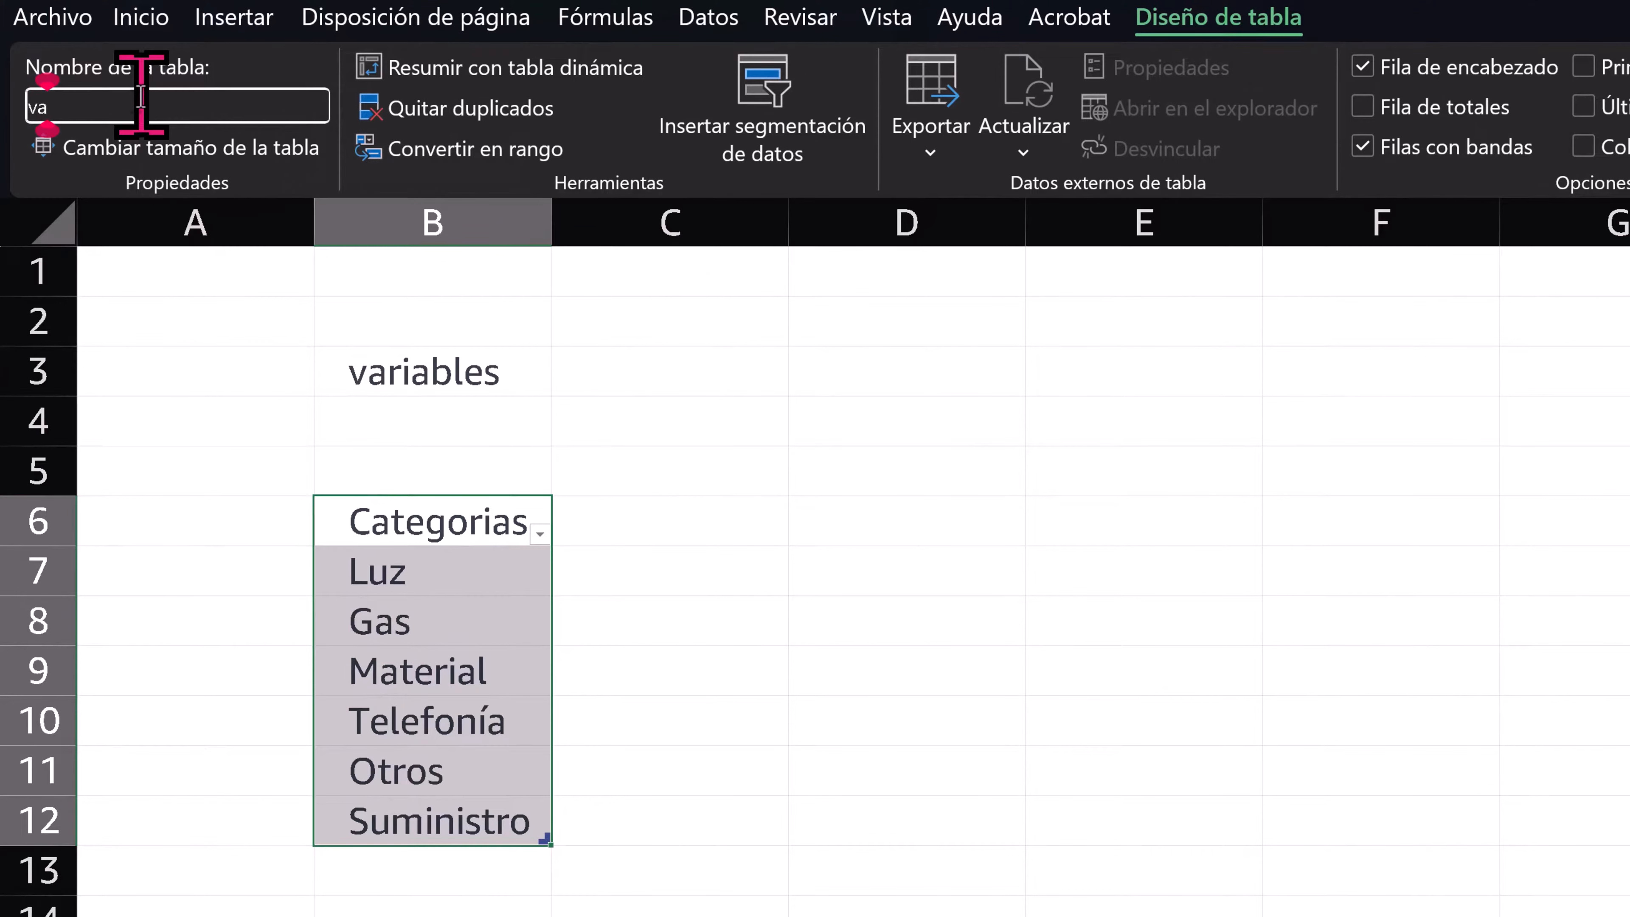
type("rC")
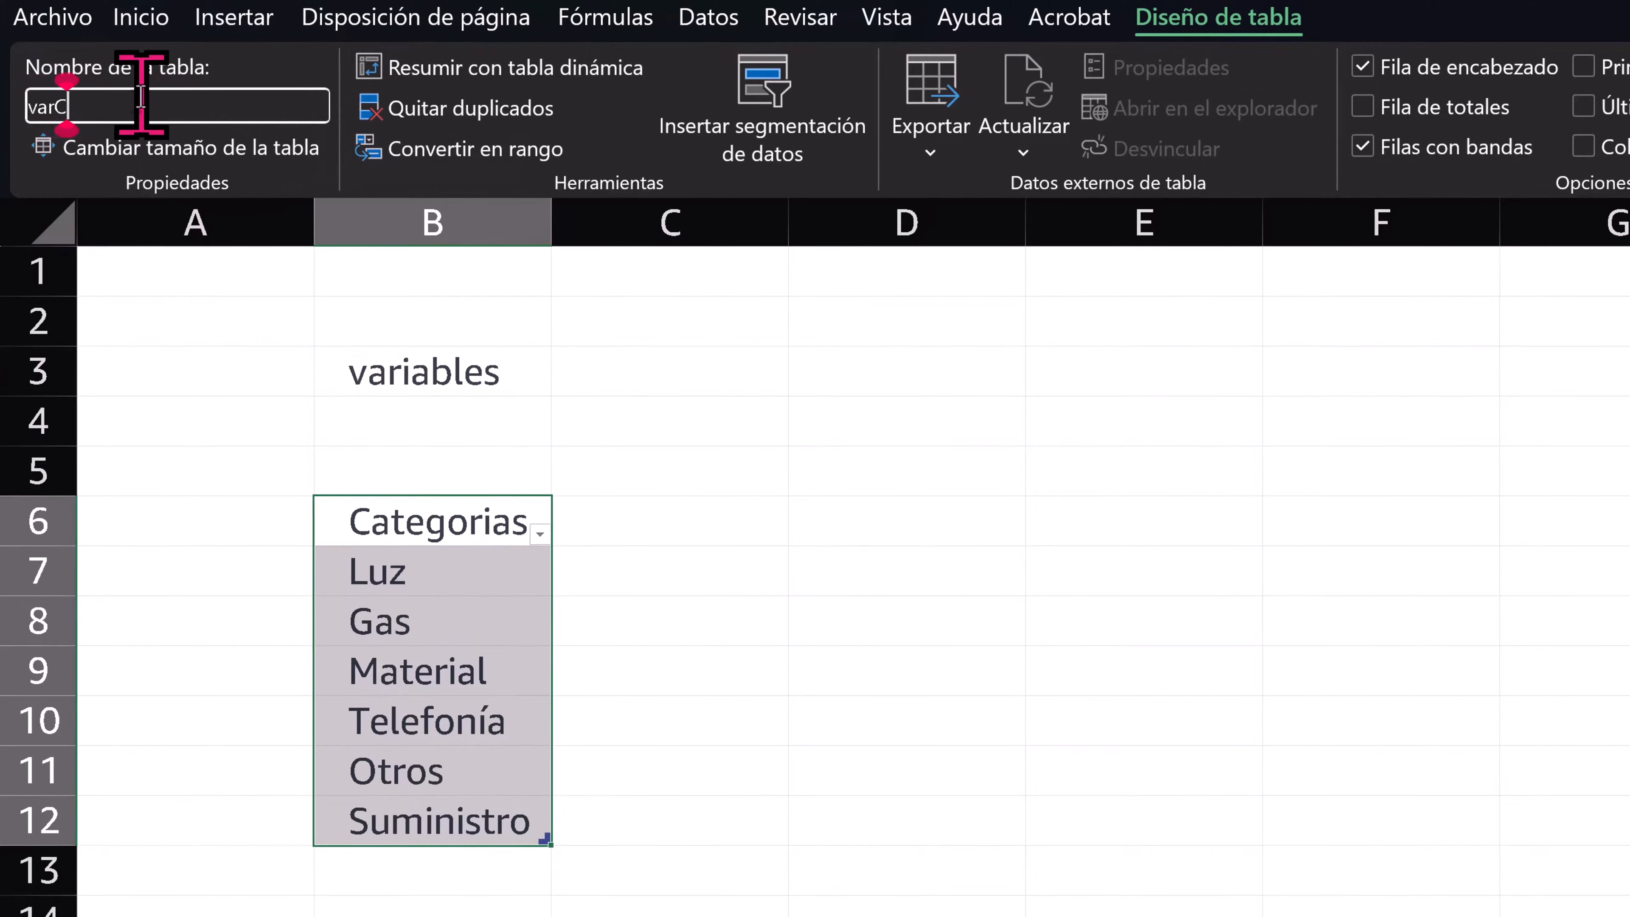
type("ATEGORIAS")
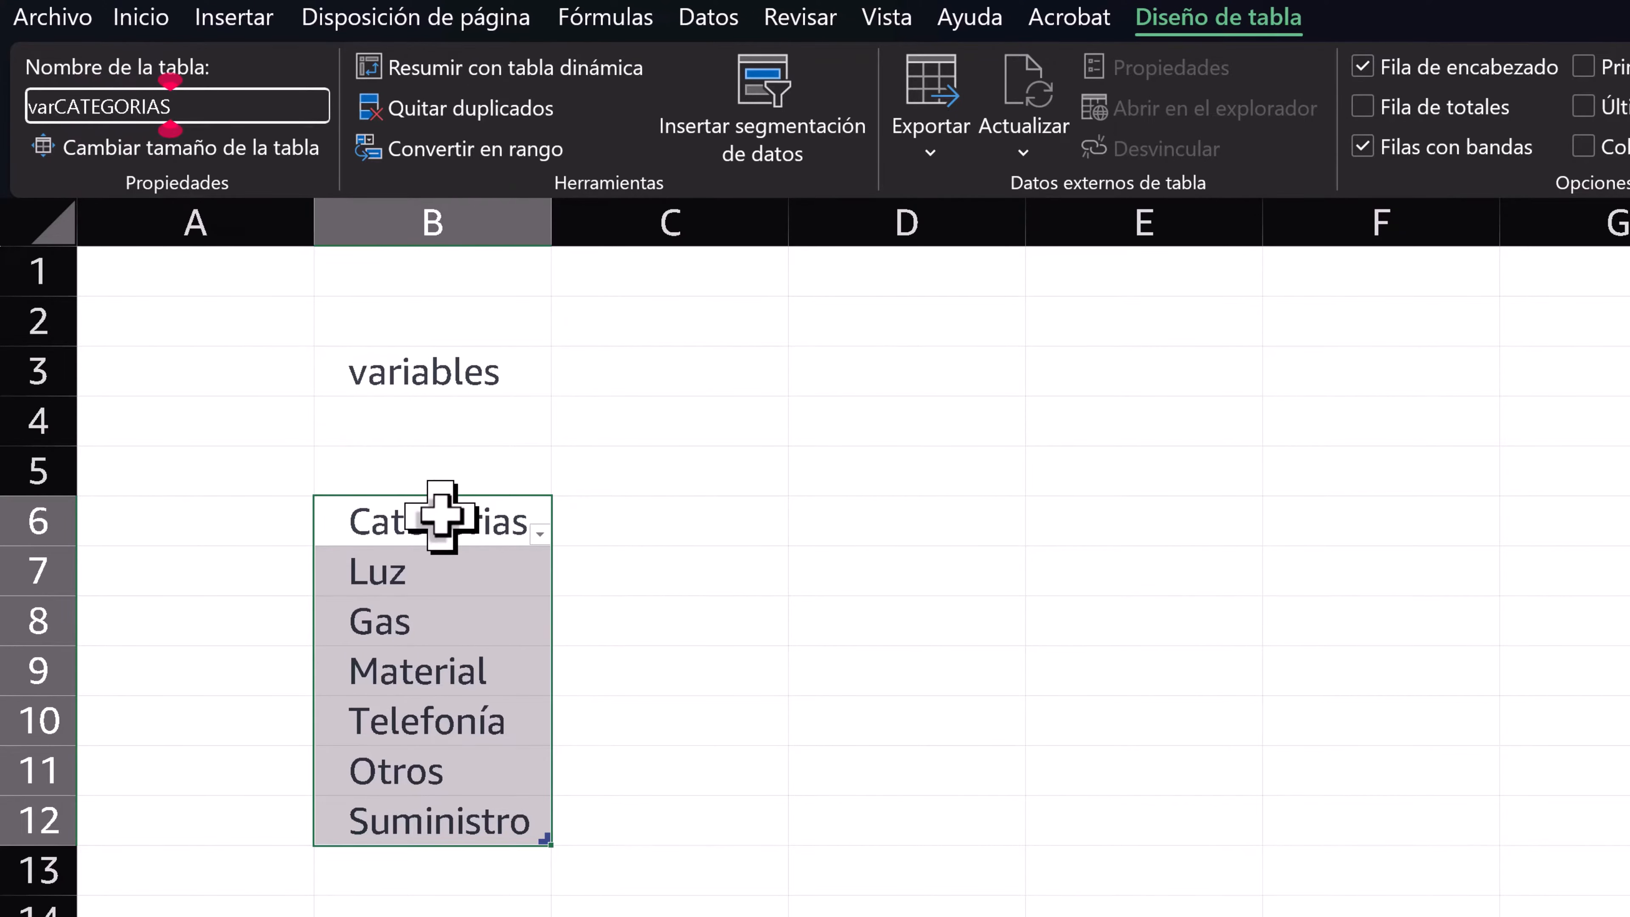
key("Return")
left_click(452, 618)
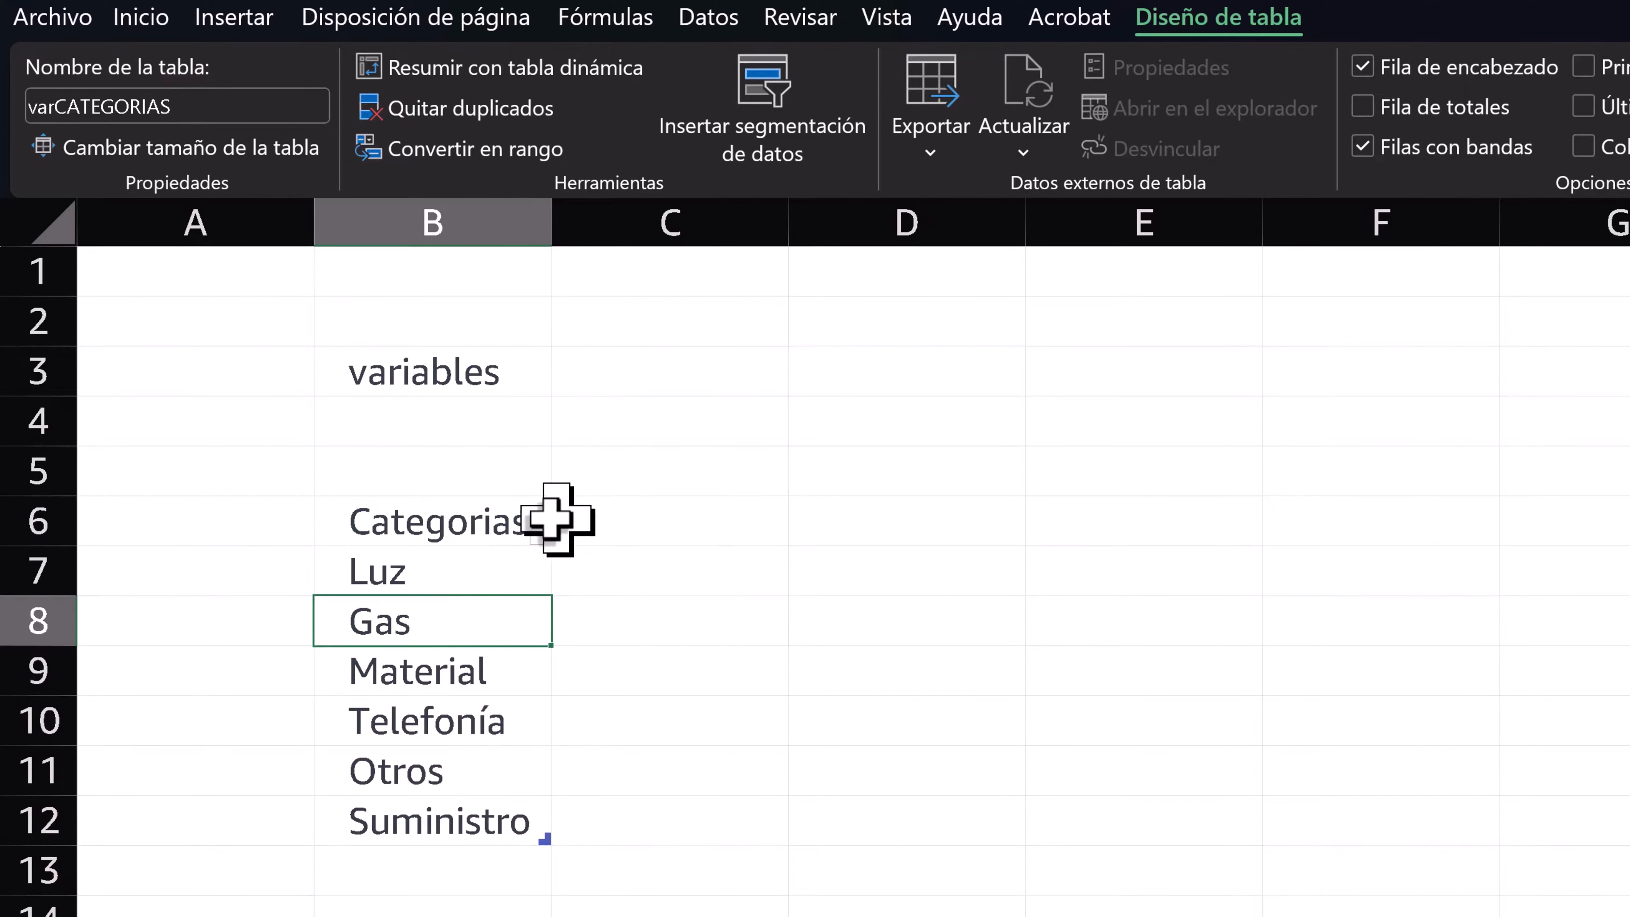
- Extend the varCATEGORIAS table with a second column headed IVA in cell C6
left_click(630, 517)
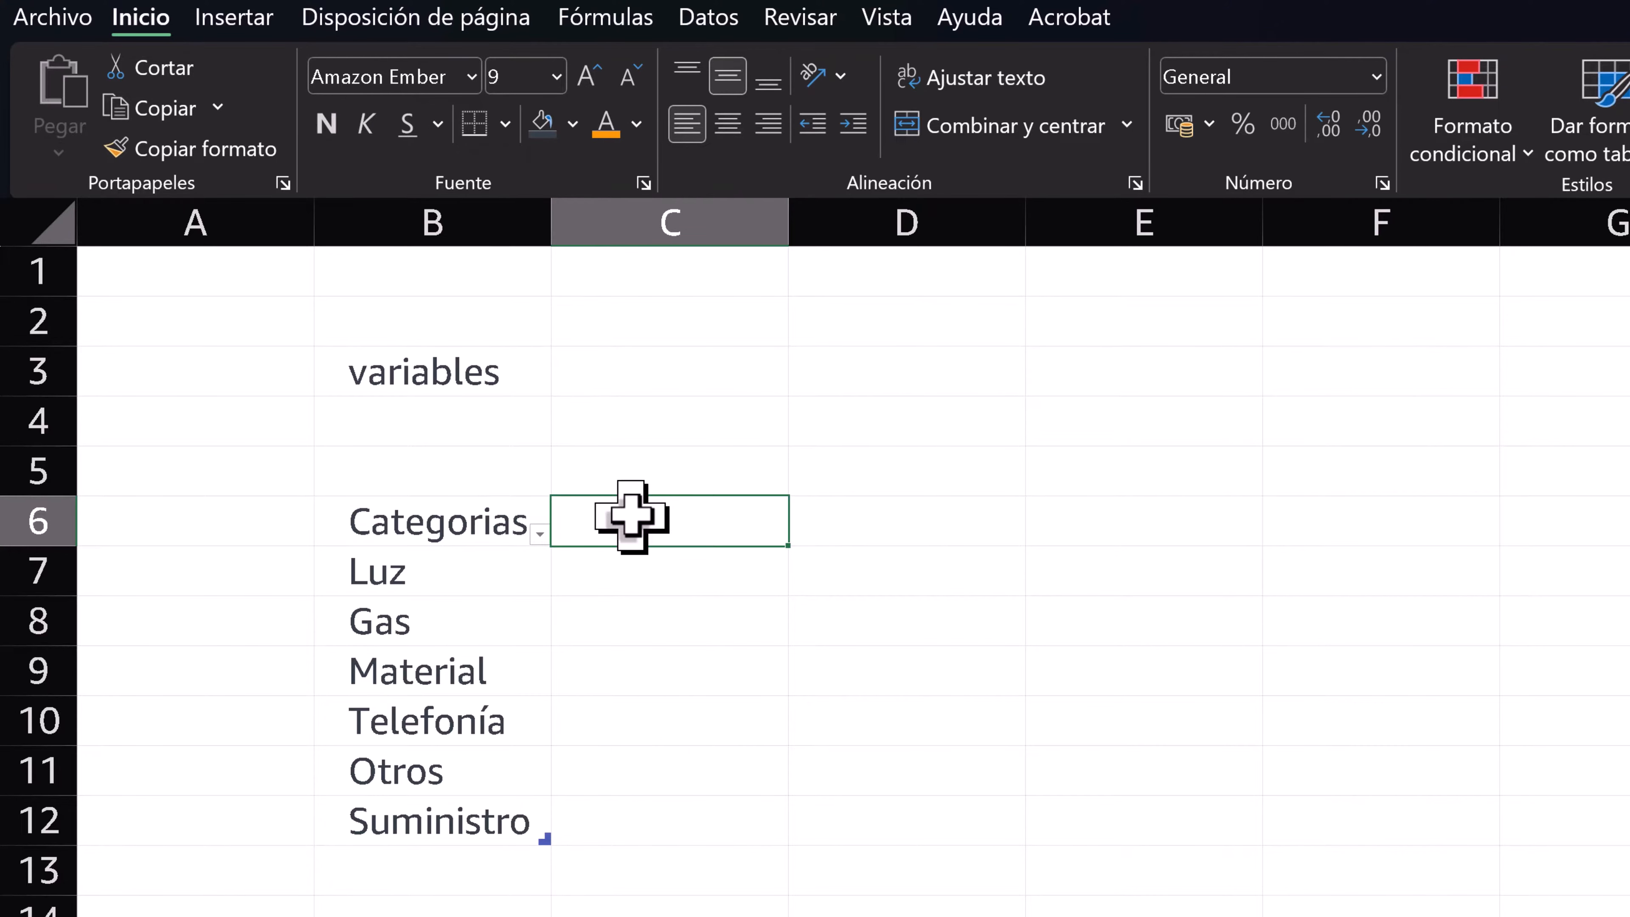
type("IV")
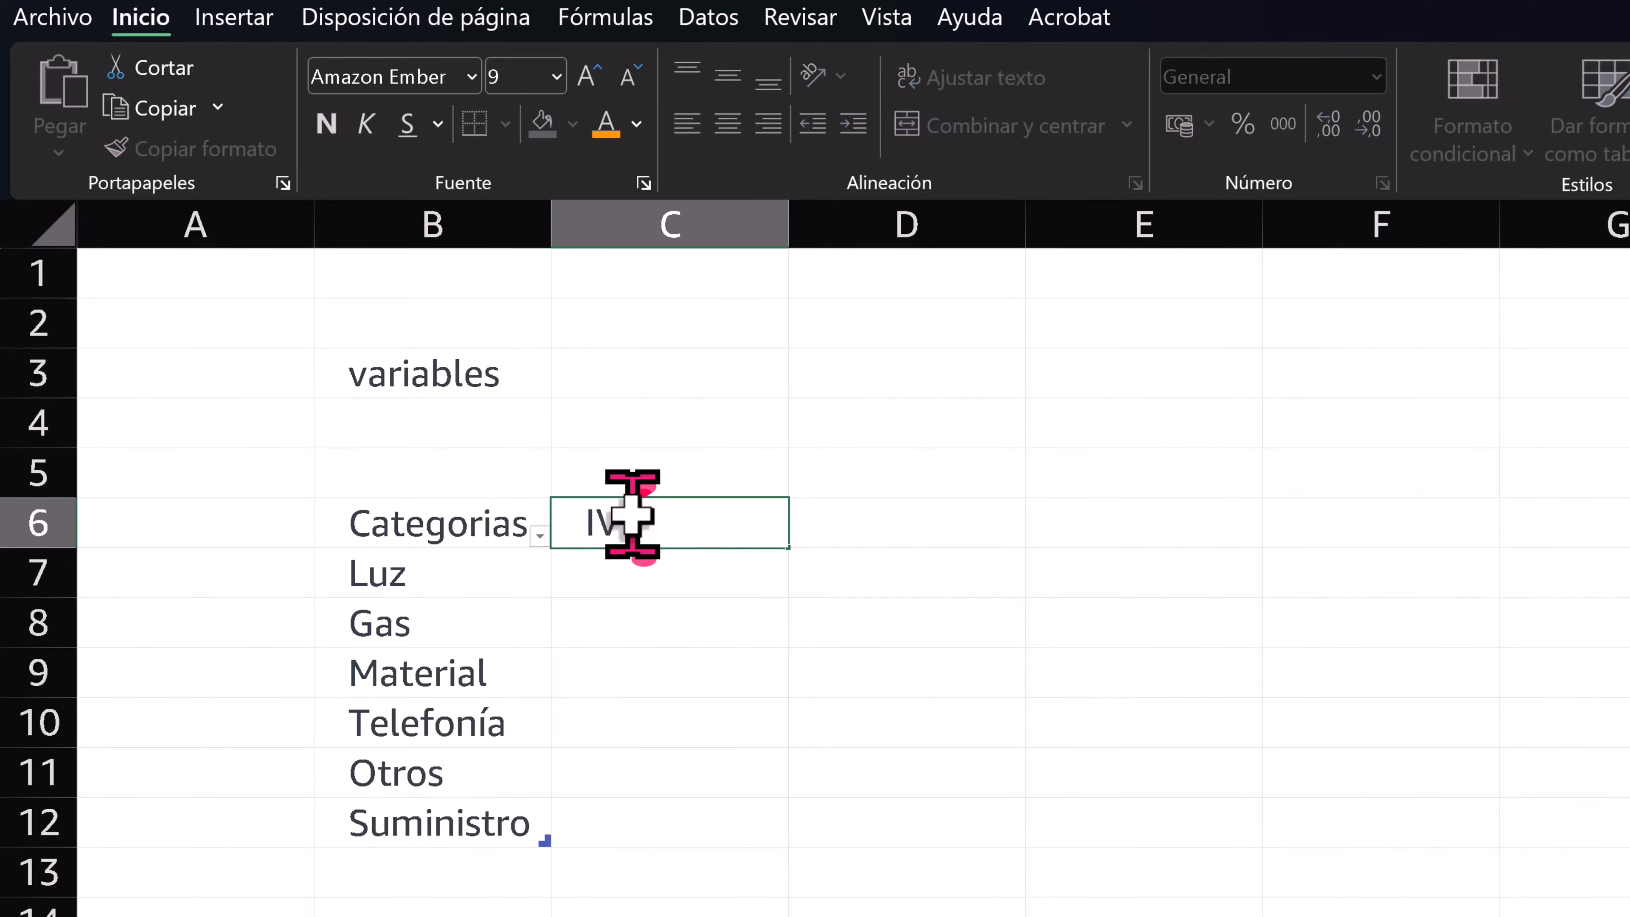
key("Return")
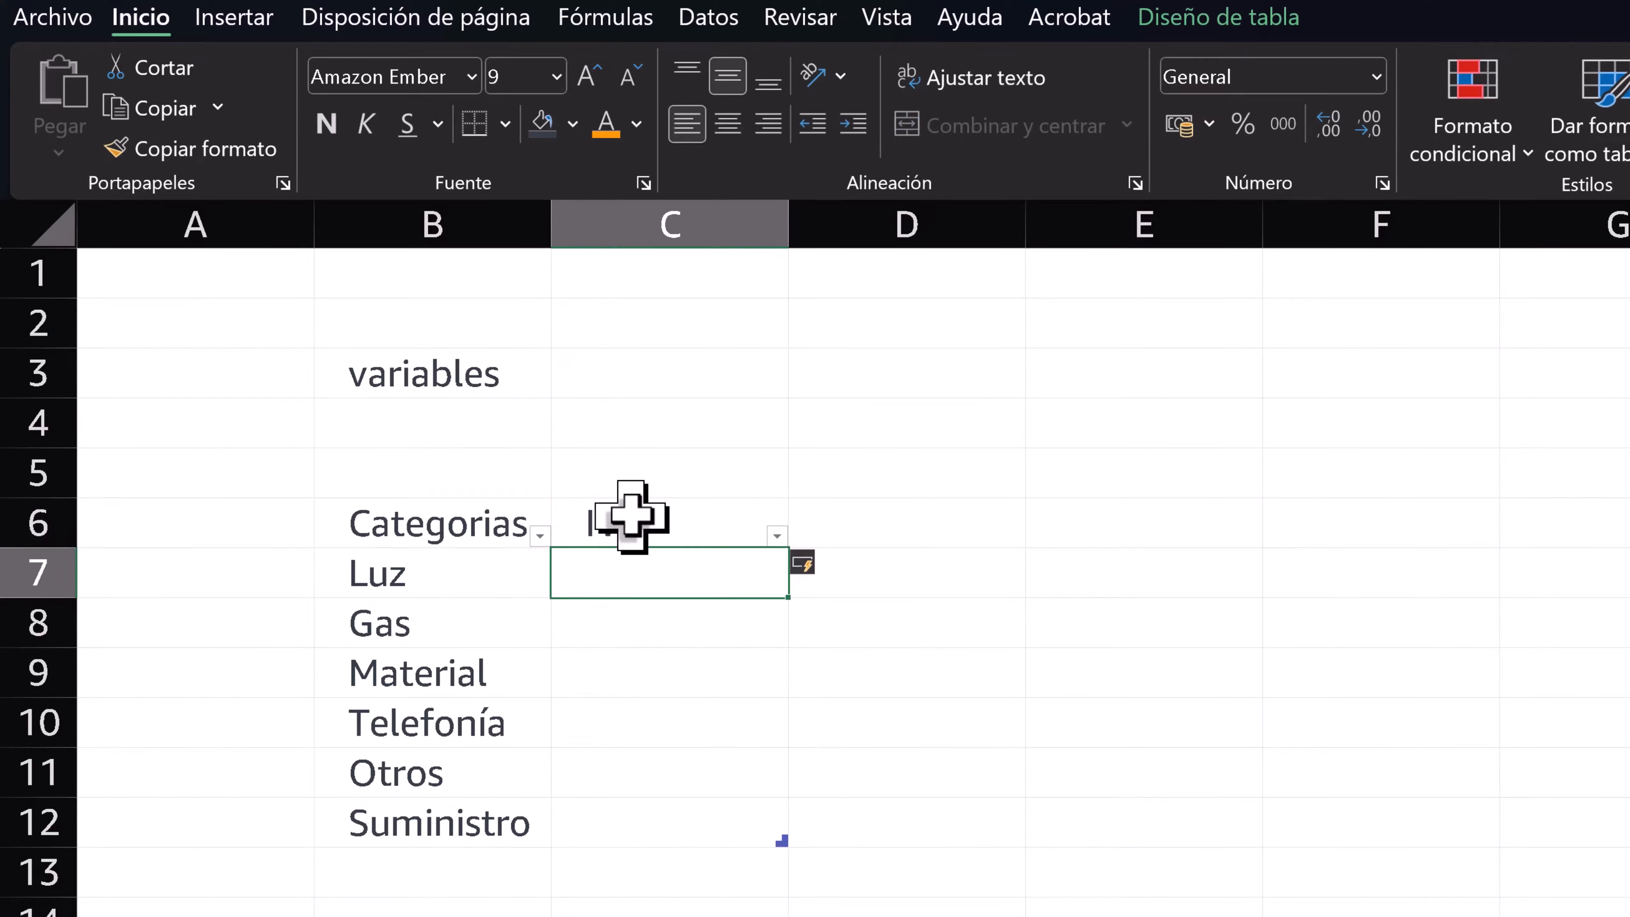
- Fill the IVA column with 21% for Luz, 10% for Gas, 21% for Material, 4% for Telefonía and Otros, and 21% for Suministro
type("21%")
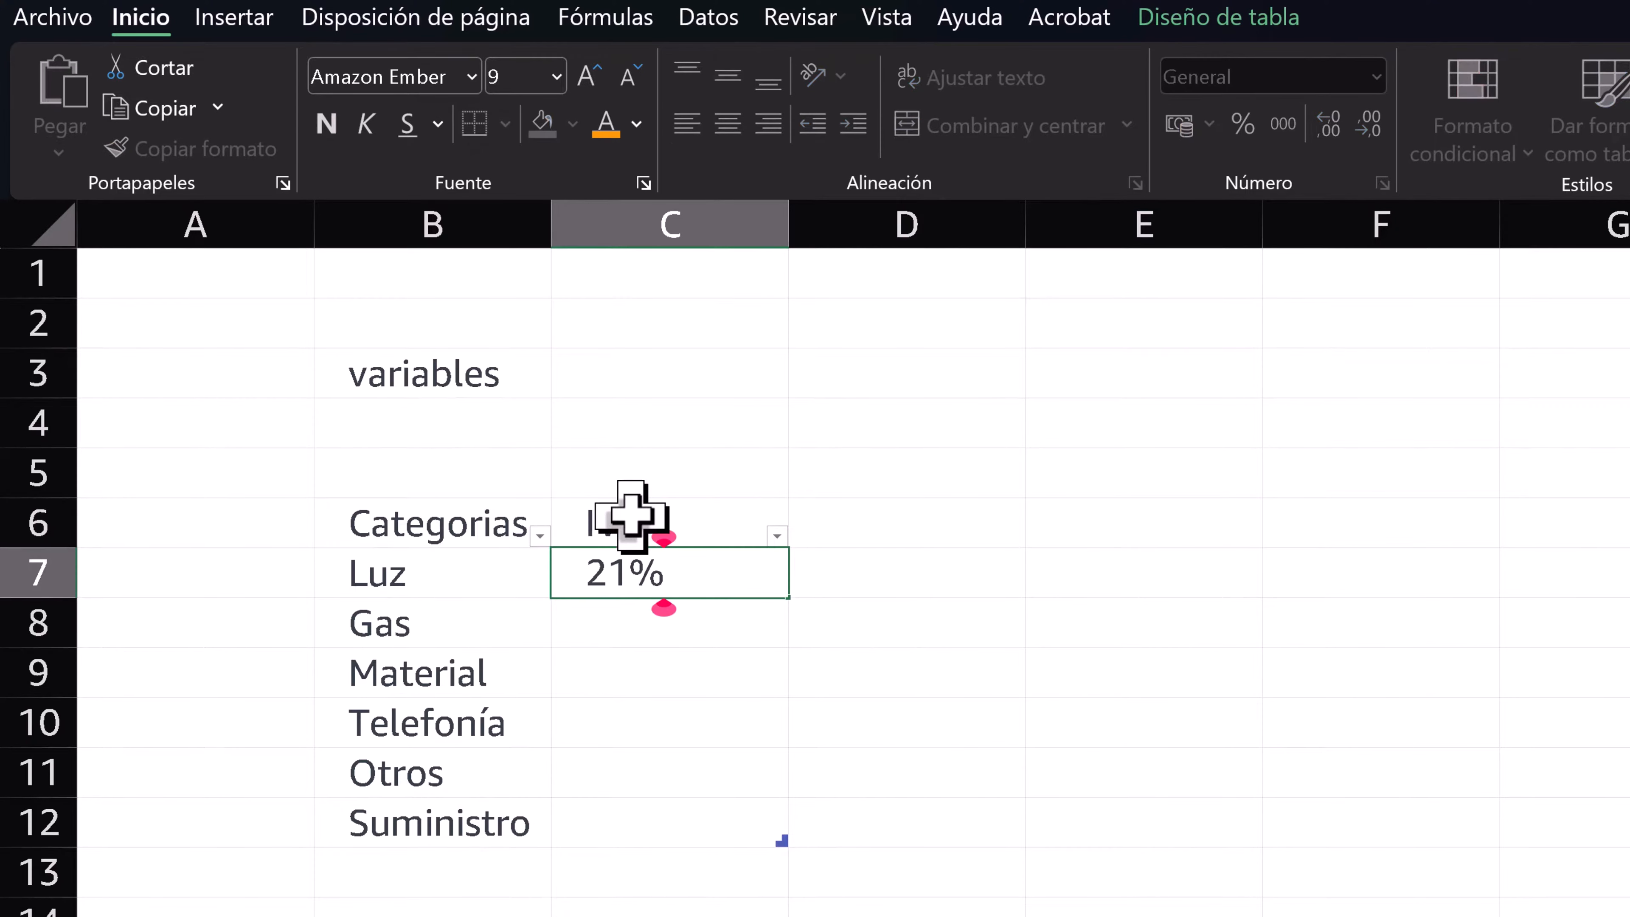
key("Return")
type("1")
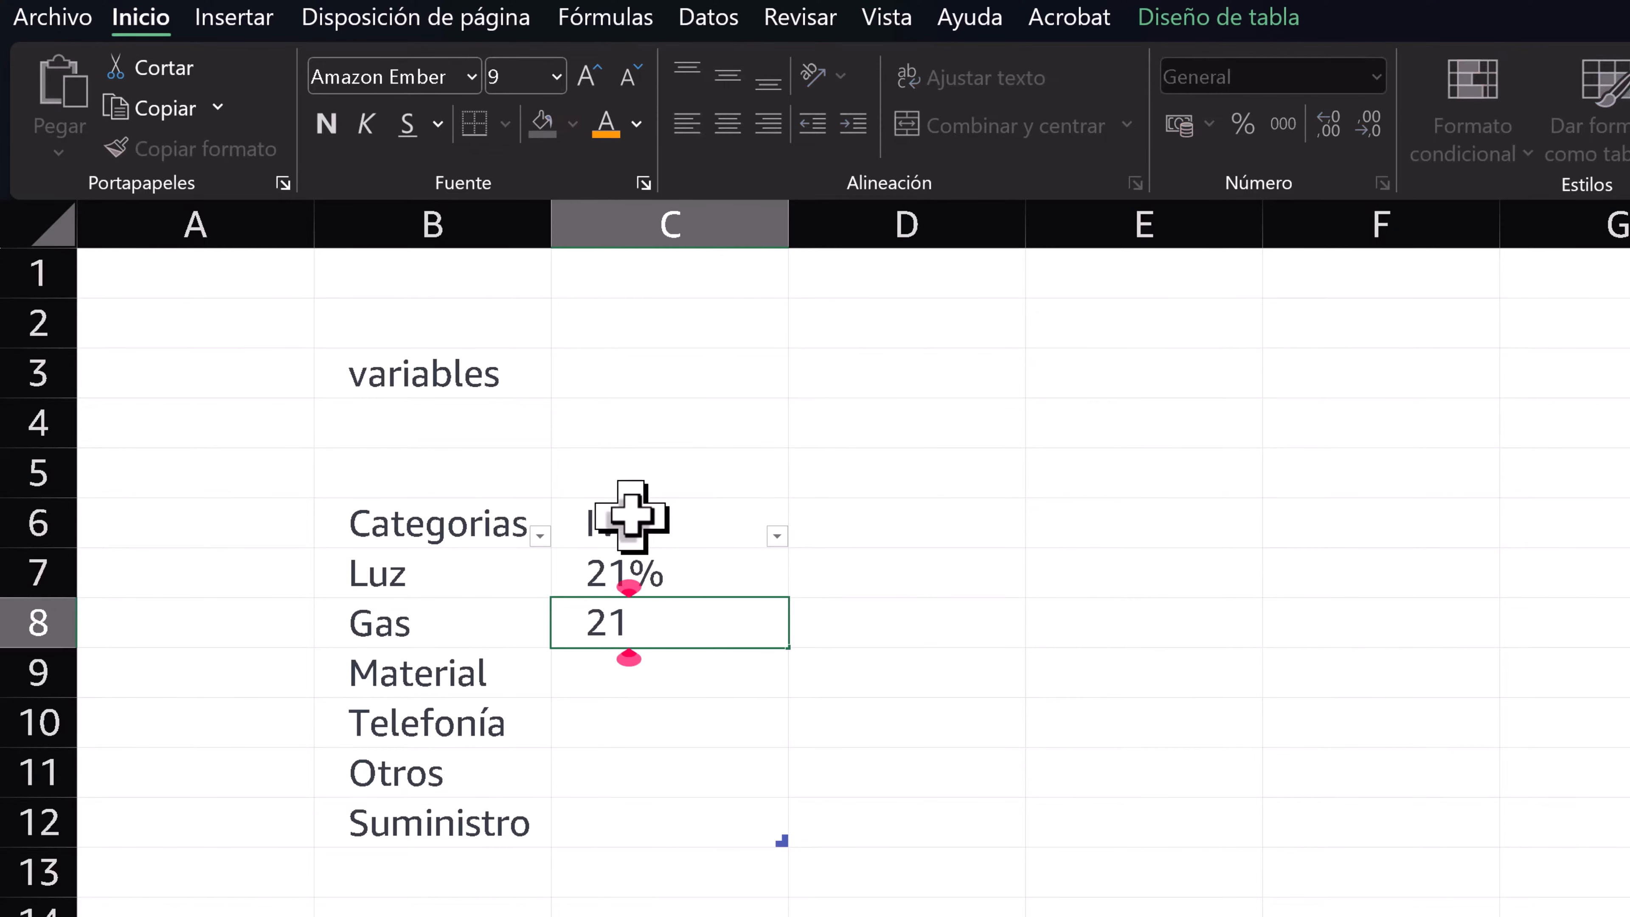
type("0%")
key("Return")
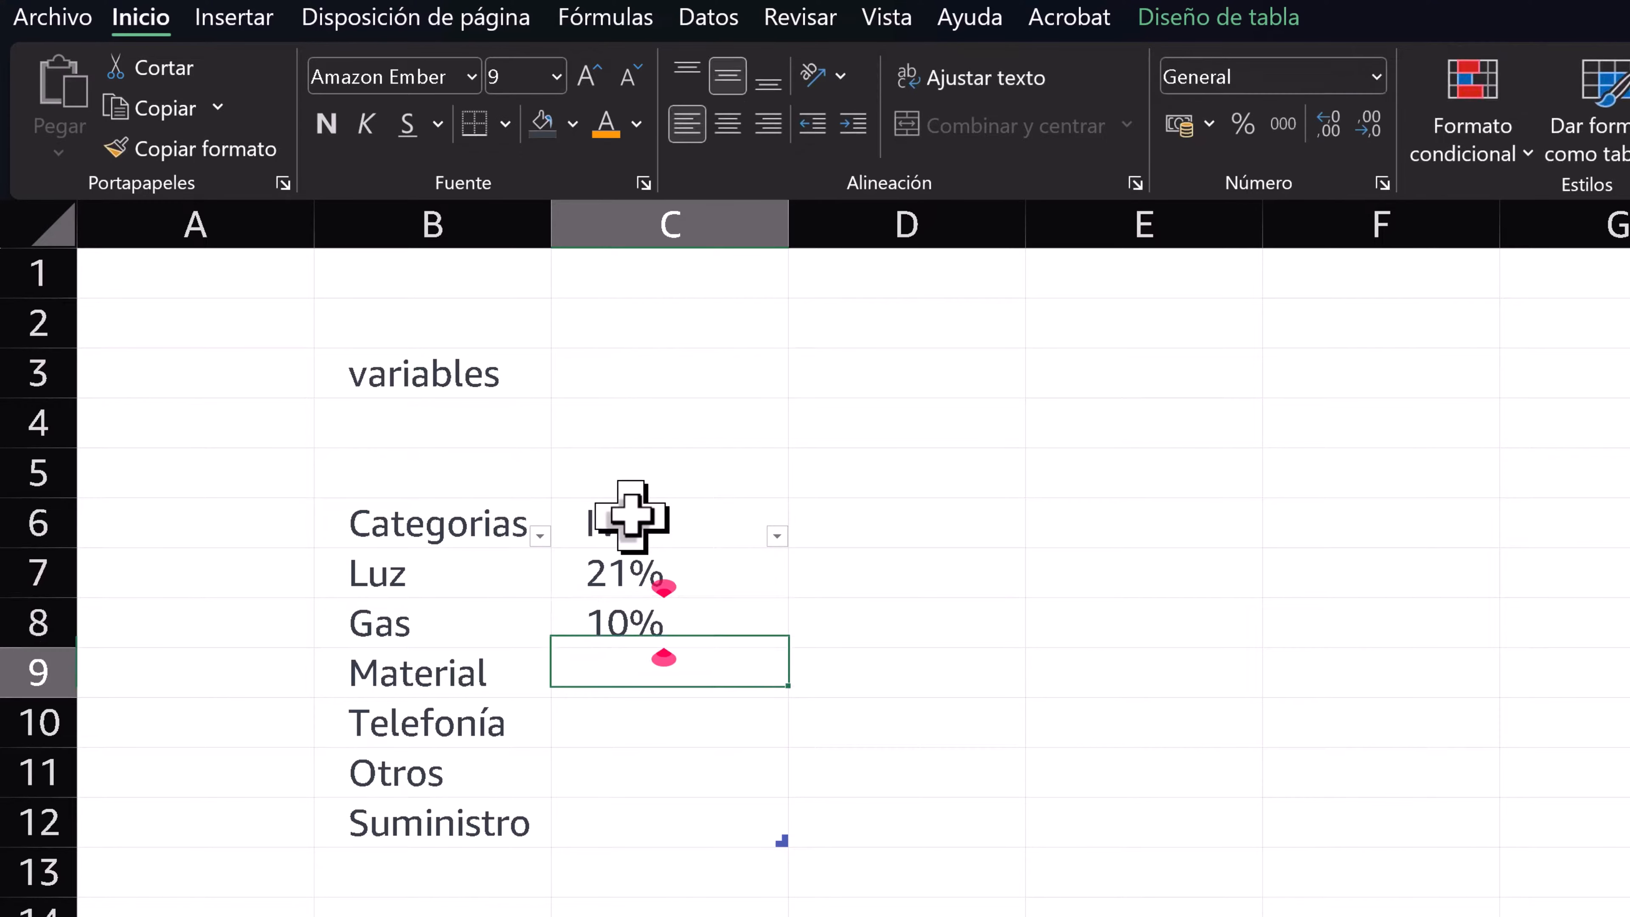
type("21")
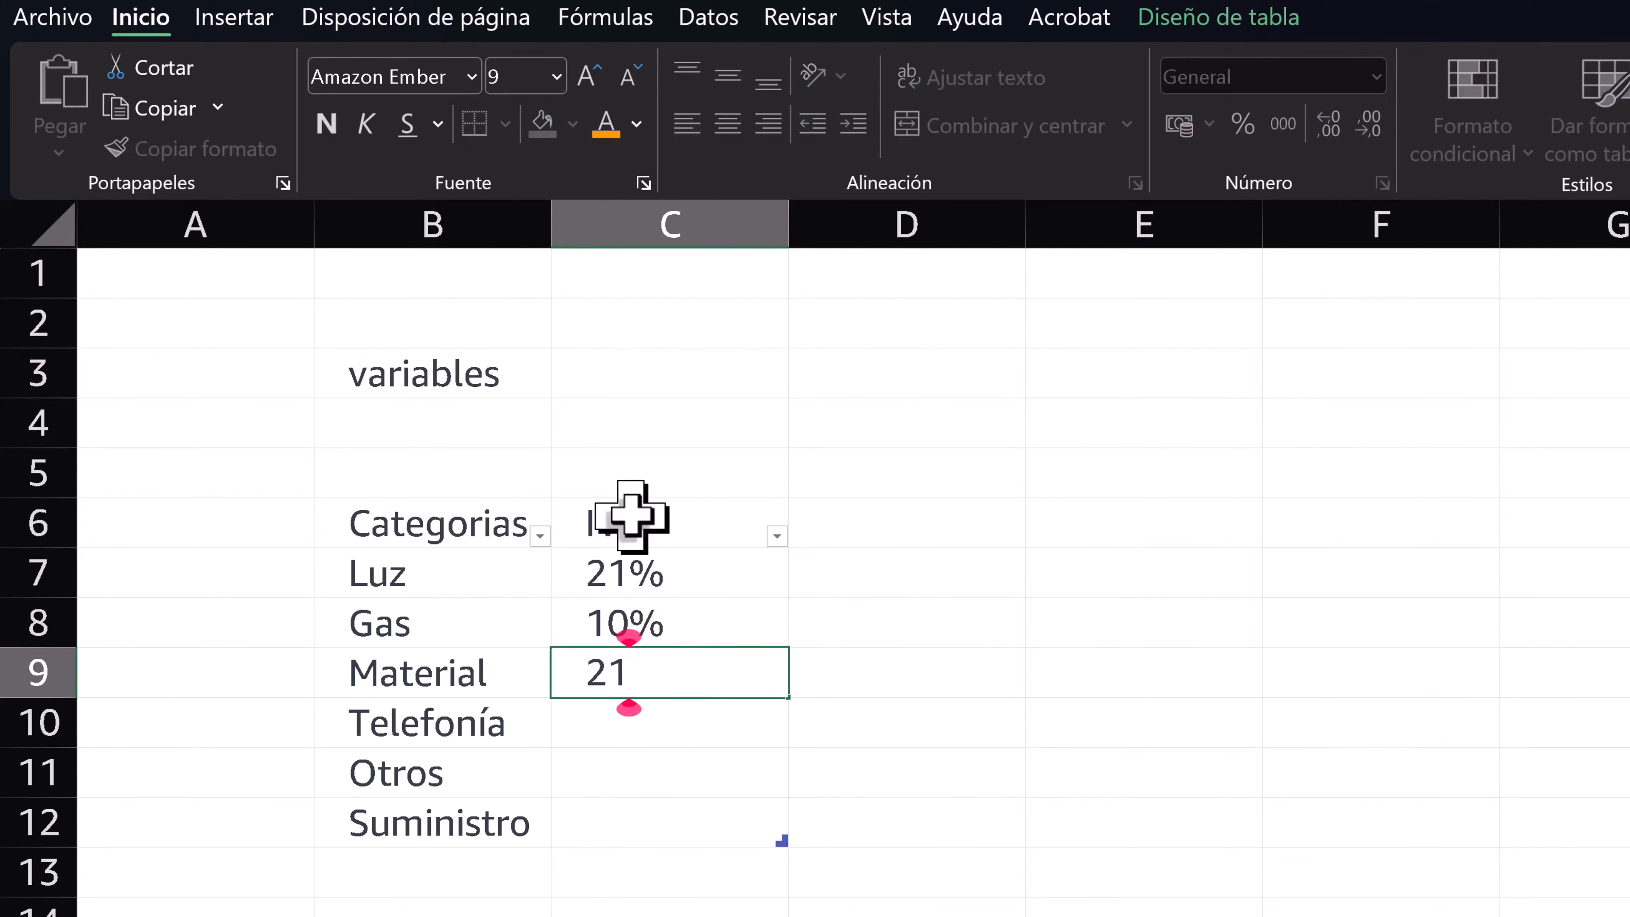
type("%")
key("Return")
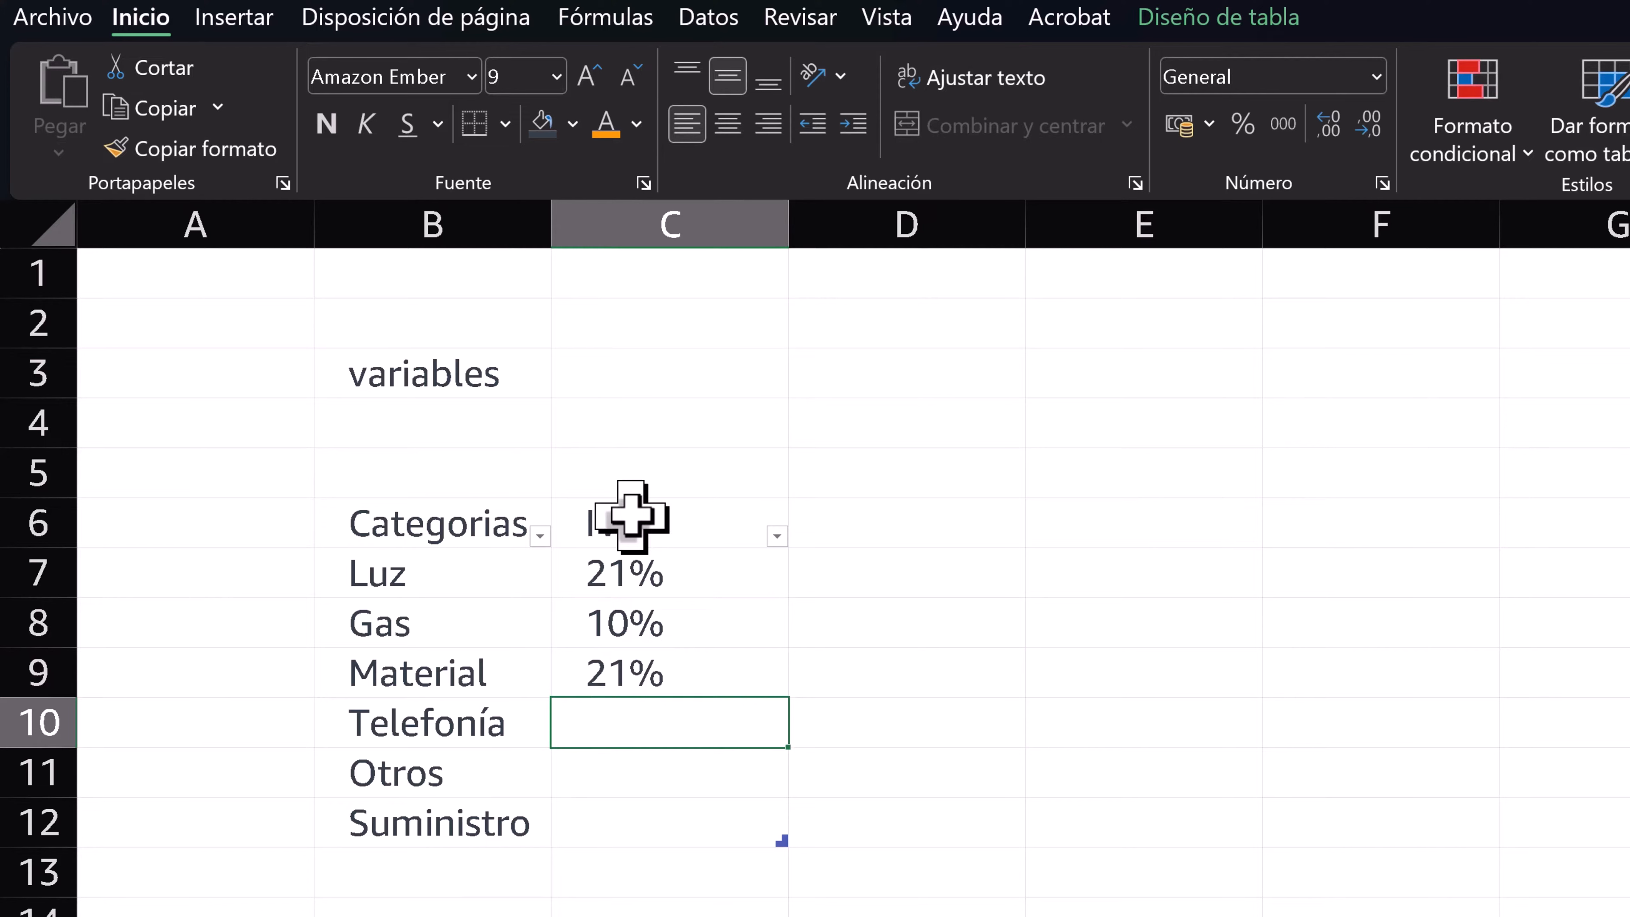
type("4%")
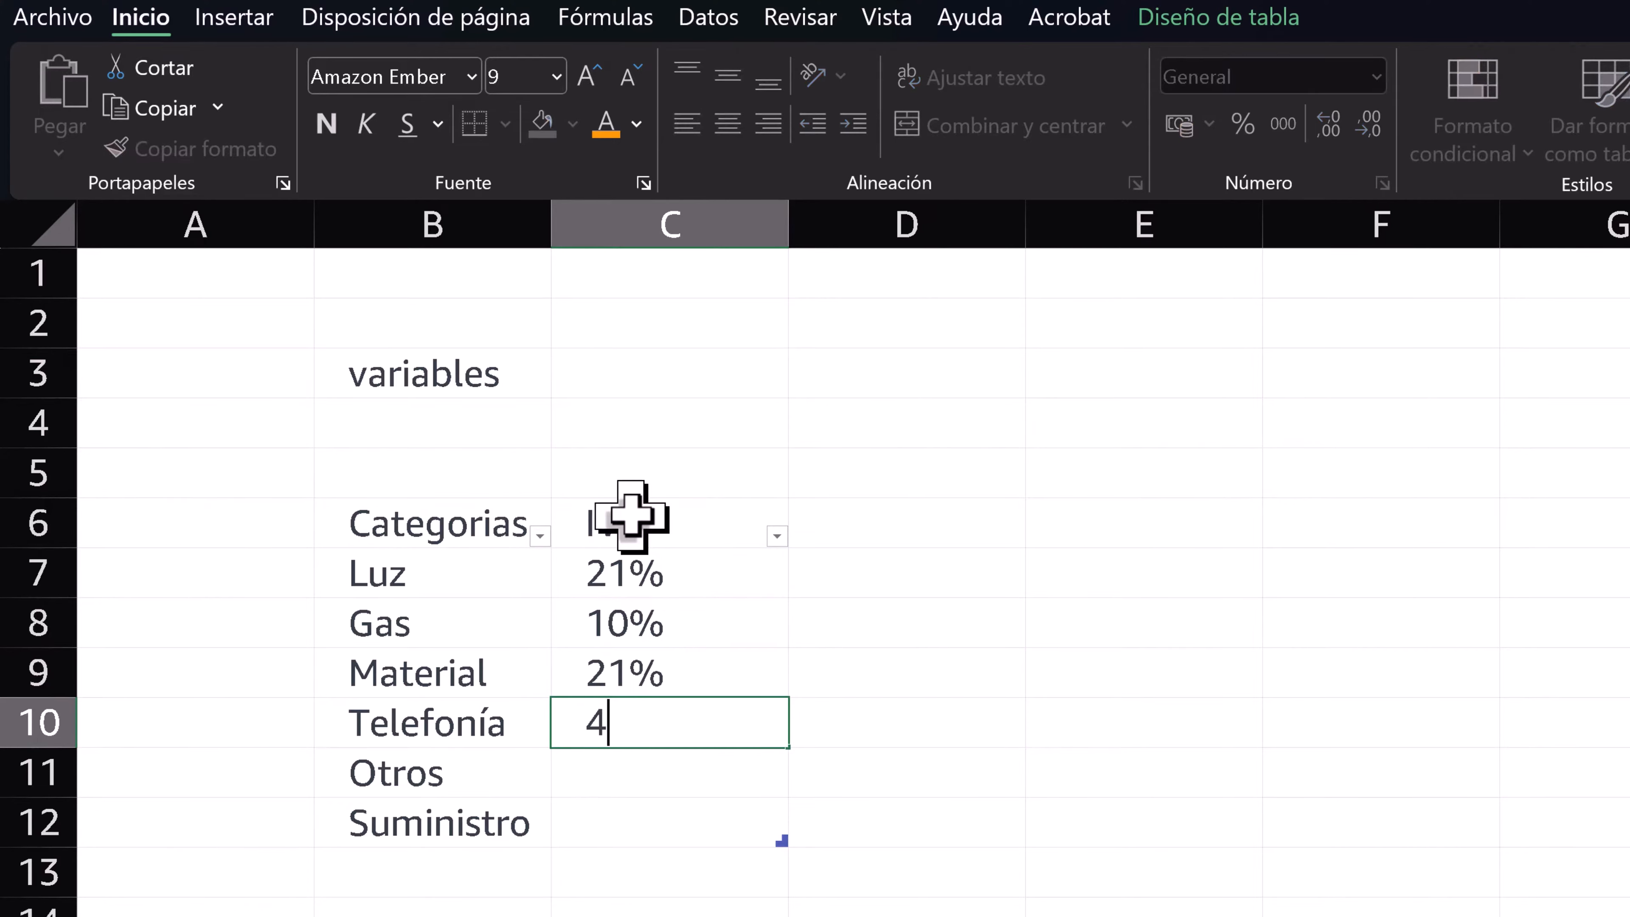
key("Return")
type("4%")
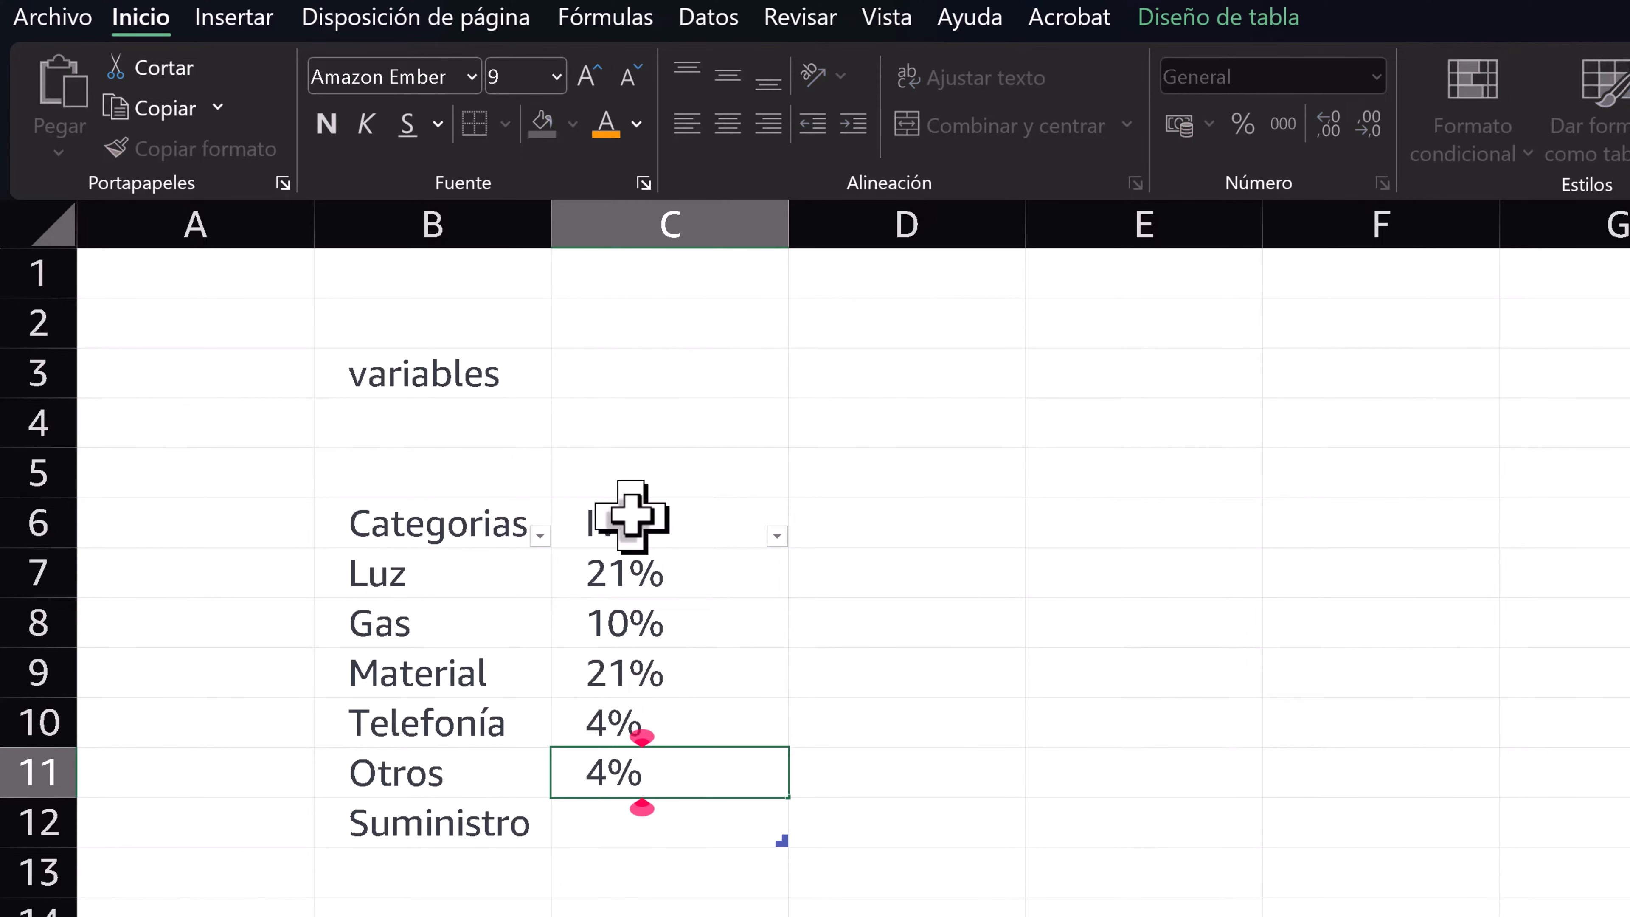
key("Return")
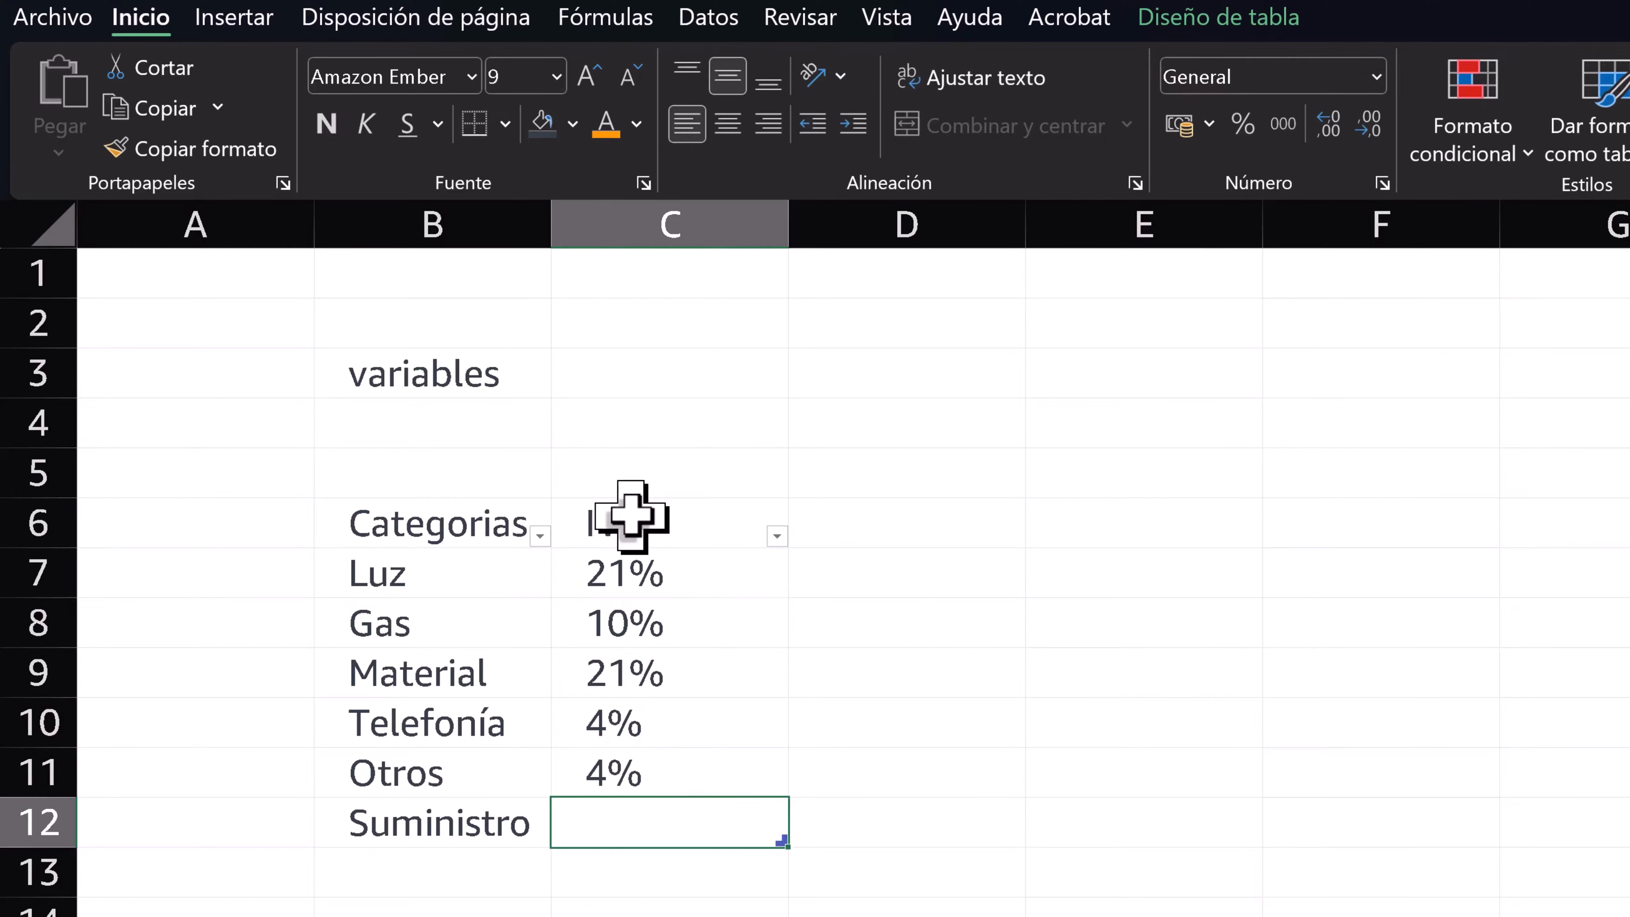
type("21%")
key("Return")
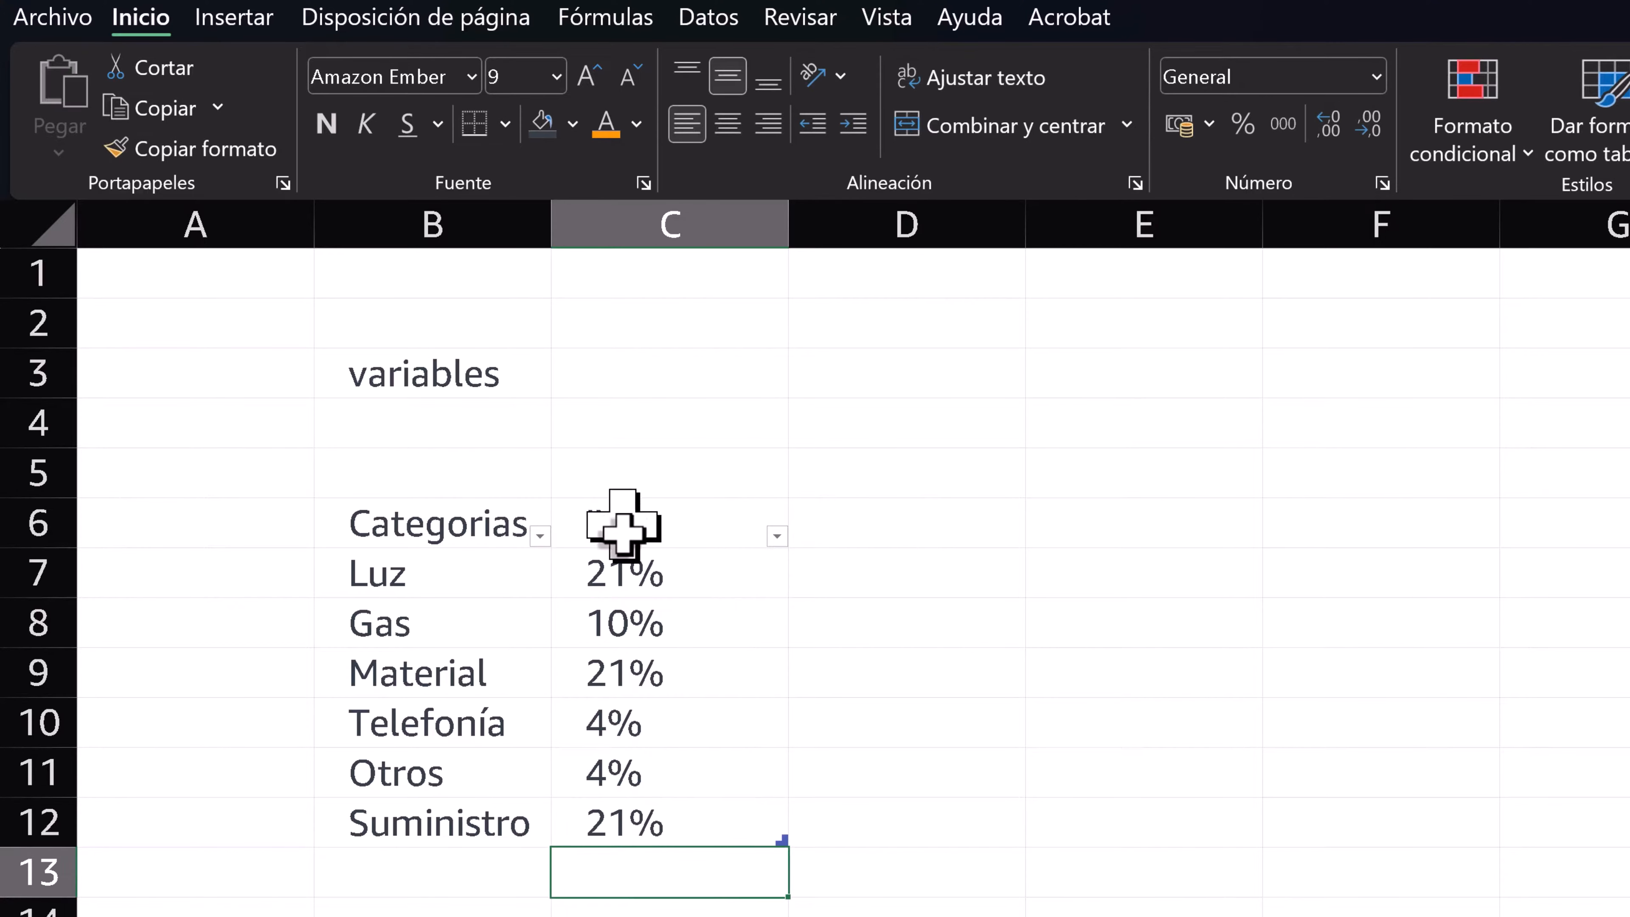
left_click(629, 644)
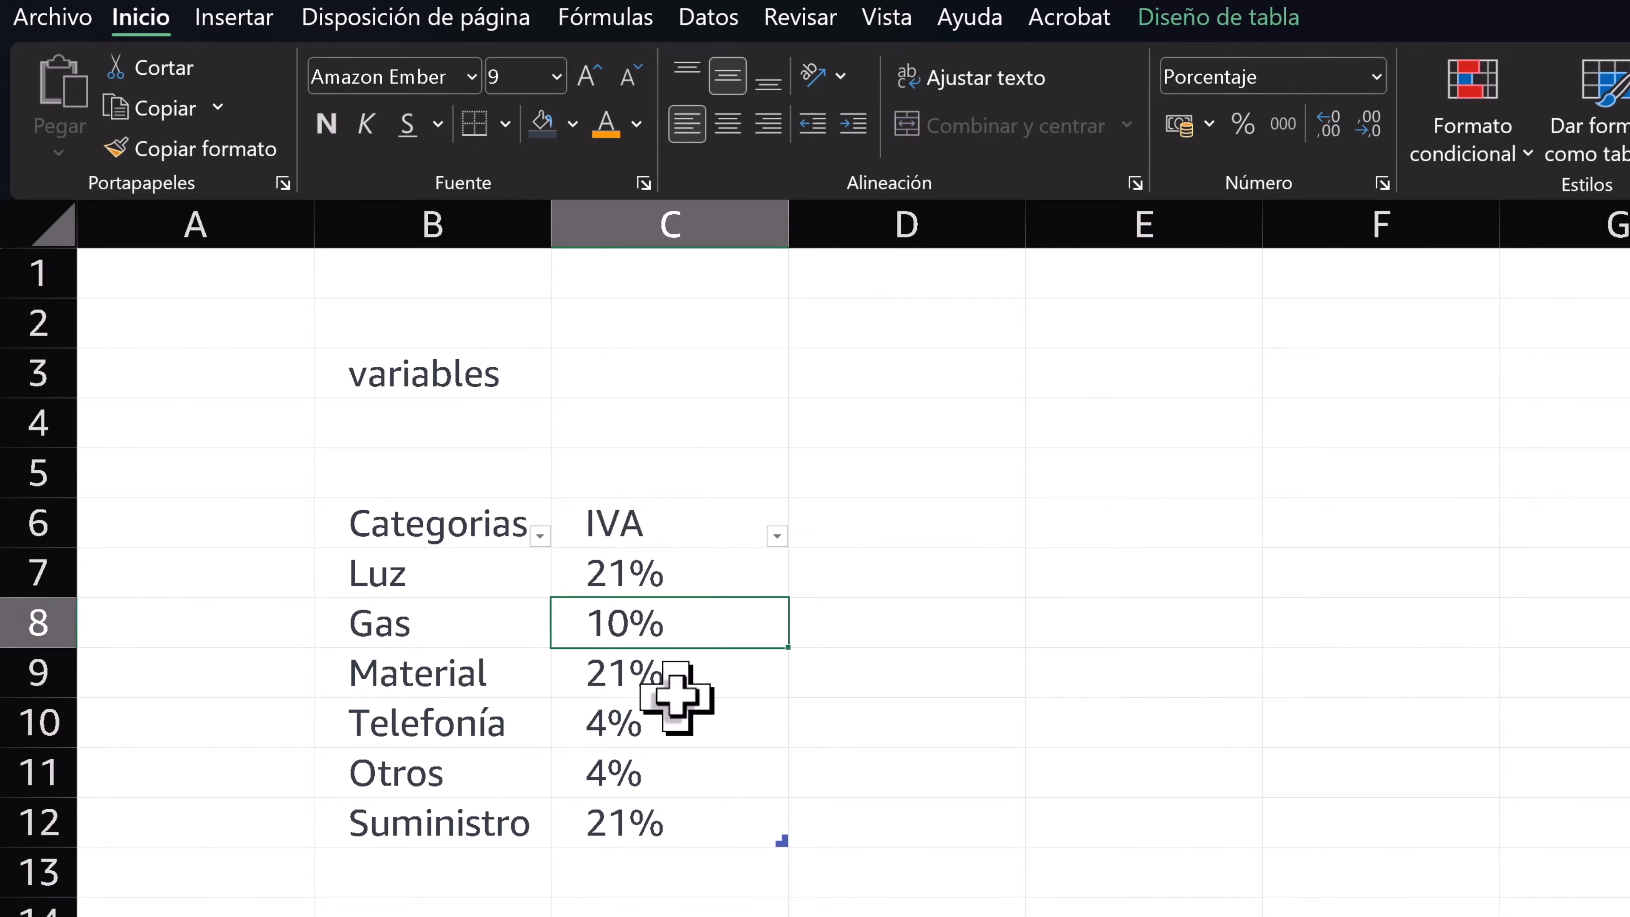
left_click(564, 767)
left_click(1192, 14)
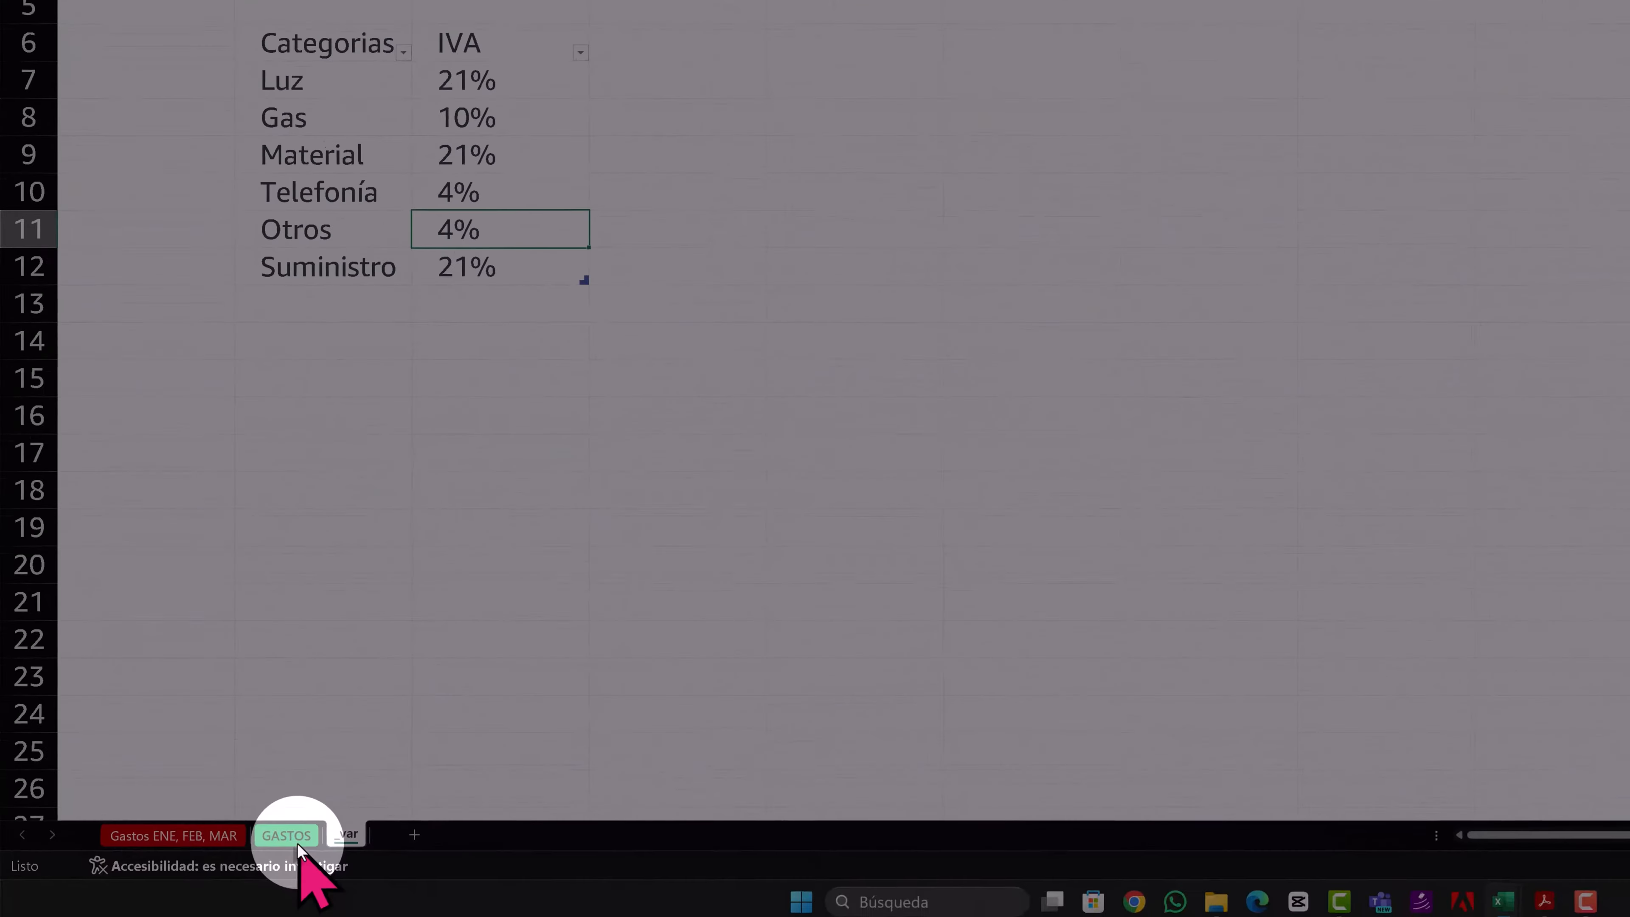
- Start a list-type data validation for the whole CATEGORIA column of the GASTOS sheet
left_click(292, 838)
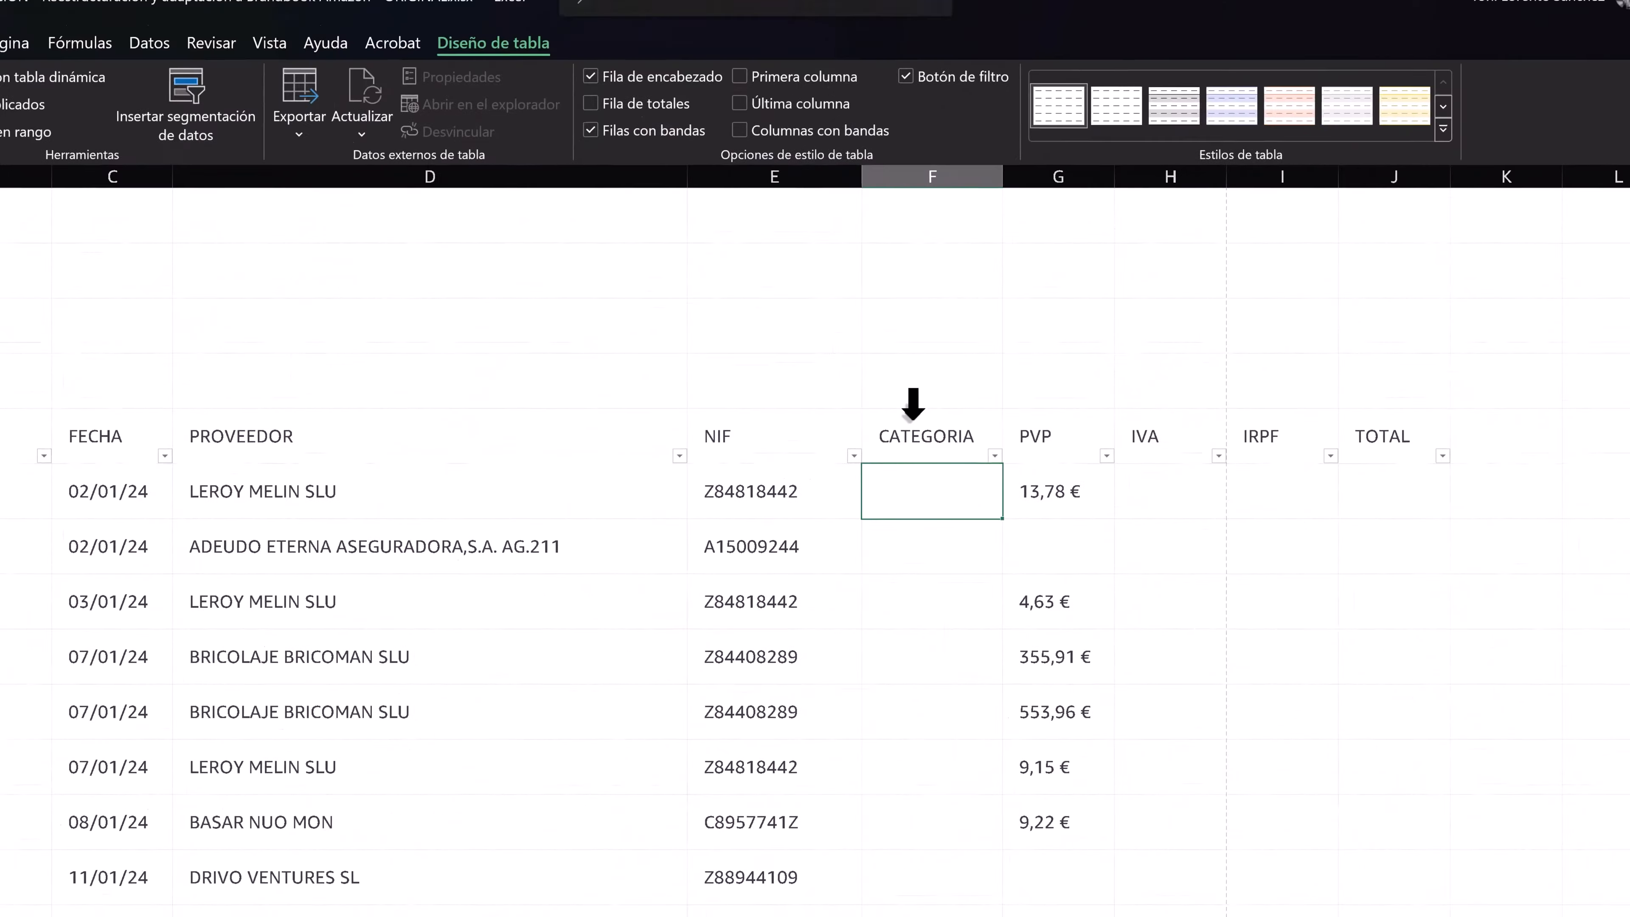
left_click(1280, 138)
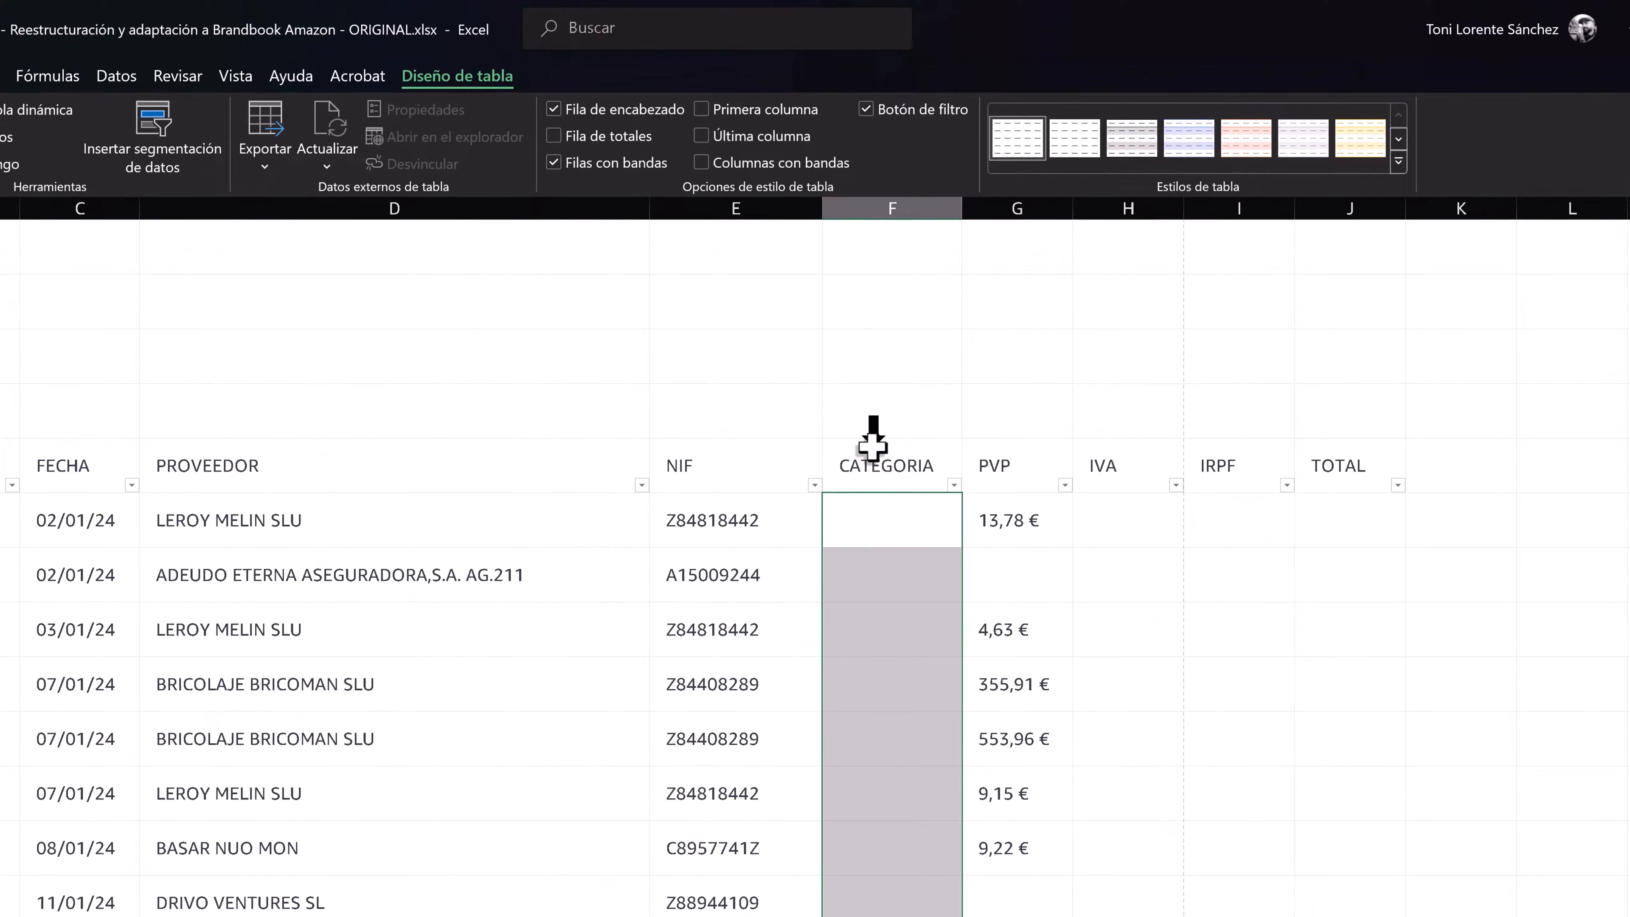
left_click(883, 516)
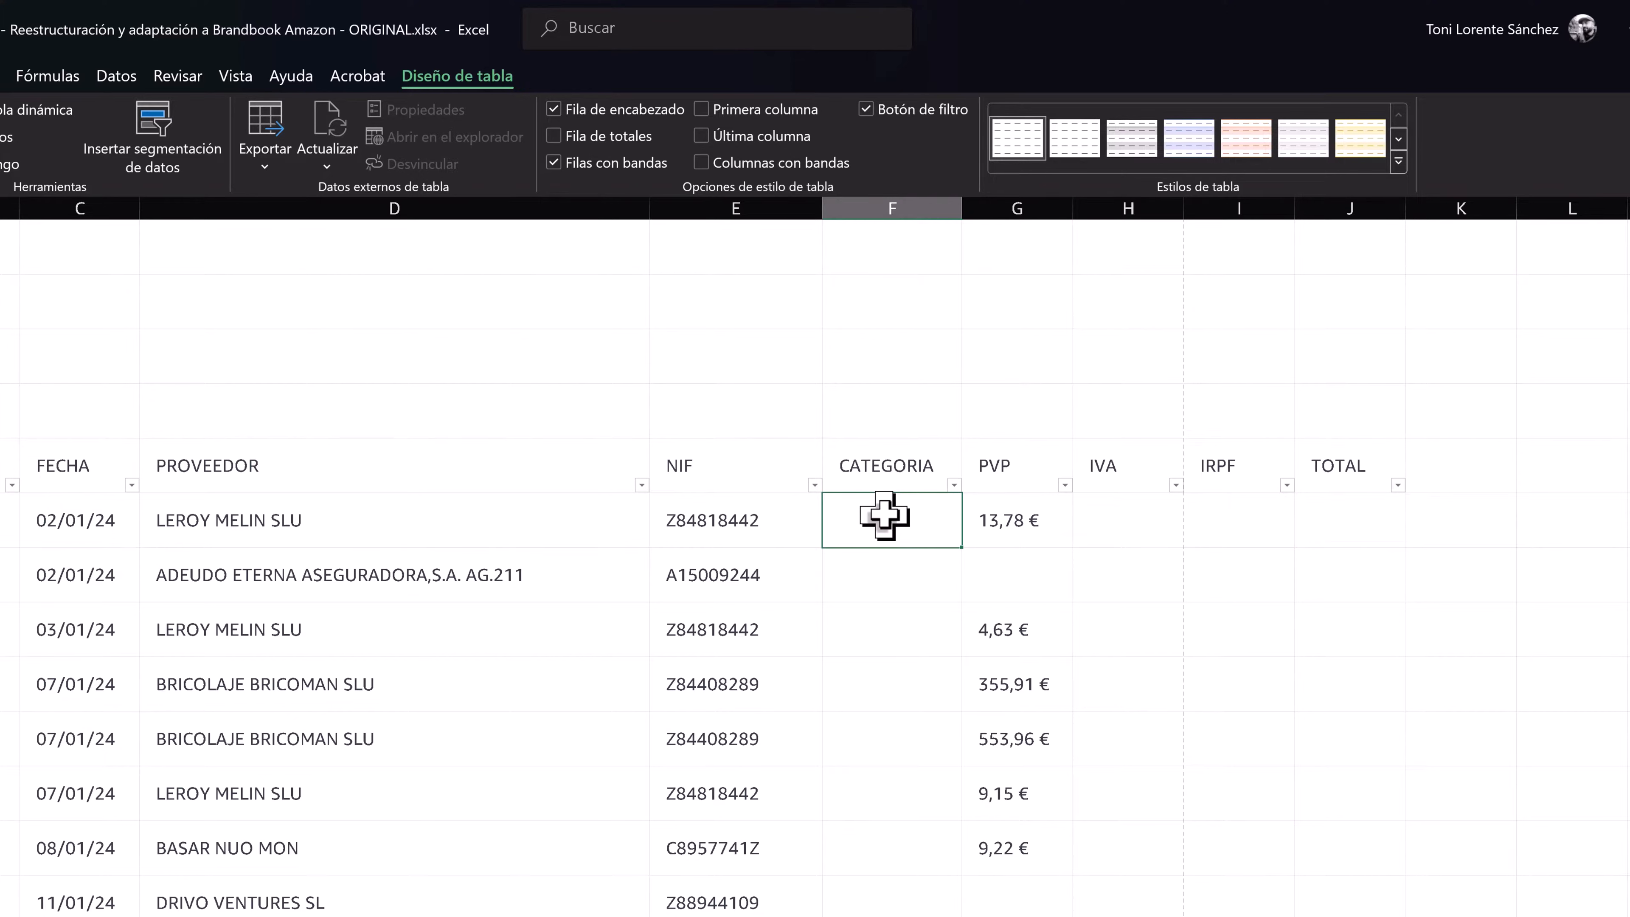
left_click(881, 442)
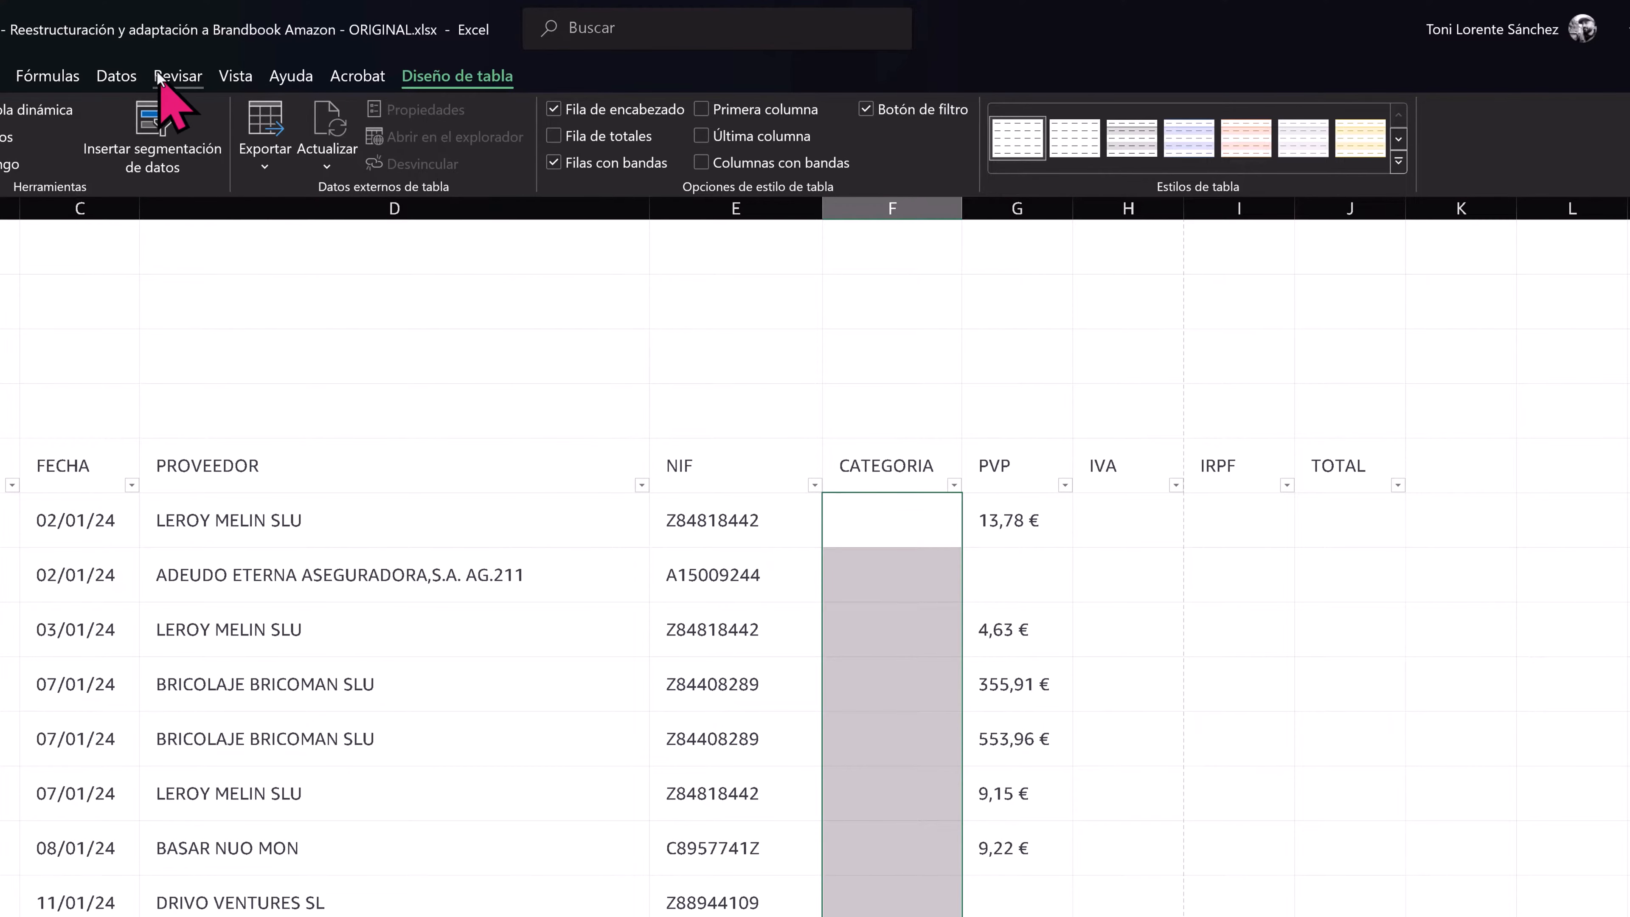
left_click(117, 76)
left_click(819, 115)
- Set the validation list's source to =INDIRECTO("VARCATEGORIAS[CATEGORIAS]") and apply it to the CATEGORIA column
type("=INDIRE")
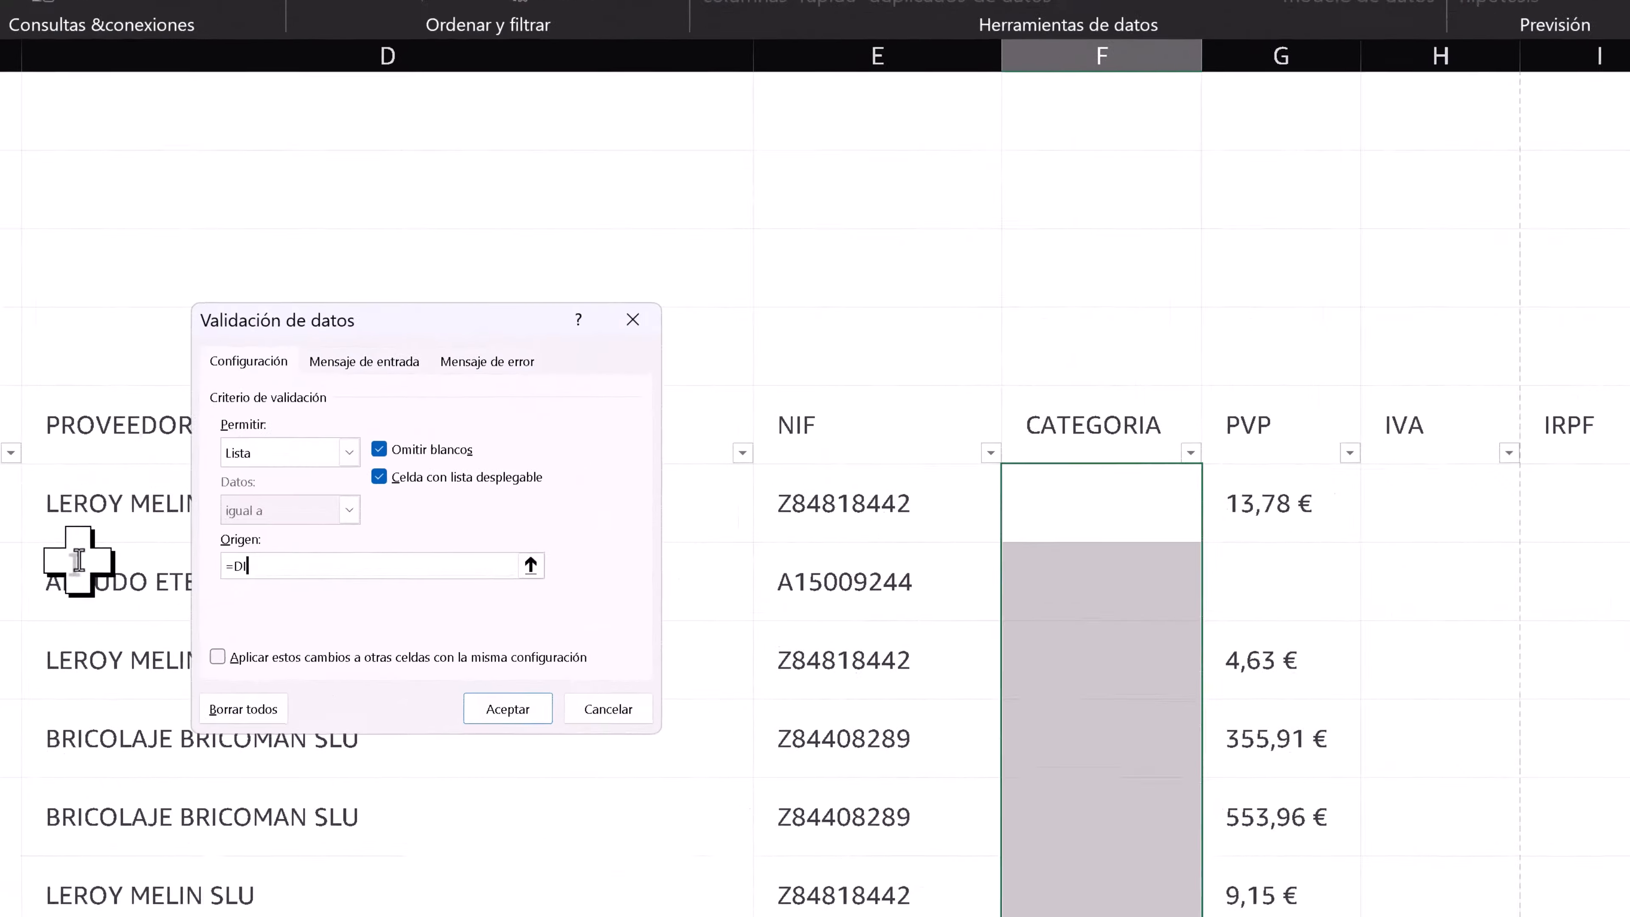
type("CTO(\"VARCATEGORIAS")
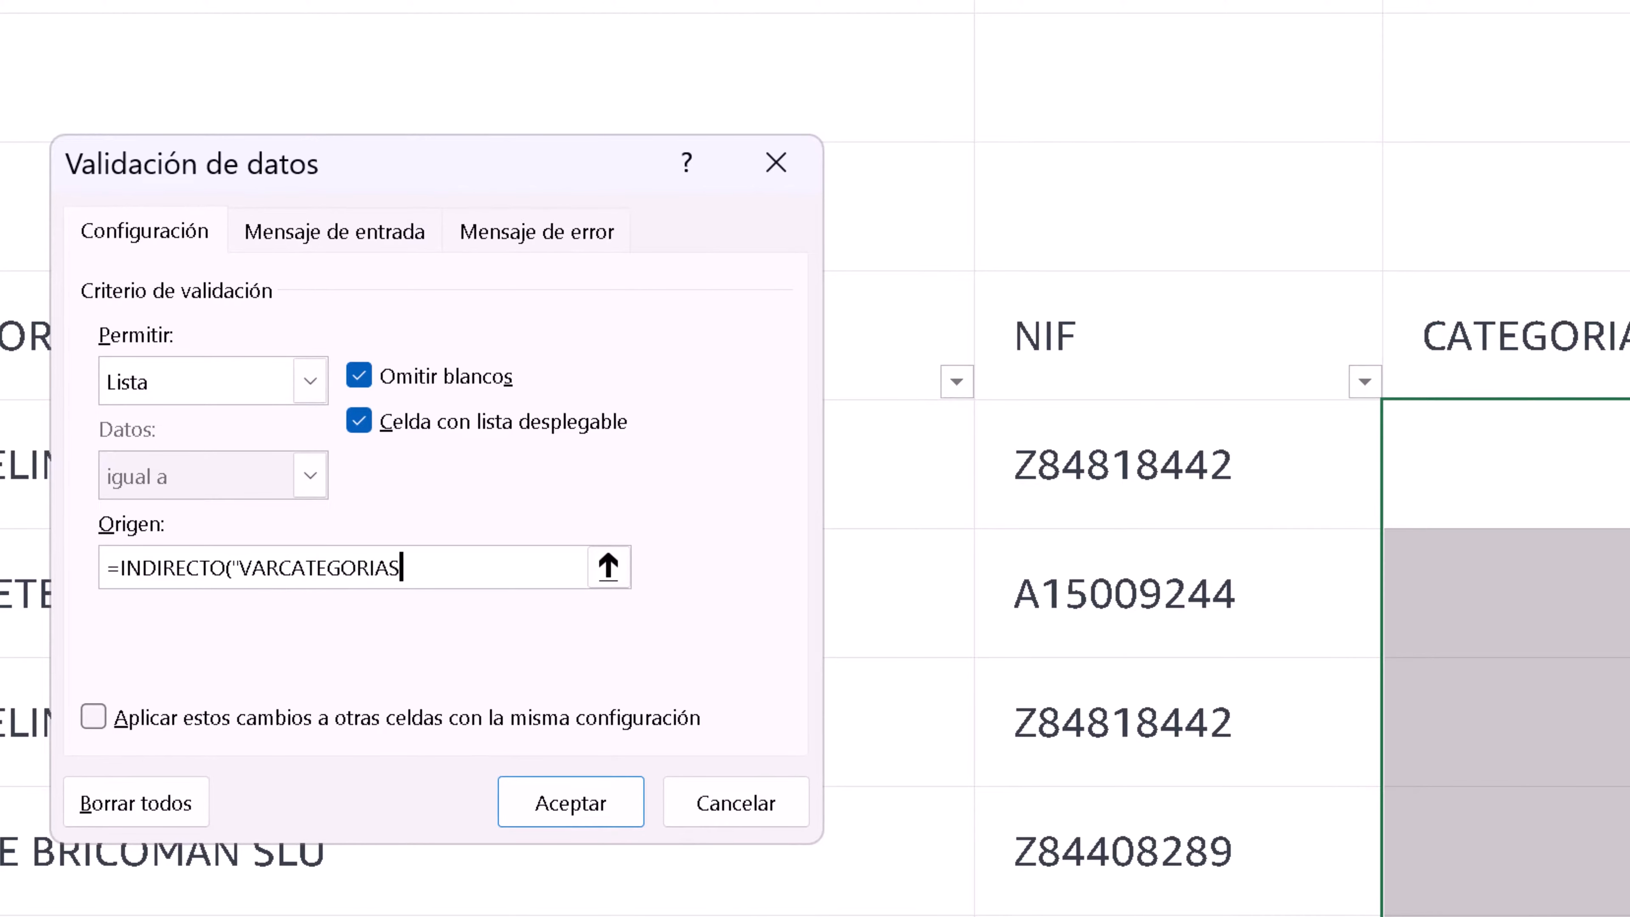
type("[CATEGORIAS]\"")
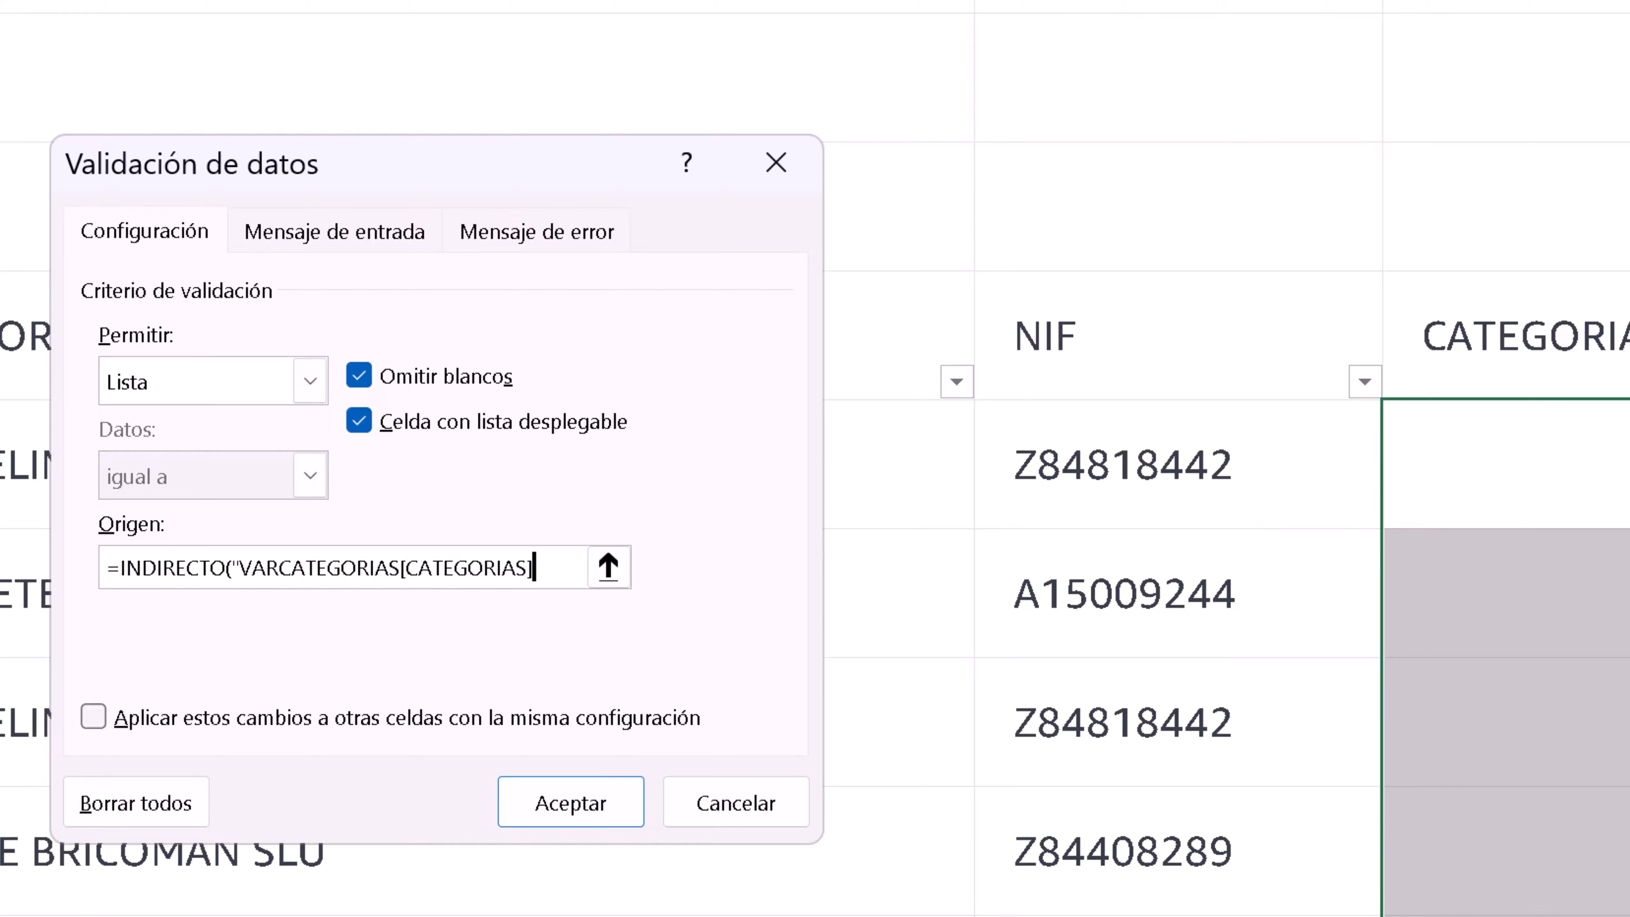
type(")")
key("Return")
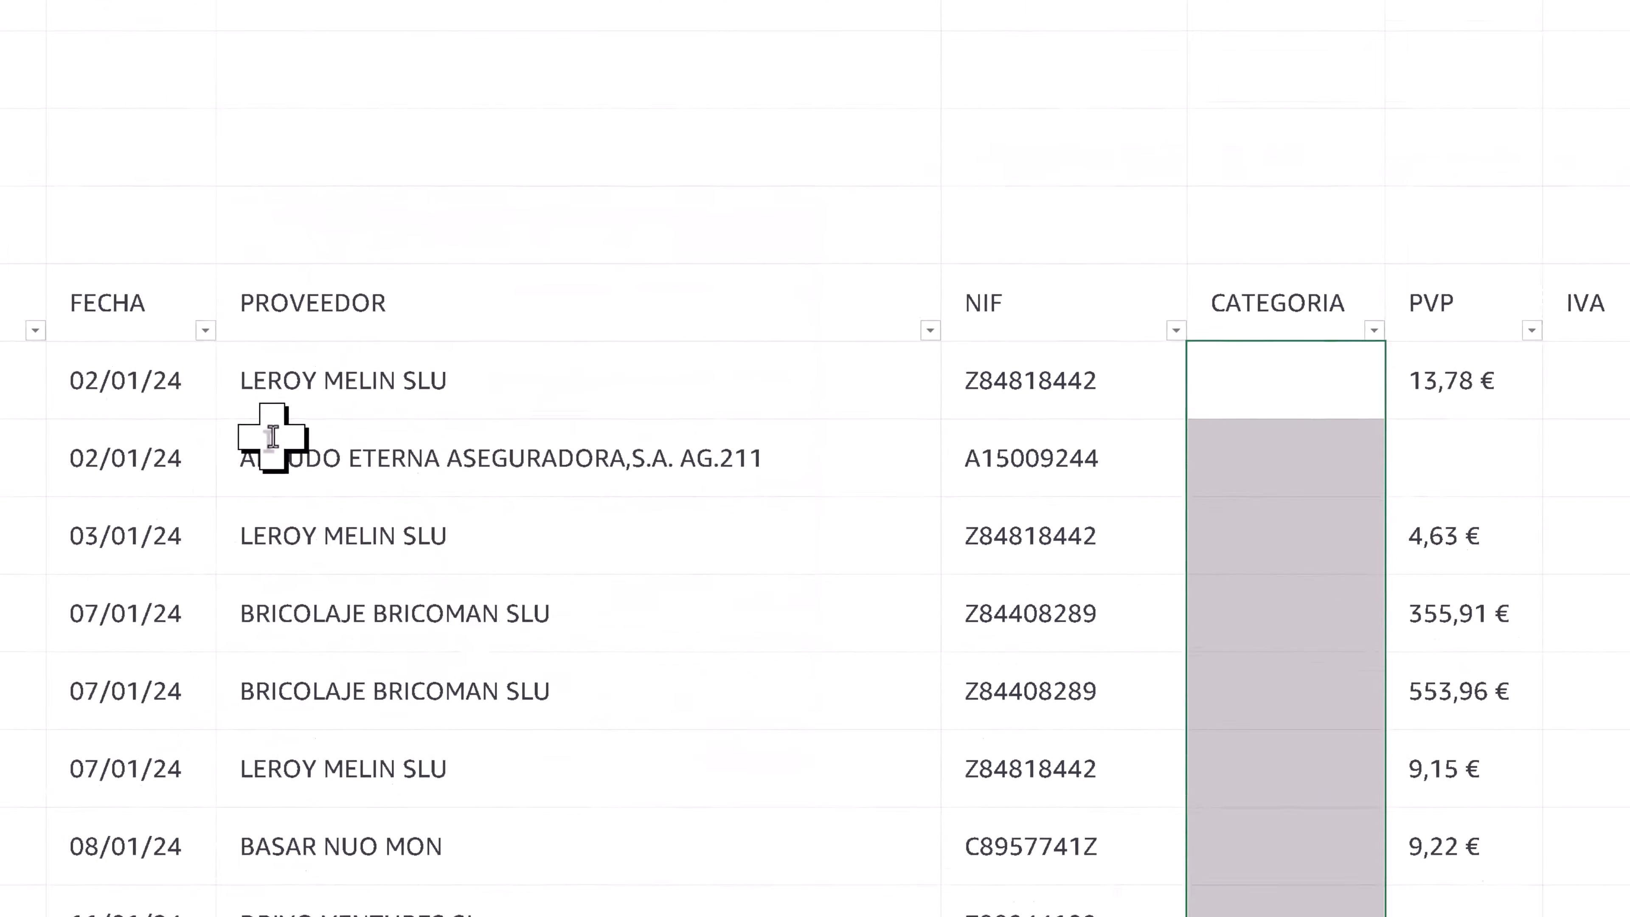
- Choose Material for the first CATEGORIA cell, F6, and fill it down the entire column
left_click(1191, 335)
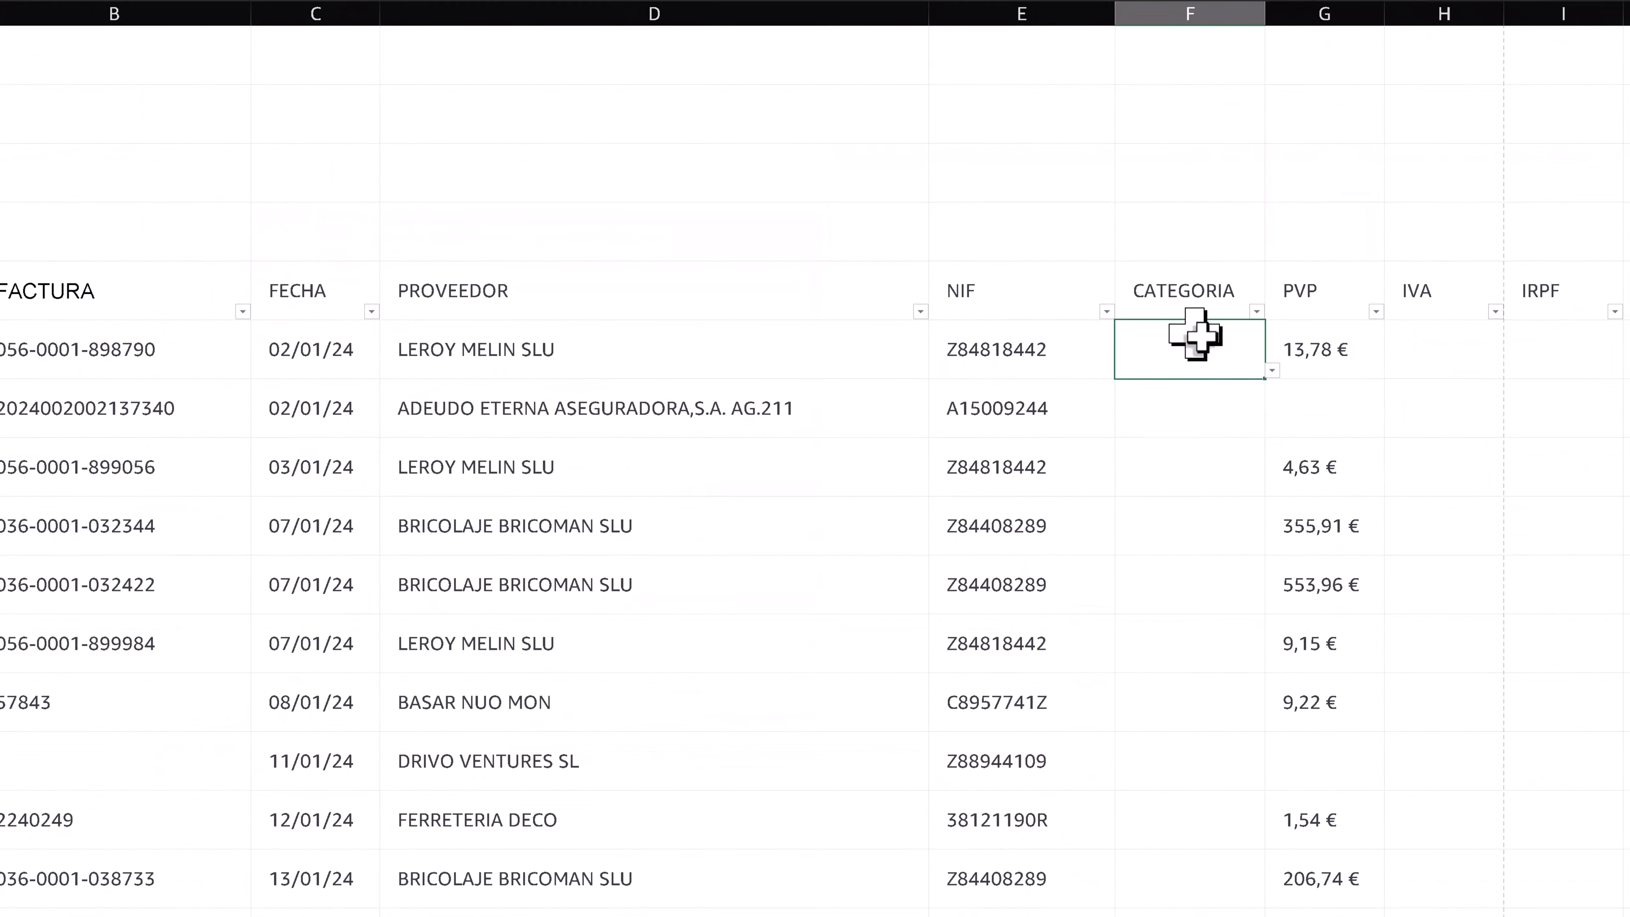
left_click(1271, 371)
left_click(1206, 436)
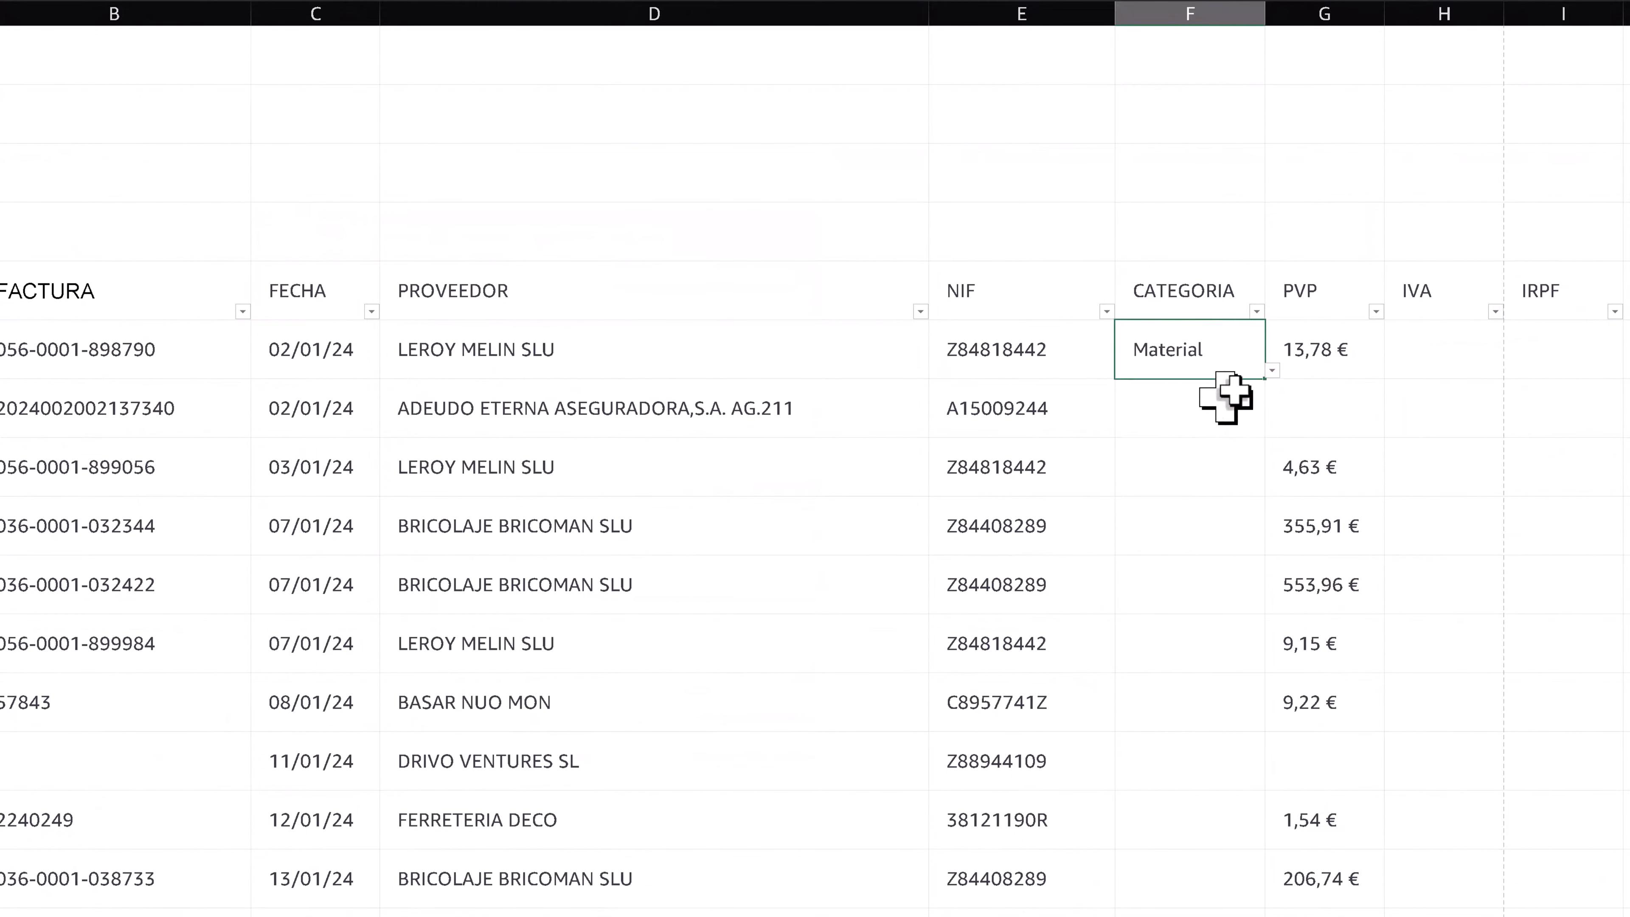
double_click(1267, 383)
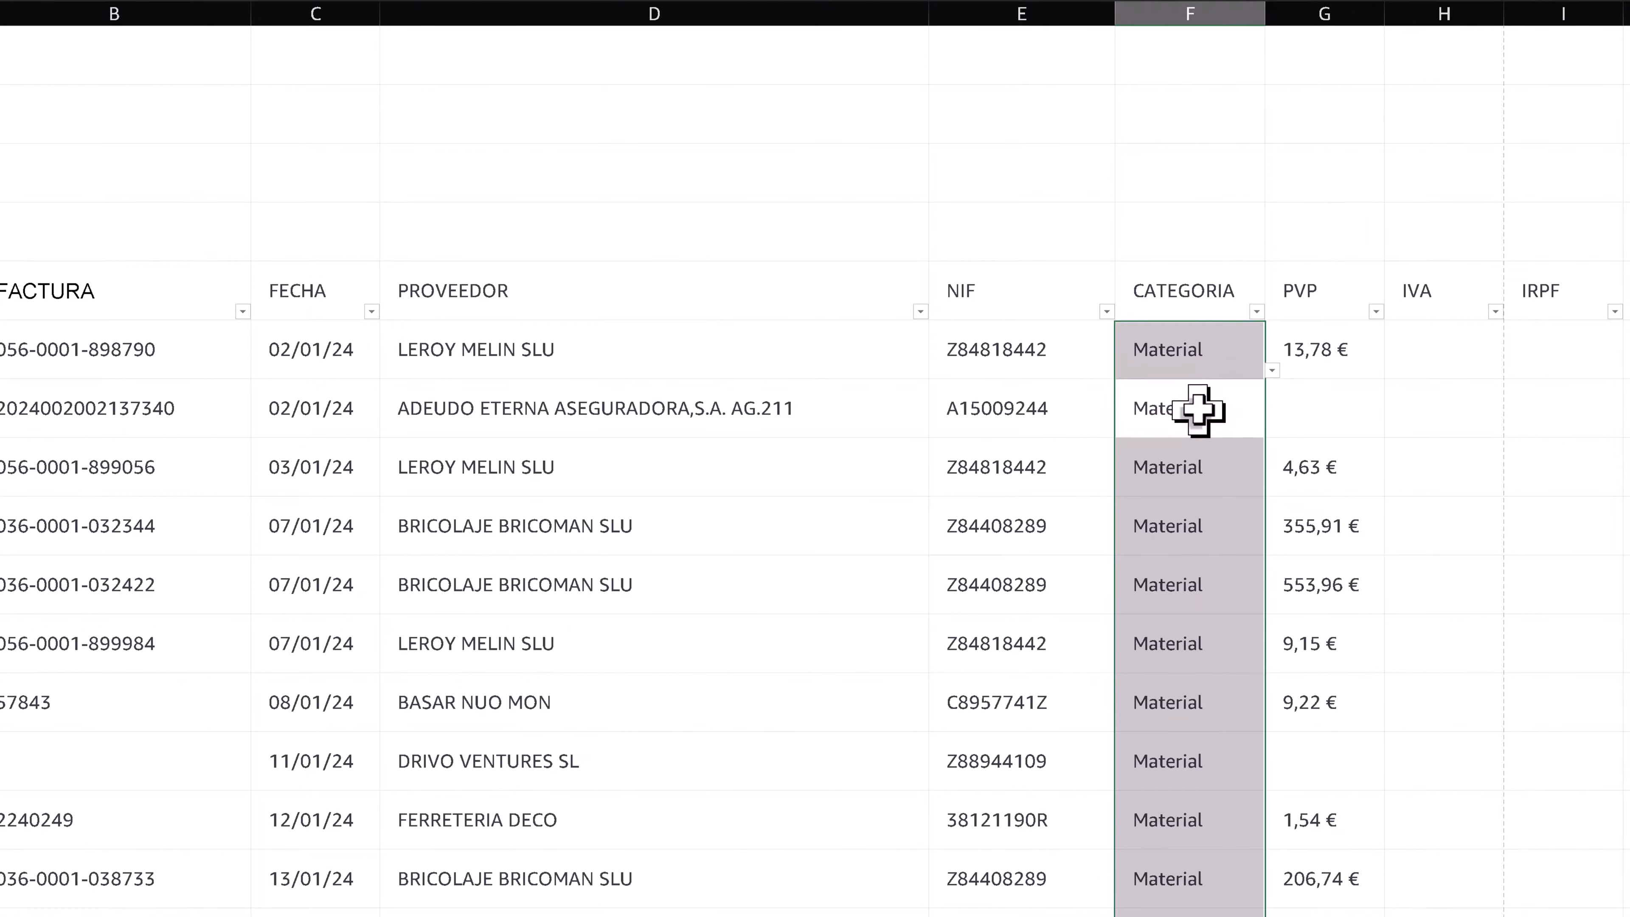
left_click(1201, 410)
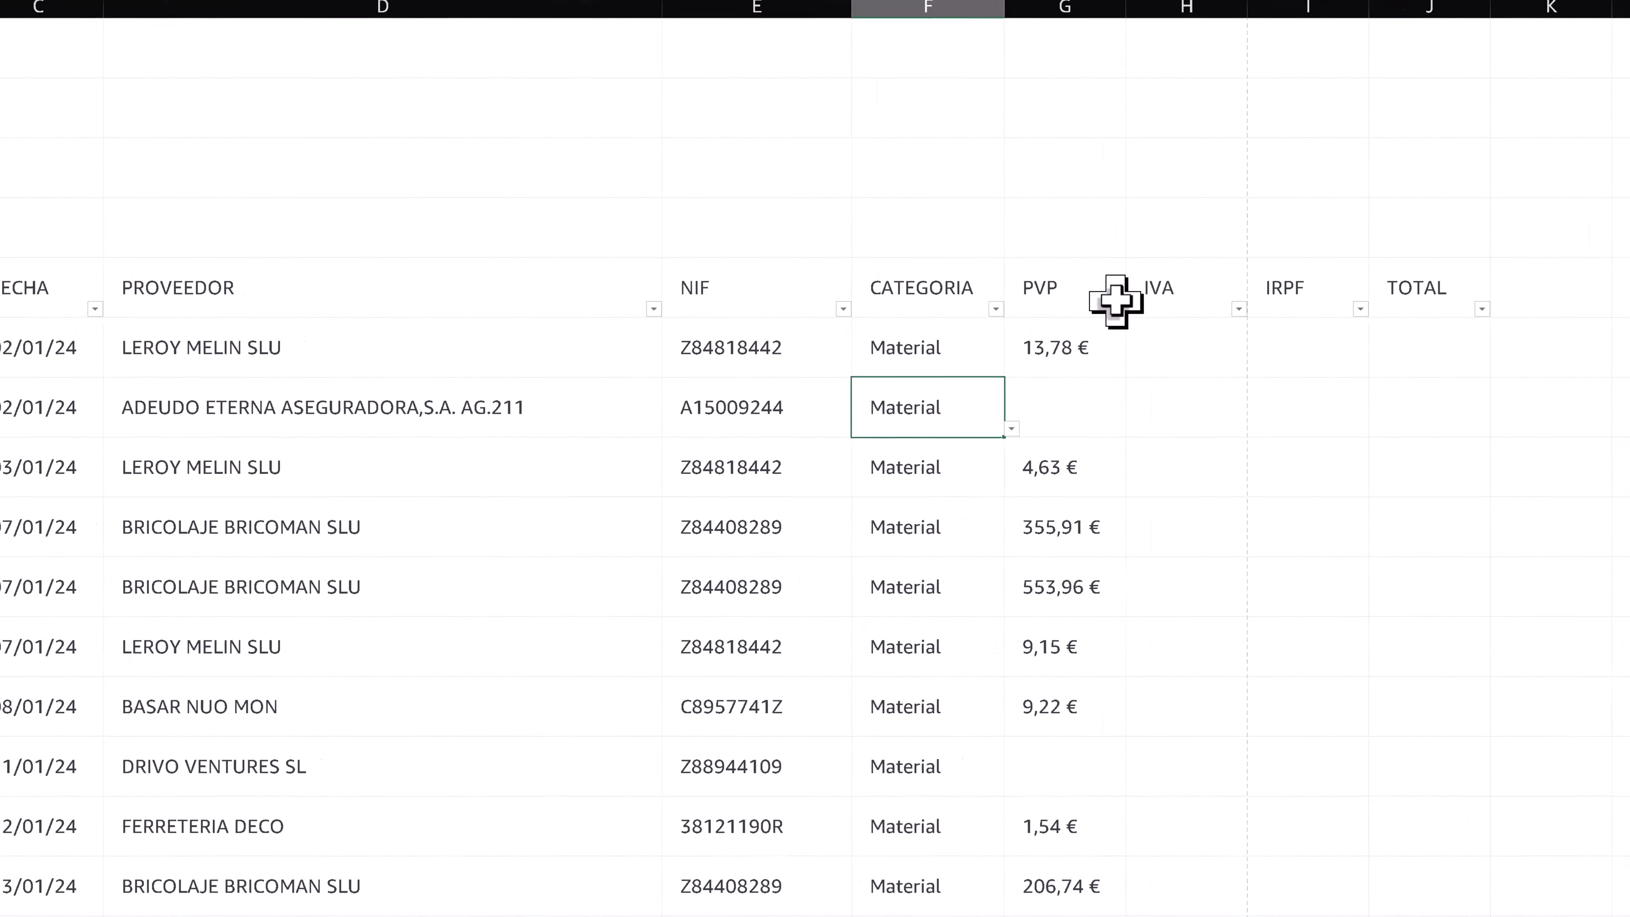
- Filter the table to show only the rows whose PVP is blank
left_click(1342, 304)
left_click(961, 307)
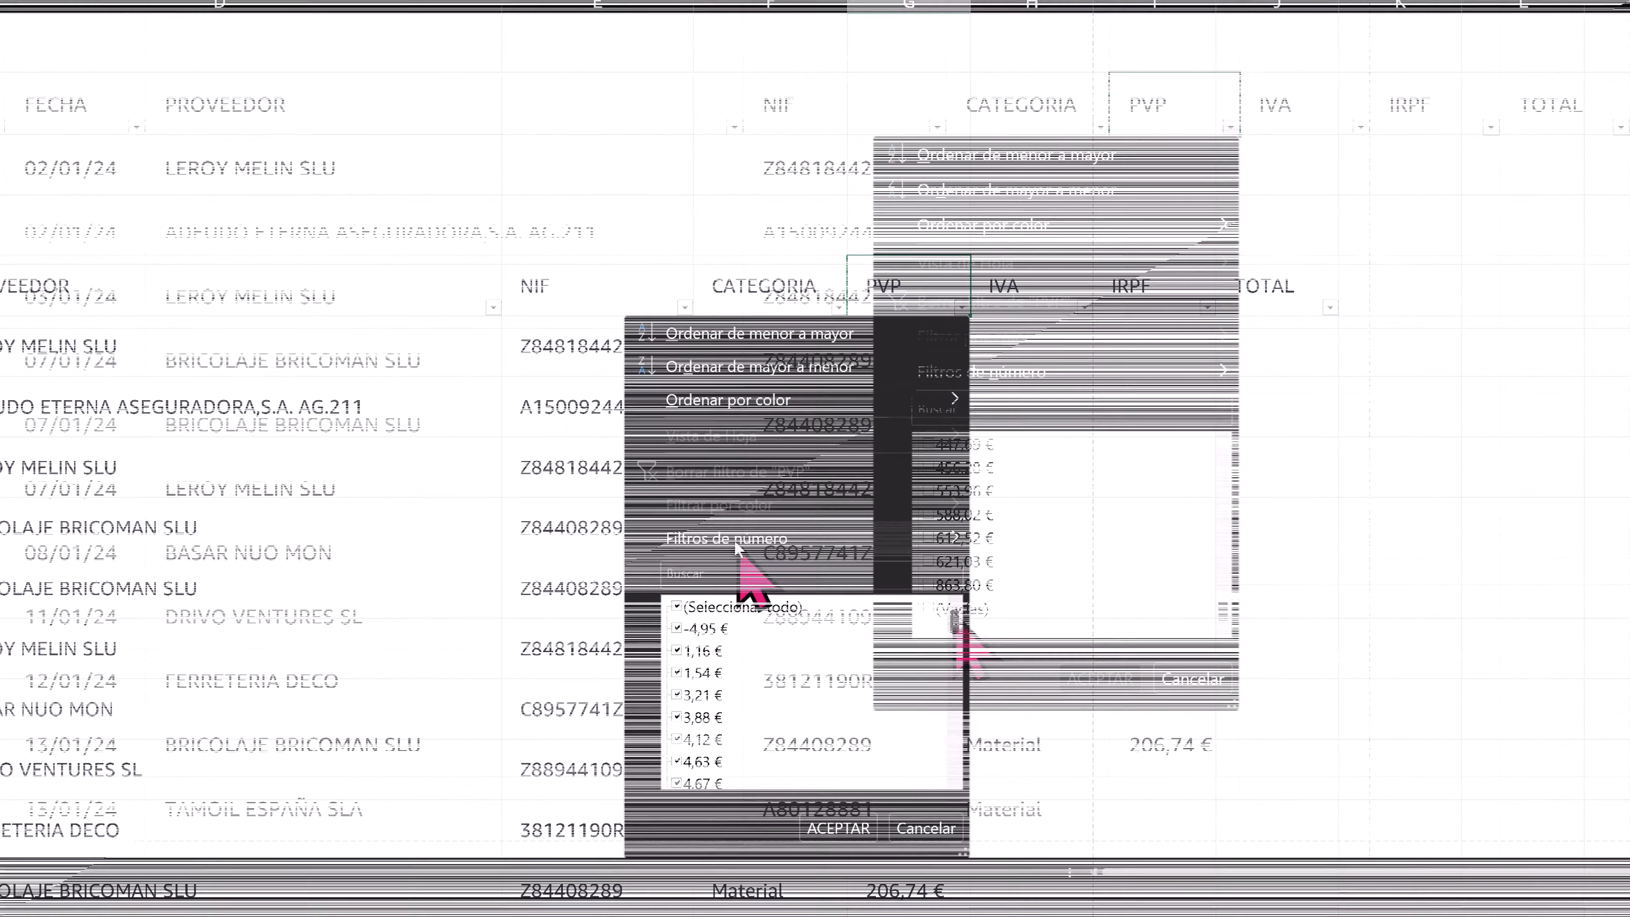
left_click(956, 609)
left_click(1098, 678)
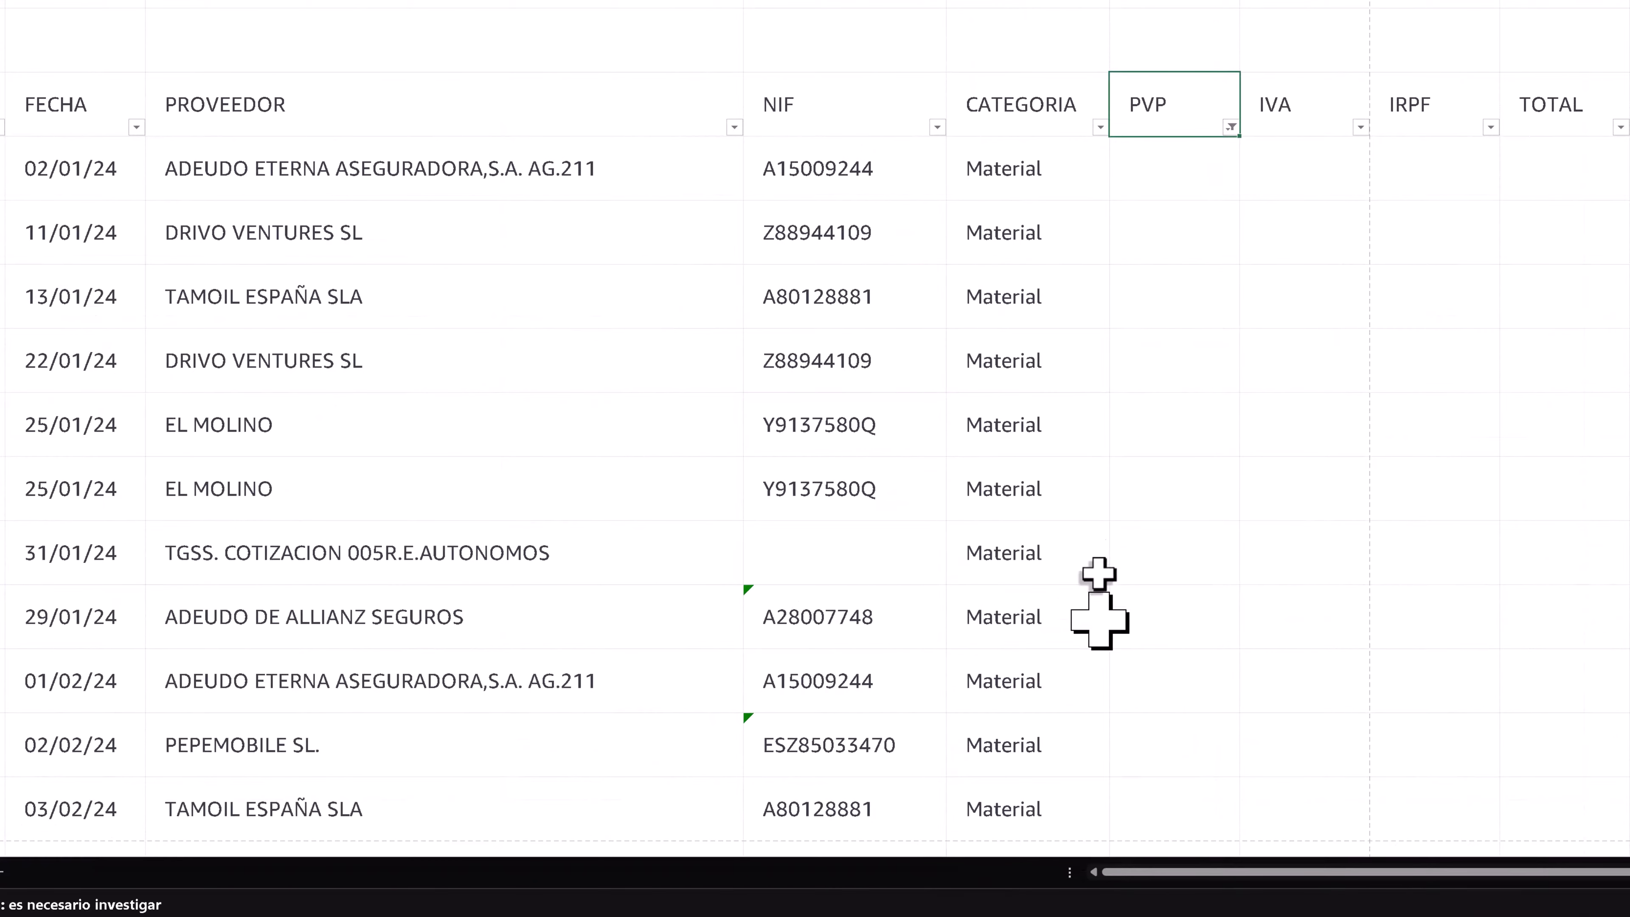
- Choose Luz as the CATEGORIA of the first filtered row and fill it down the filtered rows
left_click(1025, 171)
left_click(1117, 190)
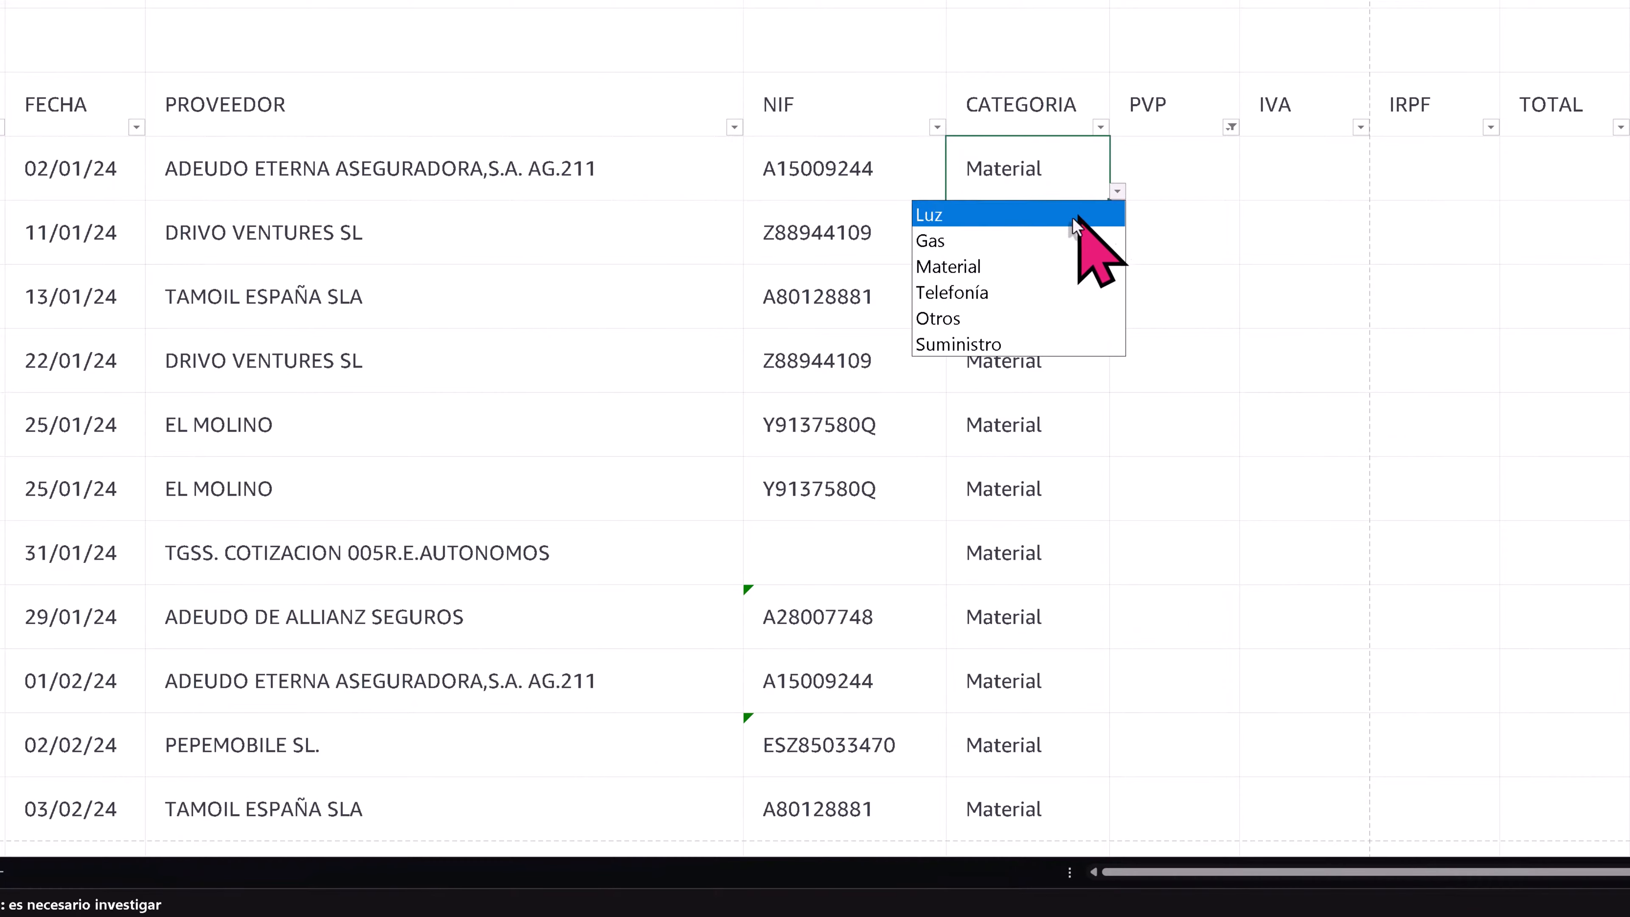
left_click(1080, 215)
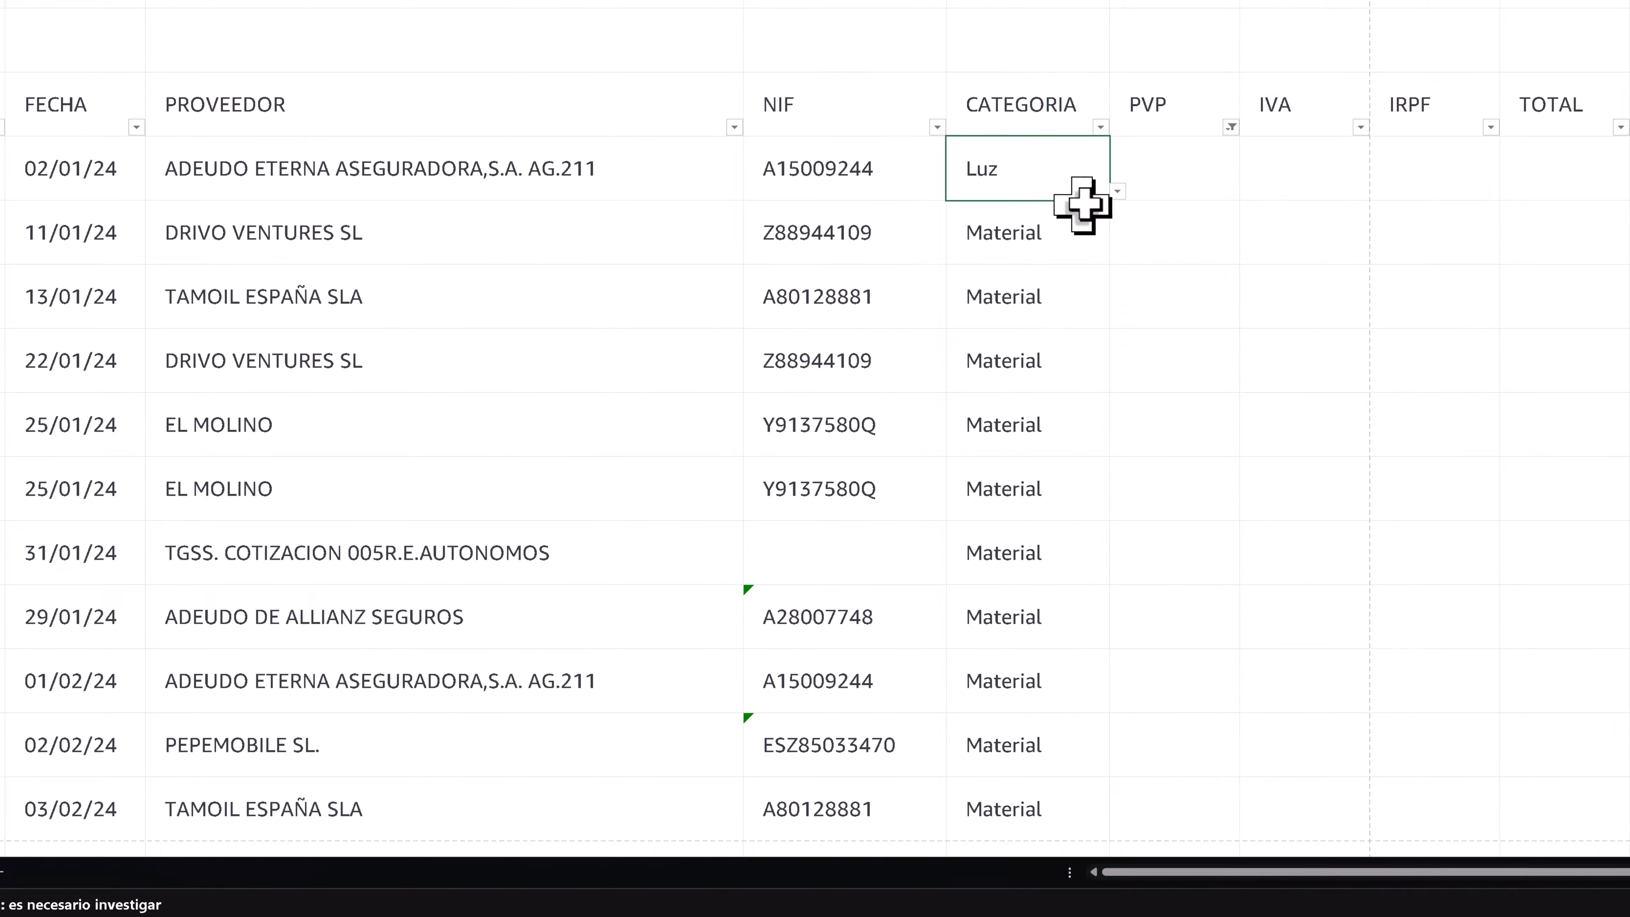
double_click(1111, 205)
- Enter 12 in all the blank PVP cells of the filtered rows at once
left_click(1163, 184)
left_click_drag(1163, 184, 1174, 773)
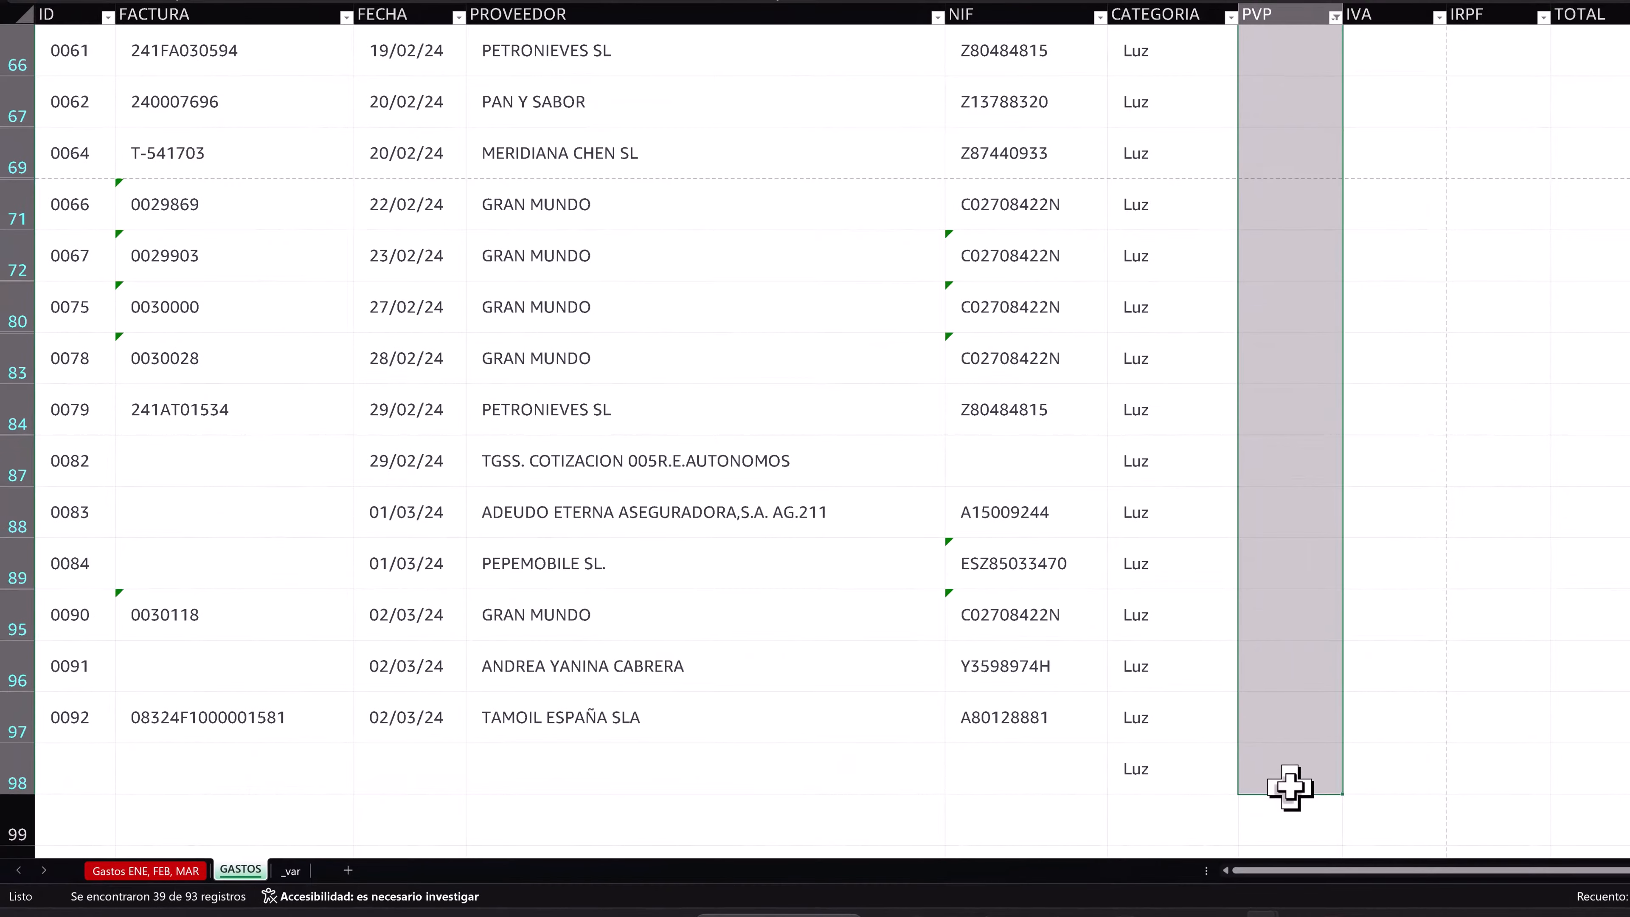
type("12")
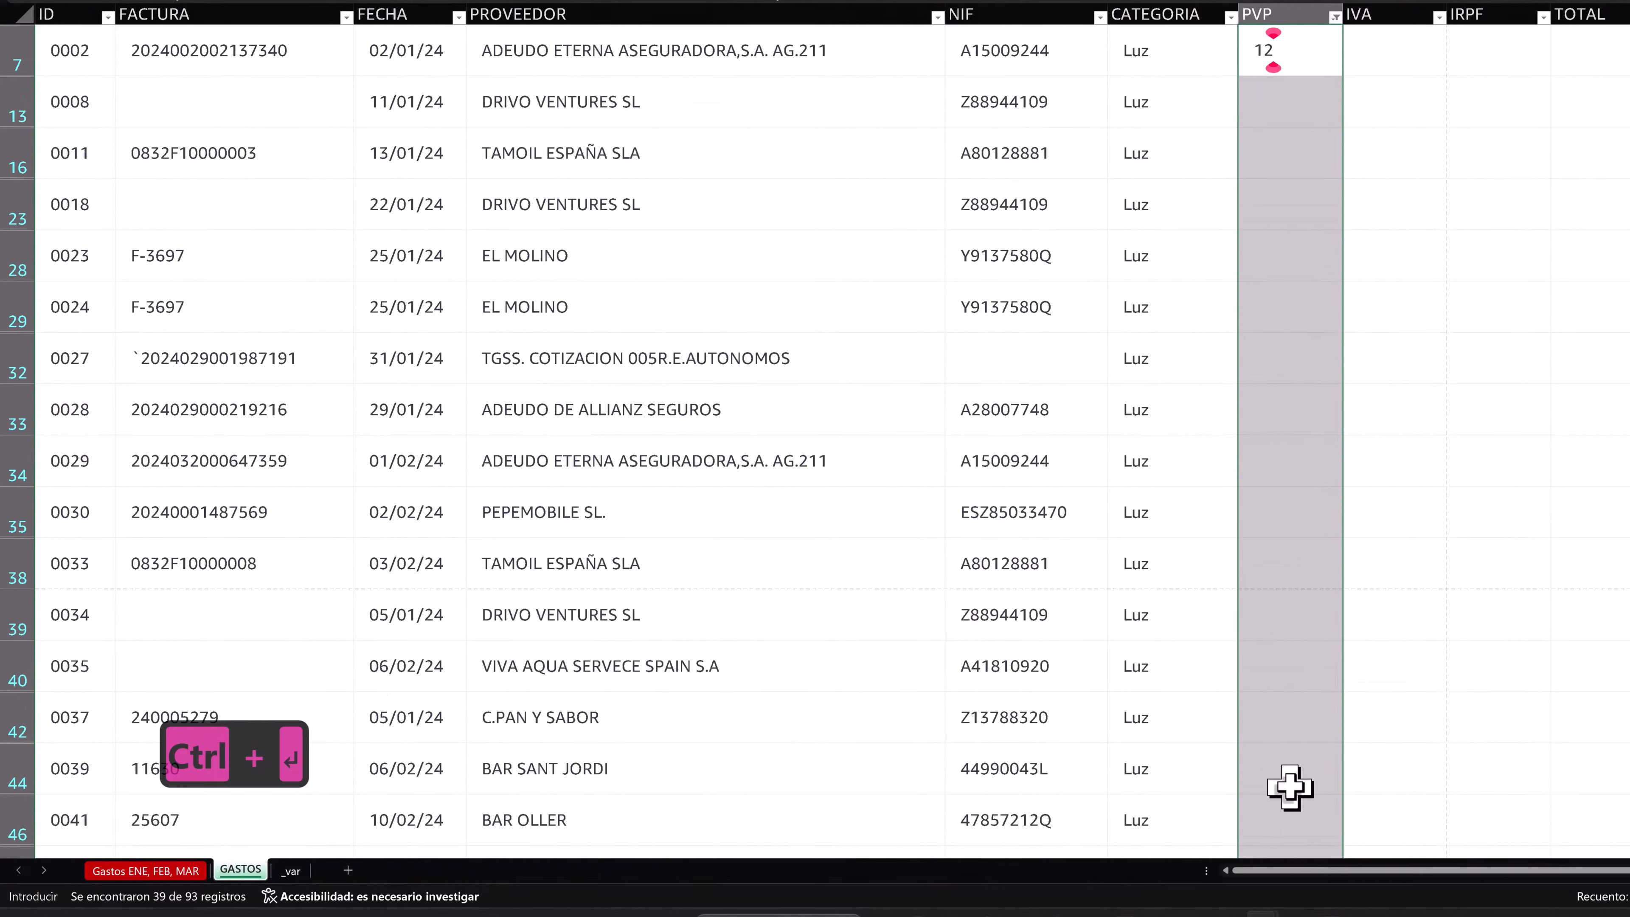
key("ctrl+Return")
scroll(1264, 471, "up", 2)
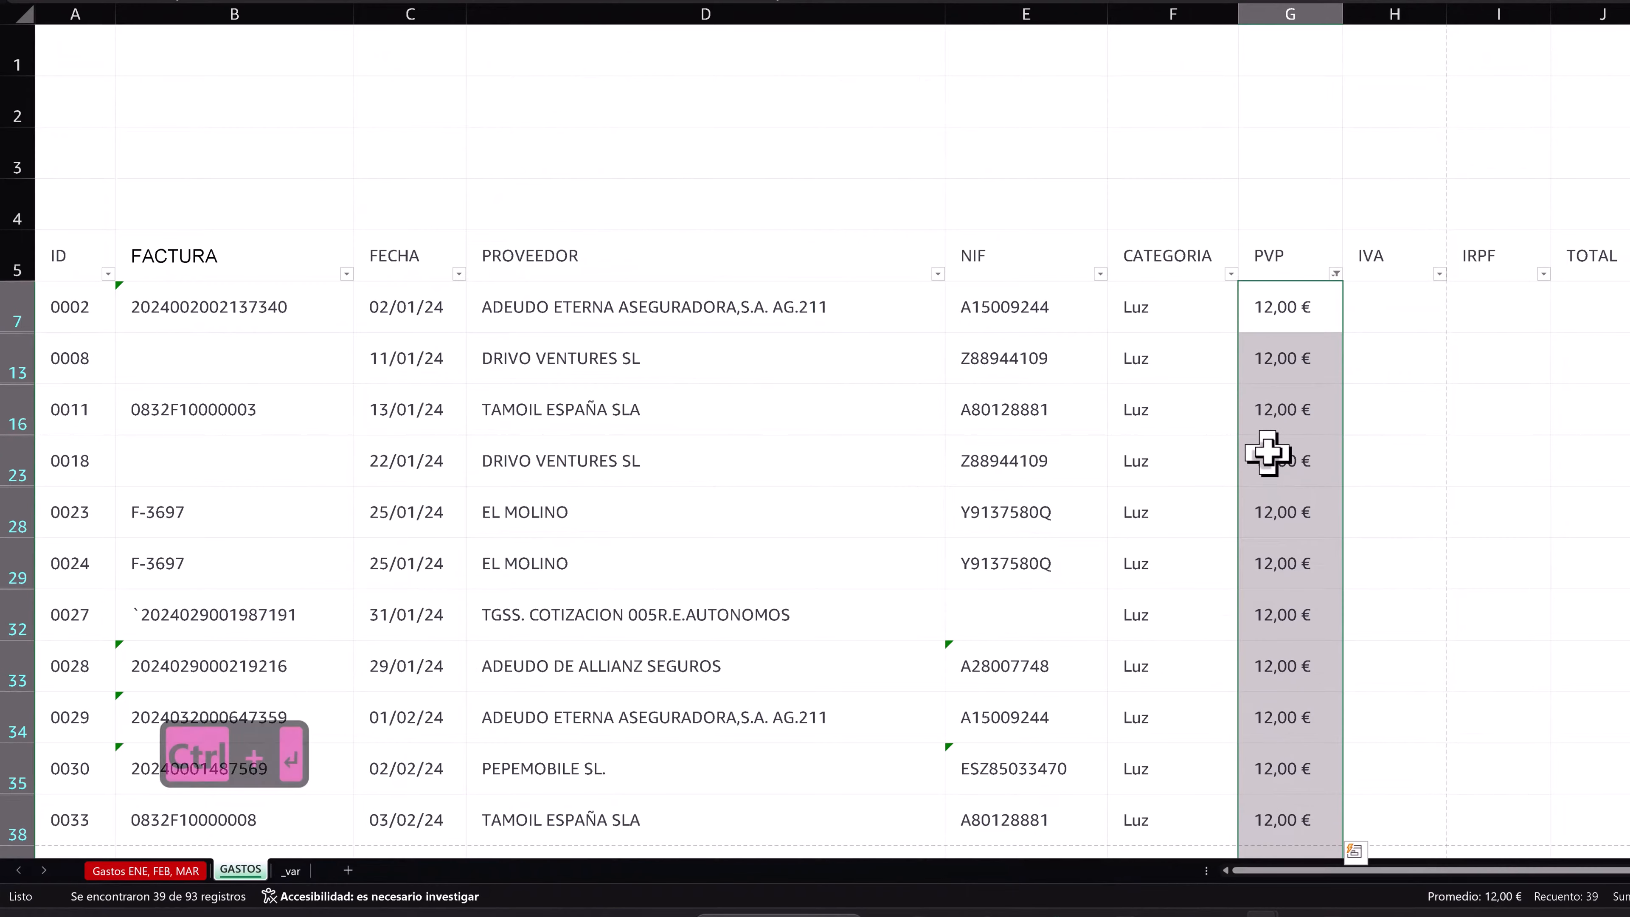
left_click(1265, 461)
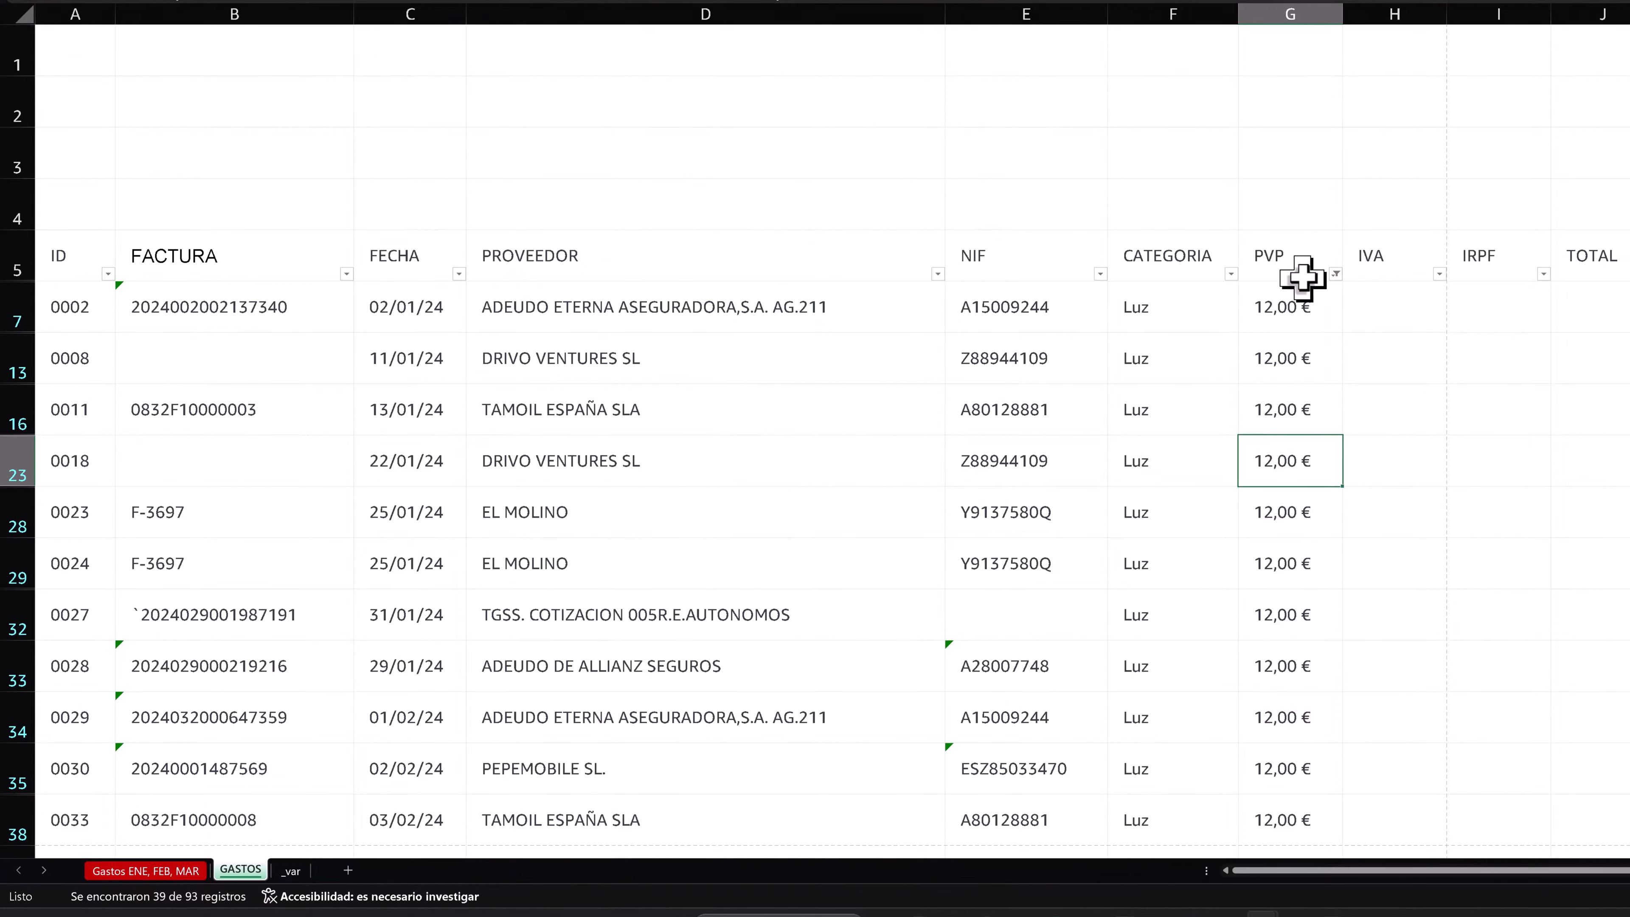
- Clear the PVP filter so that all the expense rows are shown again
left_click(1332, 275)
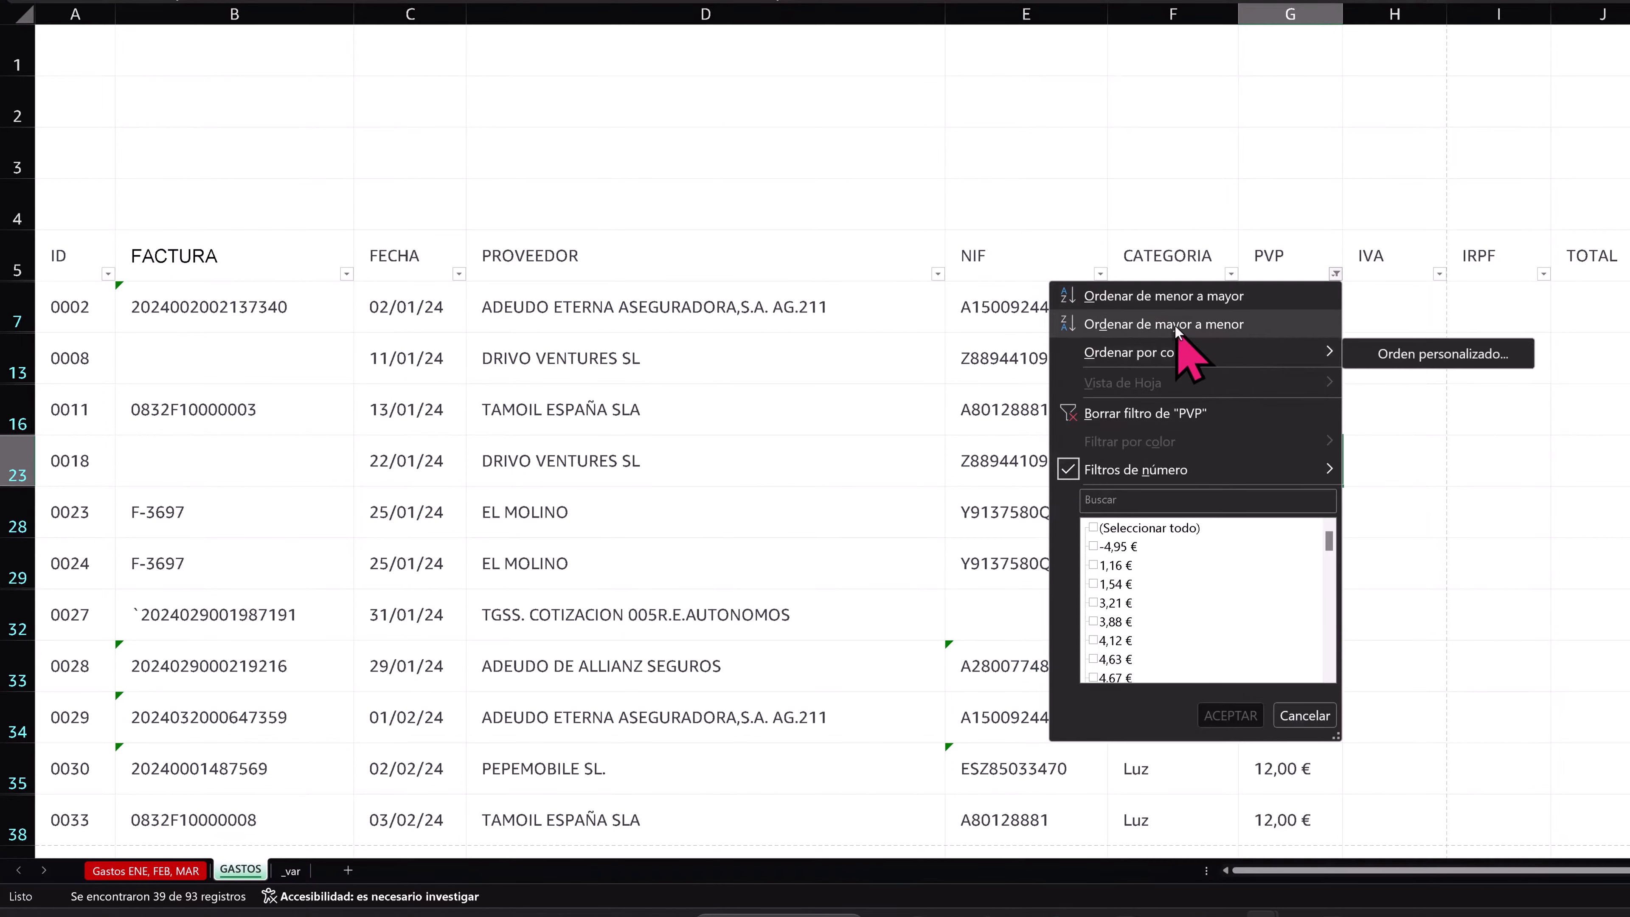
left_click(1181, 414)
left_click(1196, 464)
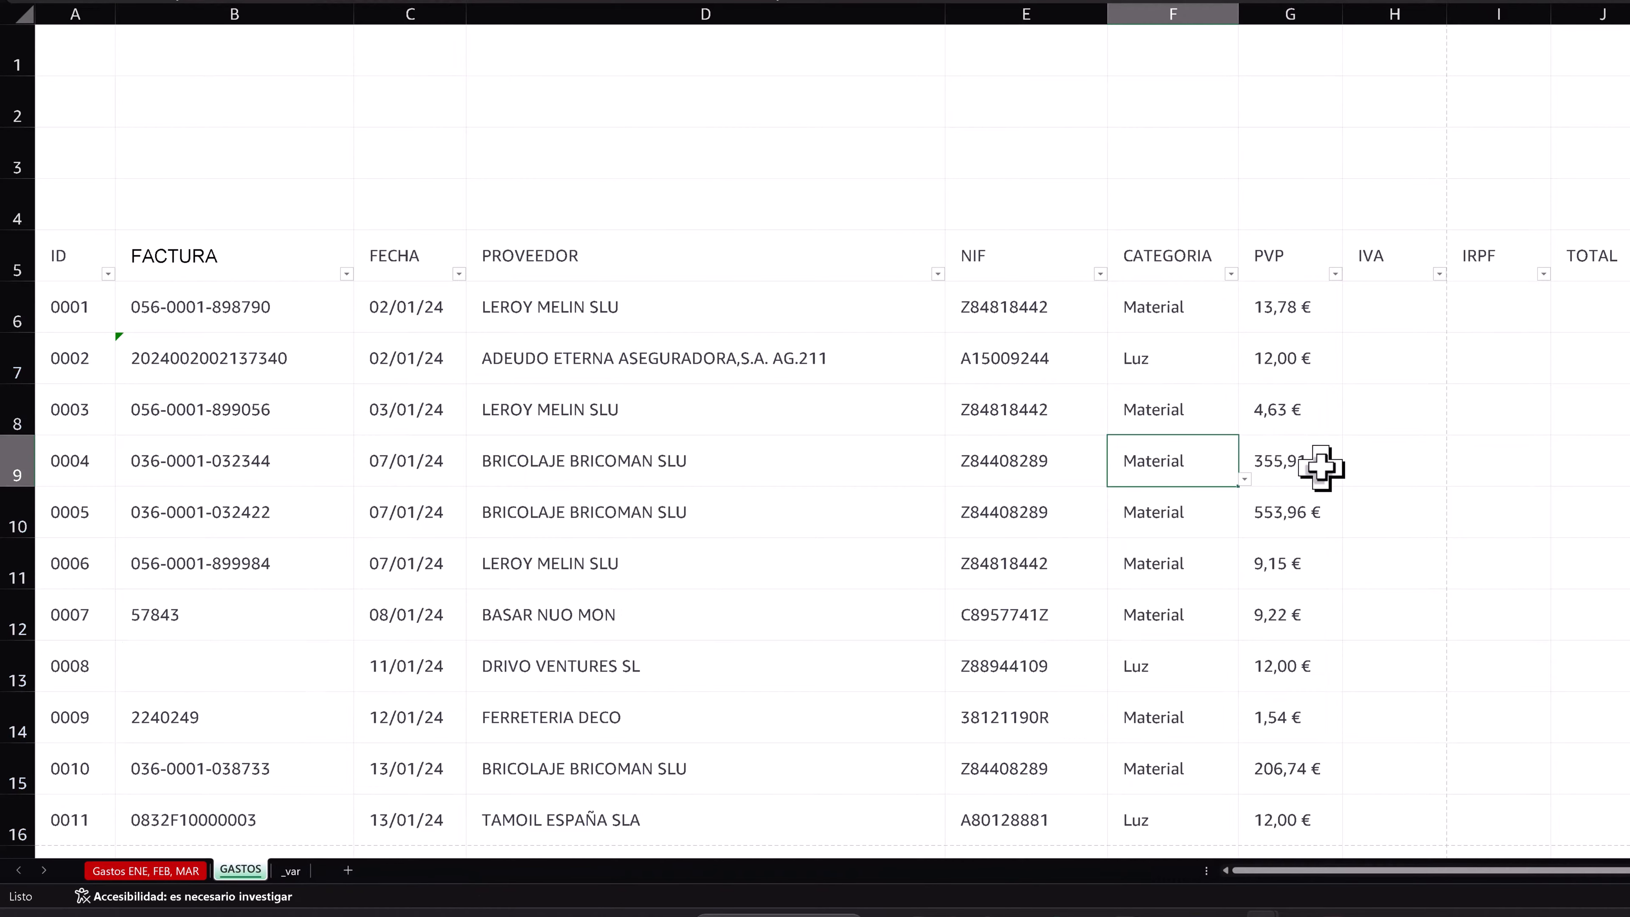
- Examine the CATEGORIA and PVP entries in the first rows alongside the IVA column
left_click(1195, 313)
left_click(1172, 410)
left_click(1321, 510)
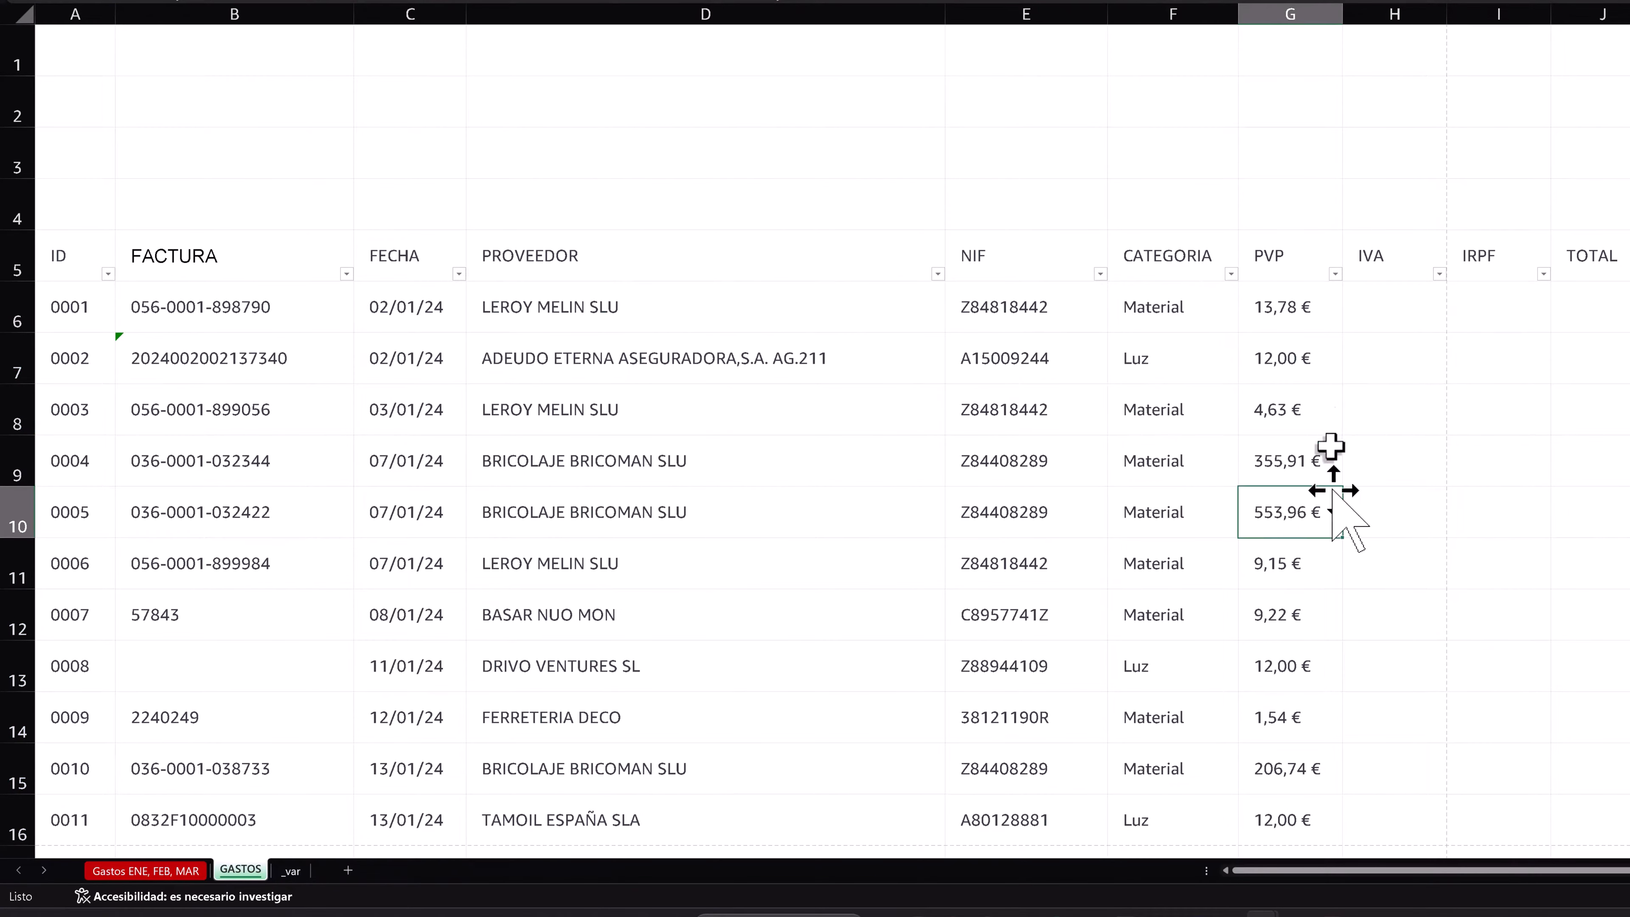
left_click(1170, 363)
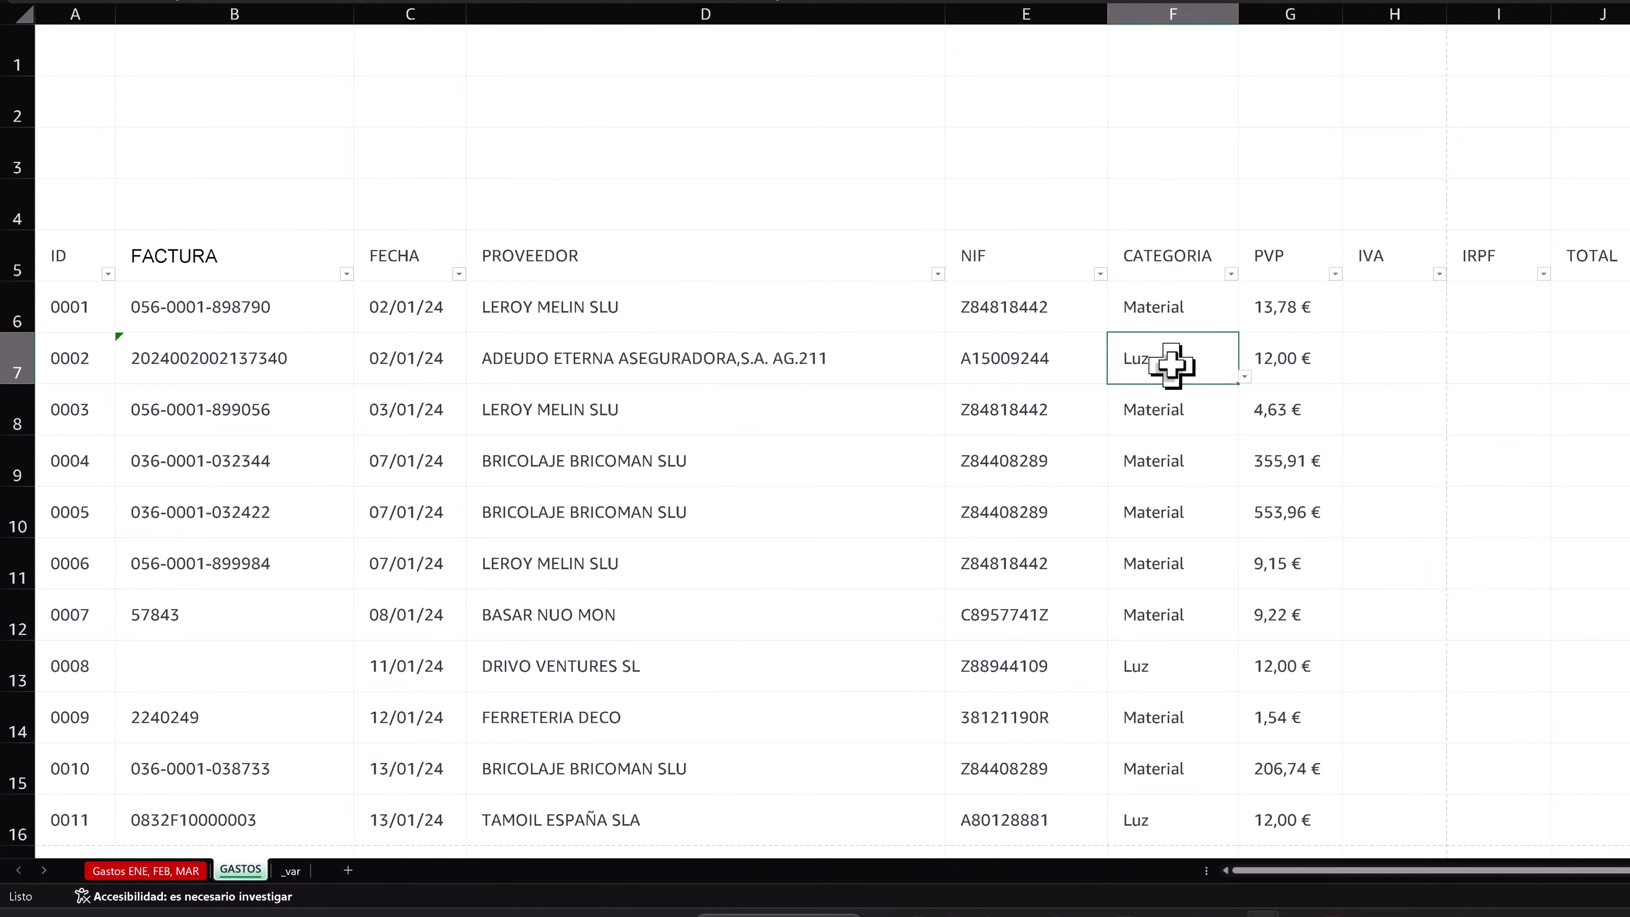
left_click(1395, 321)
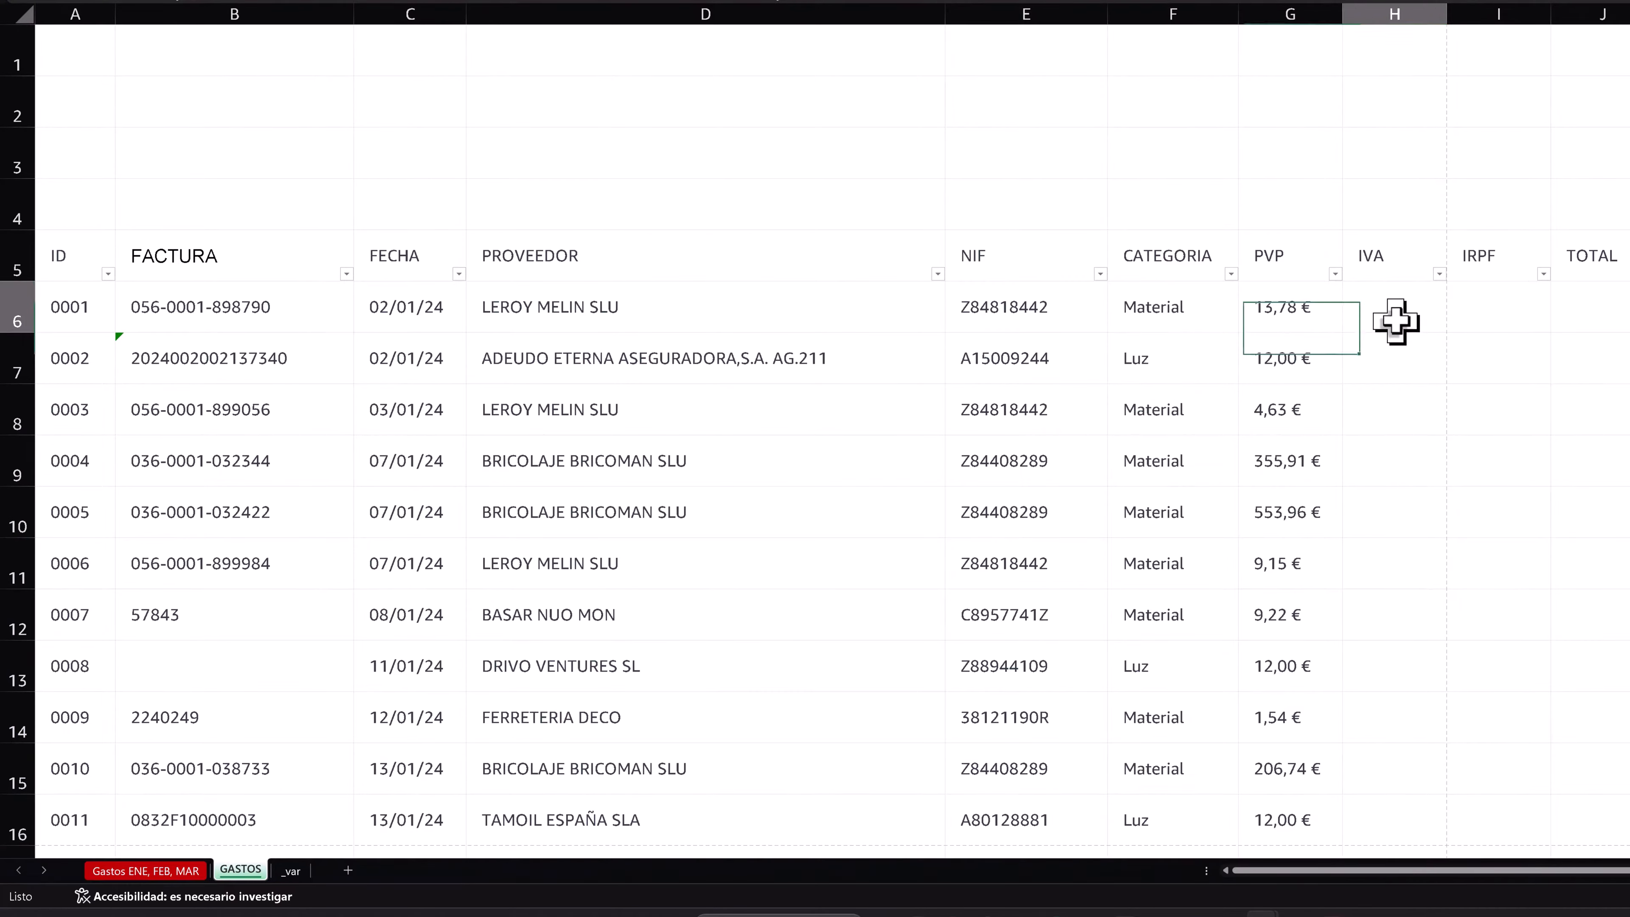
left_click(1182, 313)
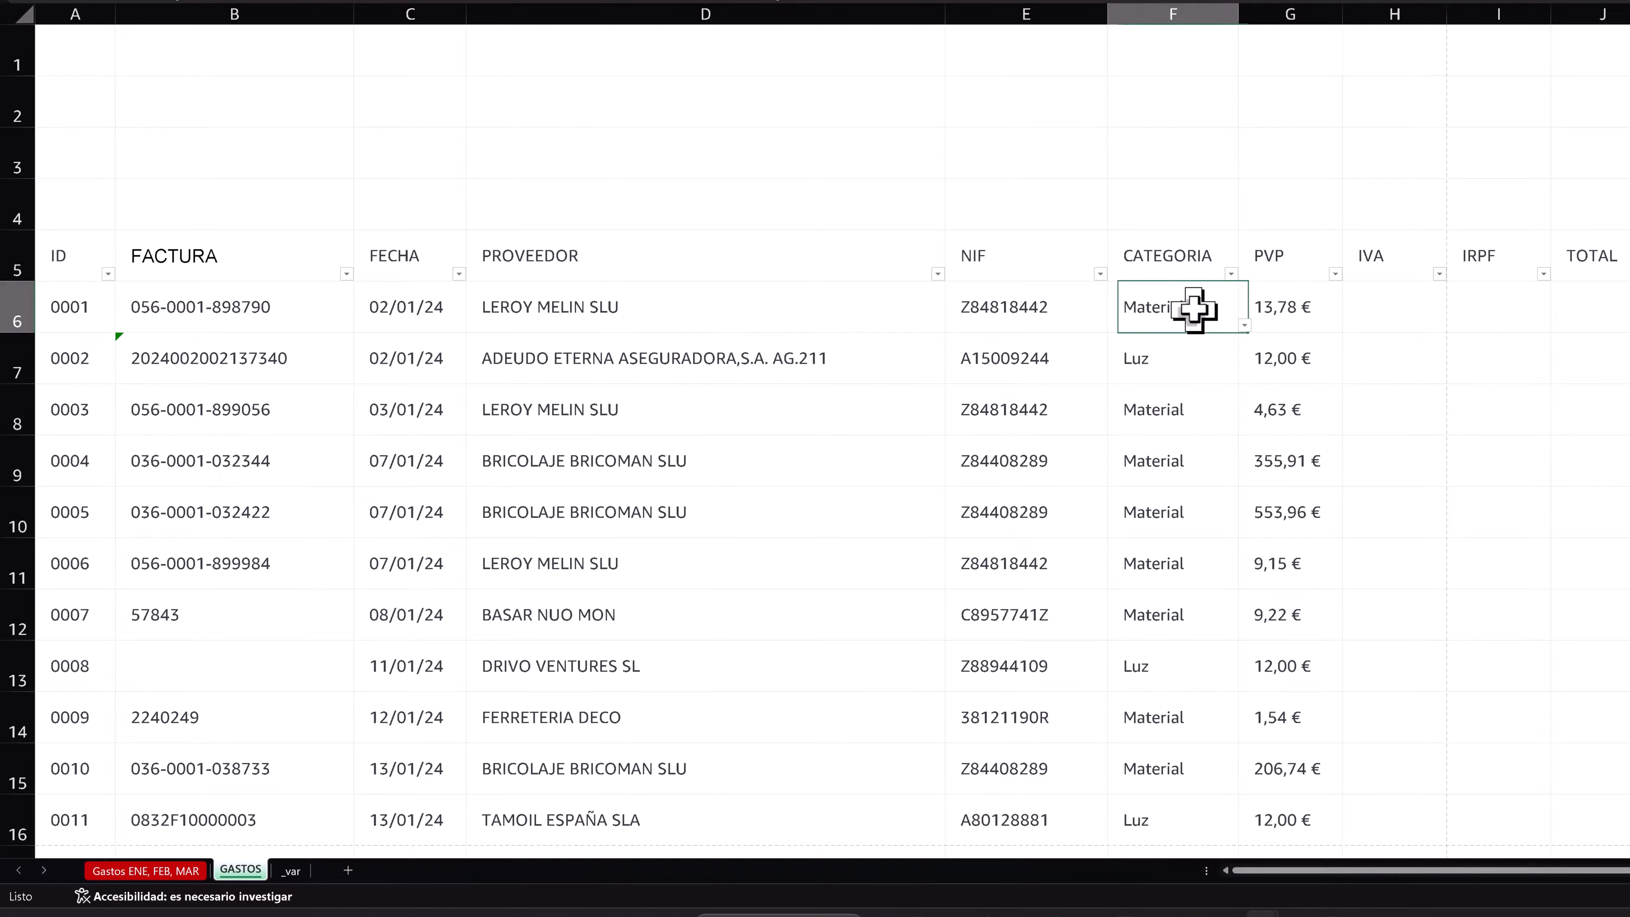
left_click(1174, 375)
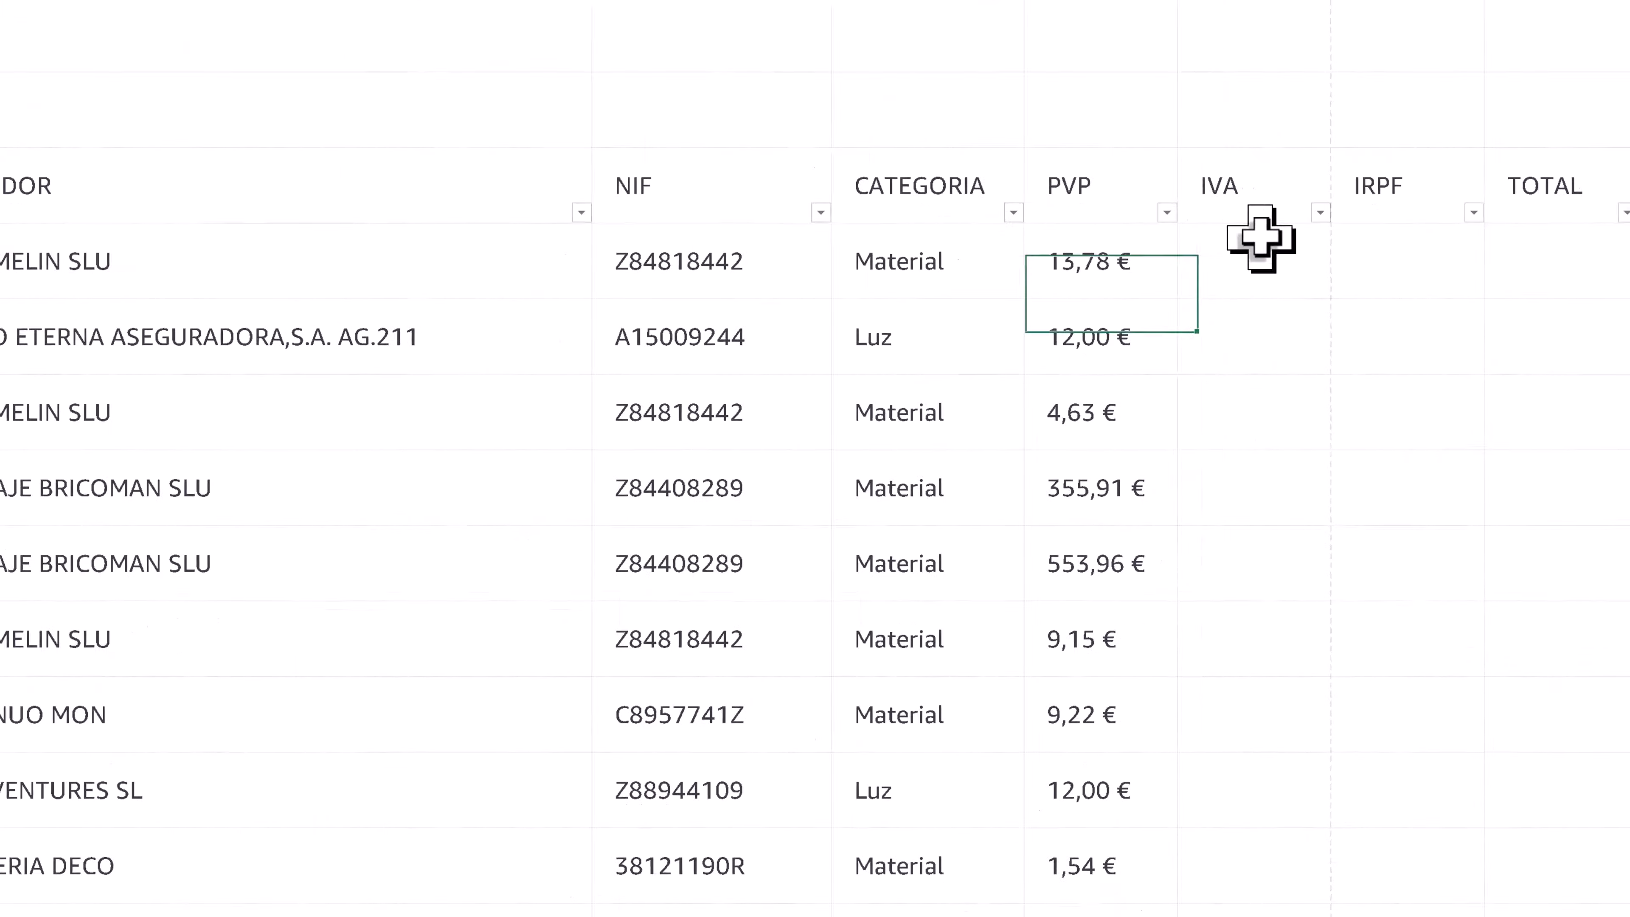
left_click(1259, 241)
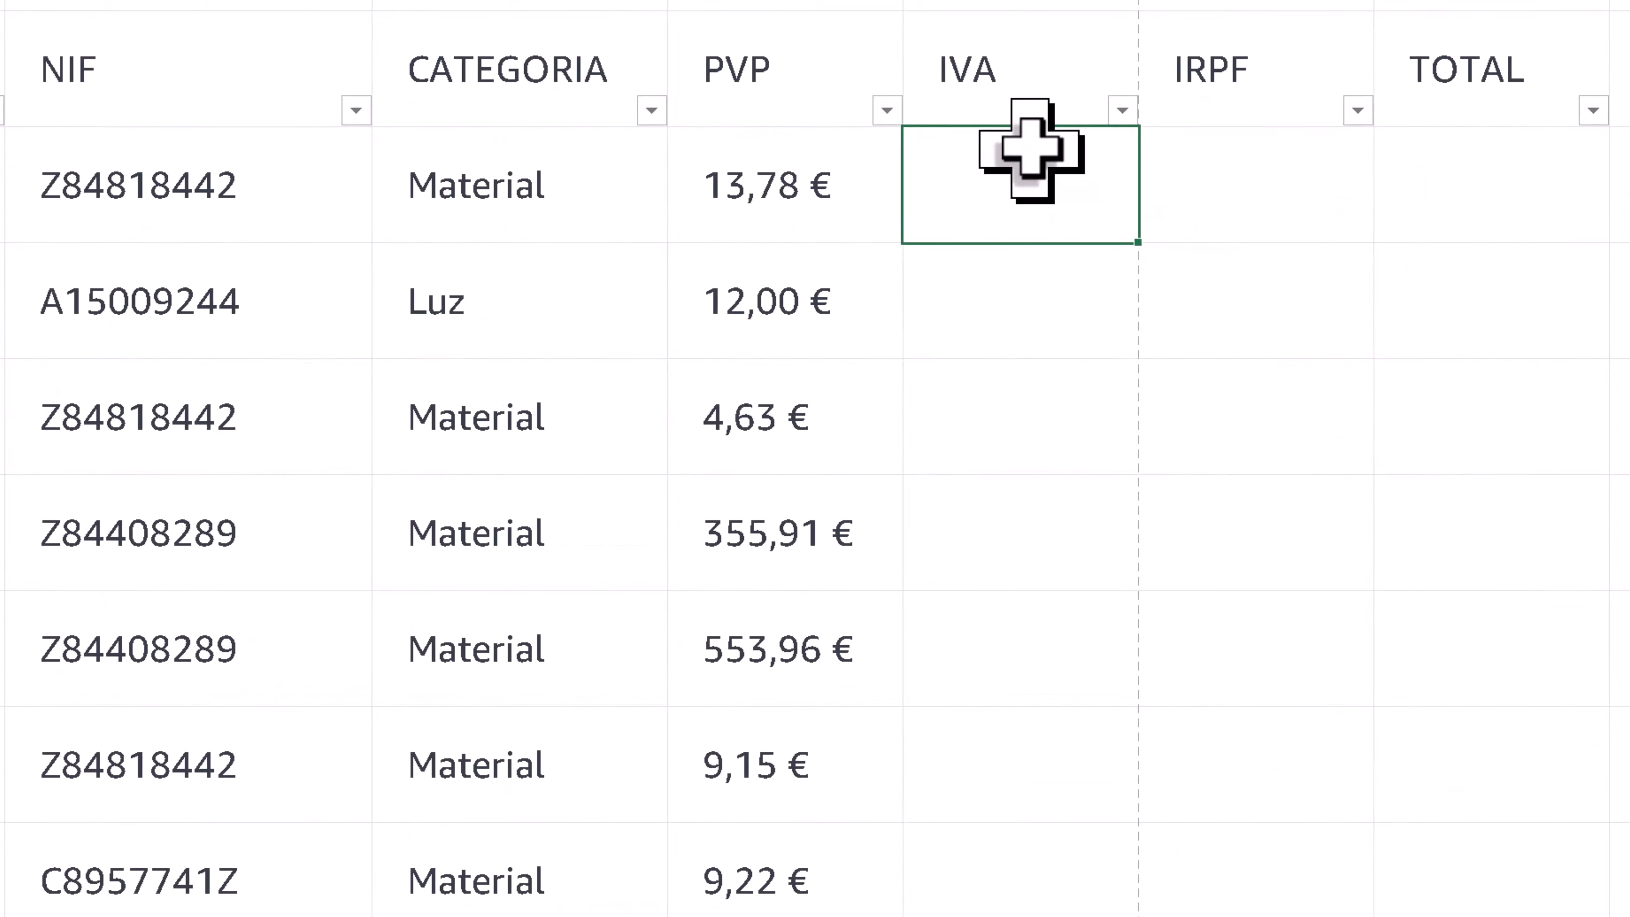
left_click(1094, 249)
left_click(956, 171)
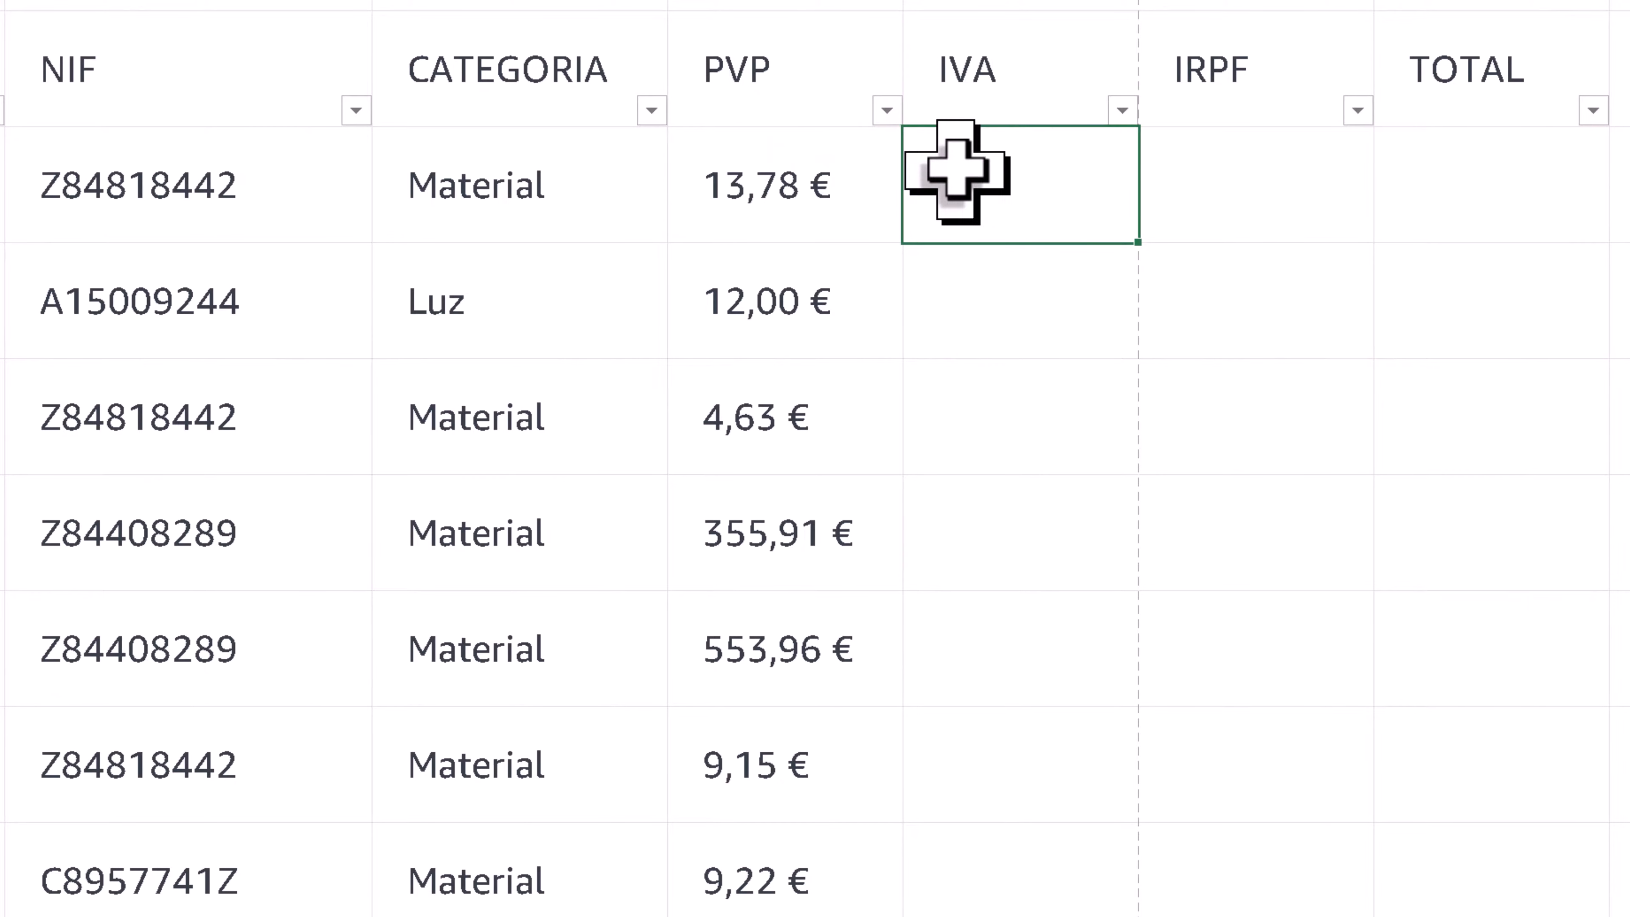
type("=BUSCARV(")
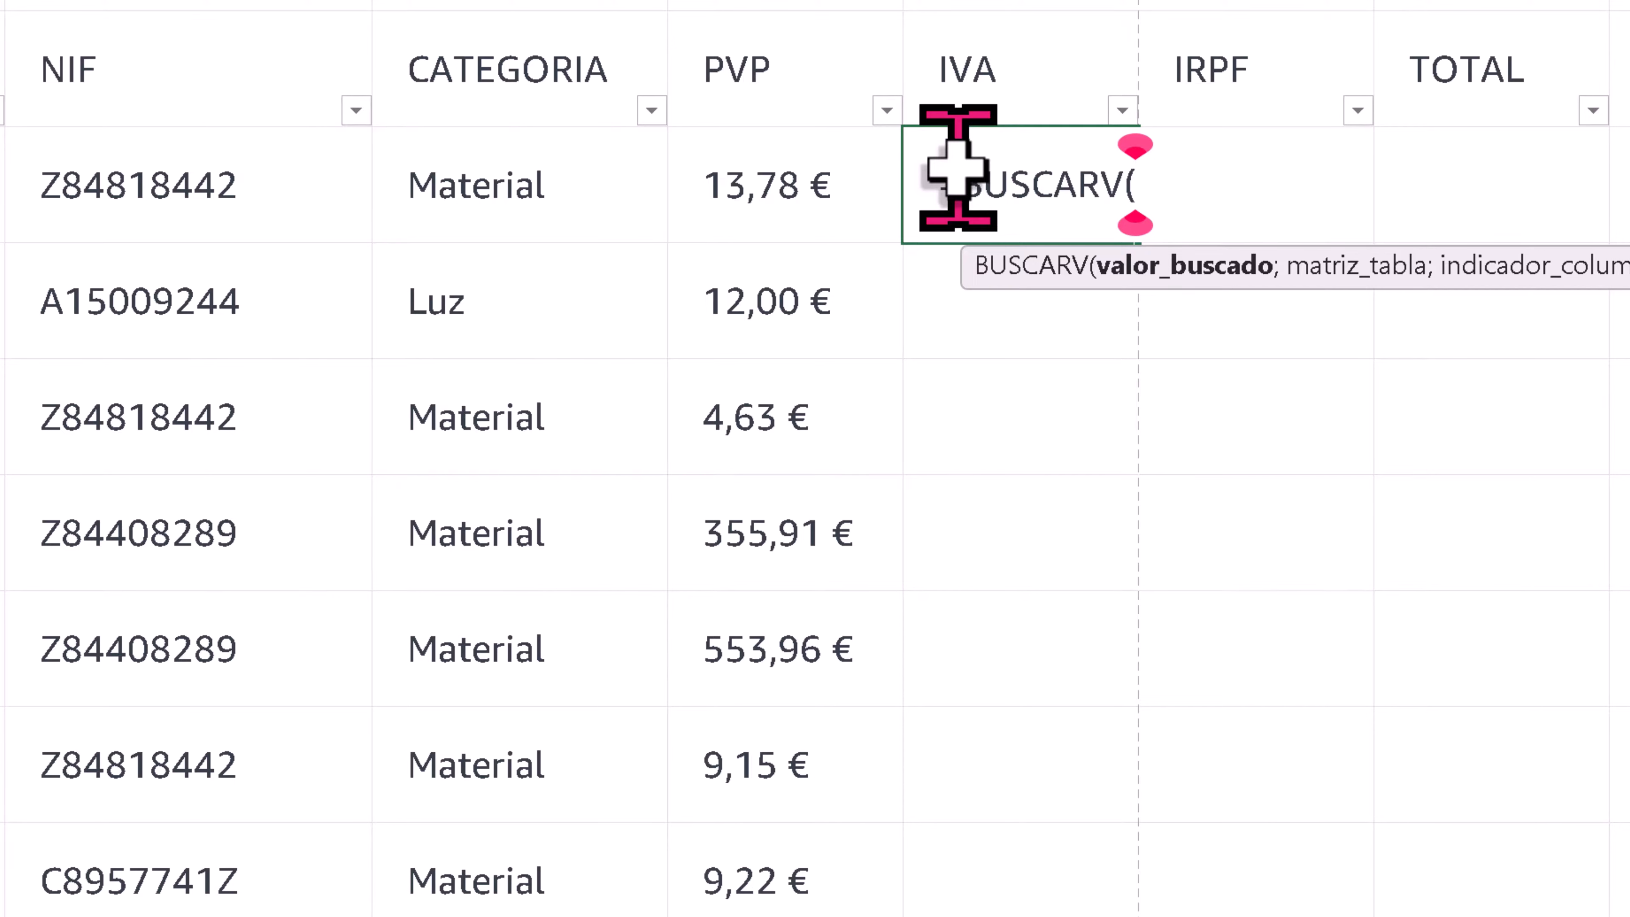
left_click(568, 183)
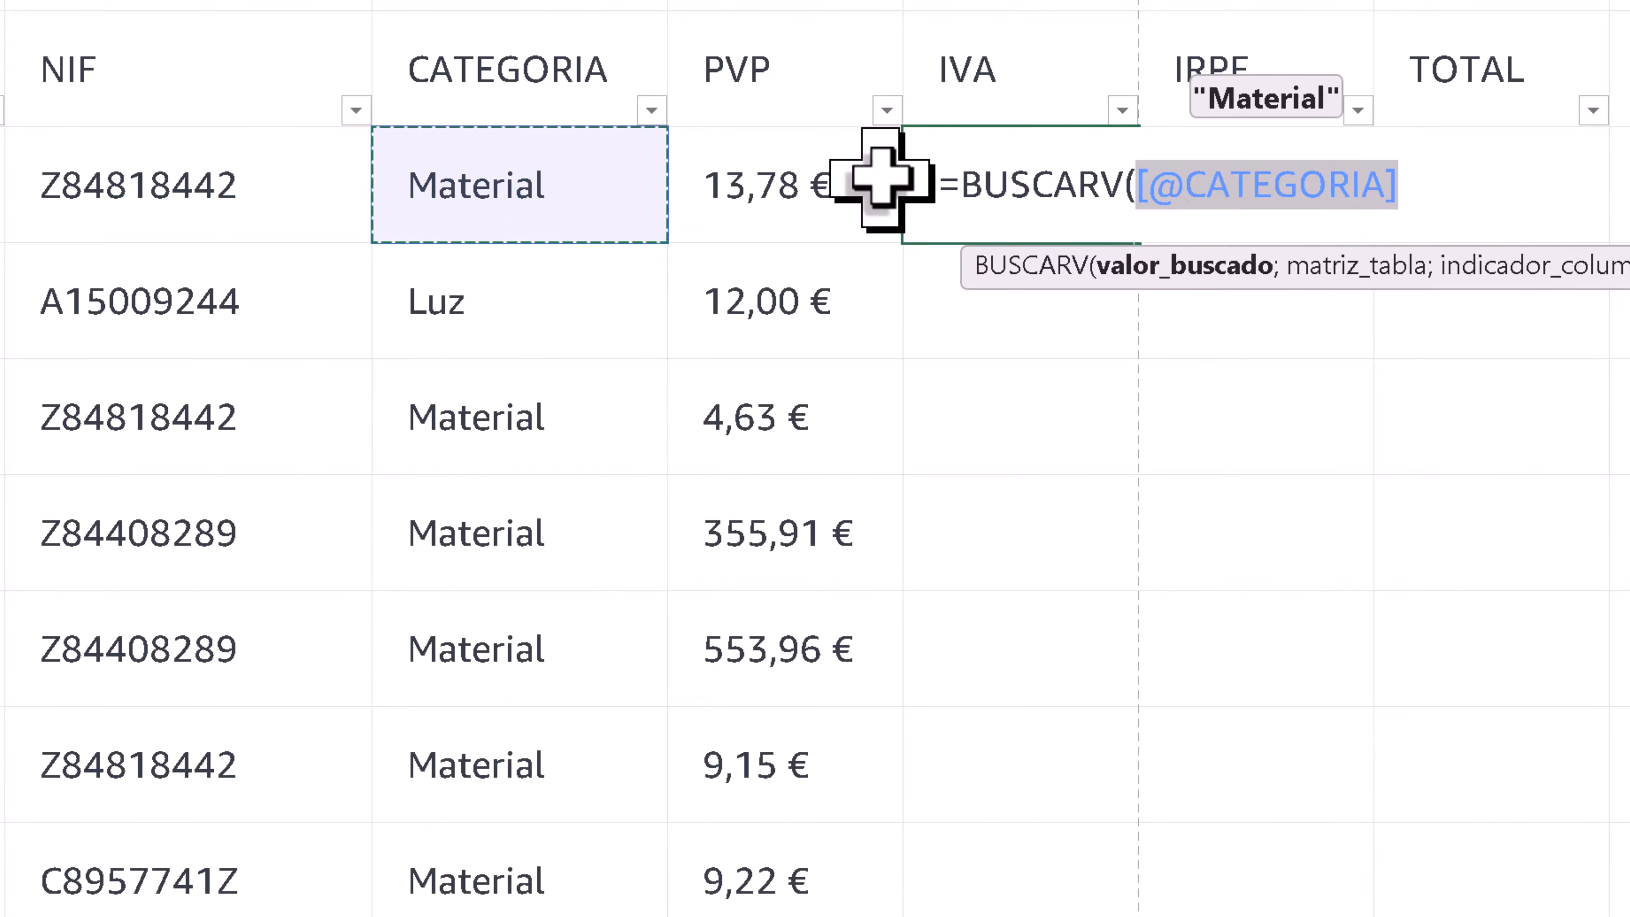
- Complete the BUSCARV formula in the first IVA cell with varCATEGORIAS as the table, column 2 and FALSO for an exact match
type(";VA")
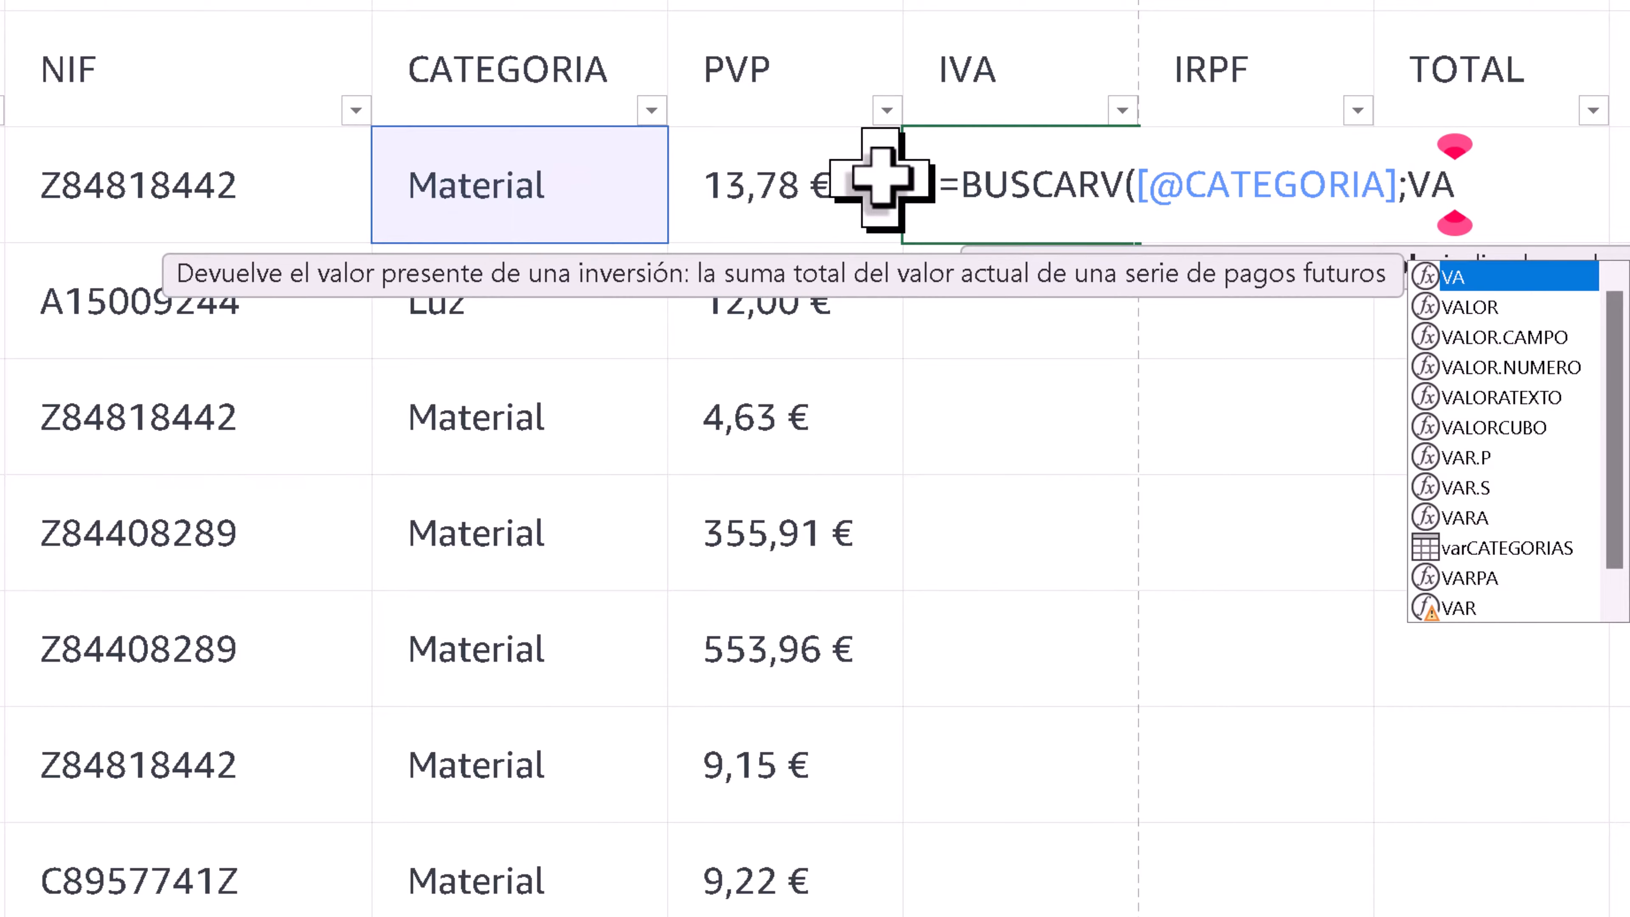
type("R")
key("Down")
key("Down")
key("Down")
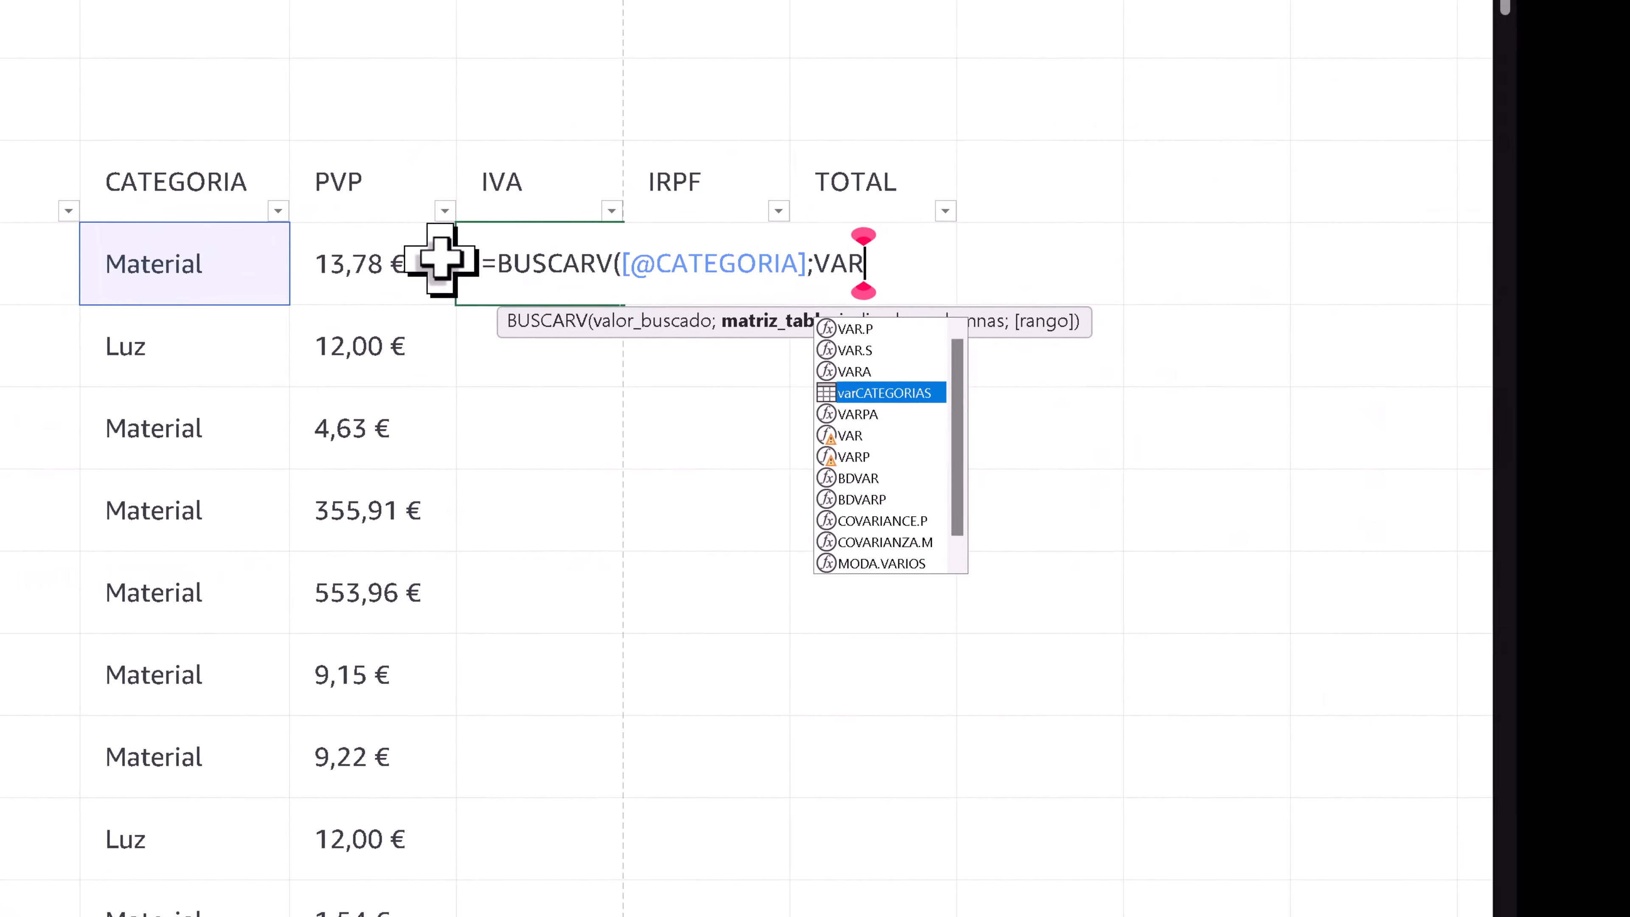
key("Tab")
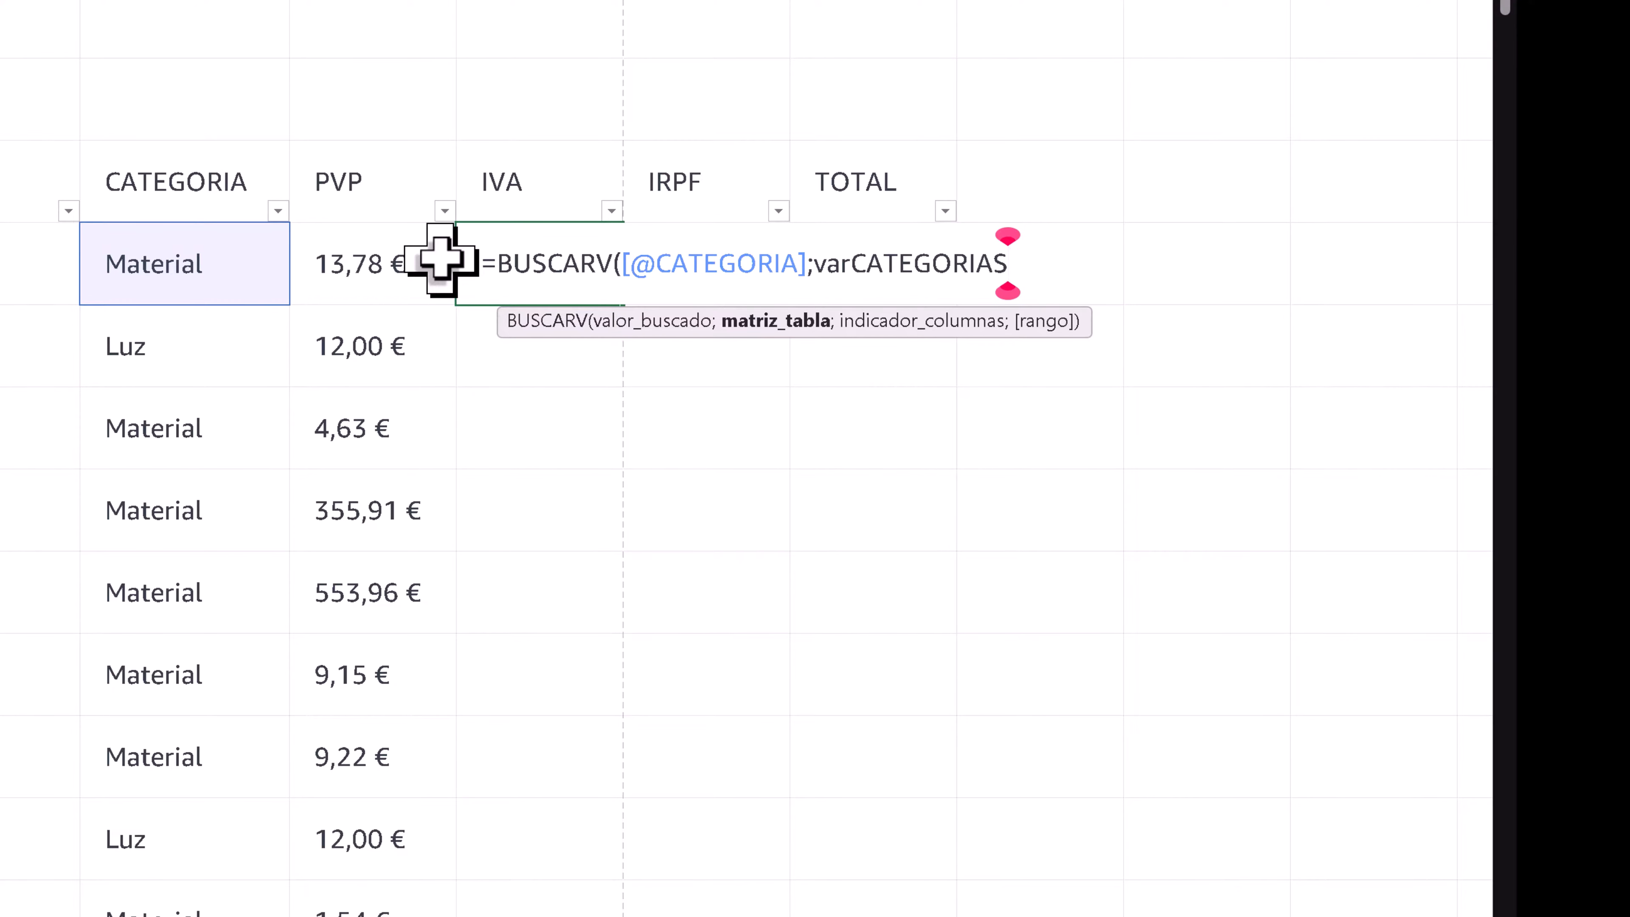
type(";")
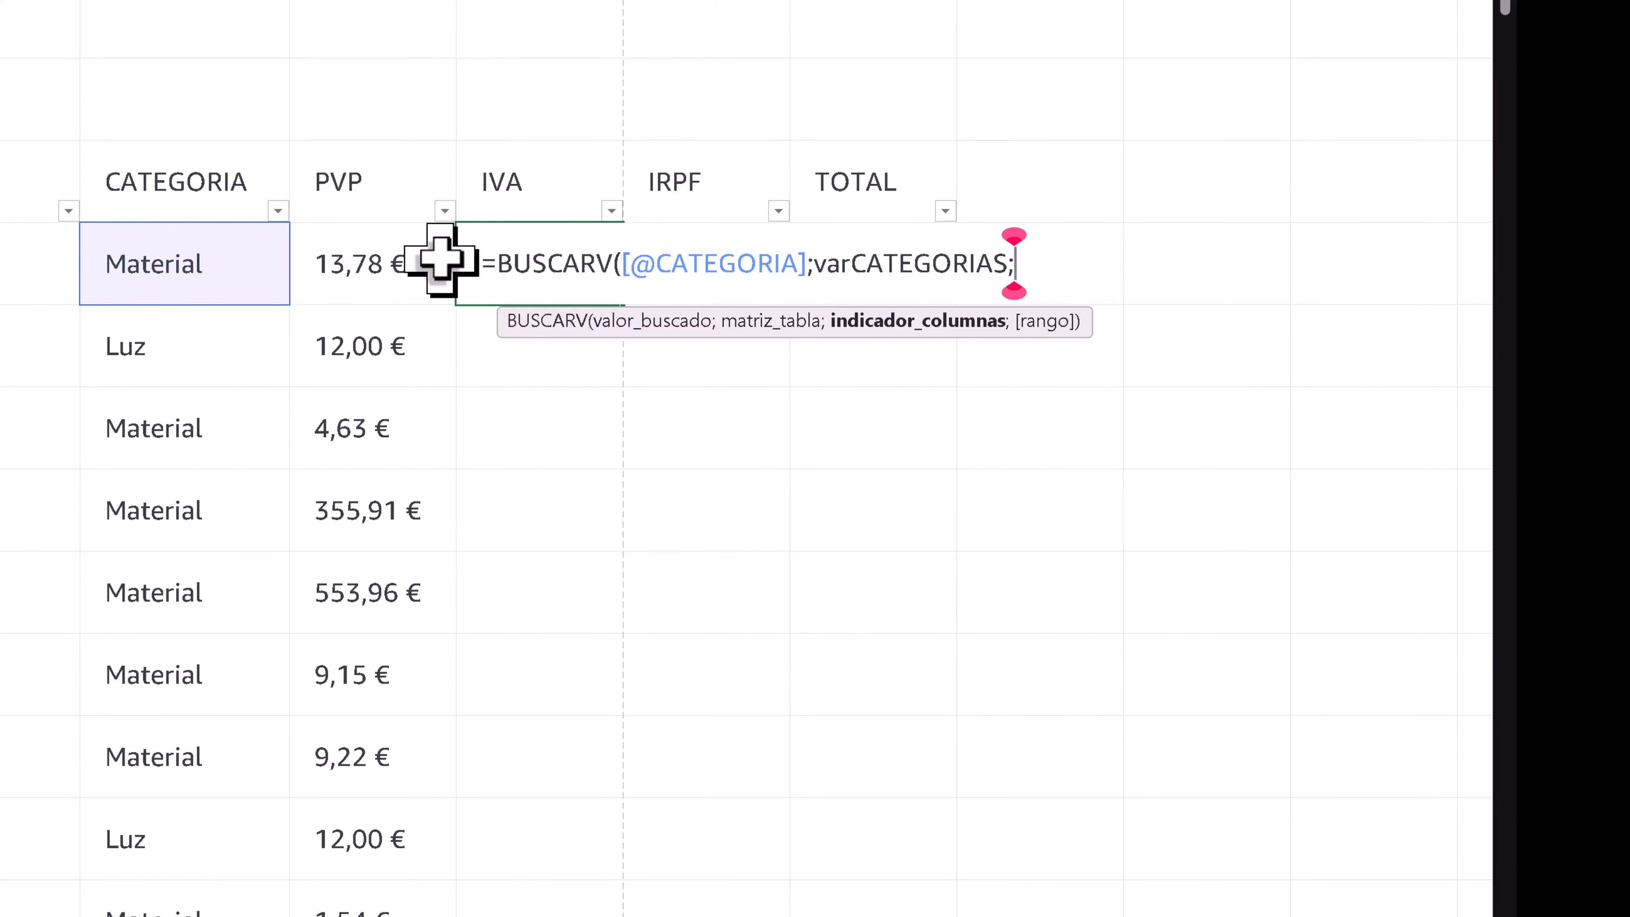
type("2")
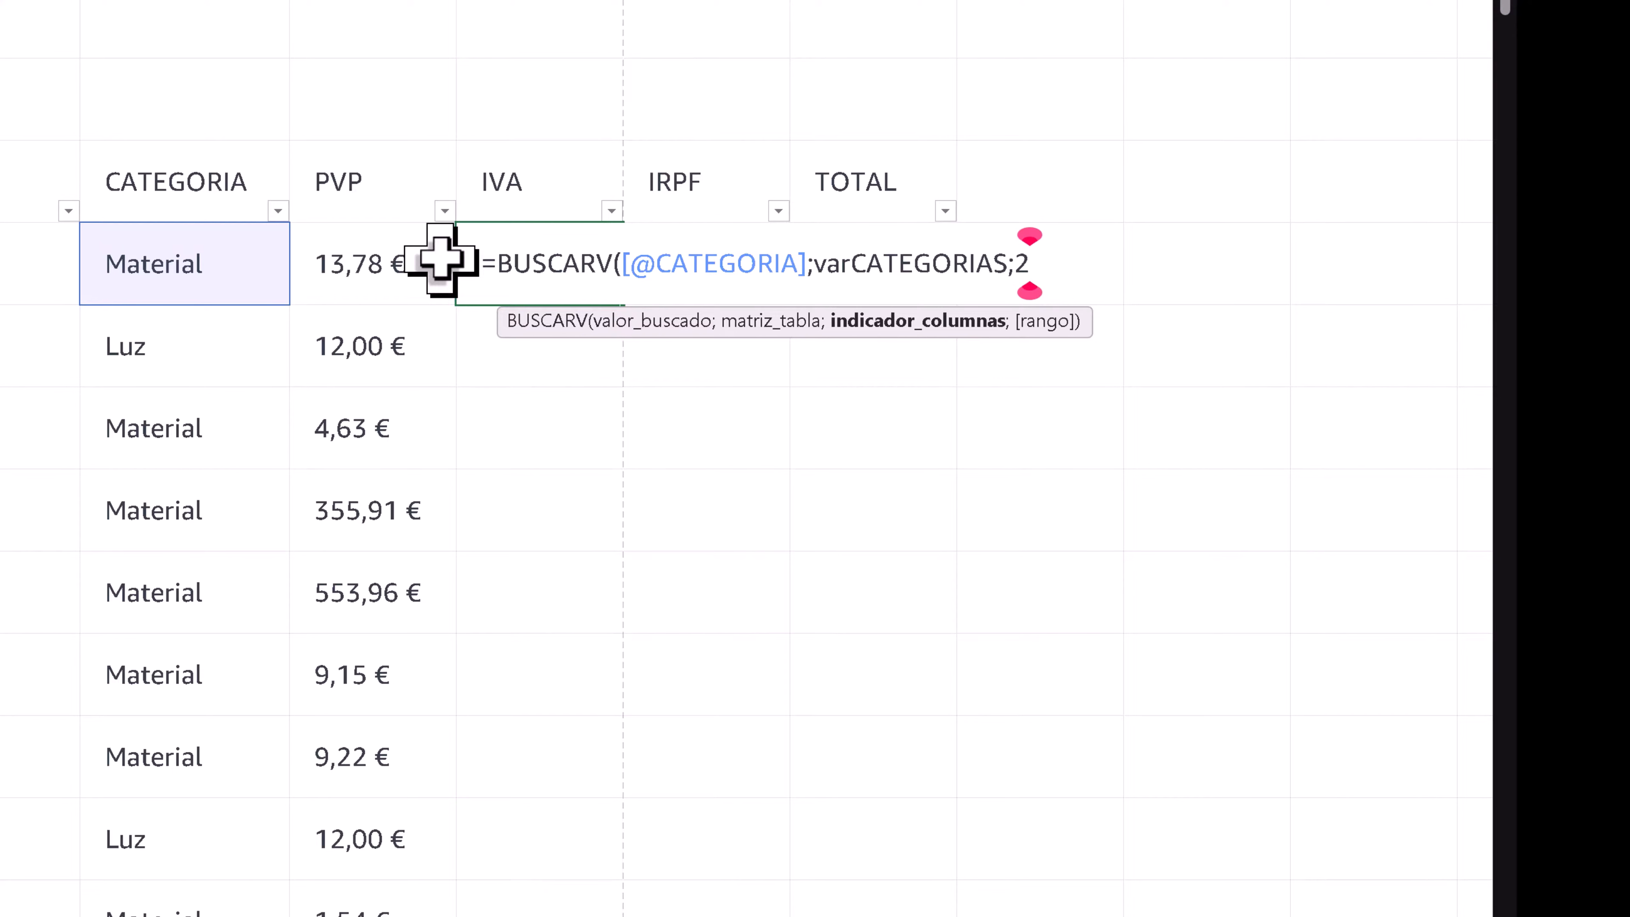
type(";")
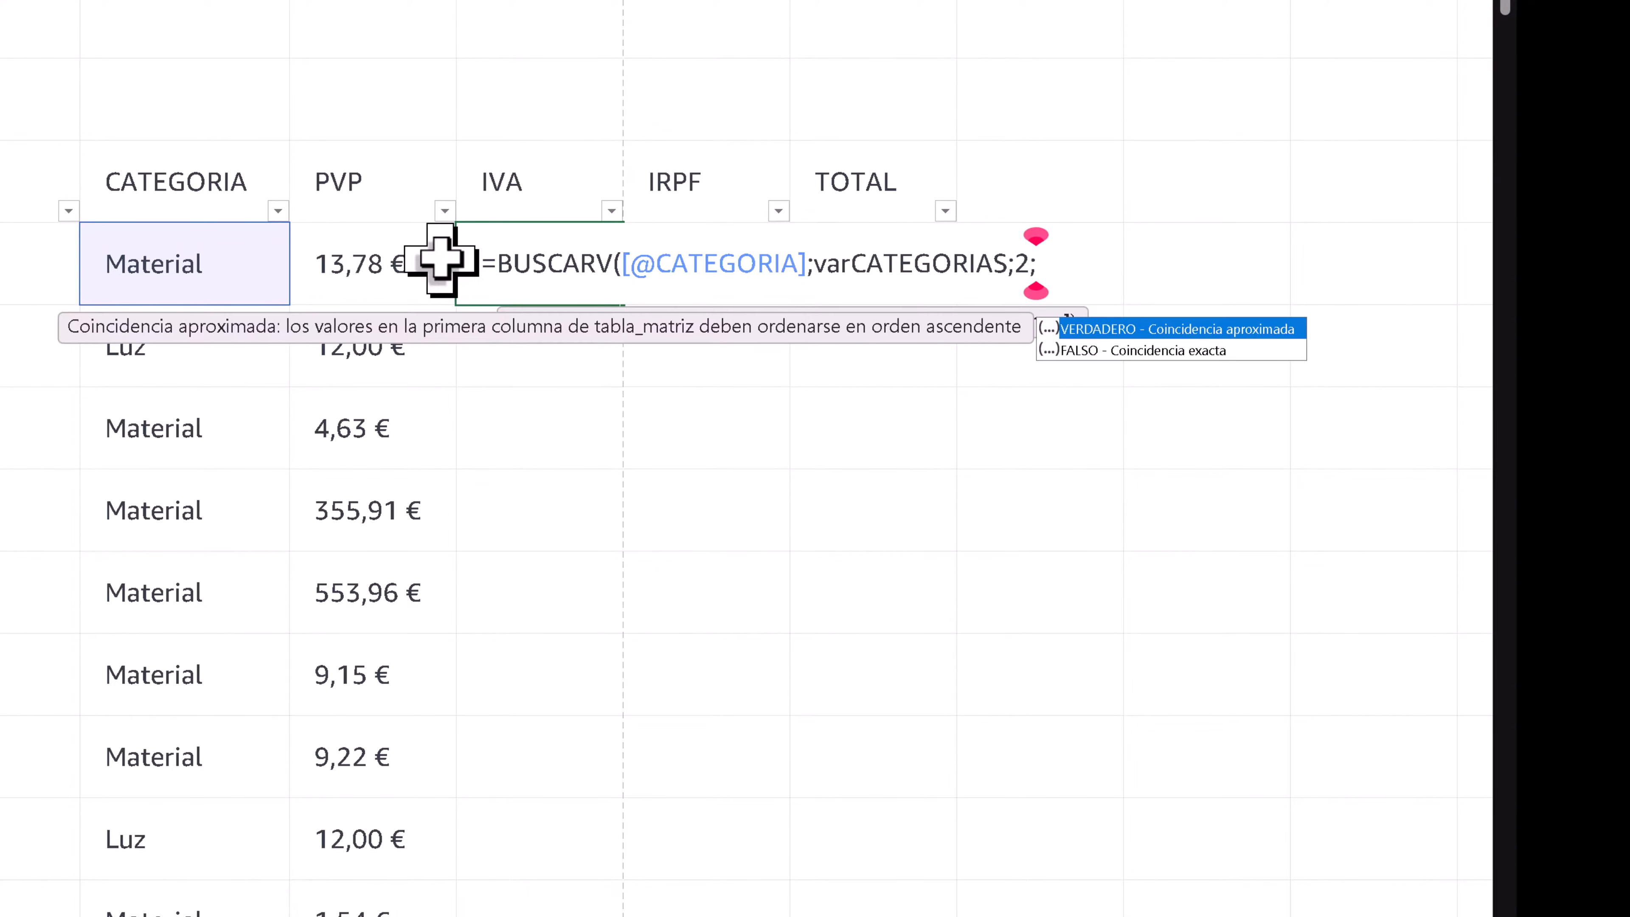
key("Down")
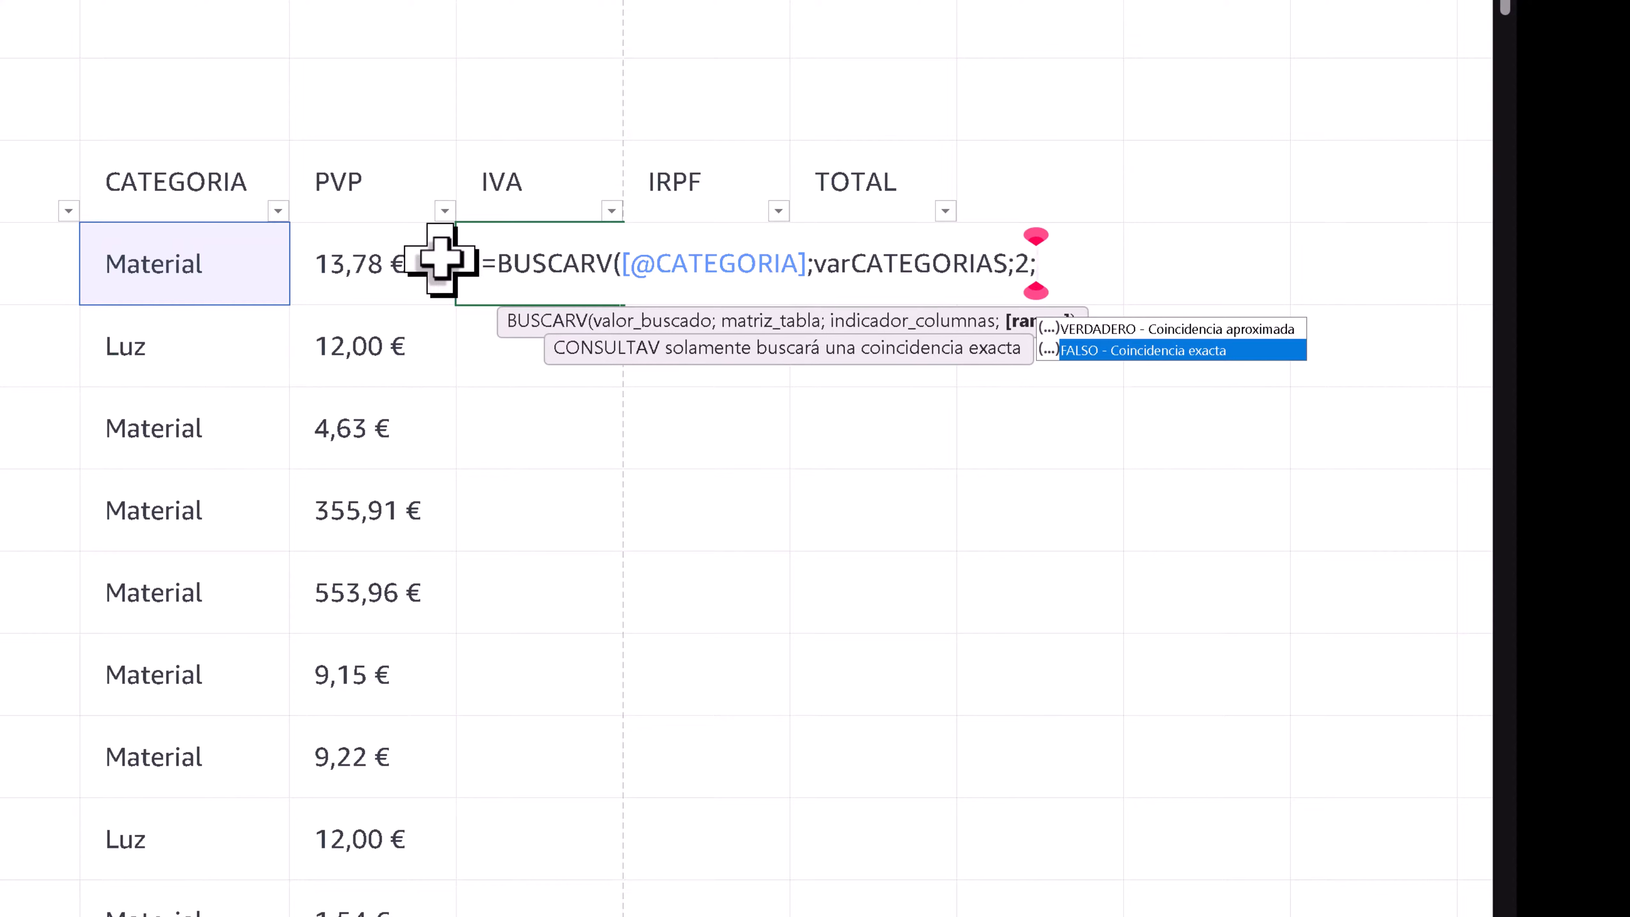
key("Tab")
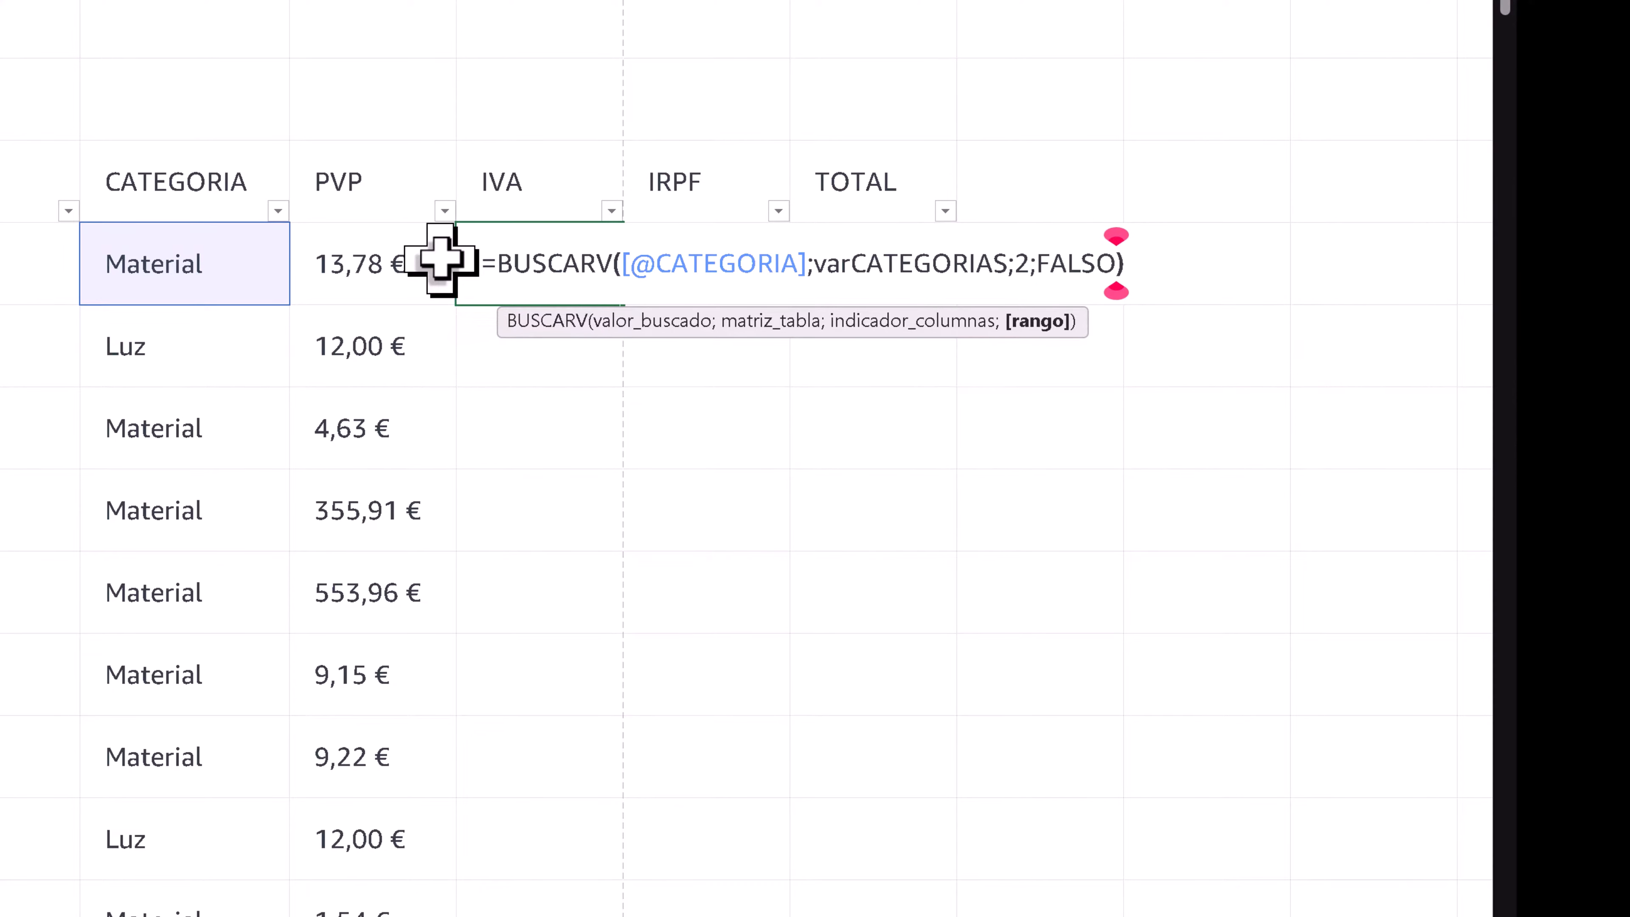
type(")")
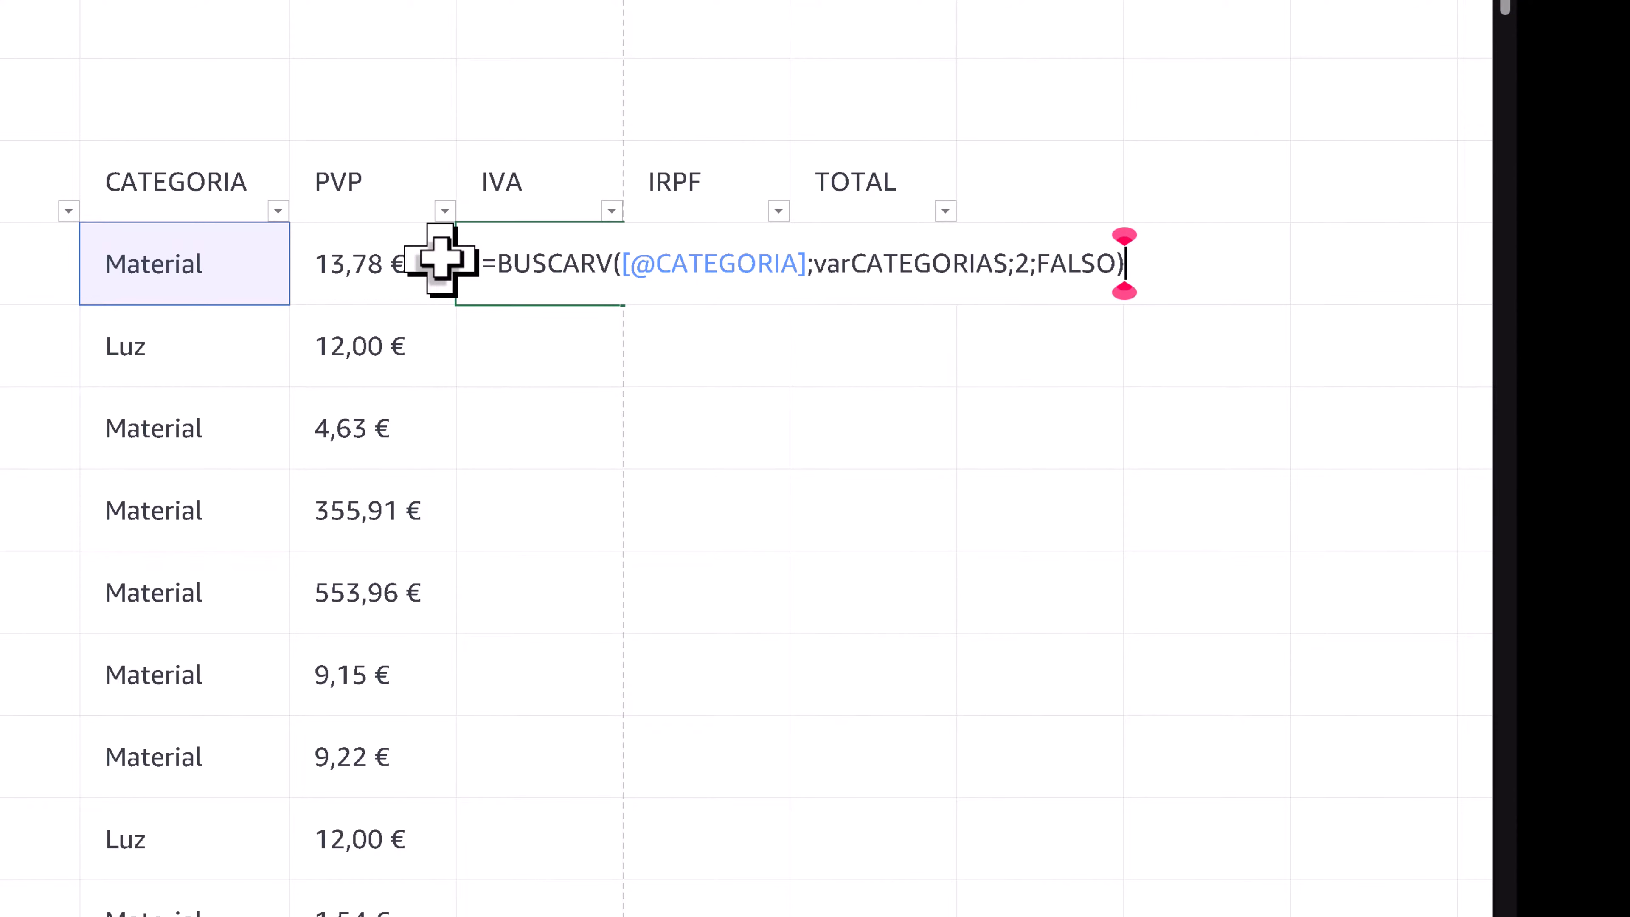
key("Return")
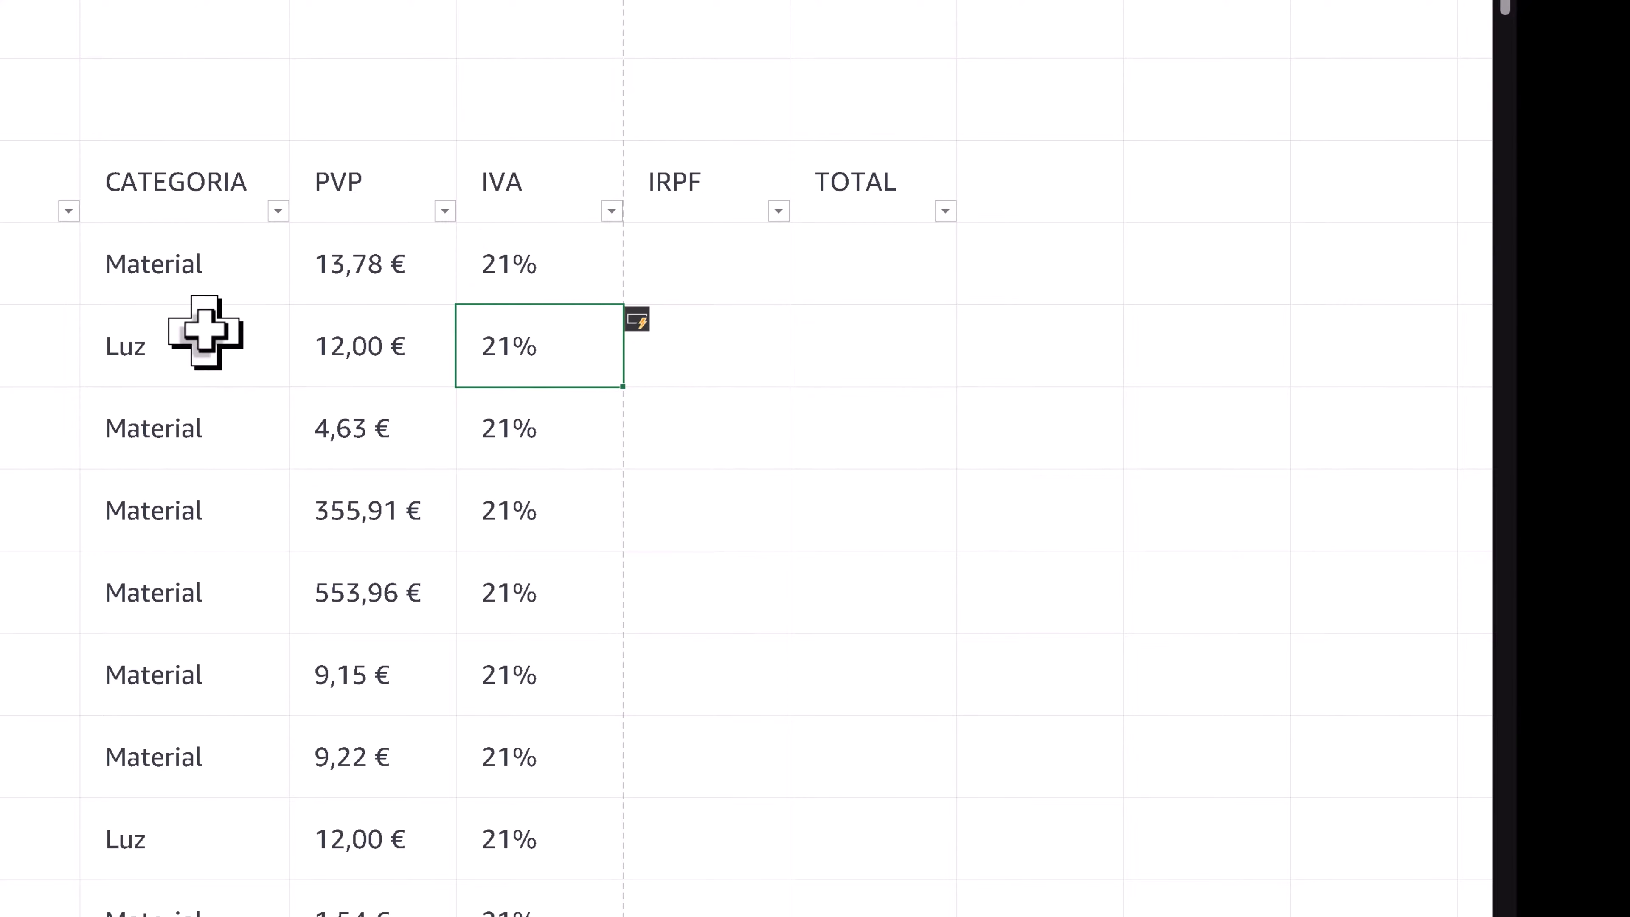
- Set the IVA rate of the Luz category on the _var sheet to 11%
left_click(167, 346)
left_click_drag(517, 346, 146, 359)
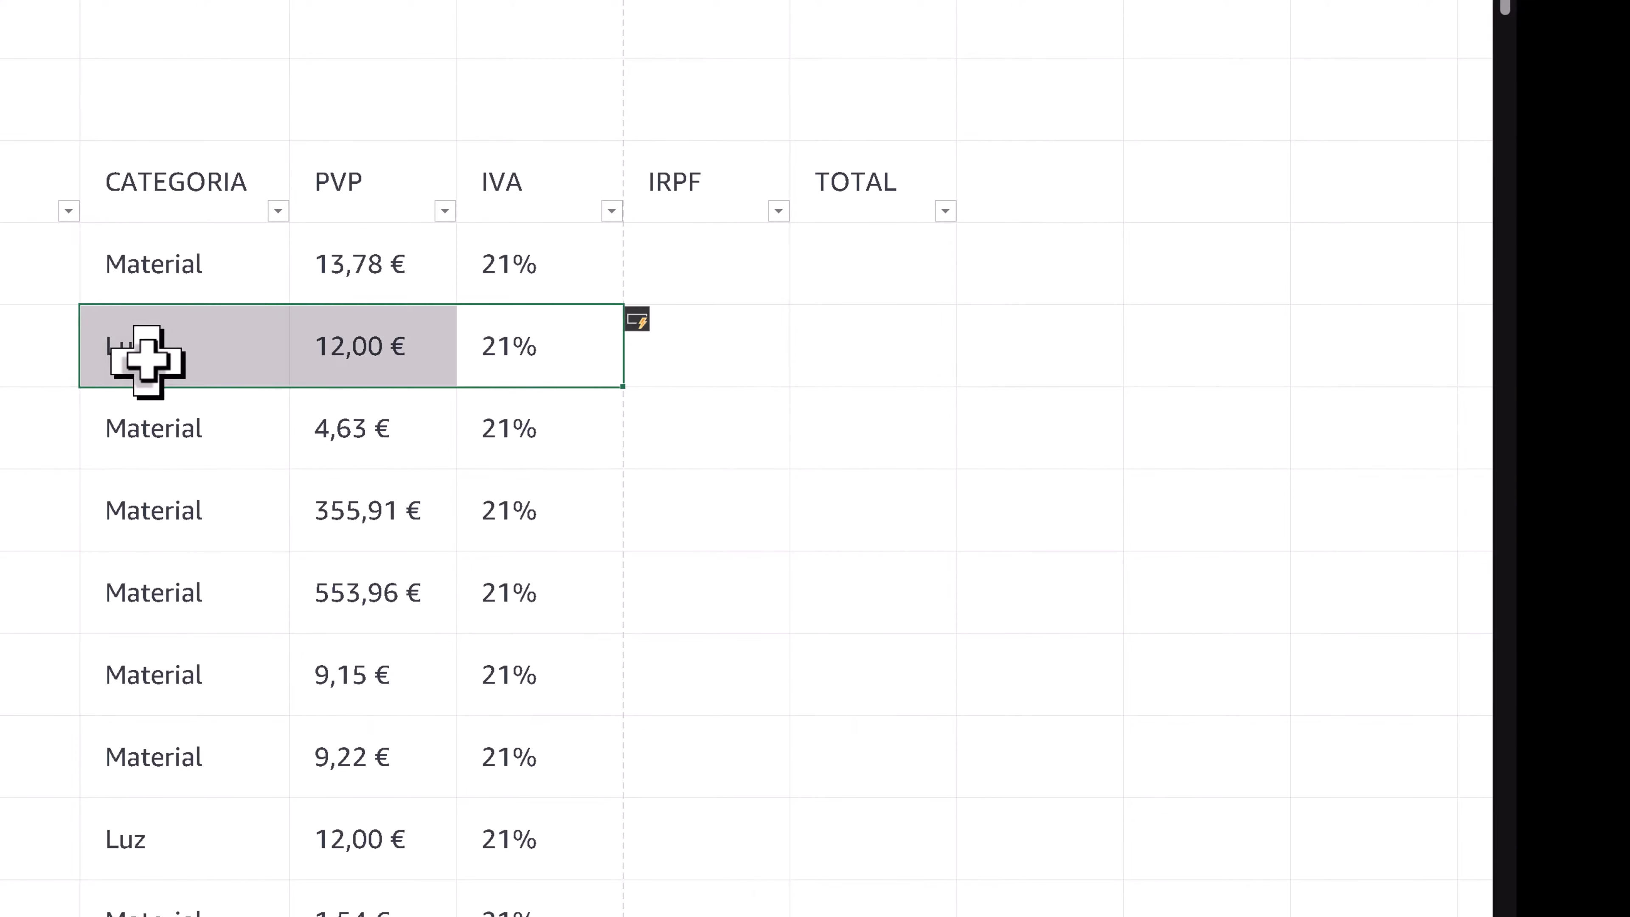
left_click(306, 891)
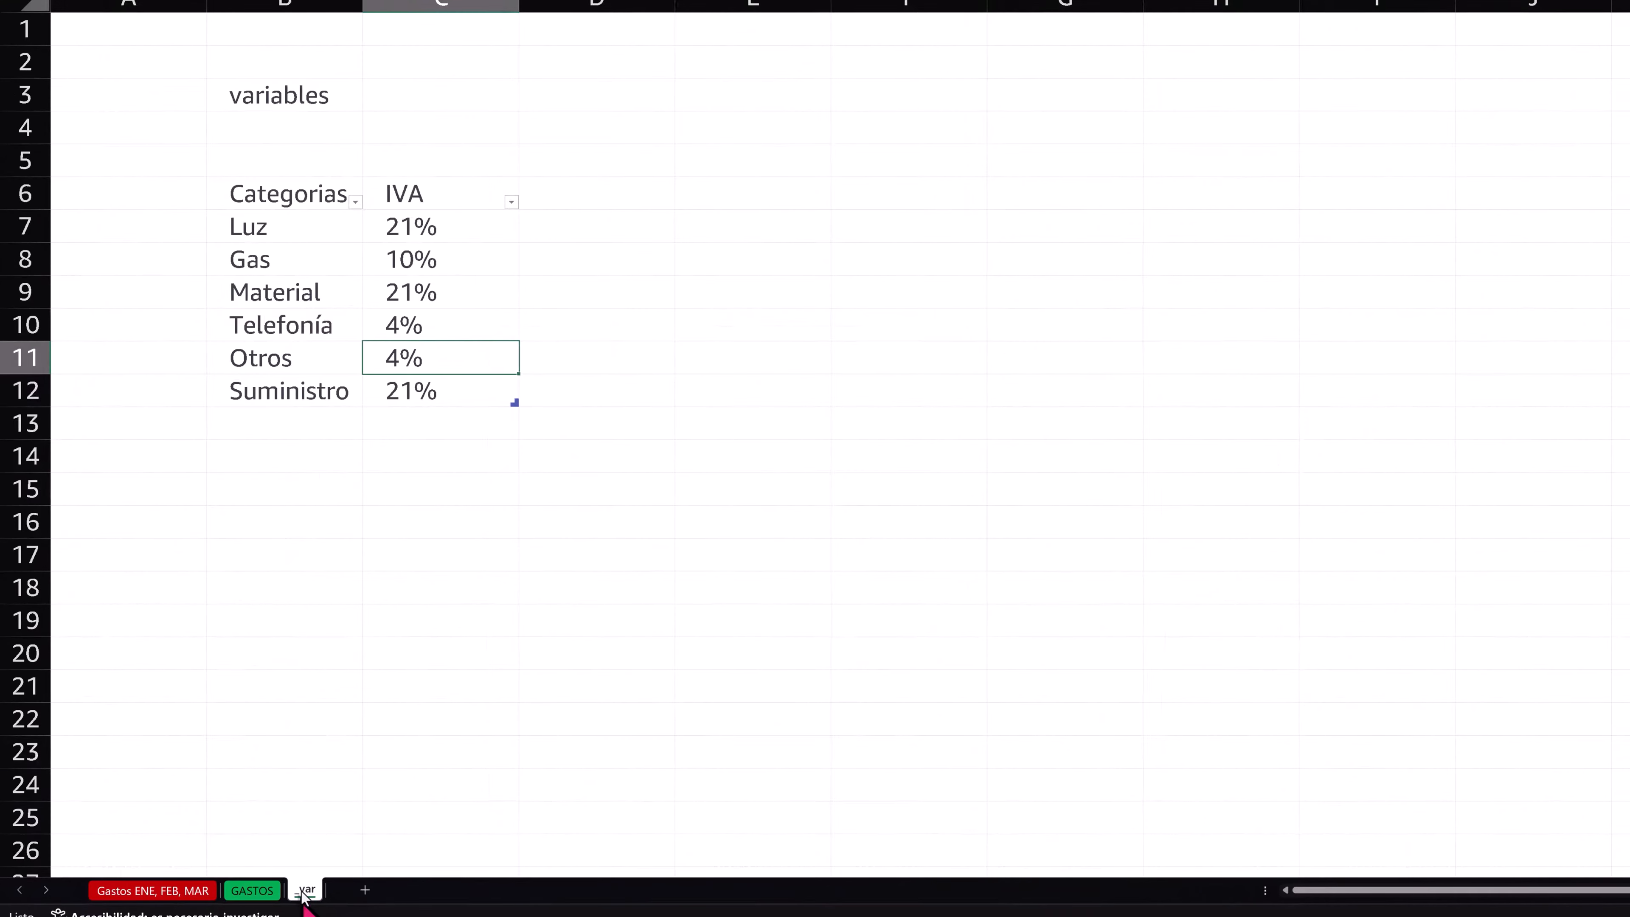
left_click(506, 238)
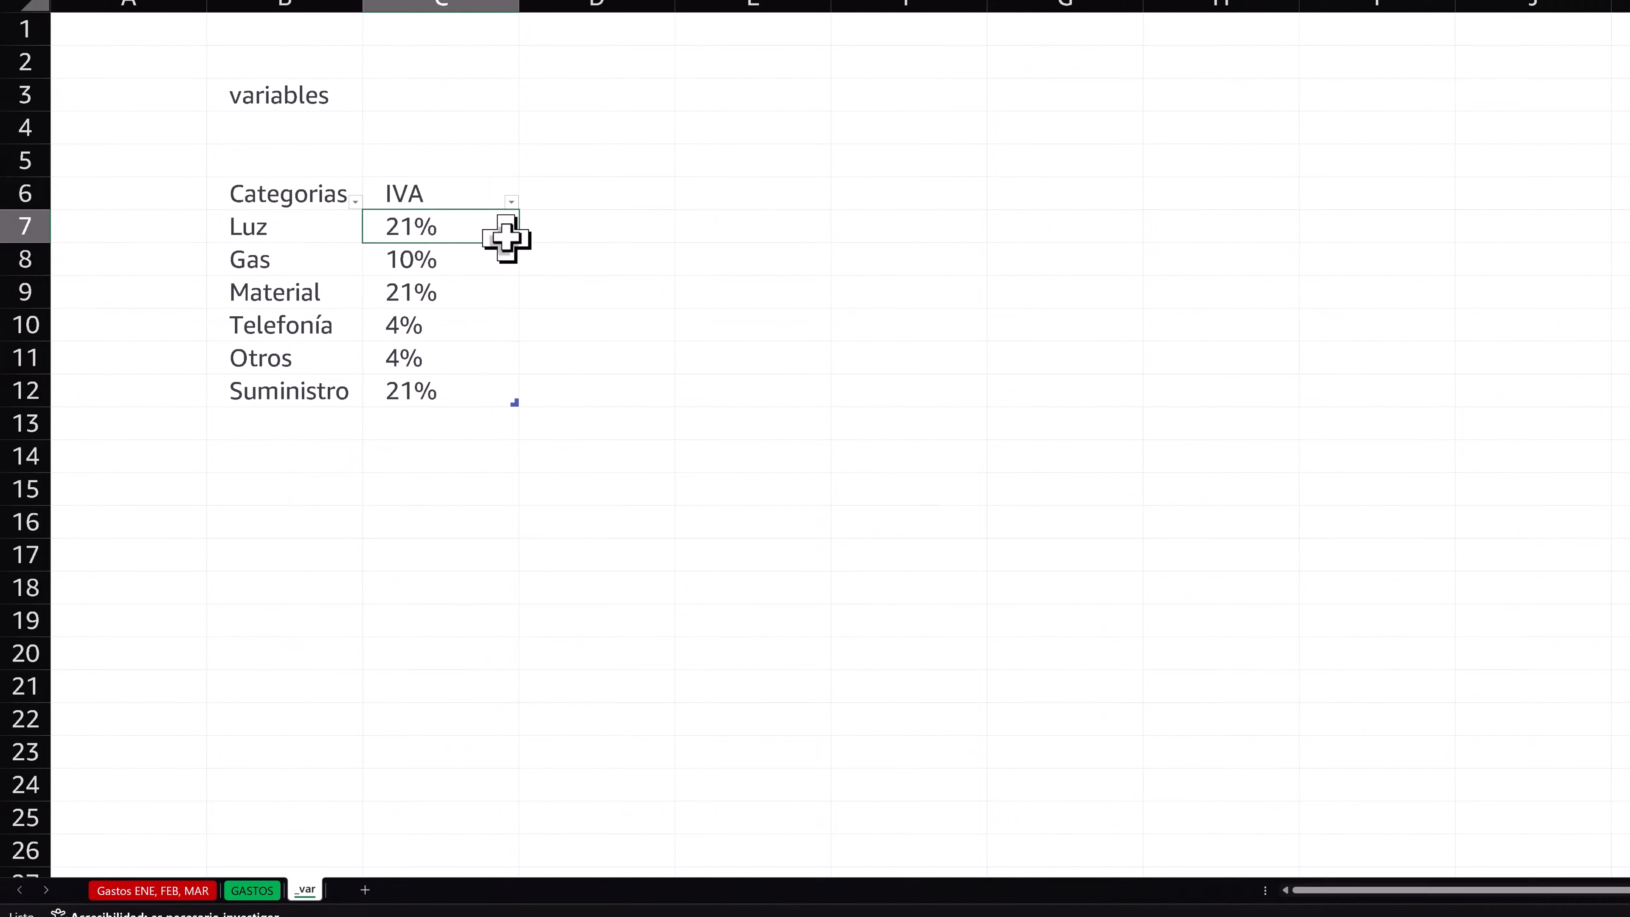
type("11")
key("Right")
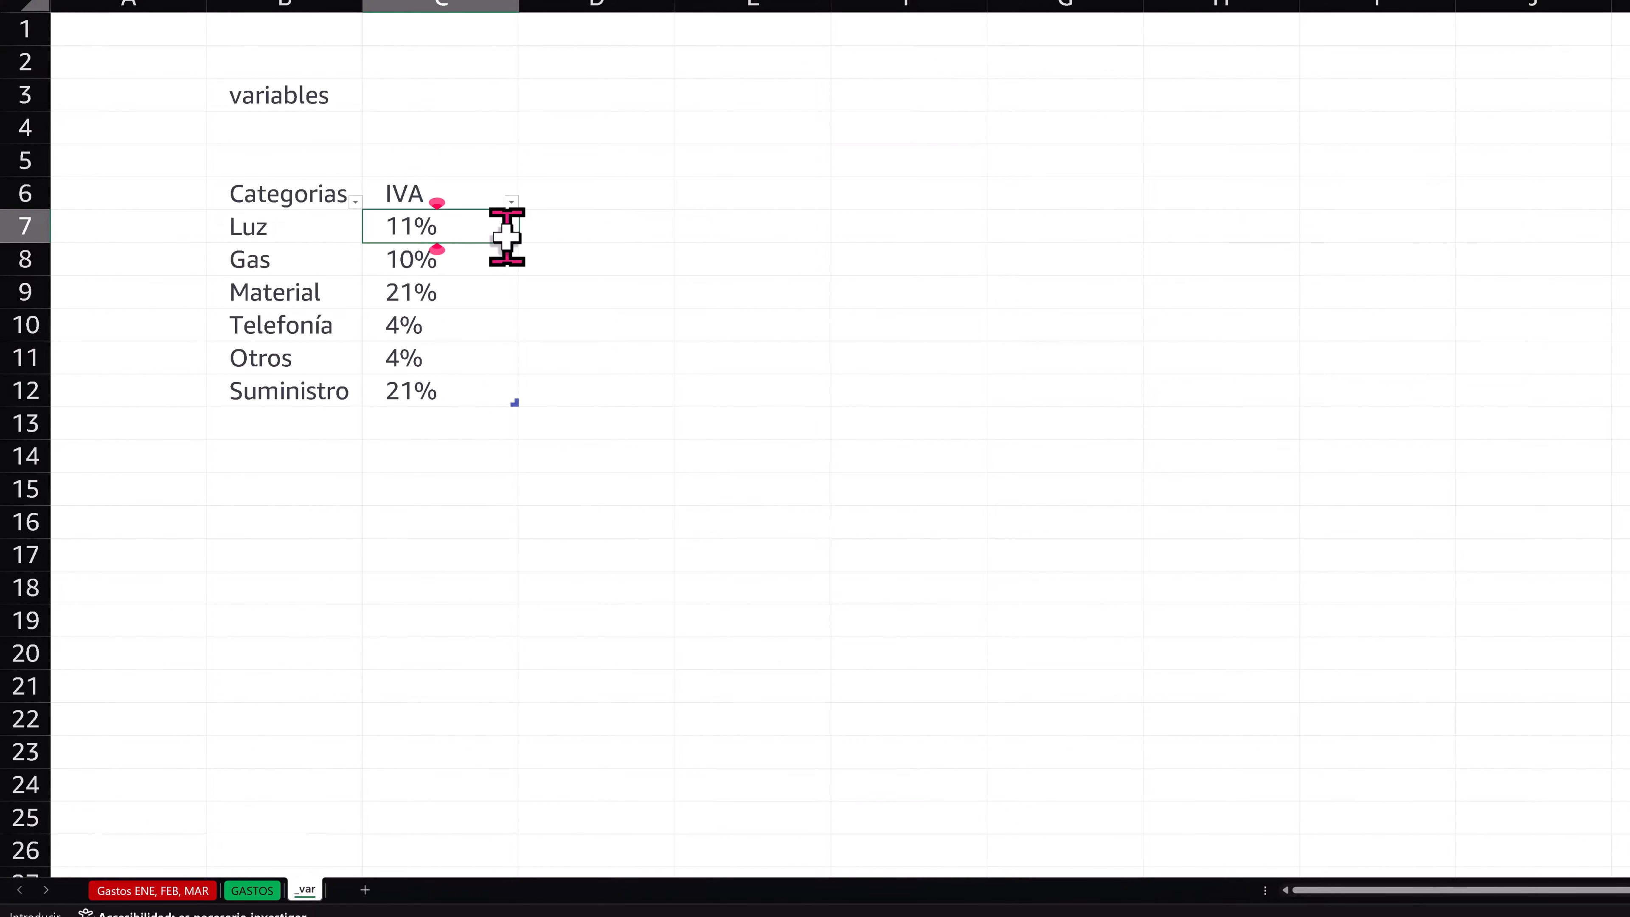
key("Return")
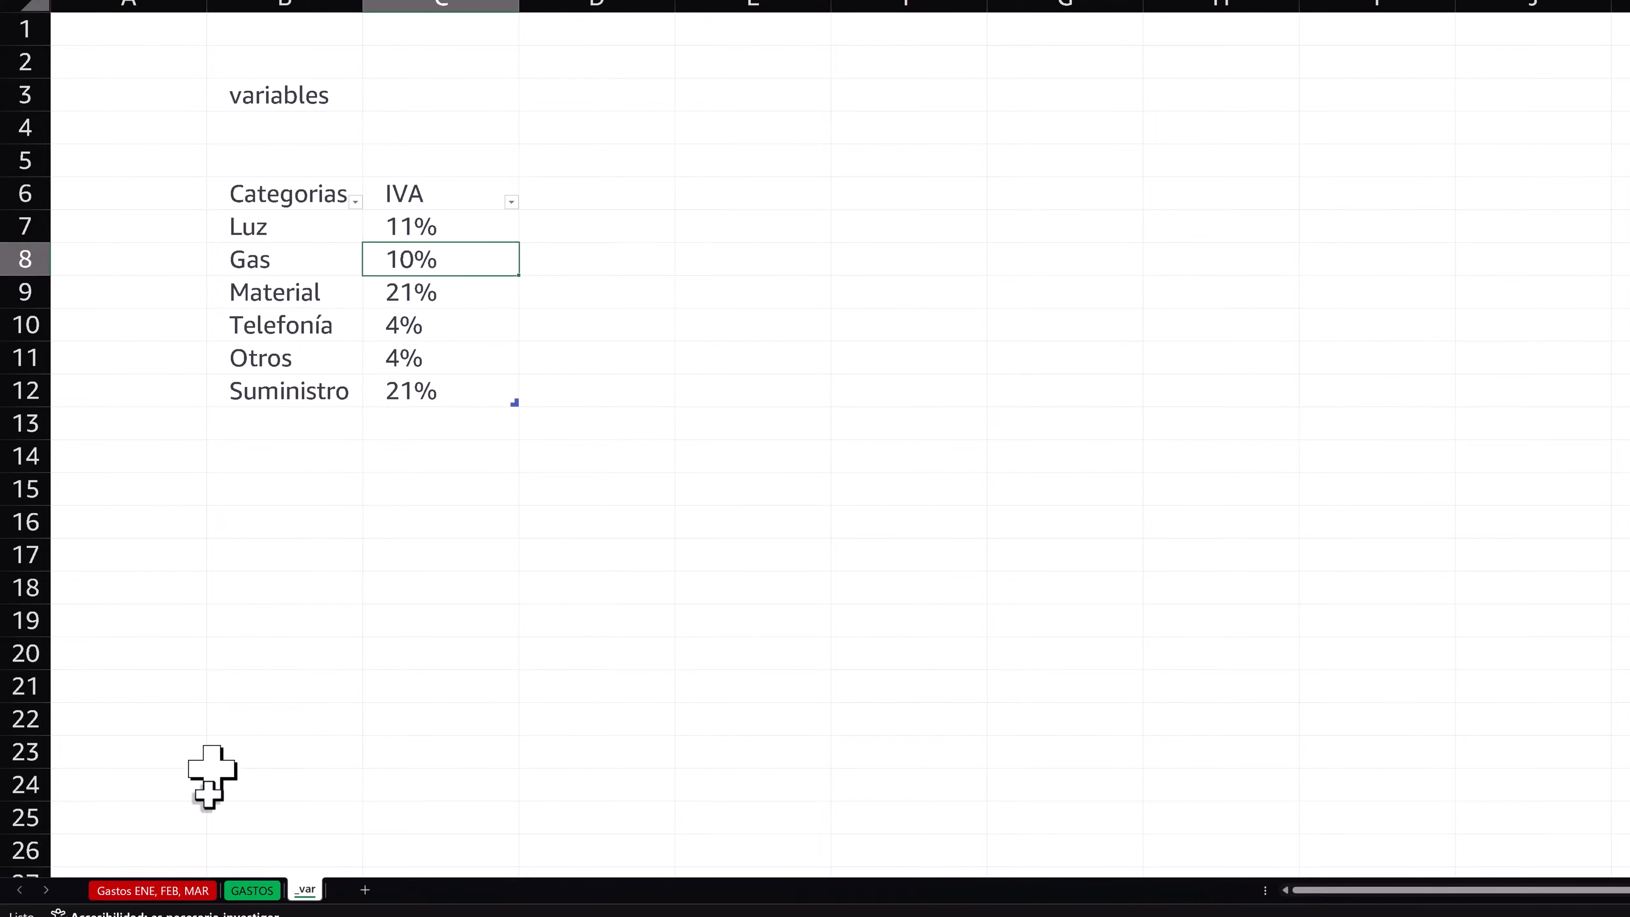
- Return to the GASTOS sheet and check the IVA rates looked up for the Luz and Material rows
left_click(257, 888)
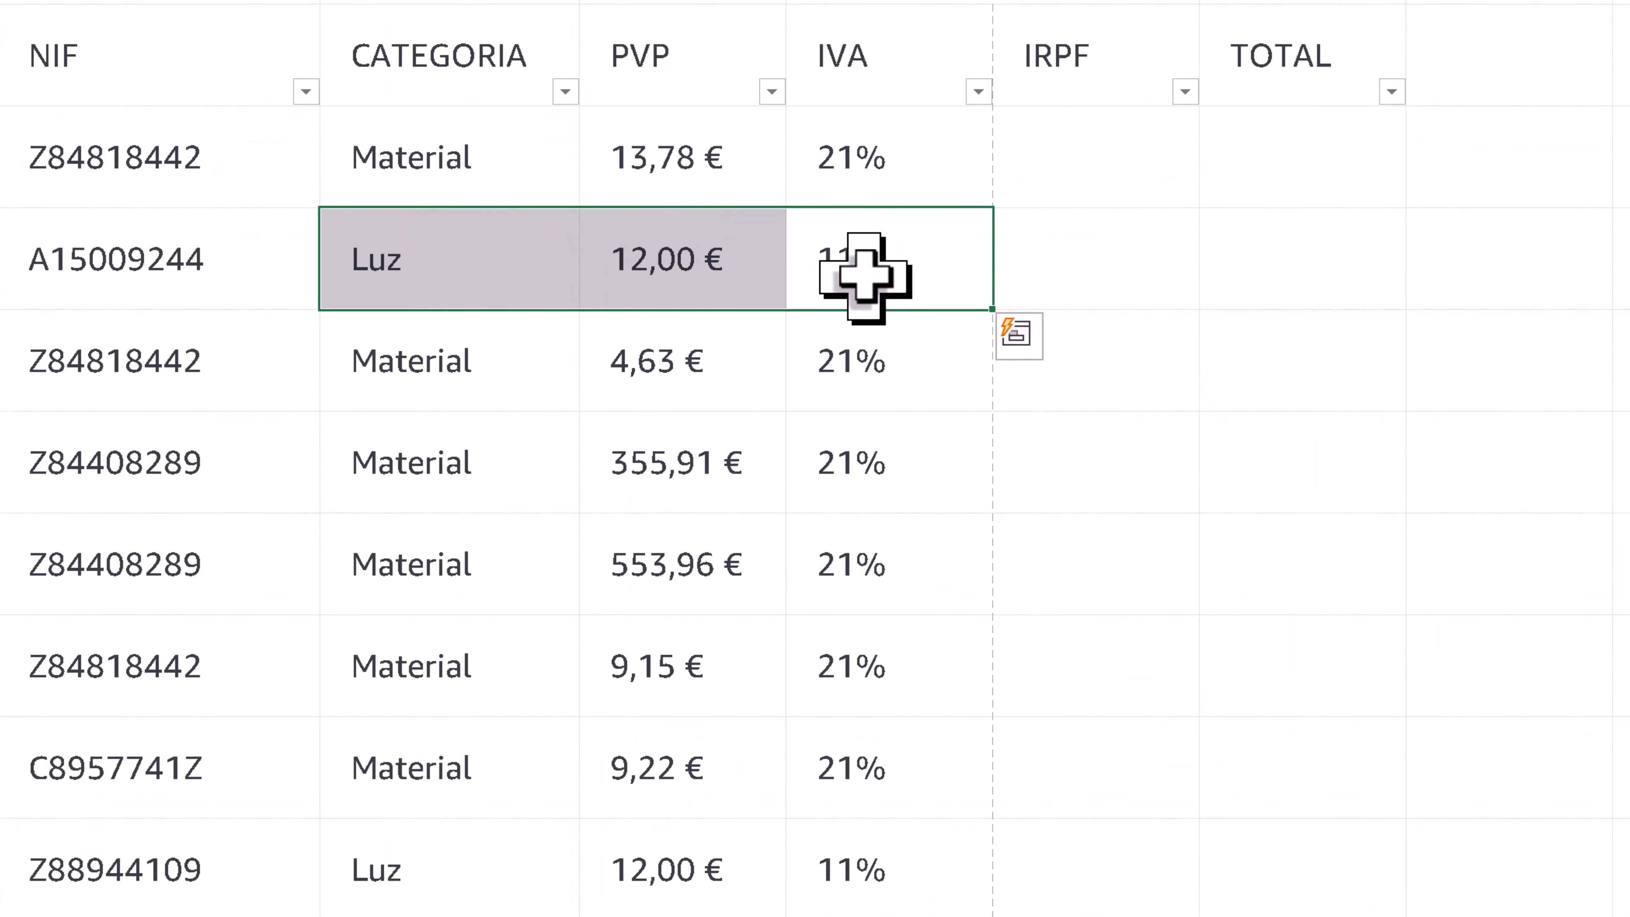
left_click(866, 275)
left_click(877, 171)
left_click(884, 359)
left_click(890, 434)
left_click(877, 168)
- Fill all the IRPF cells of the expense table with 15% at once
left_click(1111, 145)
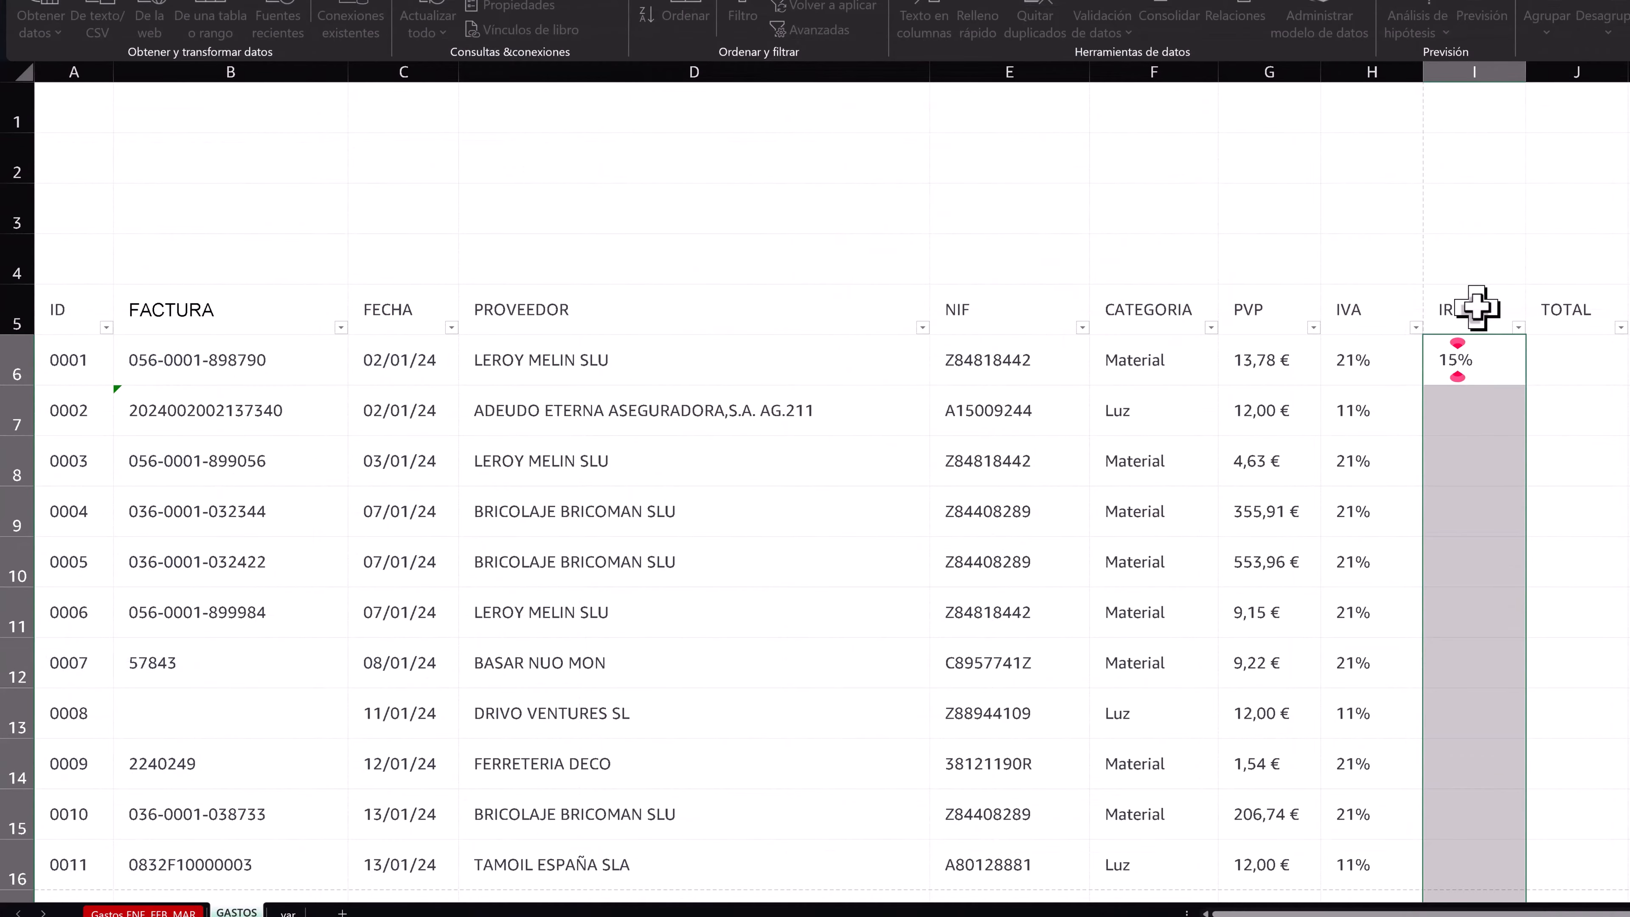
type("%")
key("ctrl+Return")
left_click(1567, 367)
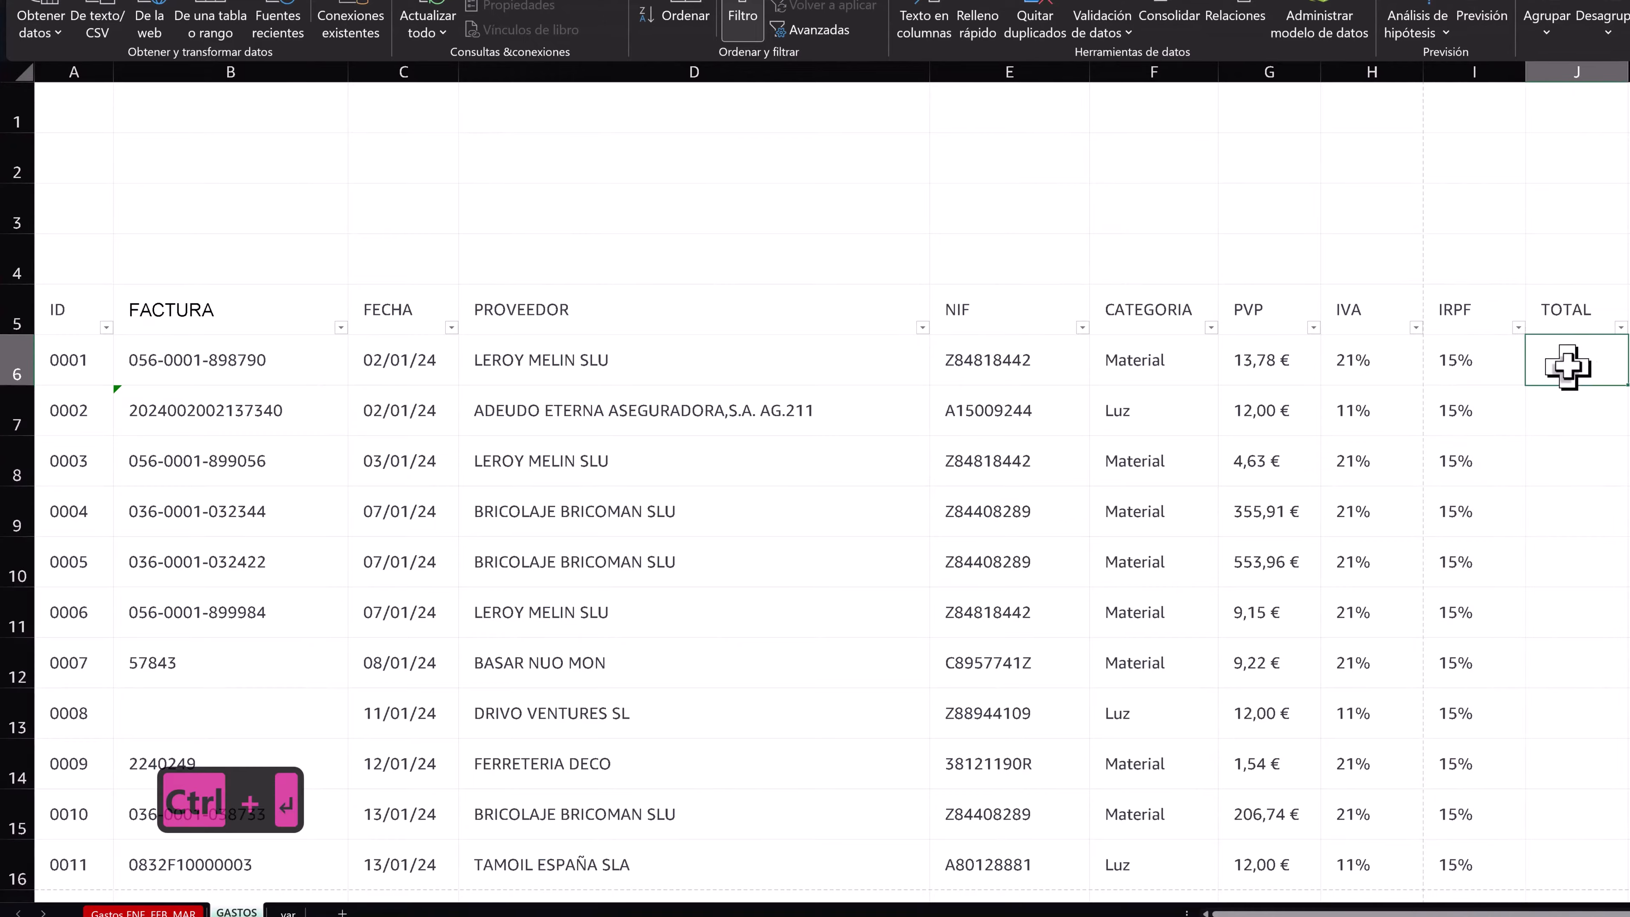
type("=")
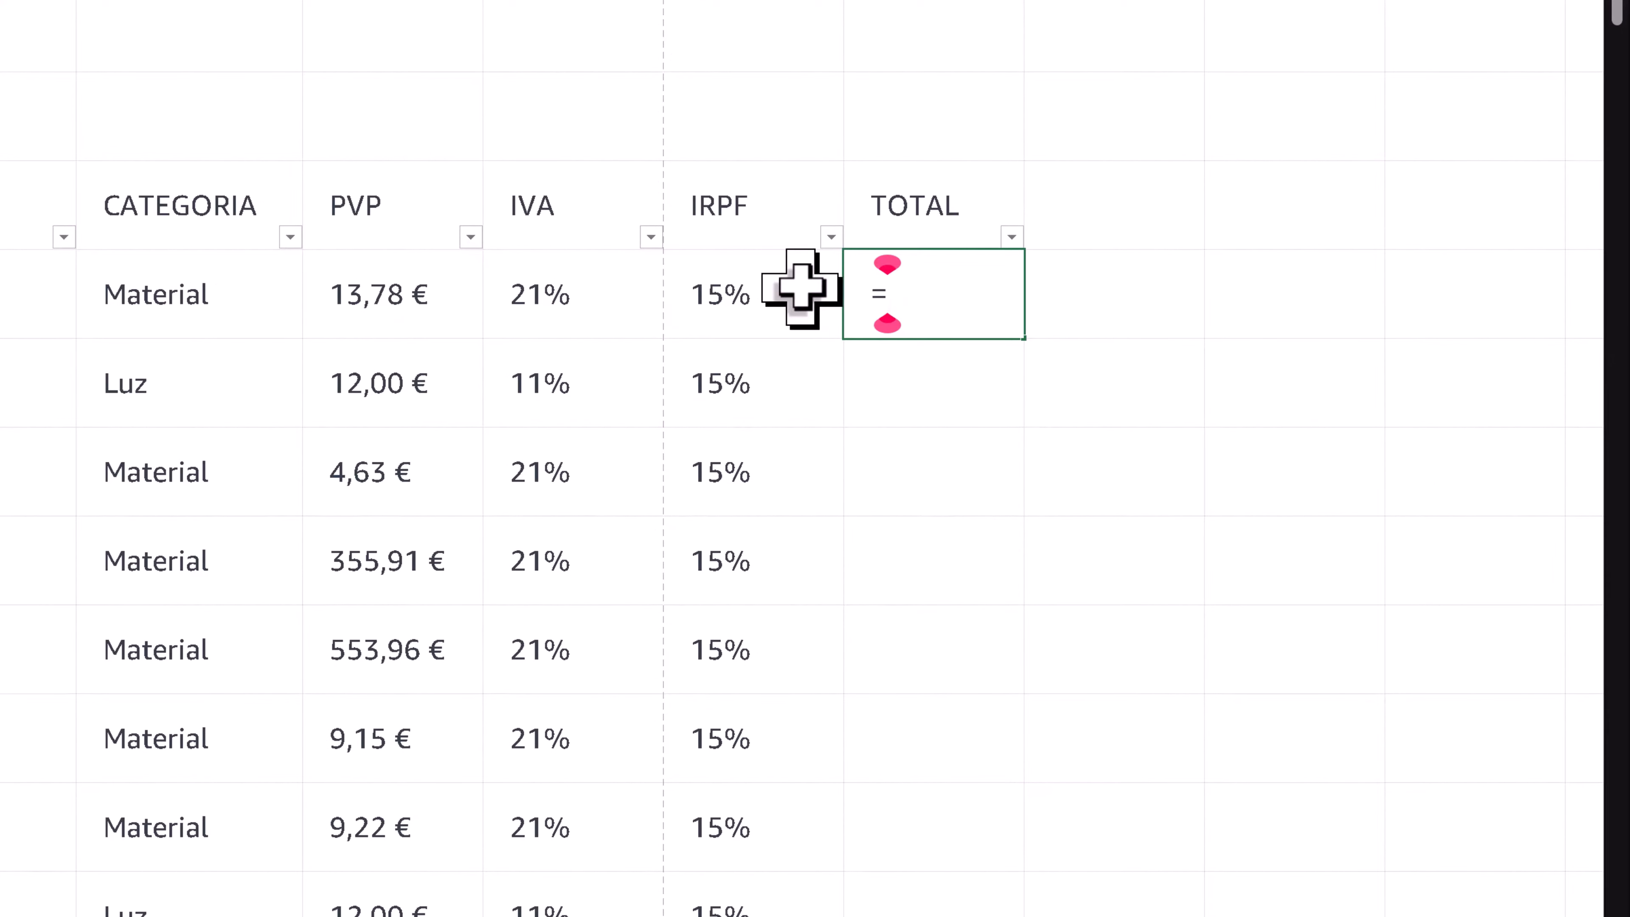
left_click(399, 298)
type("*")
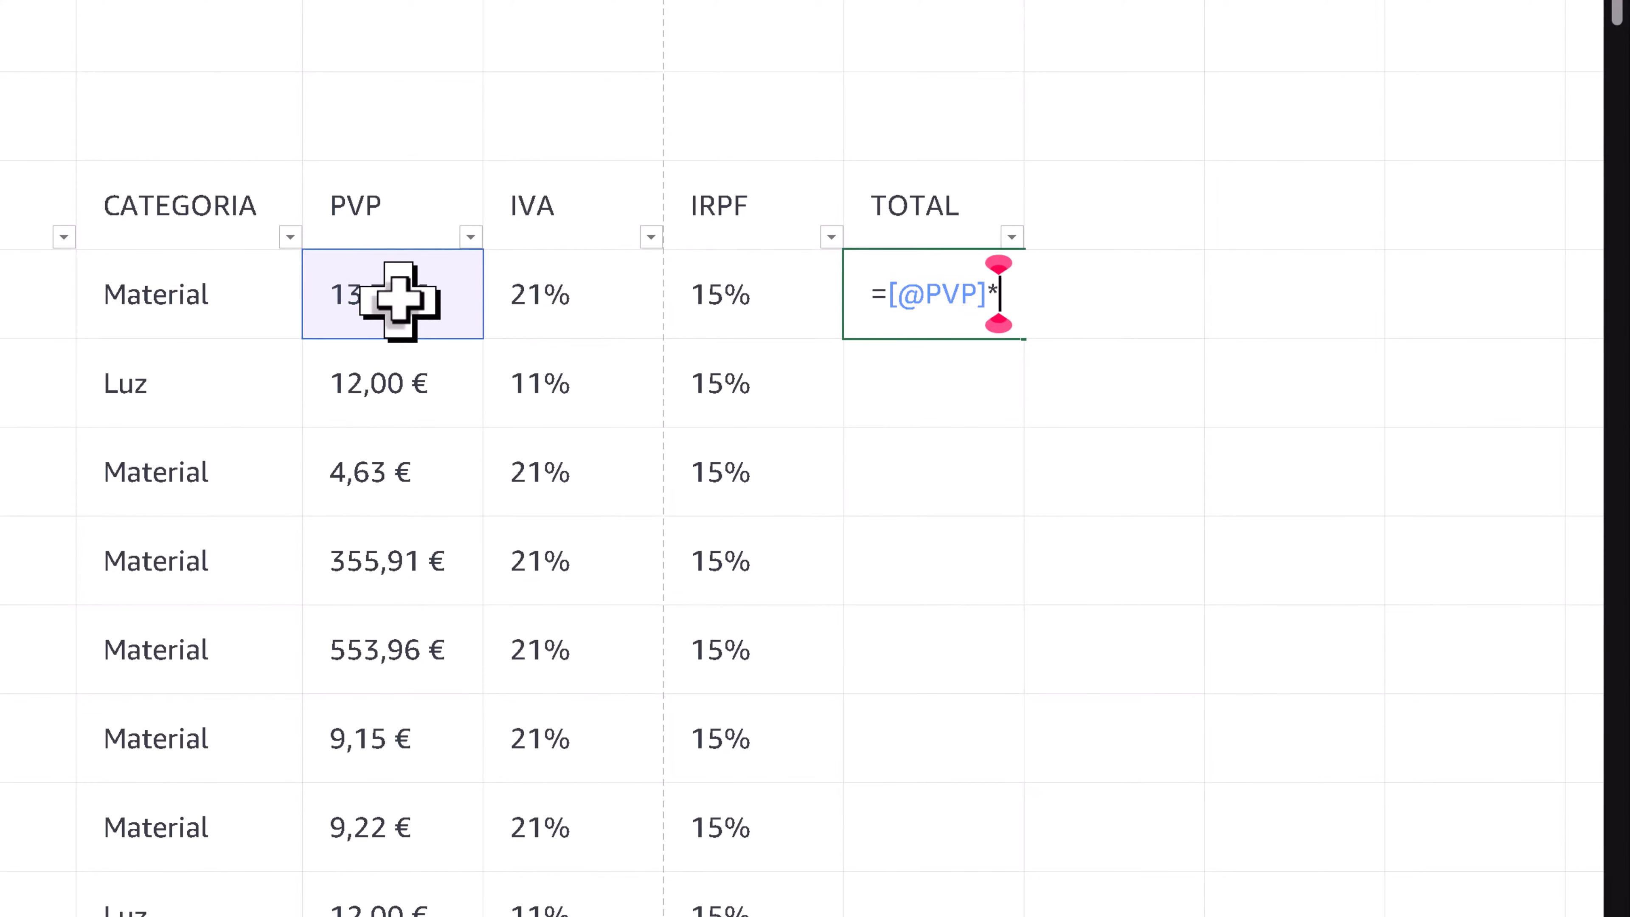
left_click(489, 290)
key("Return")
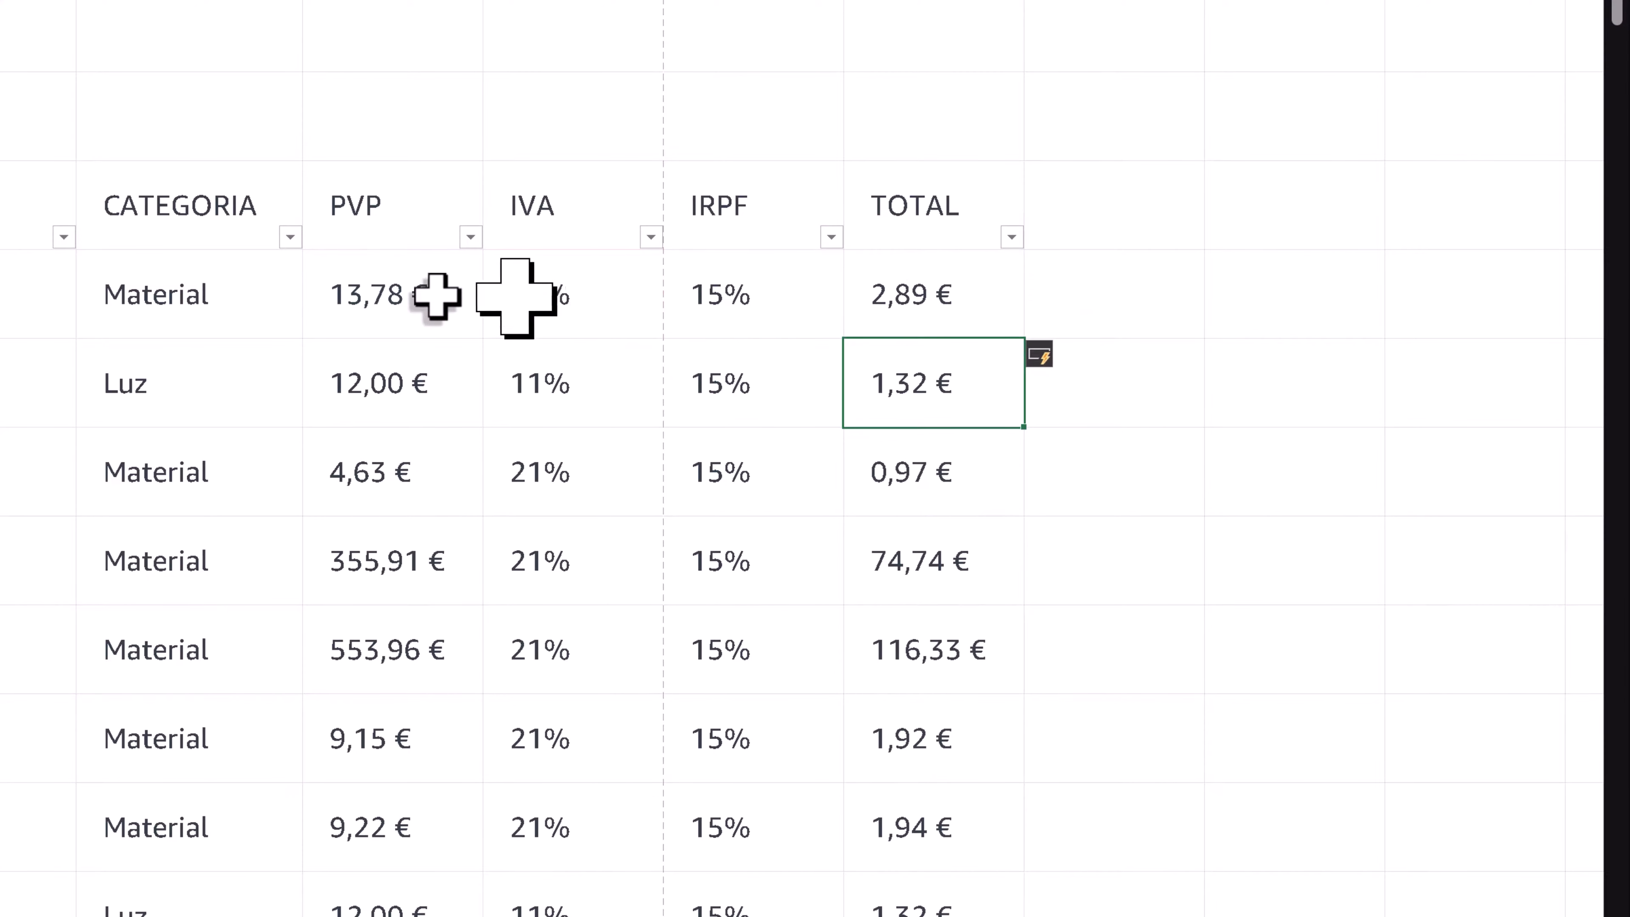
left_click(366, 293)
left_click(962, 299)
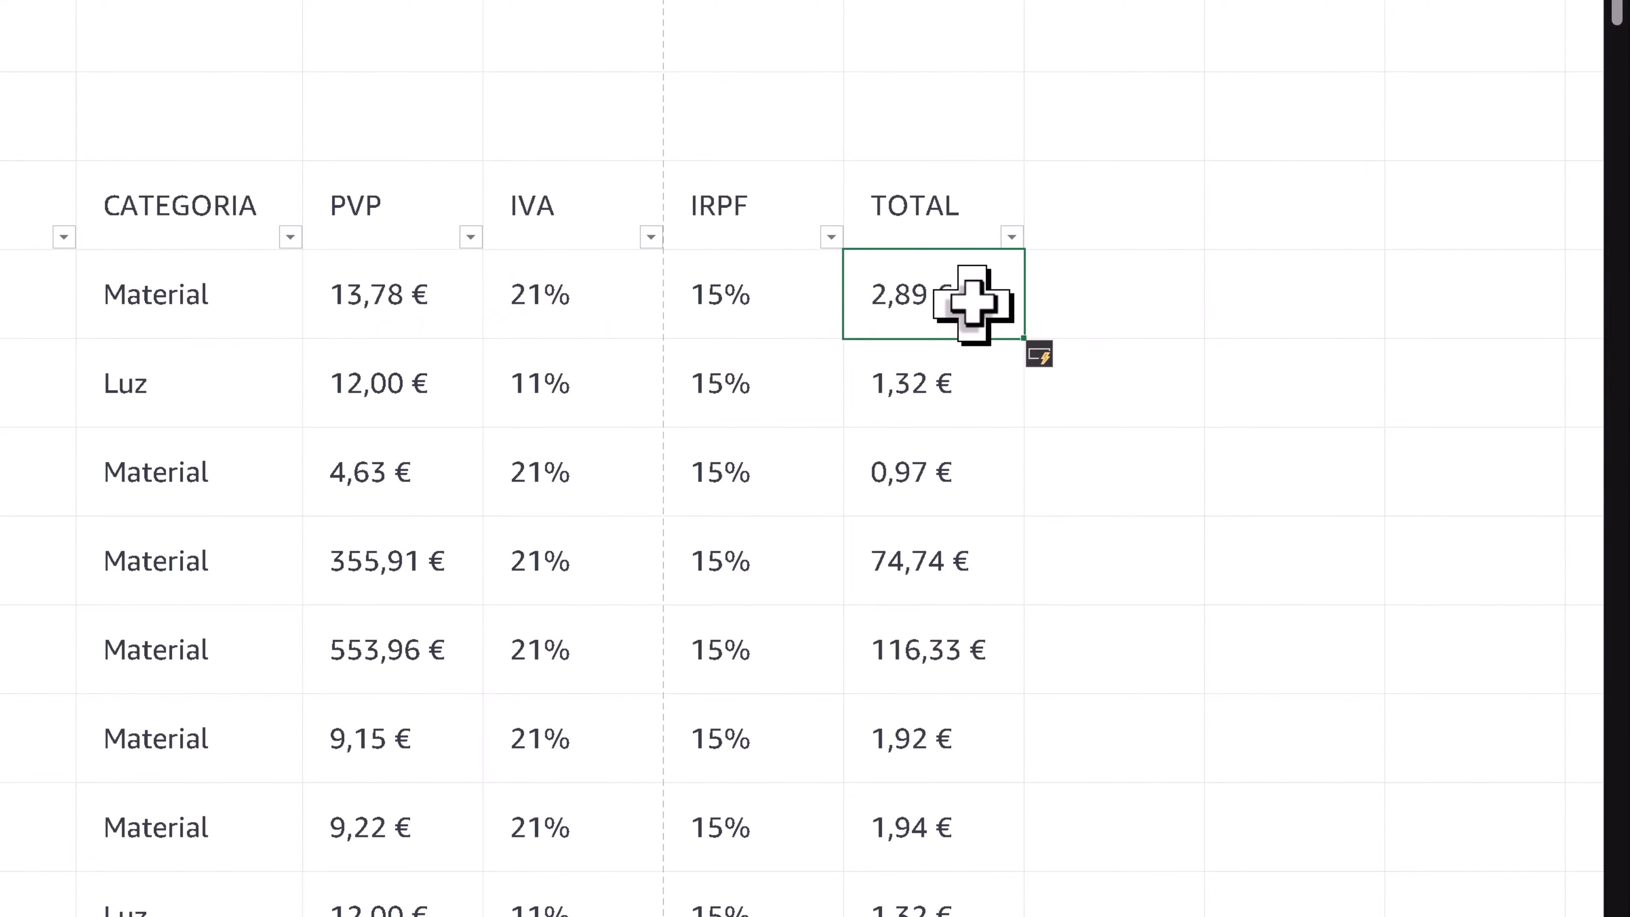
double_click(972, 301)
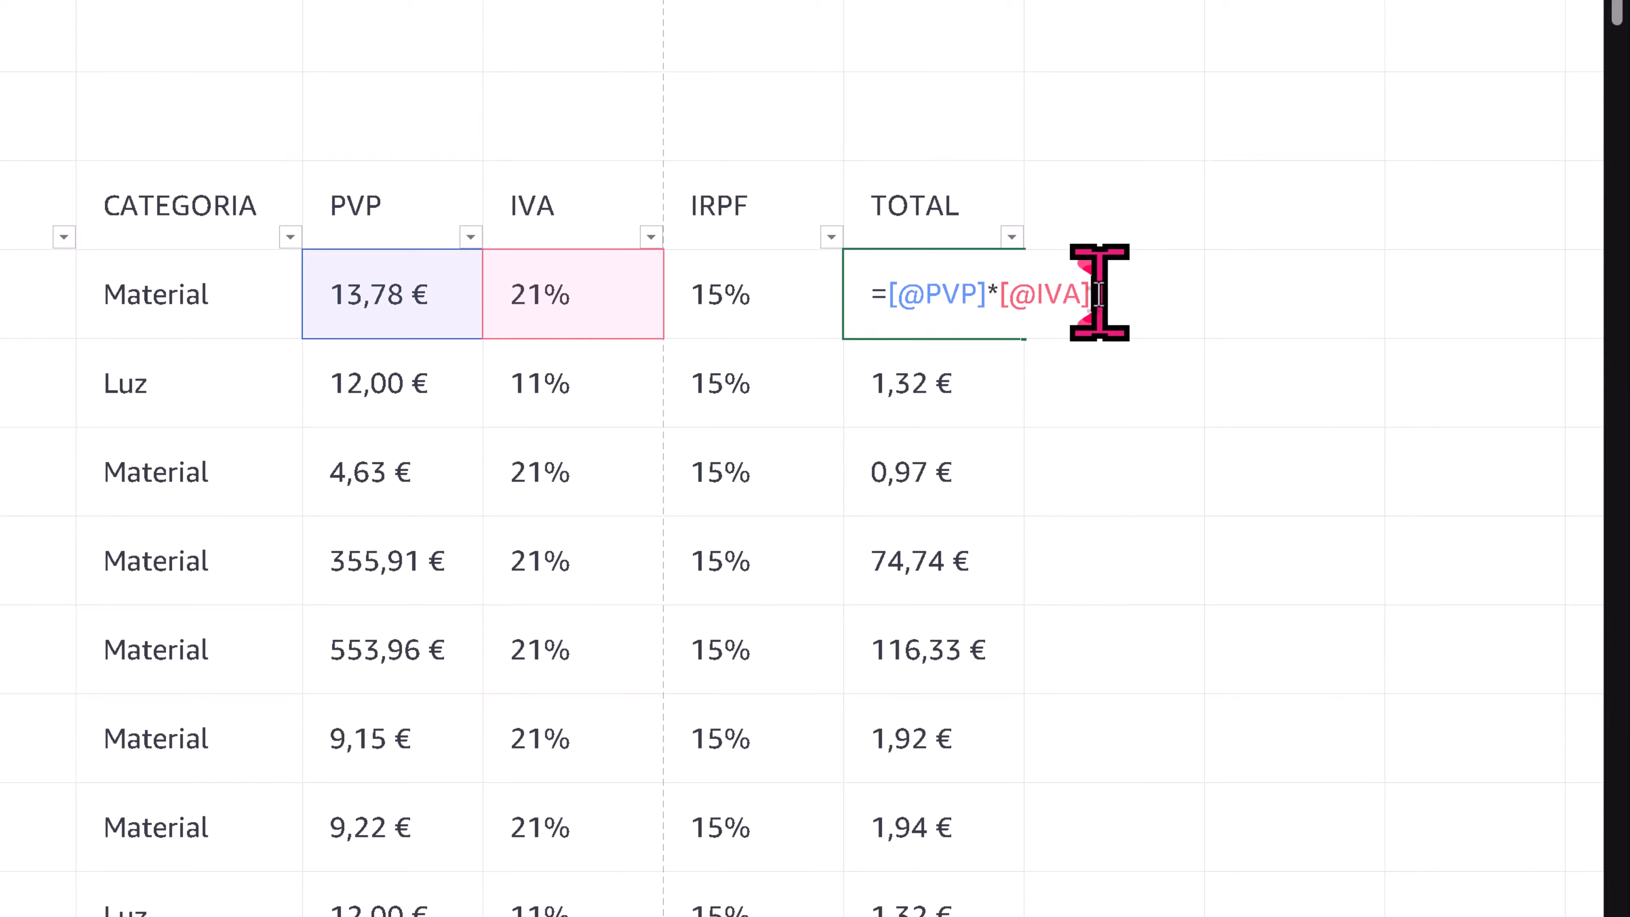
type("+")
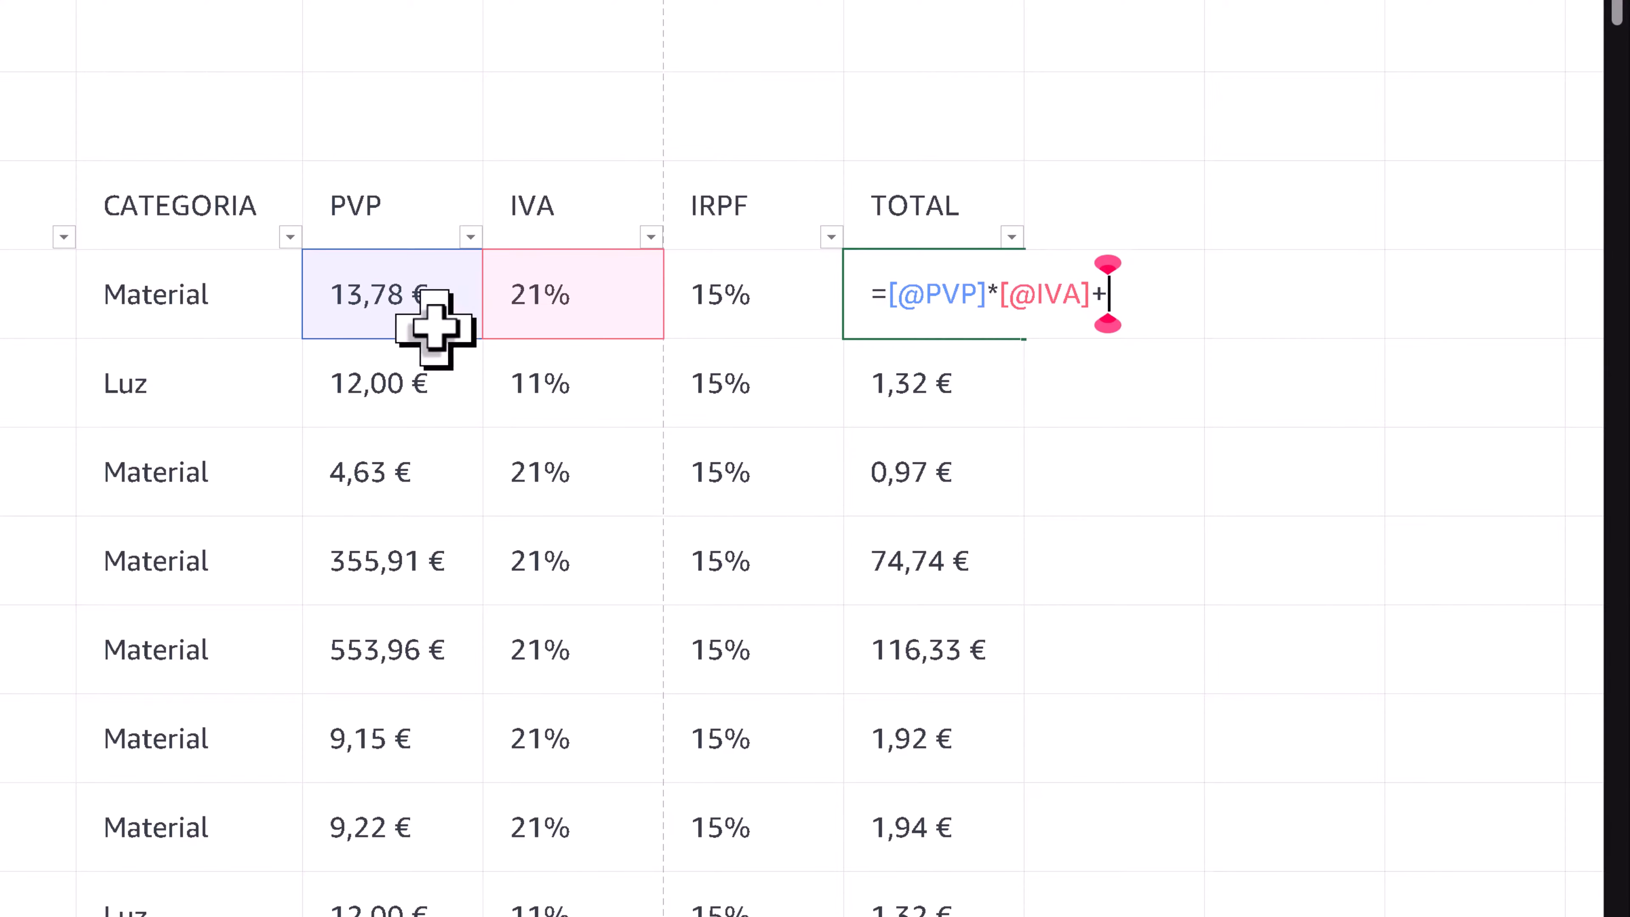
left_click(416, 315)
key("Return")
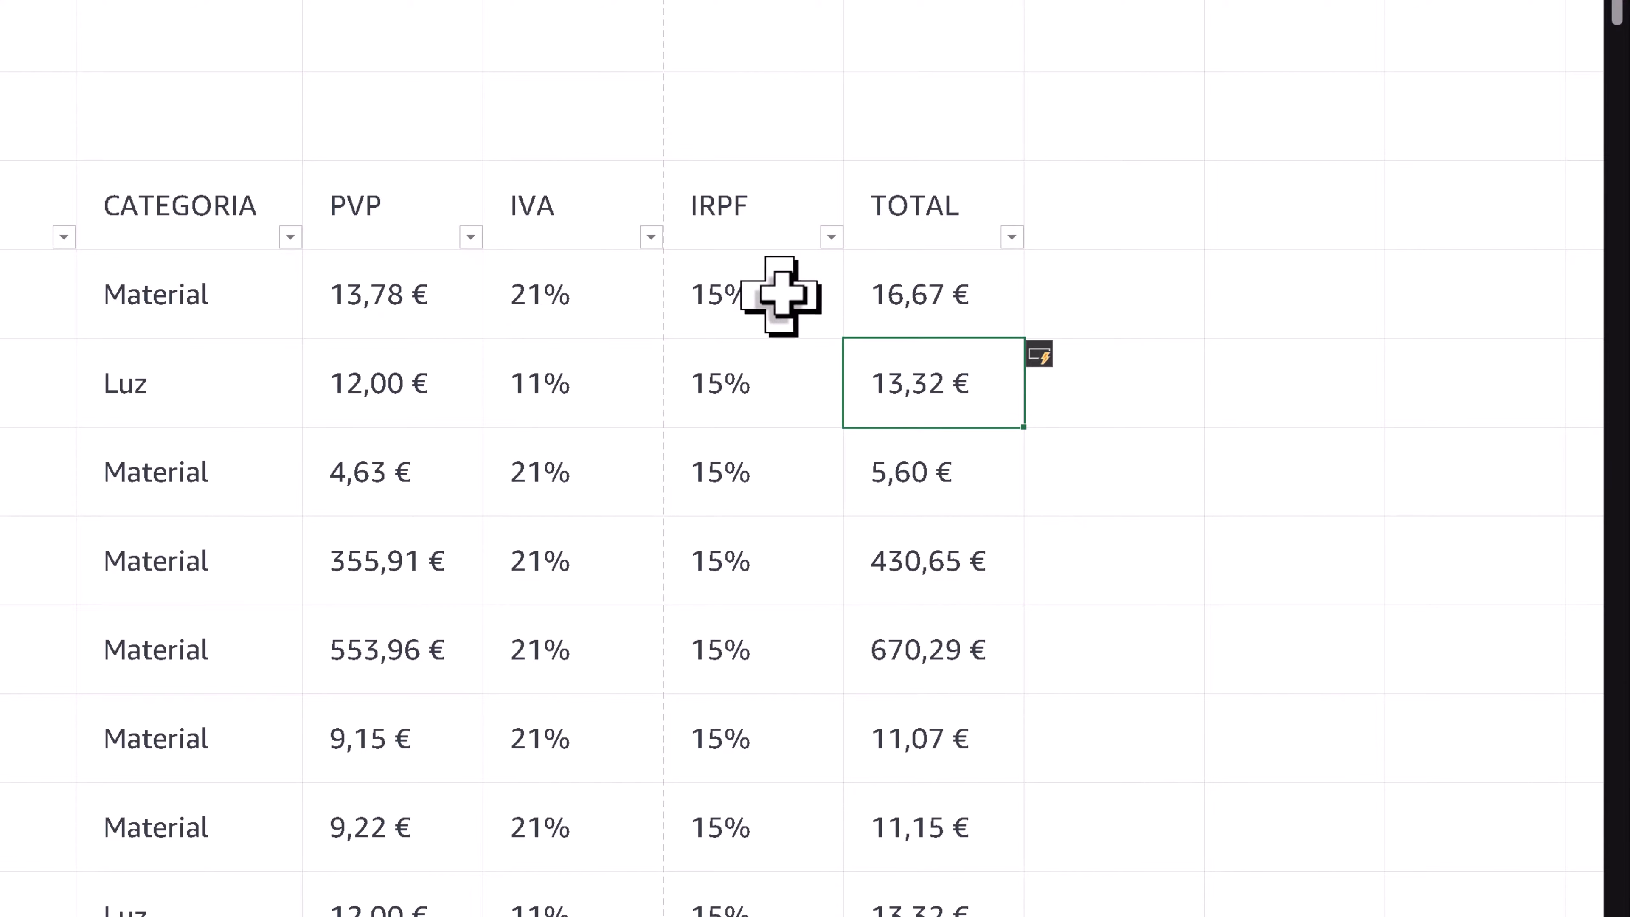
double_click(898, 294)
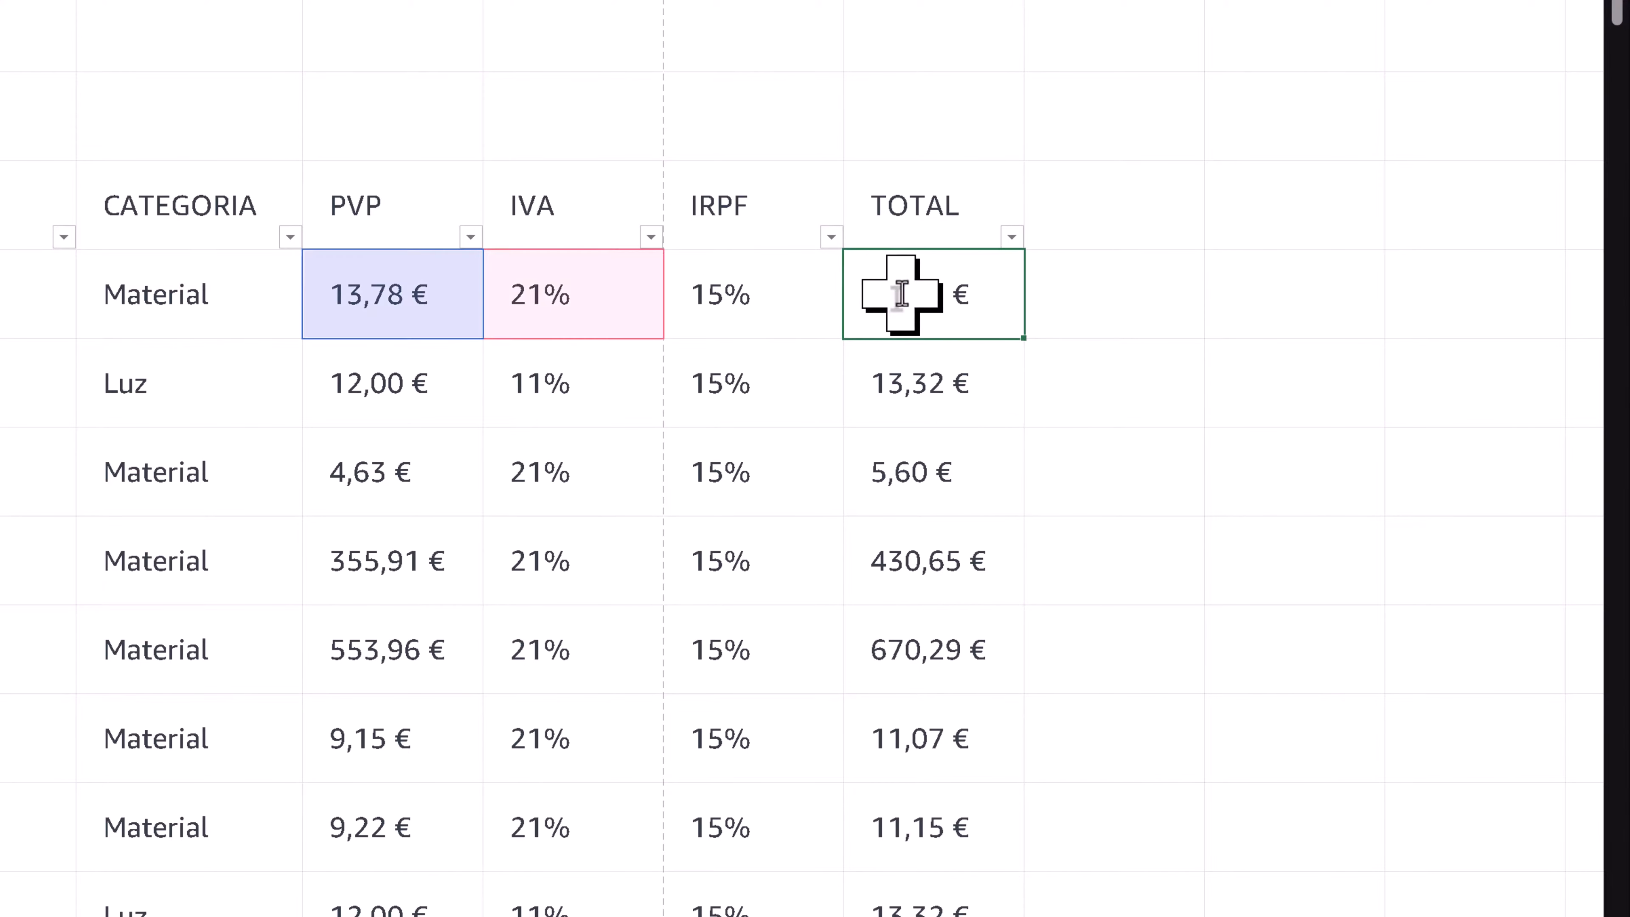
left_click(1223, 299)
type("-")
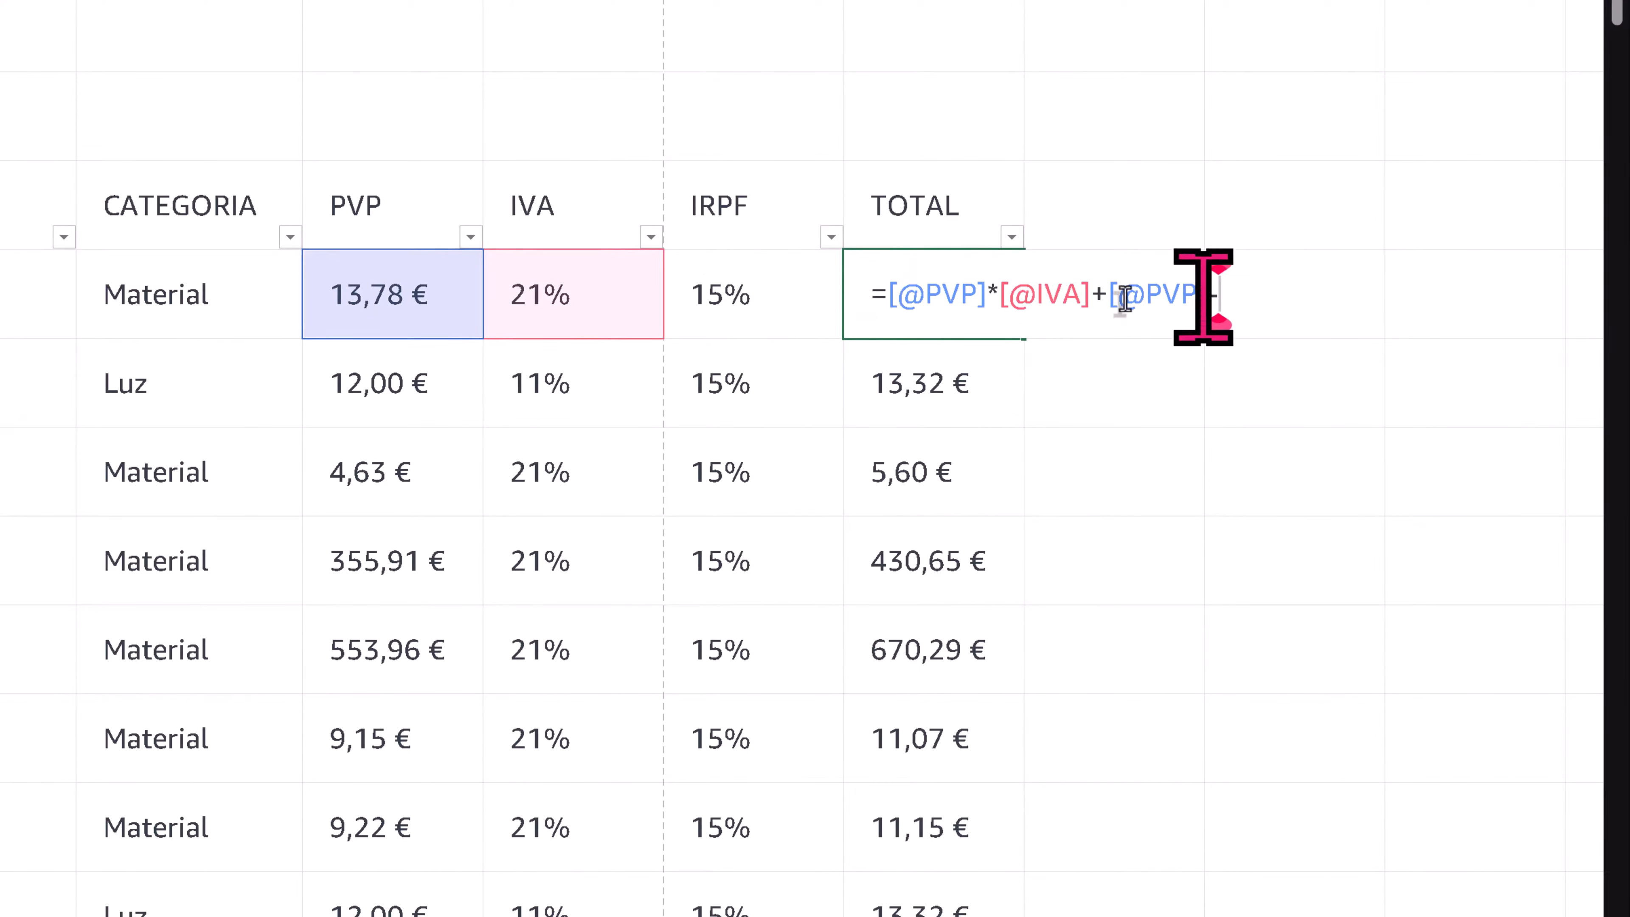
left_click(751, 290)
key("Return")
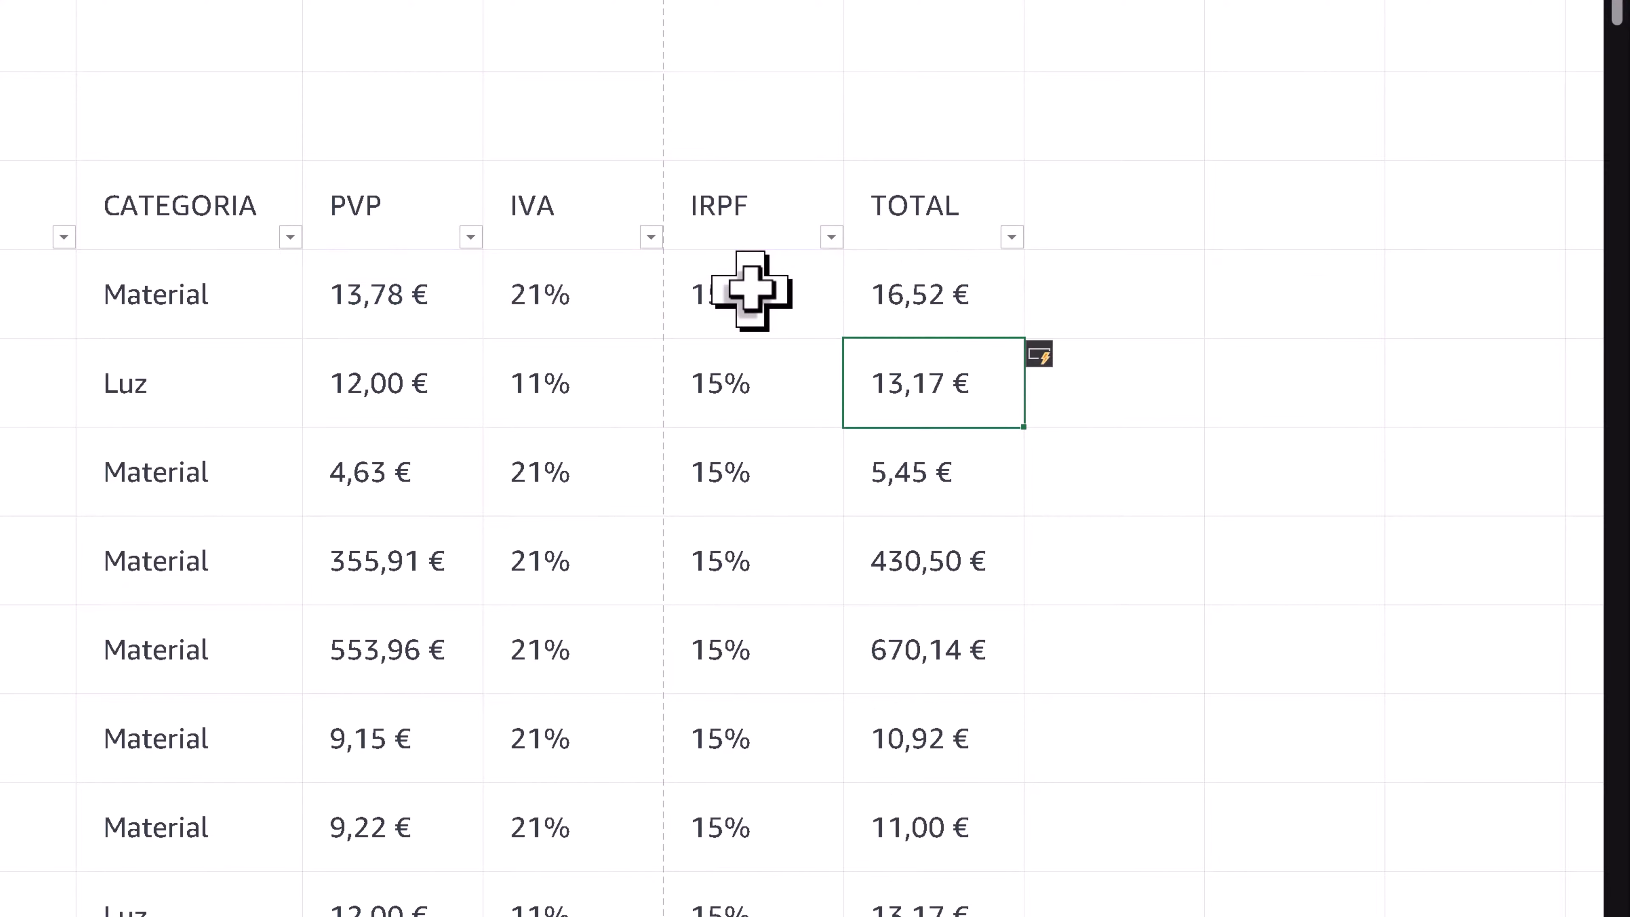
left_click(988, 297)
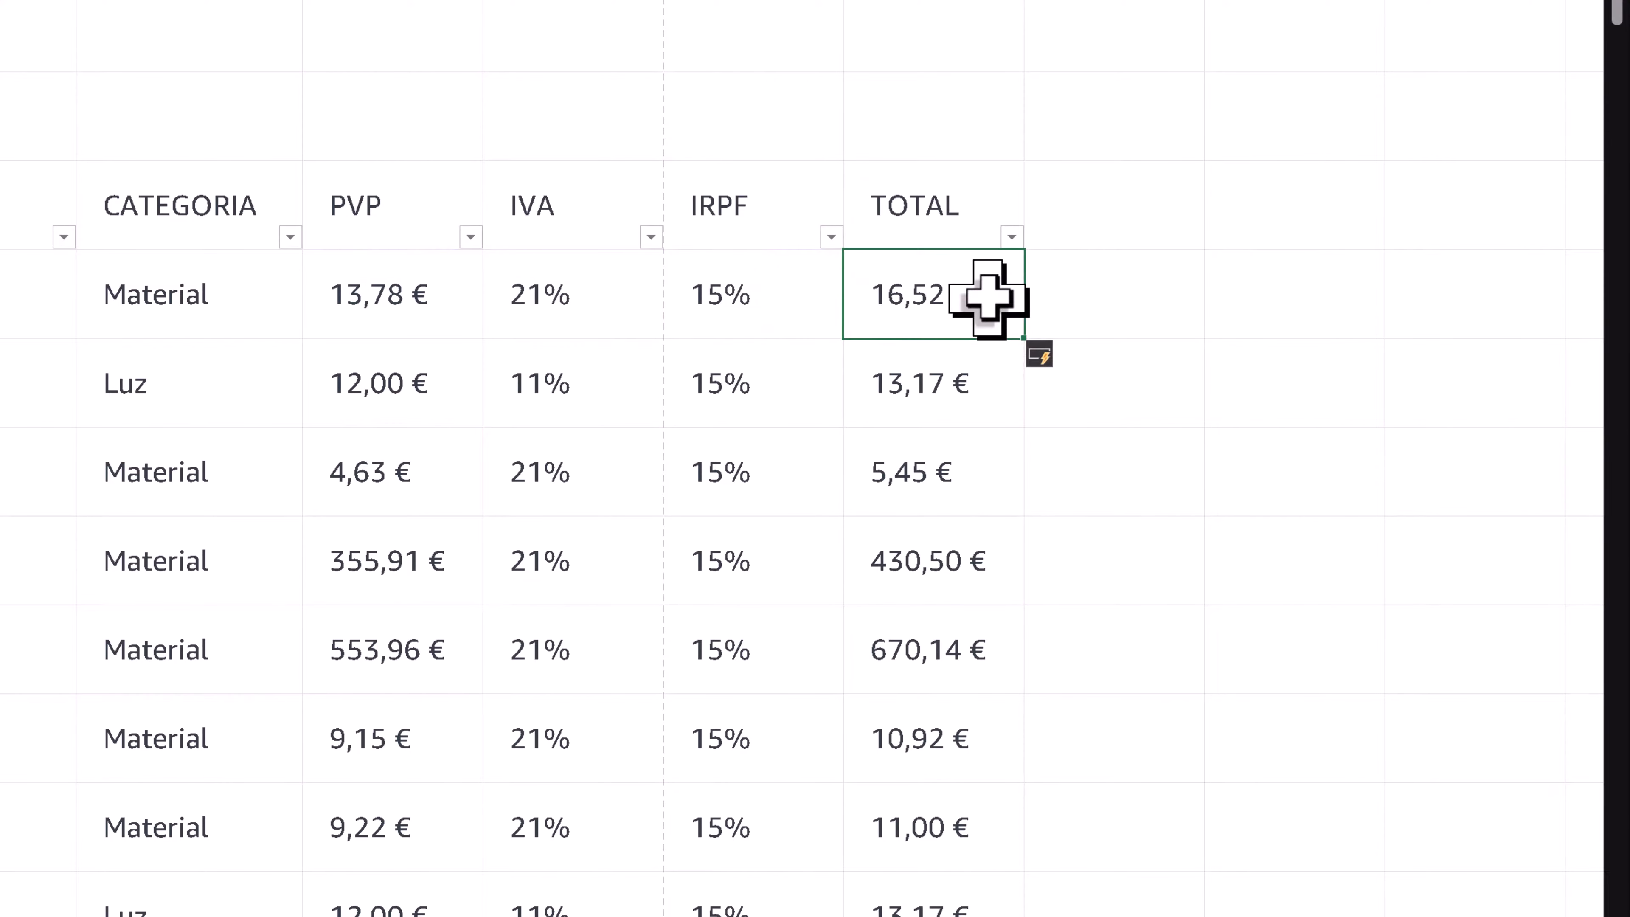
double_click(987, 296)
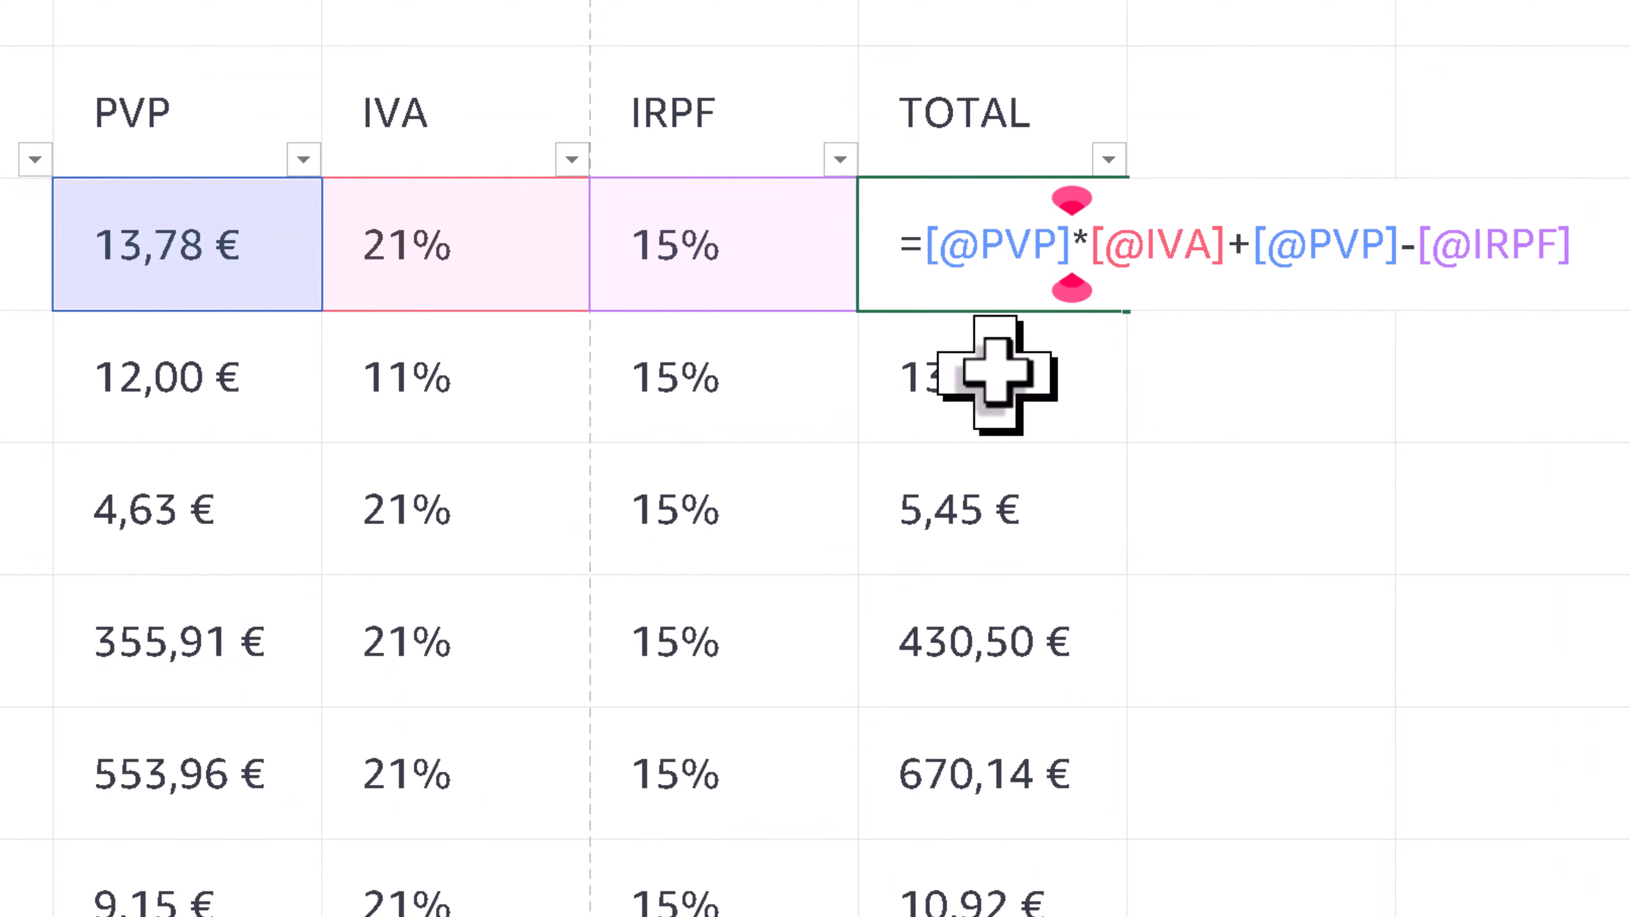
key("Return")
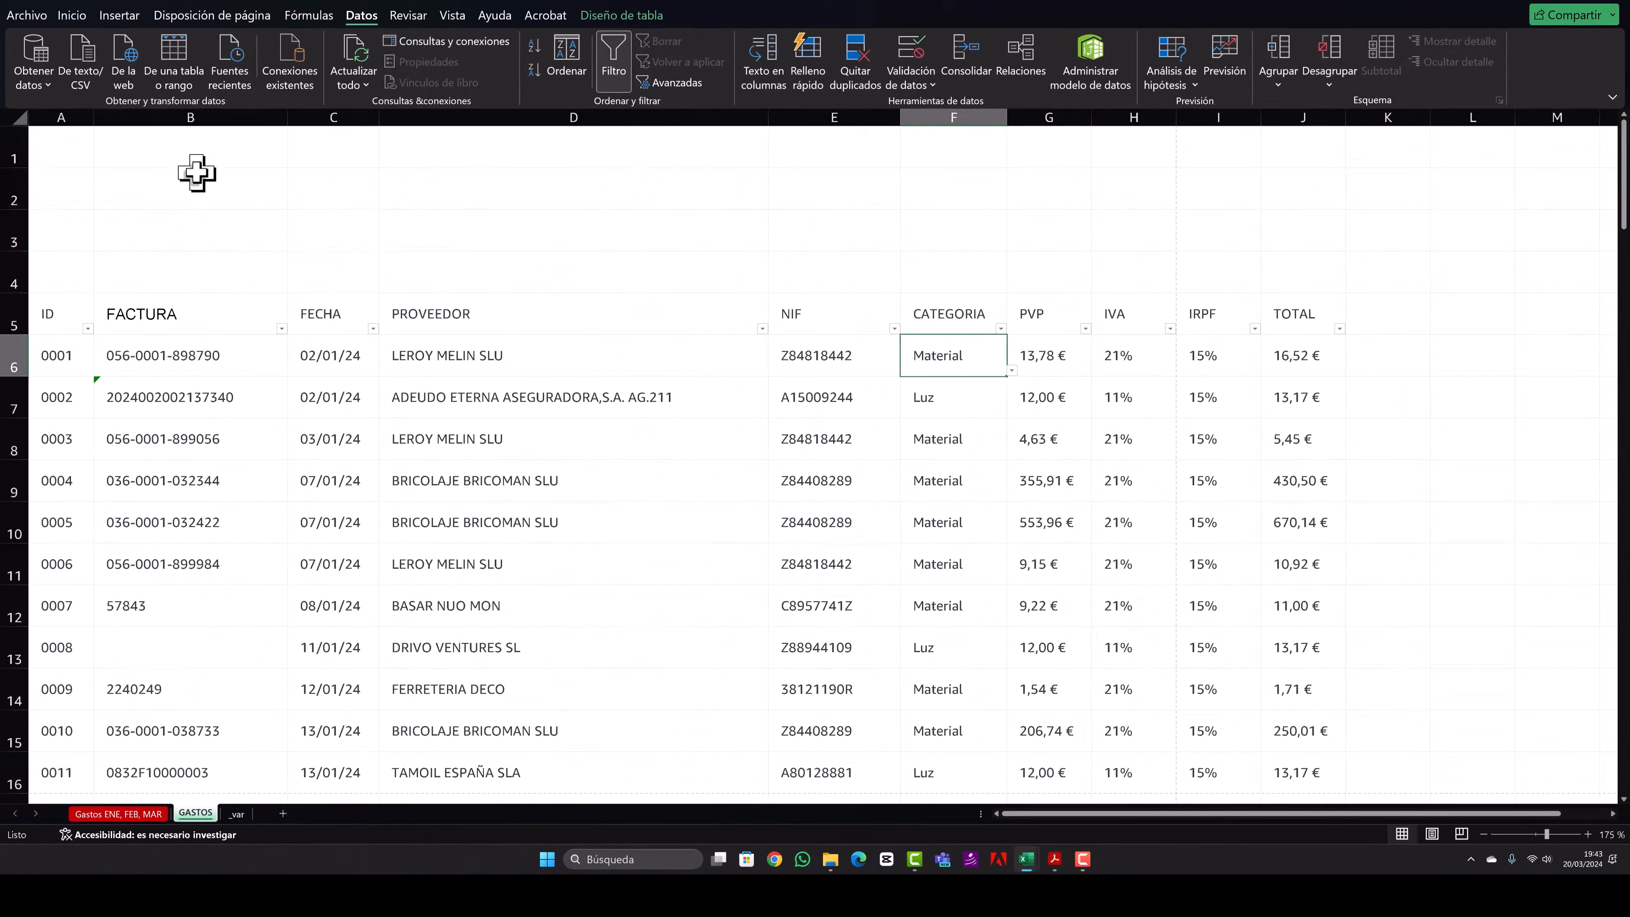
- Enter the headings Categoria, Nº, Valor and Resto in cells B1 to E1 above the expense table
left_click(197, 172)
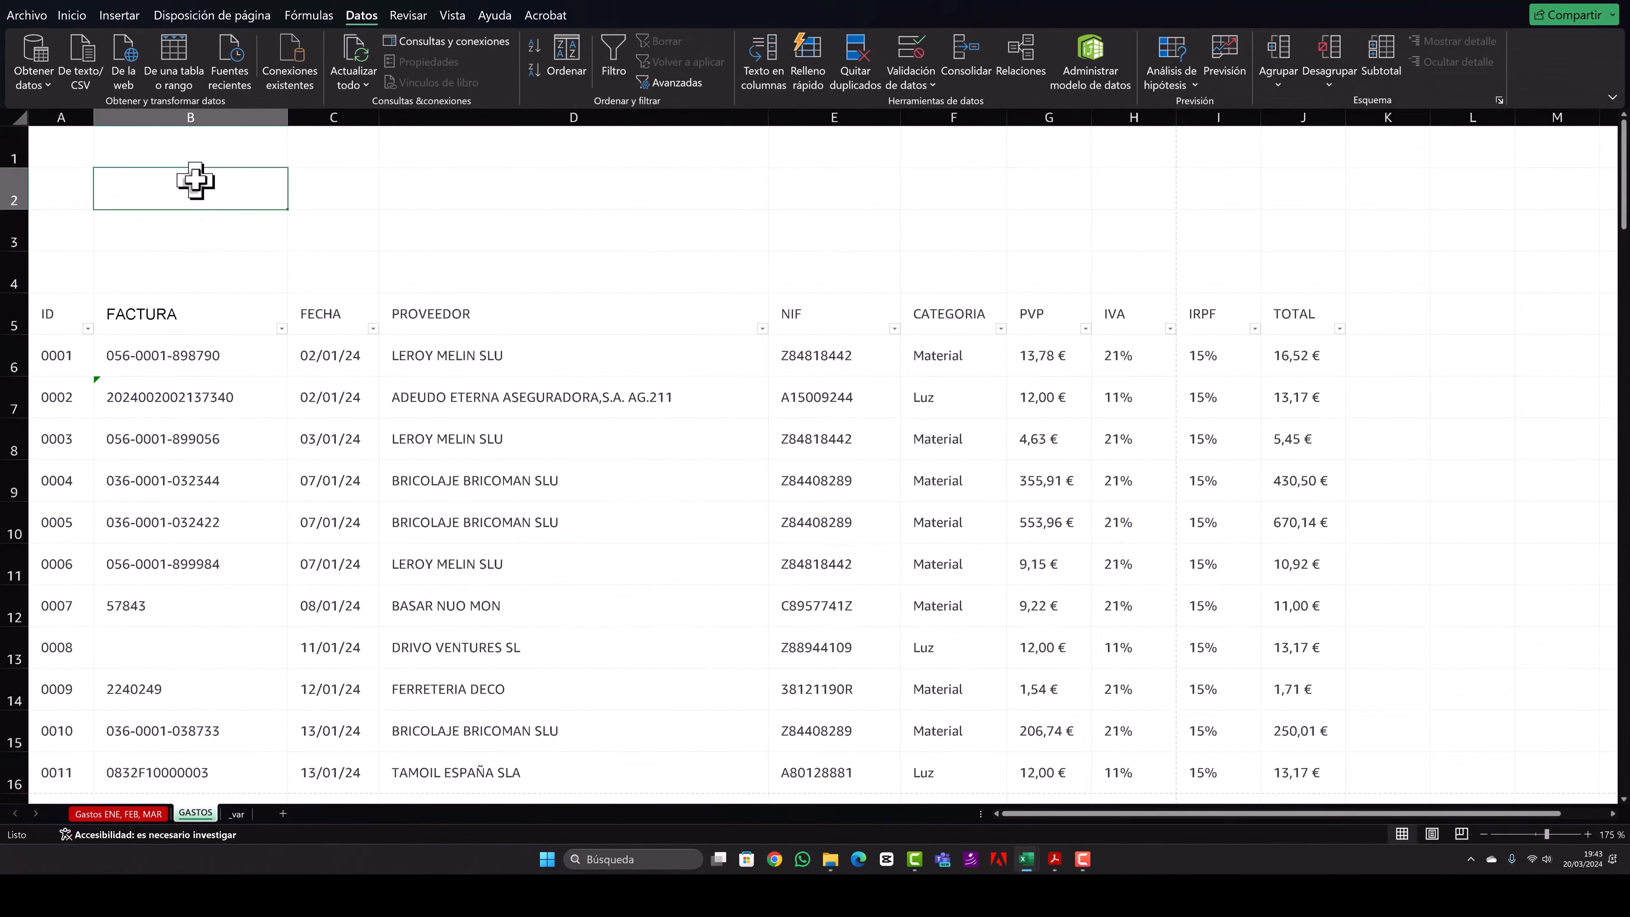
left_click(196, 141)
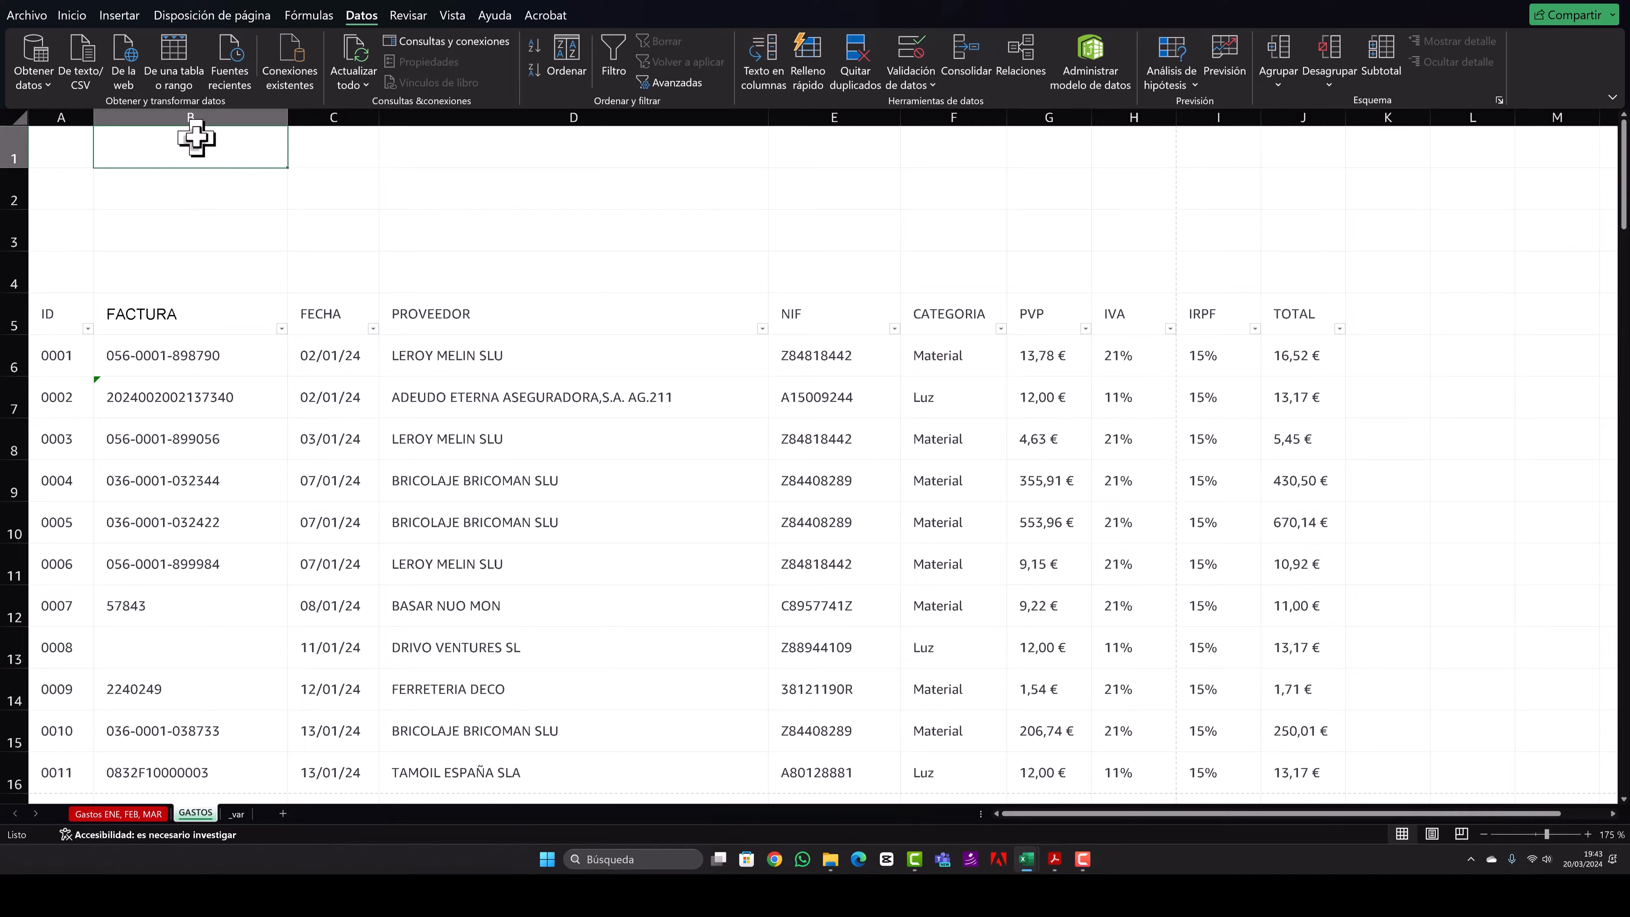
type("Categoria")
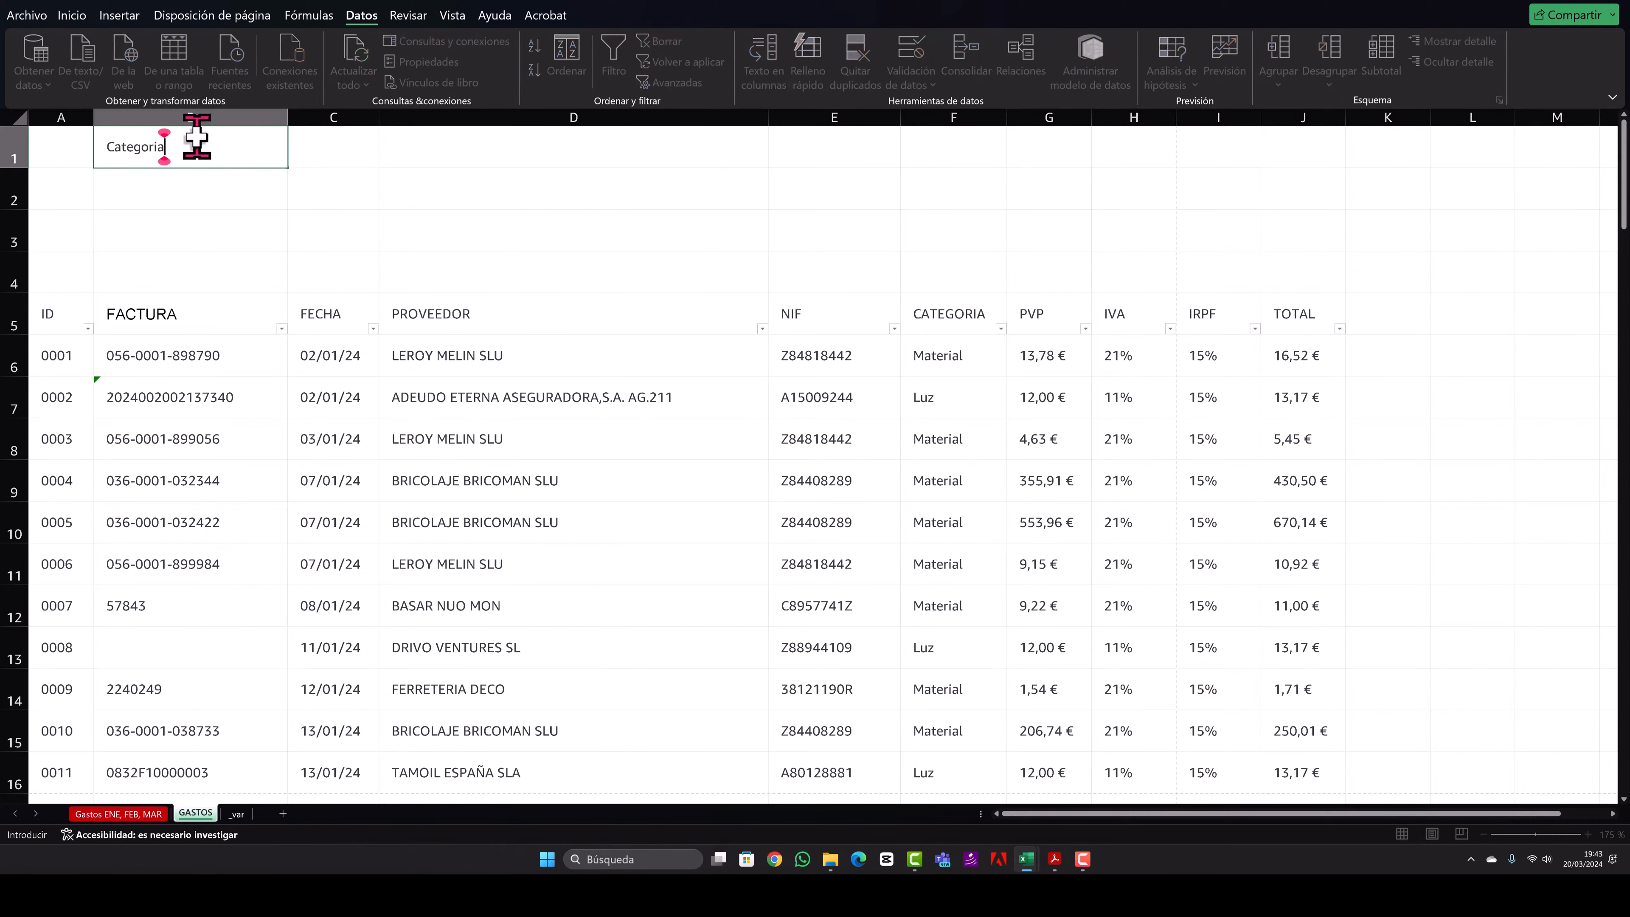
key("Tab")
type("Nº")
key("Tab")
type("Valor")
key("Tab")
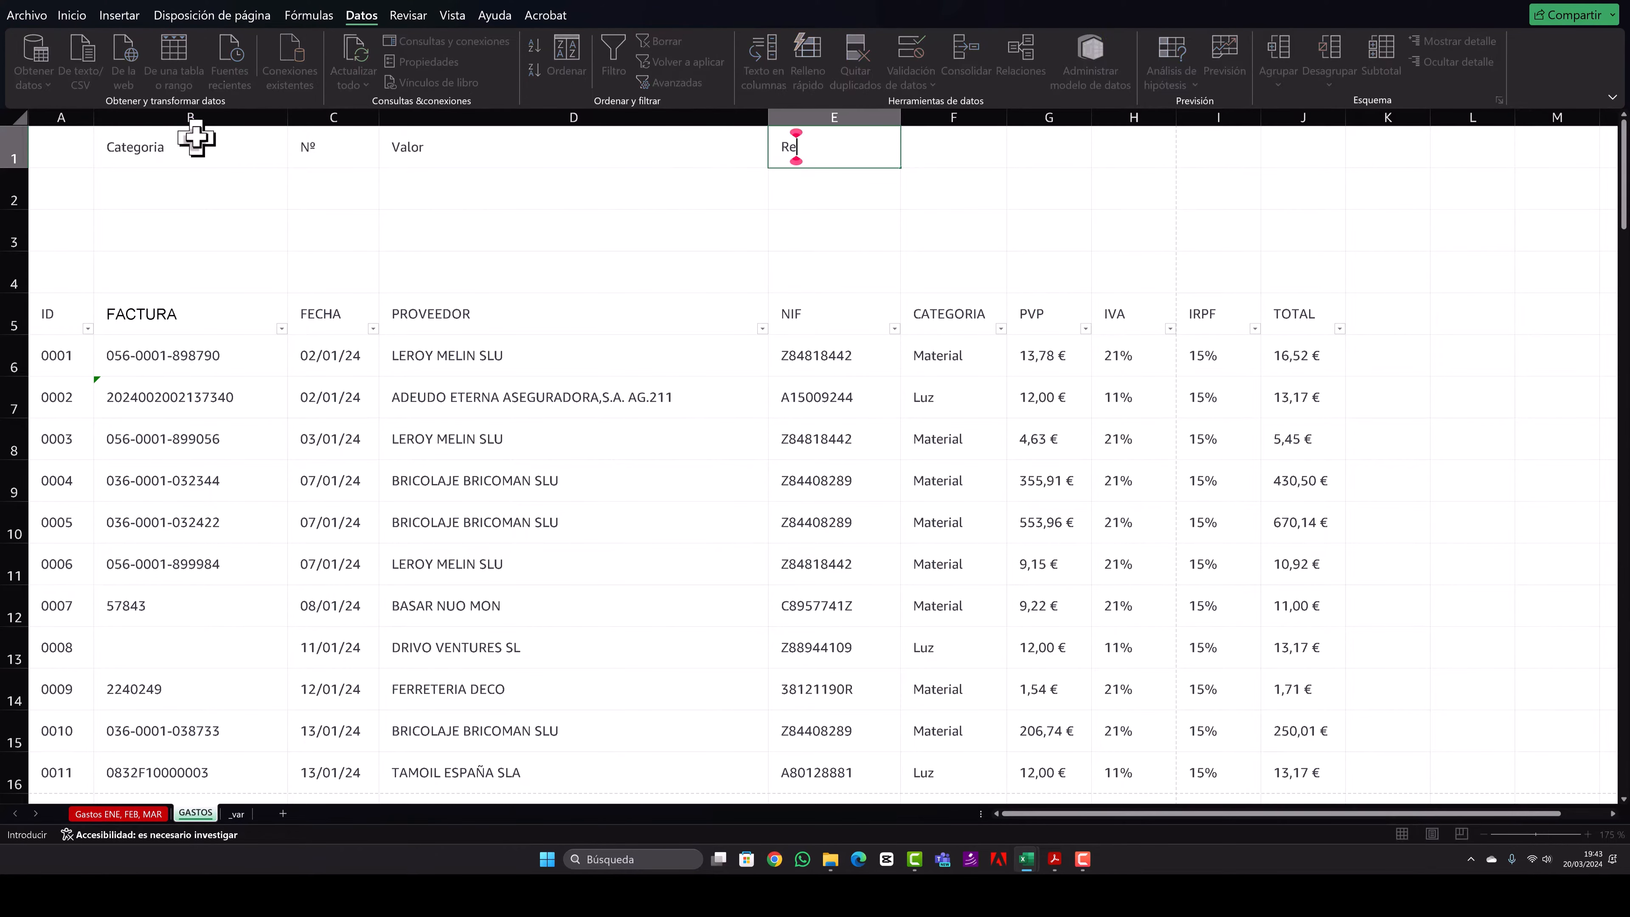
type("Resto")
key("Return")
- Copy the first CATEGORIA cell of the table, with its dropdown list, into B2 and choose Luz there
left_click(993, 363)
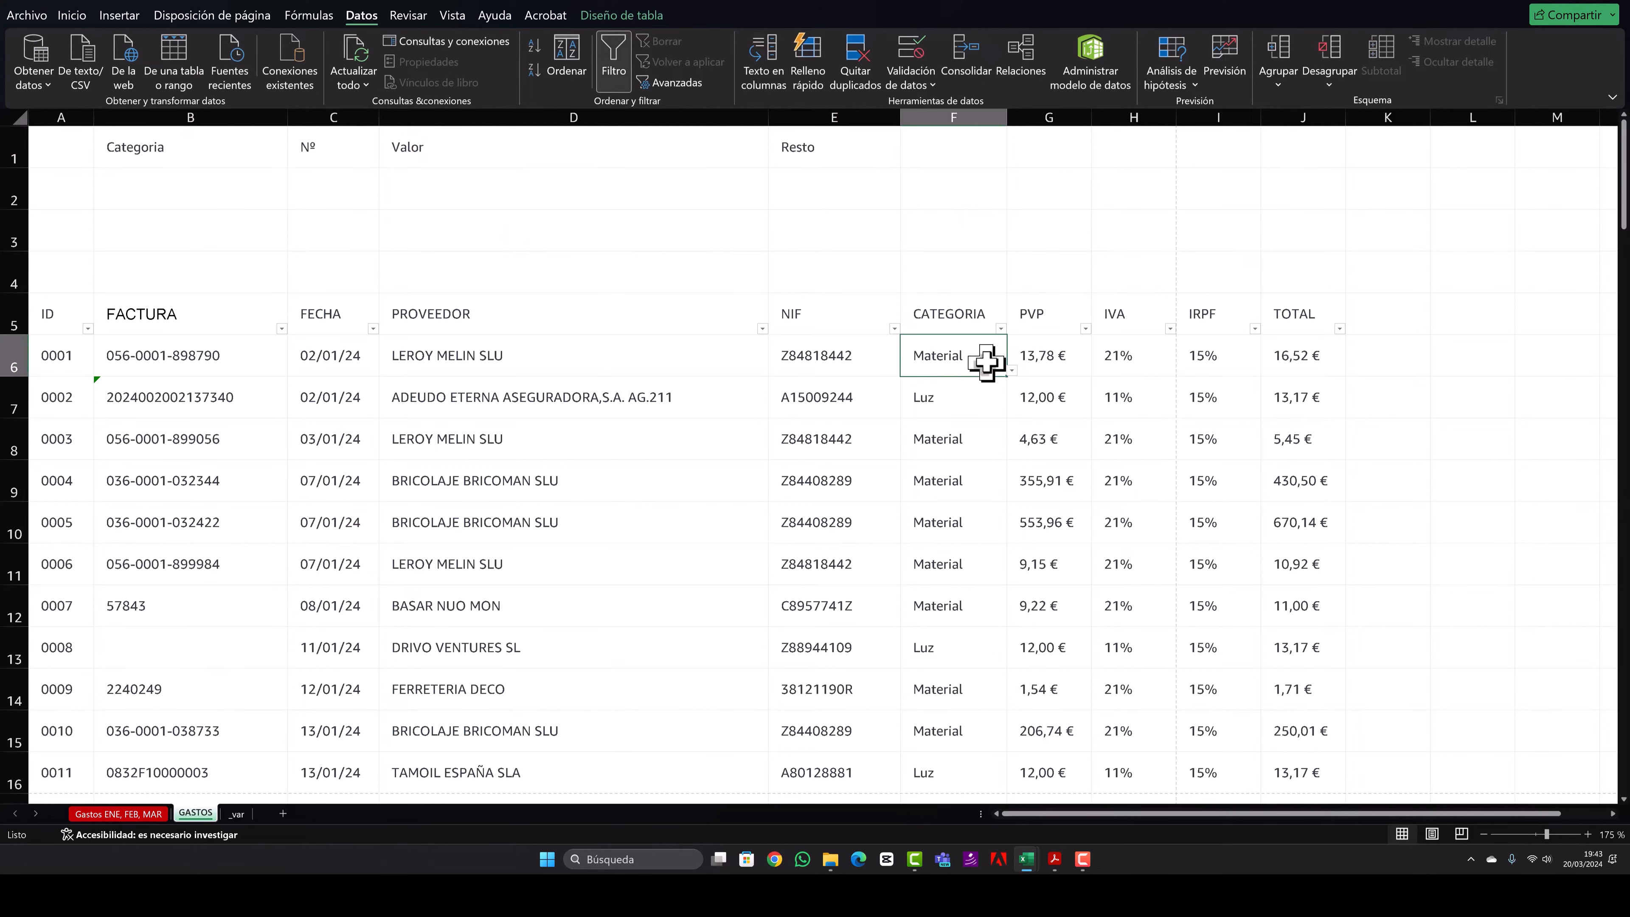
key("ctrl+c")
left_click(214, 201)
key("ctrl+v")
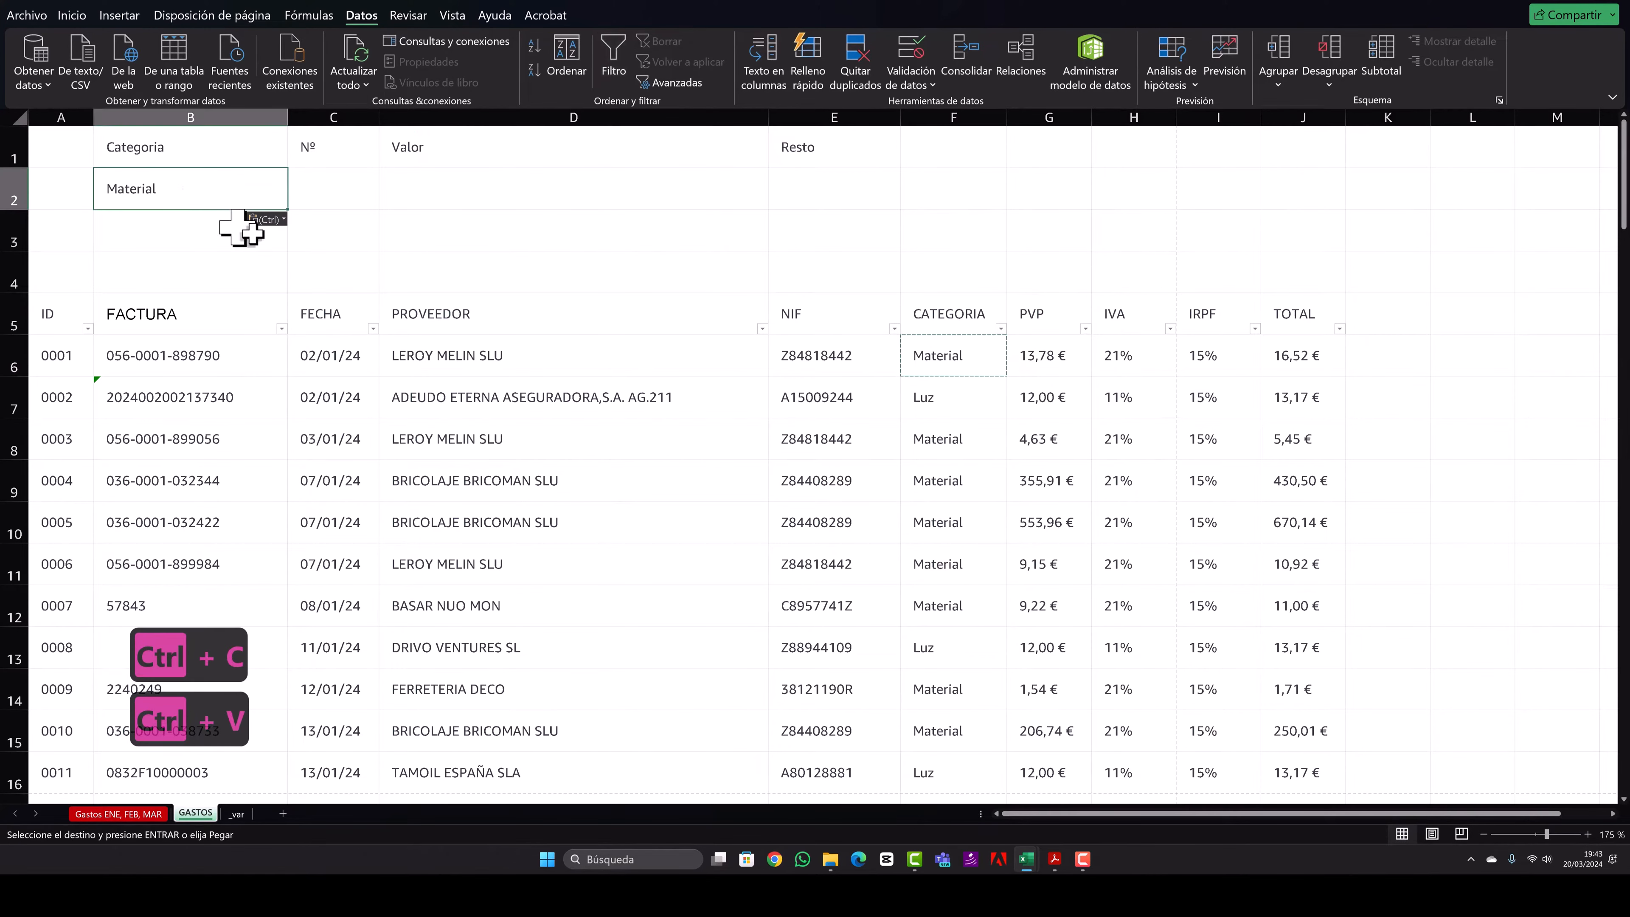
left_click(292, 203)
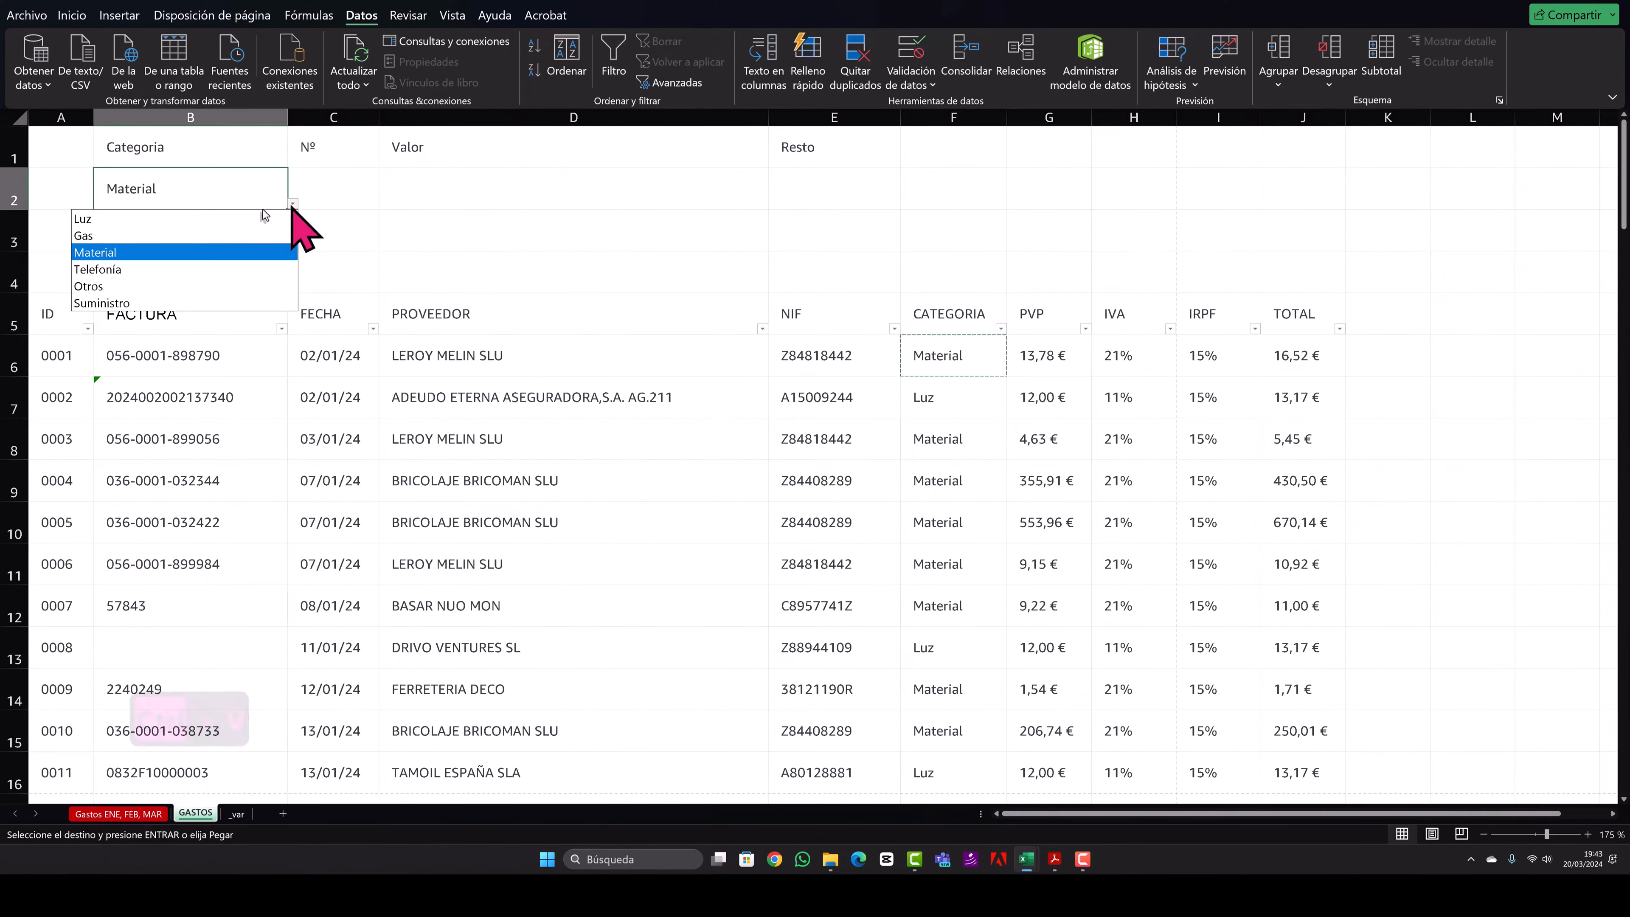
left_click(211, 218)
left_click(410, 199)
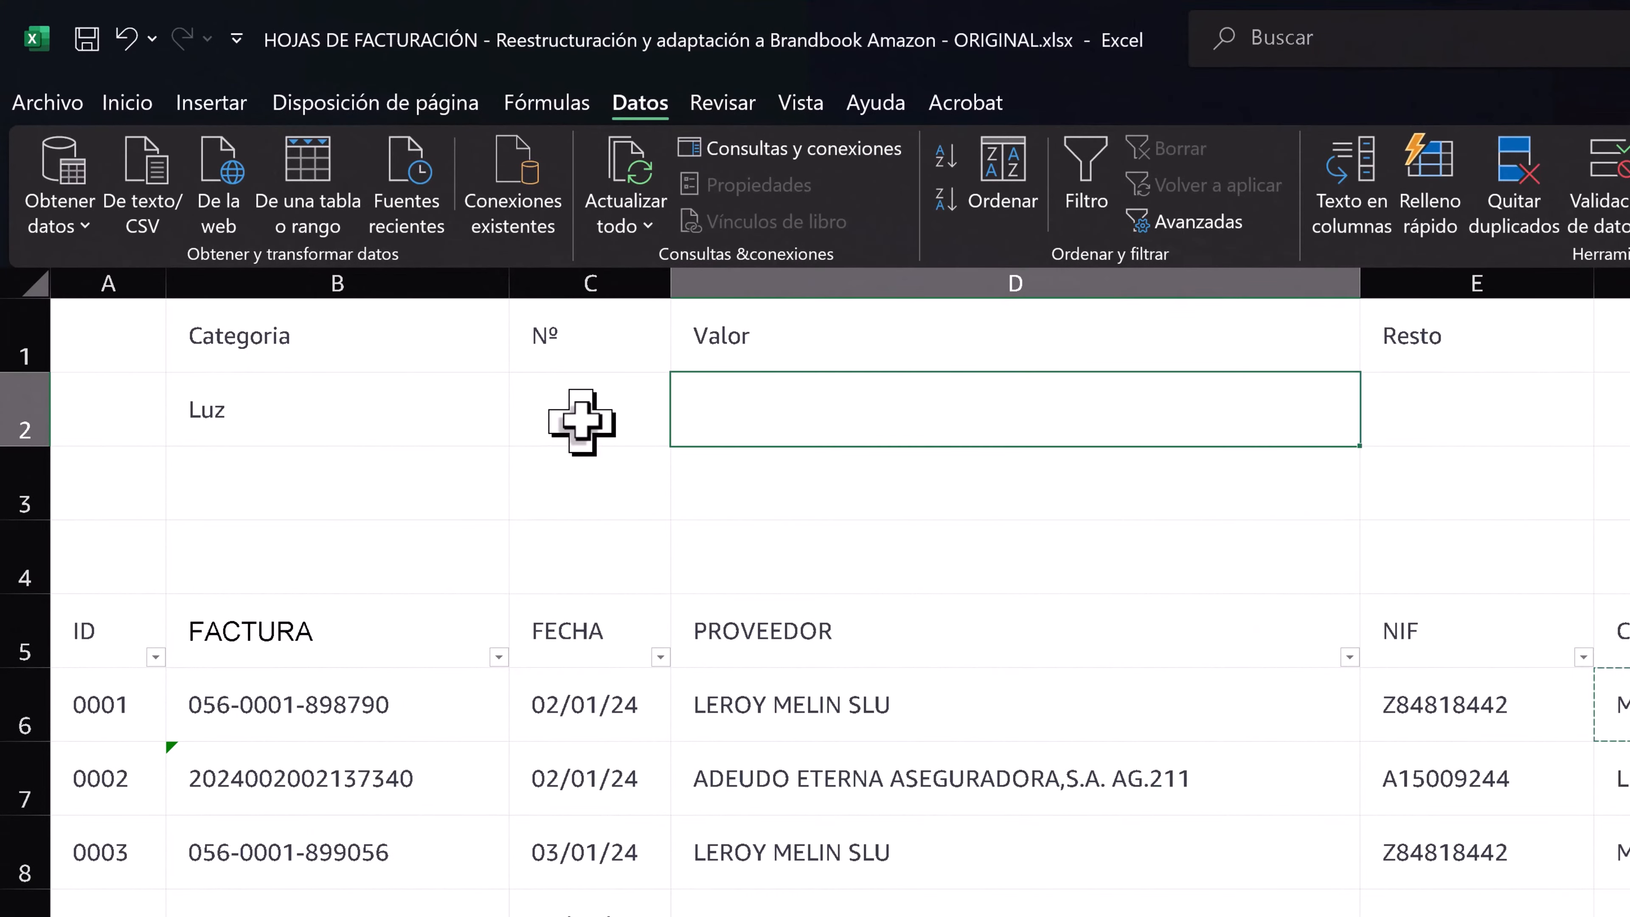
left_click(302, 421)
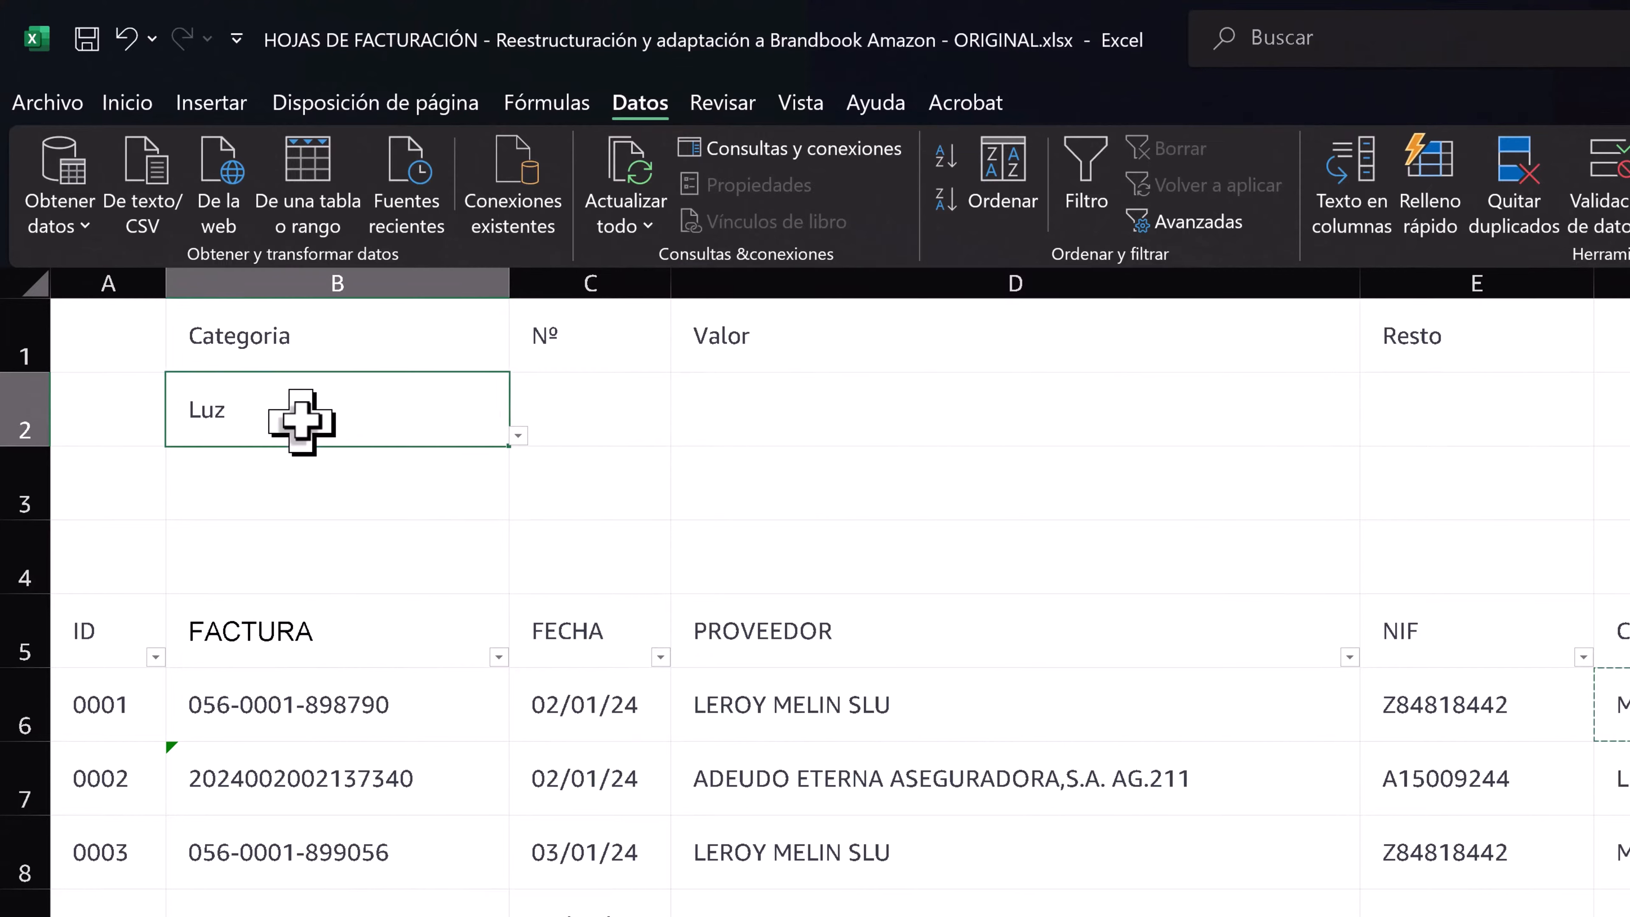
- Enter =CONTAR.SI(GASTOS[CATEGORIA];B2) in C2 under Nº to count the expenses of the chosen category
left_click(593, 411)
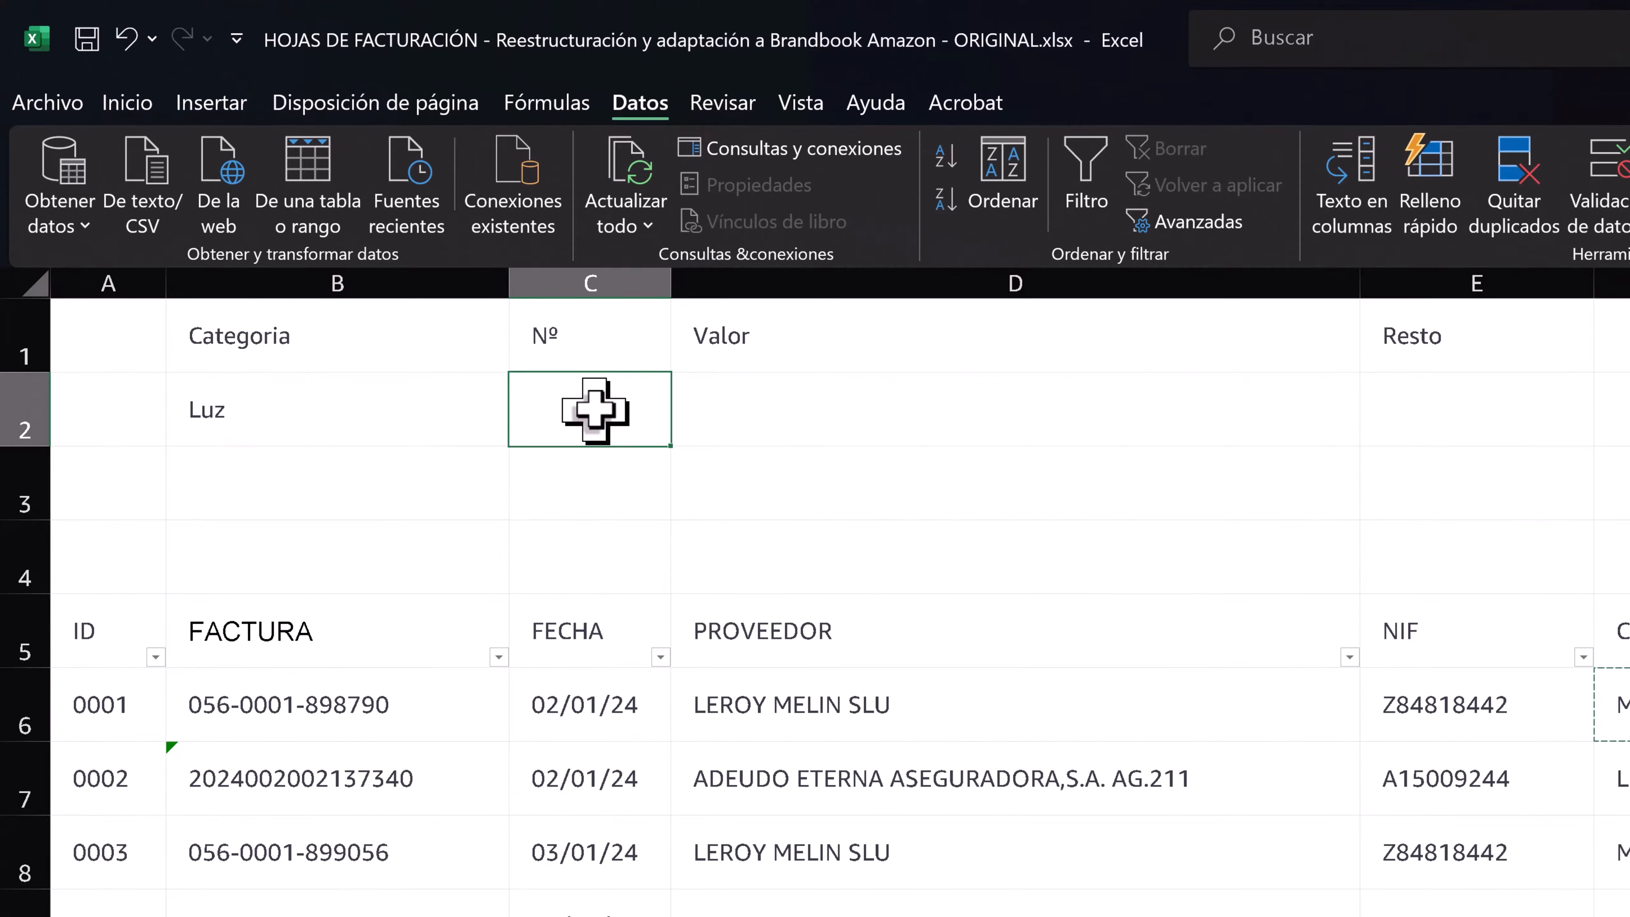
type("=")
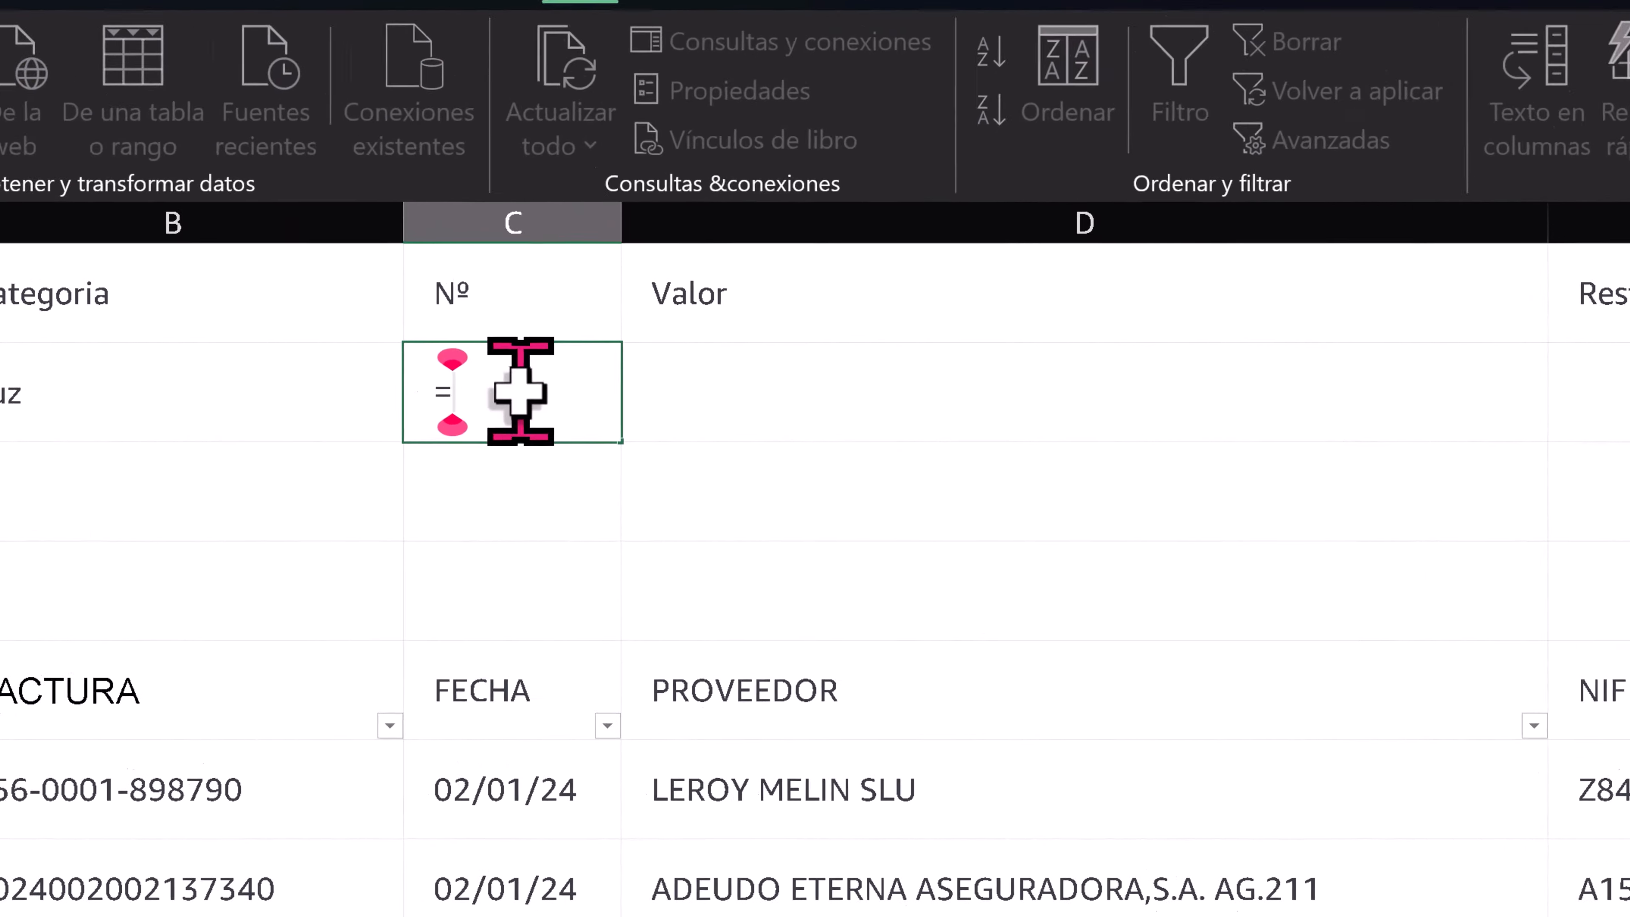
type("con")
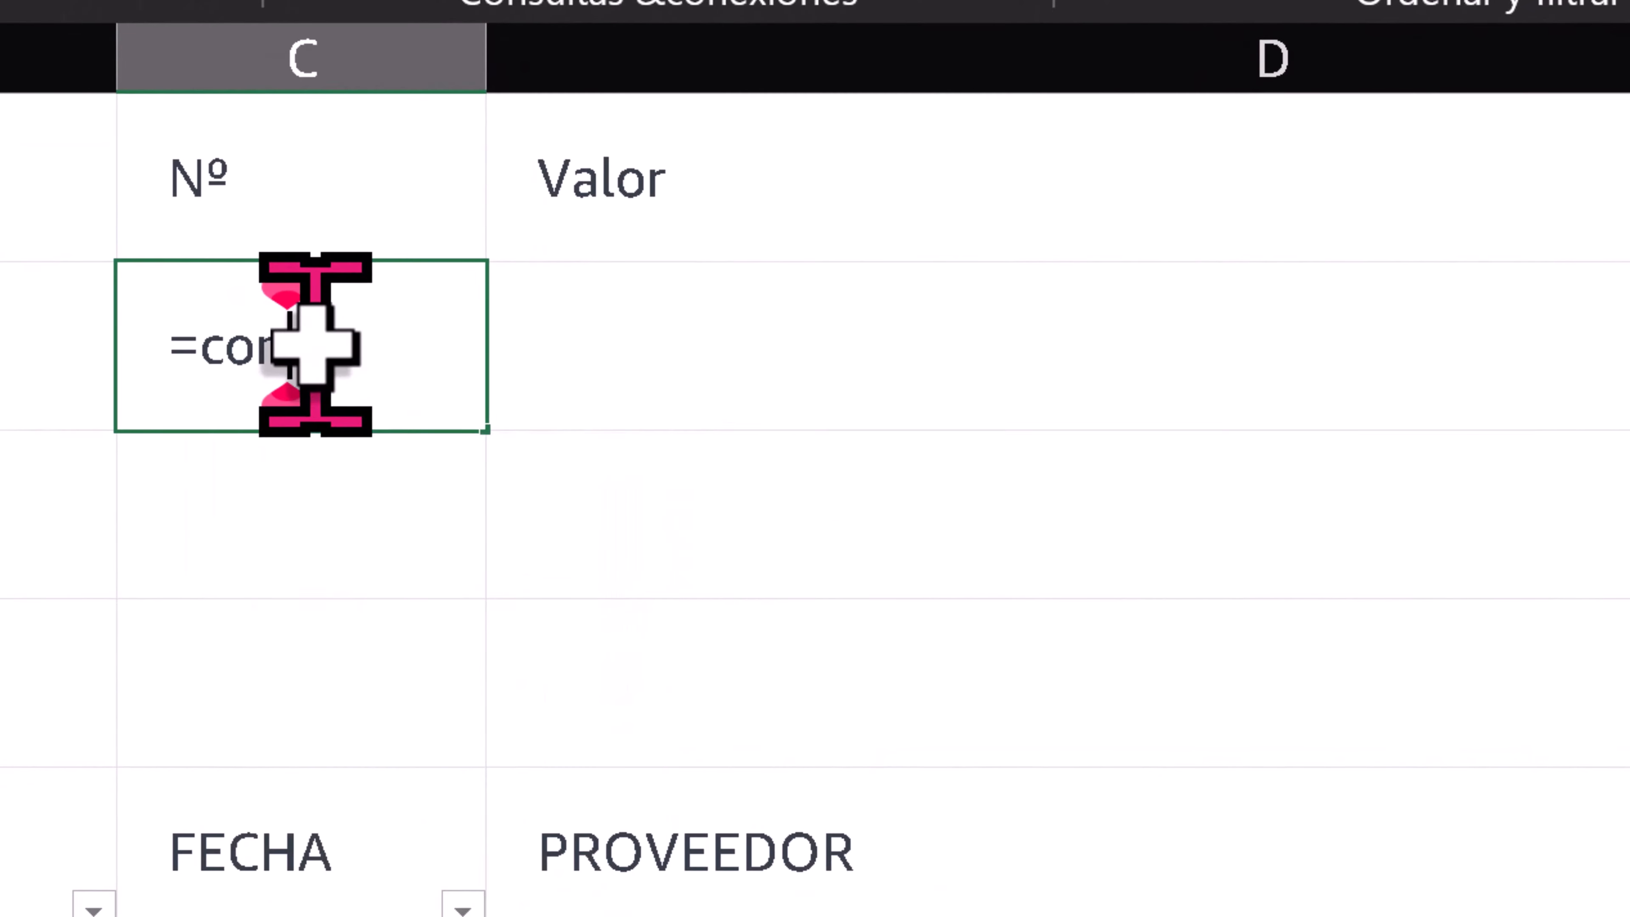
key("BackSpace")
key("BackSpace")
key("BackSpace")
type("CONTAR.SI(")
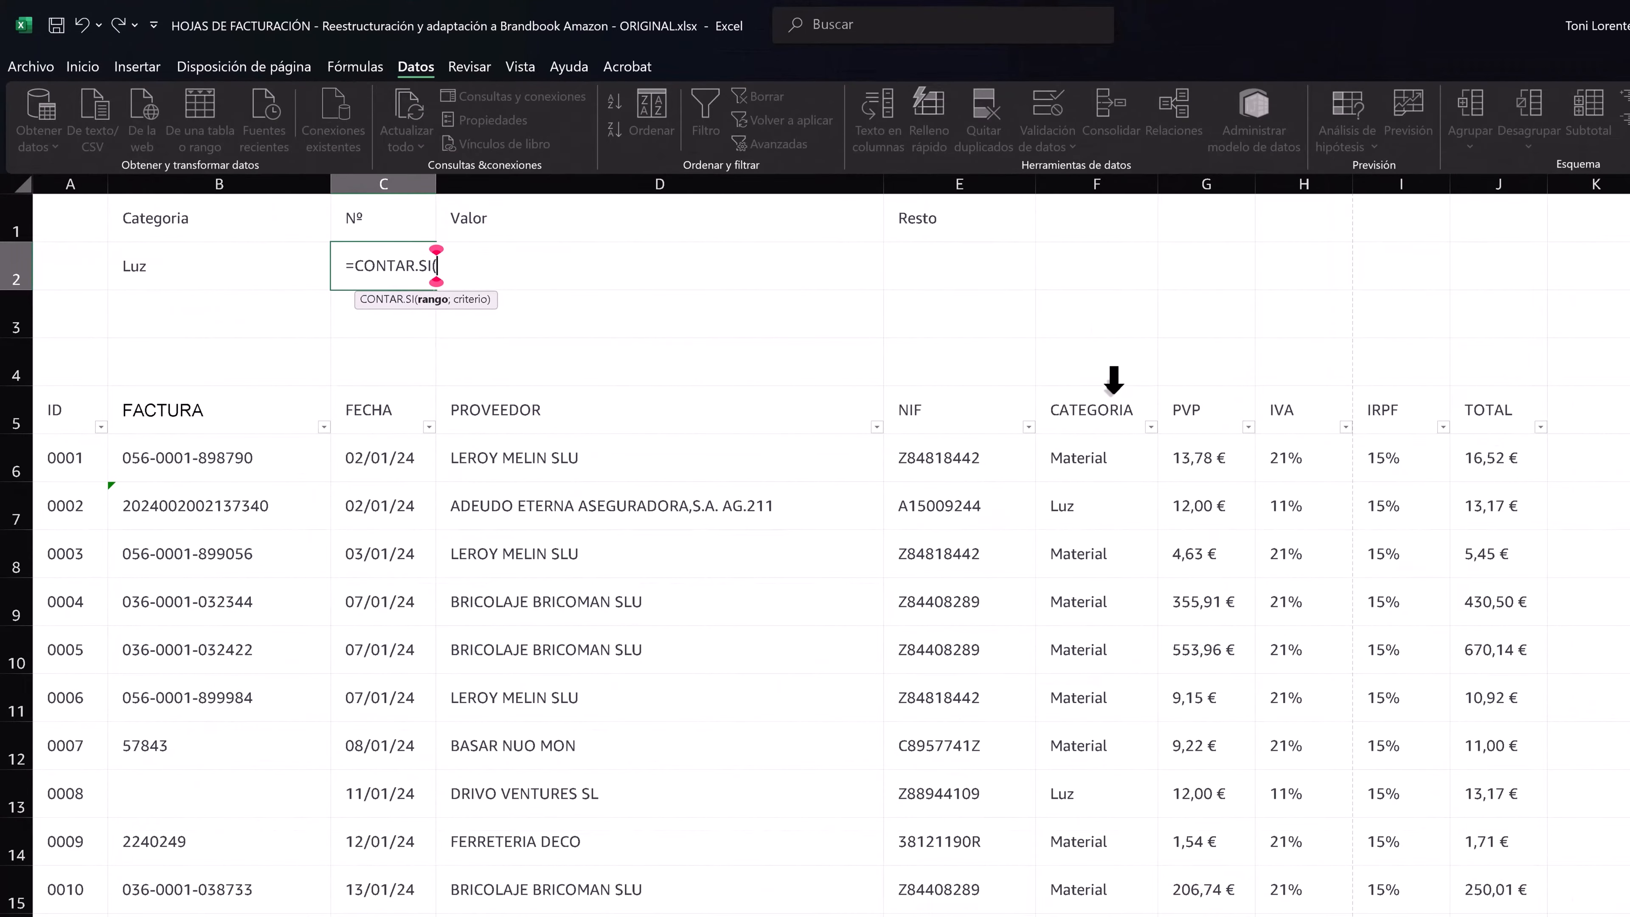
left_click(1113, 380)
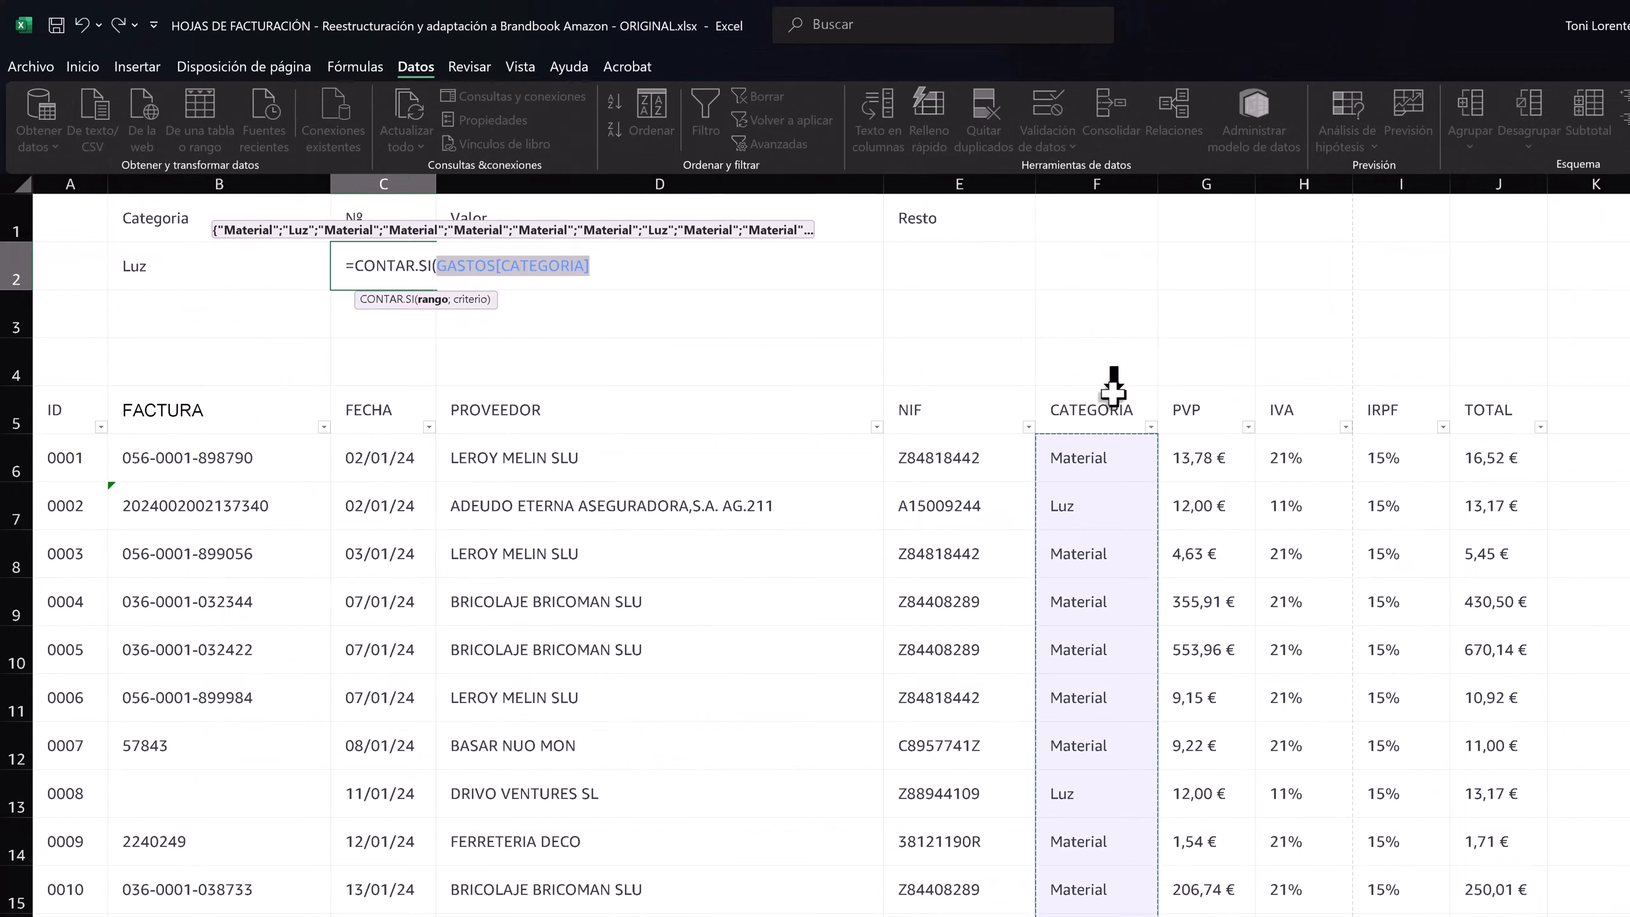
type(";")
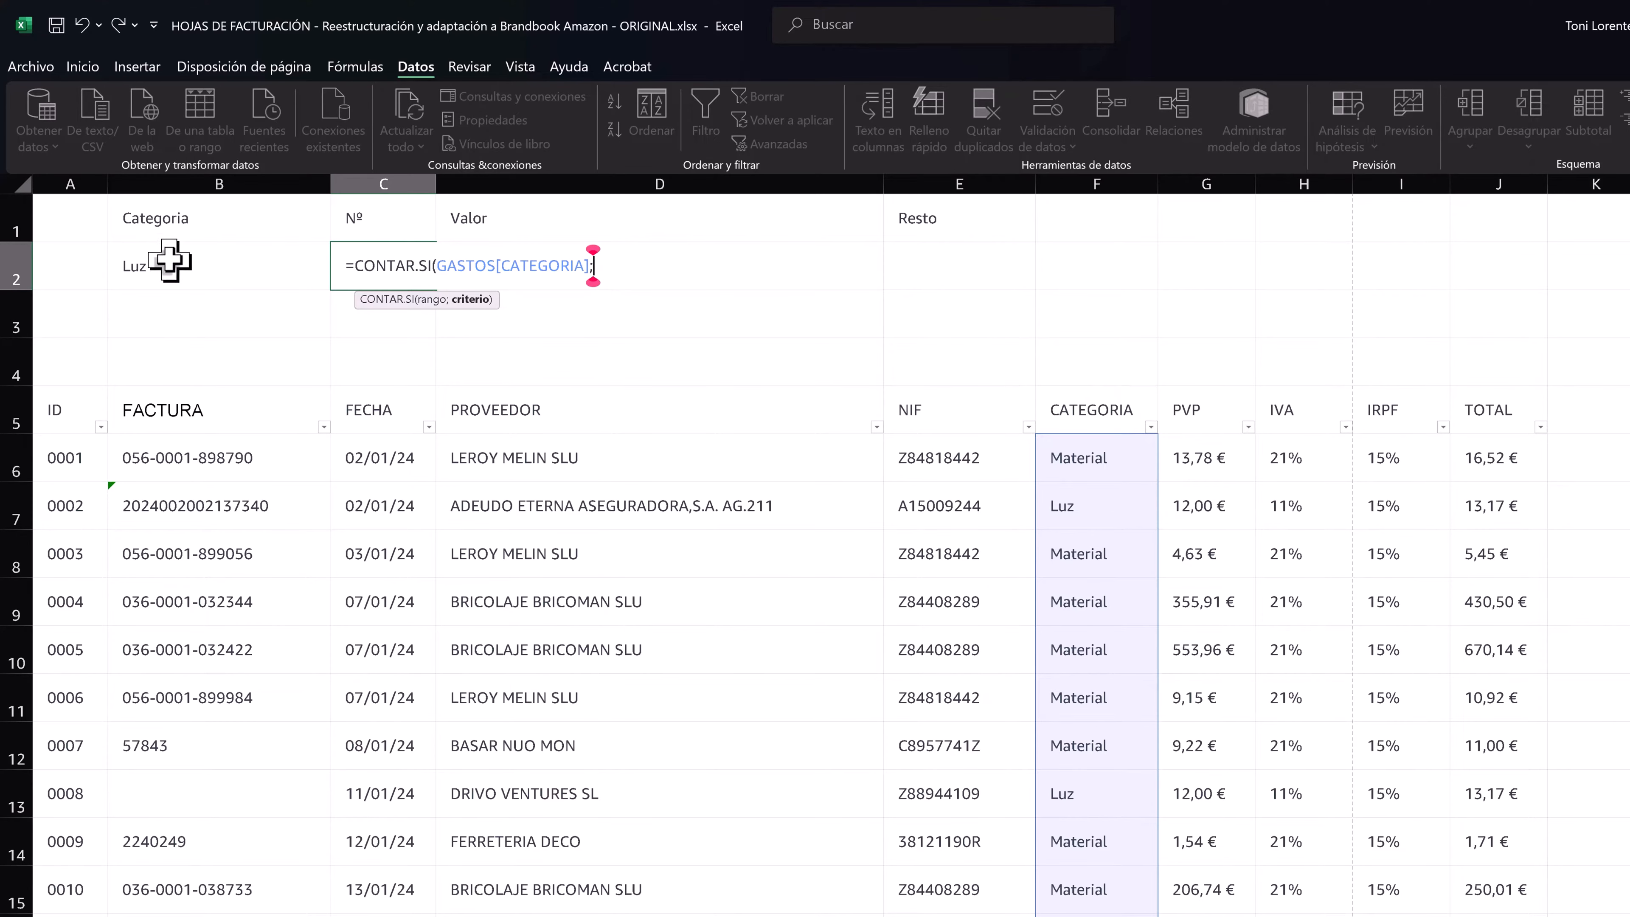
left_click(137, 268)
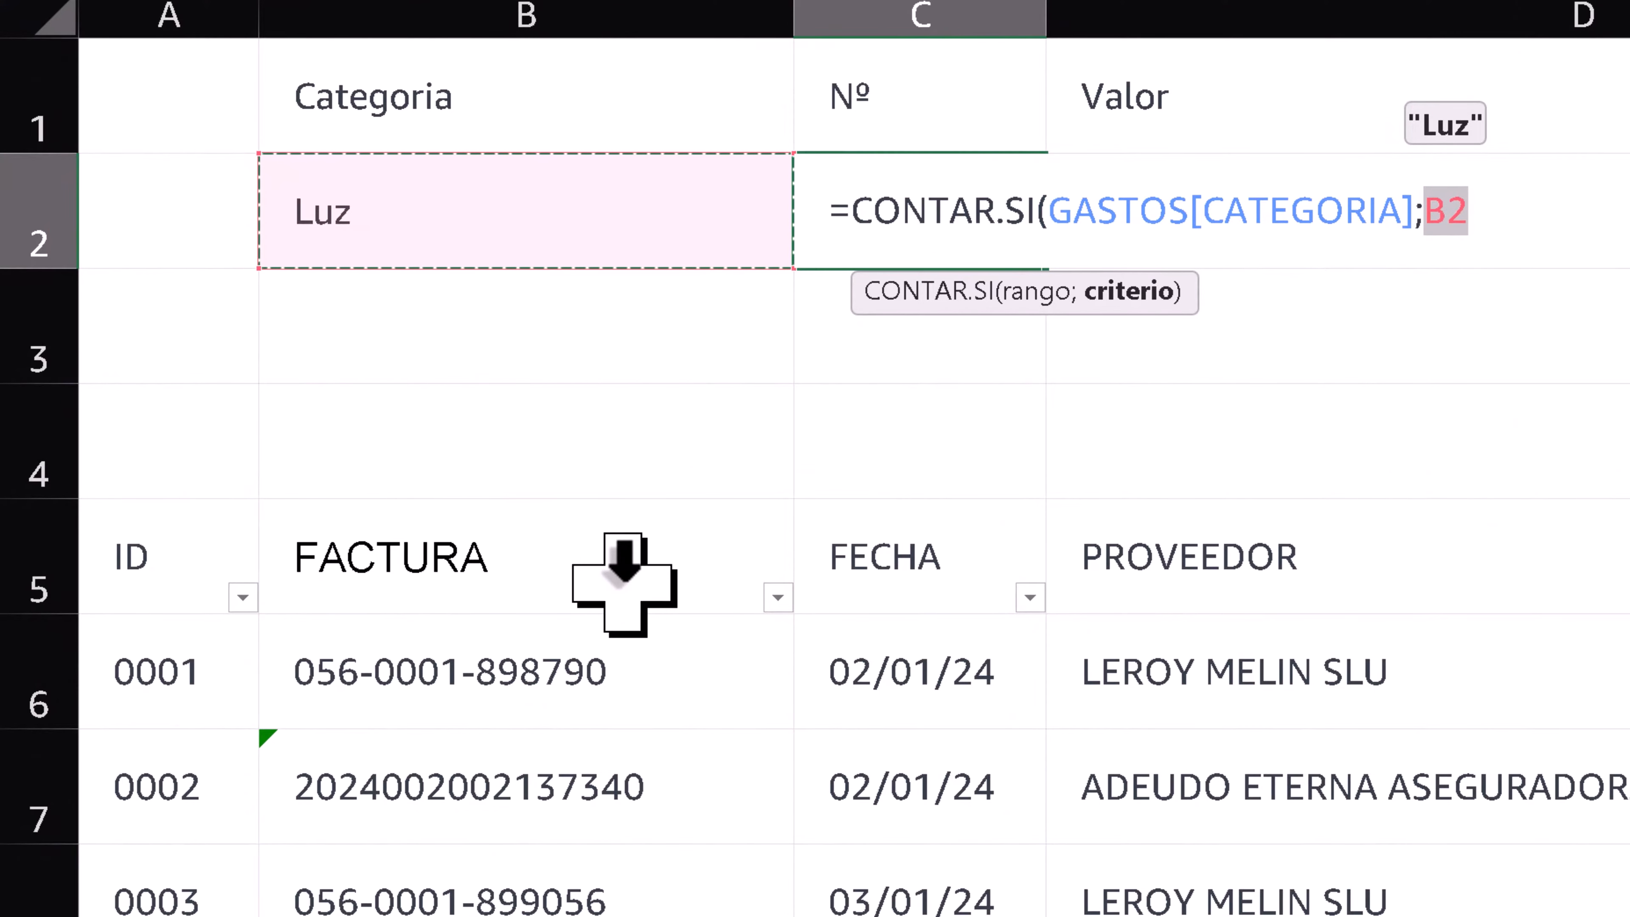
type(")")
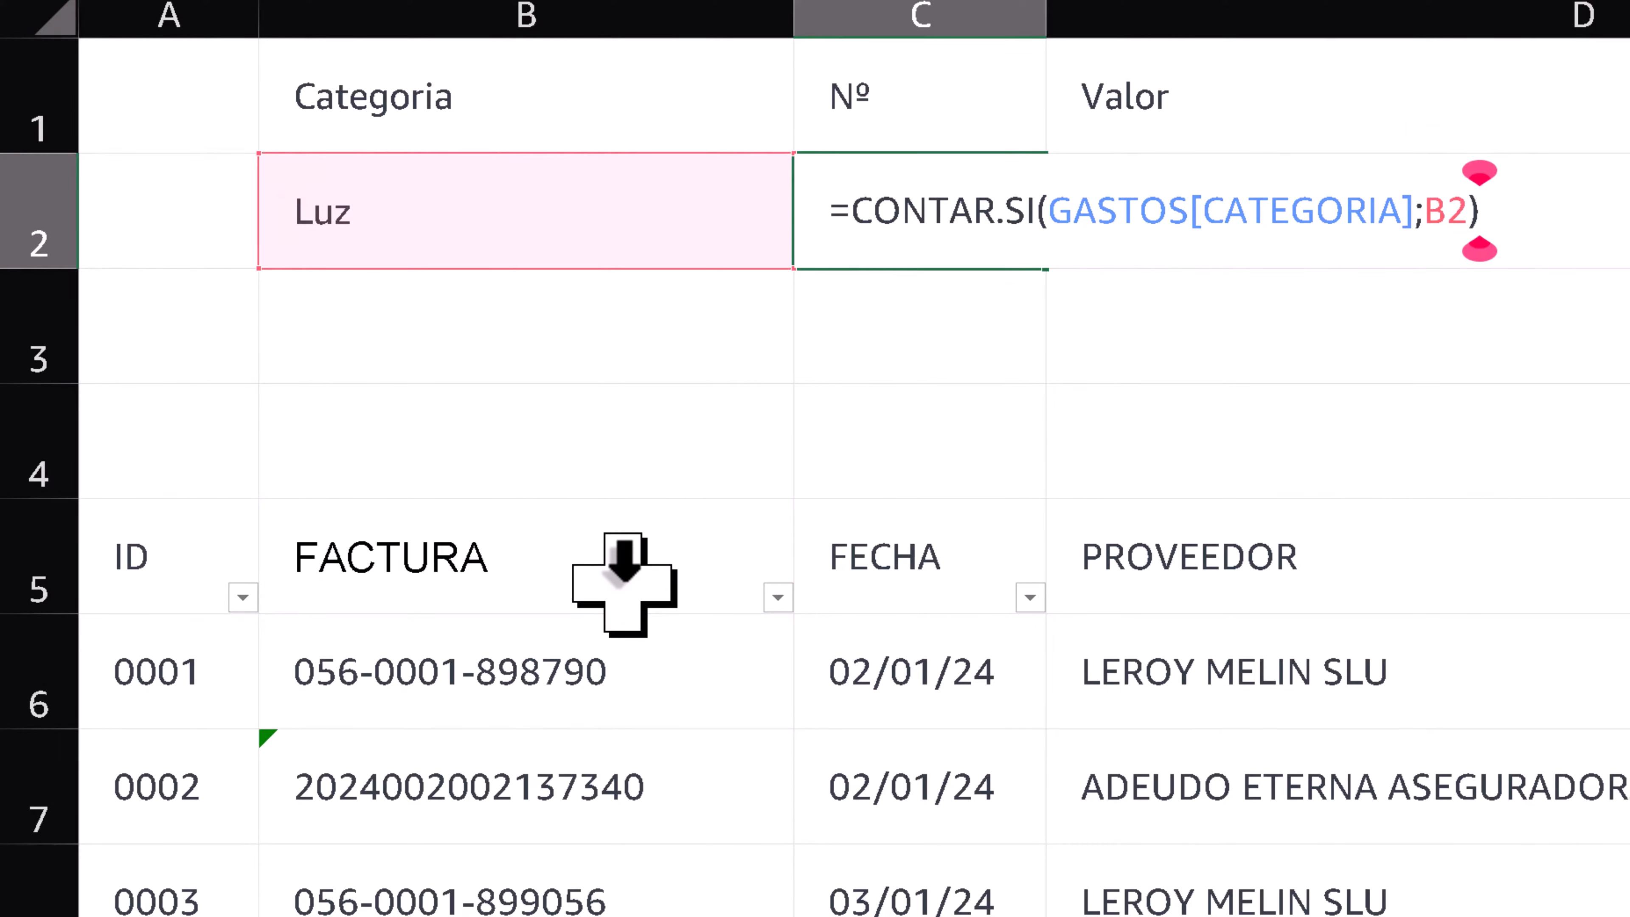
key("Return")
left_click(901, 191)
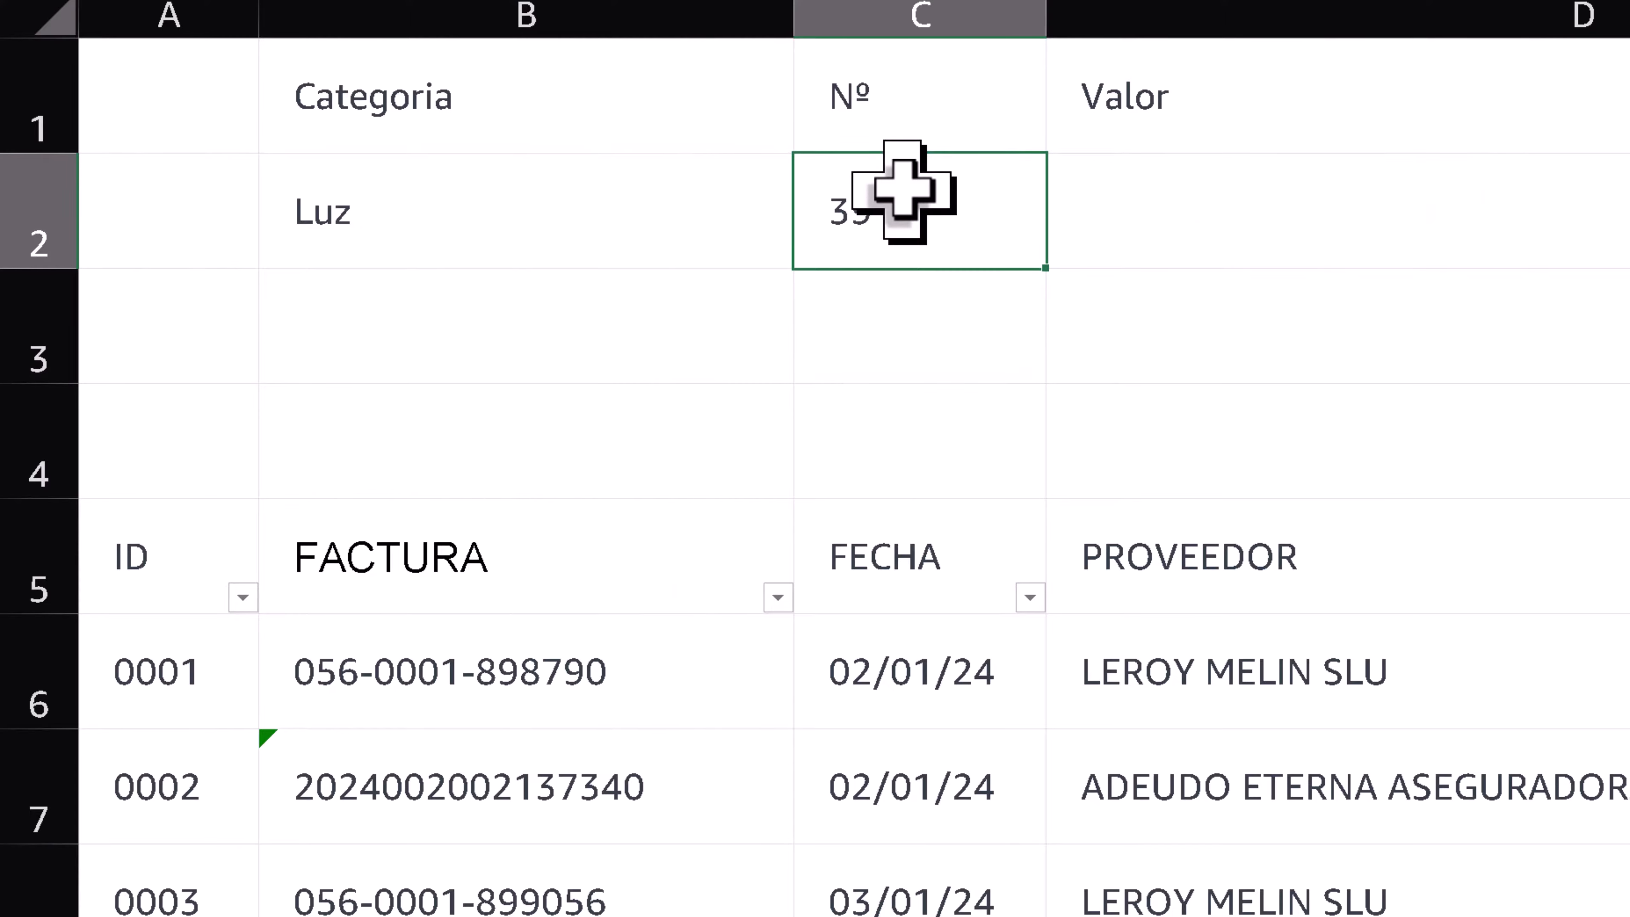
- Enter =SUMAR.SI(GASTOS[CATEGORIA];B2;GASTOS[TOTAL]) in D2 under Valor to sum the chosen category's totals
left_click(1375, 212)
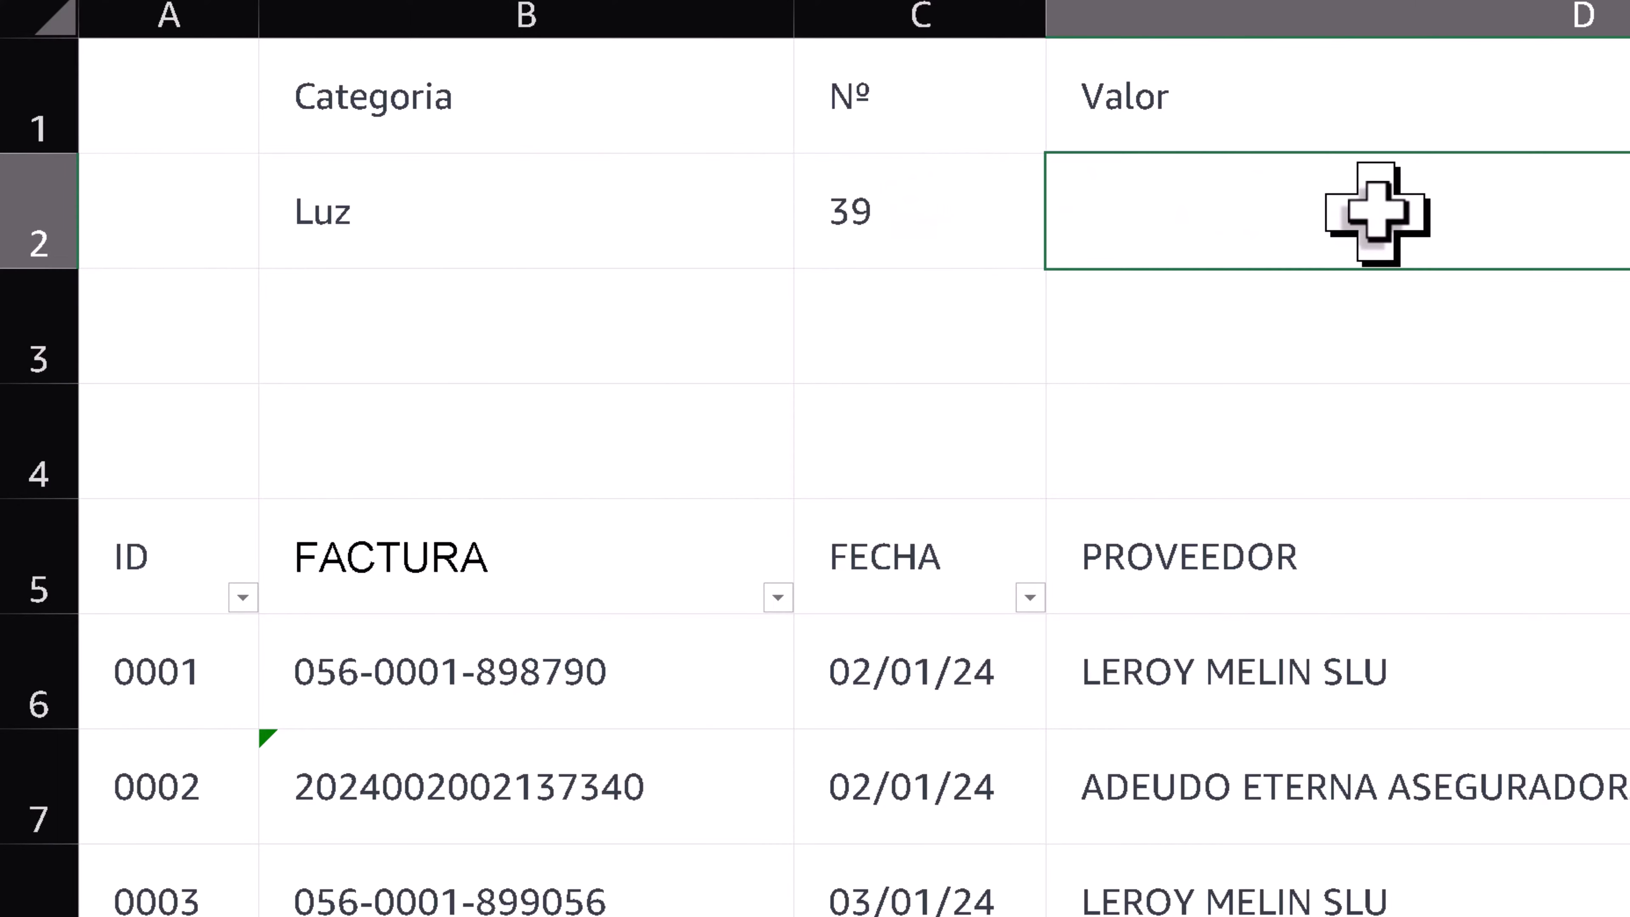
type("=")
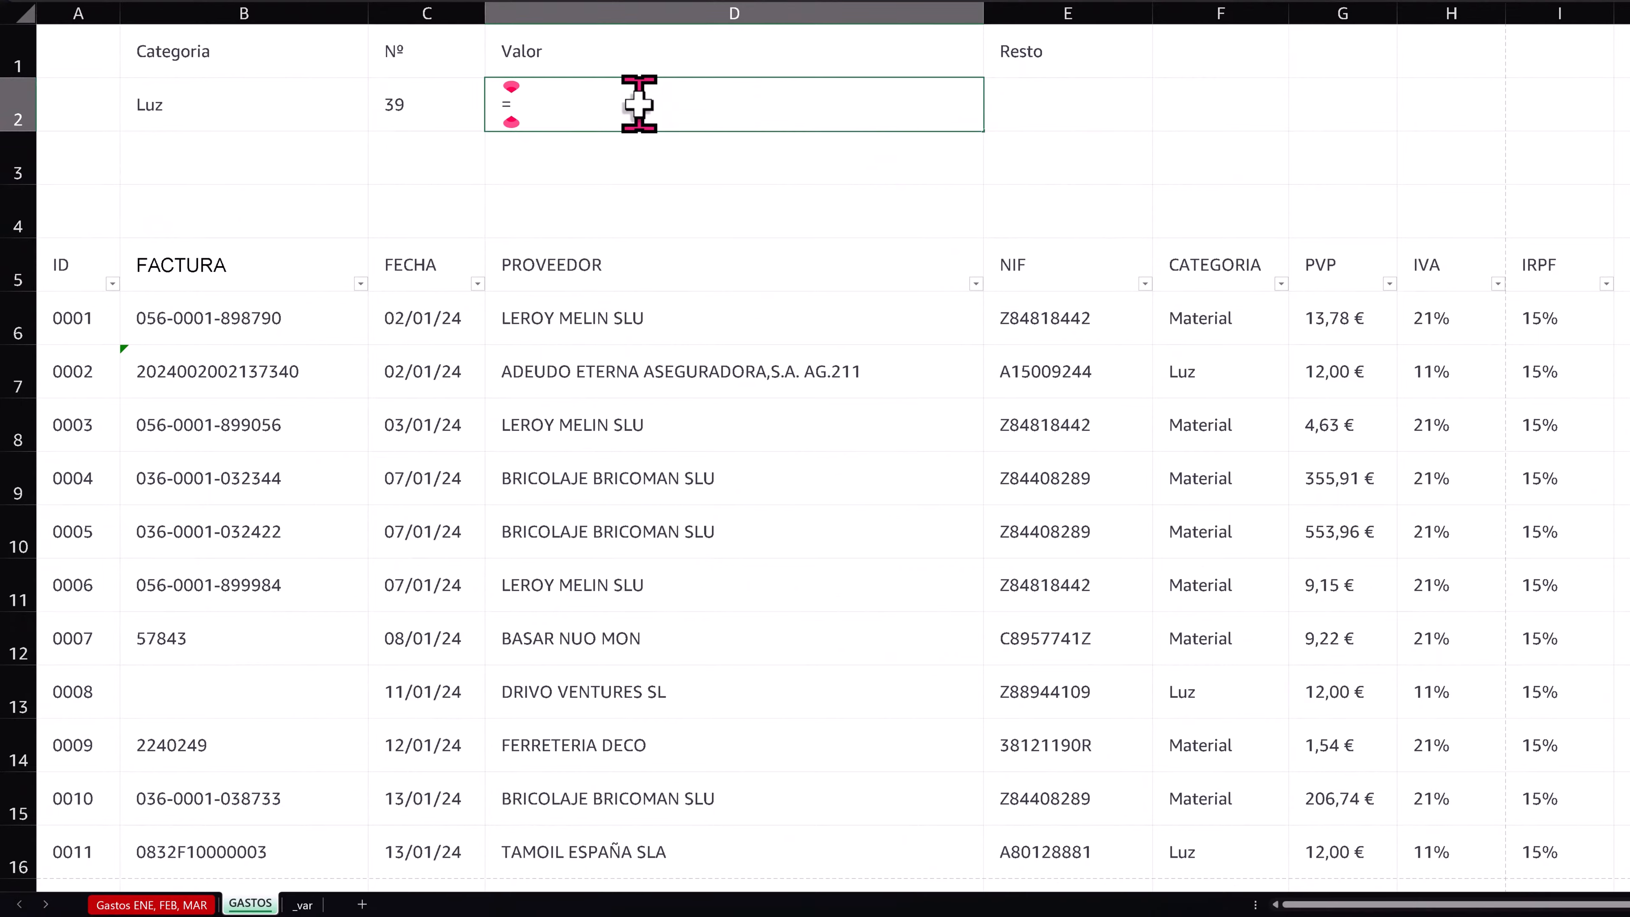
type("SUMA")
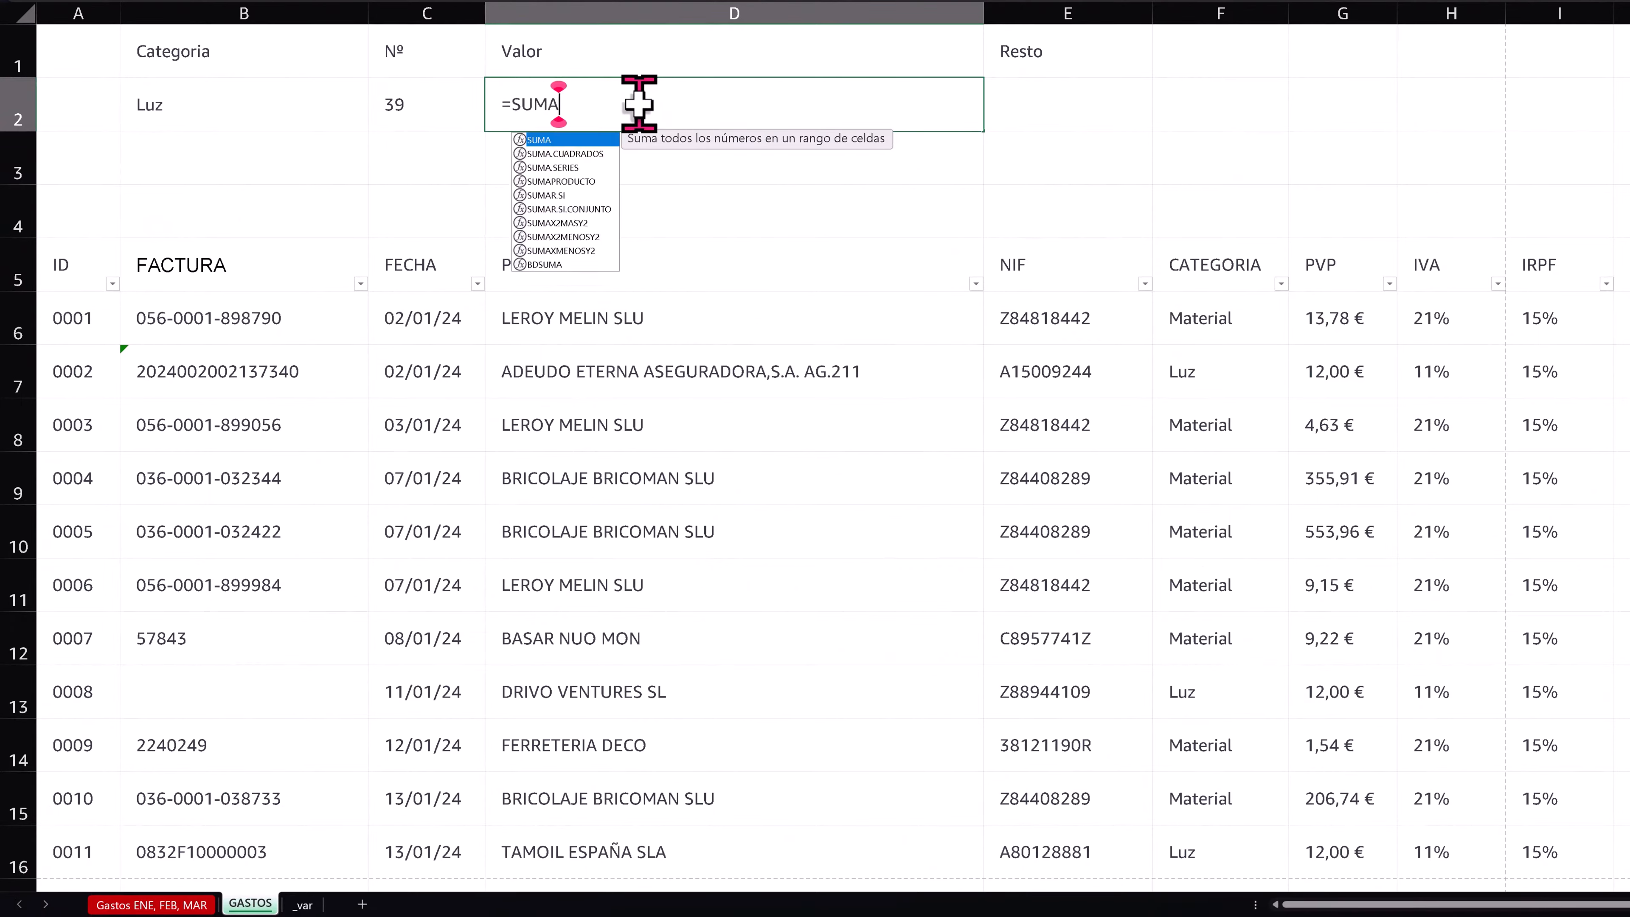
type("R.SI(")
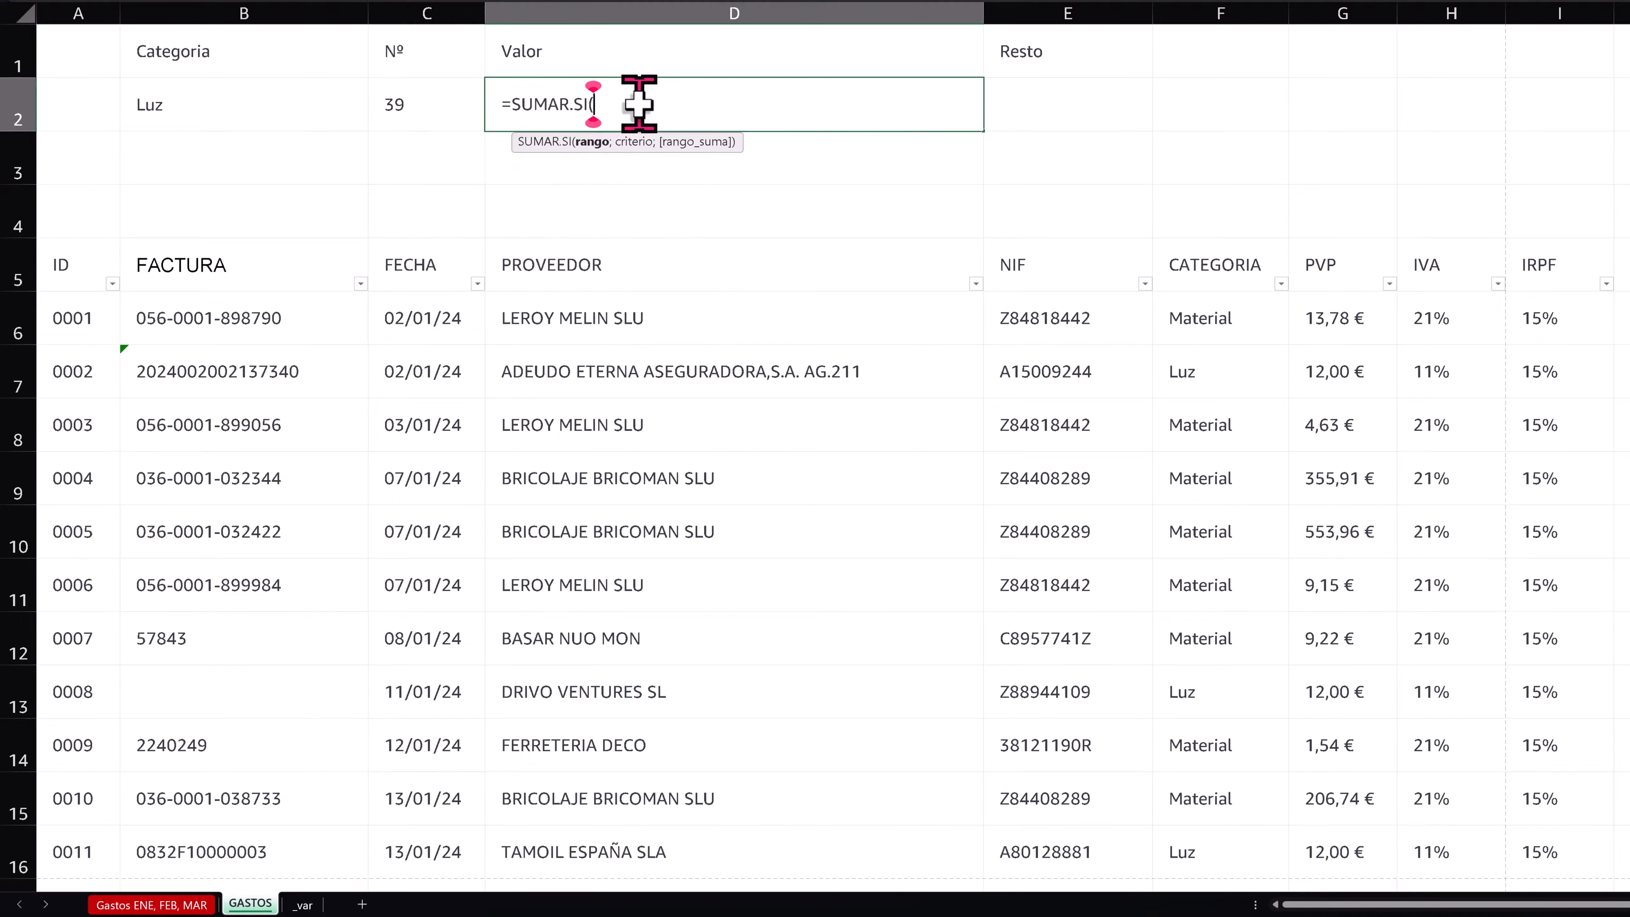
left_click(1197, 244)
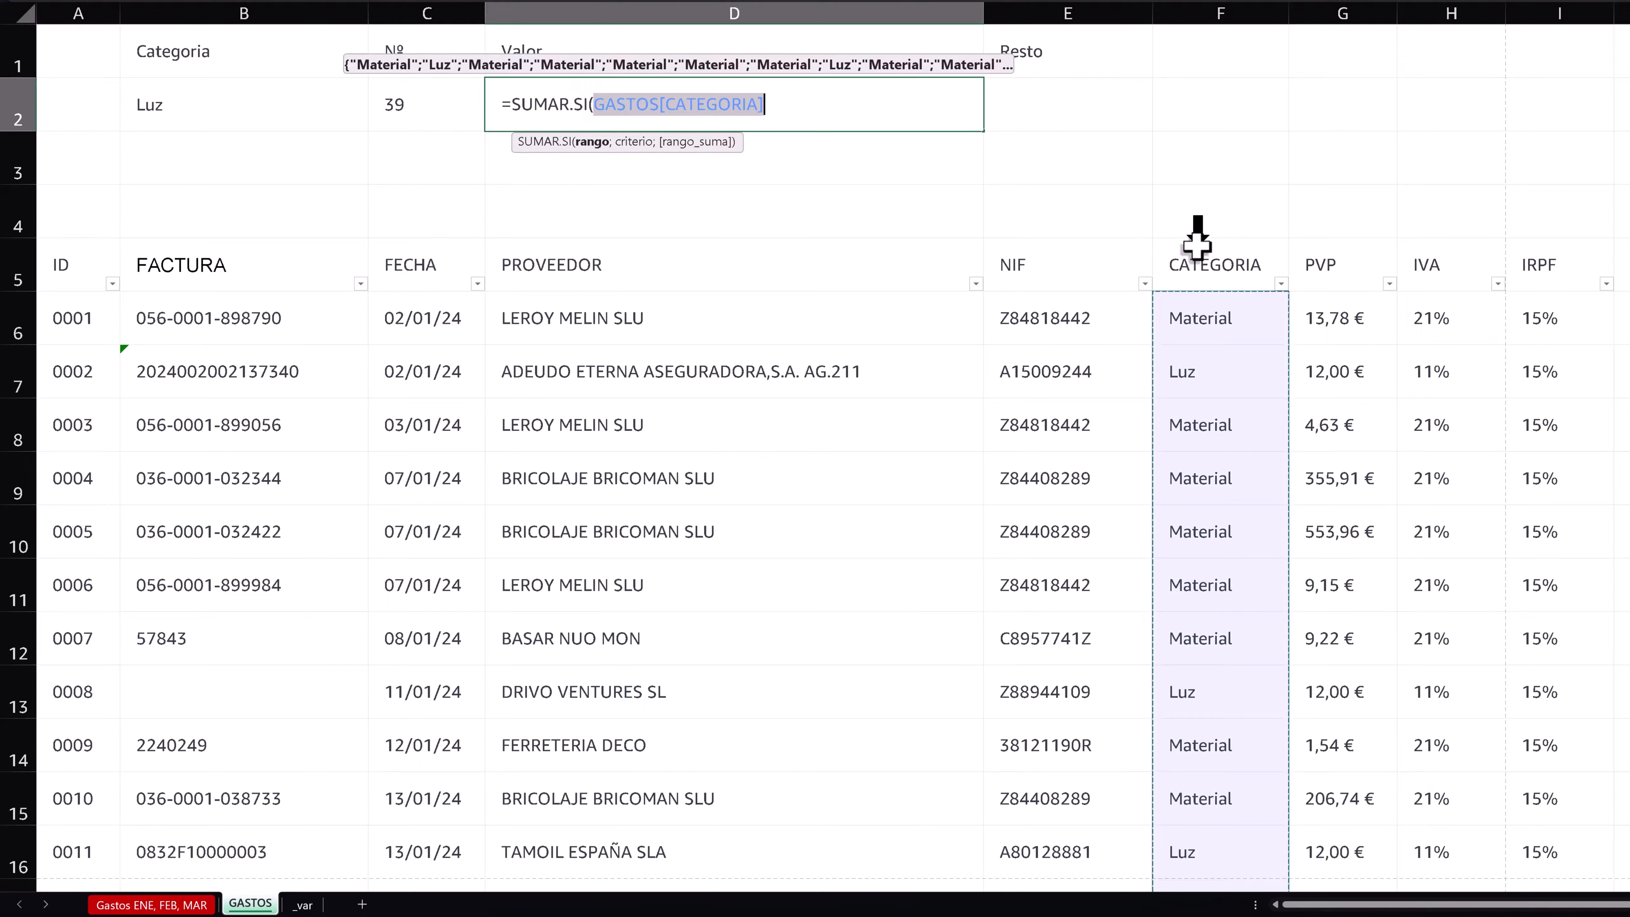
type(";")
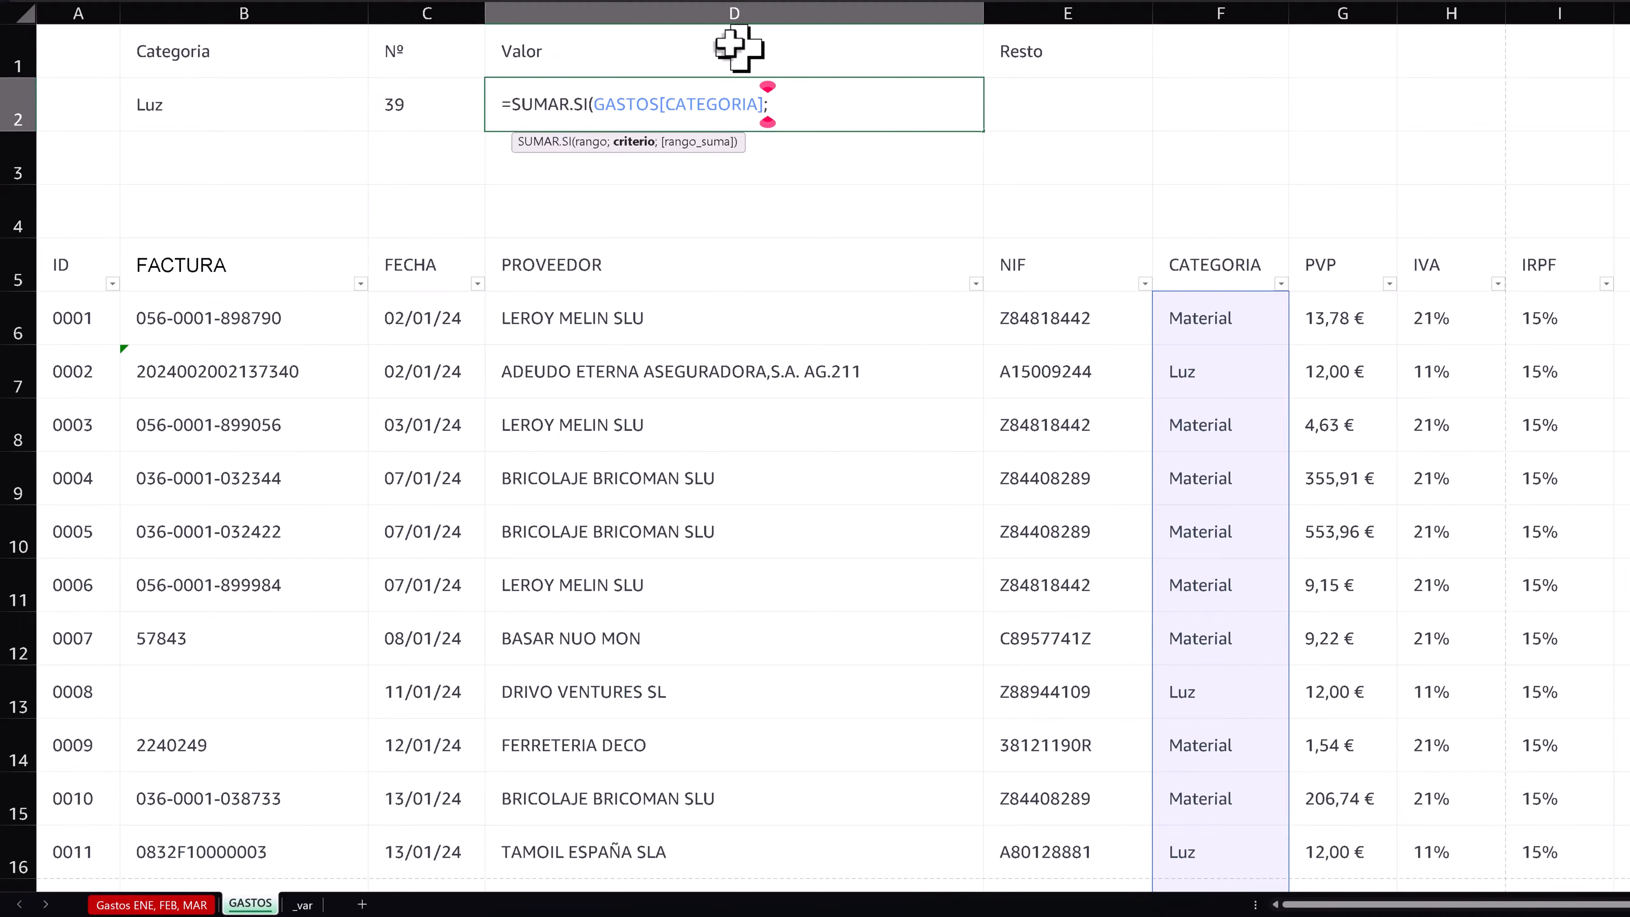
left_click(184, 122)
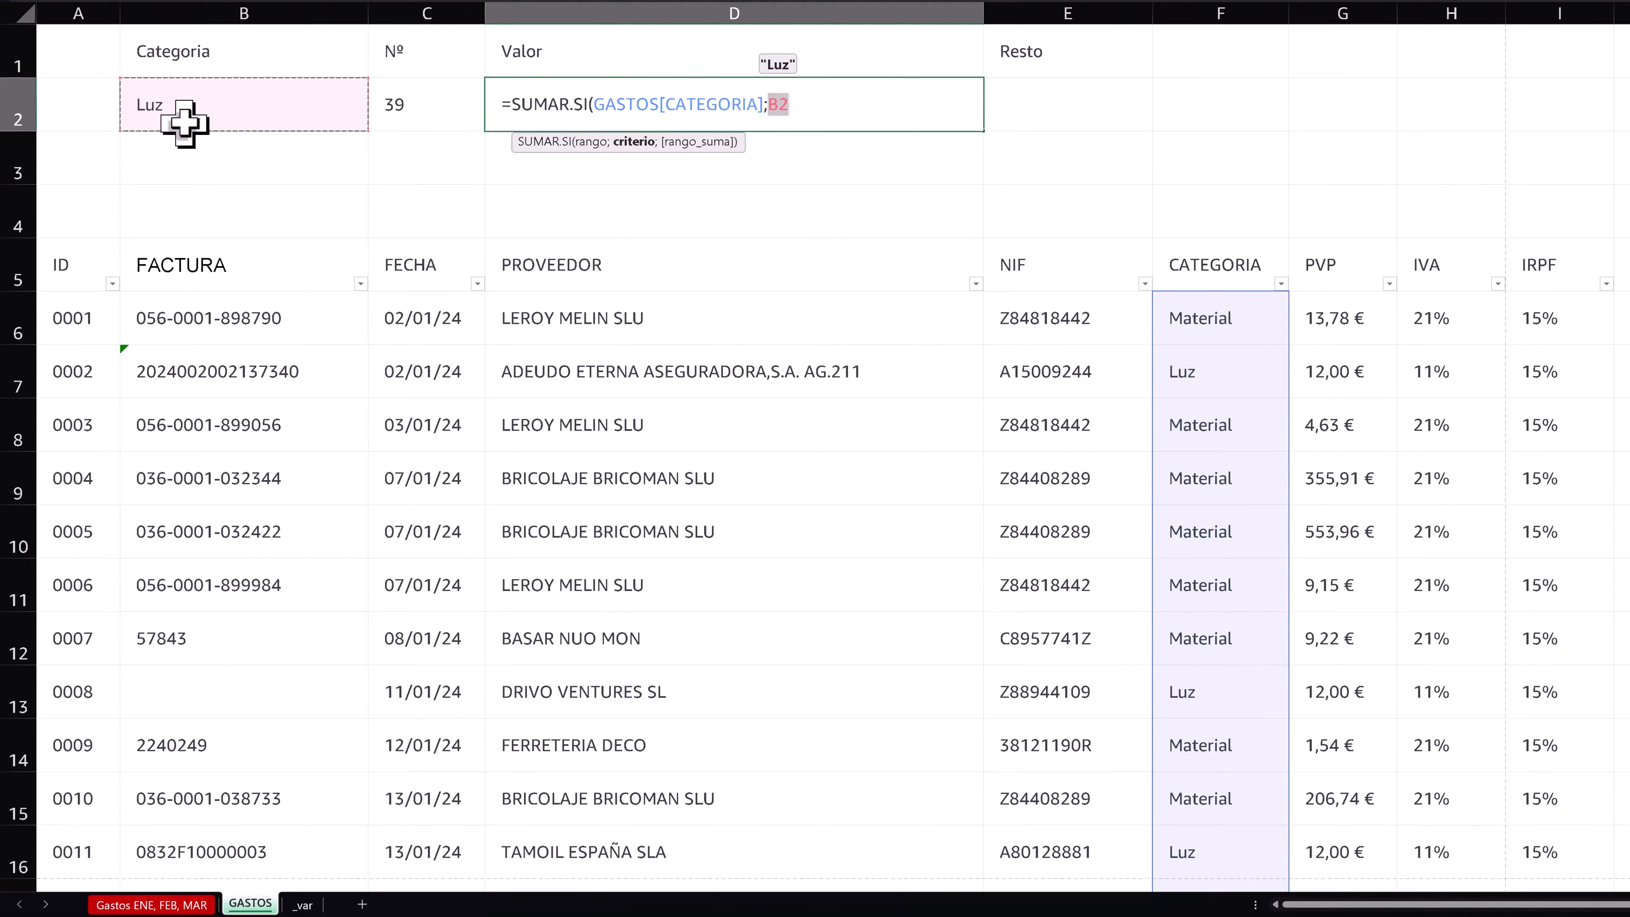
type(";")
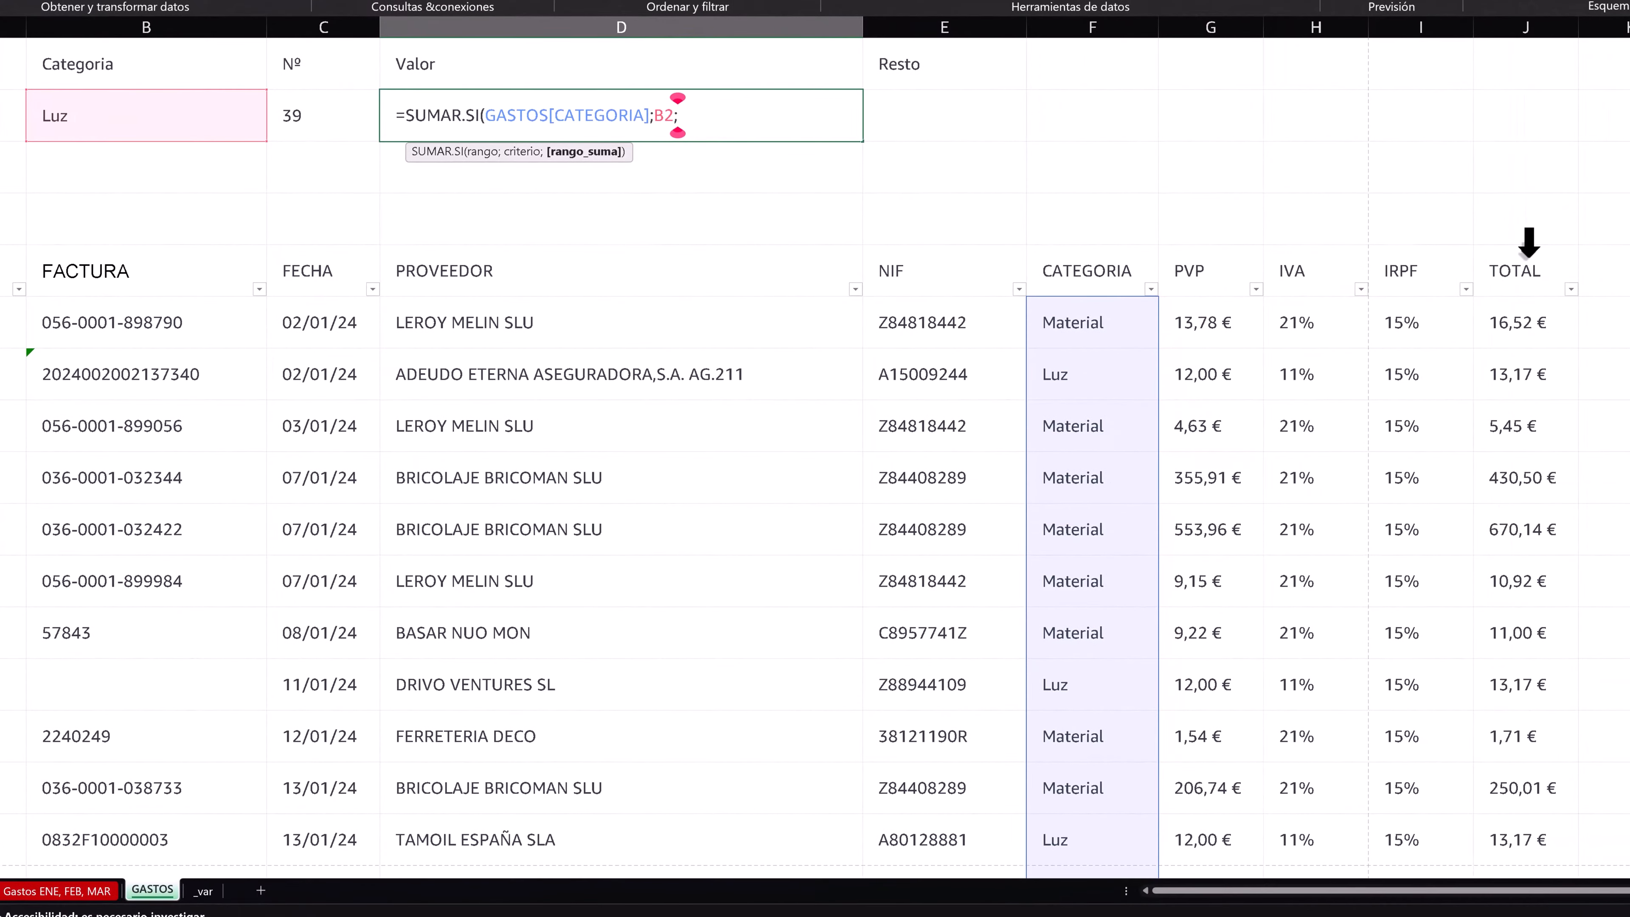
left_click(1529, 246)
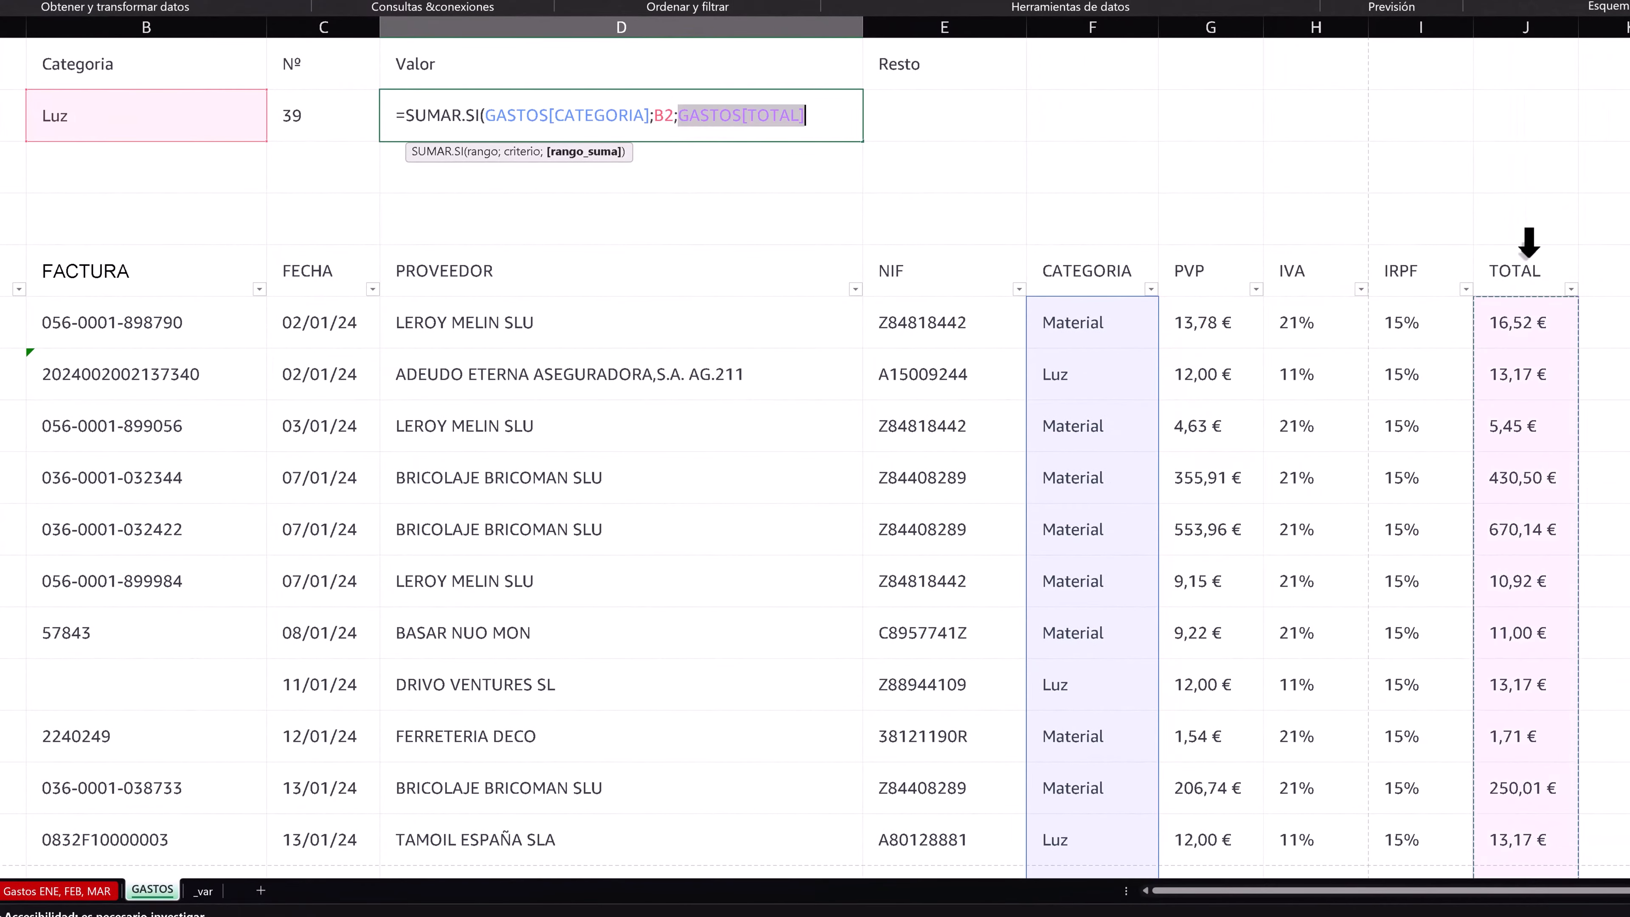
type(")")
key("Return")
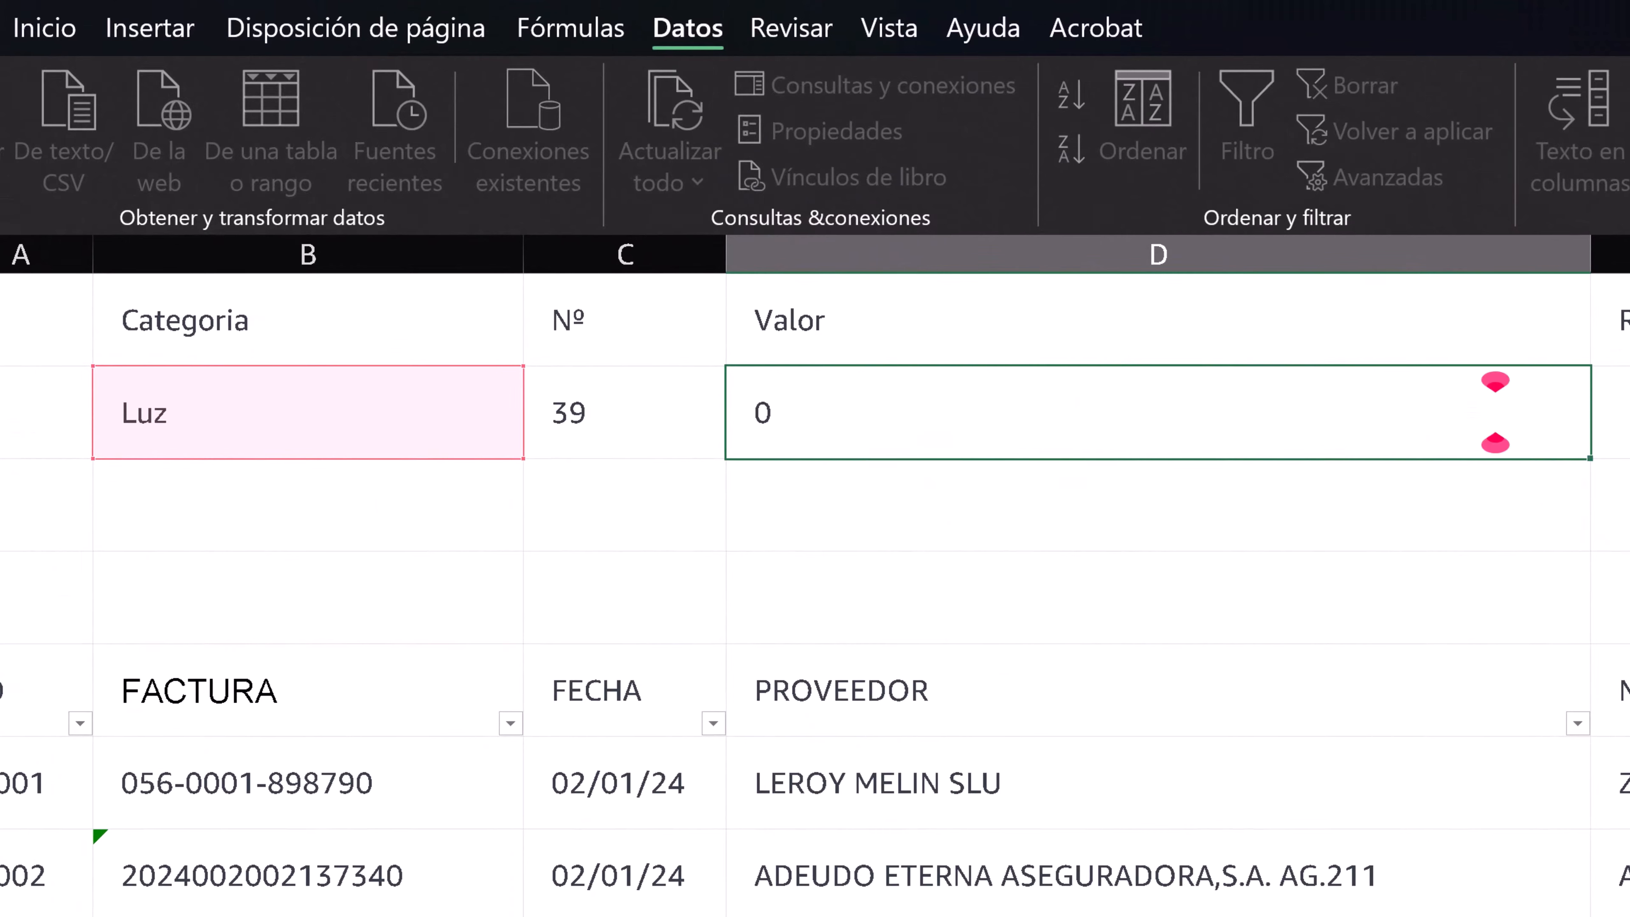
- Narrow column D, which holds the Valor and PROVEEDOR data, to roughly two thirds of its width
left_click(1039, 392)
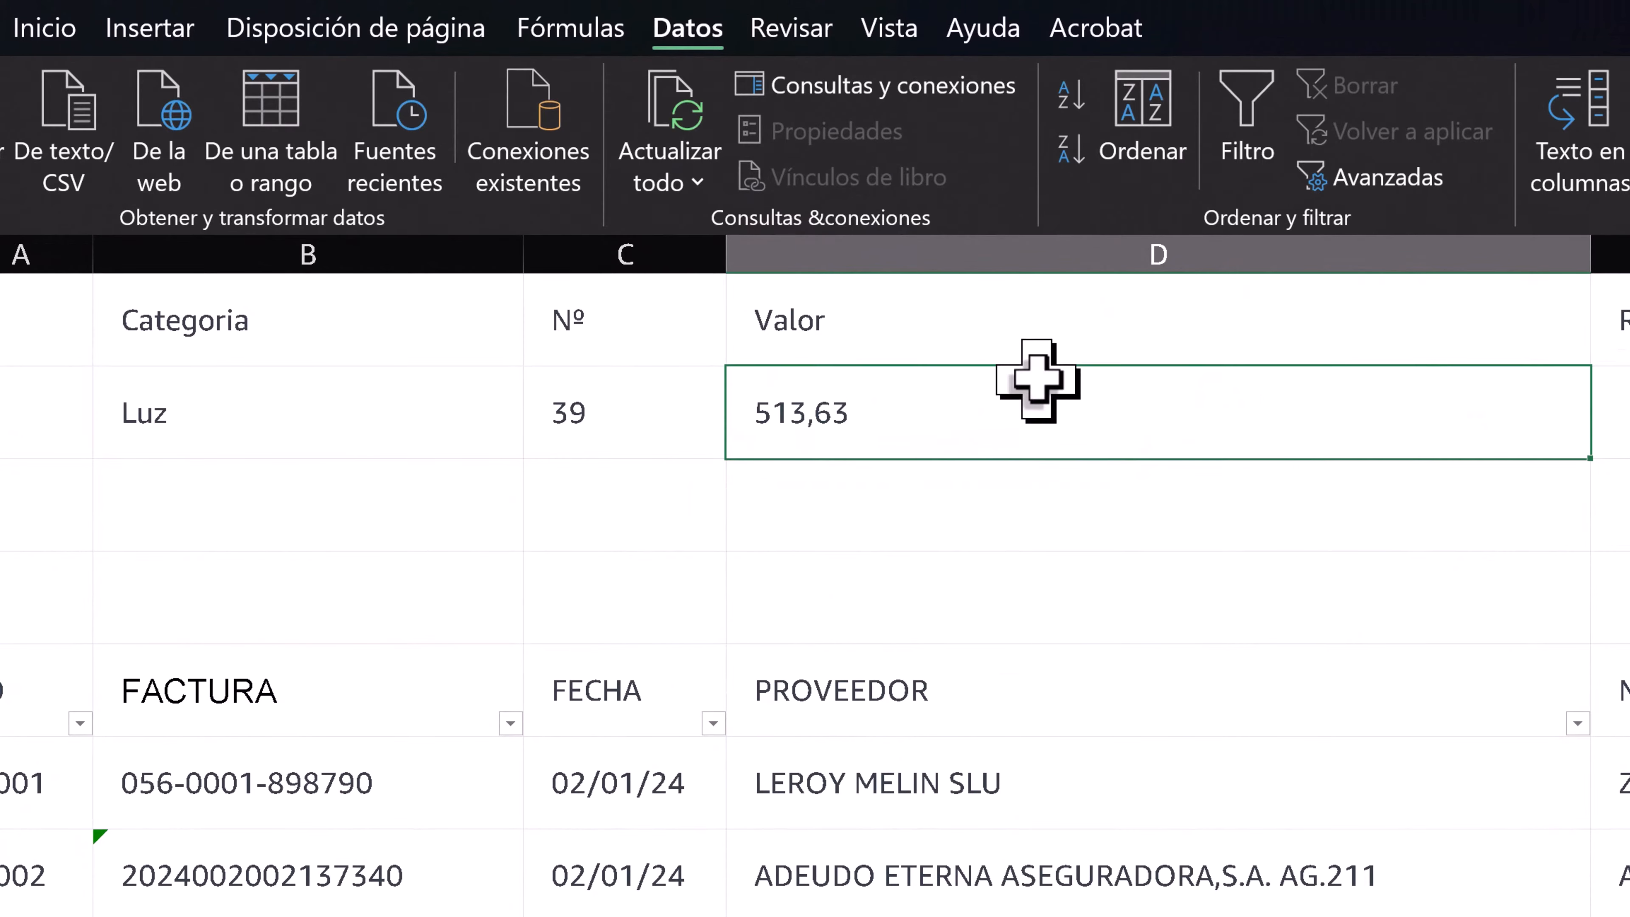
left_click_drag(1590, 266, 1267, 265)
left_click(360, 441)
- Enter =SUMA(GASTOS[TOTAL])-D2 in E2 under Resto to calculate the total of the remaining expenses
left_click(1418, 428)
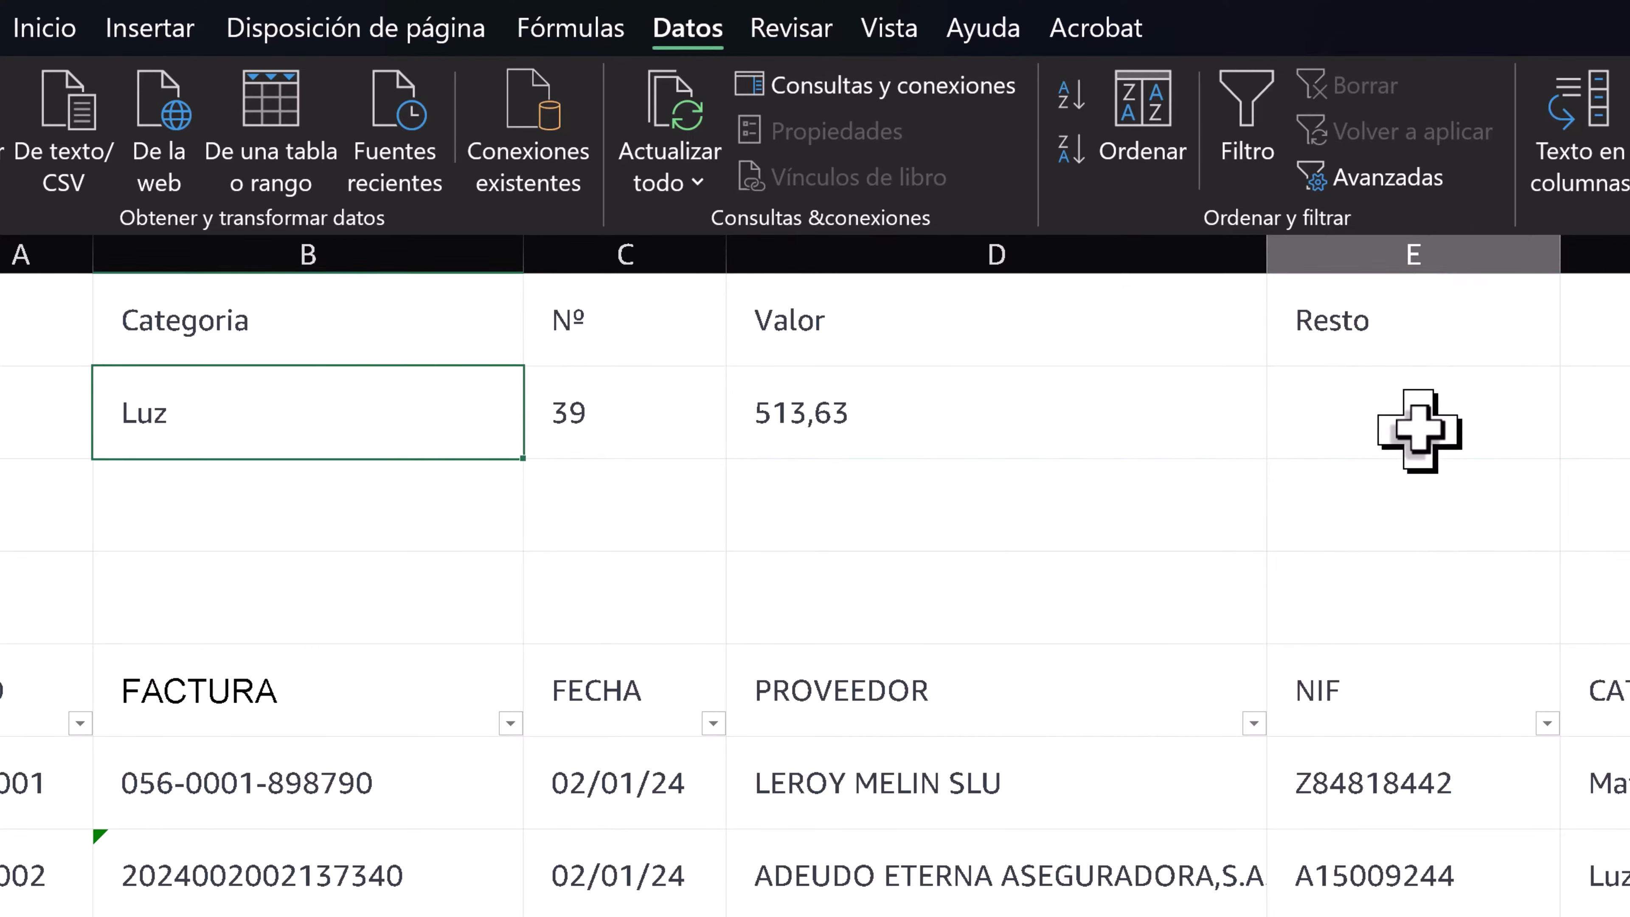
type("=SUMA(")
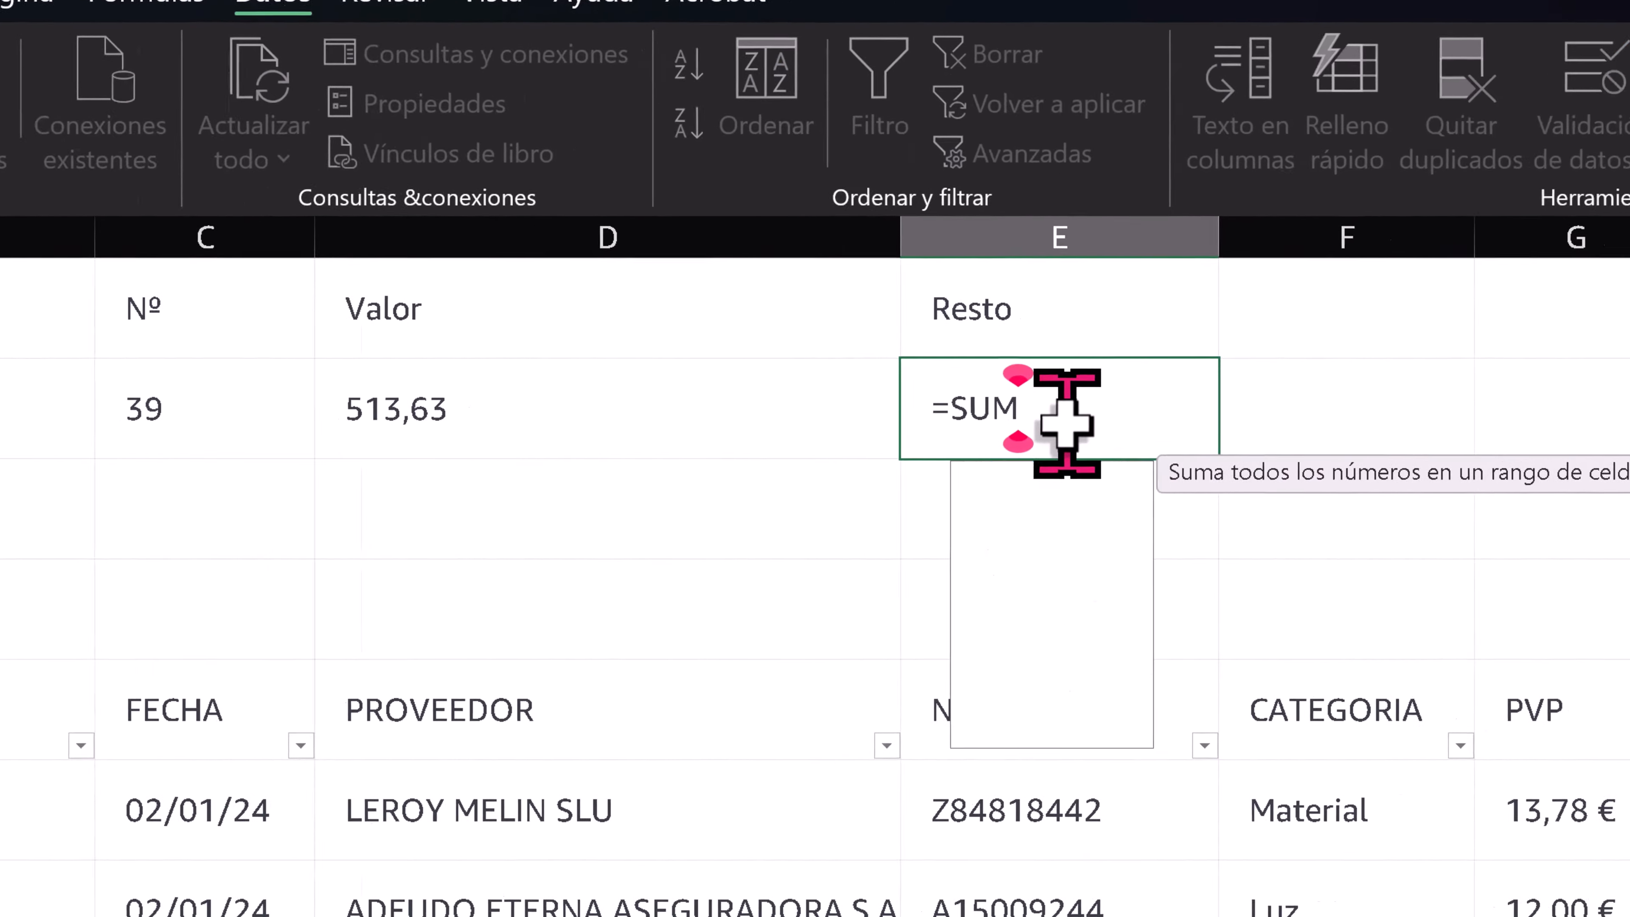
left_click(1629, 676)
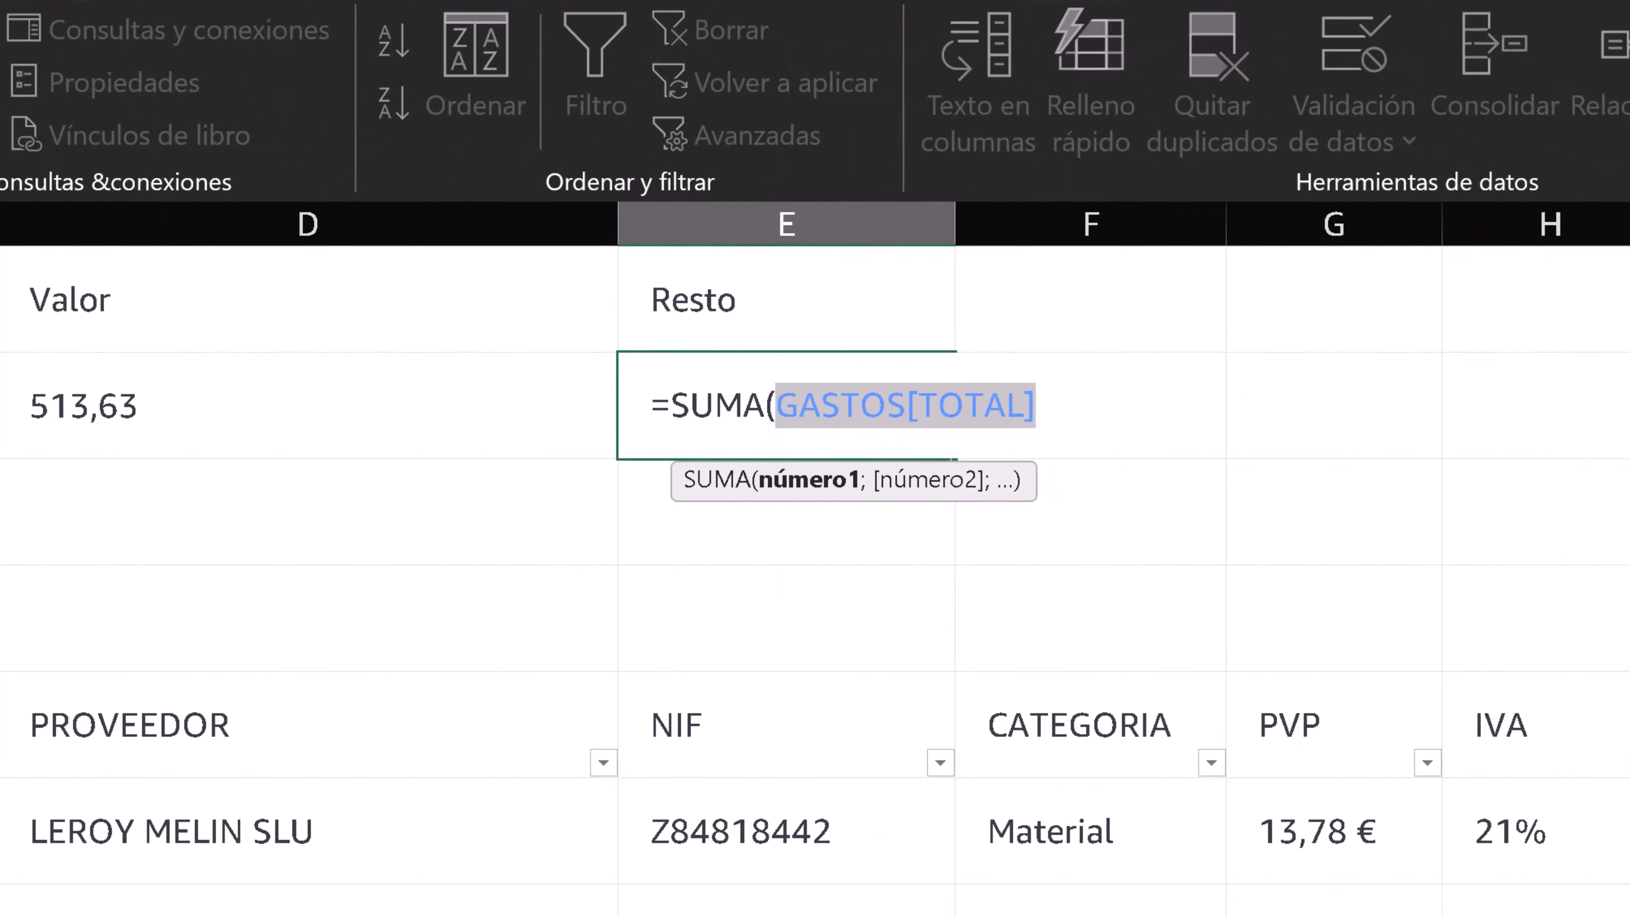
type(")-")
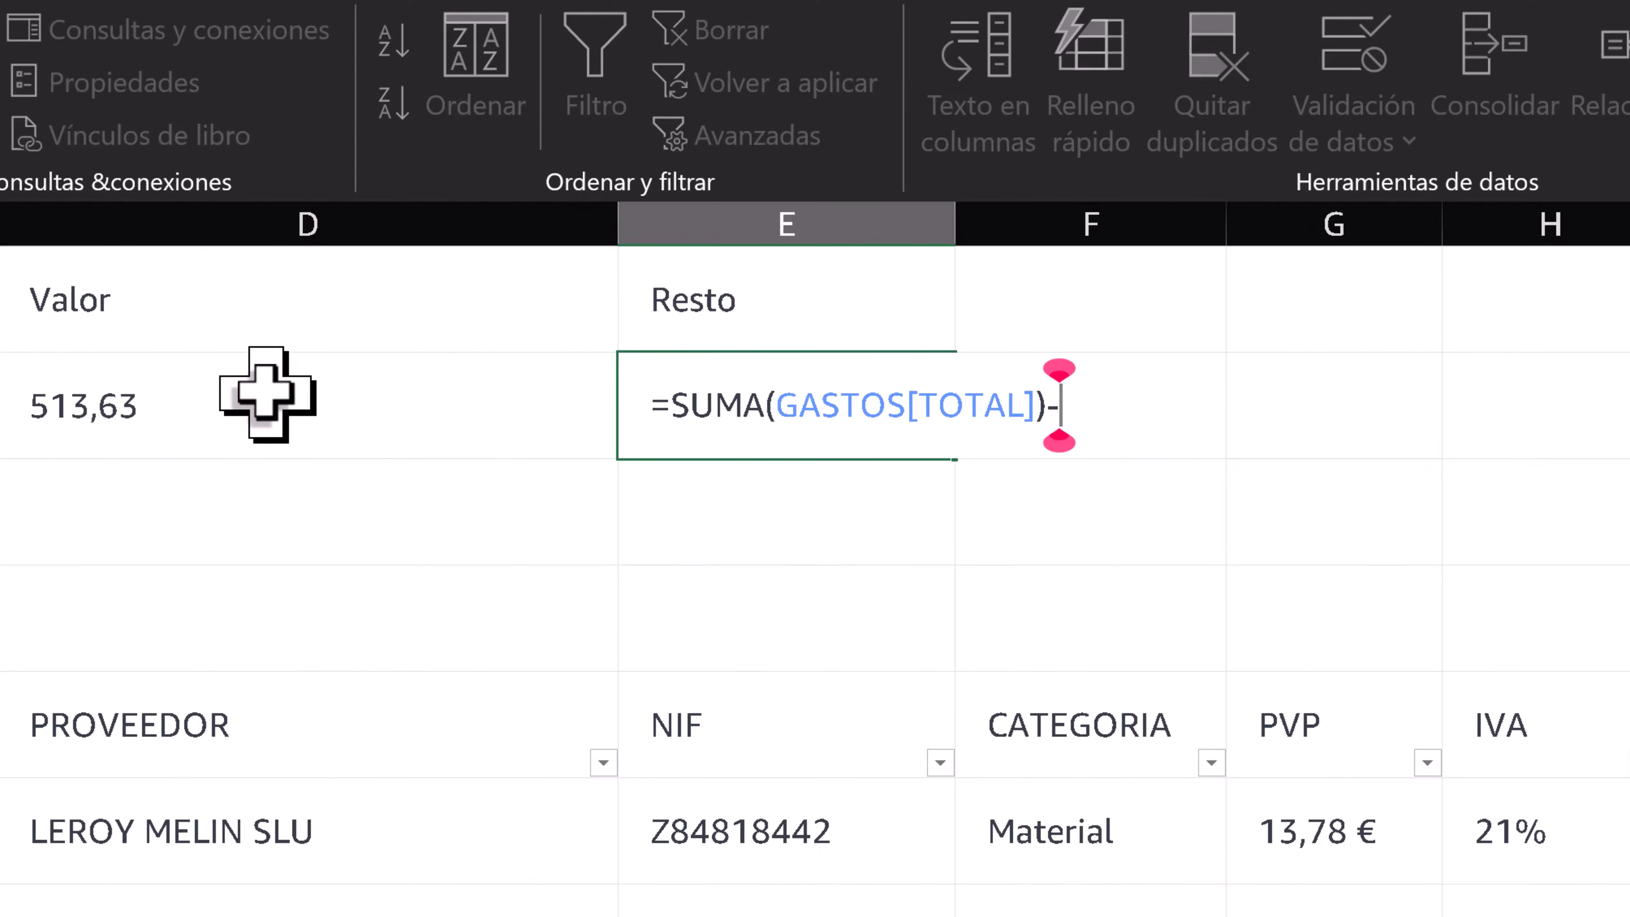
left_click(247, 379)
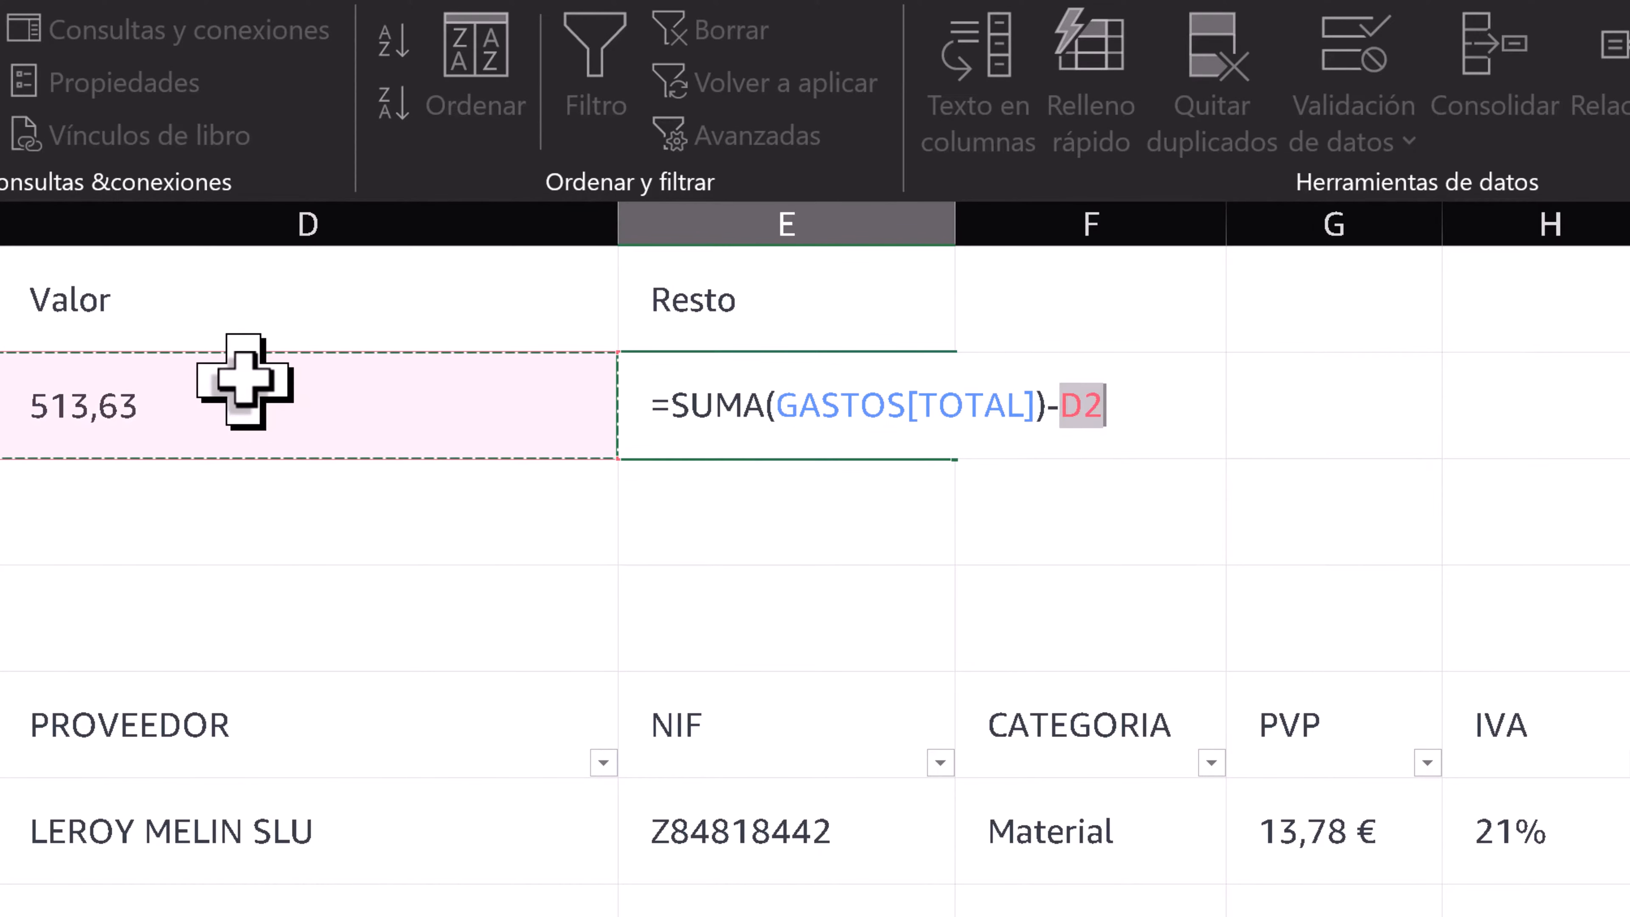
key("Return")
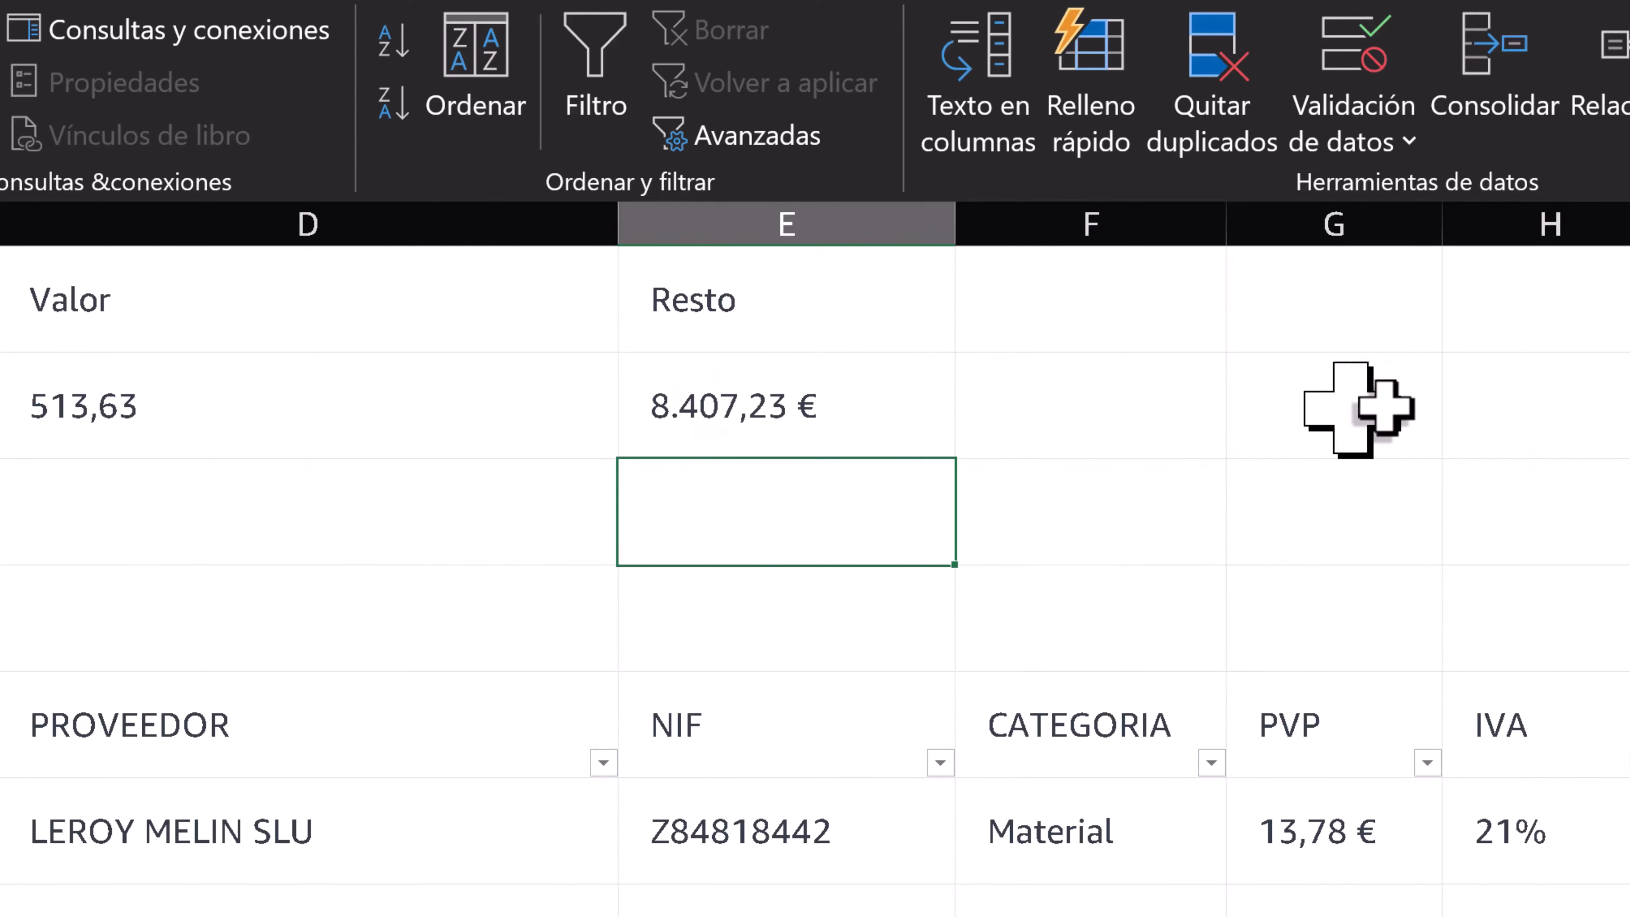
left_click(1624, 406)
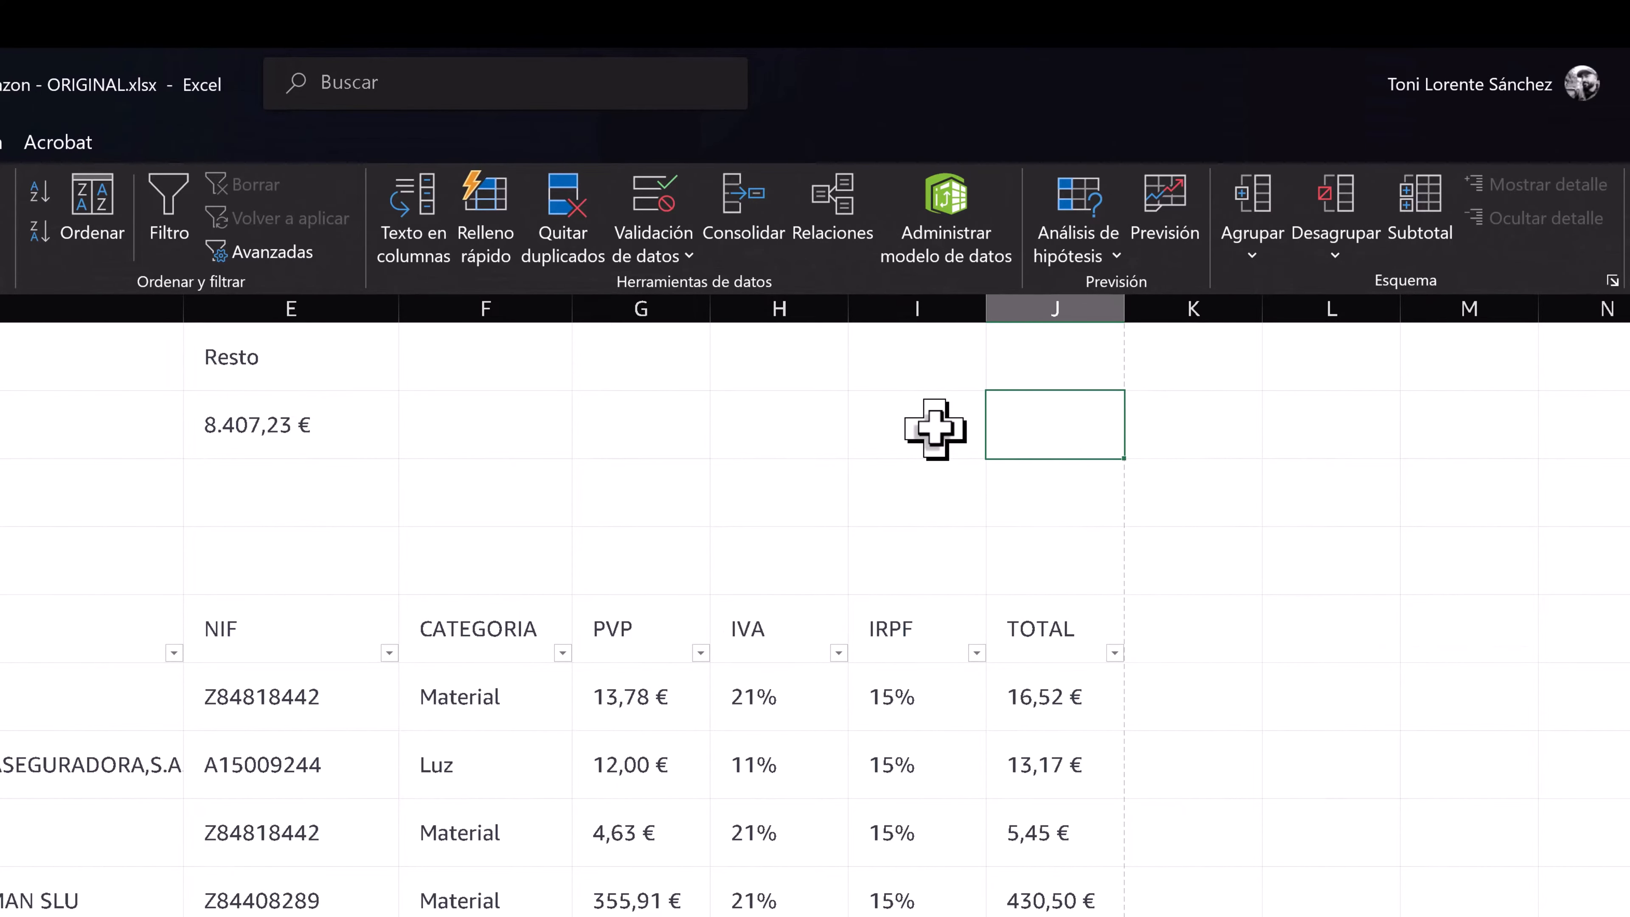
- Enter a SUMA formula in J2 that adds up the TOTAL column of the expense table
type("=SUMA(")
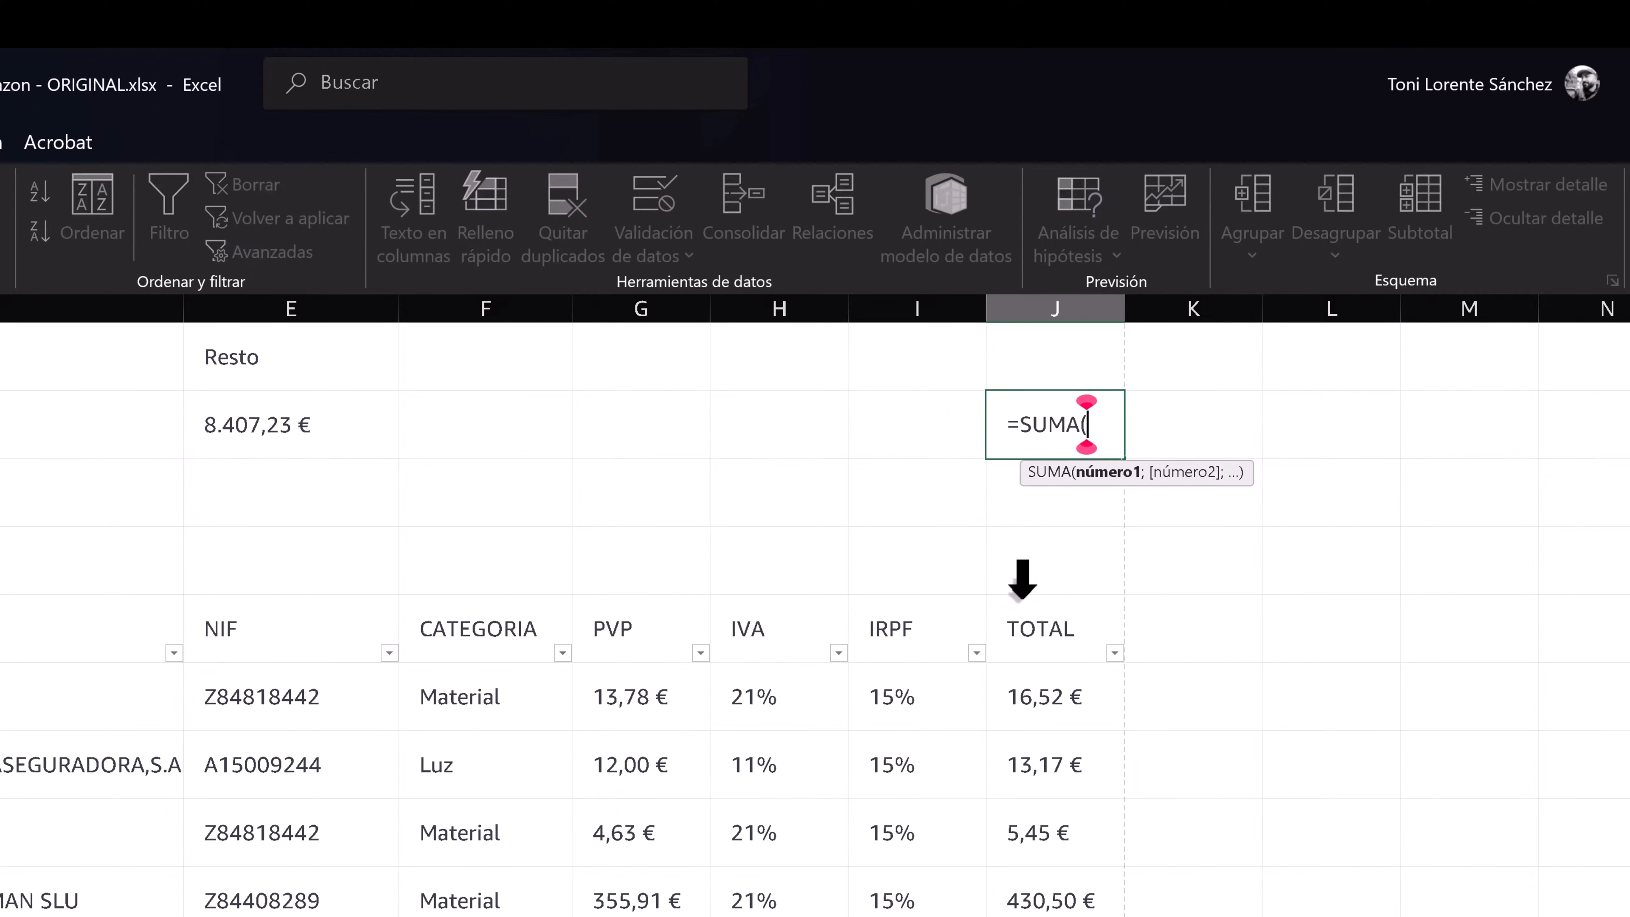
left_click(1021, 610)
key("Return")
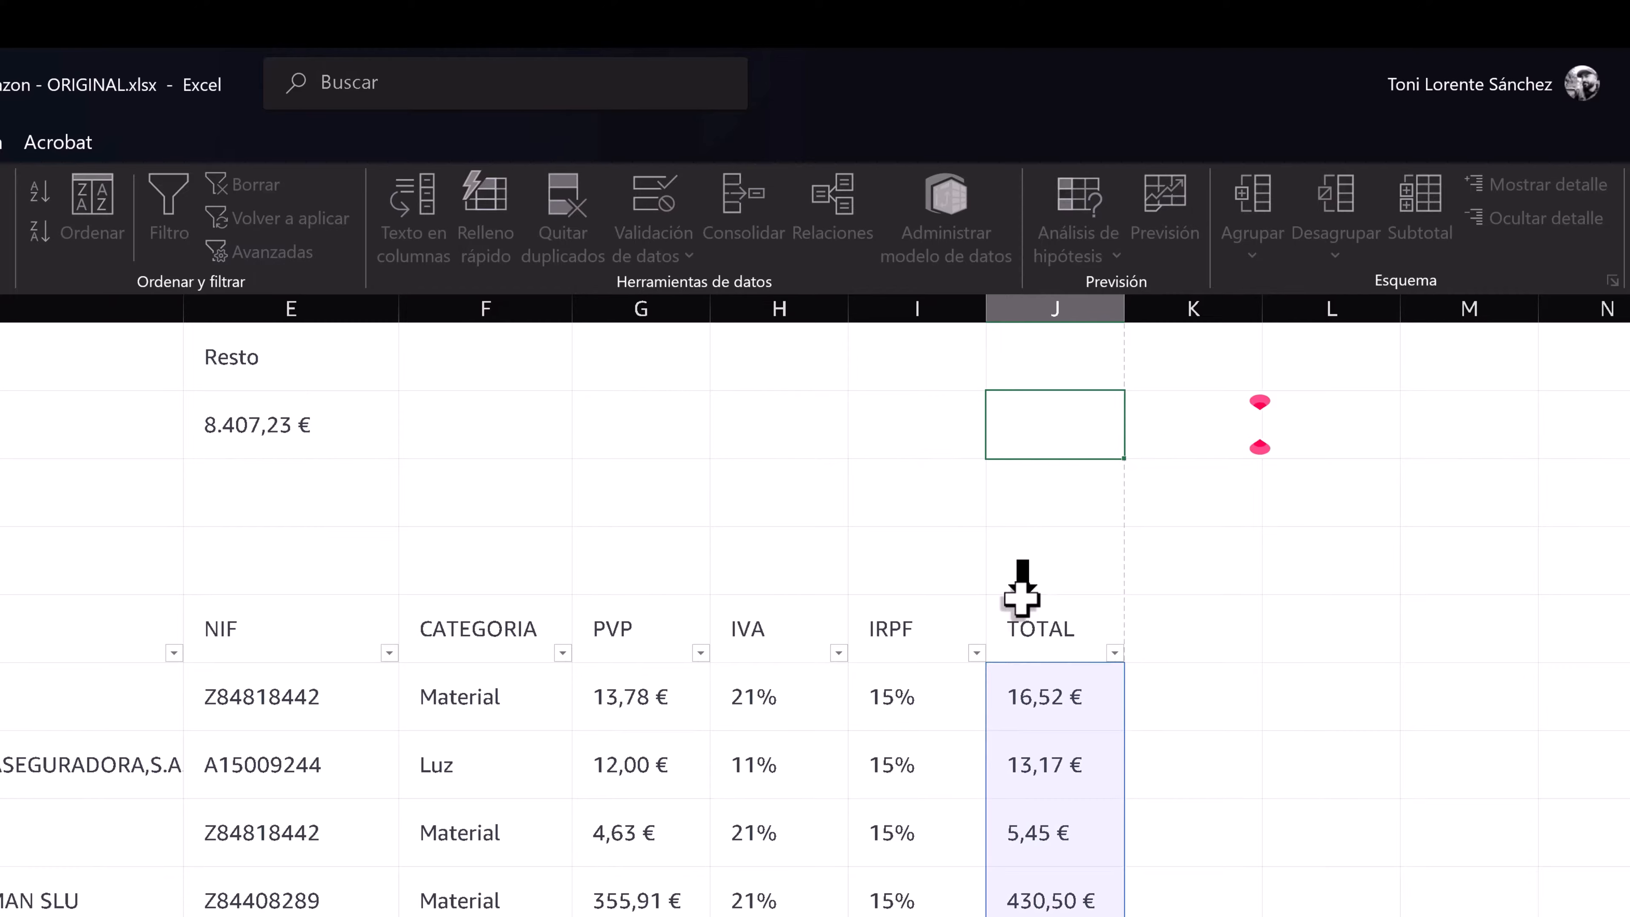
left_click(693, 426)
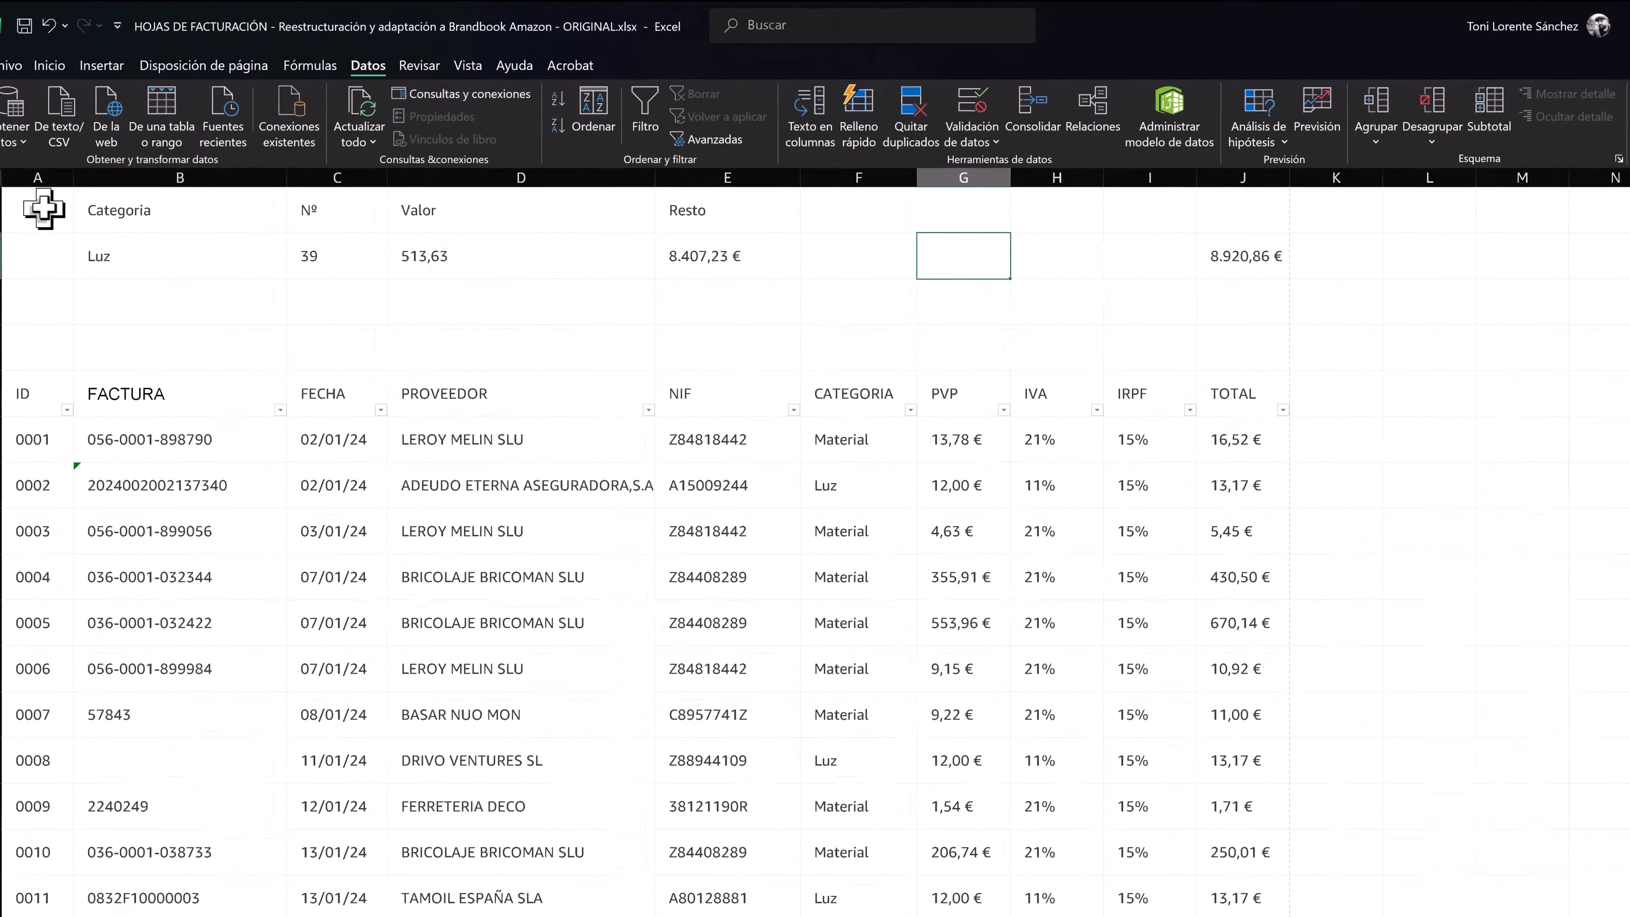
- Set the summary headings in B1:J1 to the Amazon Ember Display Light font
left_click_drag(43, 209, 1218, 195)
left_click_drag(1218, 195, 1222, 194)
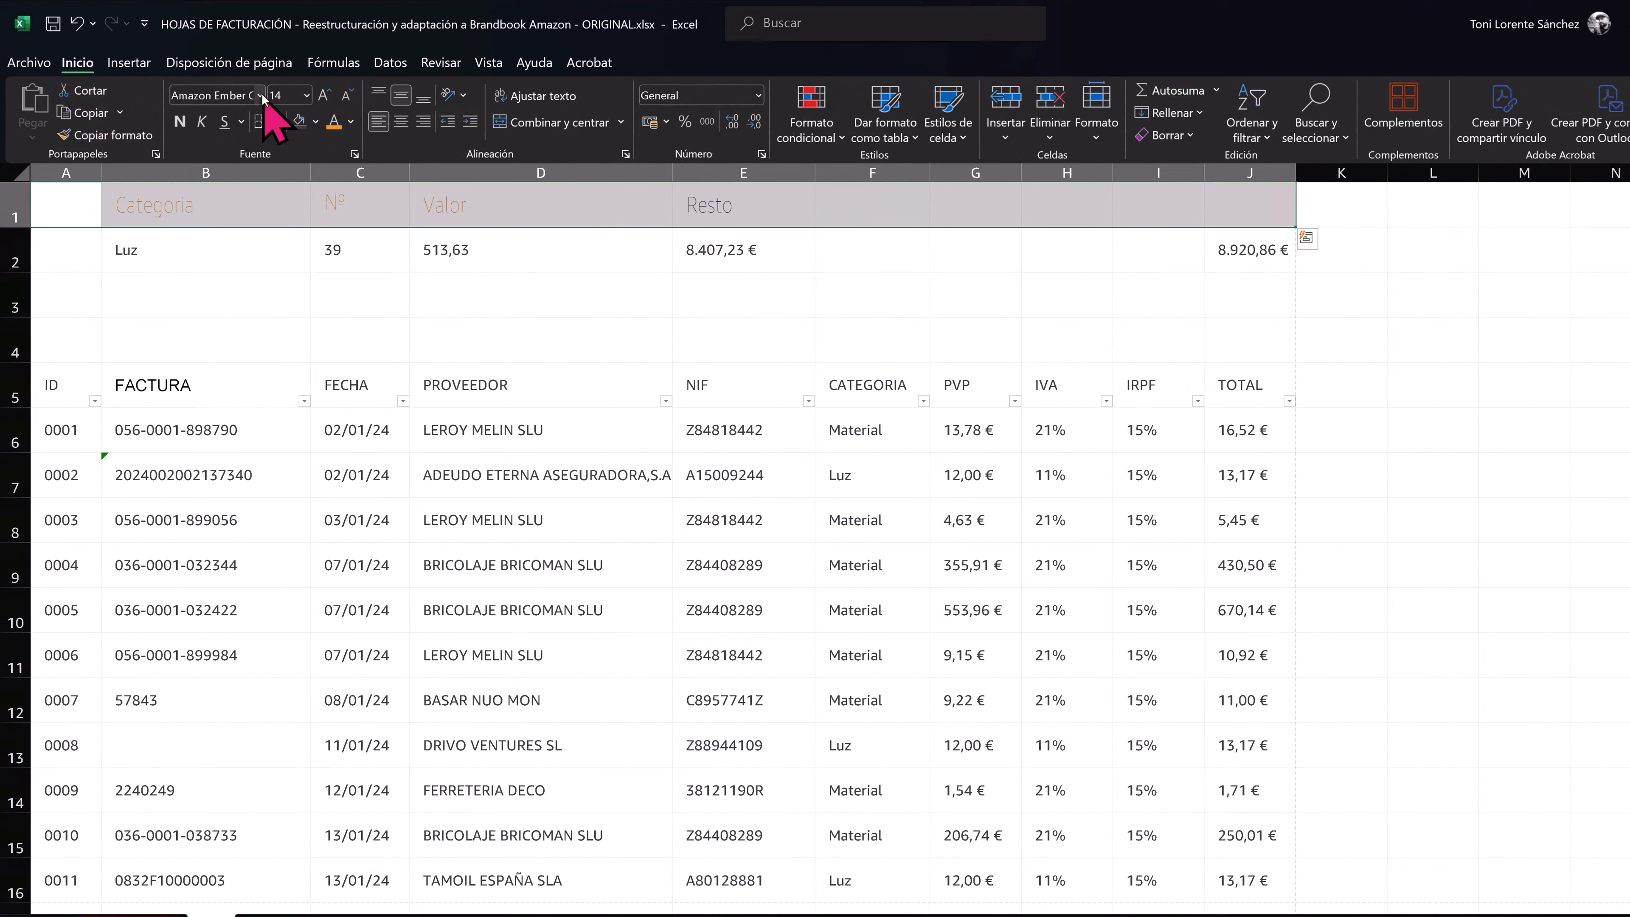
left_click(259, 95)
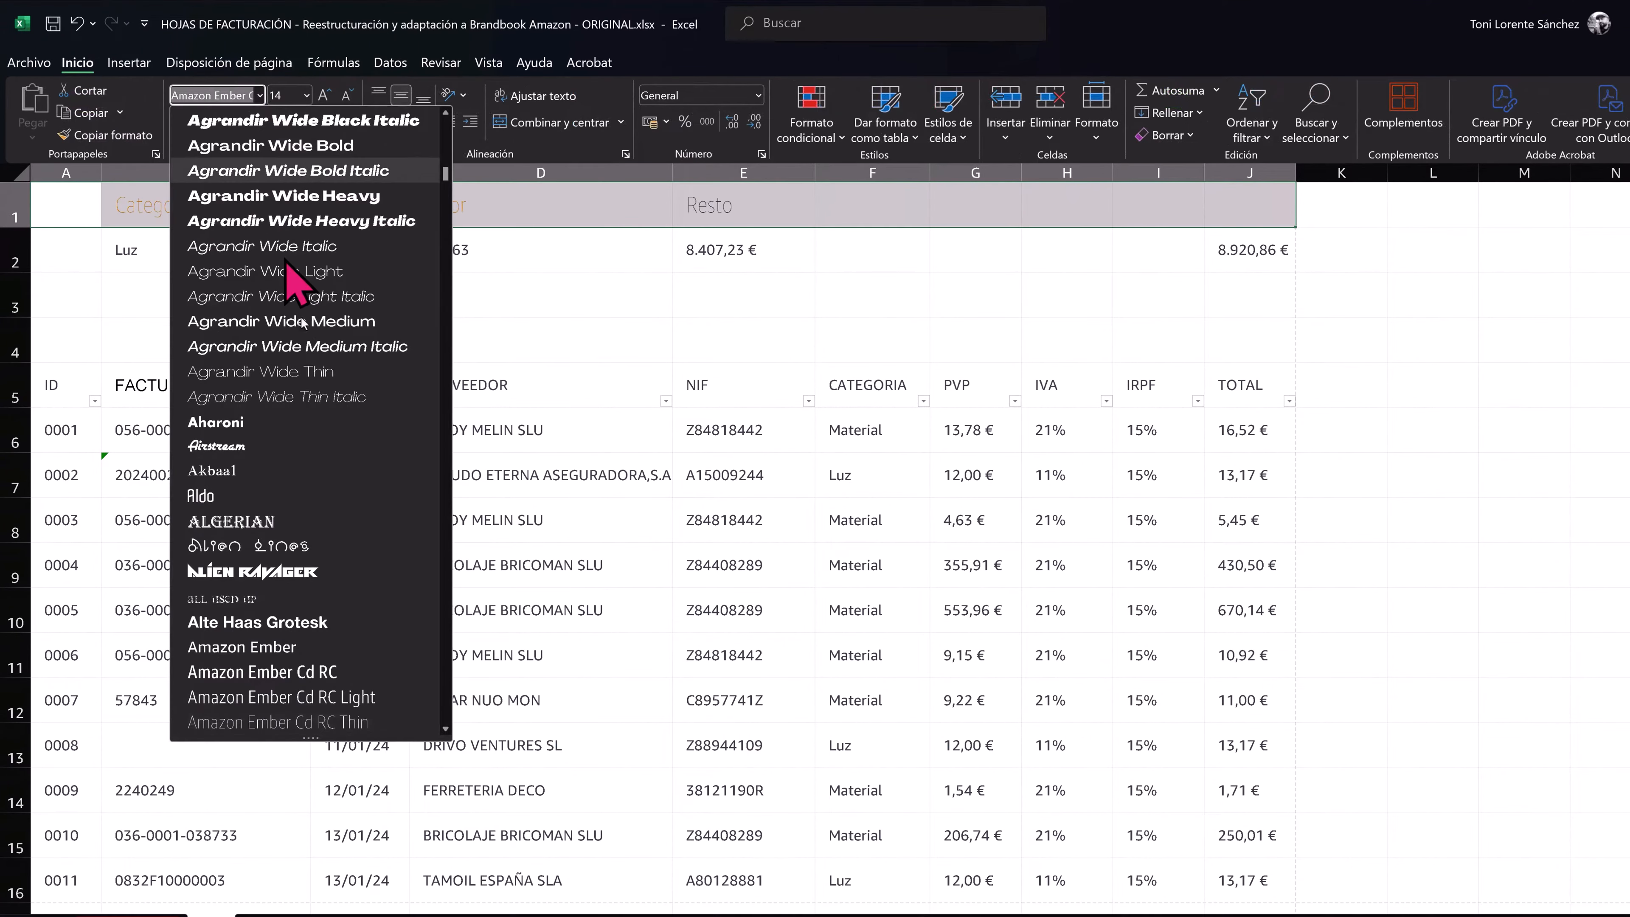
scroll(393, 532, "down", 2)
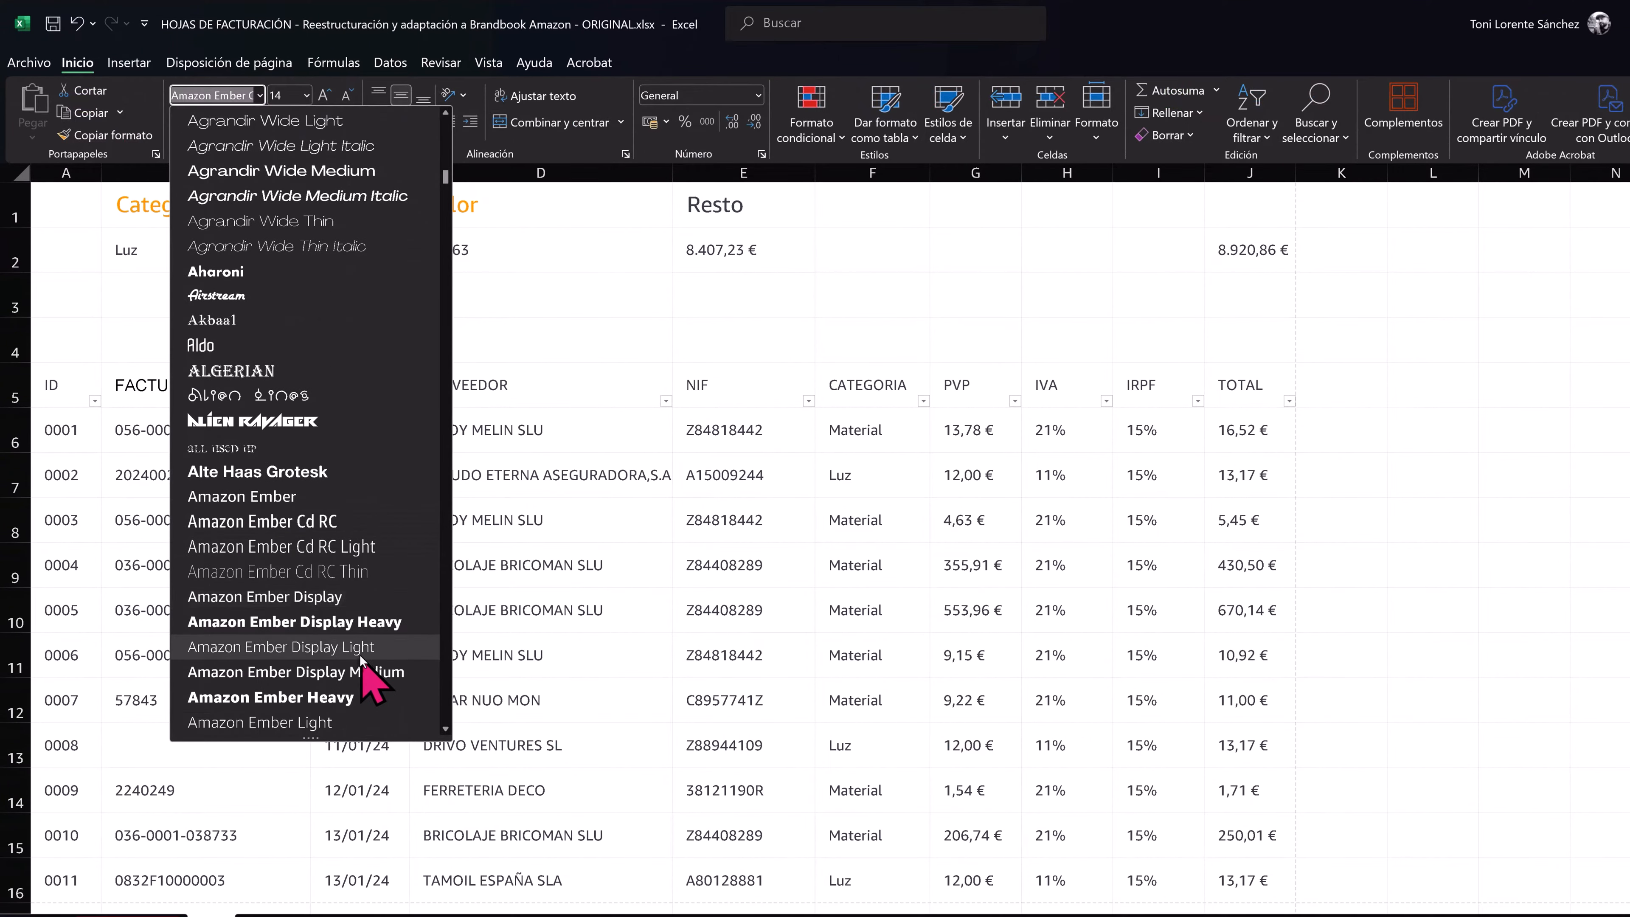
left_click(359, 649)
left_click(347, 218)
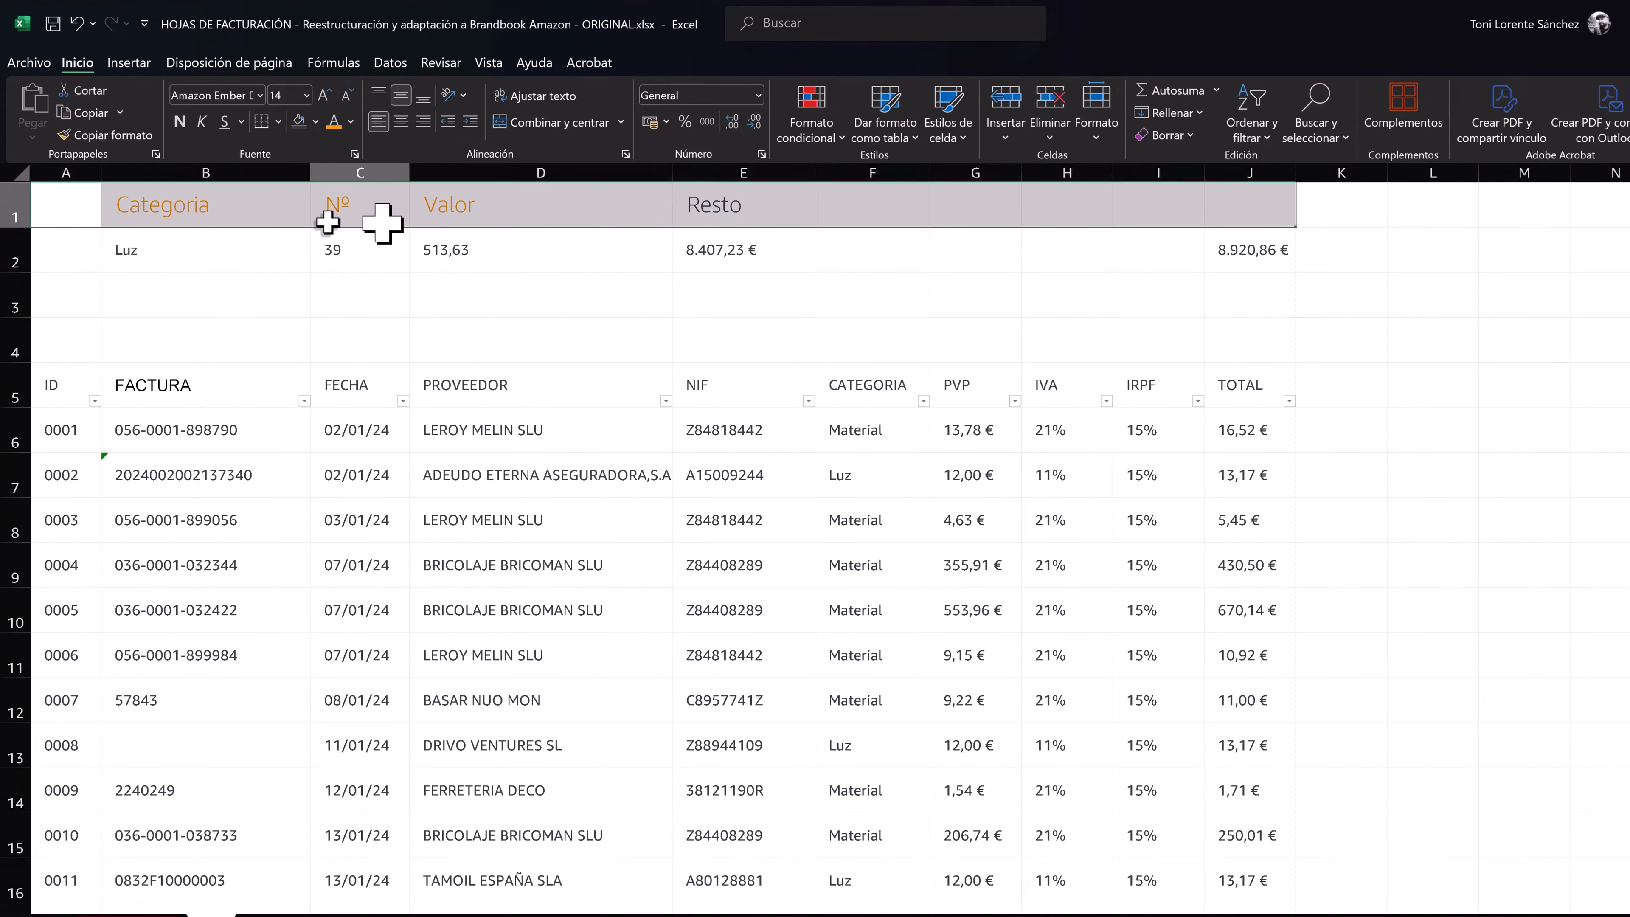
- Set the summary results in B2:J2 to the Amazon Ember Display Medium font
left_click_drag(169, 249, 1232, 243)
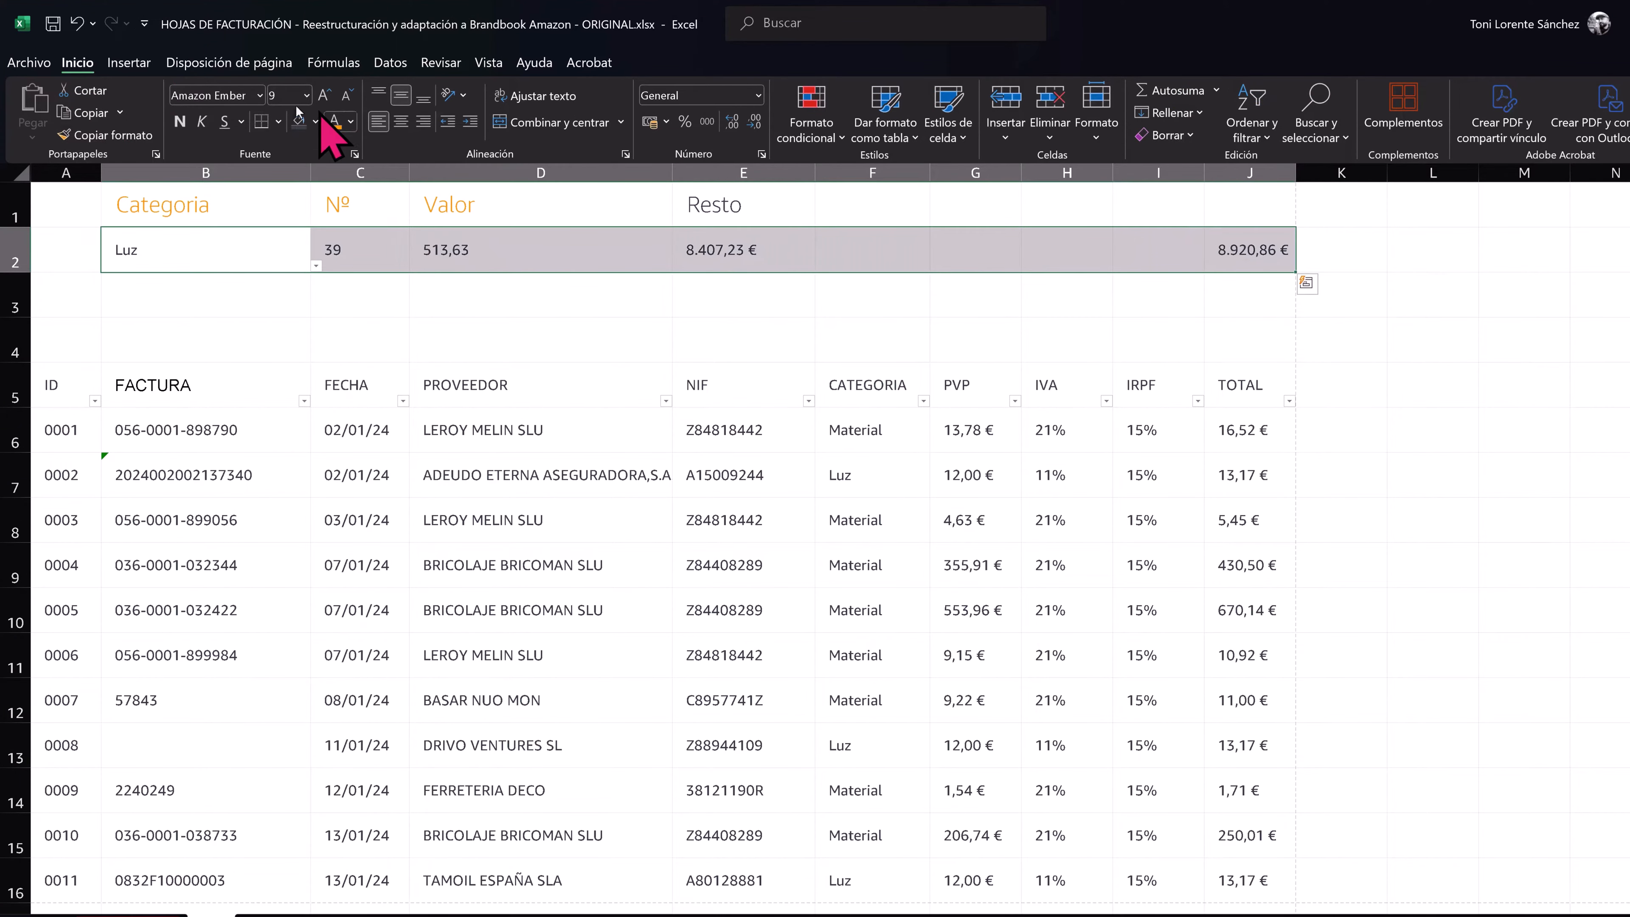
left_click(260, 97)
scroll(334, 488, "down", 2)
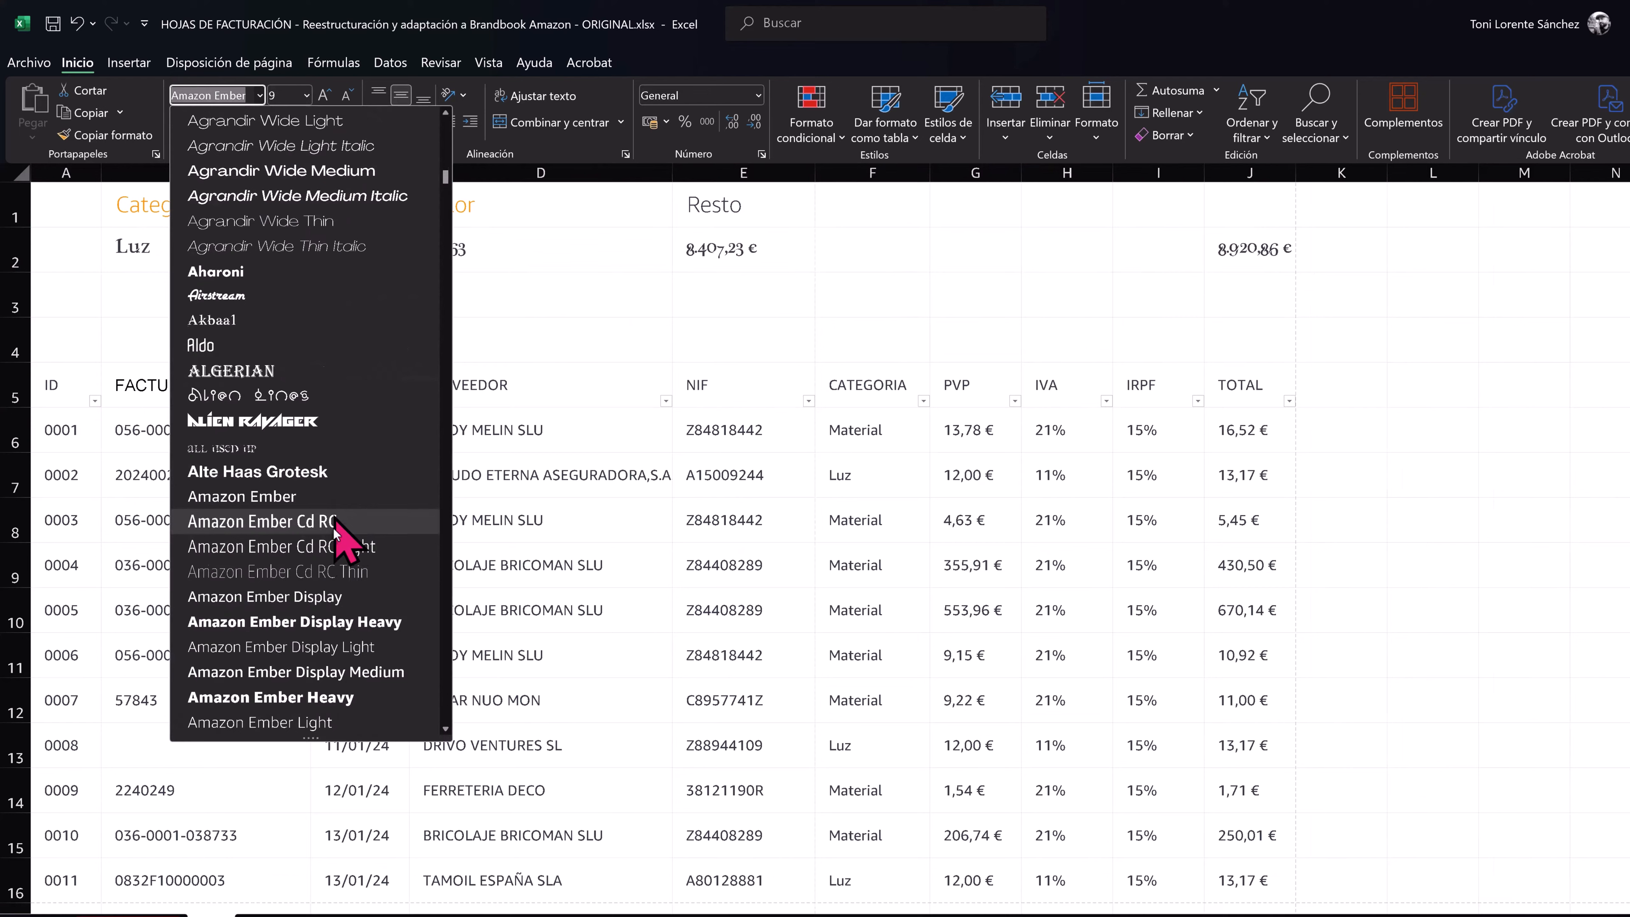
left_click(342, 671)
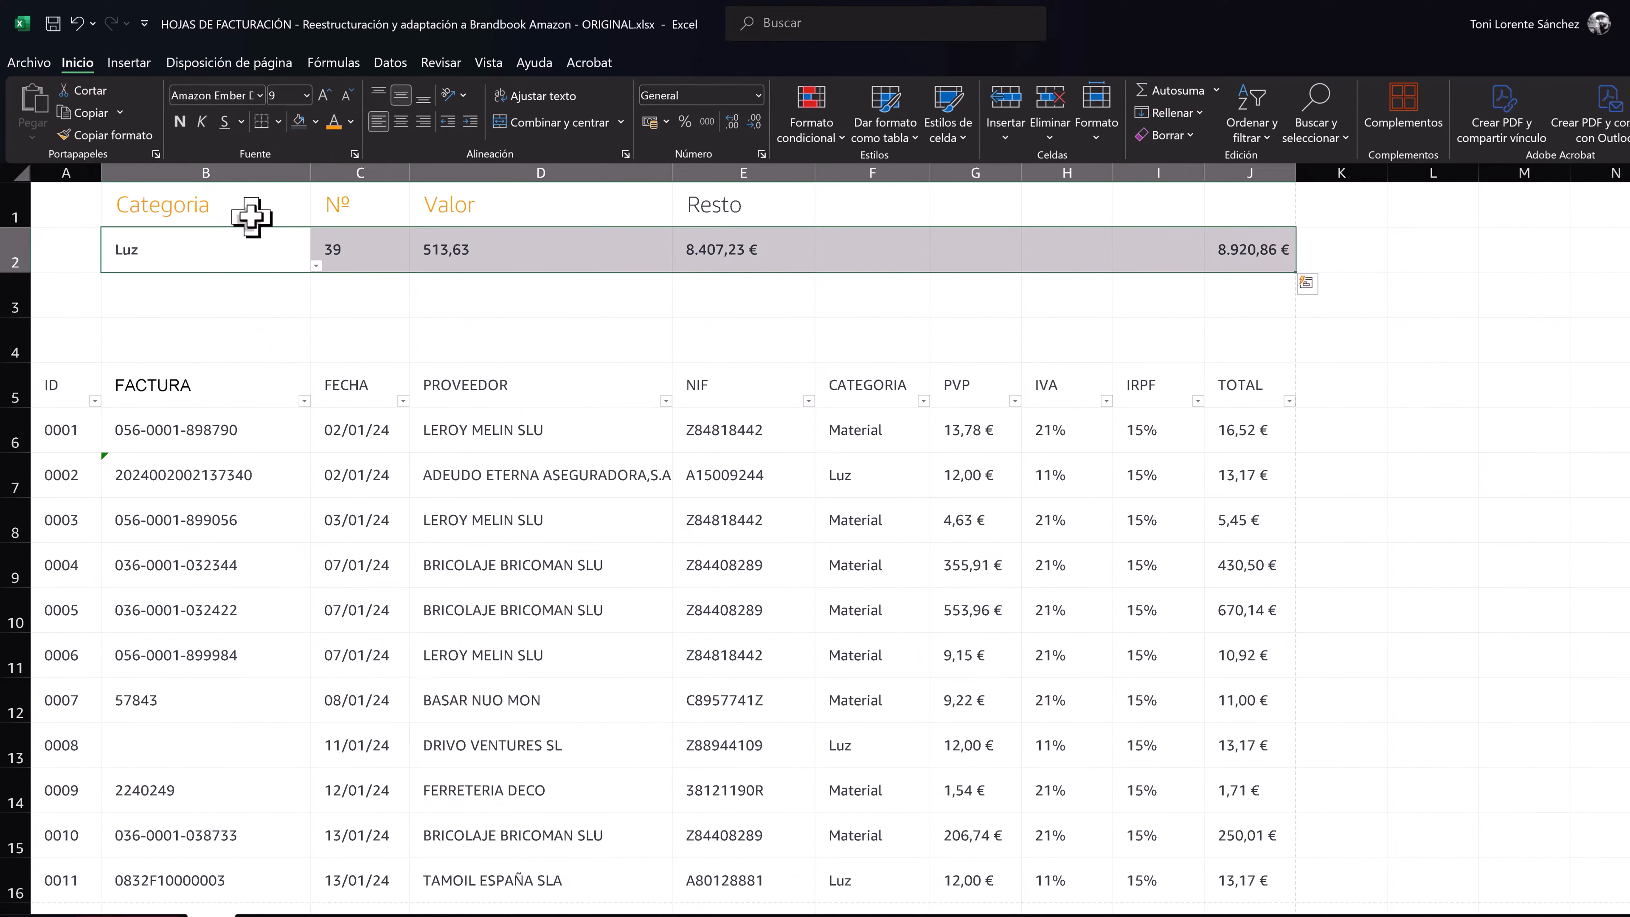
- Colour the results in B2:D2 orange and centre the Categoria, Nº and Valor cells in B1:D2
left_click(274, 238)
left_click_drag(275, 232, 449, 234)
left_click(334, 122)
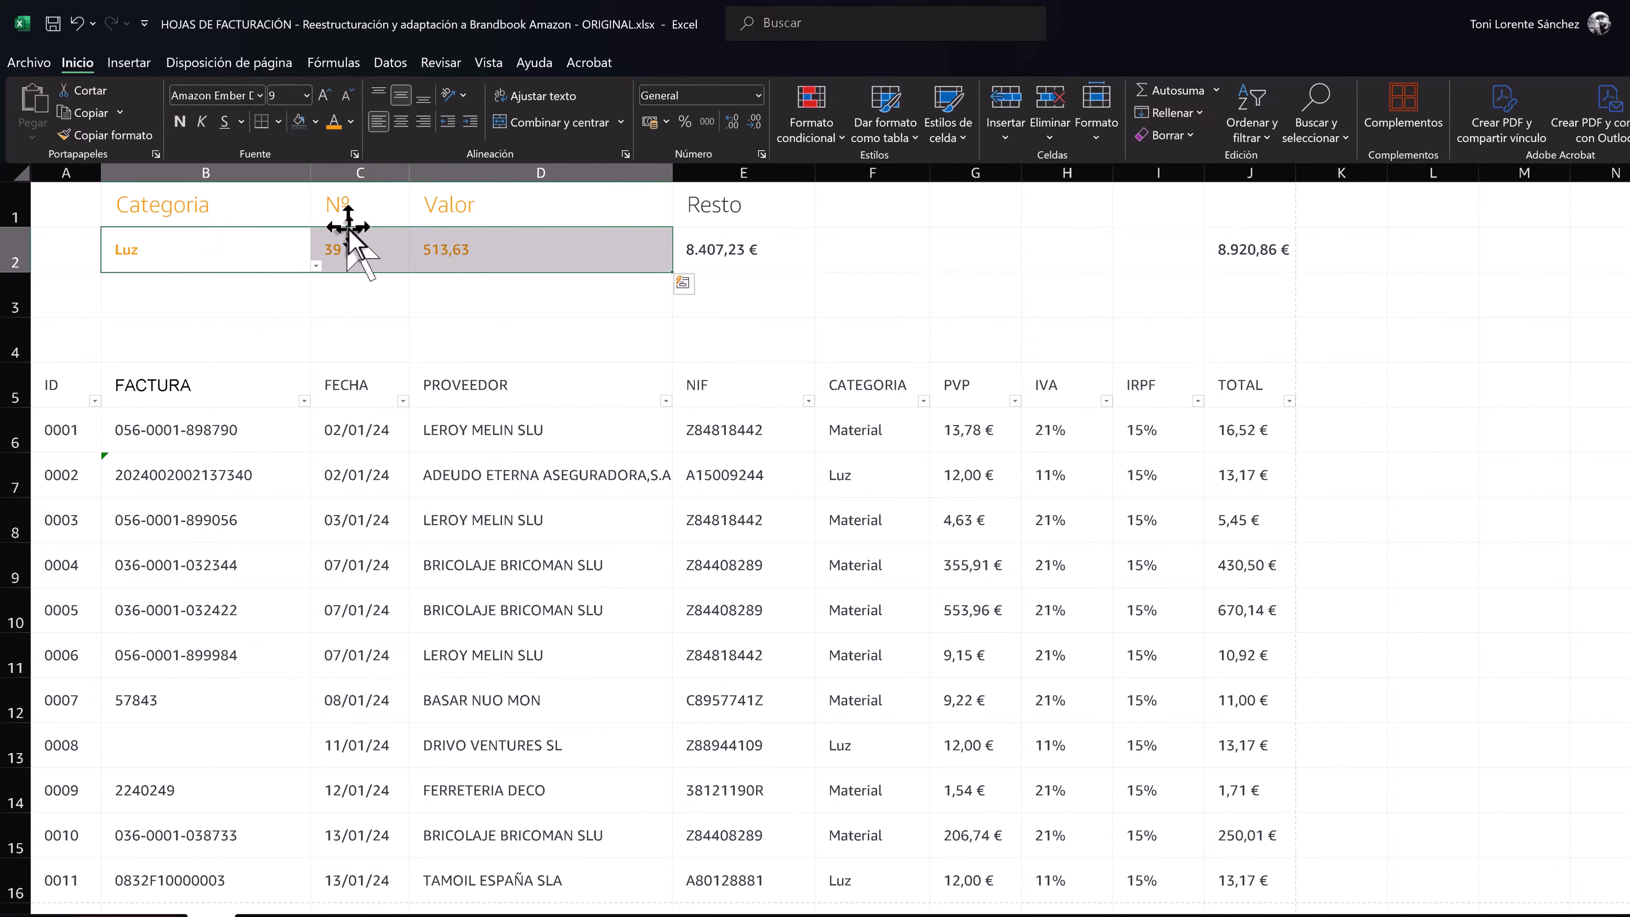
left_click(350, 237)
left_click_drag(206, 217, 462, 237)
left_click(395, 123)
- Increase the font size of the summary results in B2:E2 to 11 points
left_click(539, 250)
left_click(718, 215)
left_click(744, 260)
left_click_drag(216, 248, 776, 257)
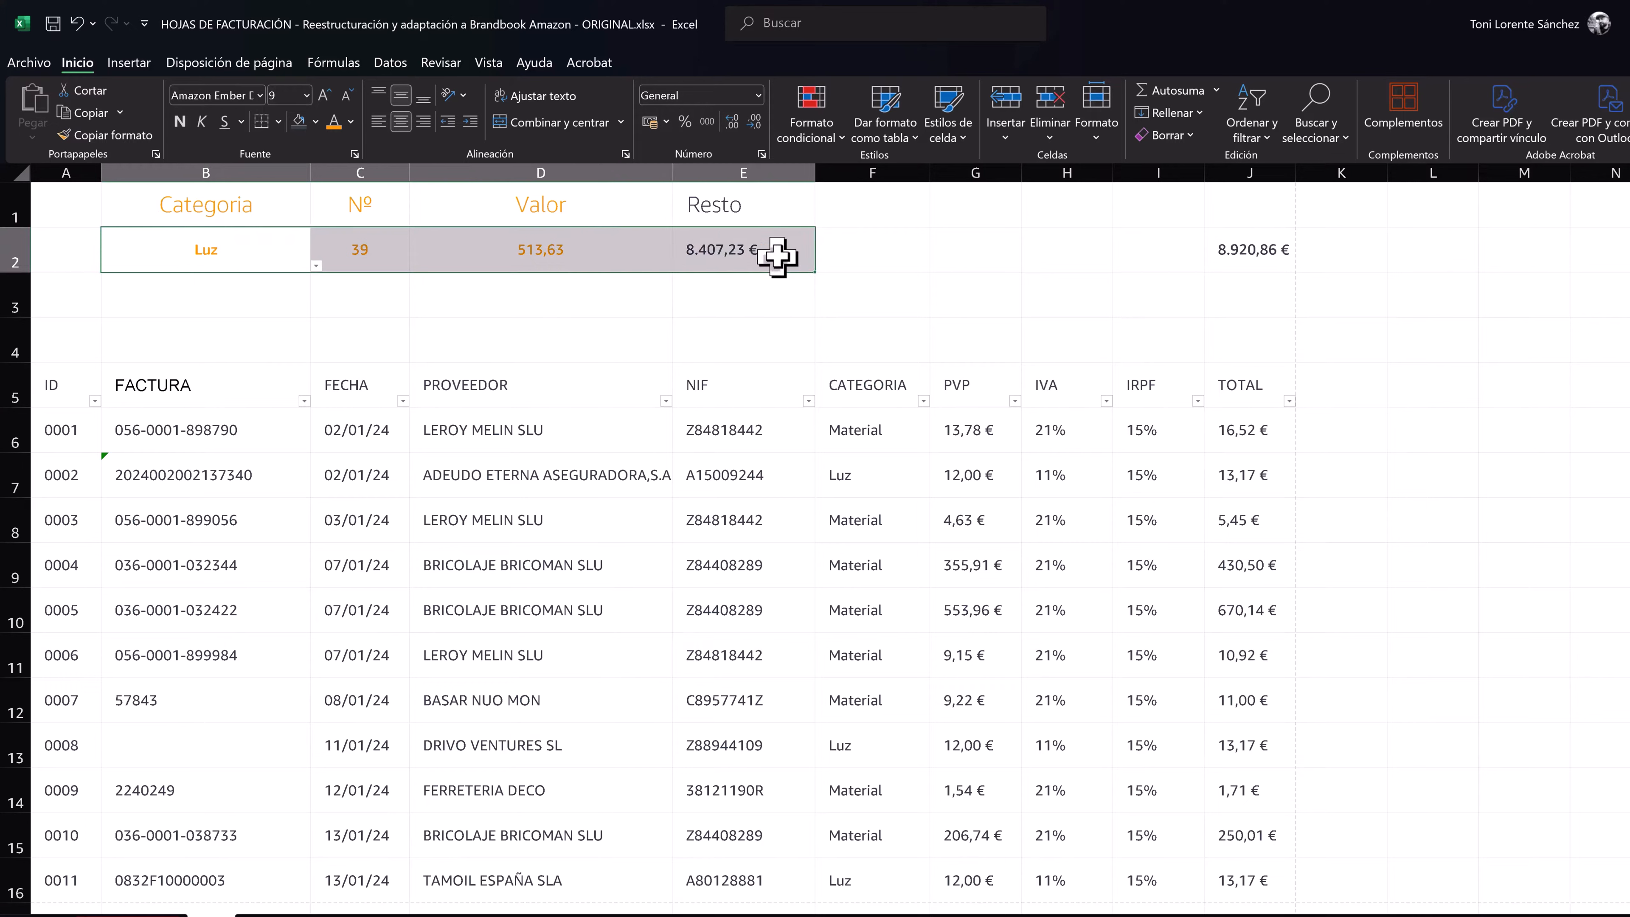
left_click(334, 98)
- Format the Valor result in D2 as euro currency
left_click(529, 244)
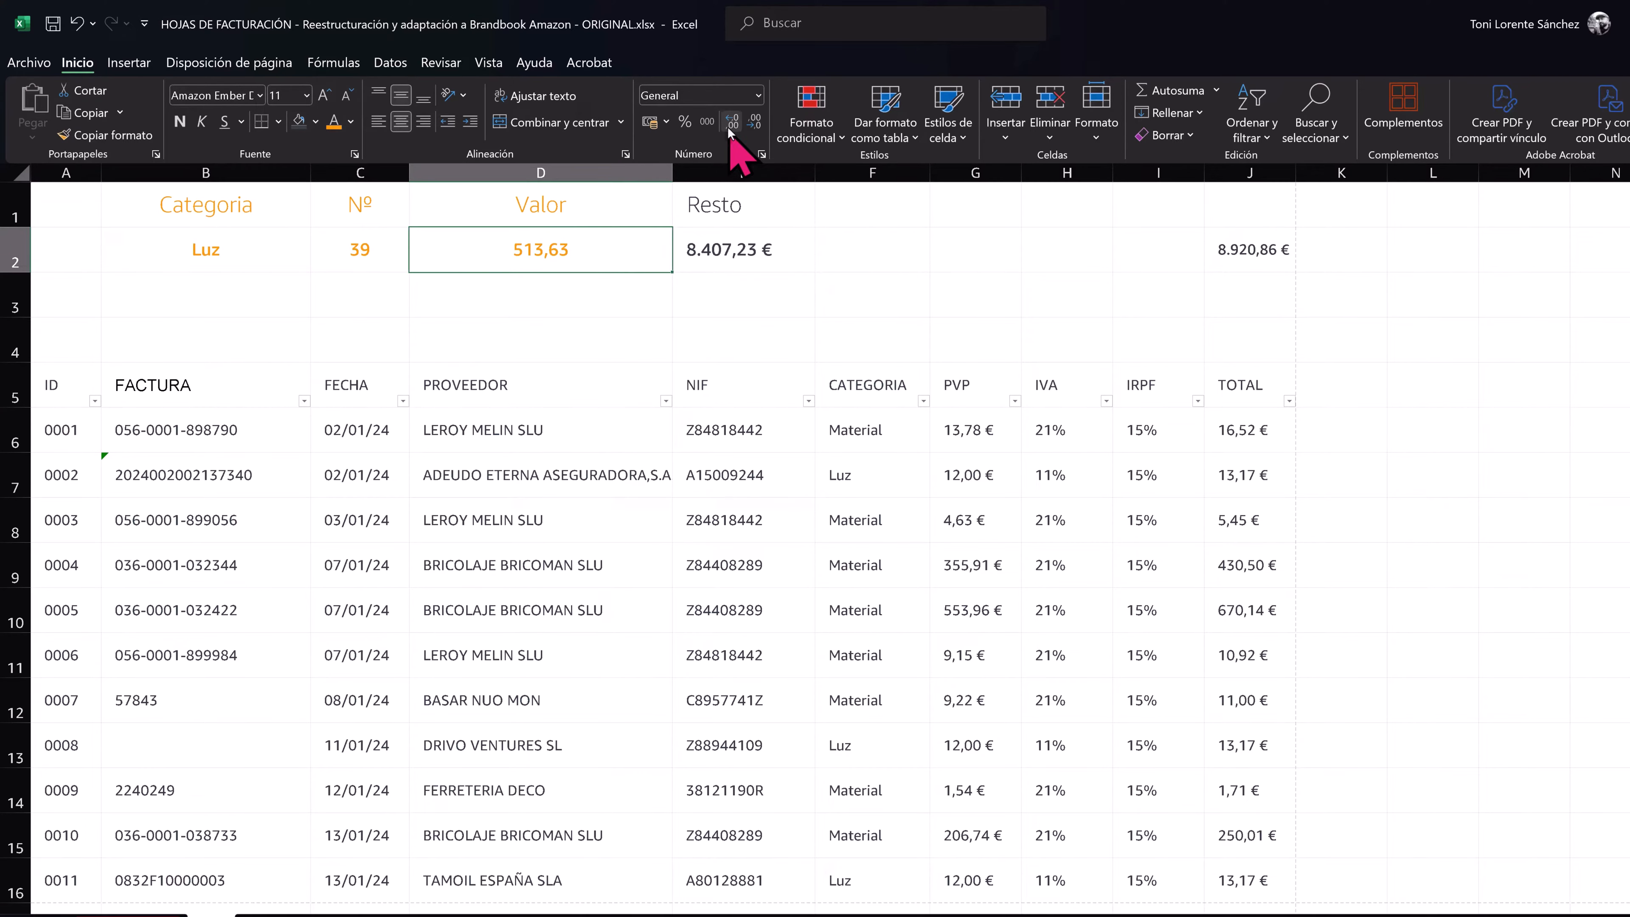
left_click(757, 97)
left_click(793, 217)
left_click(975, 294)
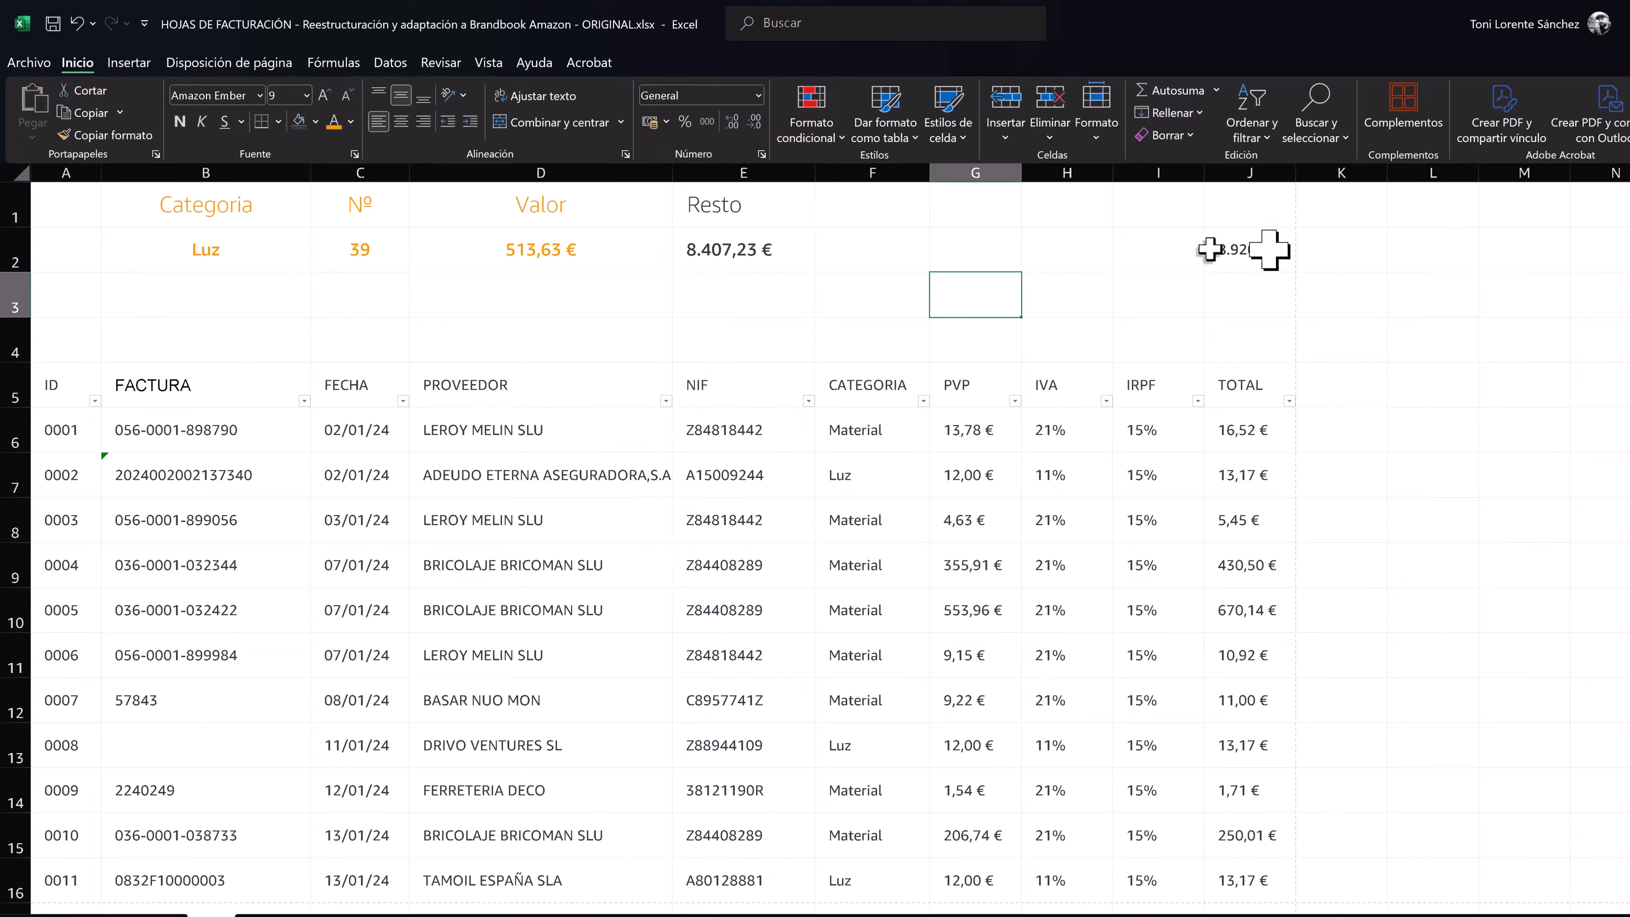
left_click(770, 247)
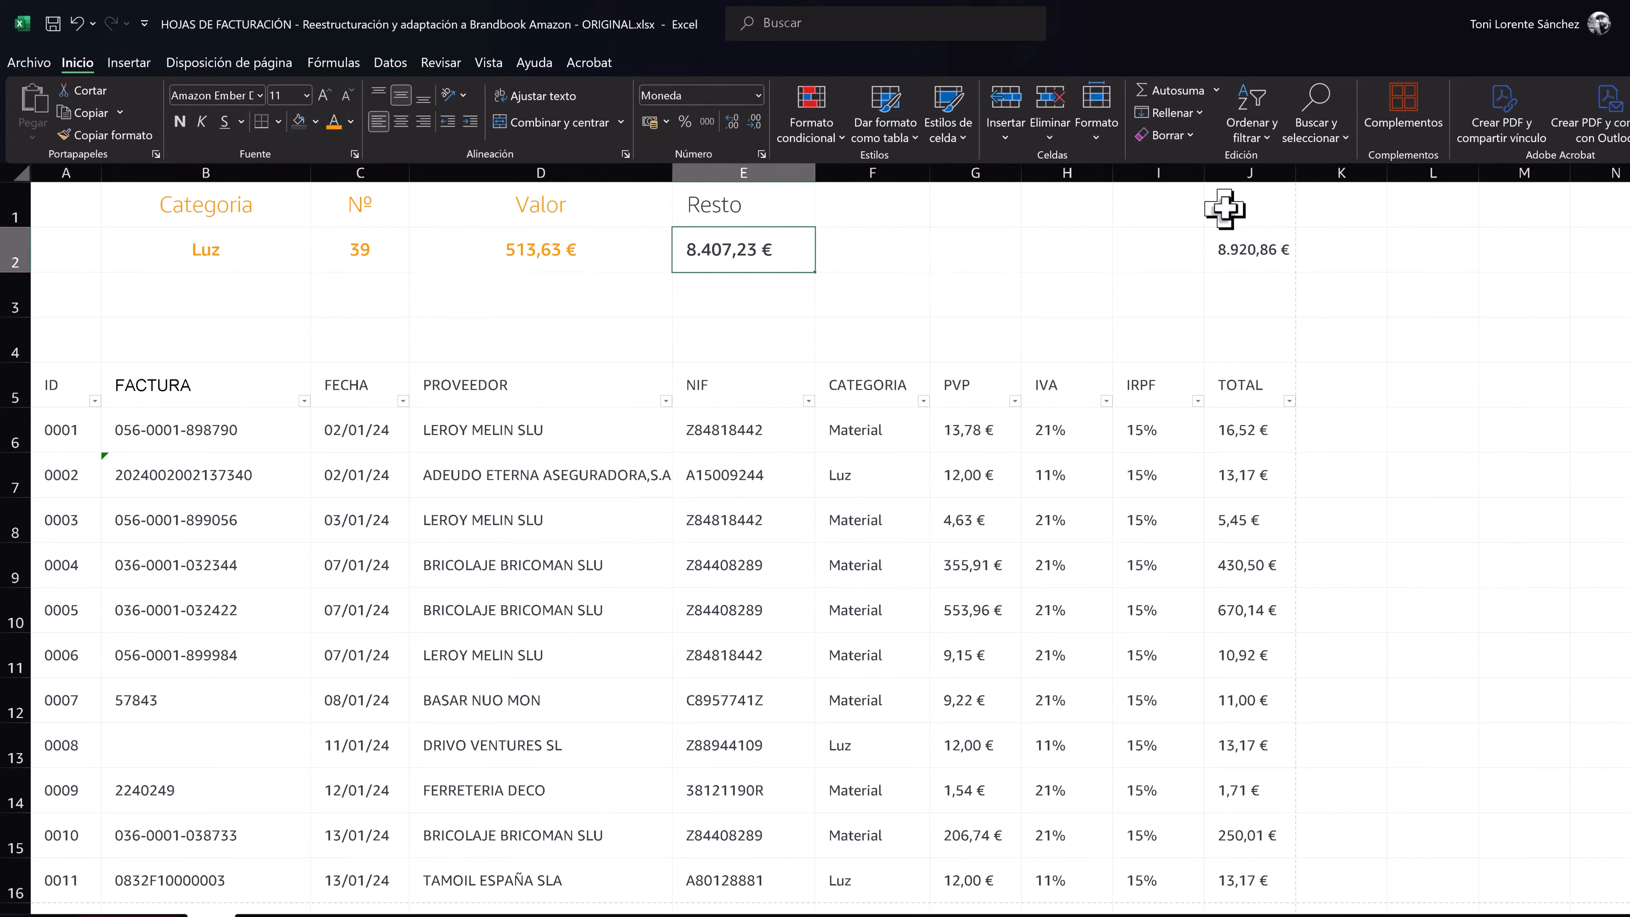
- Give J1:J2 a dark blue-grey fill and orange text to highlight the grand total
left_click_drag(1225, 206, 1202, 243)
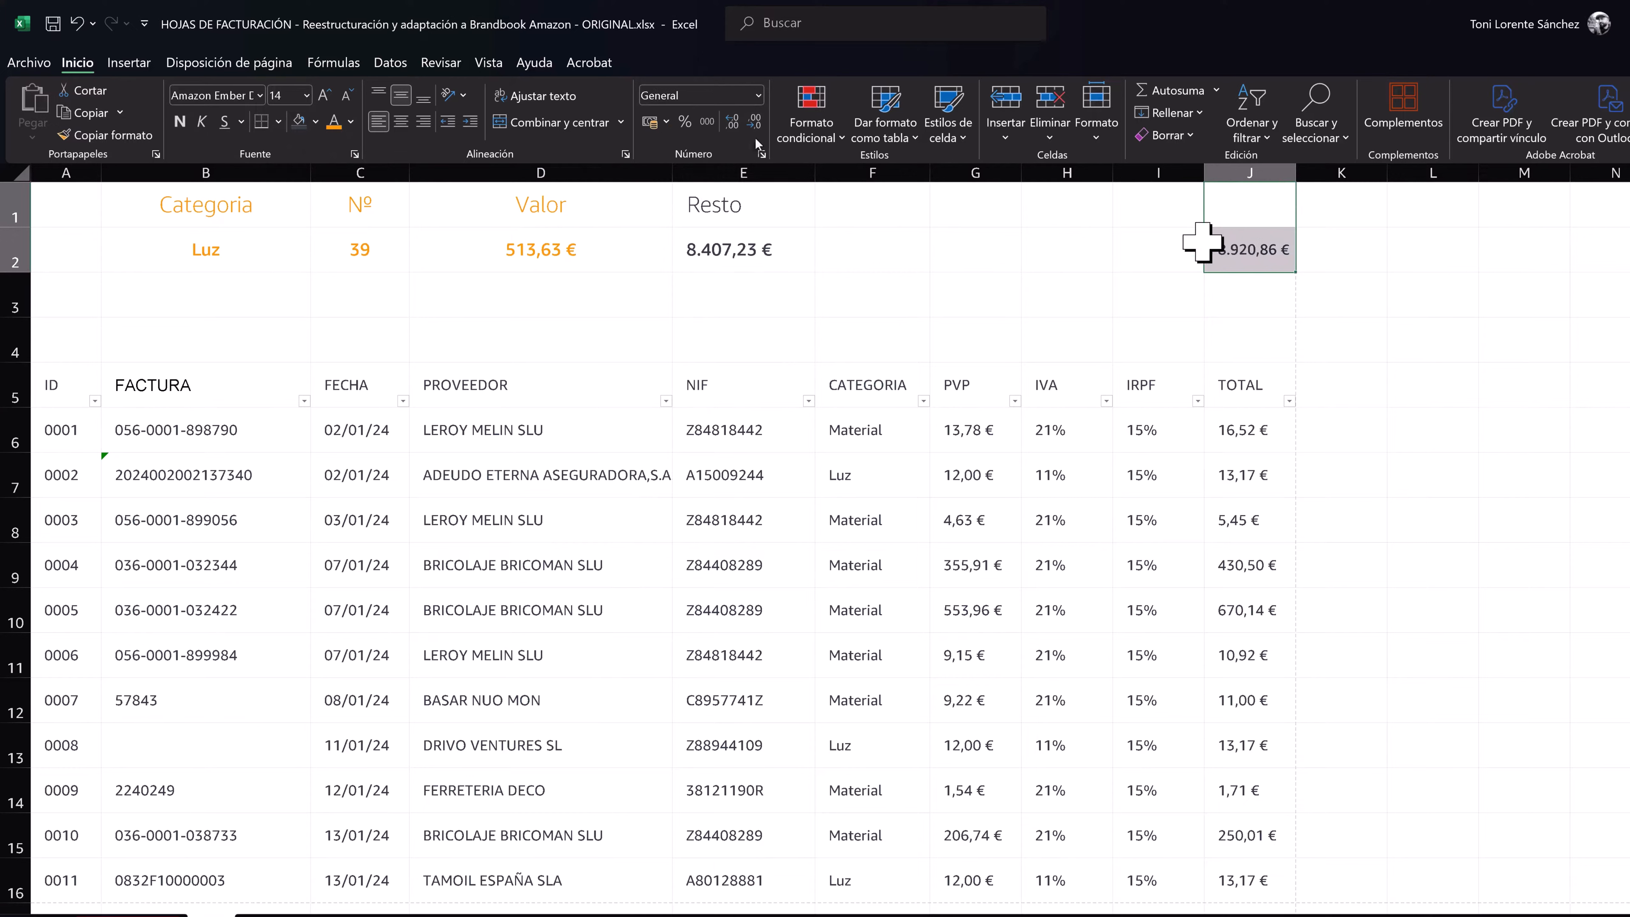
left_click(303, 123)
left_click(334, 122)
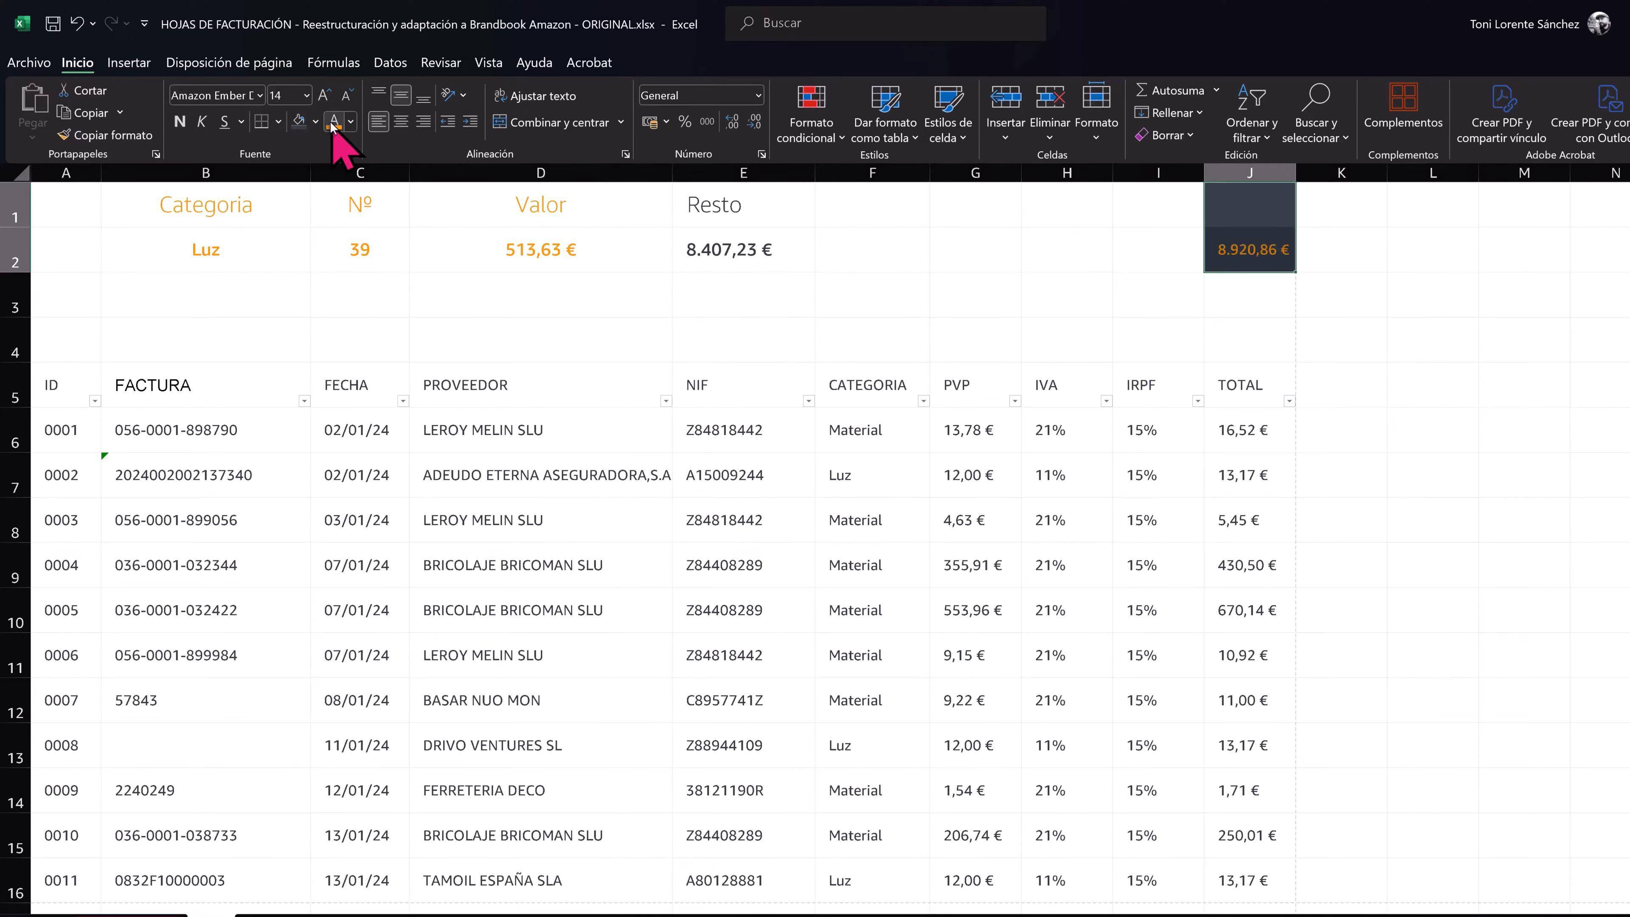
- Merge I1:J2 into one centred cell containing the grand total
left_click_drag(1161, 205, 1232, 251)
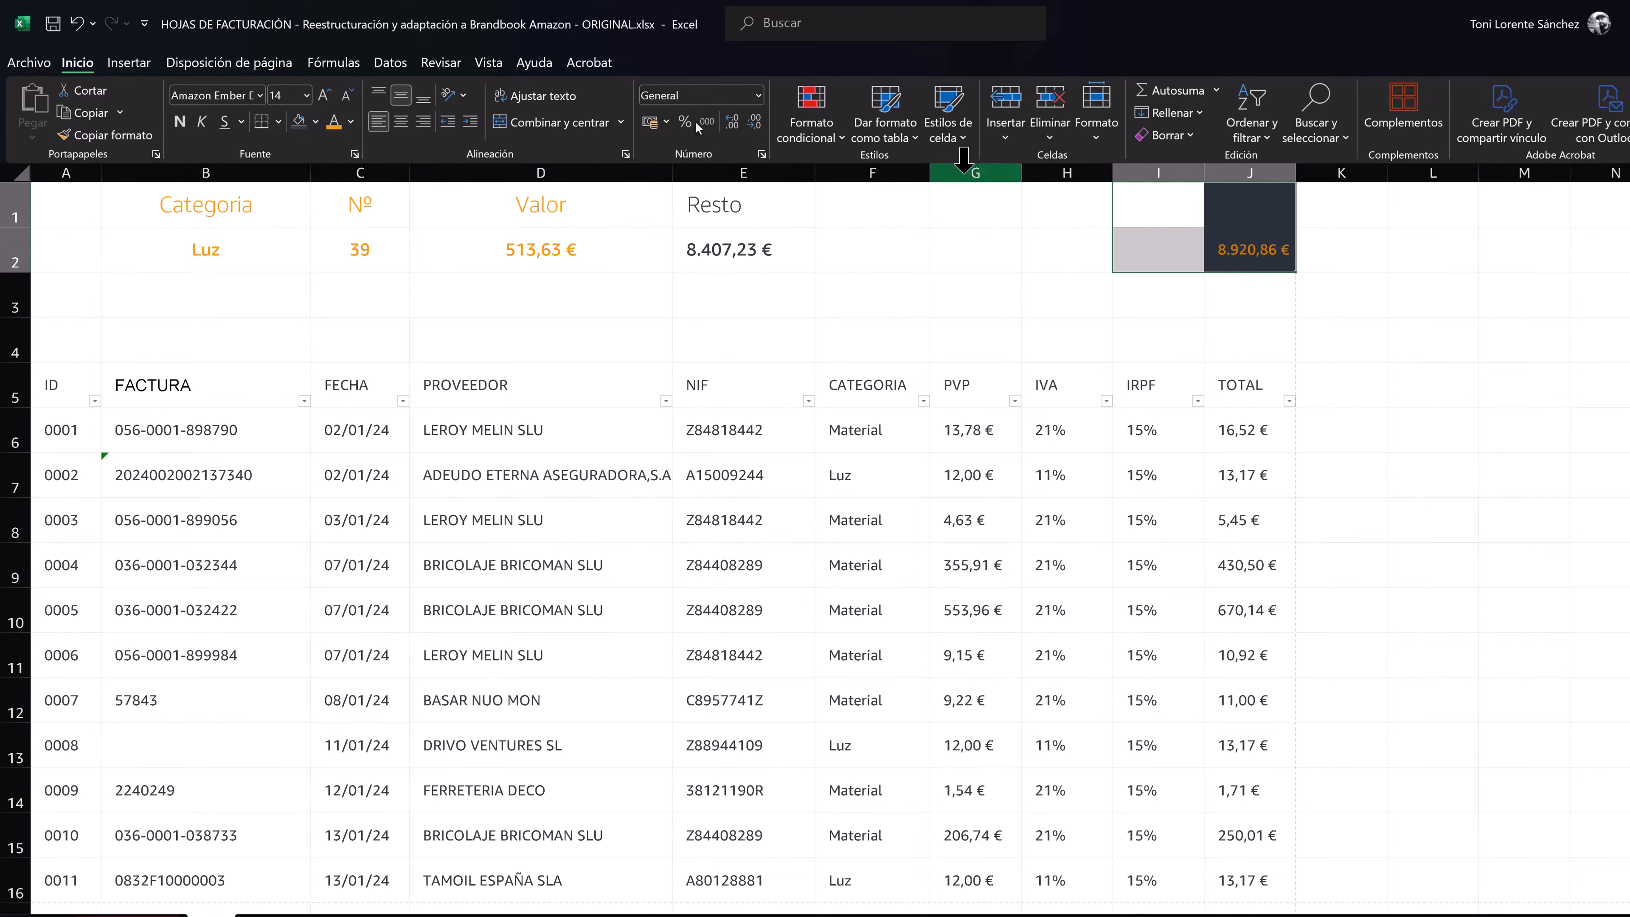
left_click(618, 132)
left_click(616, 159)
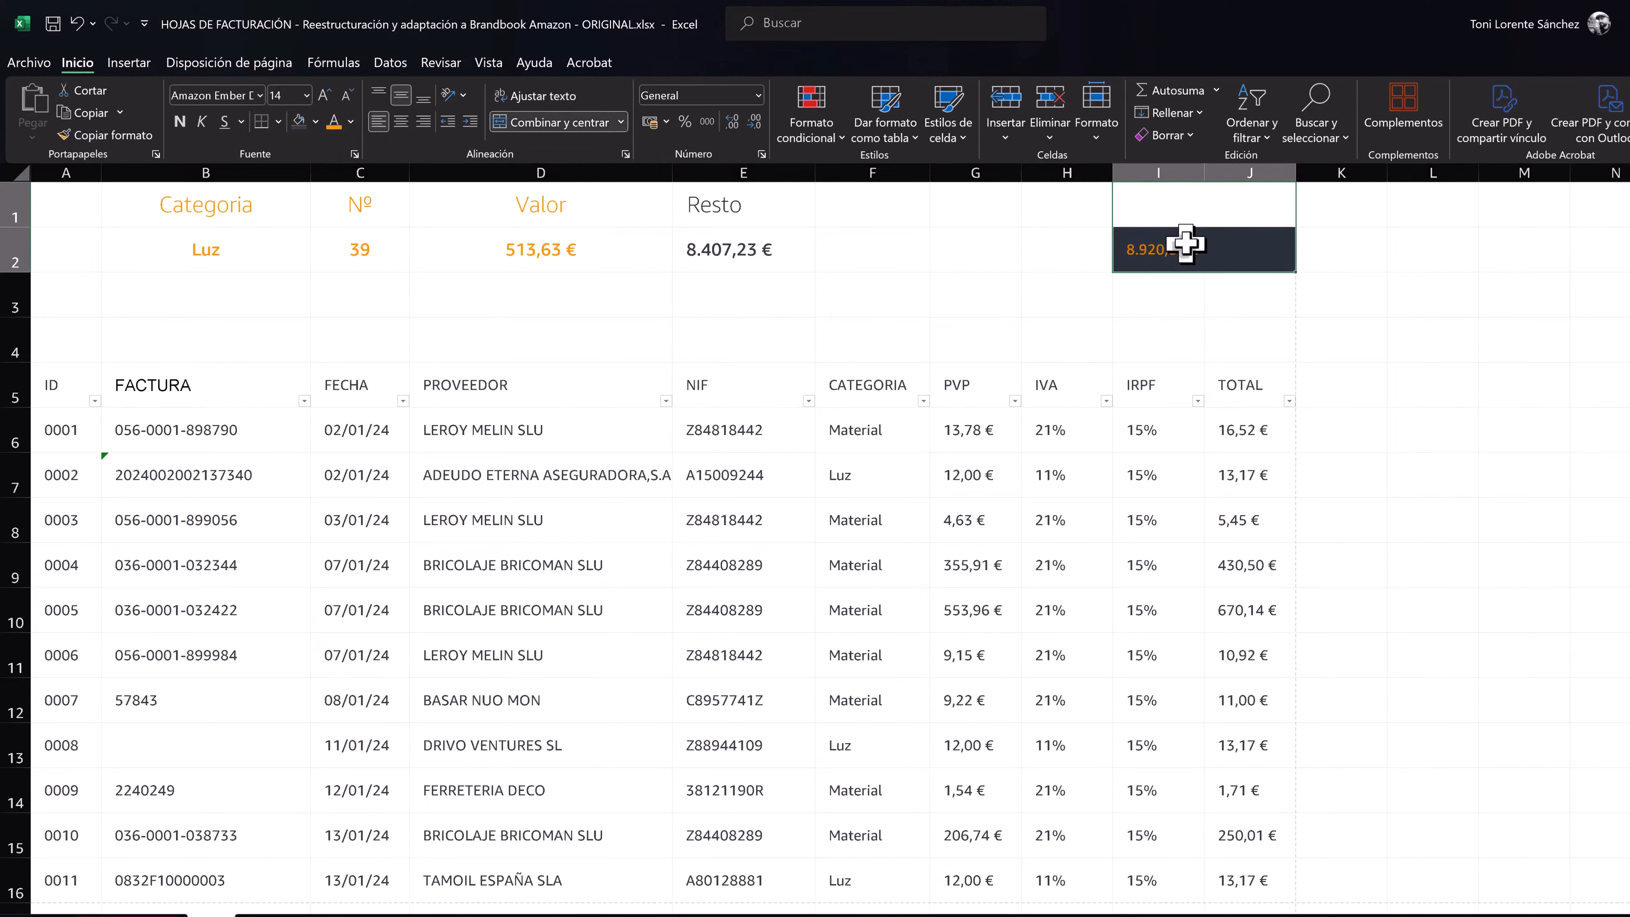
left_click(520, 123)
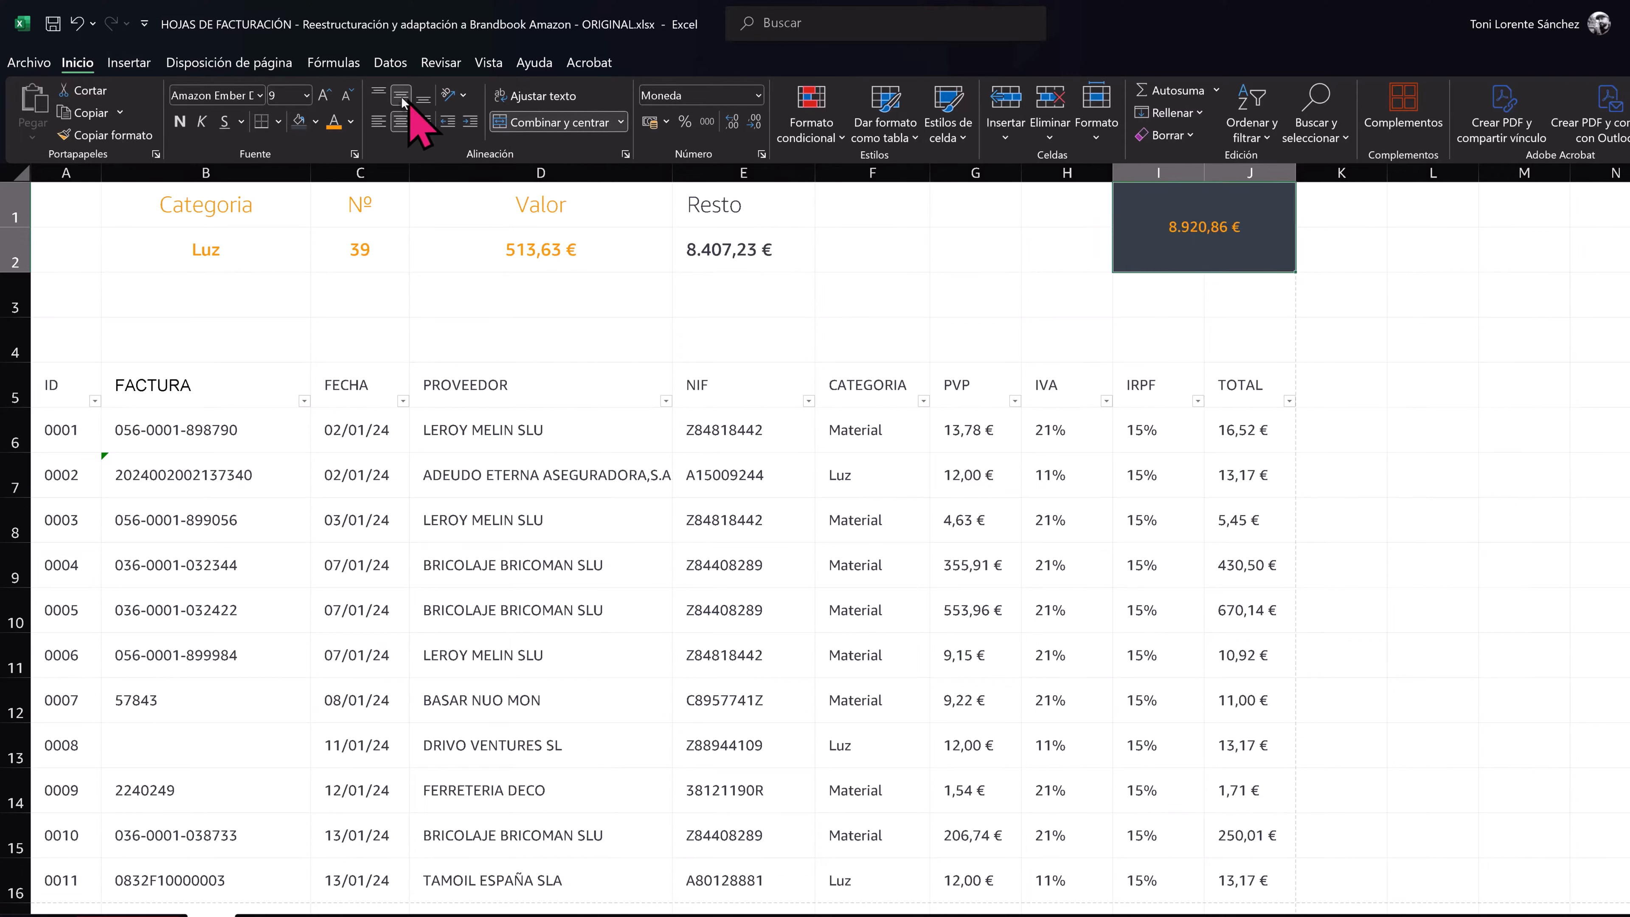
- Enlarge the grand total in the merged I1:J2 cell to 18 points
left_click(332, 95)
left_click(333, 95)
left_click(332, 95)
left_click(333, 95)
left_click(332, 95)
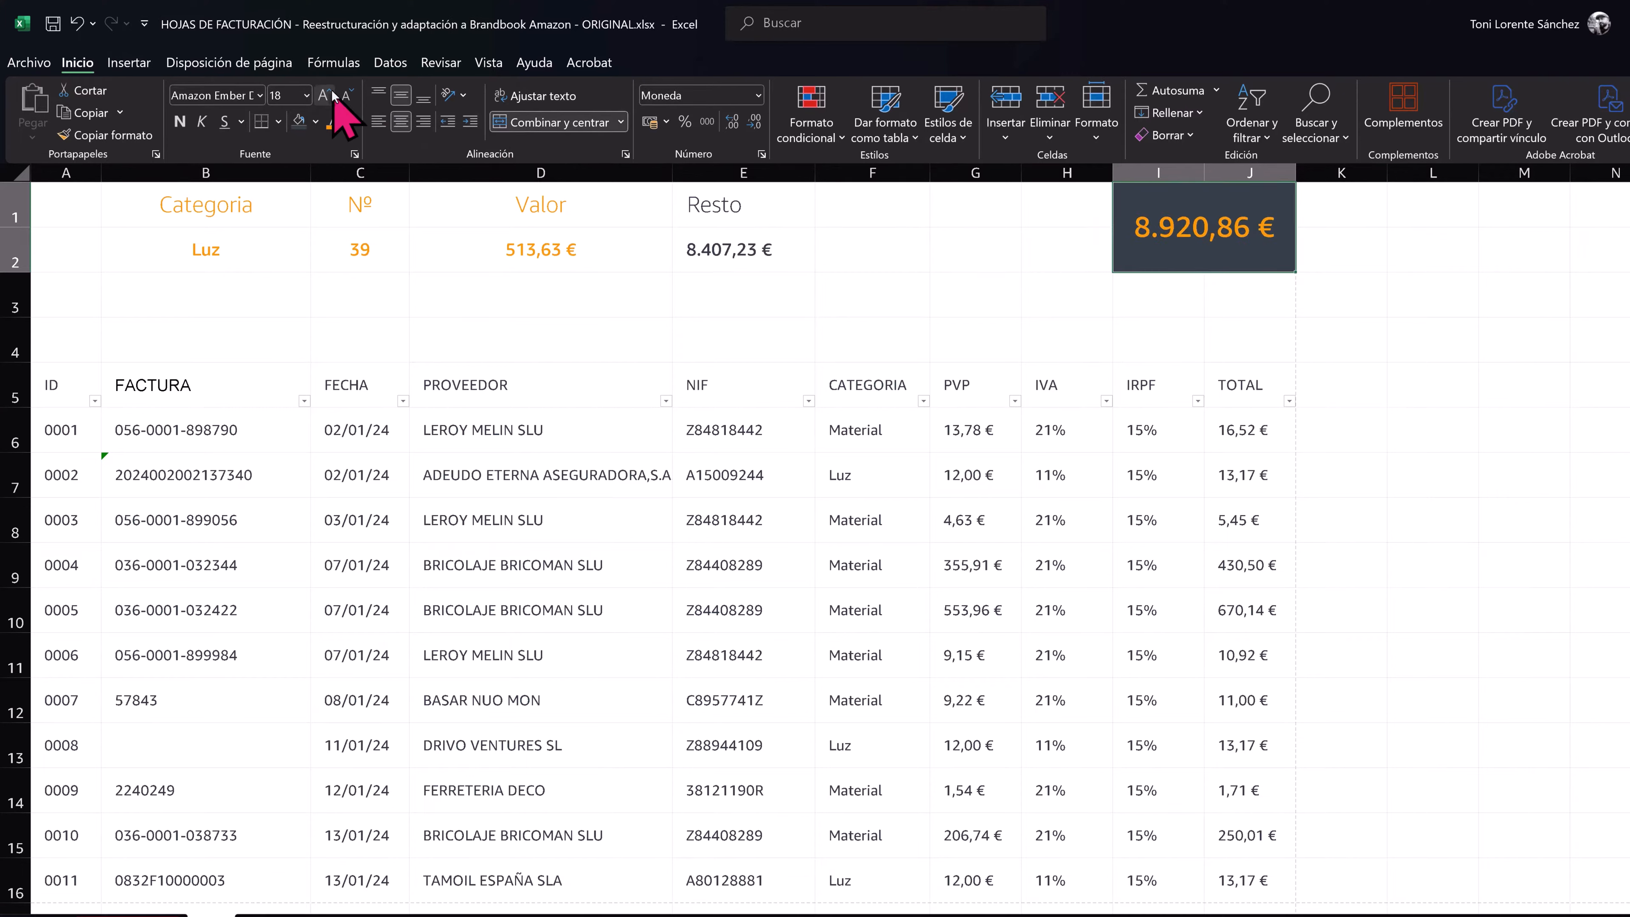
left_click(901, 295)
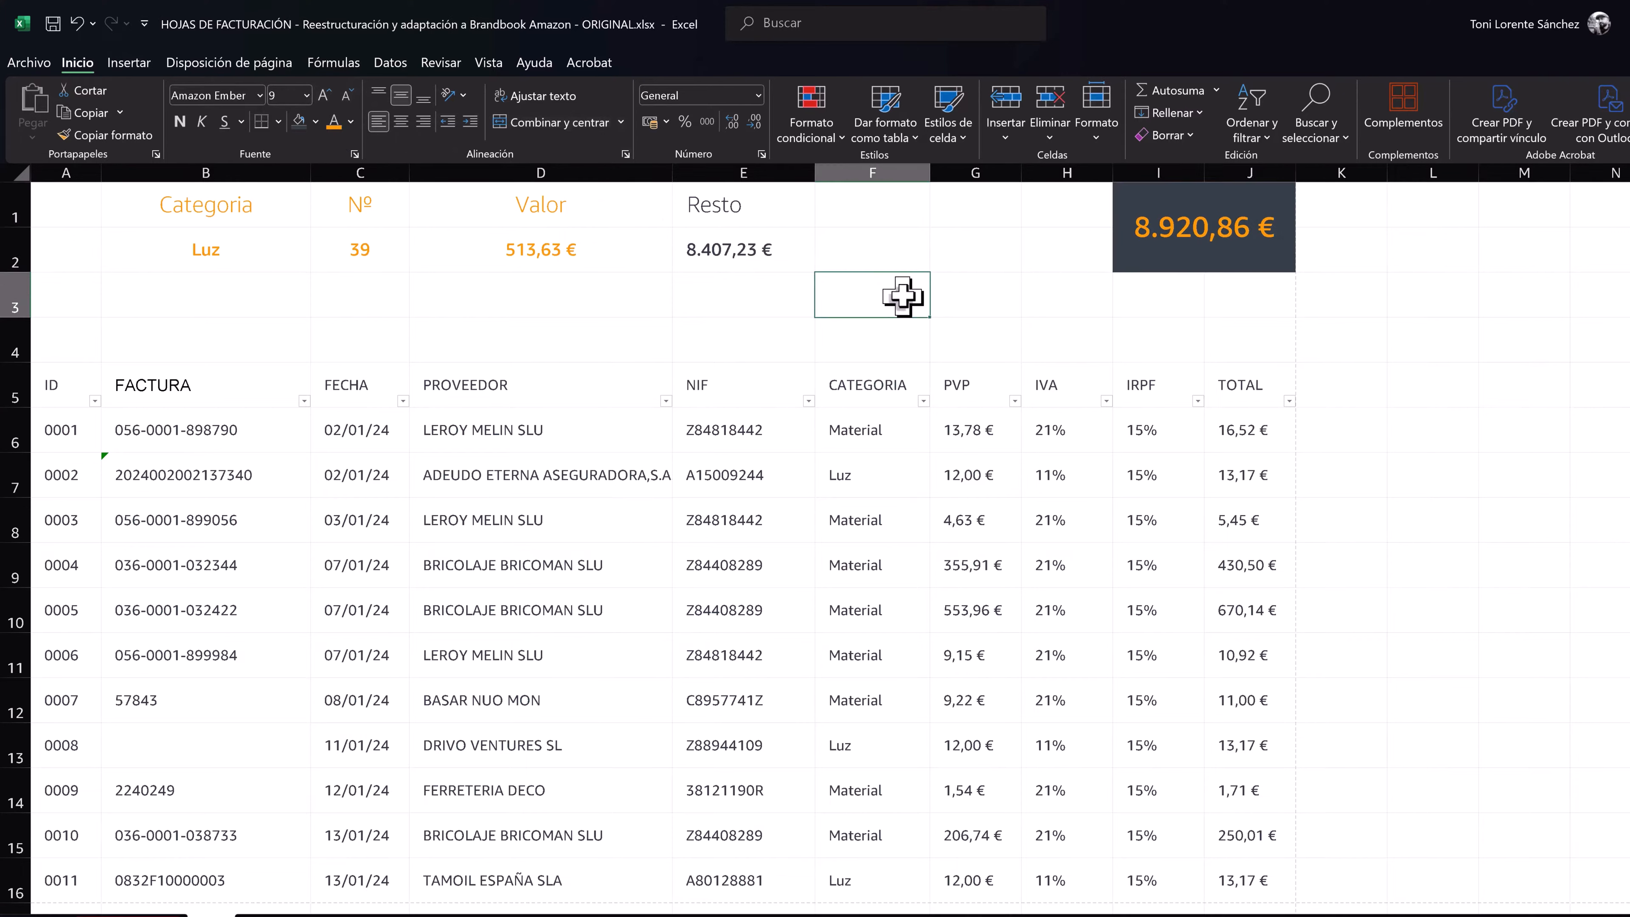
- Colour the table headers in A5:J5 orange and add dark top and bottom borders to that row
left_click_drag(58, 385, 1251, 386)
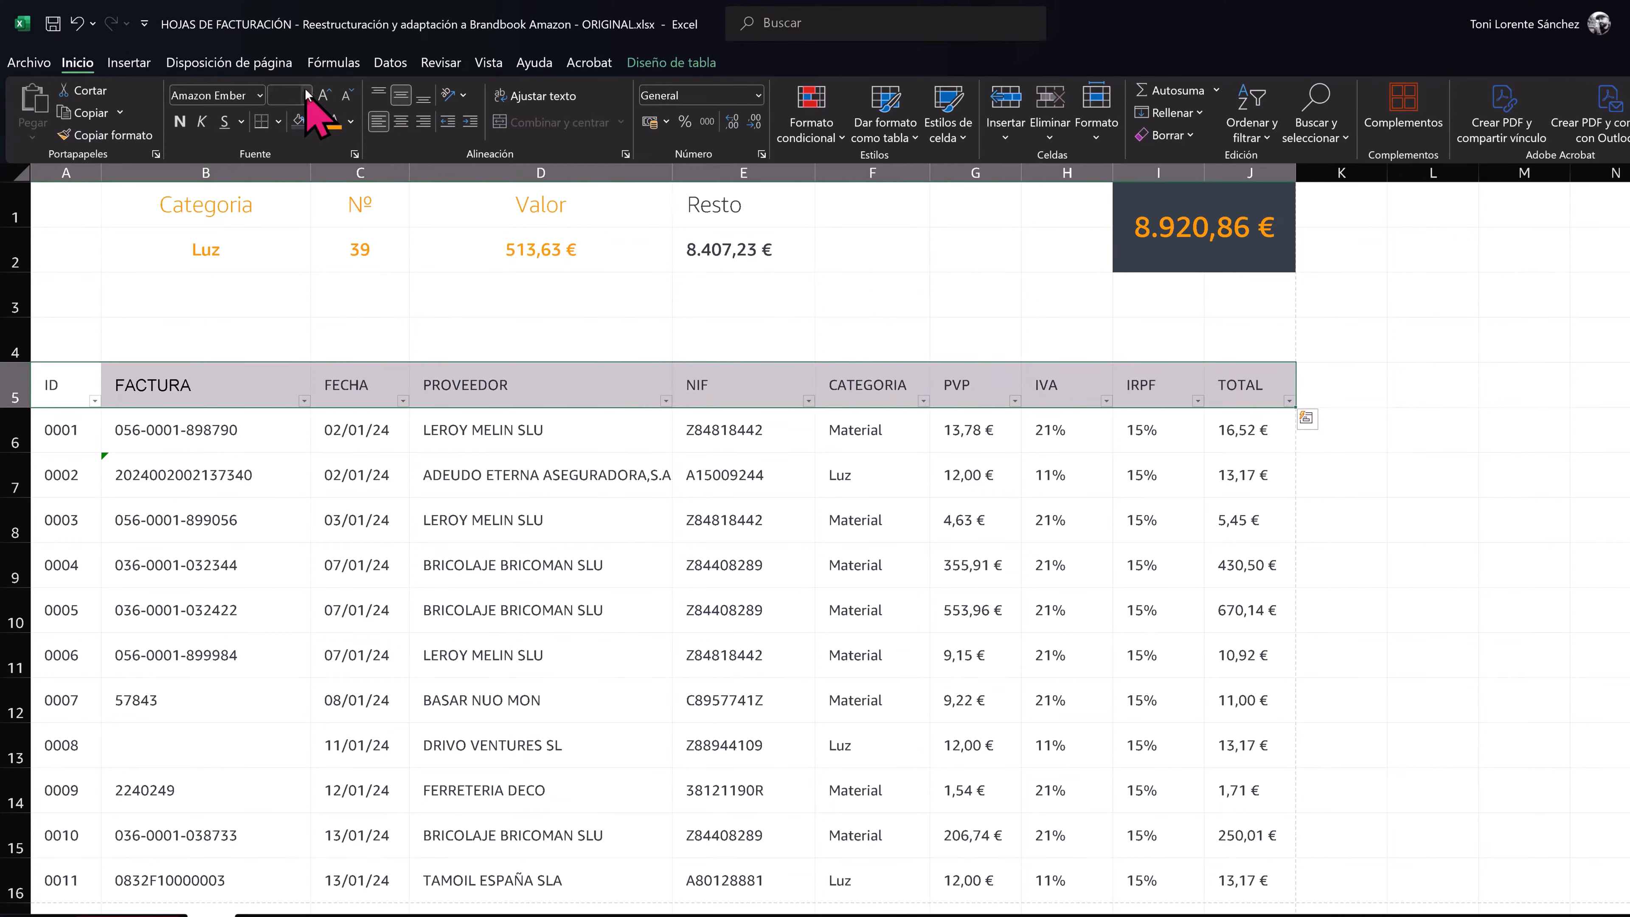
left_click(334, 123)
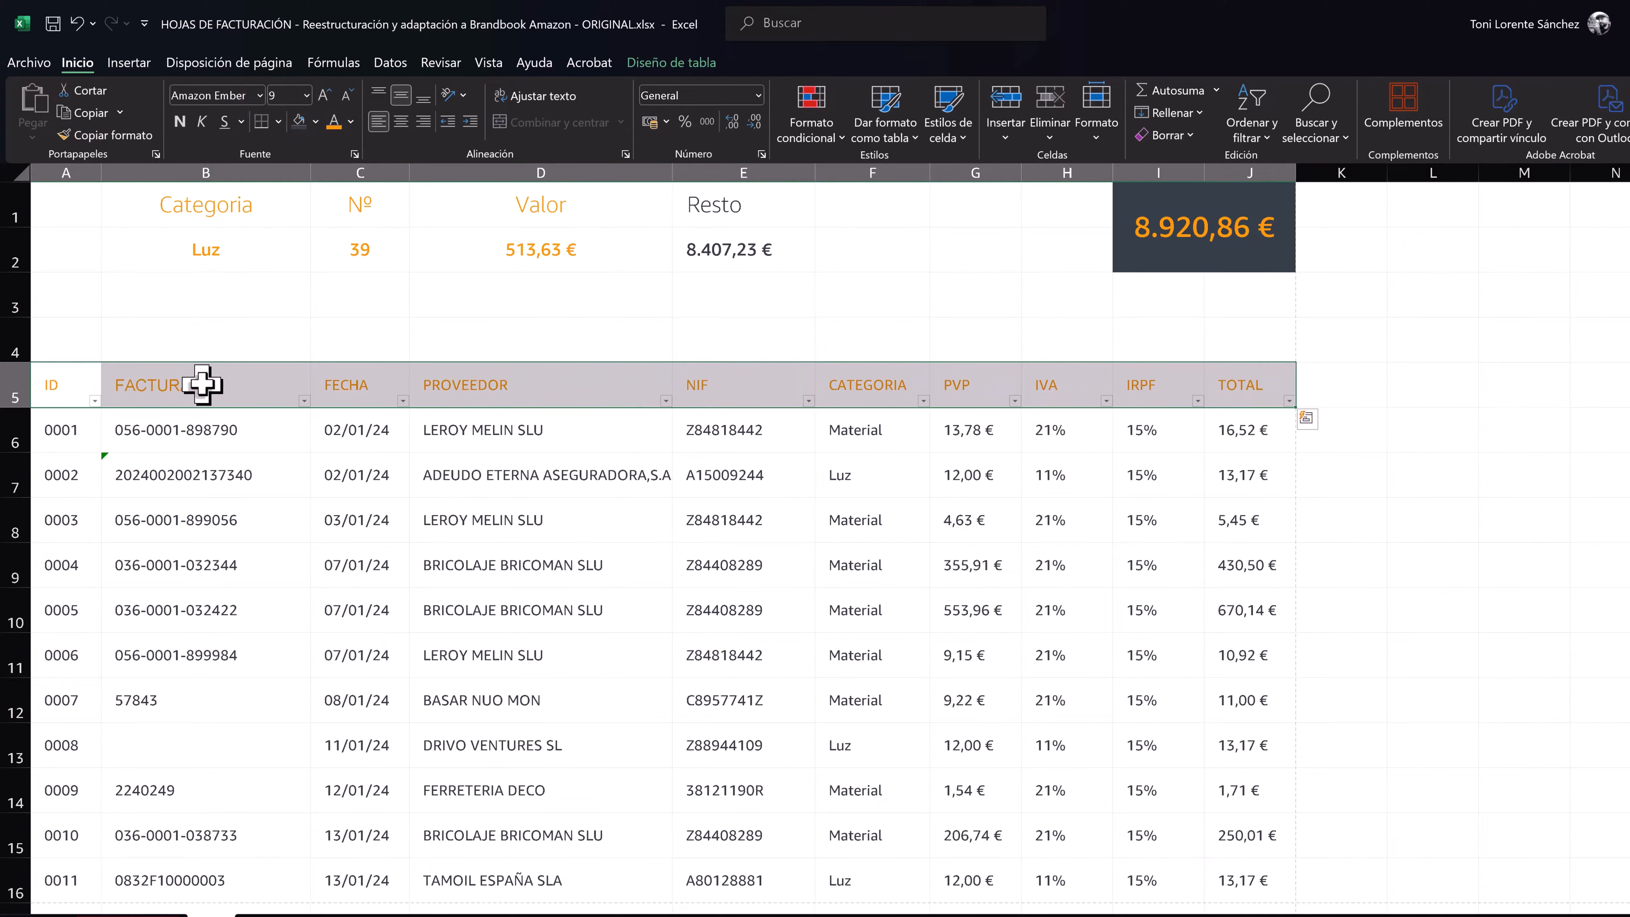
right_click(306, 385)
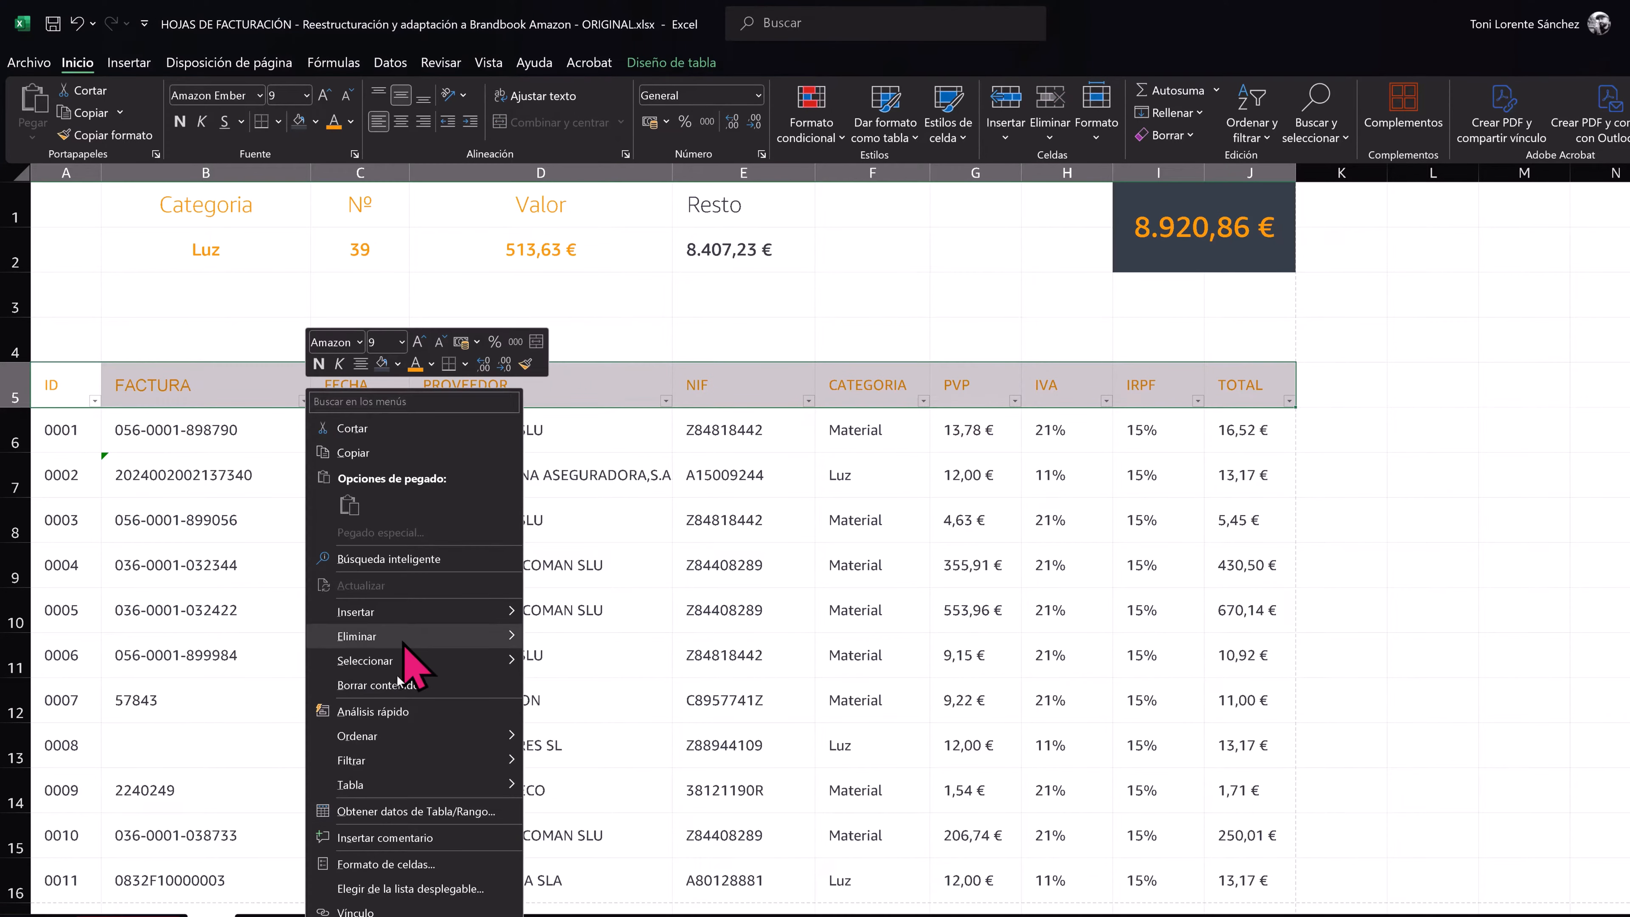
left_click(402, 863)
left_click_drag(397, 587, 586, 389)
left_click(559, 411)
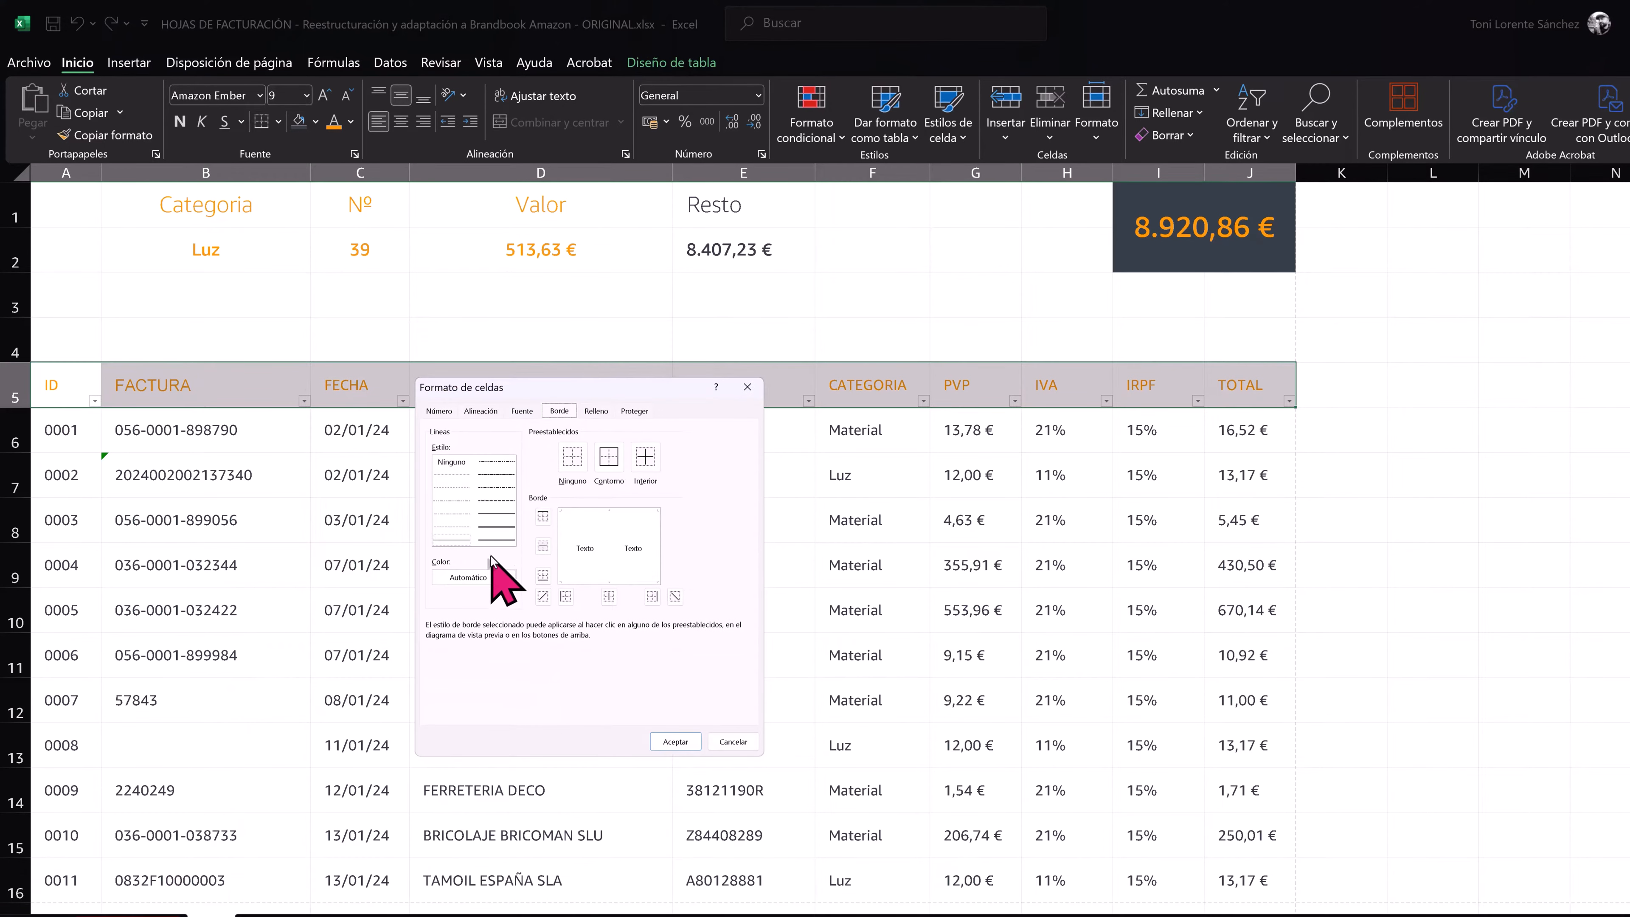
left_click(494, 575)
left_click(457, 838)
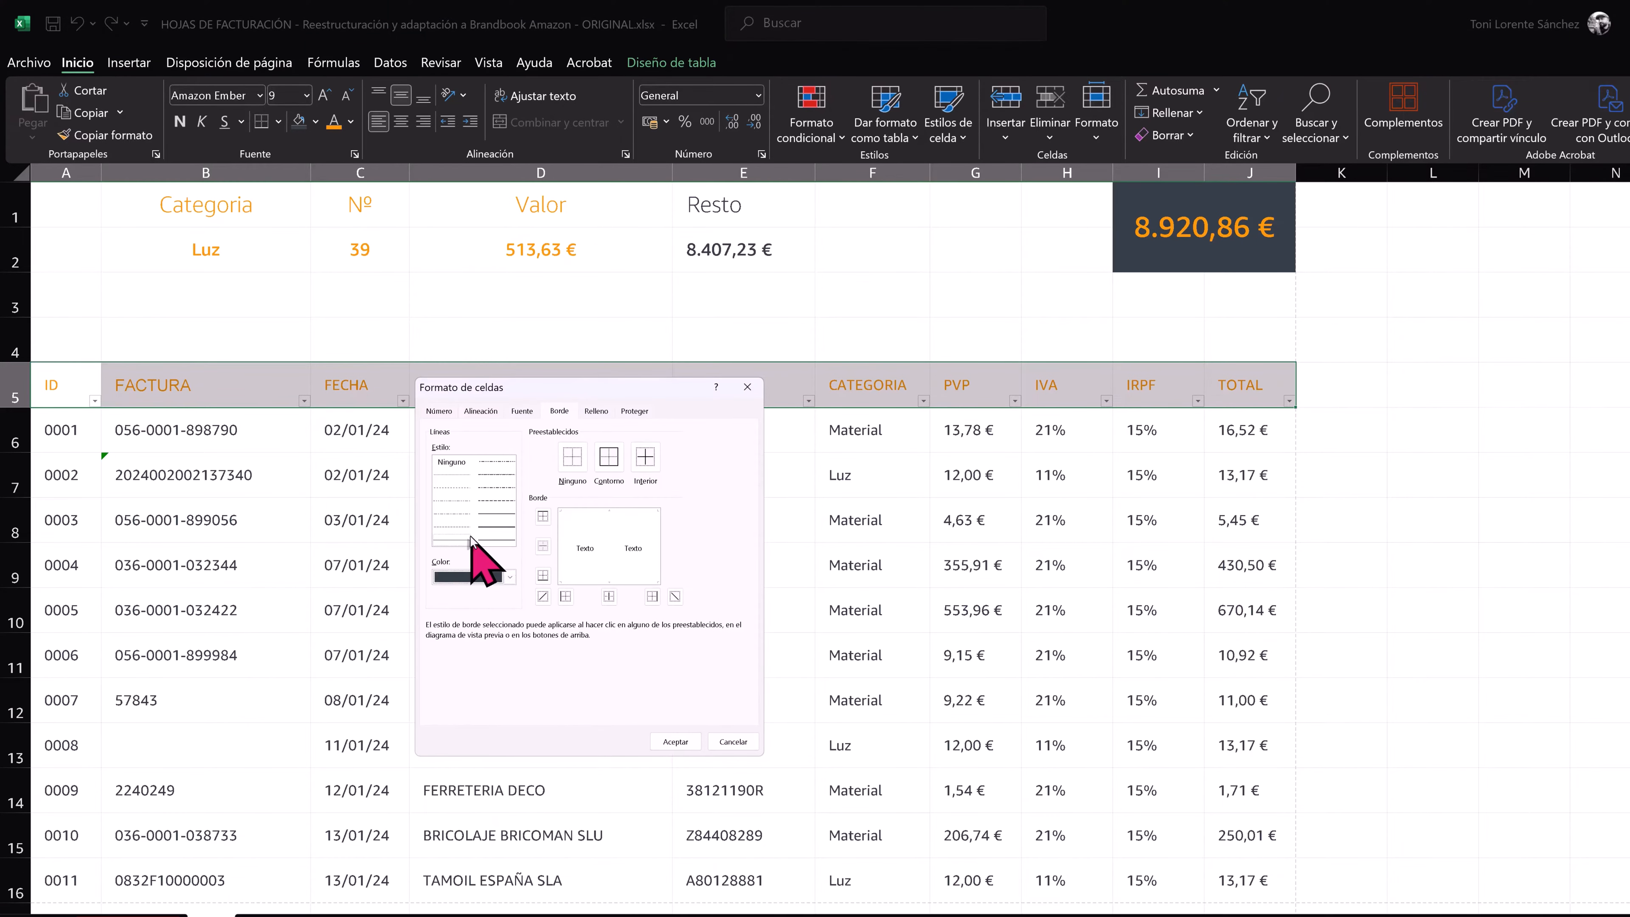
left_click(541, 515)
left_click(542, 575)
left_click(664, 741)
left_click(681, 609)
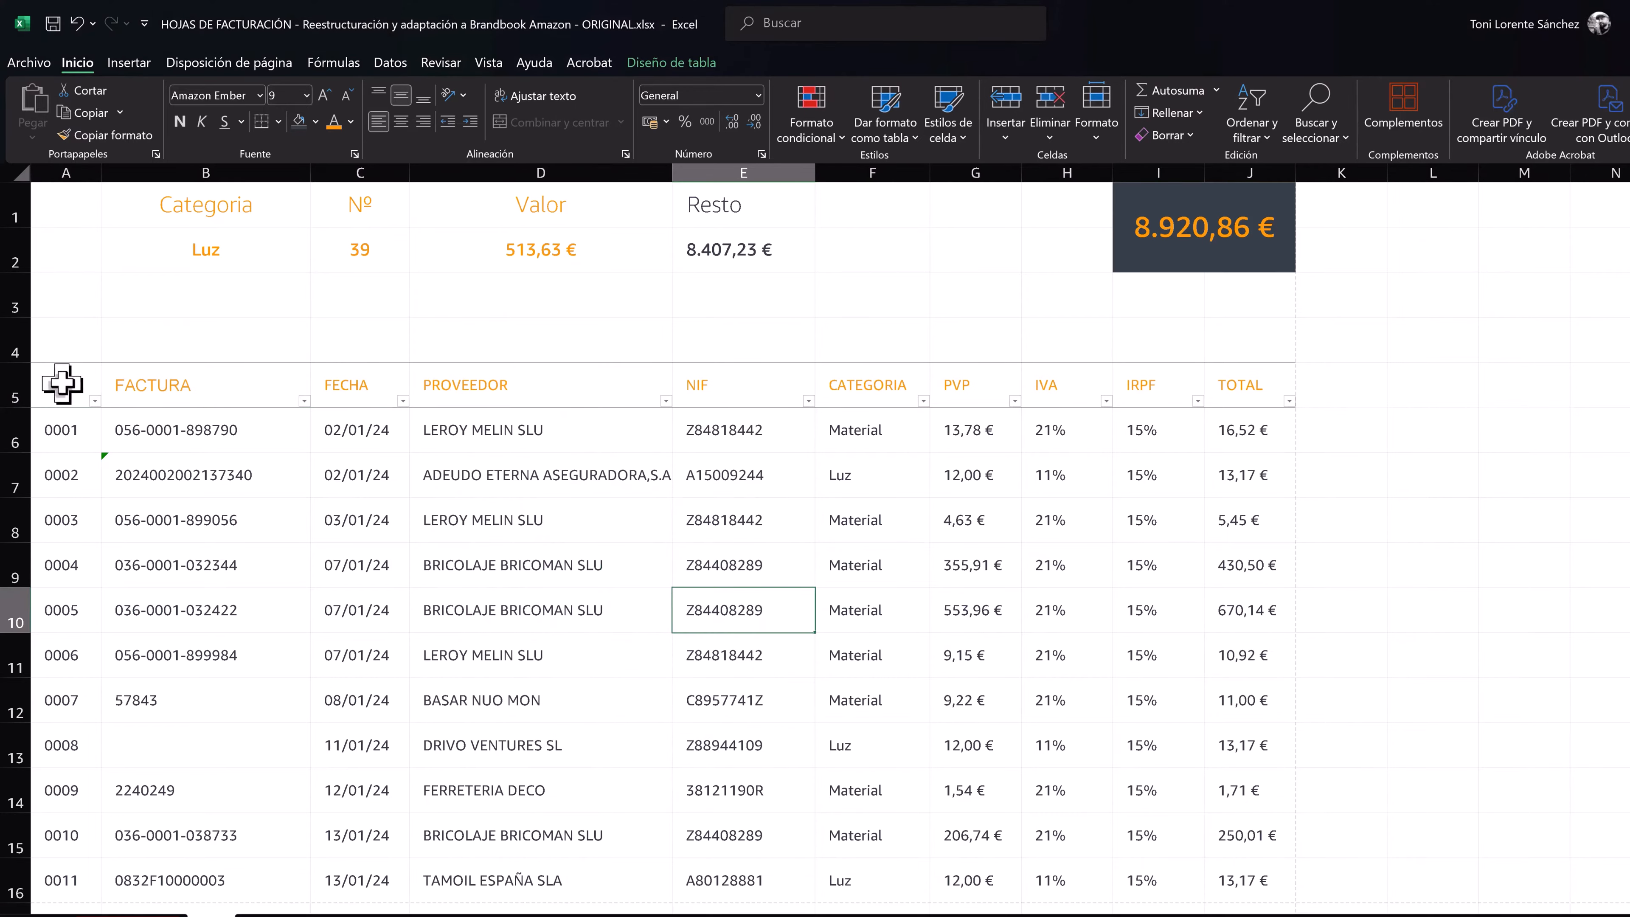
left_click_drag(64, 355, 1266, 408)
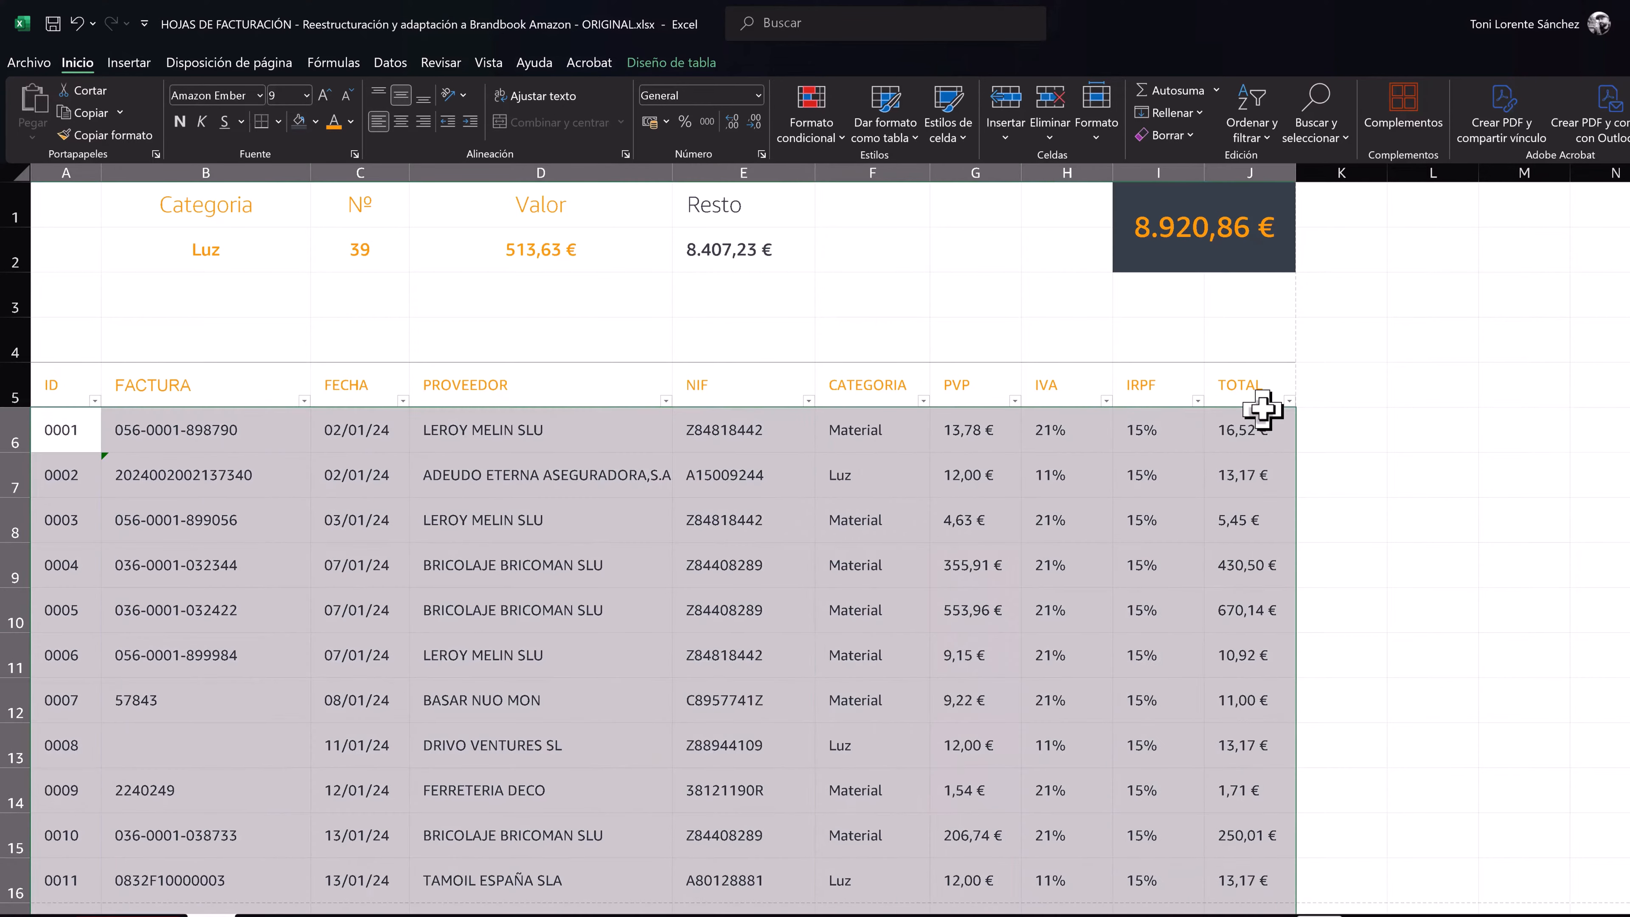
left_click(199, 254)
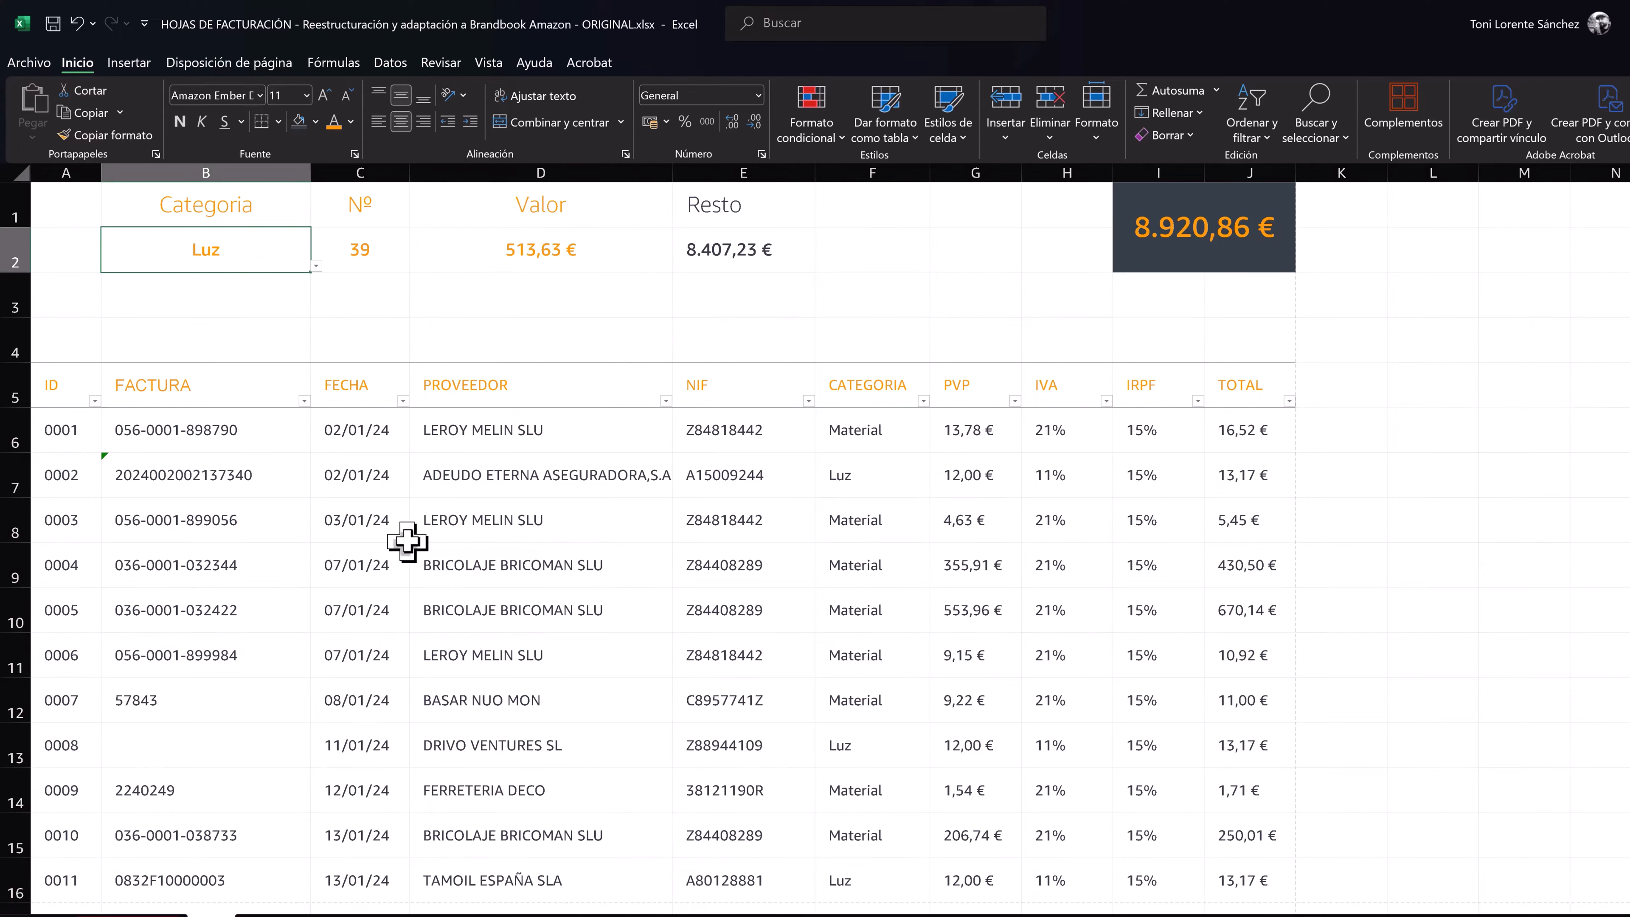
left_click(256, 519)
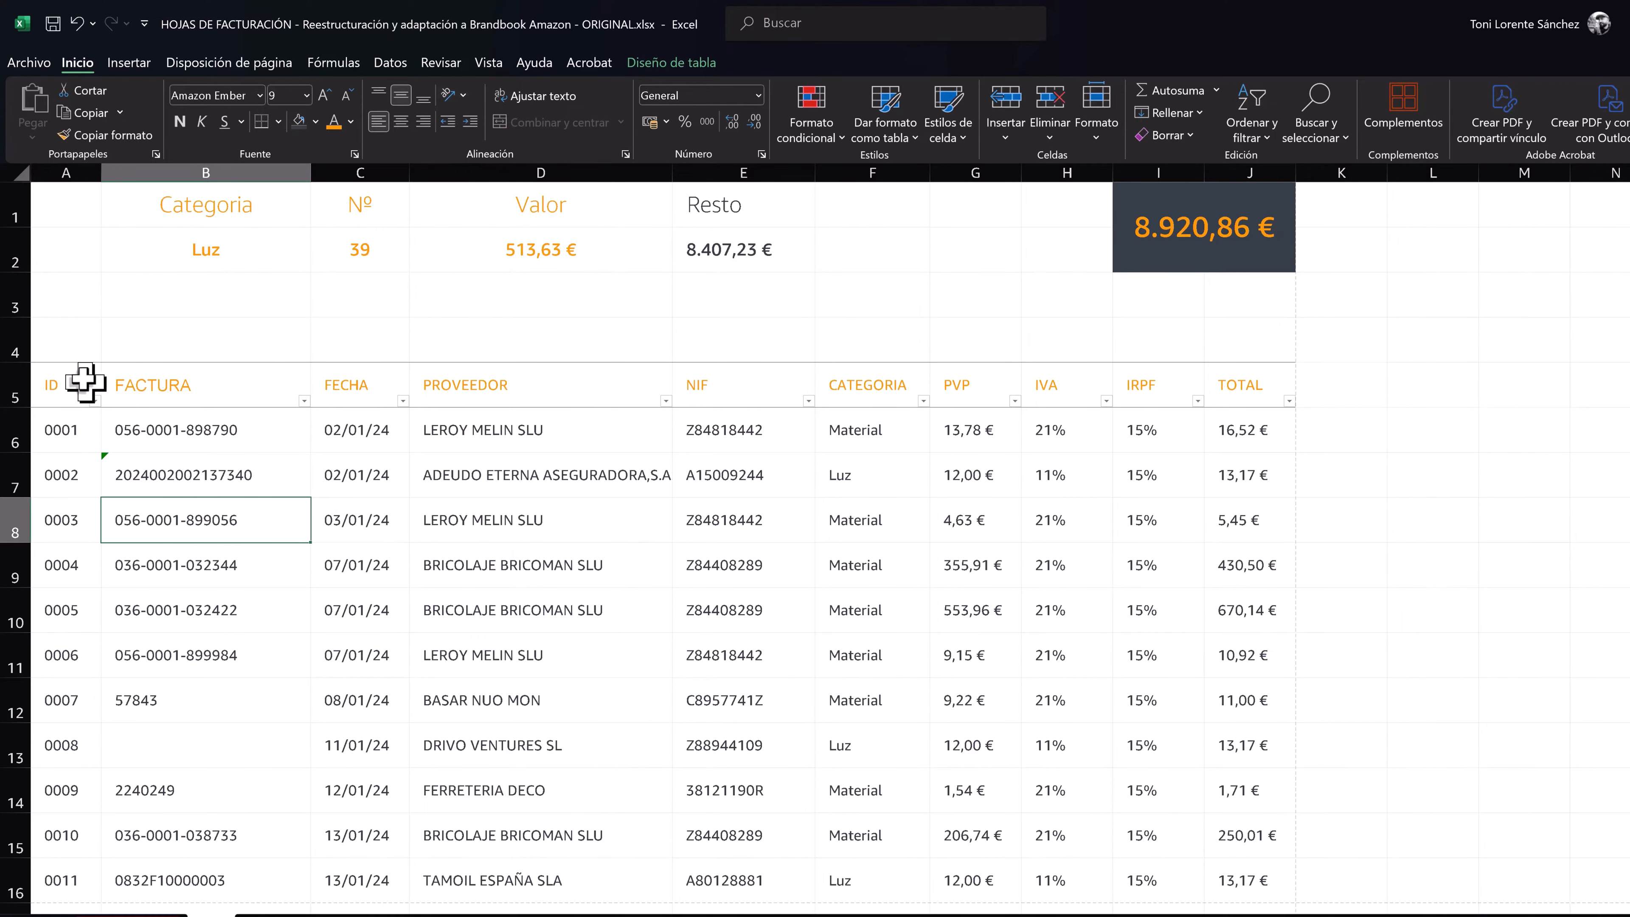
- Show the formula bar and select all the data of the GASTOS table by its name
left_click(488, 63)
left_click(255, 133)
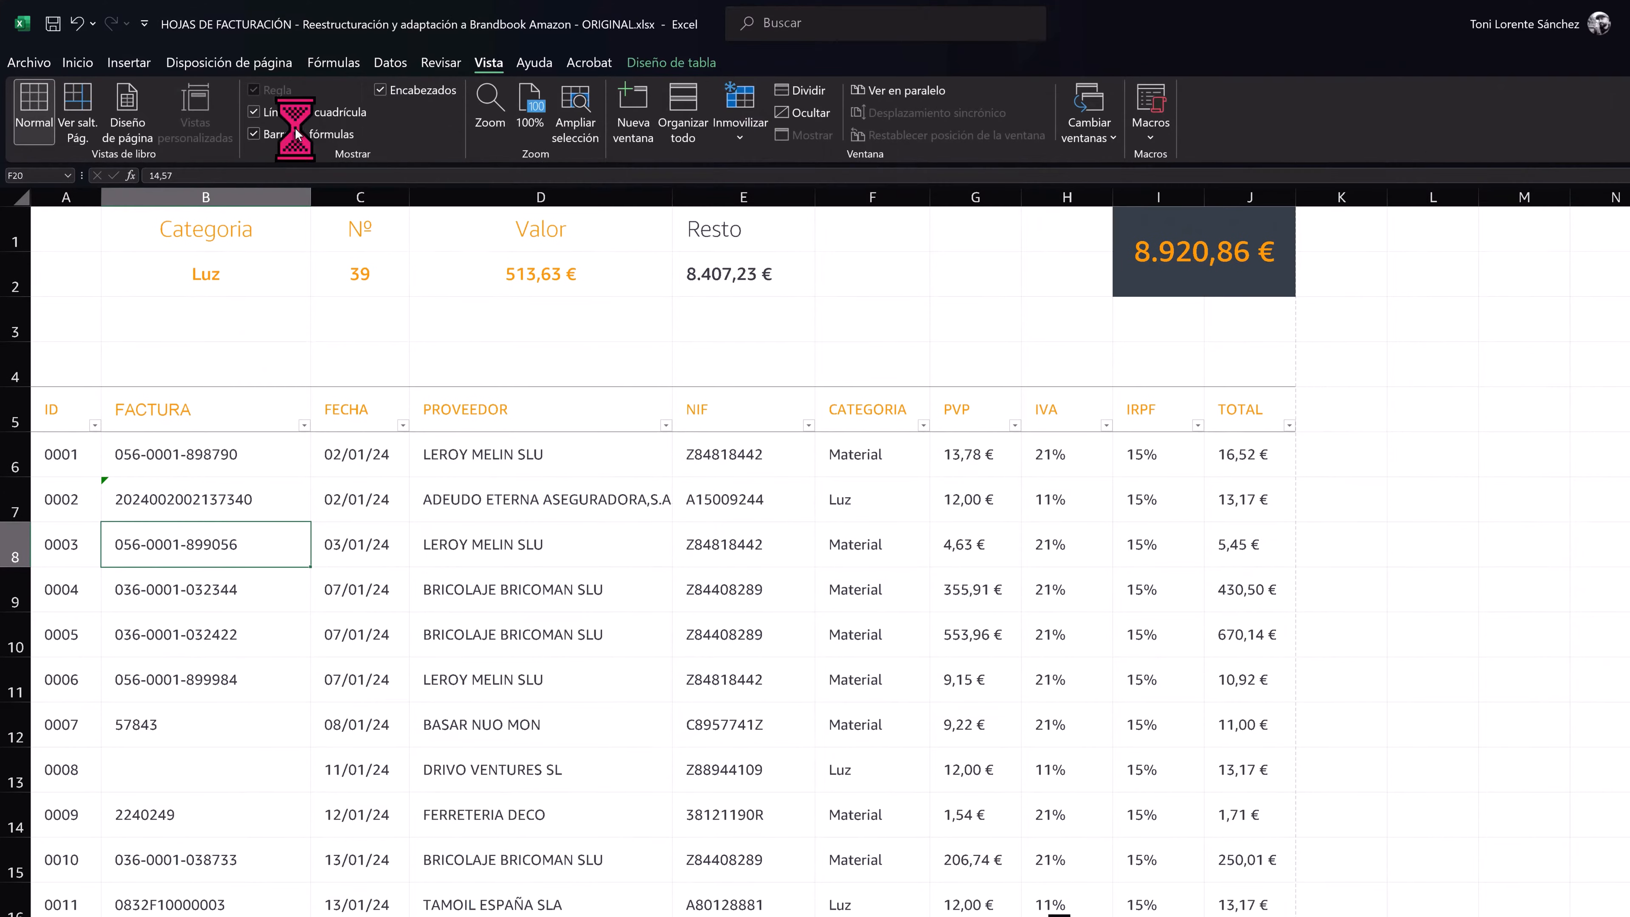
left_click(67, 175)
left_click(29, 190)
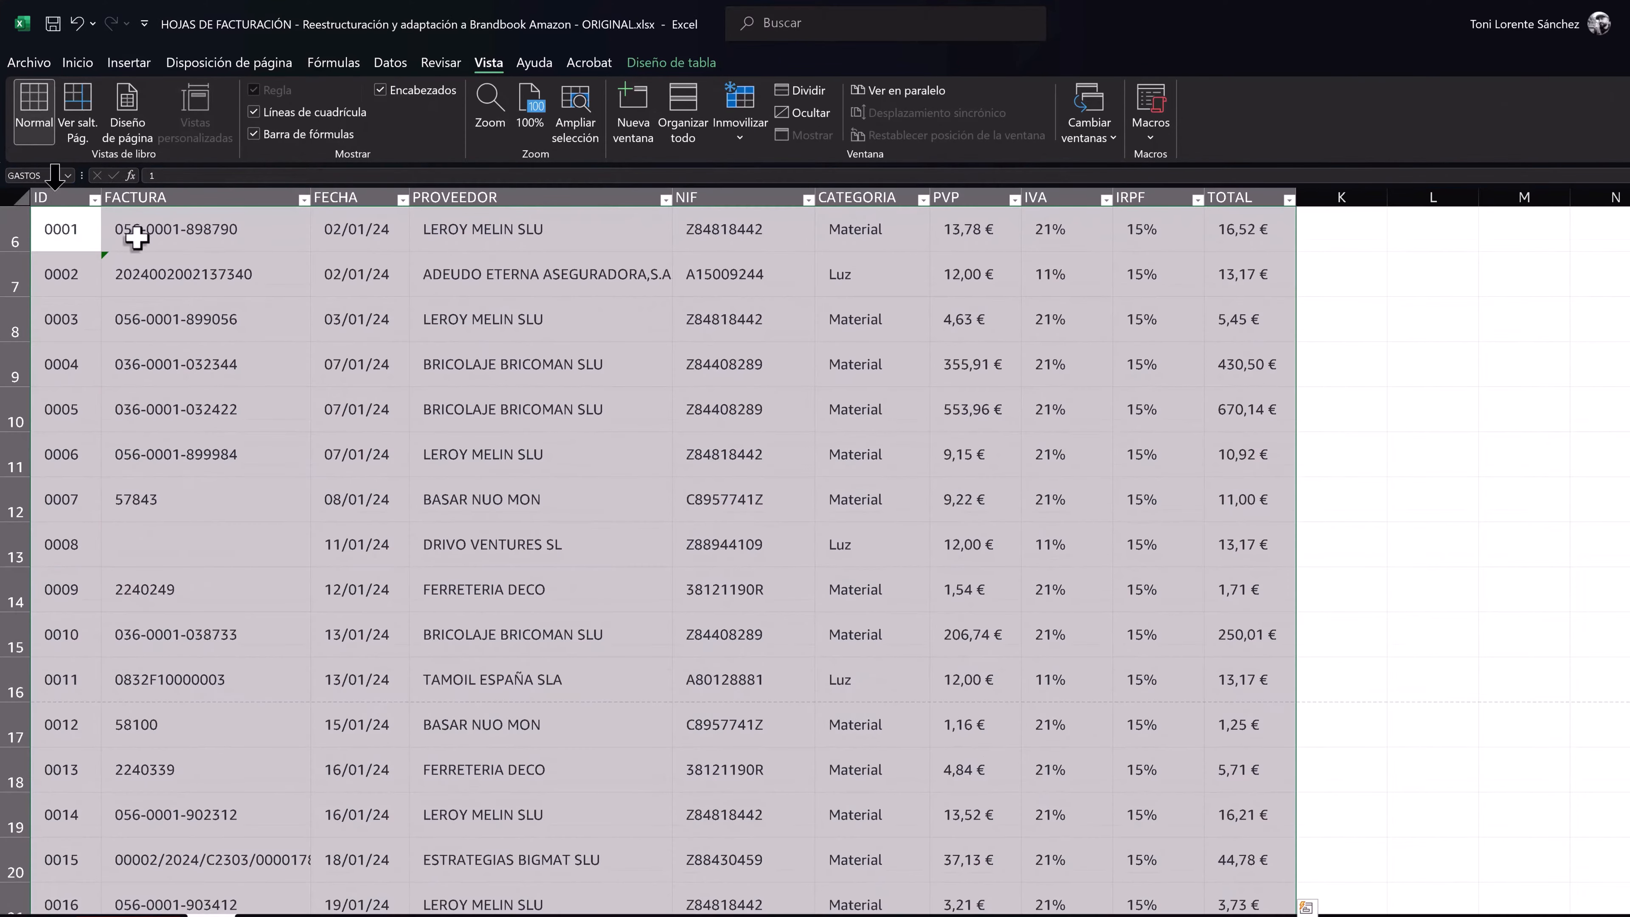
- Start a new conditional formatting rule for the selected table data that uses a formula to determine which cells to format
left_click(77, 62)
left_click(811, 113)
mouse_move(876, 331)
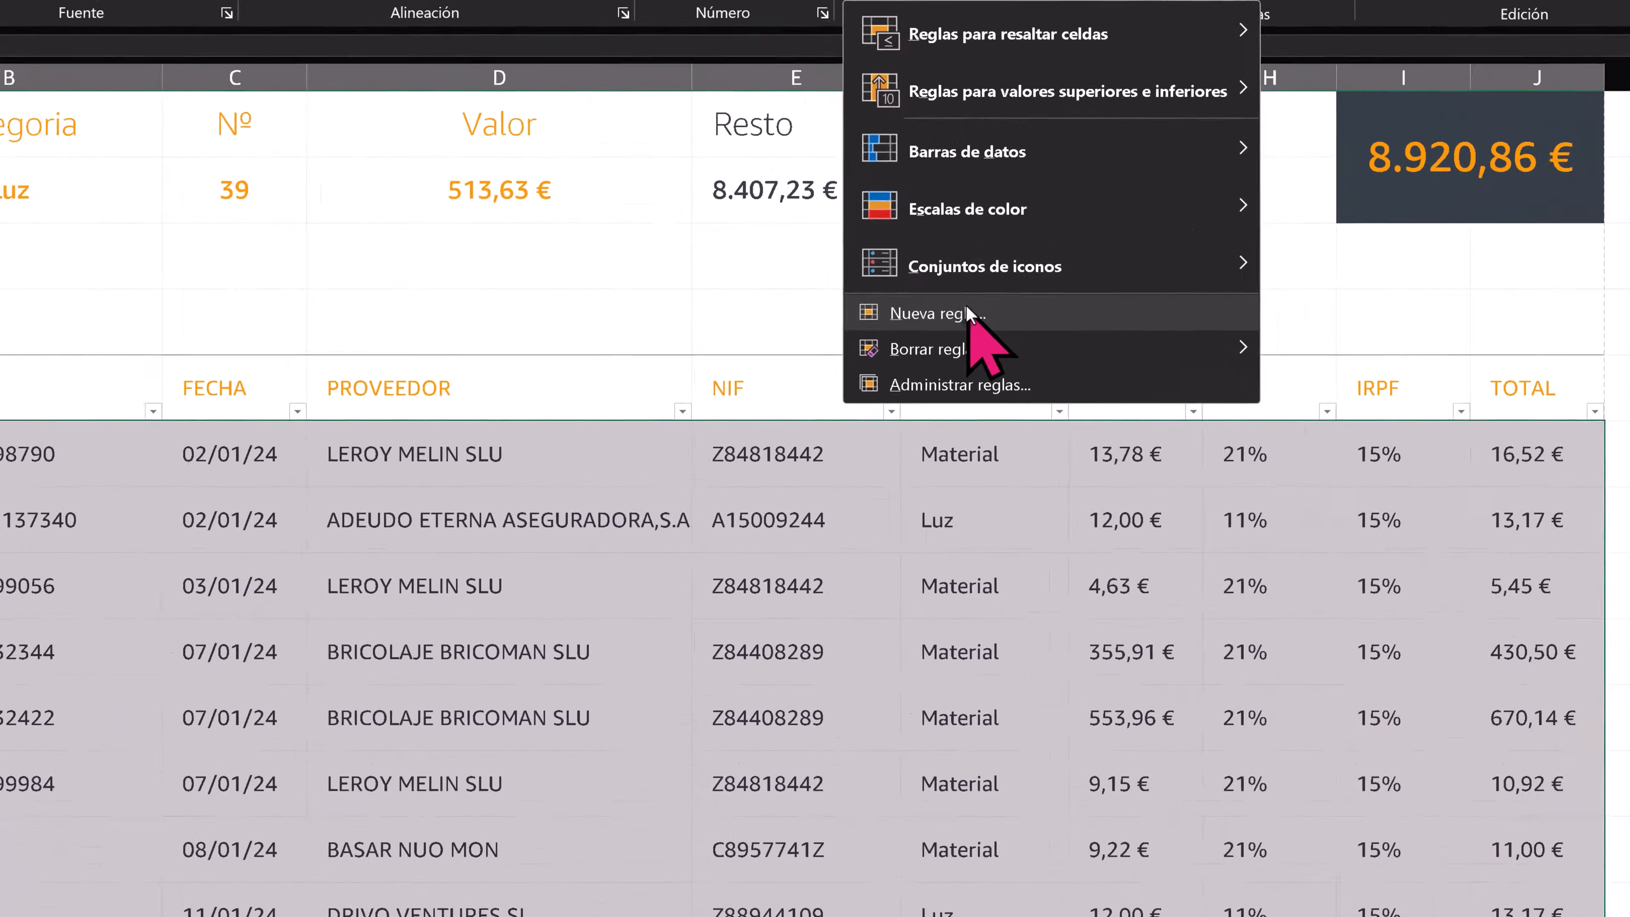
left_click(861, 359)
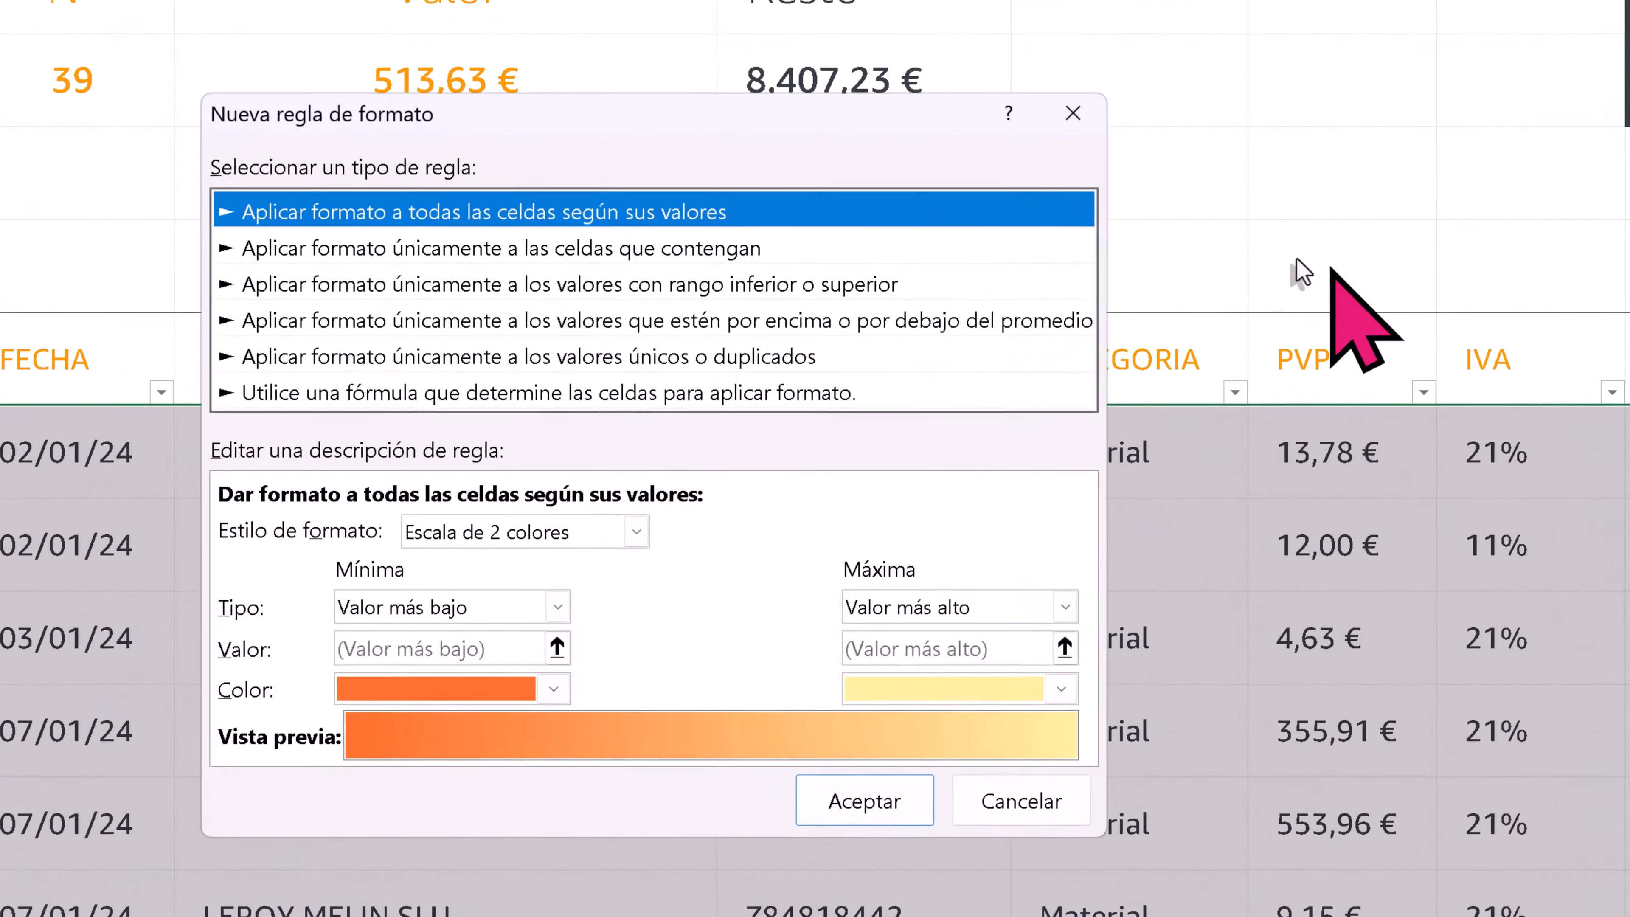
left_click(644, 393)
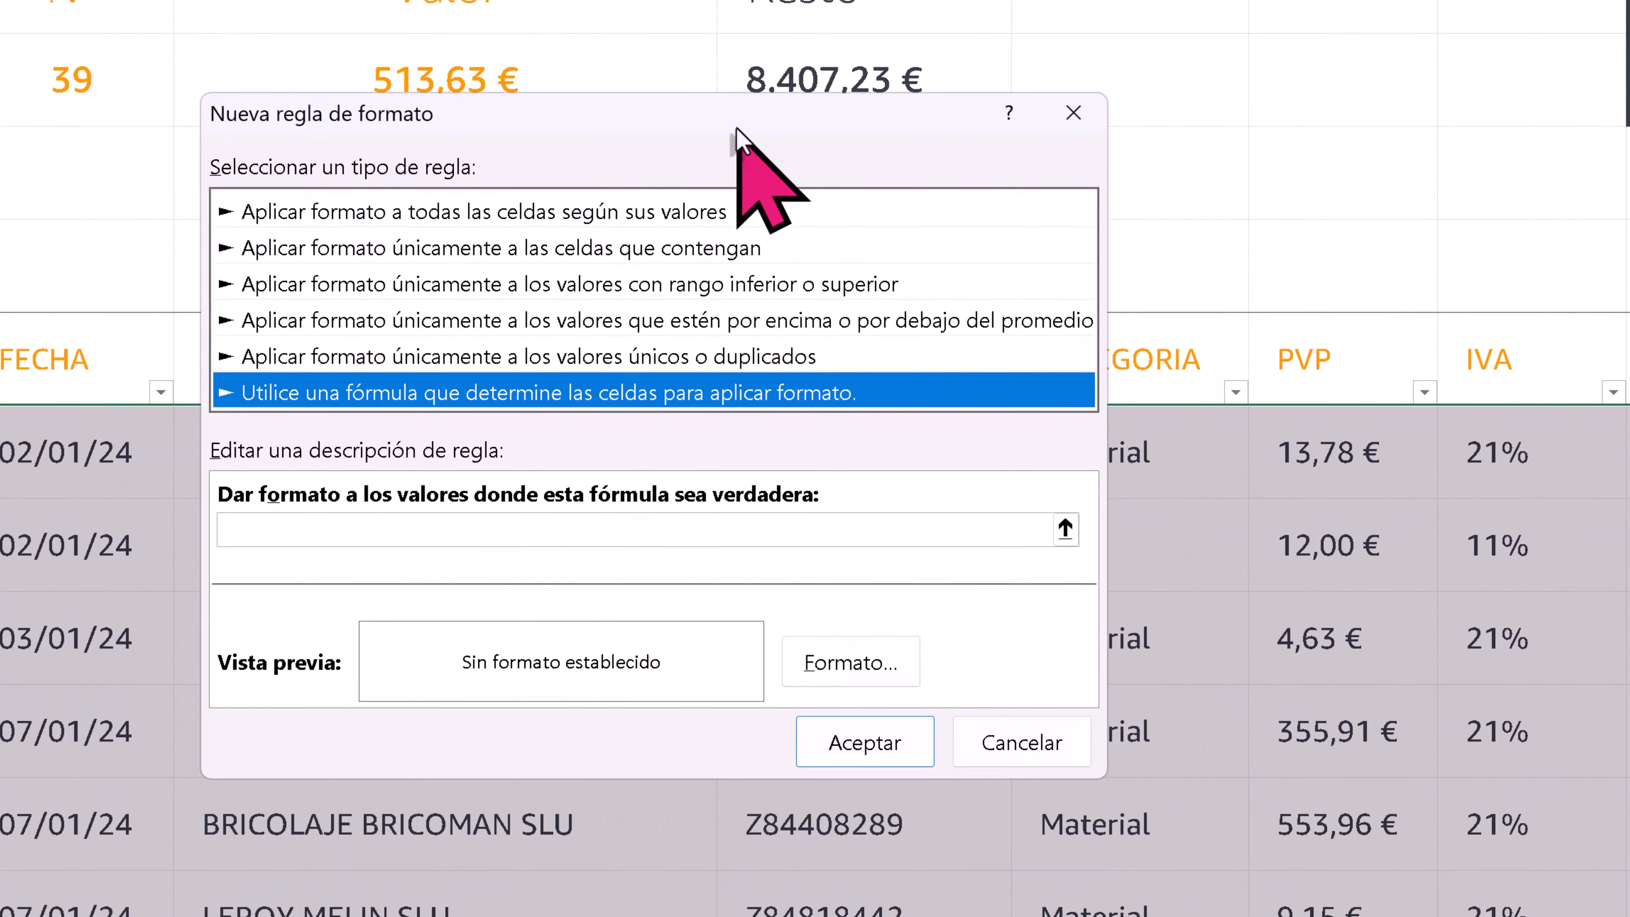
- Move the new rule dialog clear of the CATEGORIA column and open its formula entry for picking cells on the sheet
left_click_drag(731, 127, 1353, 114)
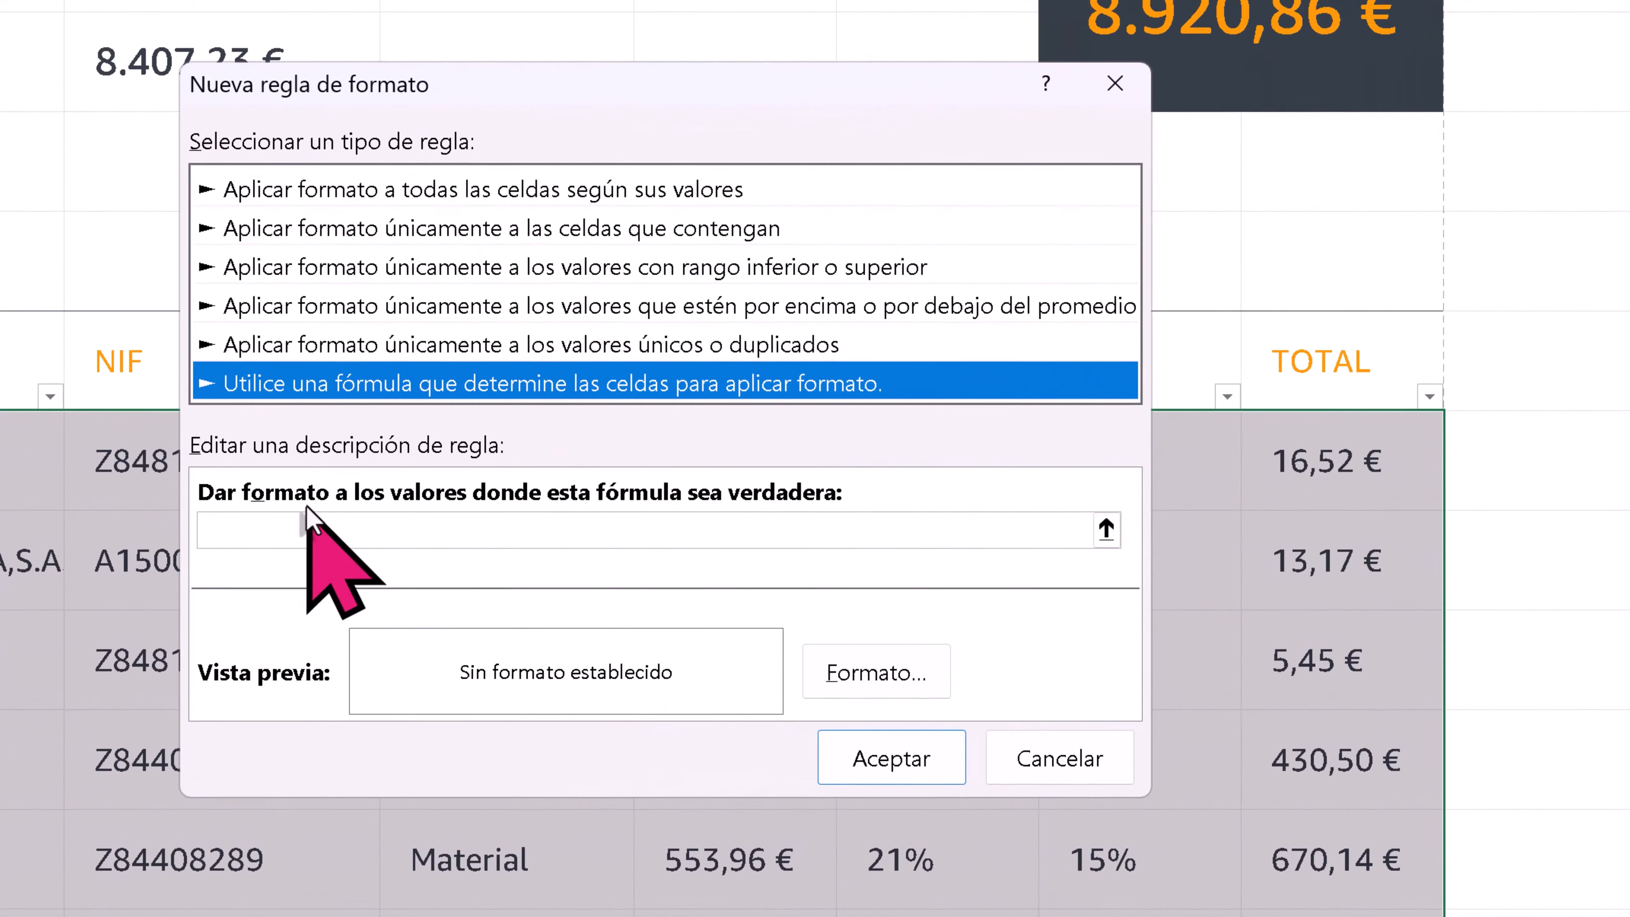
left_click(373, 520)
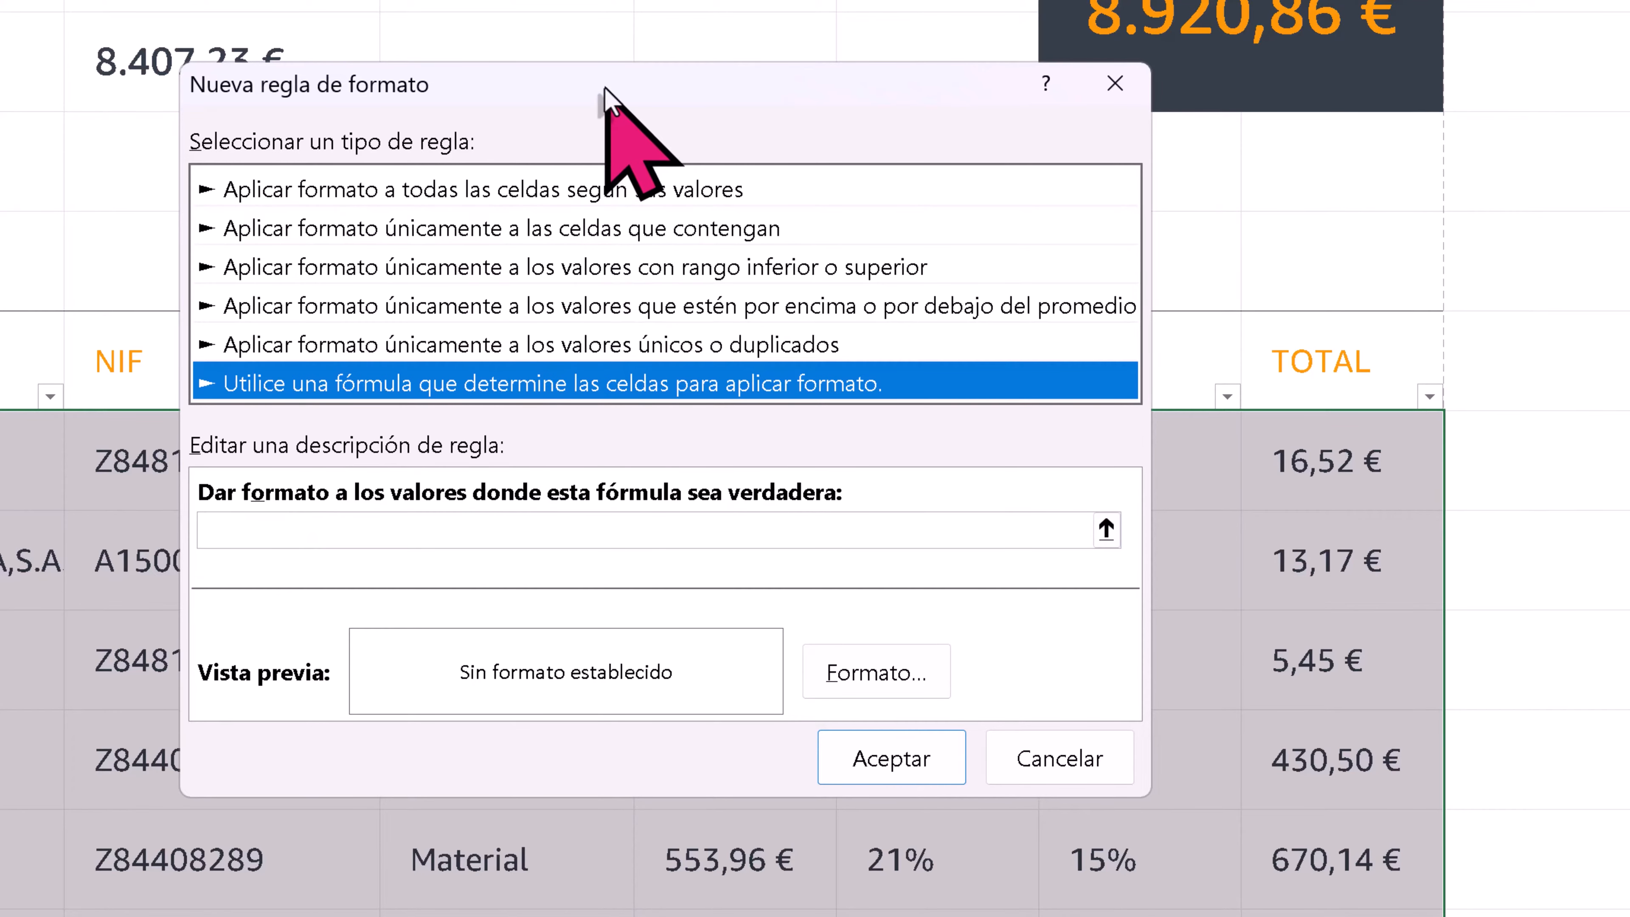
left_click_drag(607, 96, 1440, 165)
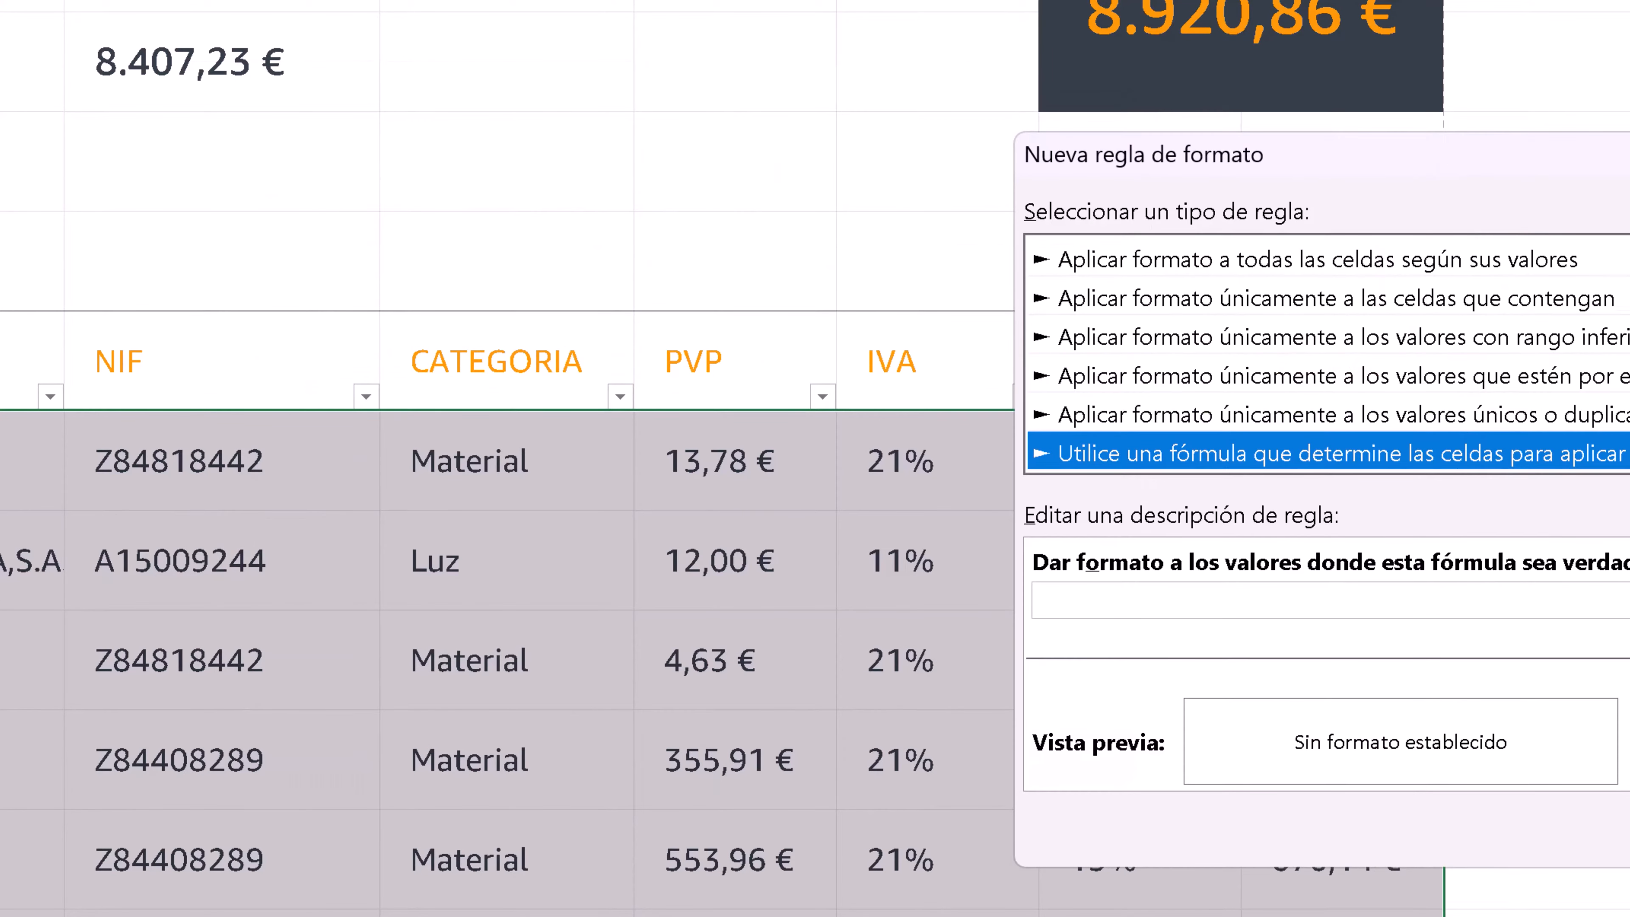
left_click(1037, 600)
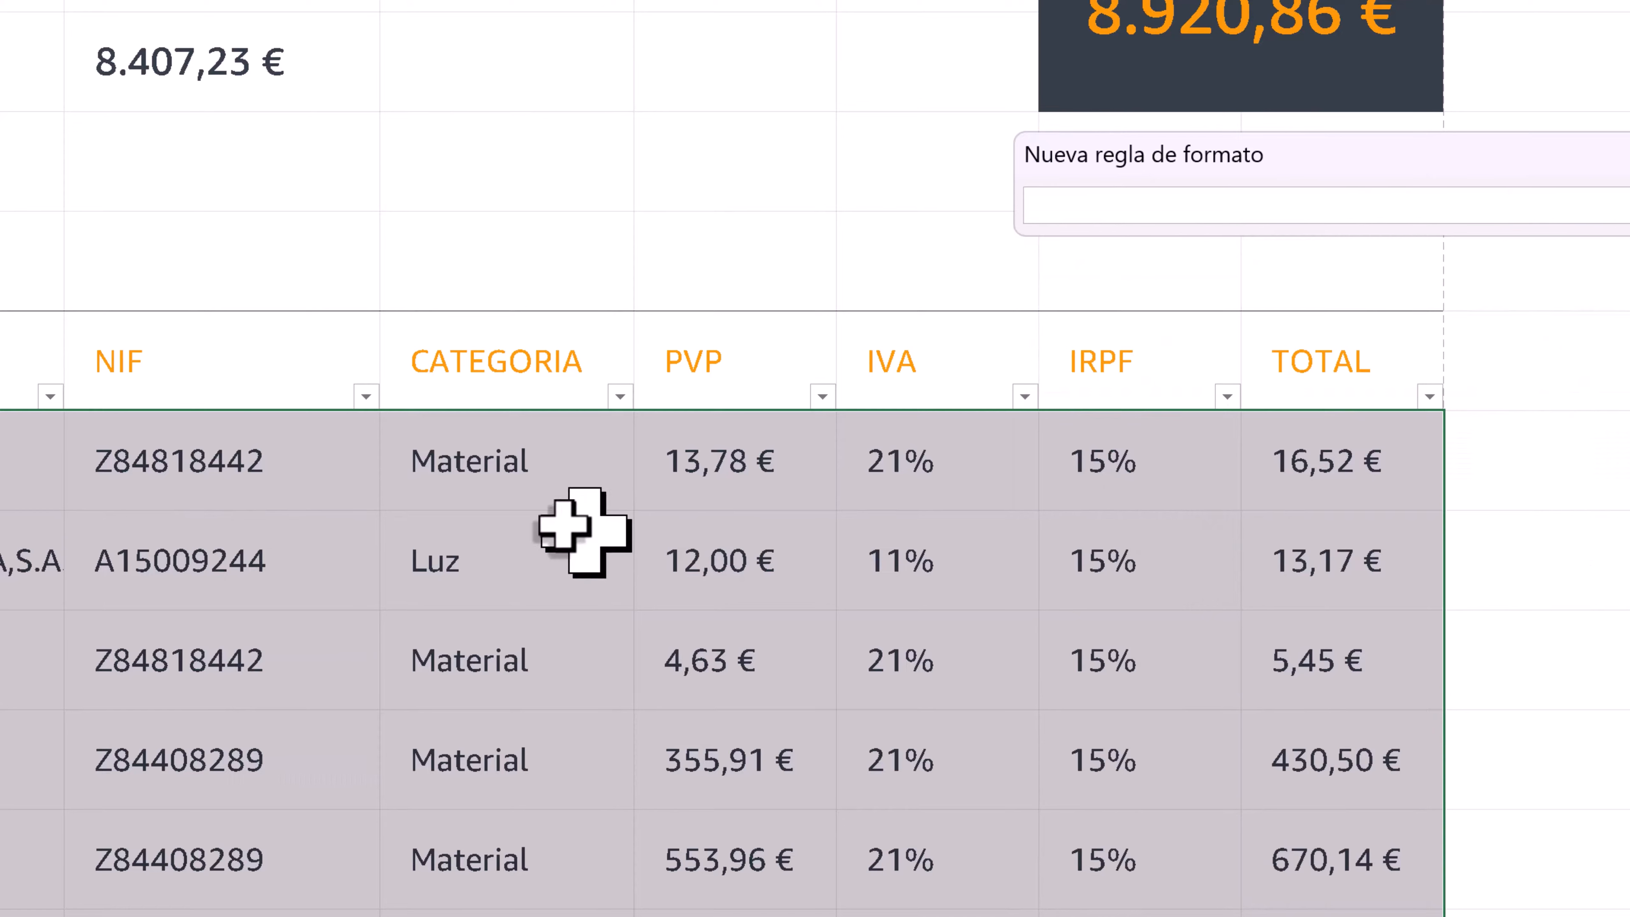
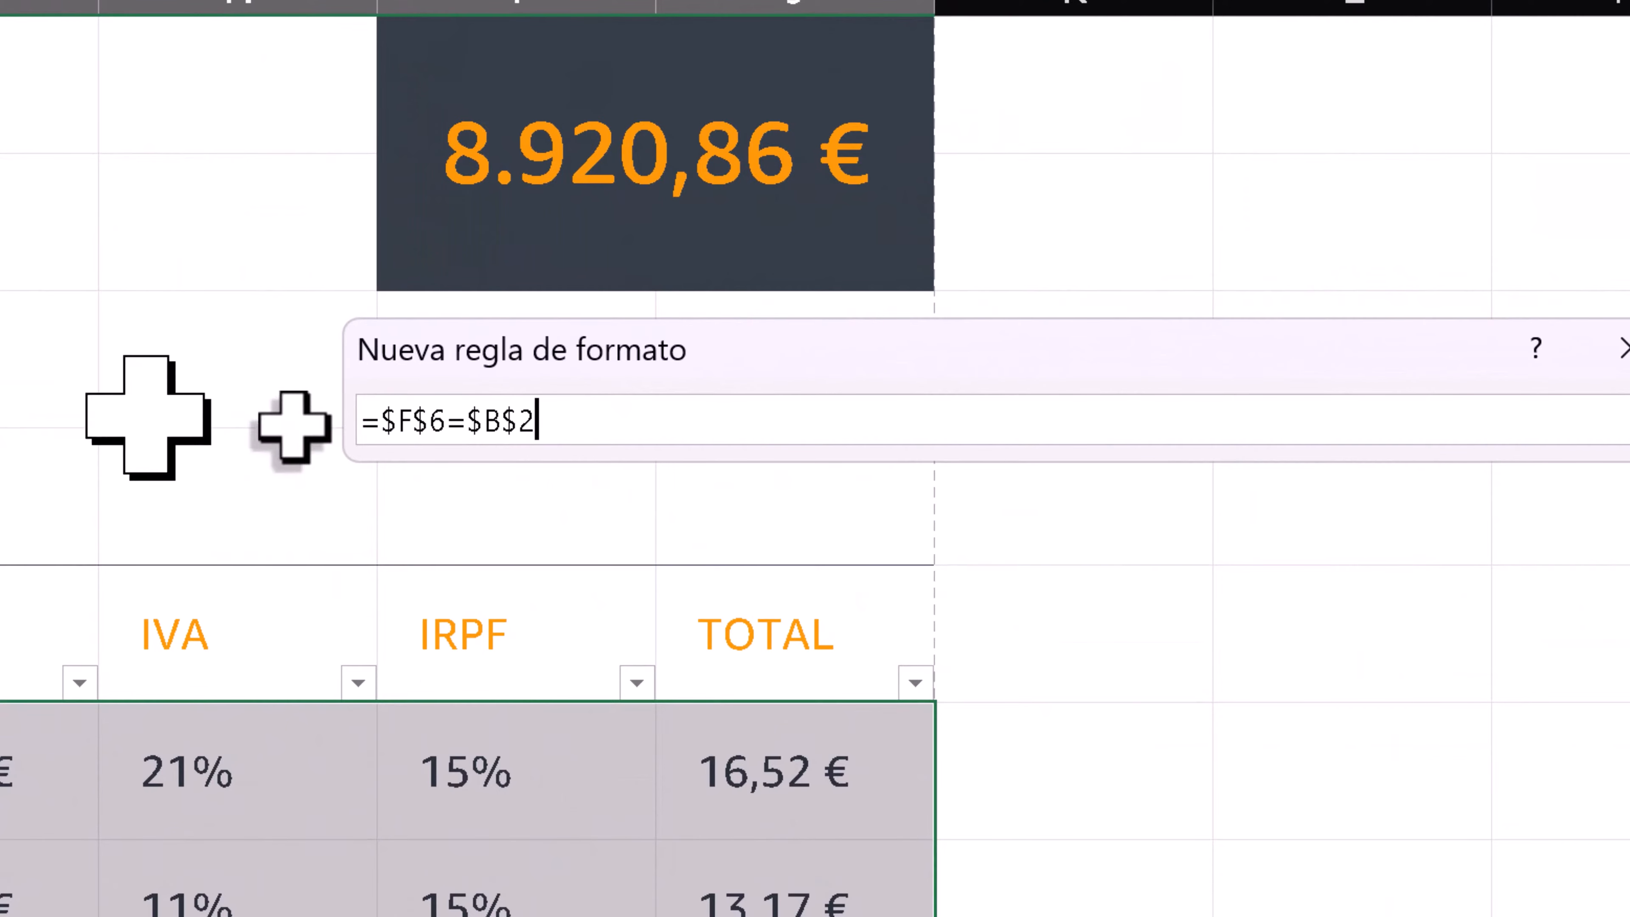
- Set the new rule's formula to =$F$6=$B$2 and give matching cells a very light fill
left_click(1623, 423)
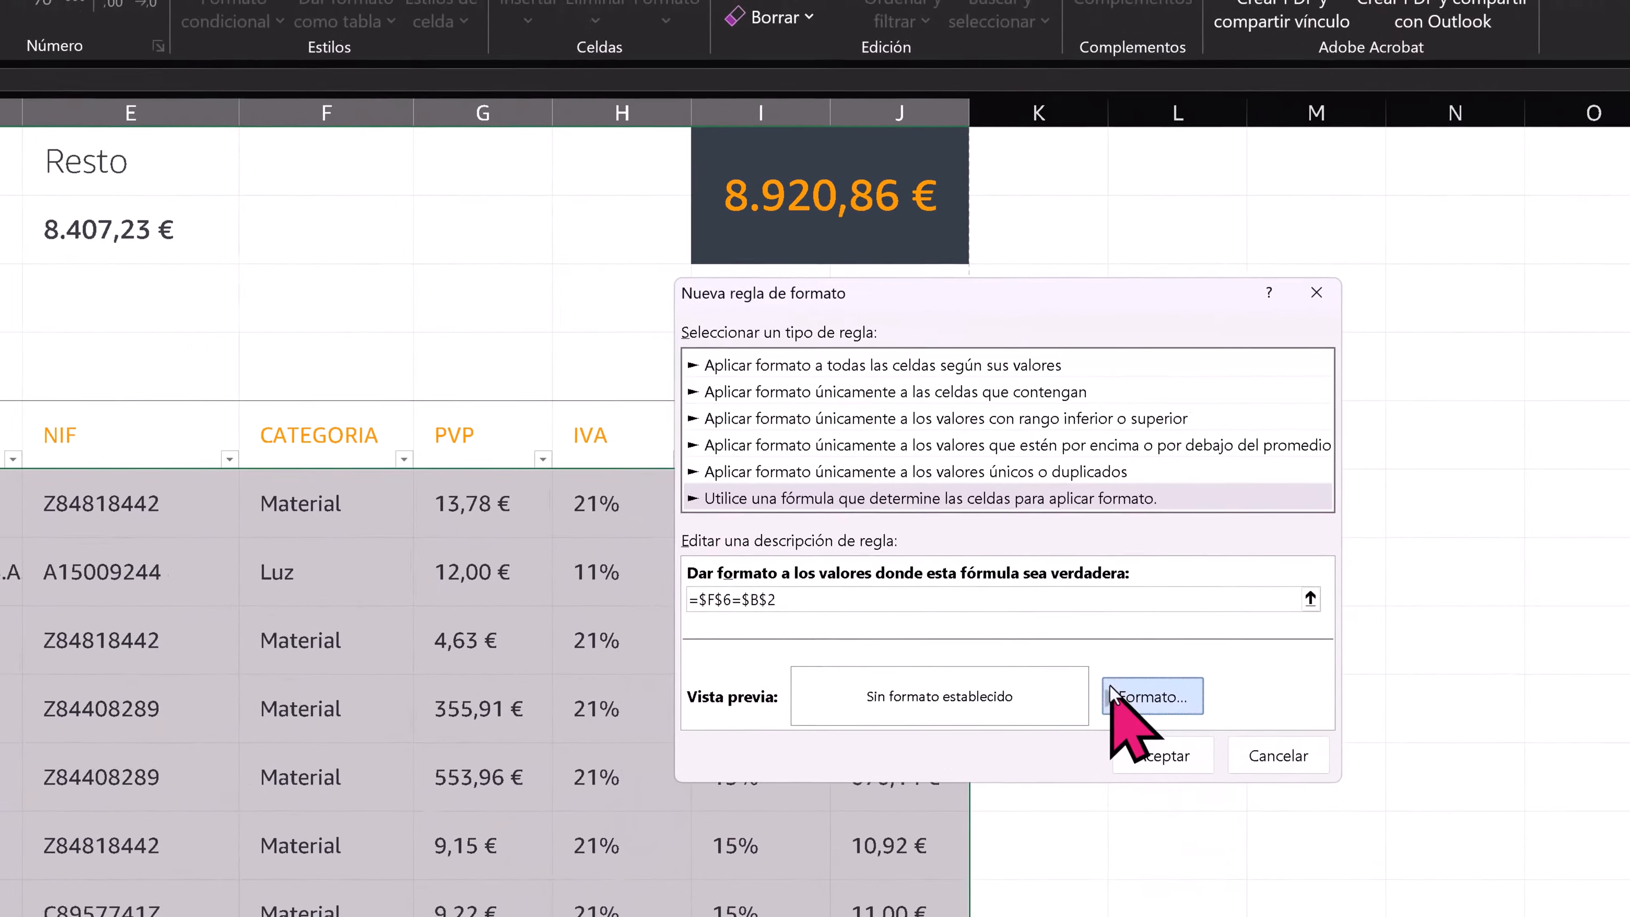
left_click(1113, 693)
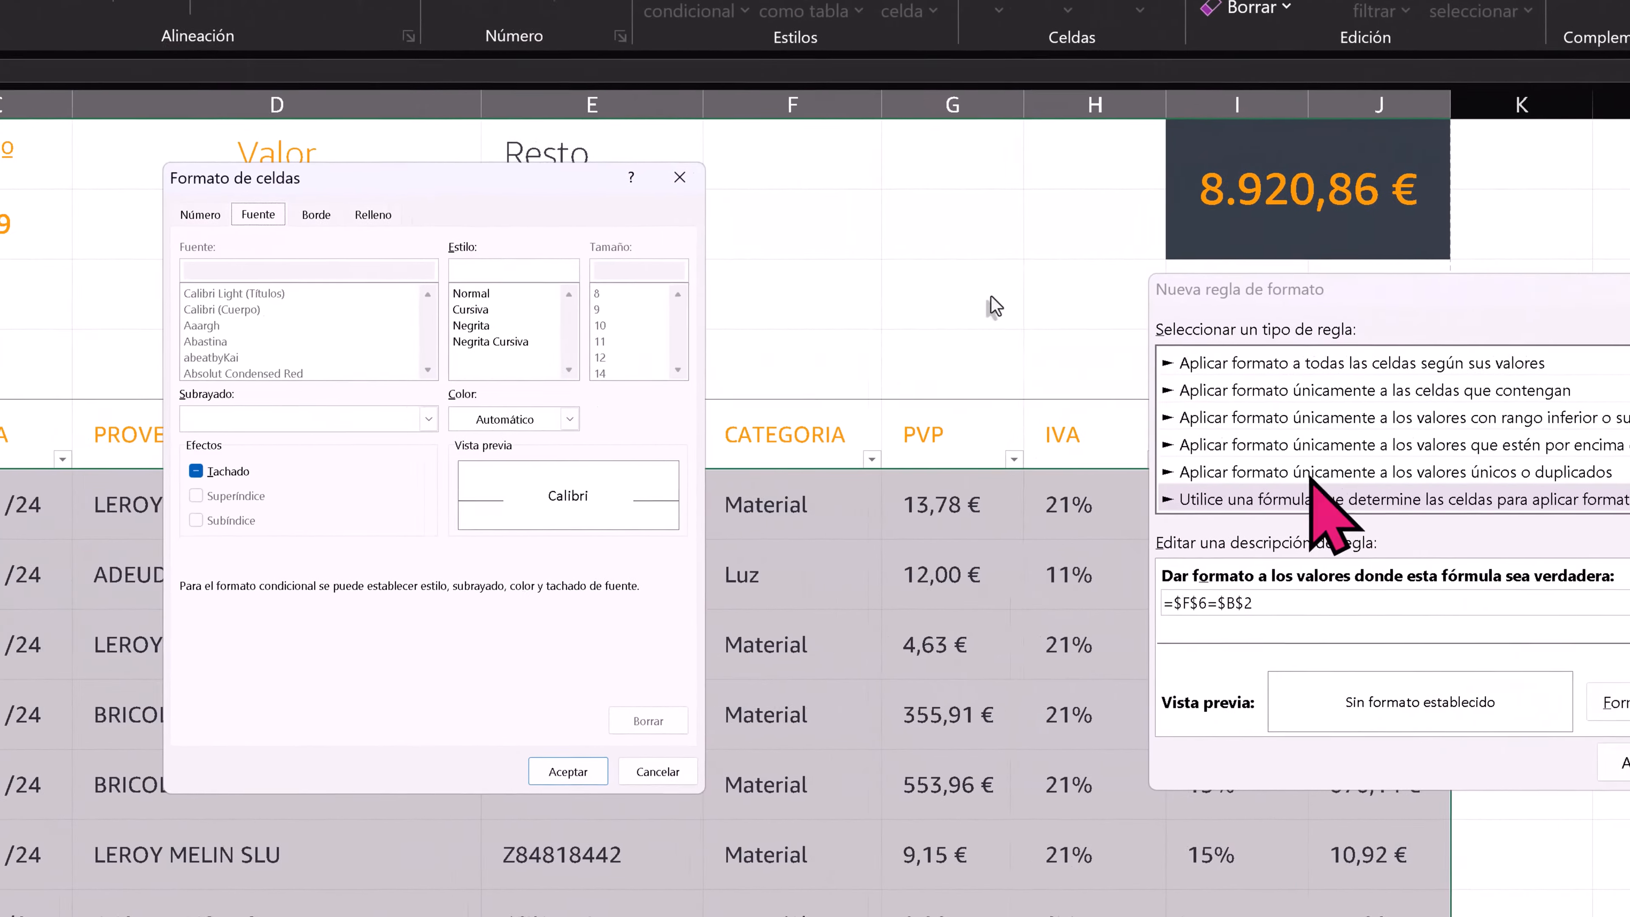
left_click(384, 214)
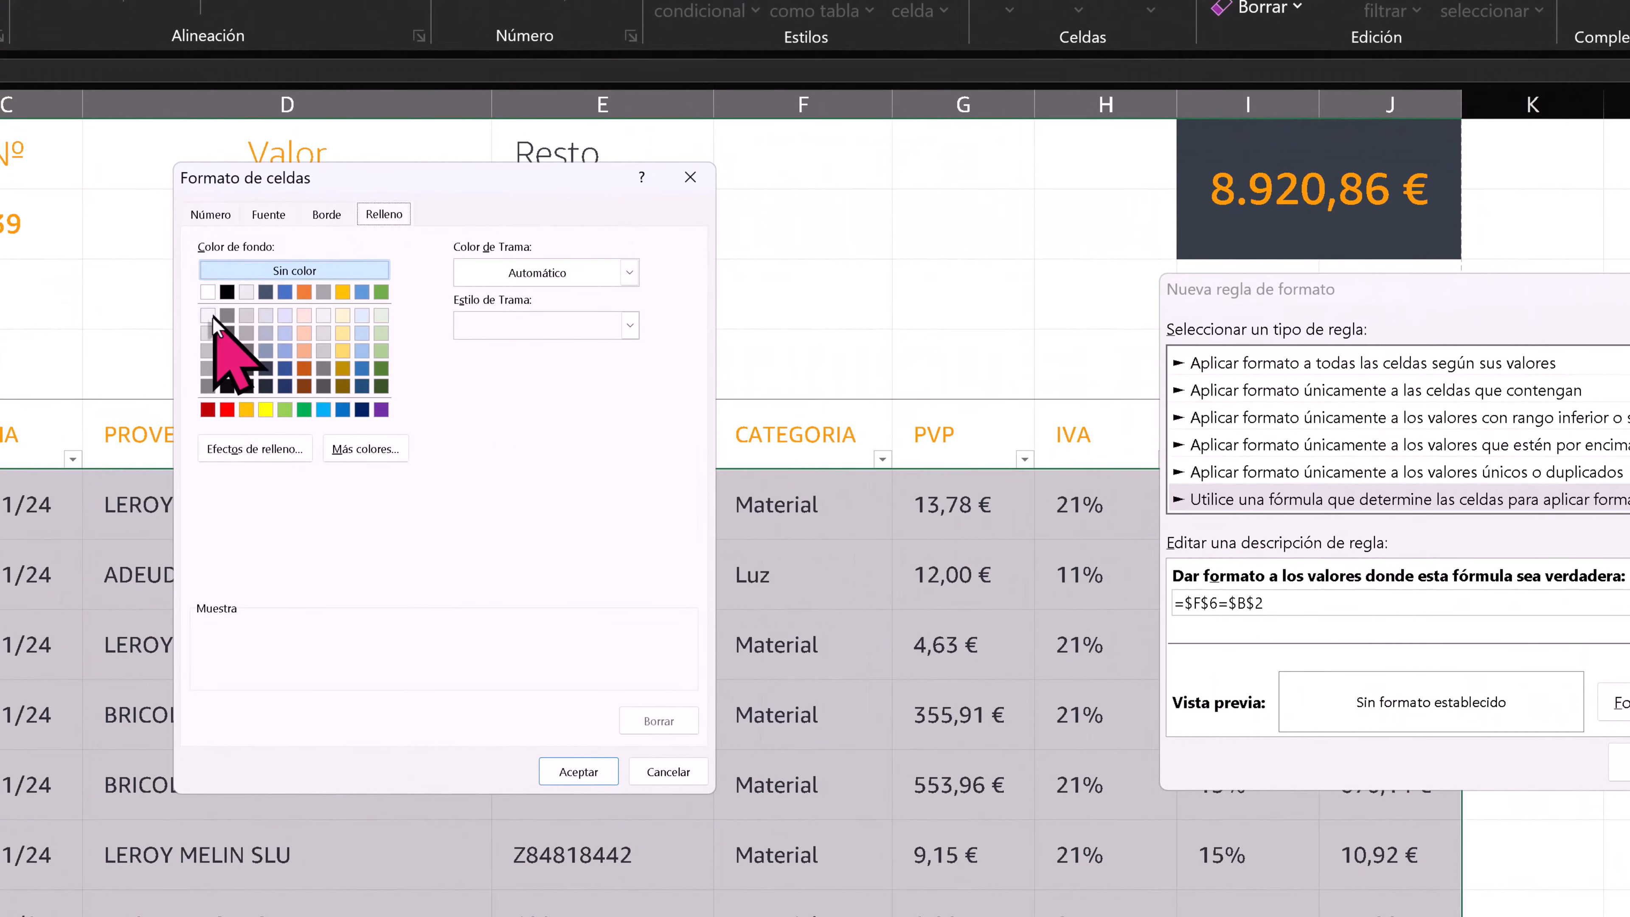
- Copy the brand orange's hex code FF9900 from the Amazon brand guidelines for the rule's border colour, then return to the worksheet
left_click(321, 217)
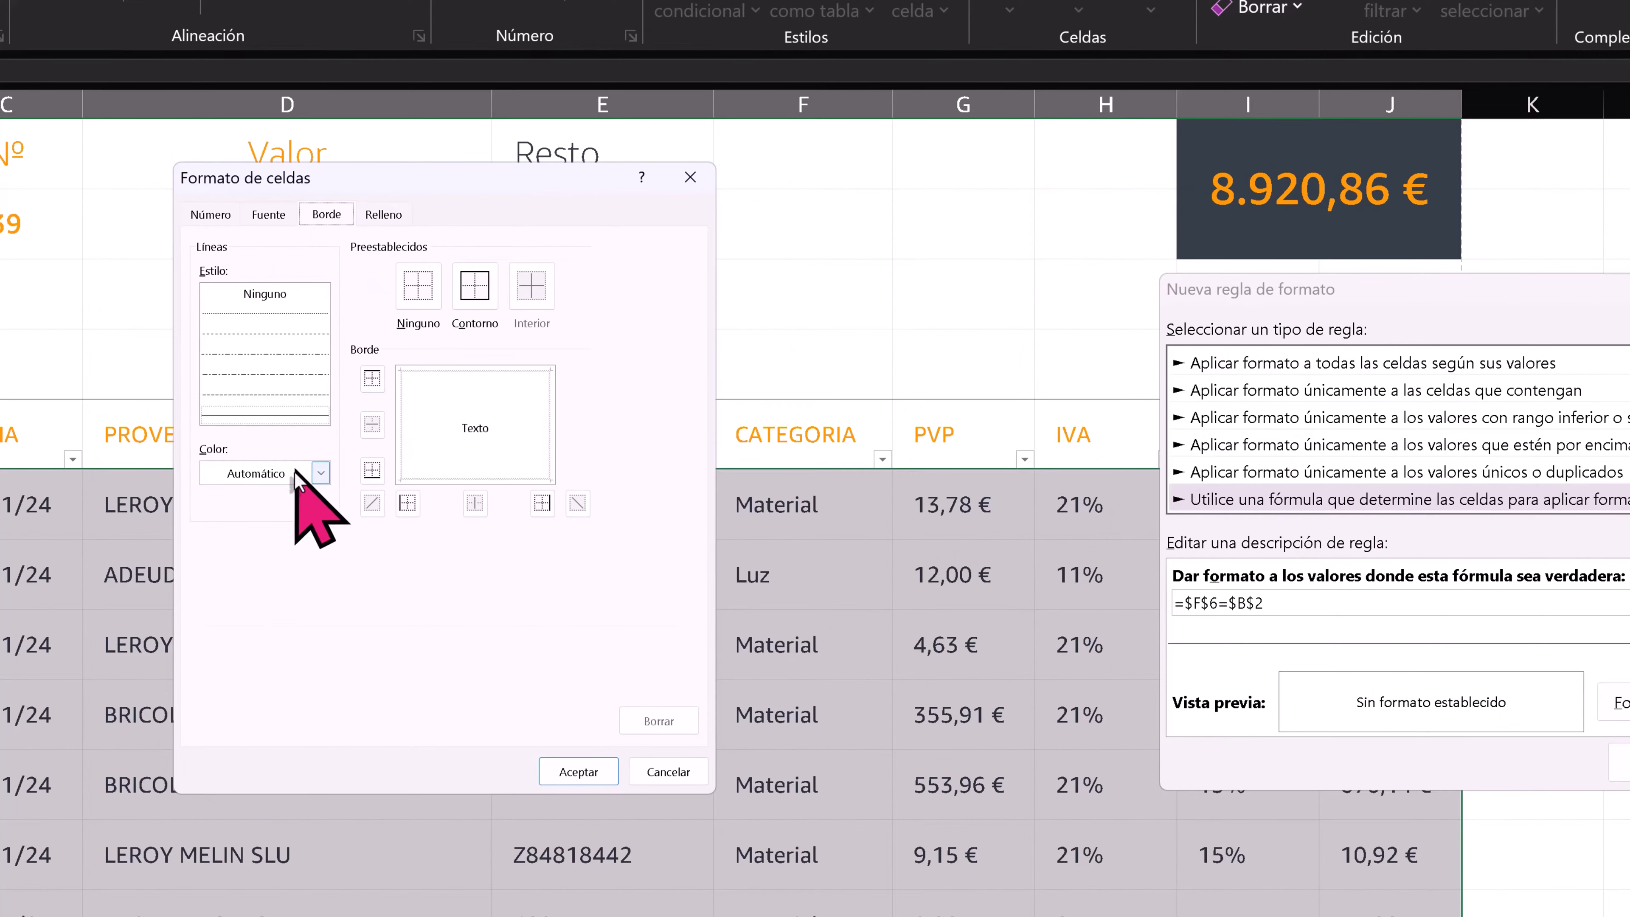
left_click(317, 473)
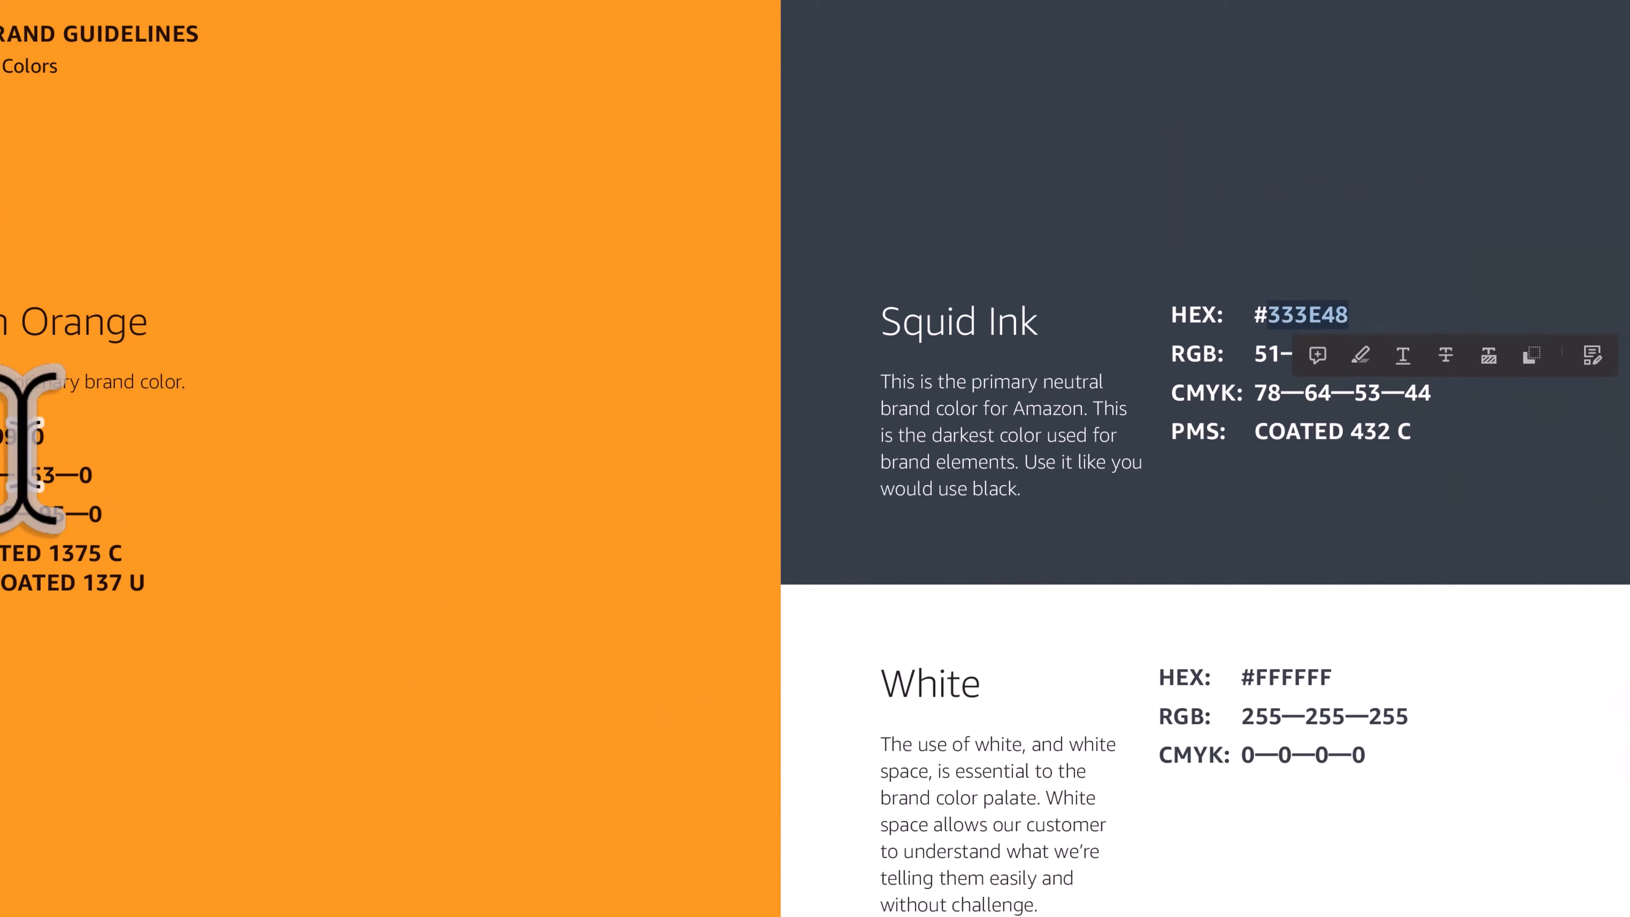
mouse_move(55, 475)
left_mouse_down()
mouse_move(21, 475)
mouse_move(10, 440)
left_mouse_up()
key("alt+Tab")
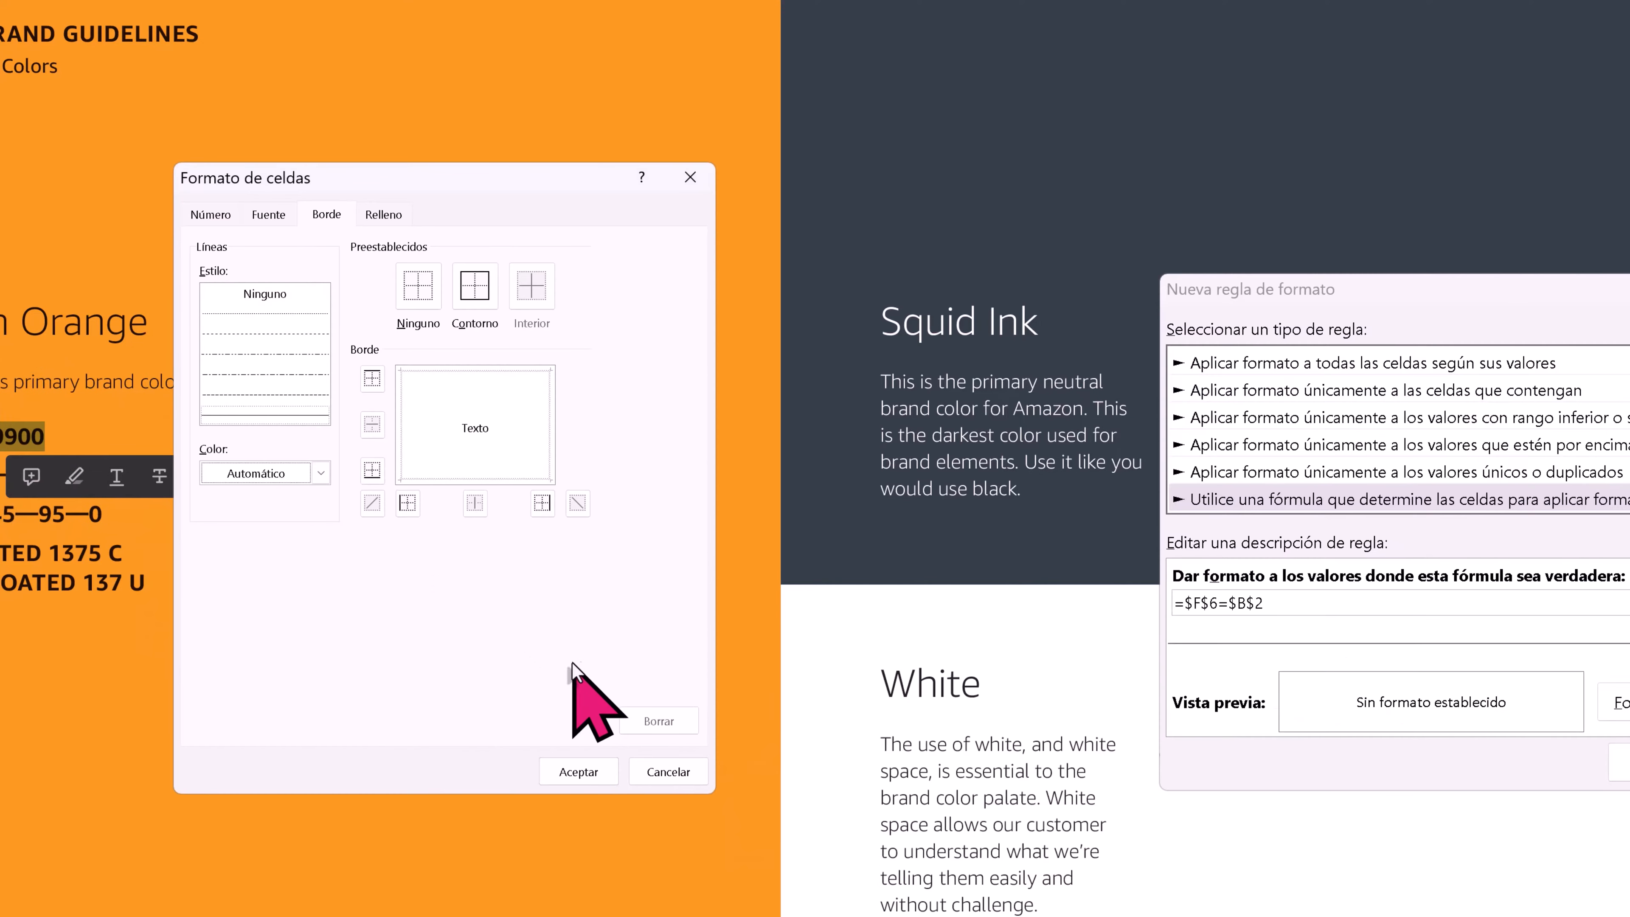
key("alt+Tab")
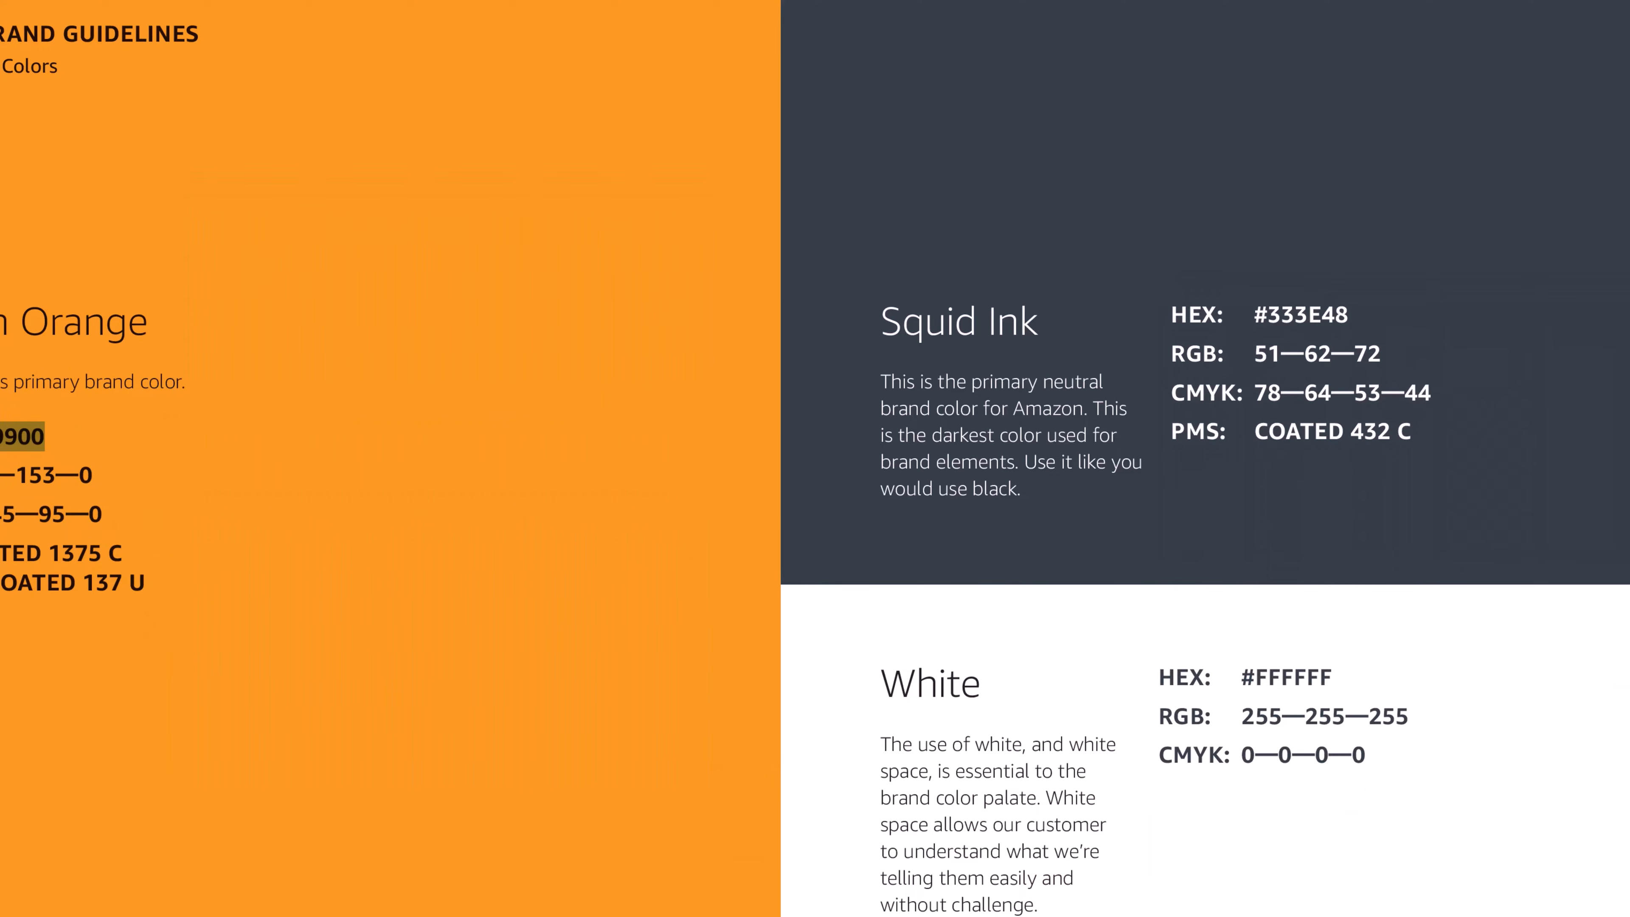
key("alt+Tab")
- Give the rule's format a bottom border in the custom colour #FF9900
left_click(305, 473)
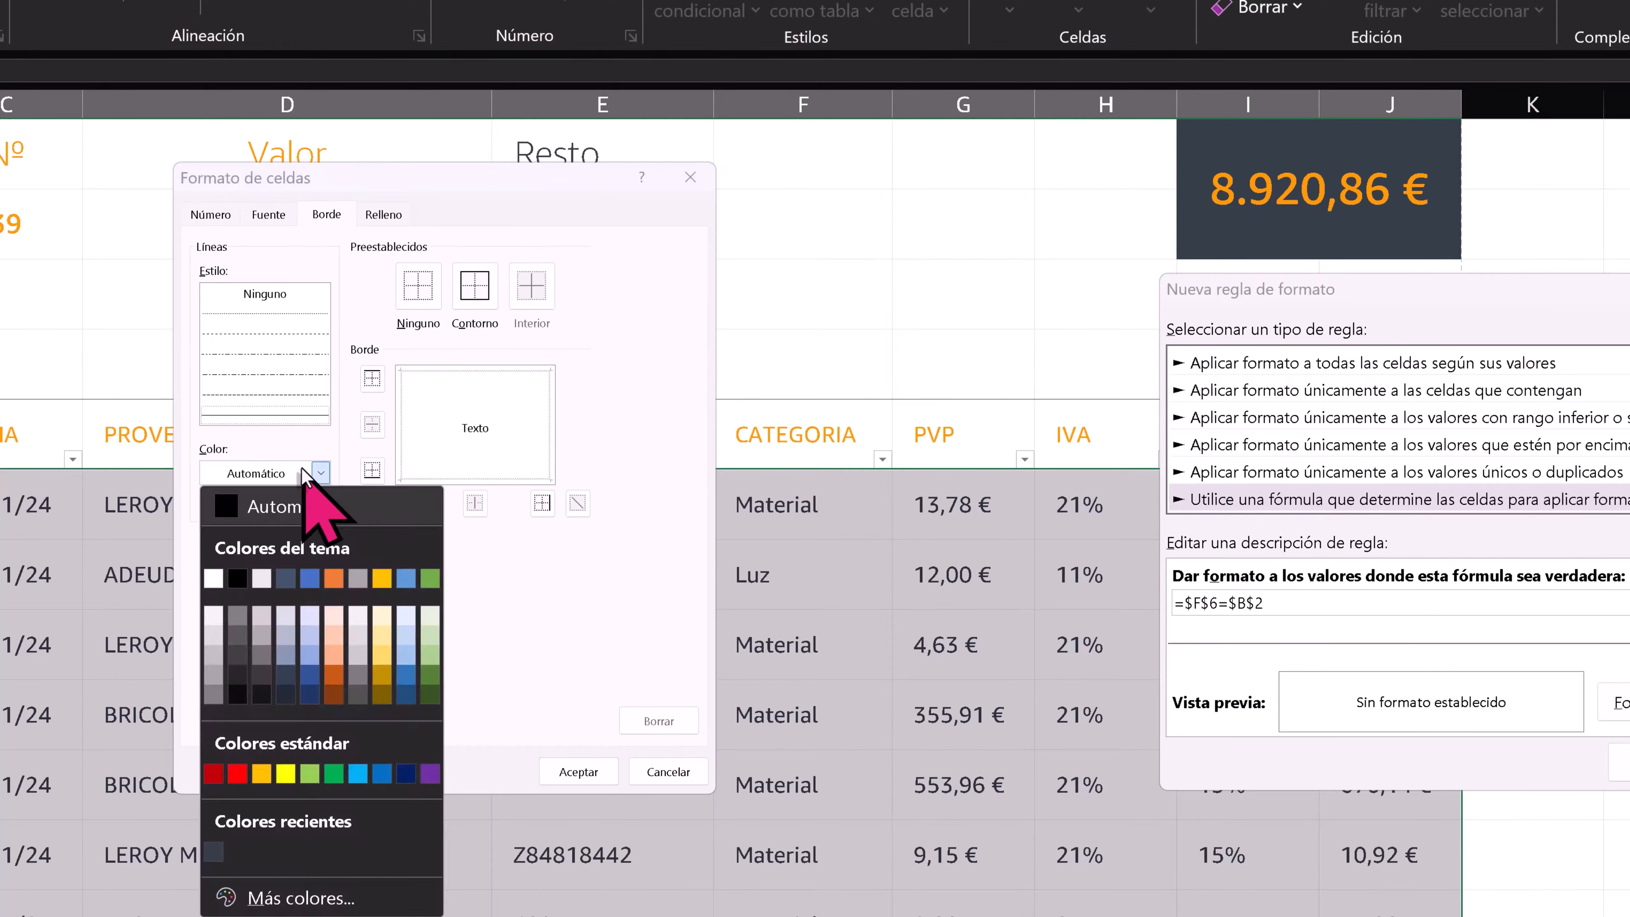
left_click(270, 897)
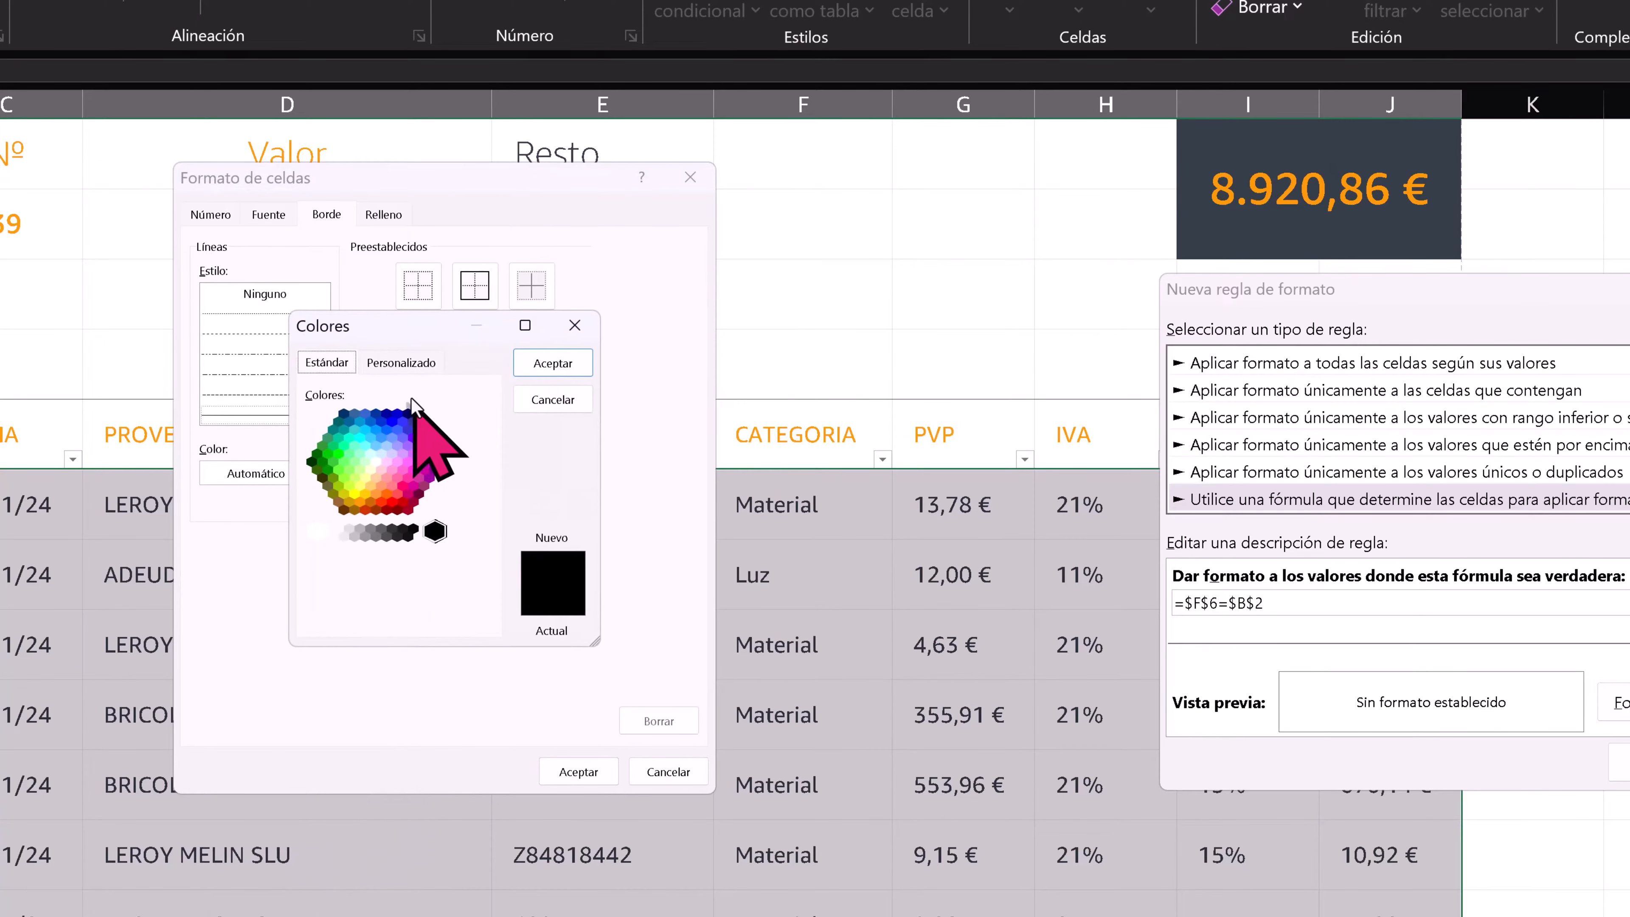
left_click(404, 366)
double_click(432, 614)
type("FF9900")
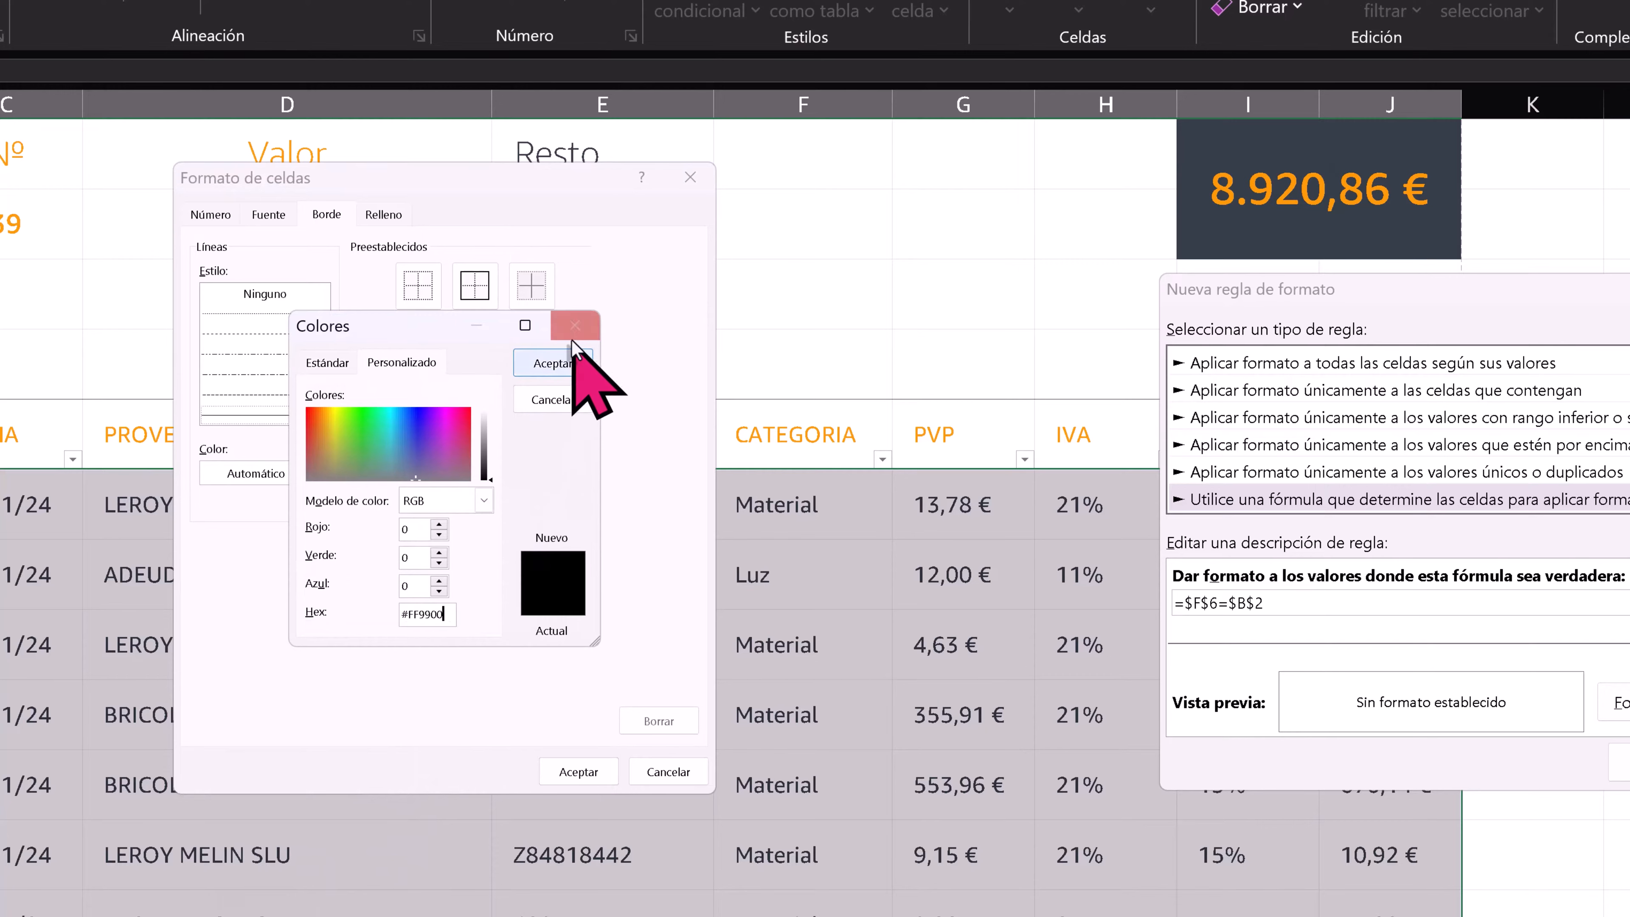
left_click(578, 363)
left_click(457, 480)
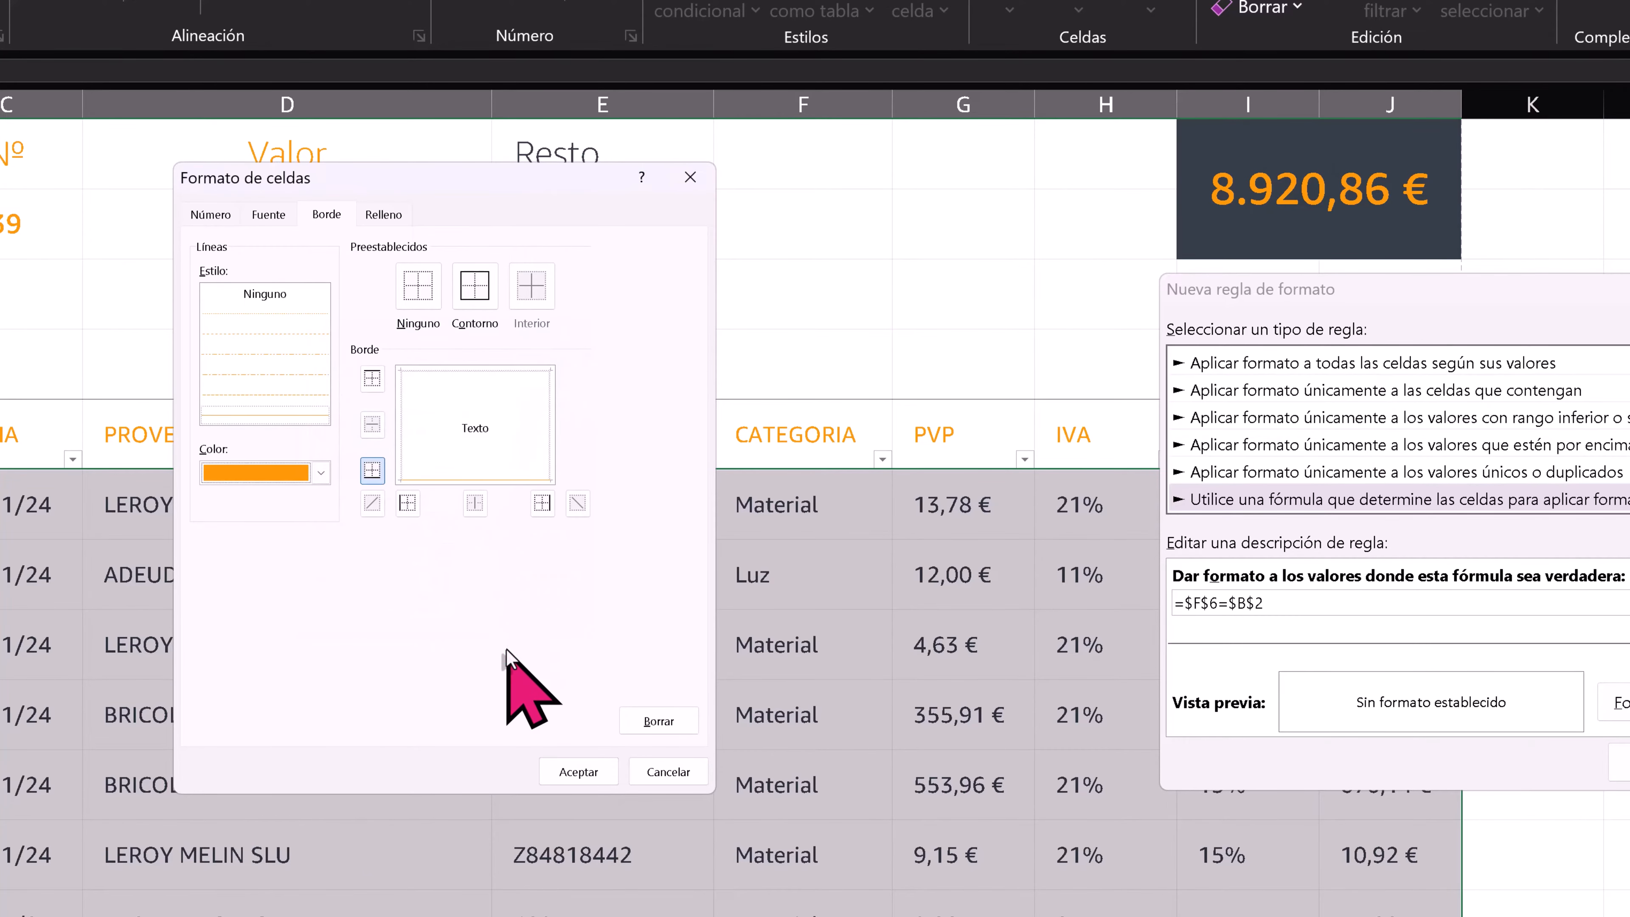
left_click(574, 771)
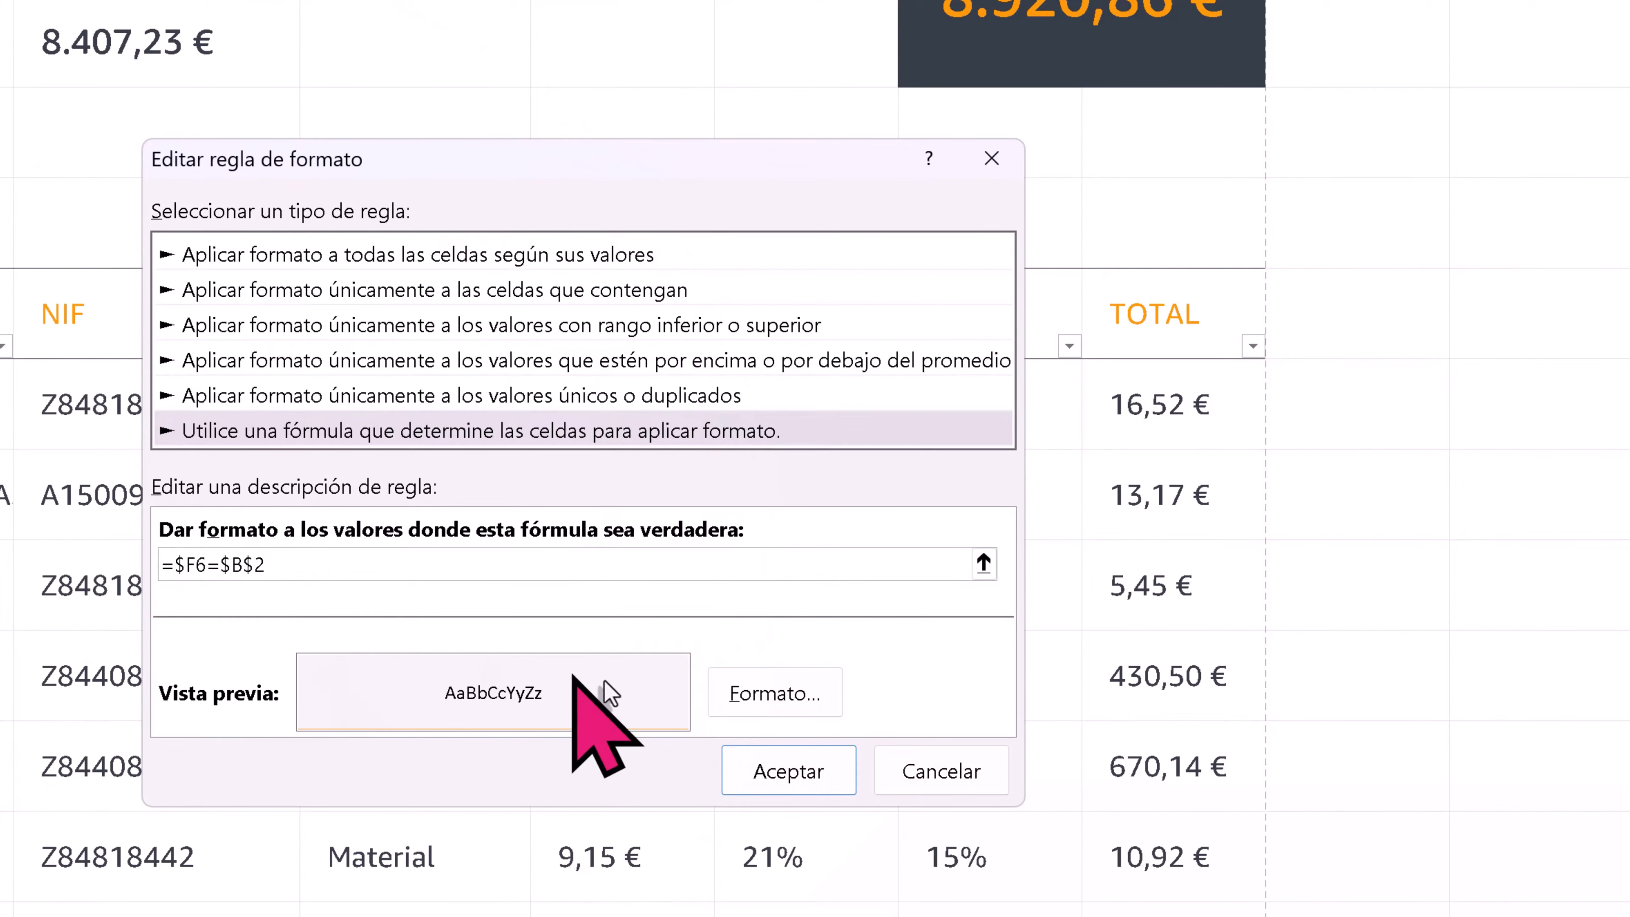
- Apply the edited rule with the formula =$F6=$B$2 to the table data A6:J98
left_click(769, 769)
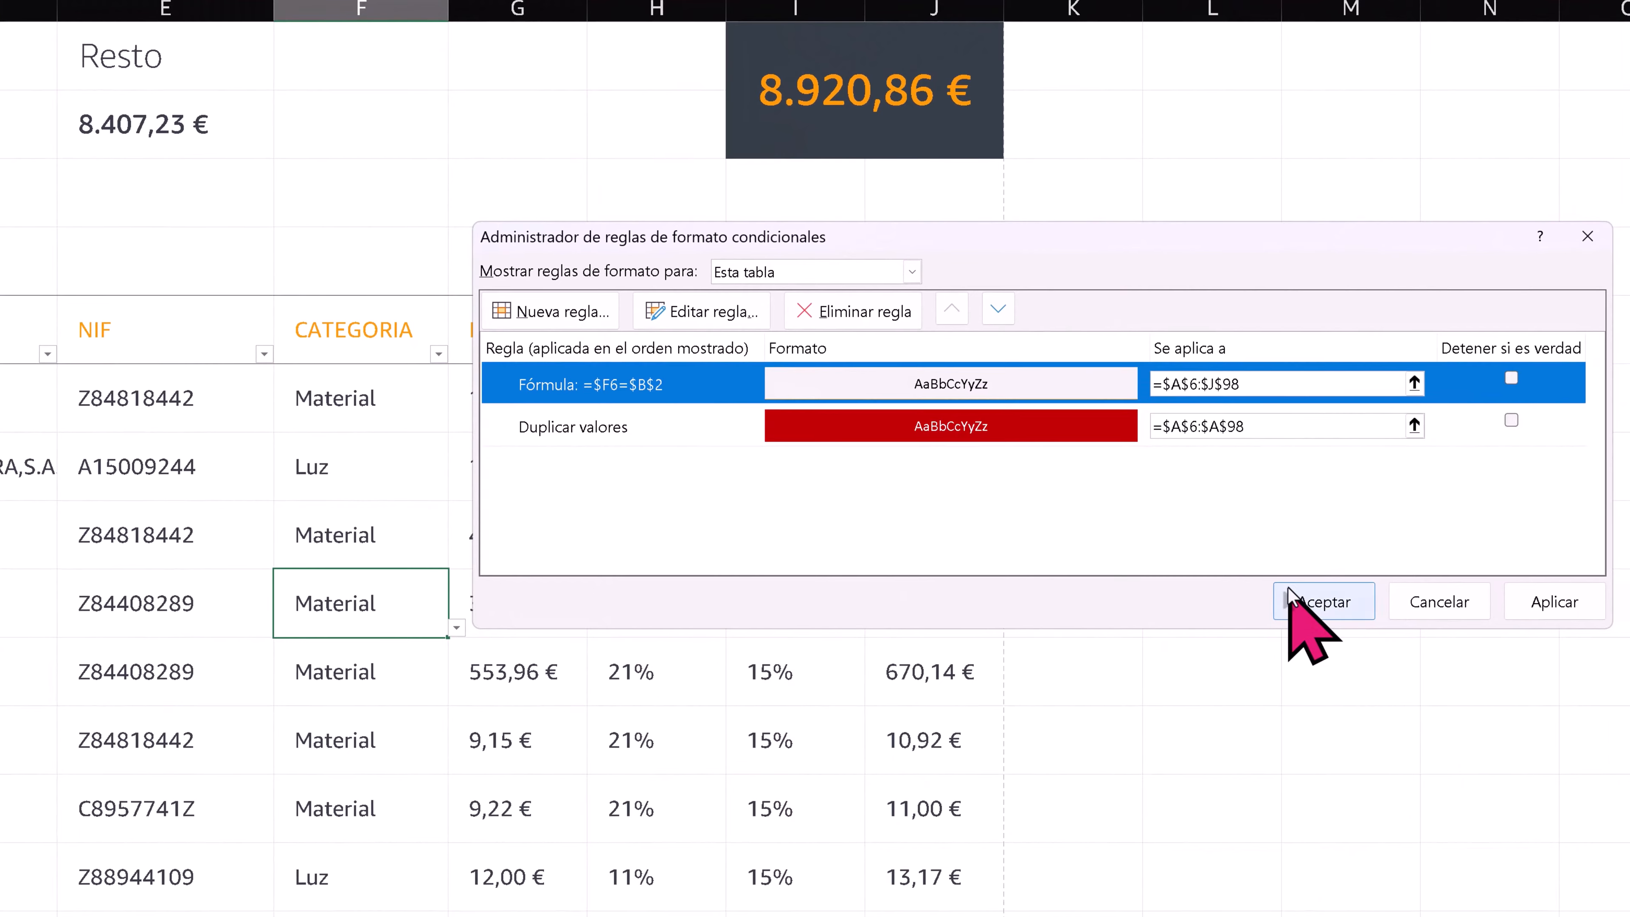
left_click(1309, 597)
left_click(260, 607)
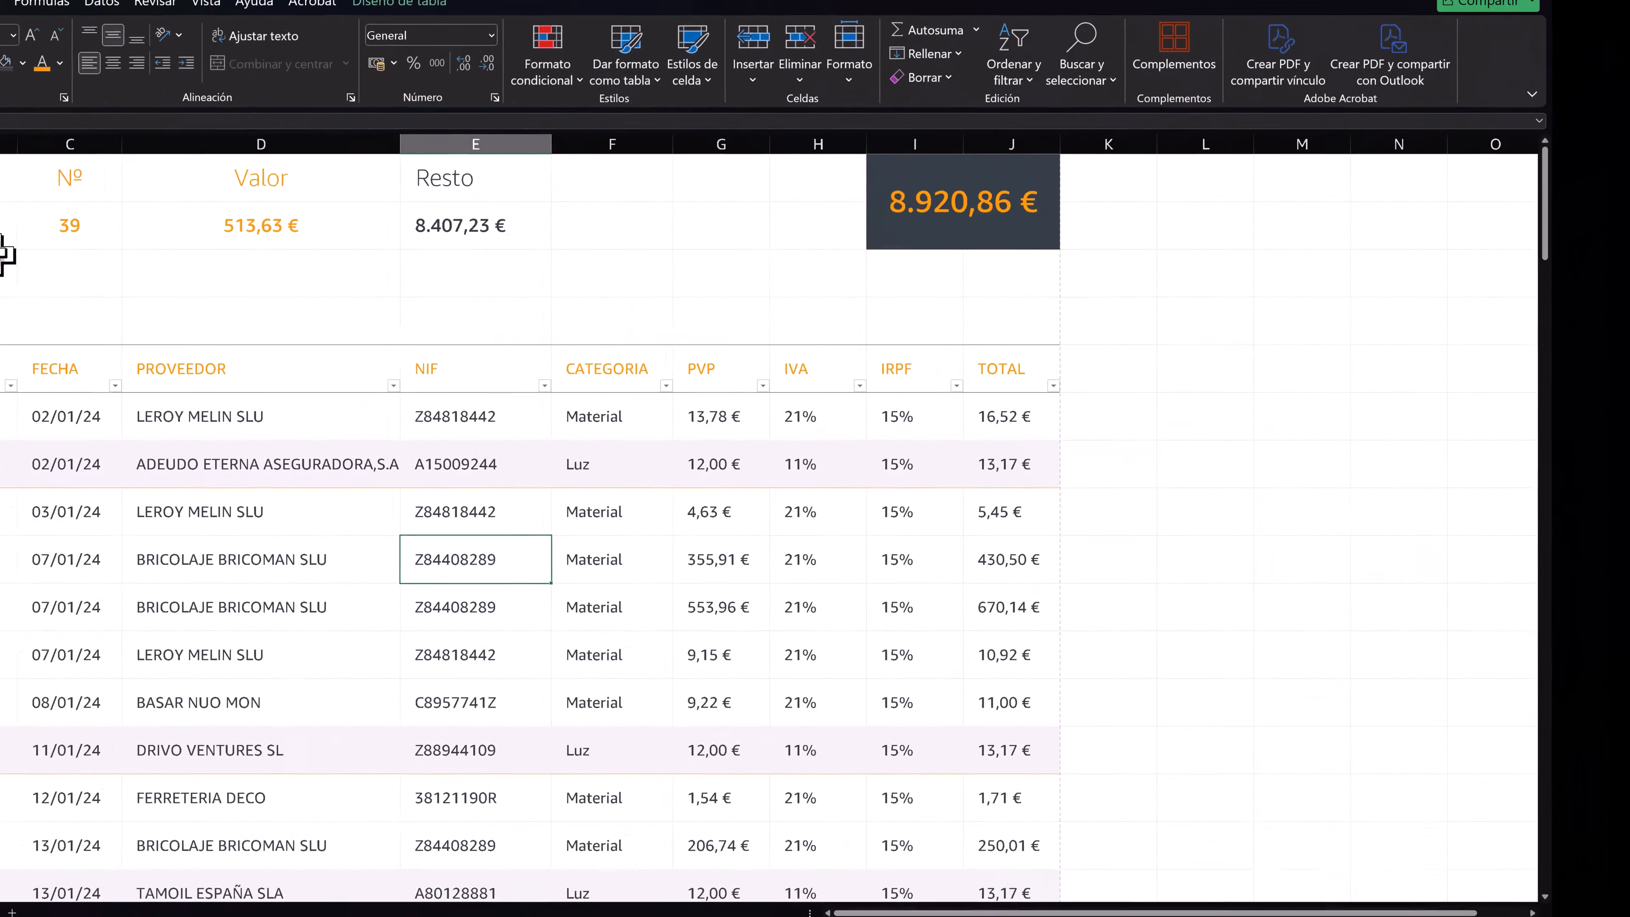
- Test the row highlighting by switching the summary category in B2 to Material and finally back to Luz
left_click(48, 249)
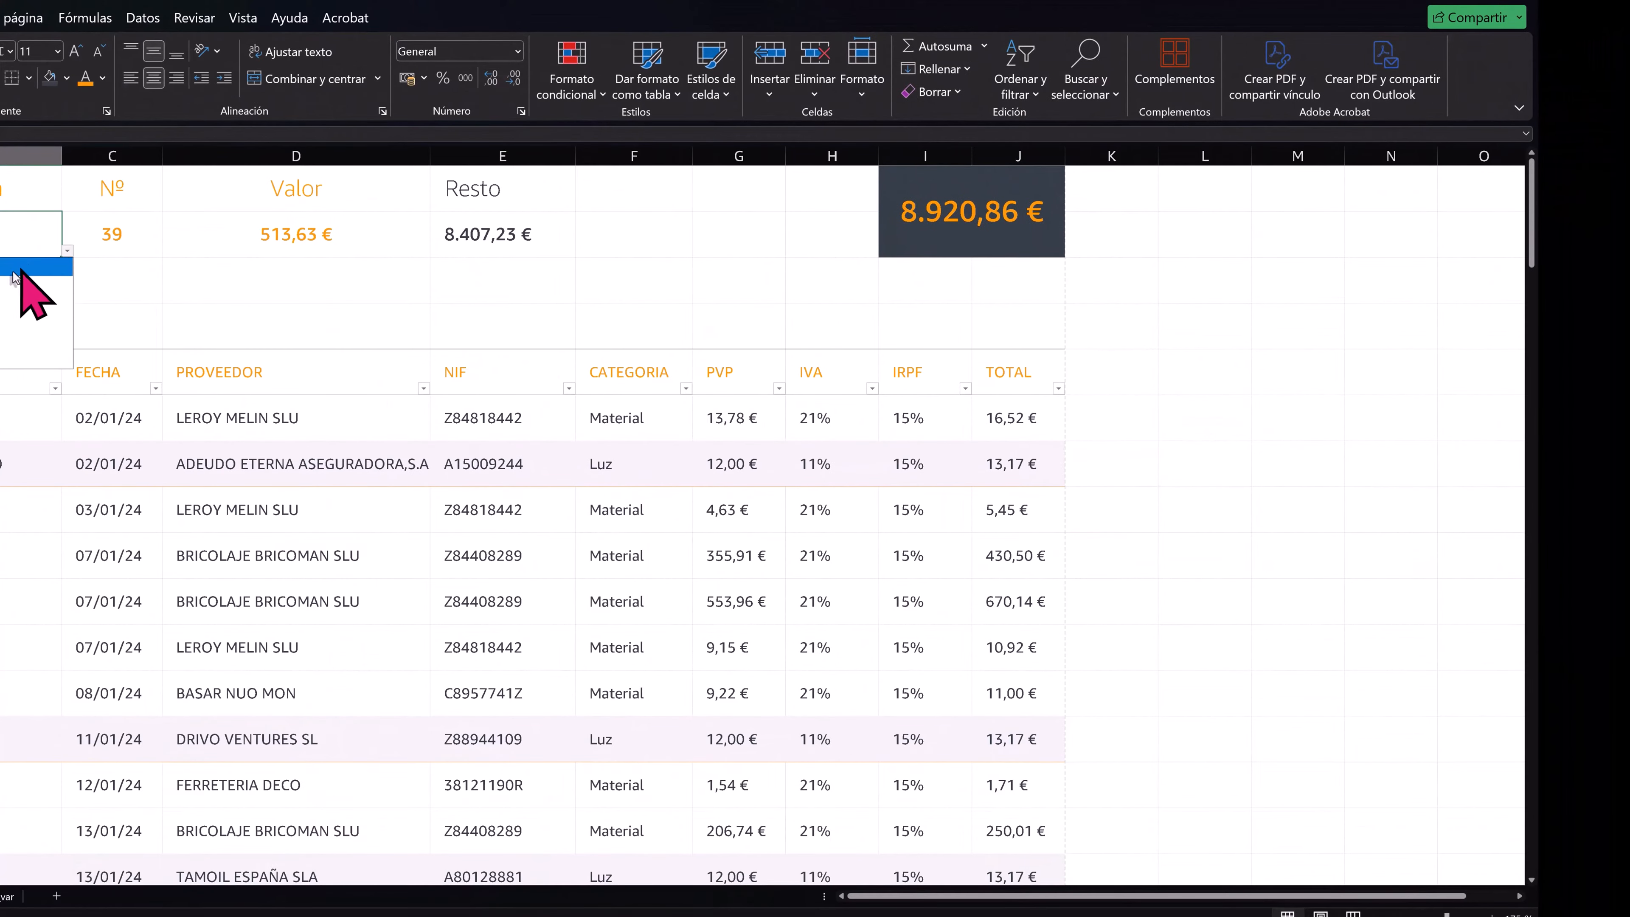
left_click(4, 330)
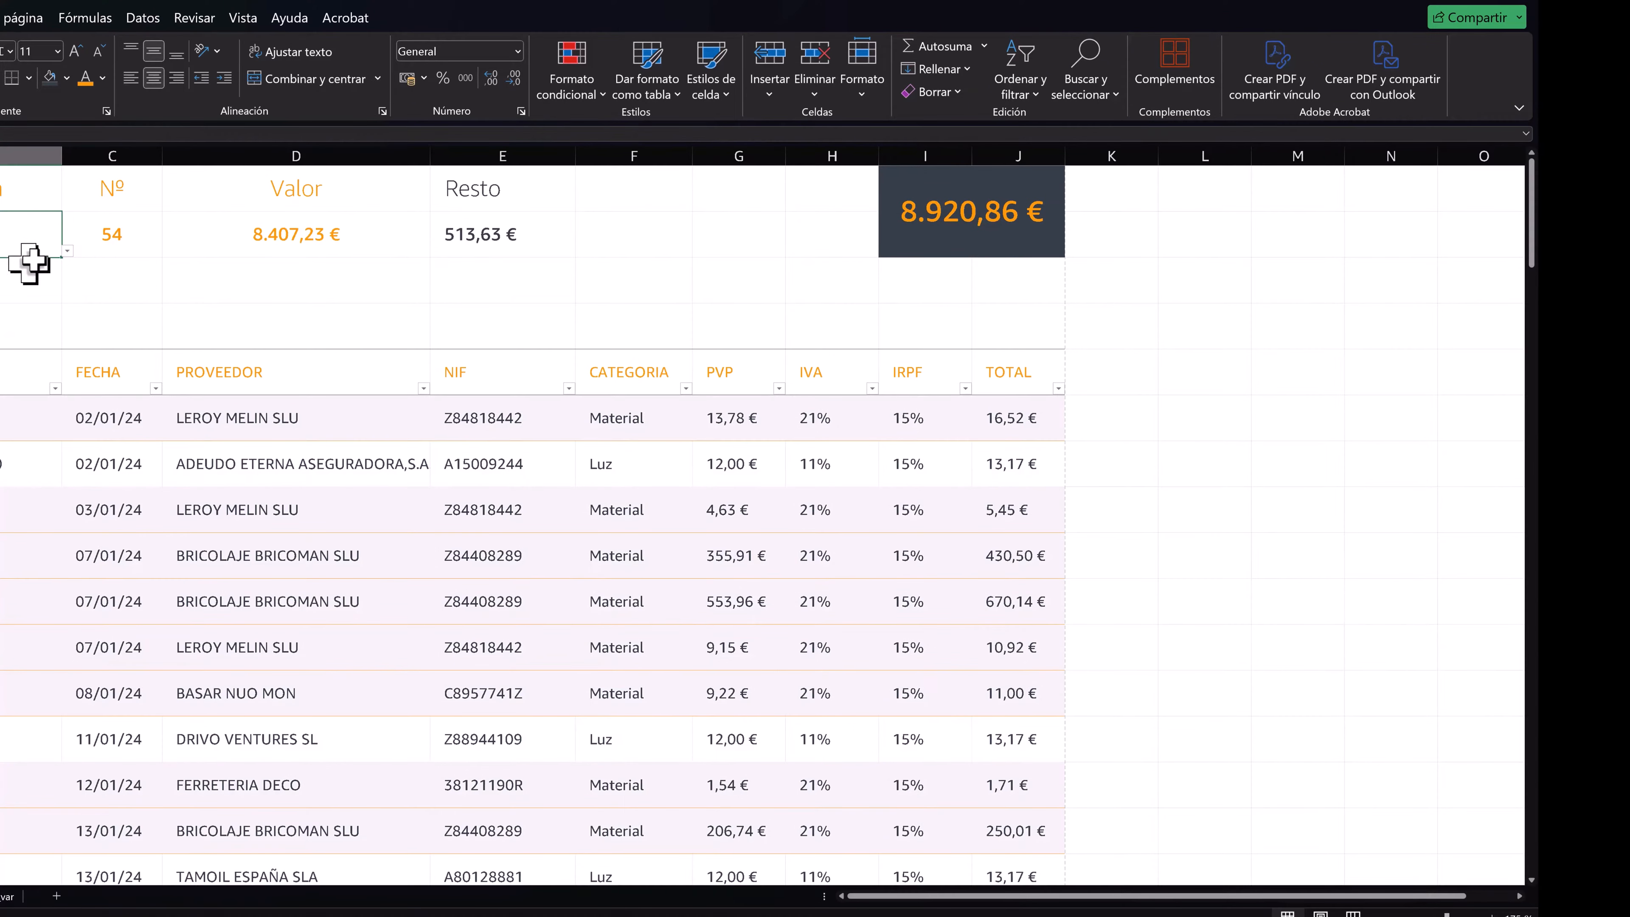
left_click(66, 252)
left_click(4, 284)
left_click(64, 252)
left_click(4, 331)
left_click(601, 585)
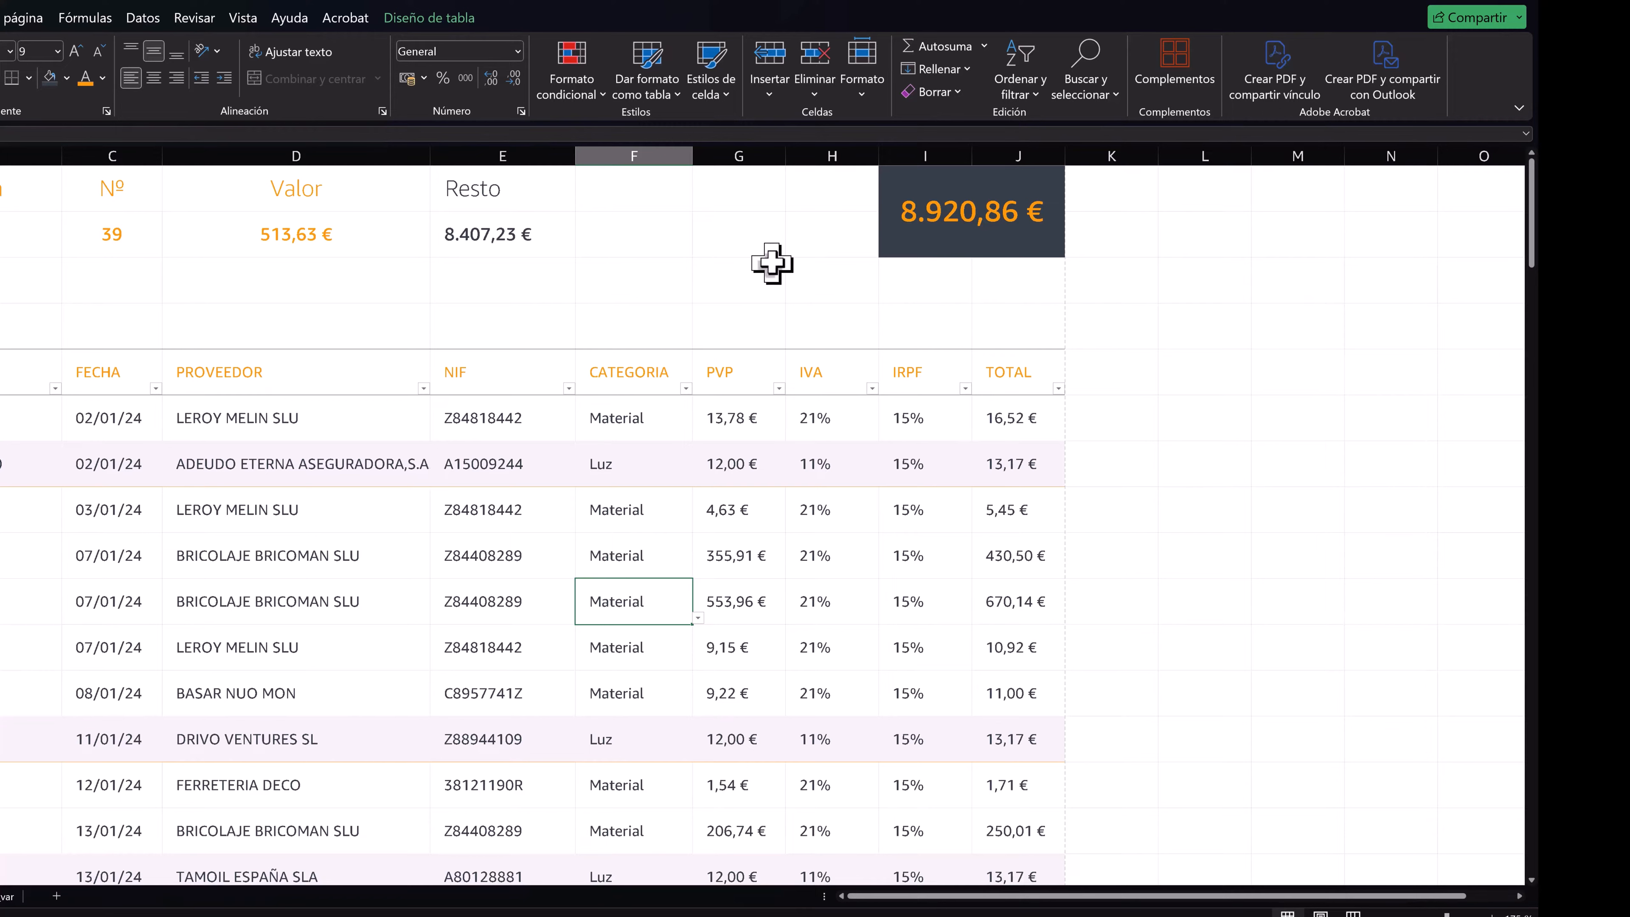
- Insert a doughnut chart from the Valor and Resto summary cells D1:E2
left_click_drag(334, 201, 491, 236)
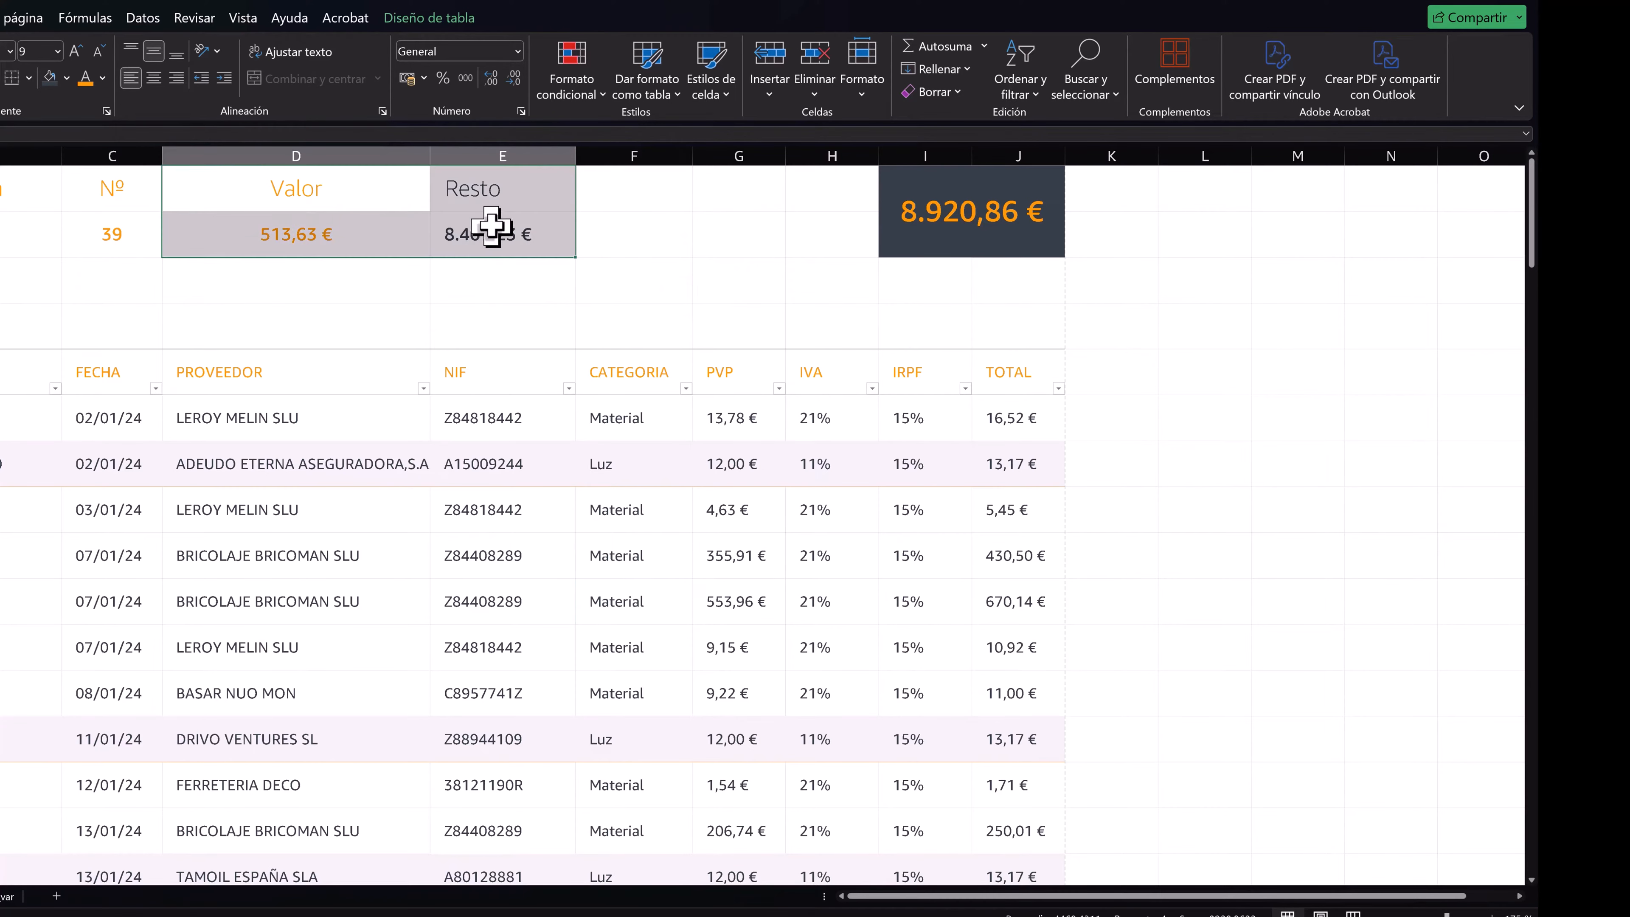
left_click(0, 18)
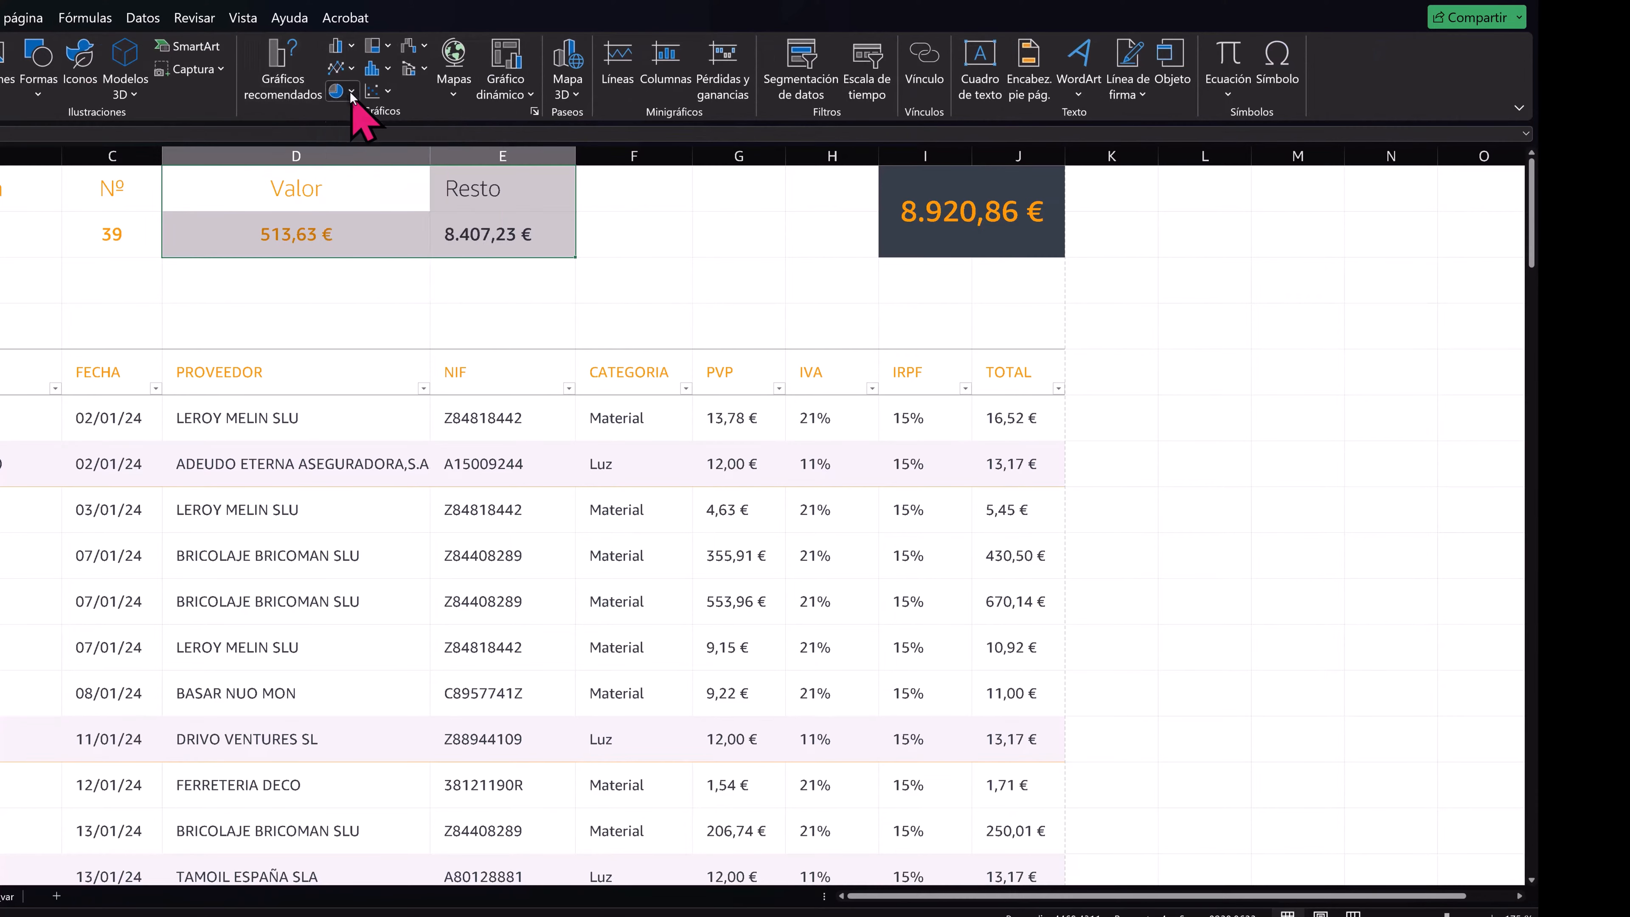
left_click(336, 92)
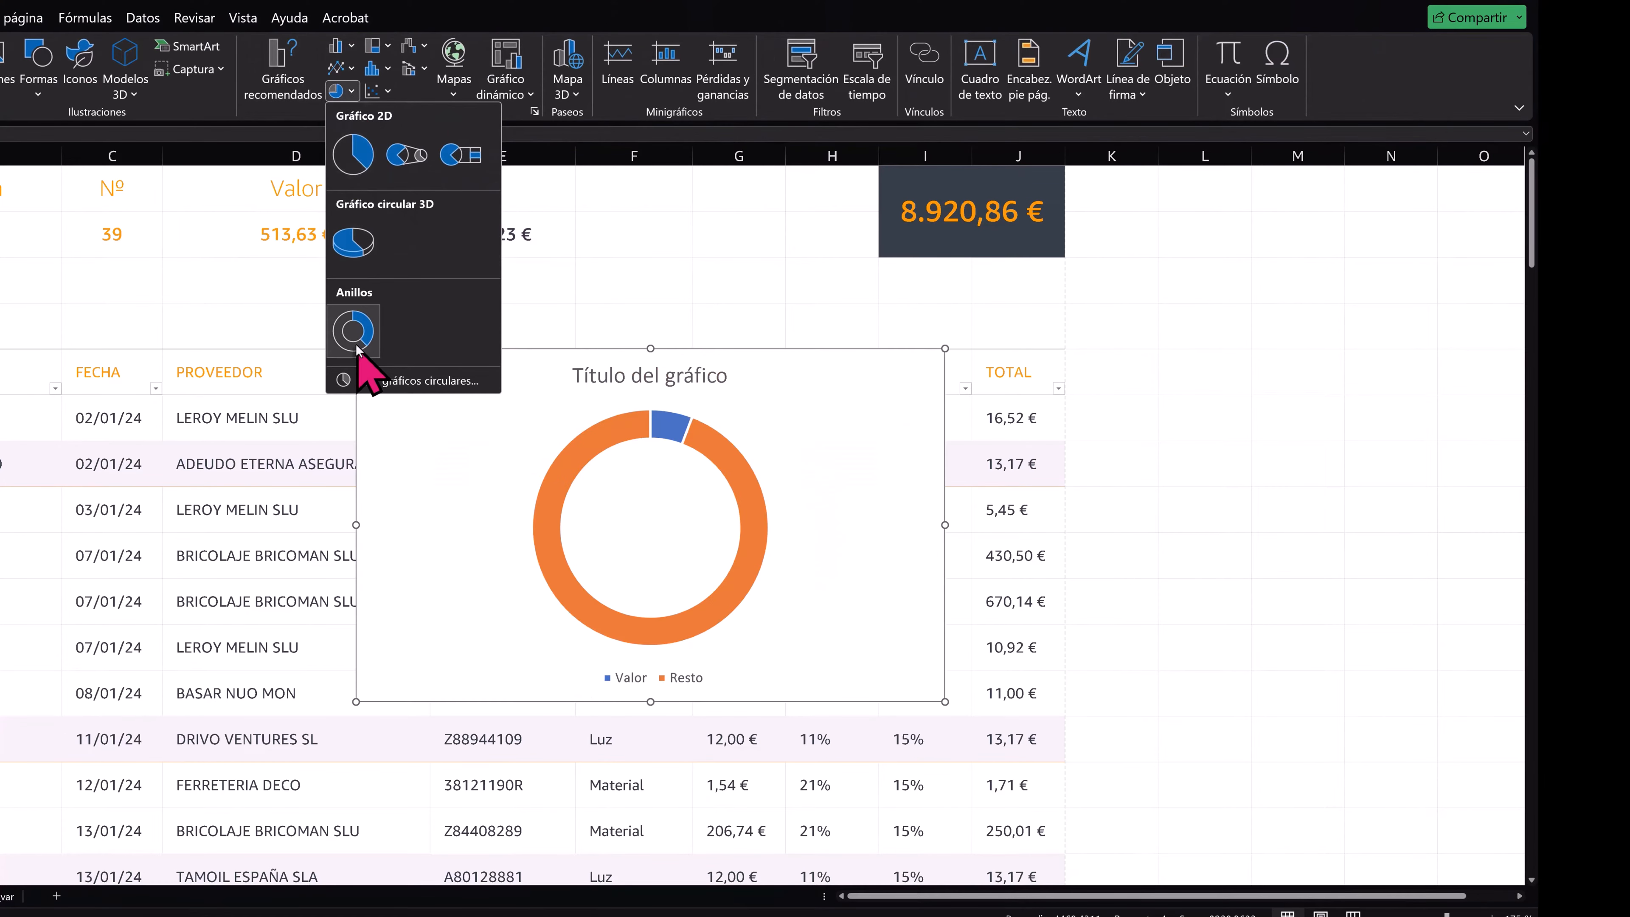
left_click(353, 333)
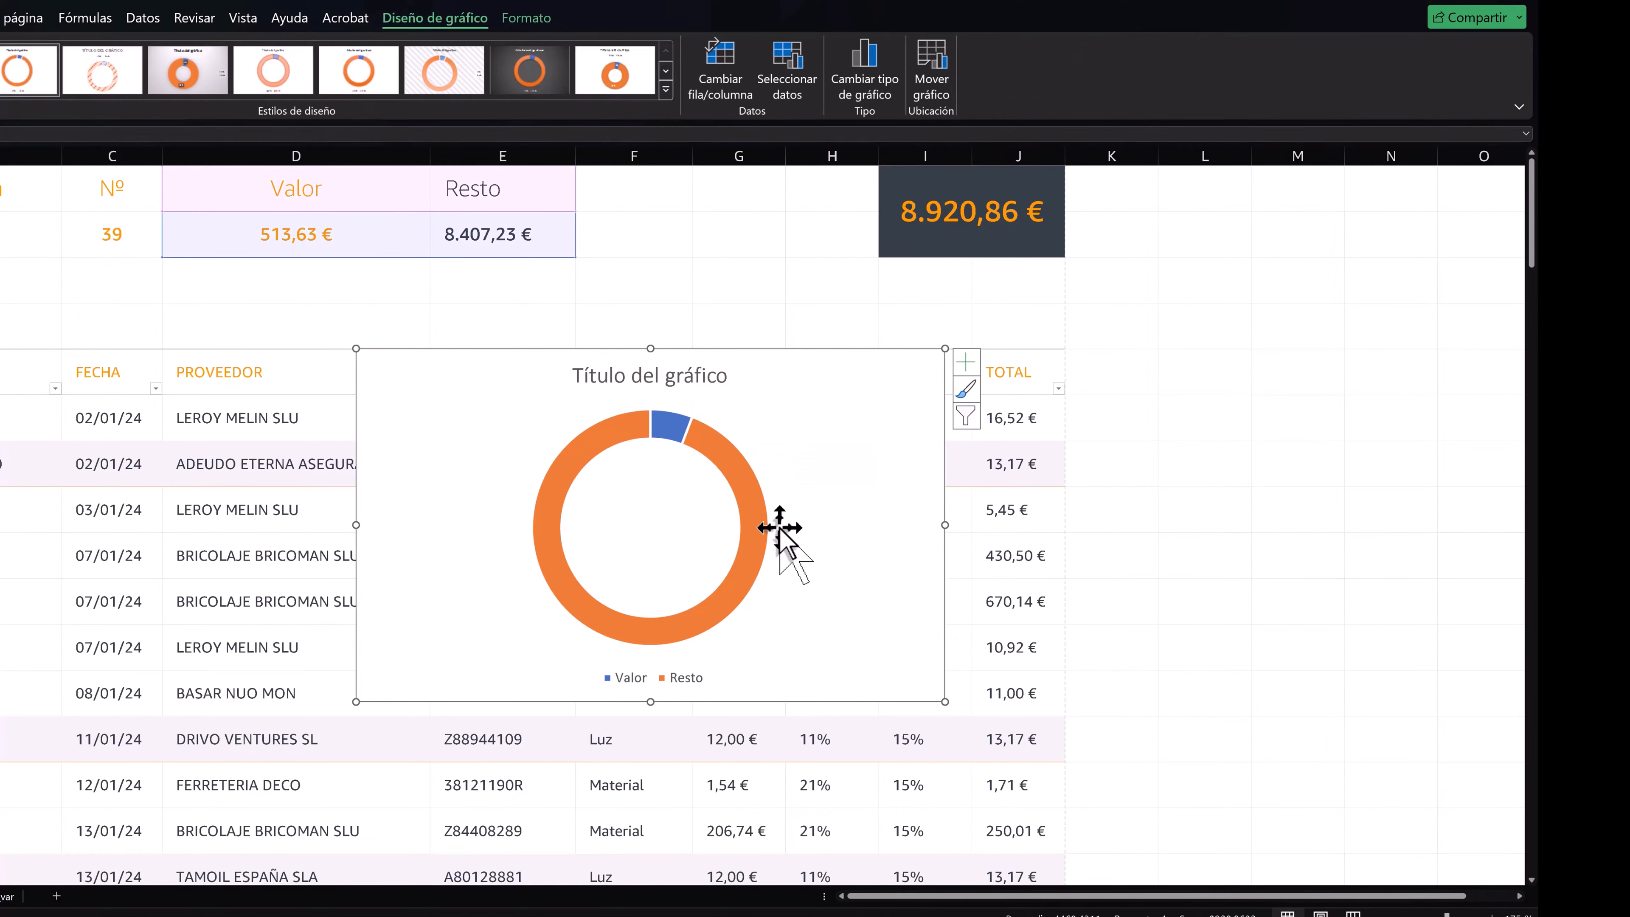
- Delete the doughnut chart's legend and title
left_click(693, 675)
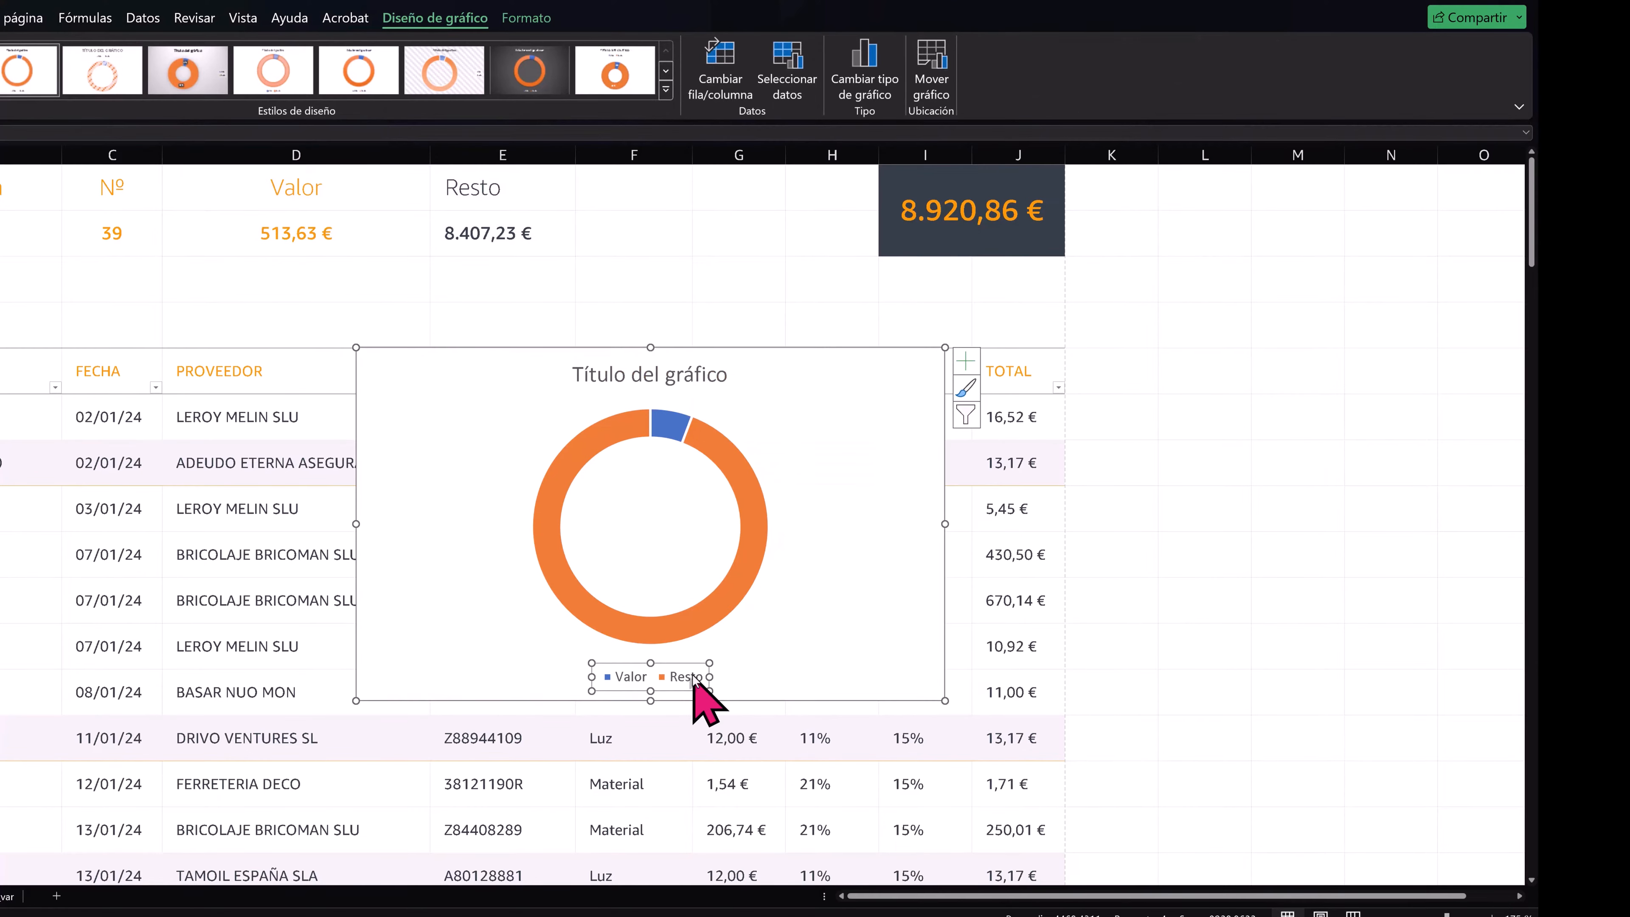
key("Delete")
key("Delete")
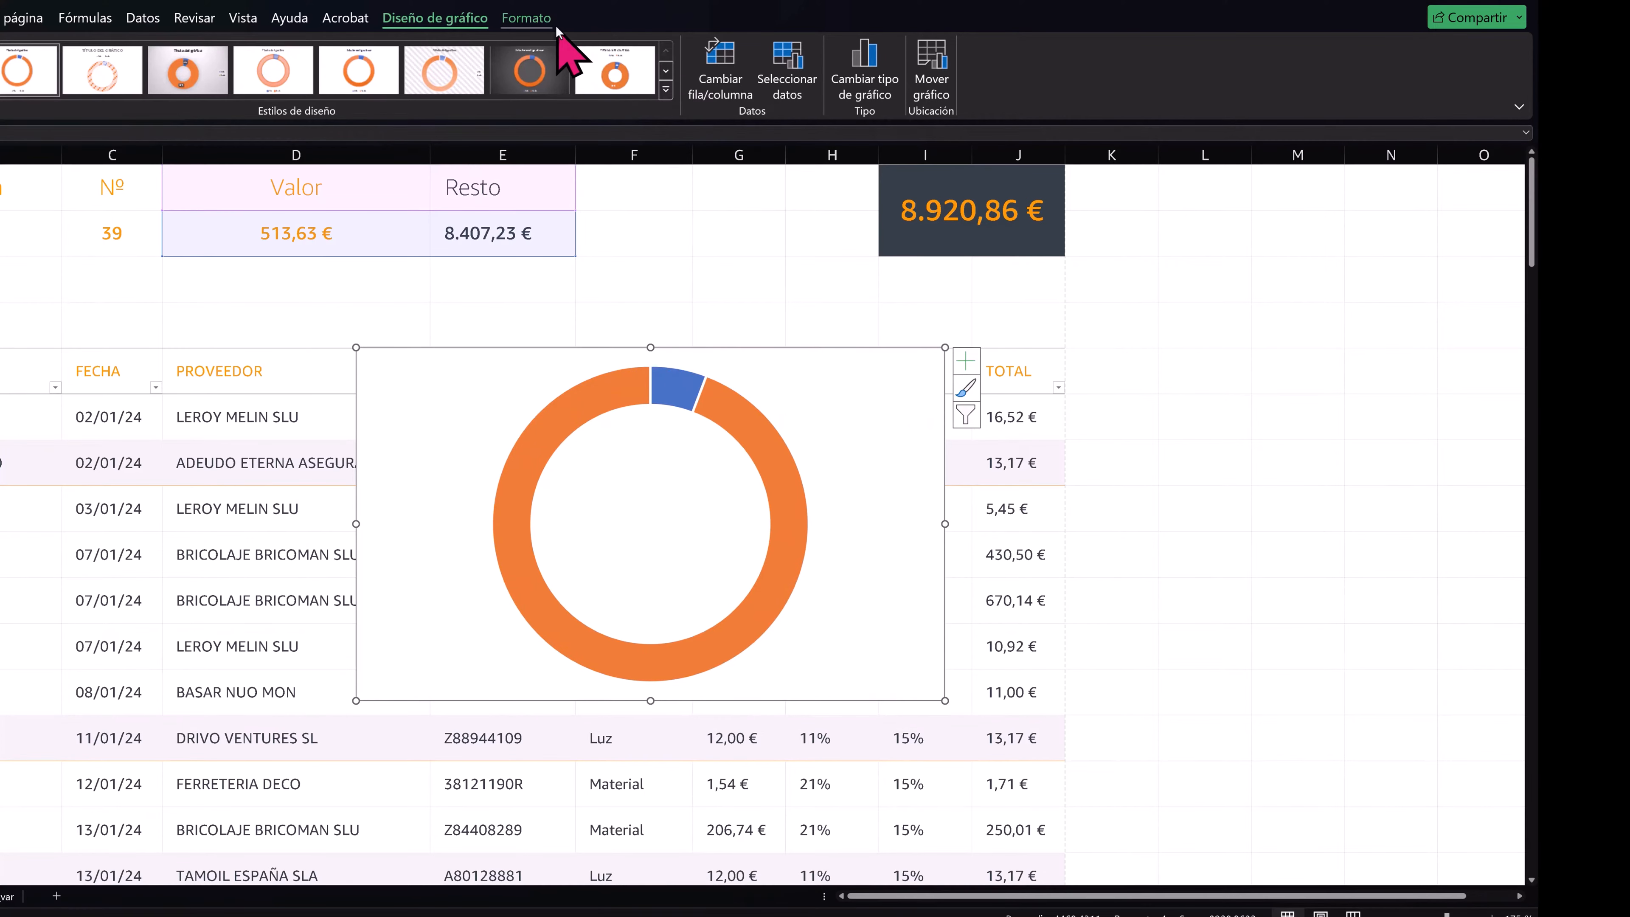
- Remove the fill and outline from the doughnut chart's background area
left_click(529, 18)
left_click(609, 46)
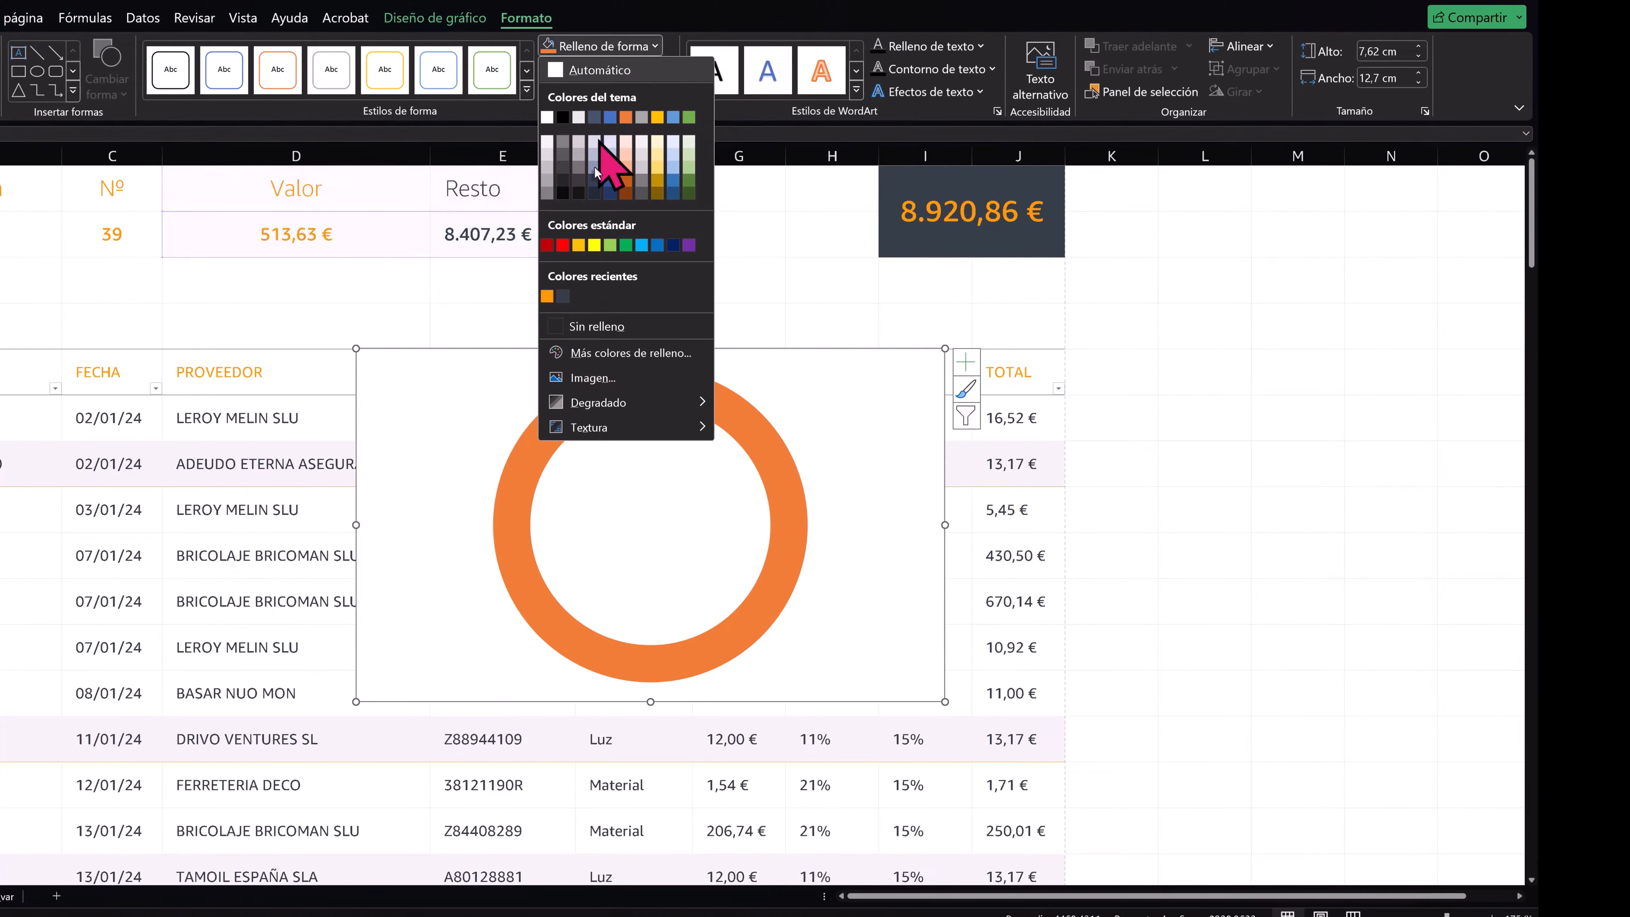
left_click(565, 334)
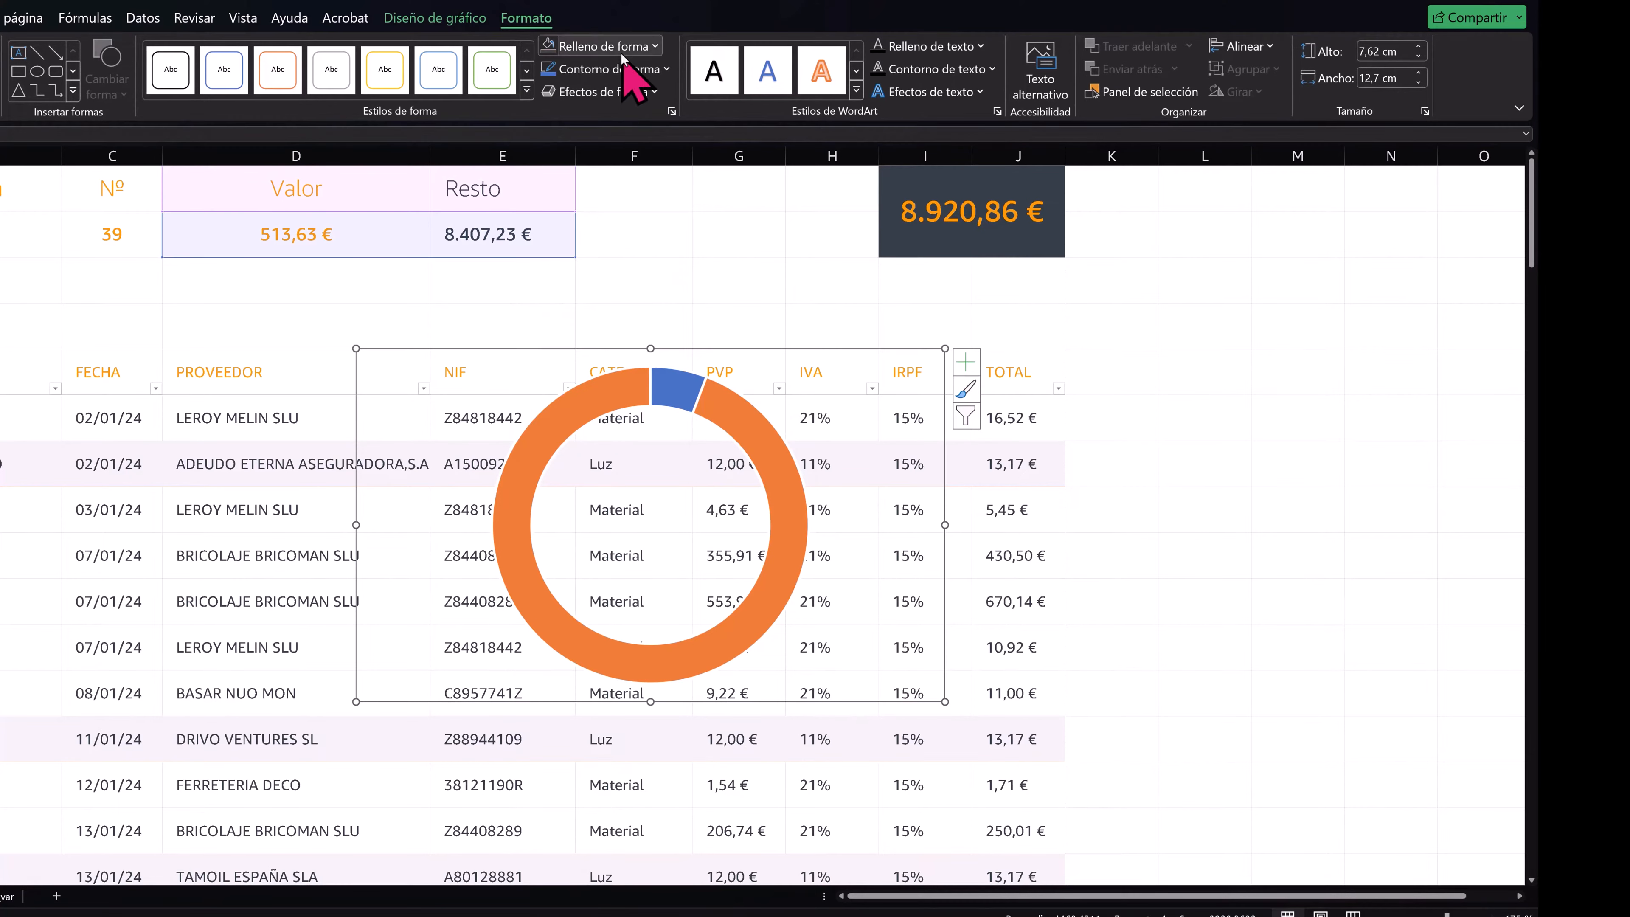
left_click(609, 69)
left_click(595, 348)
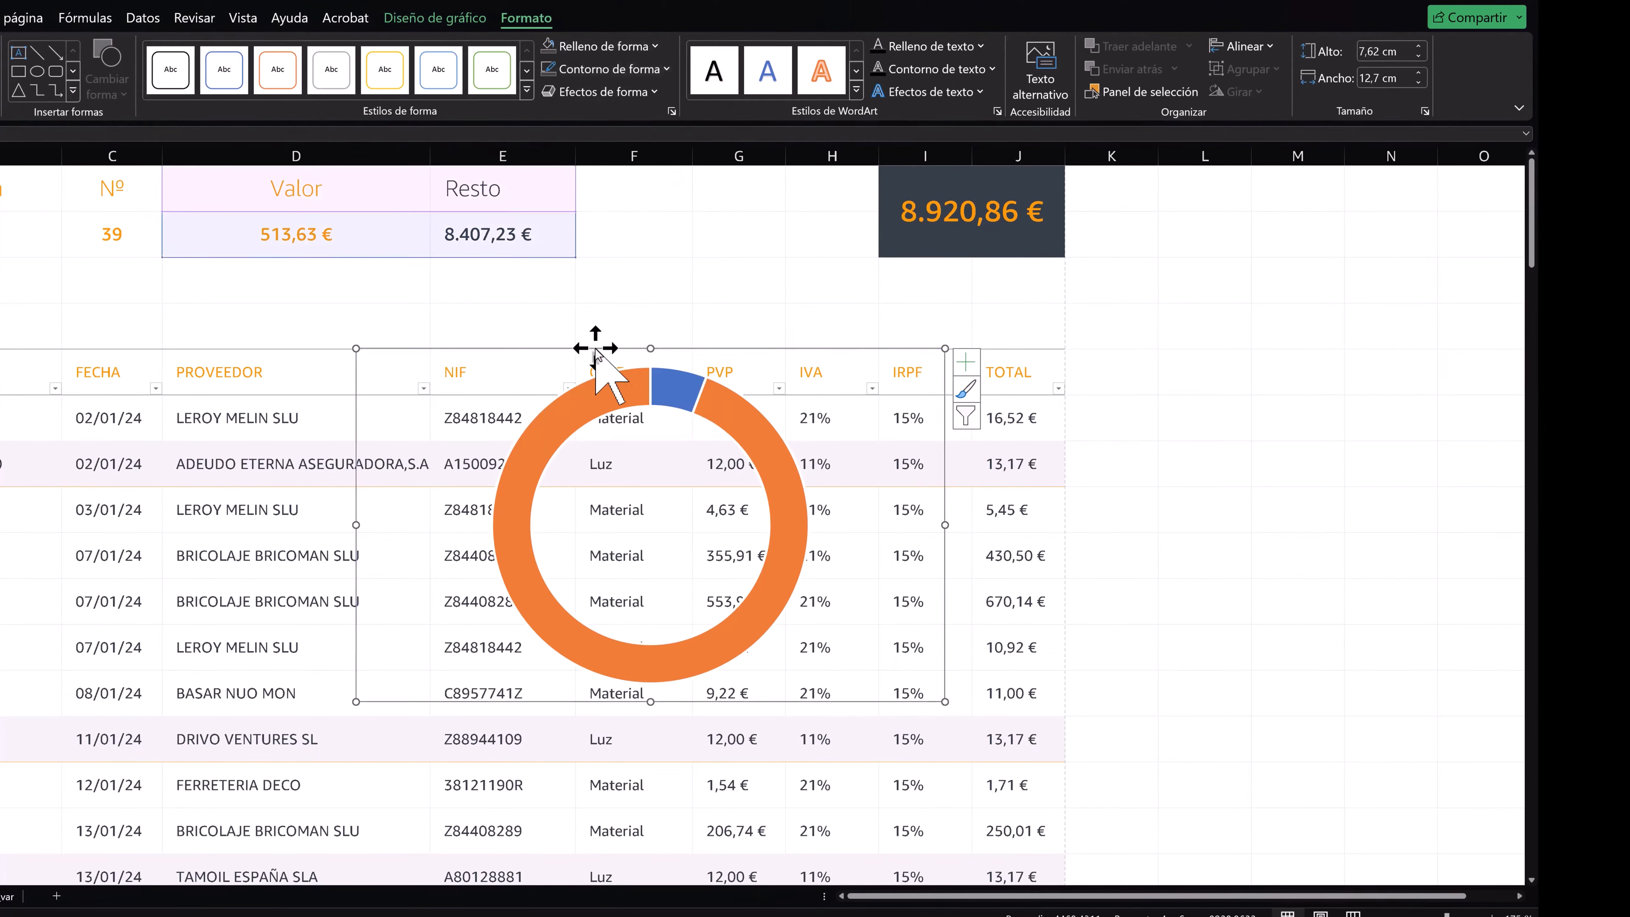
- Remove the outline from the doughnut ring's segments
left_click(778, 460)
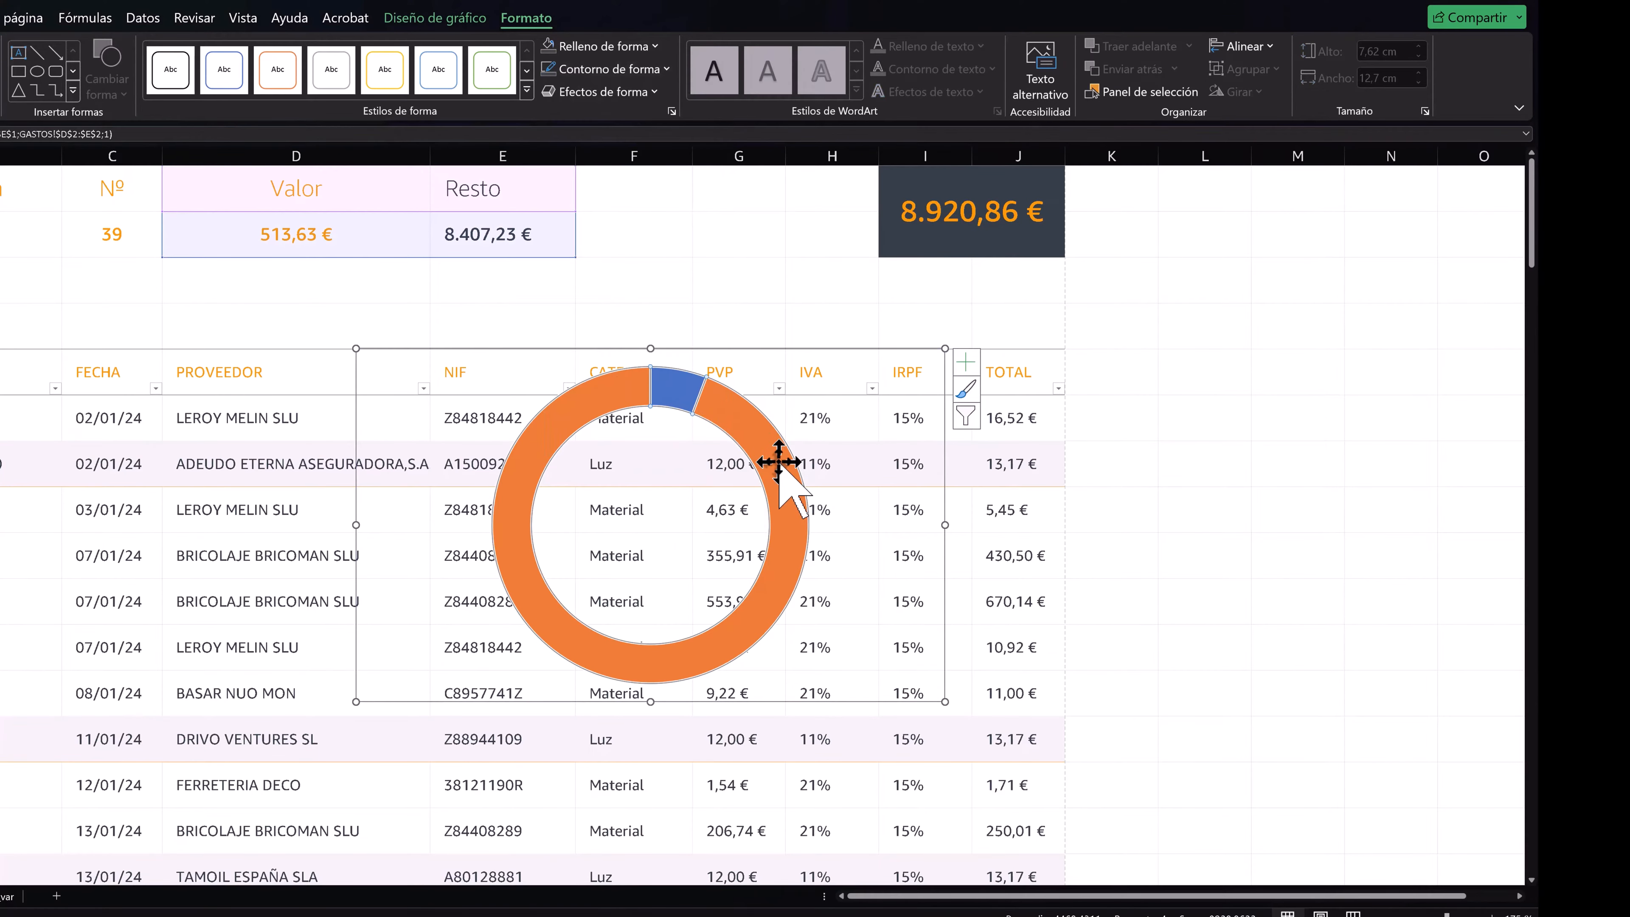
left_click(610, 69)
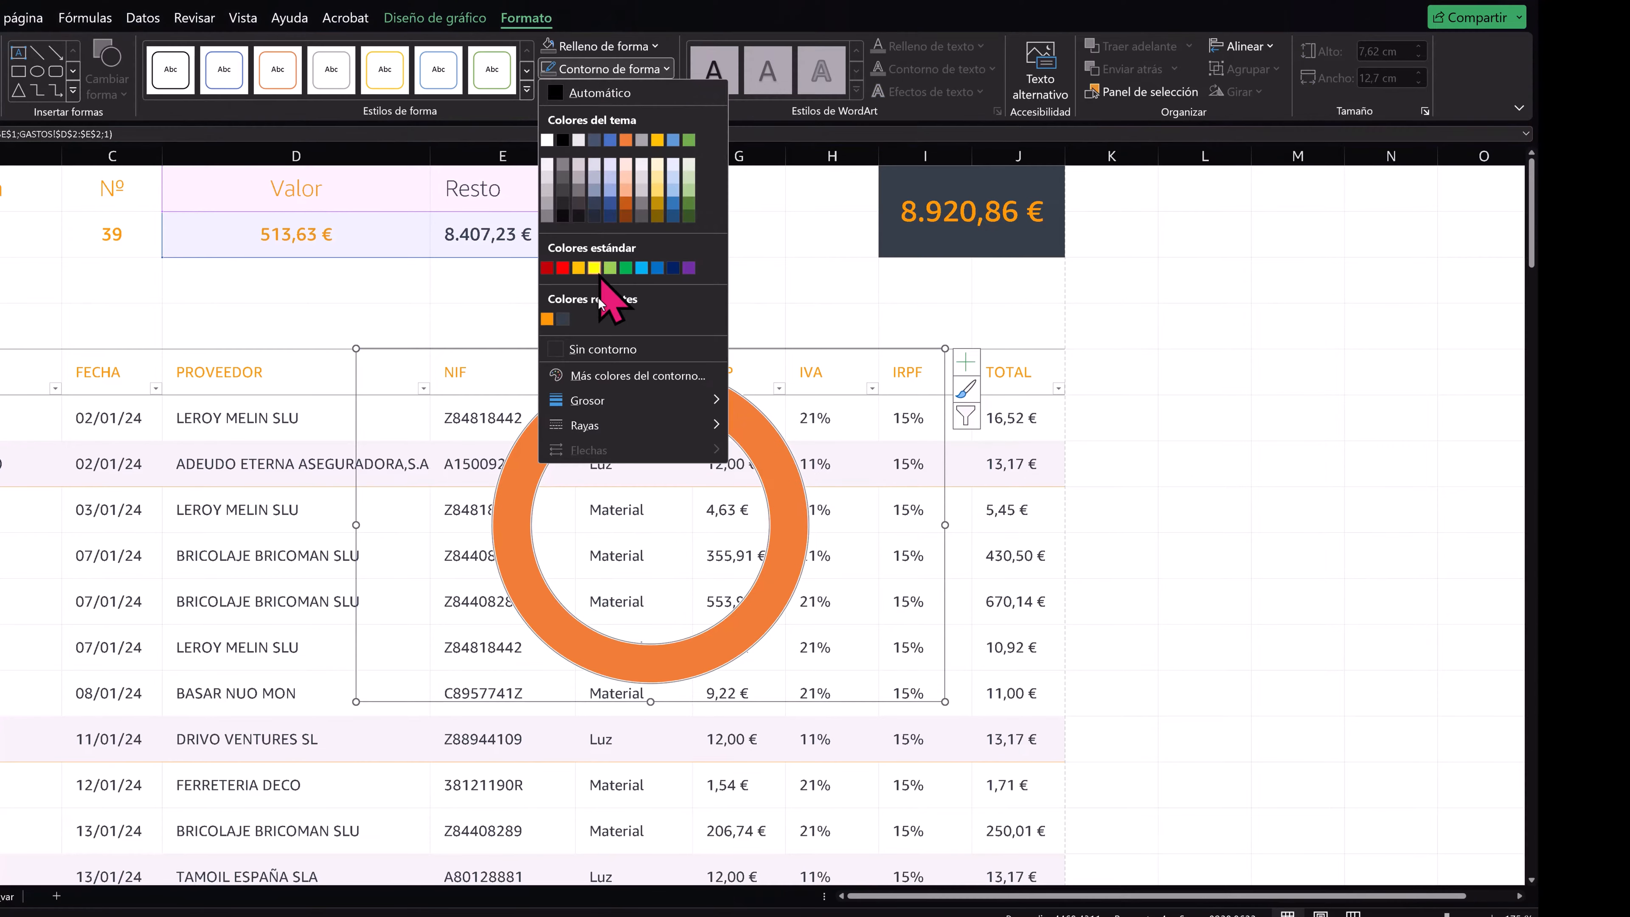
left_click(601, 348)
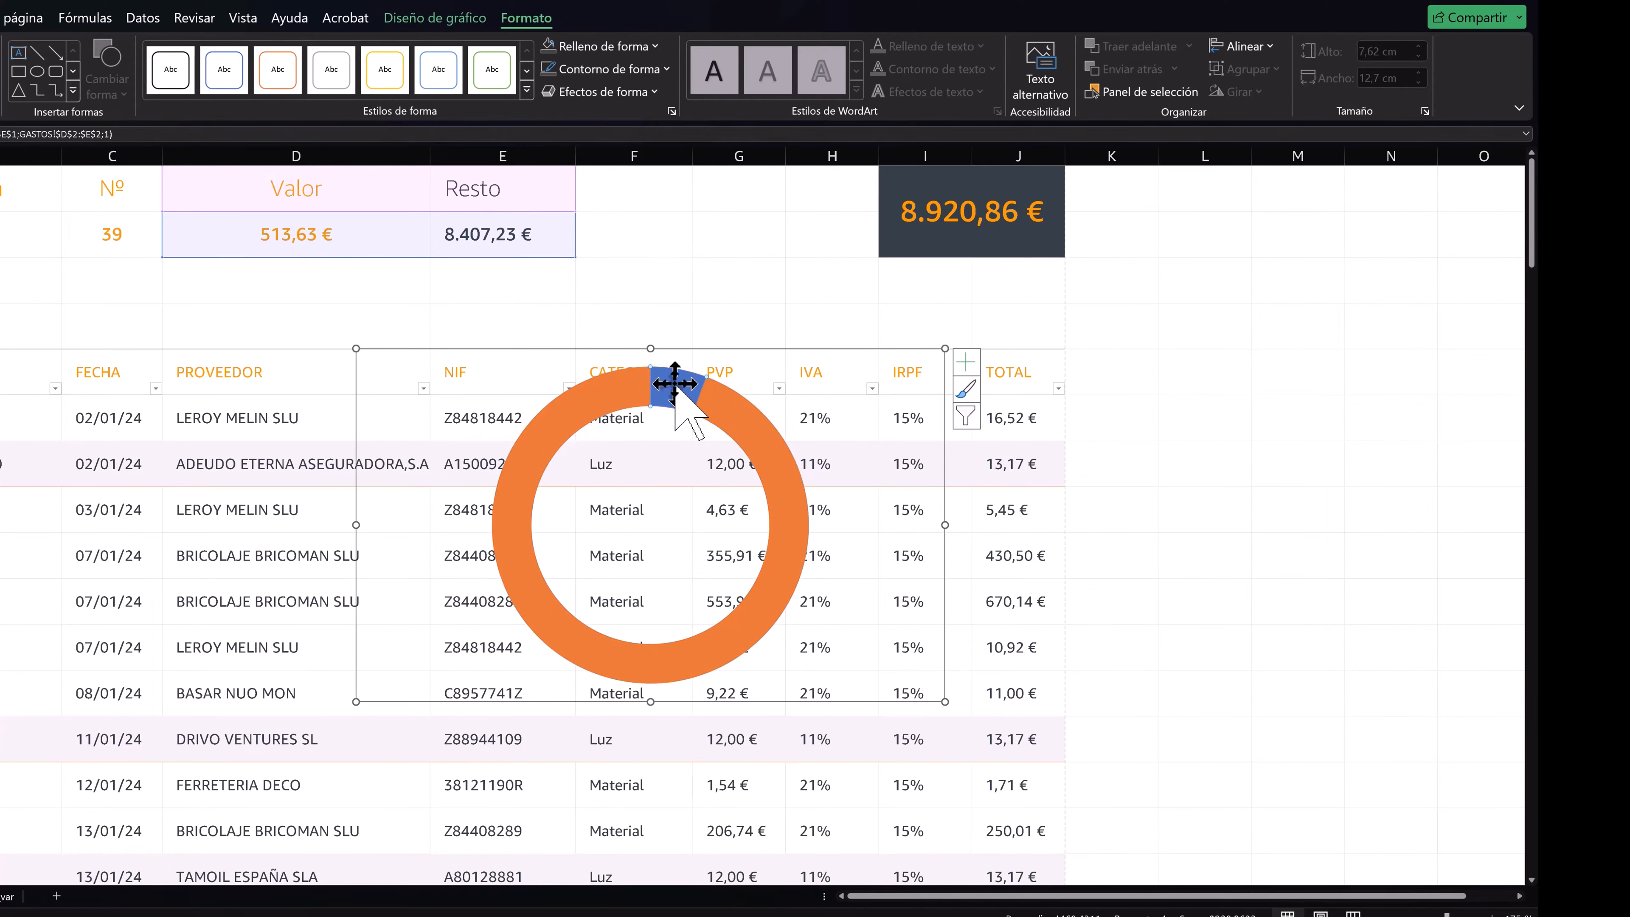
- Fill the doughnut's Resto segment with the recent dark blue-grey and the Valor segment with the brand orange
double_click(588, 404)
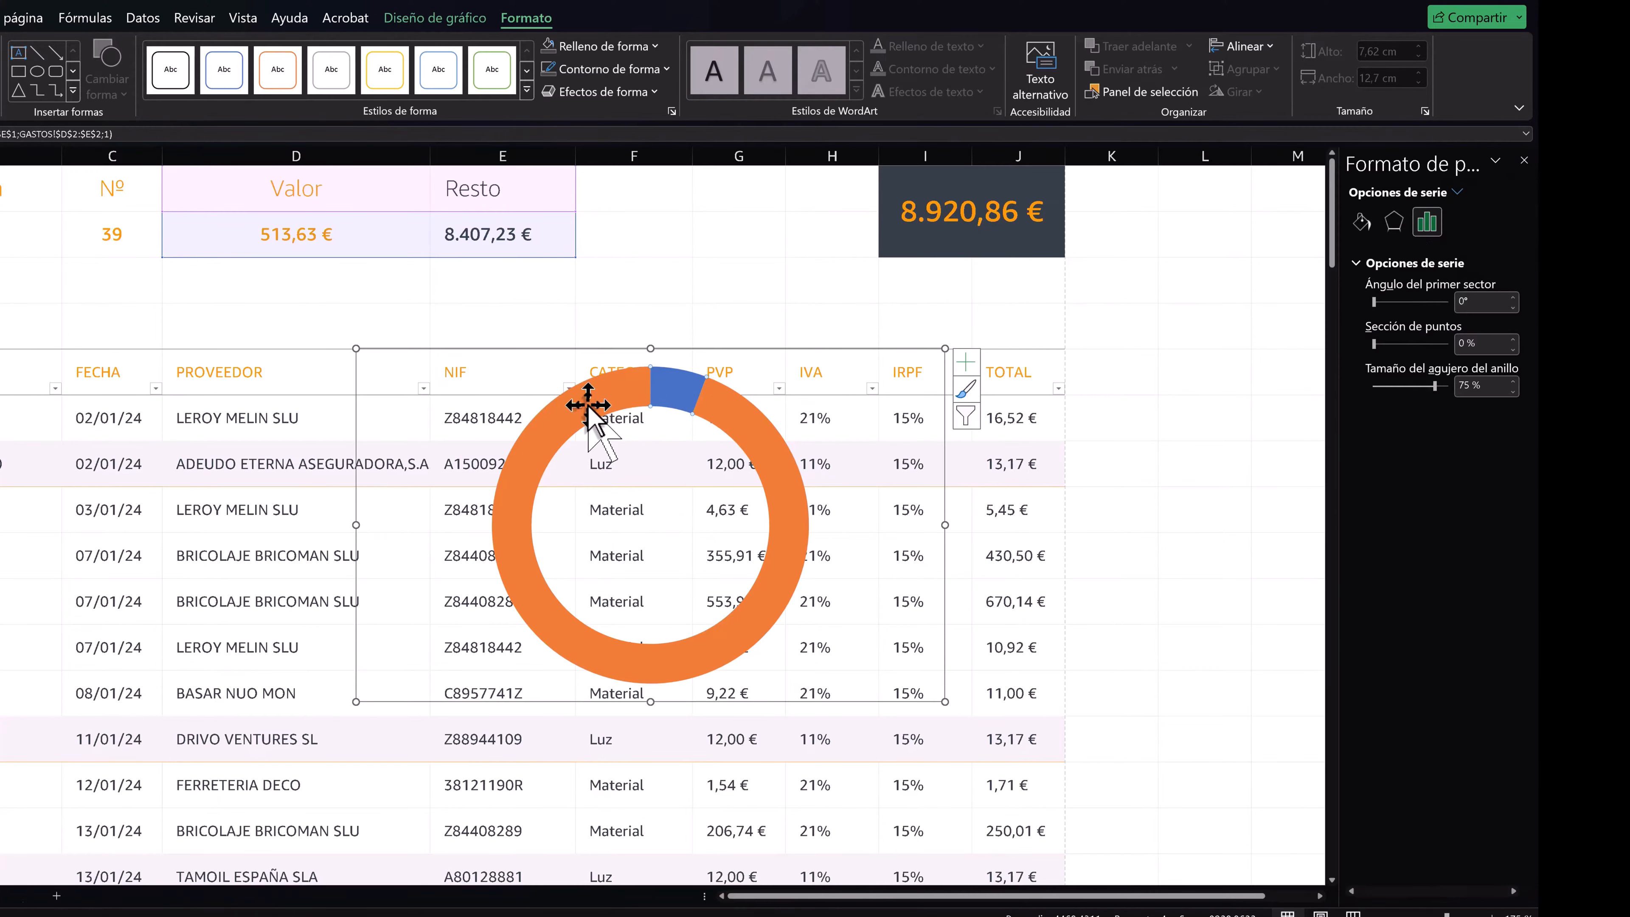
left_click(1084, 491)
left_click(782, 507)
left_click(784, 505)
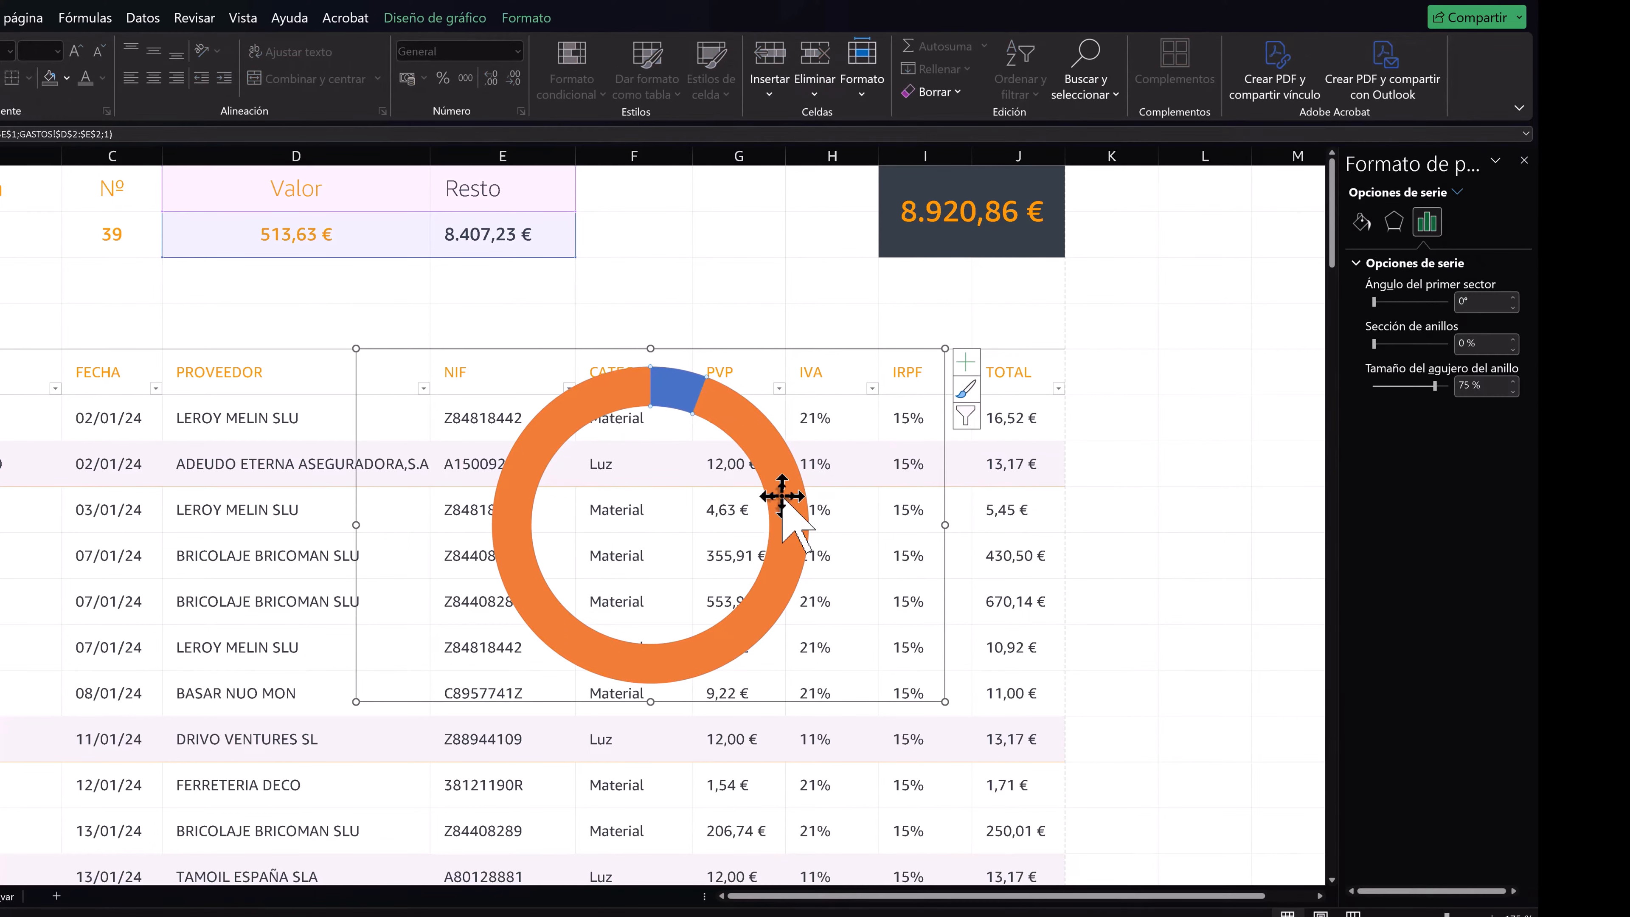
left_click(68, 78)
left_click(61, 350)
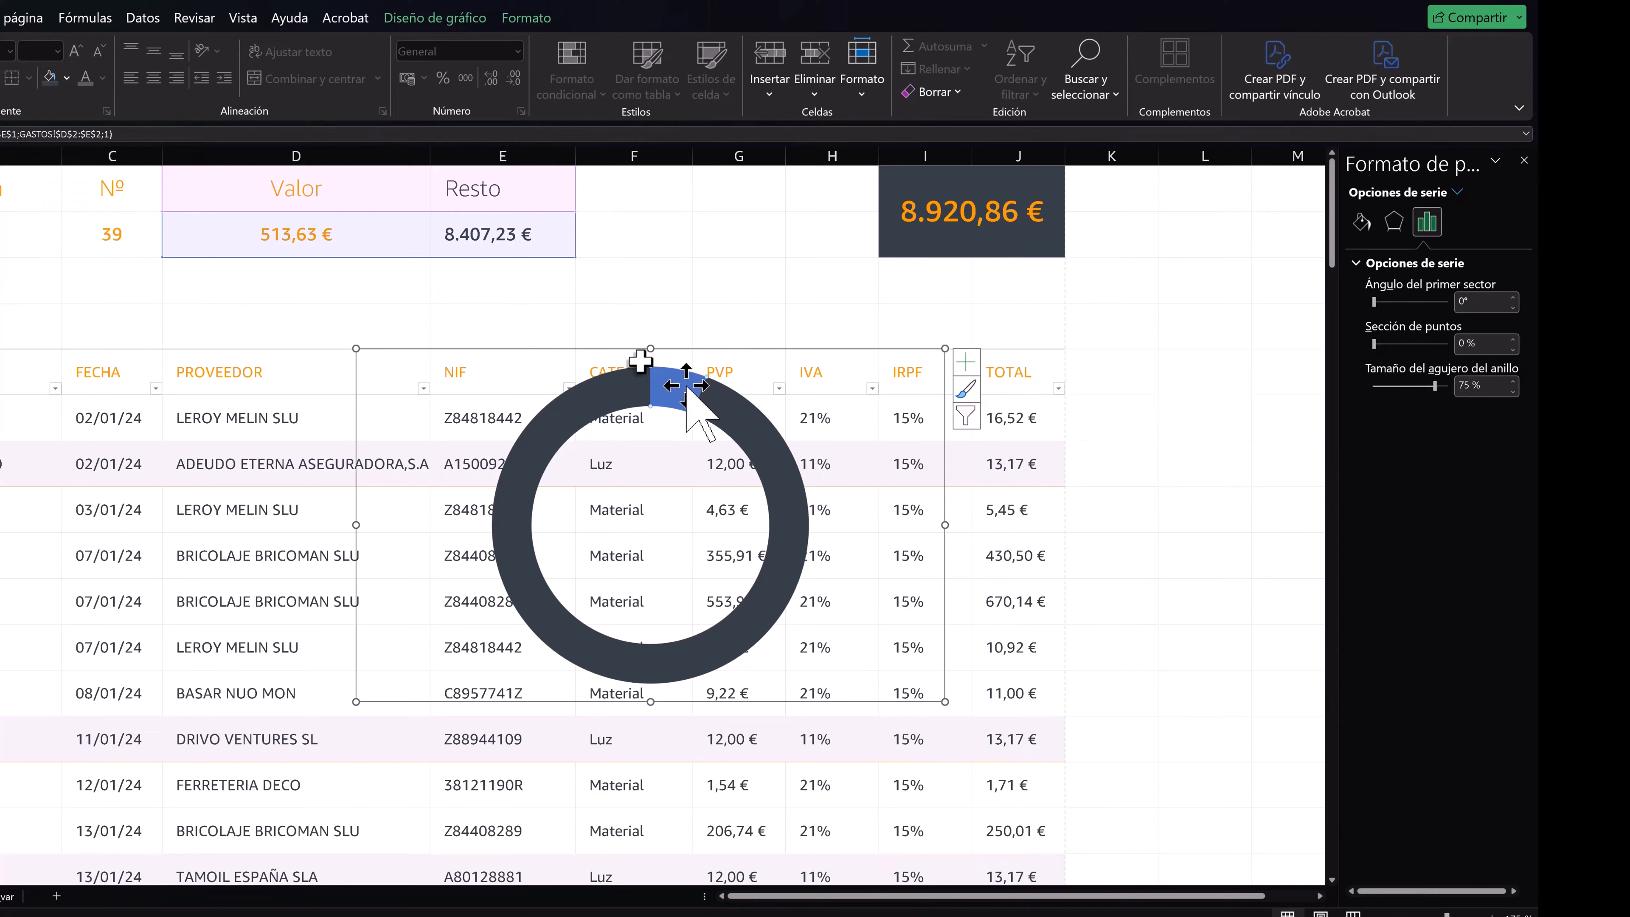
left_click(68, 77)
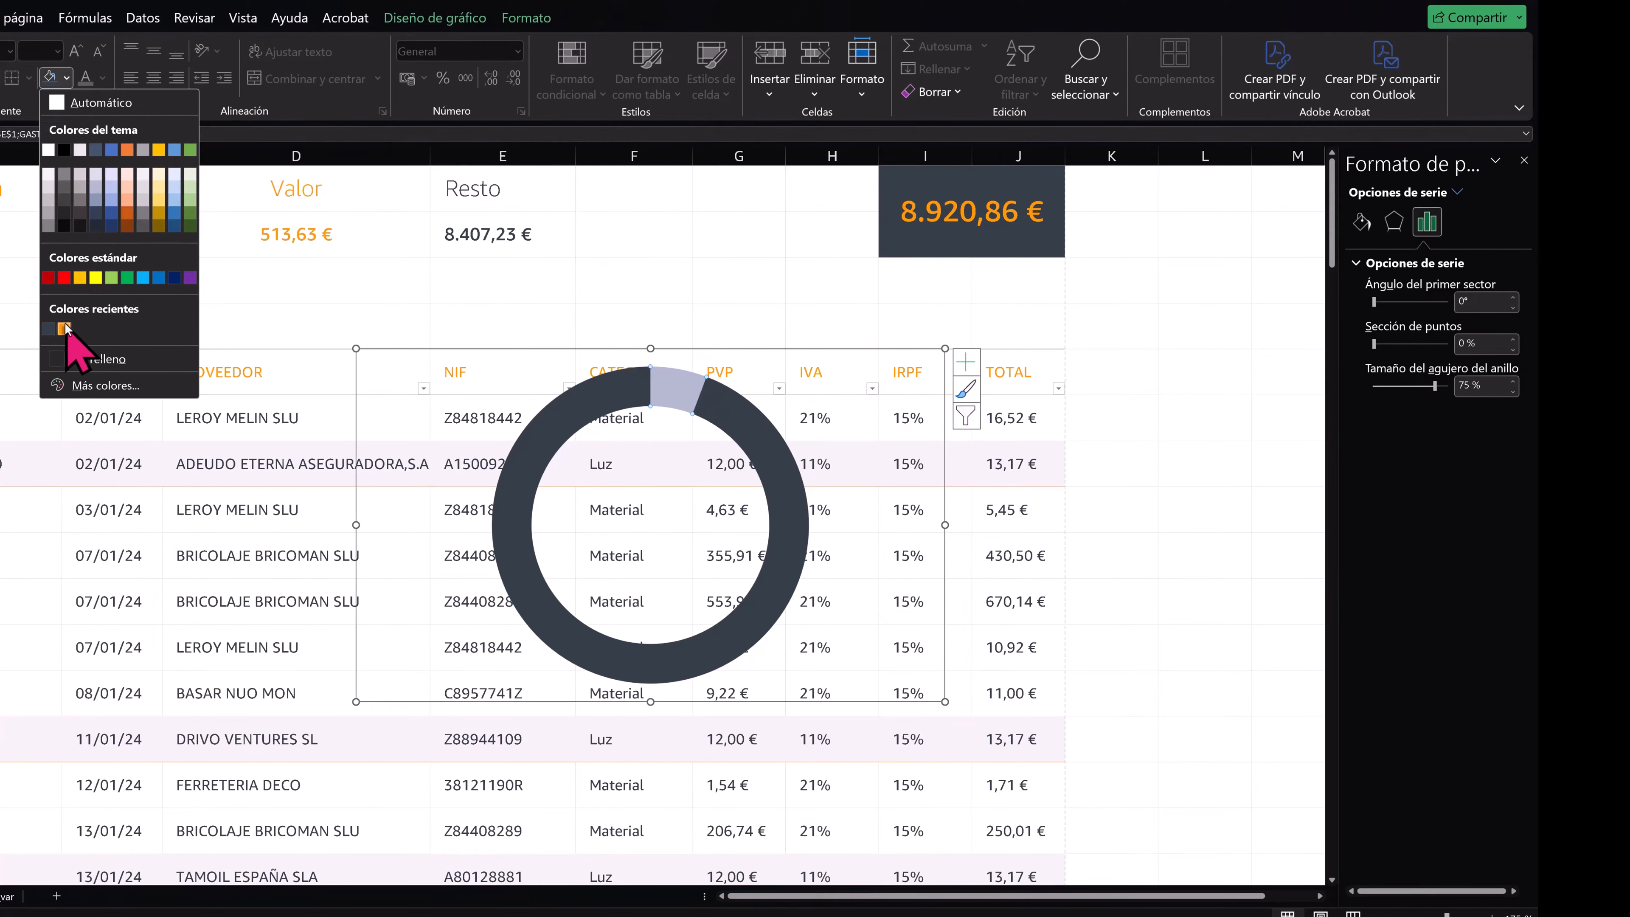
left_click(64, 329)
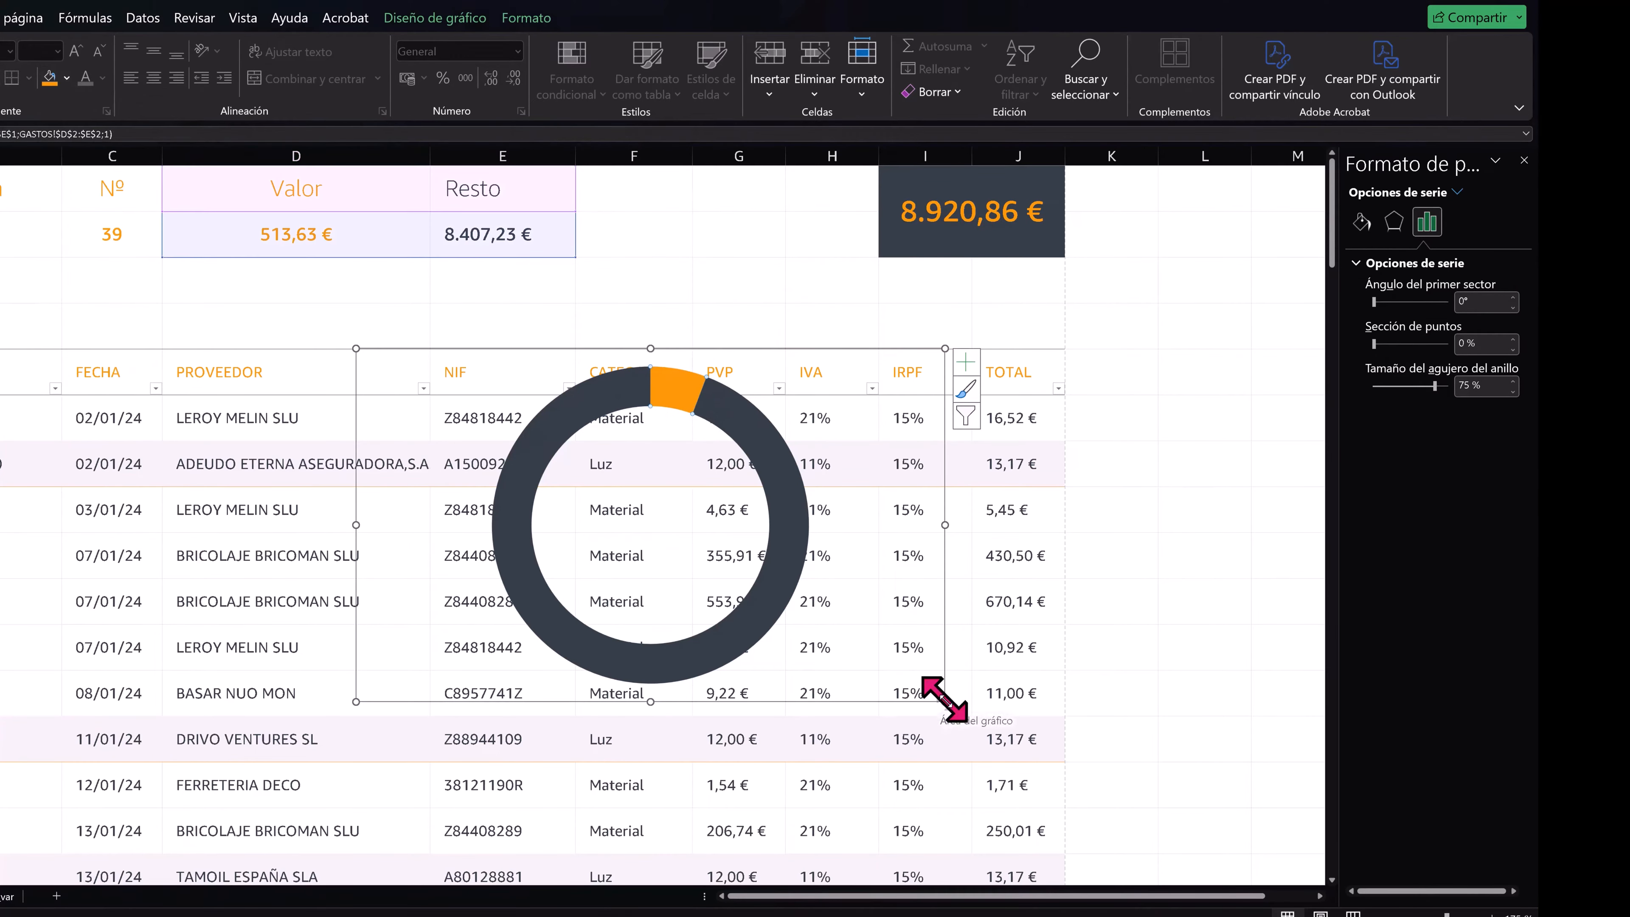
- Shrink the doughnut chart and move it into the gap between the Resto figure and the dark grand-total block
left_click_drag(945, 700, 635, 519)
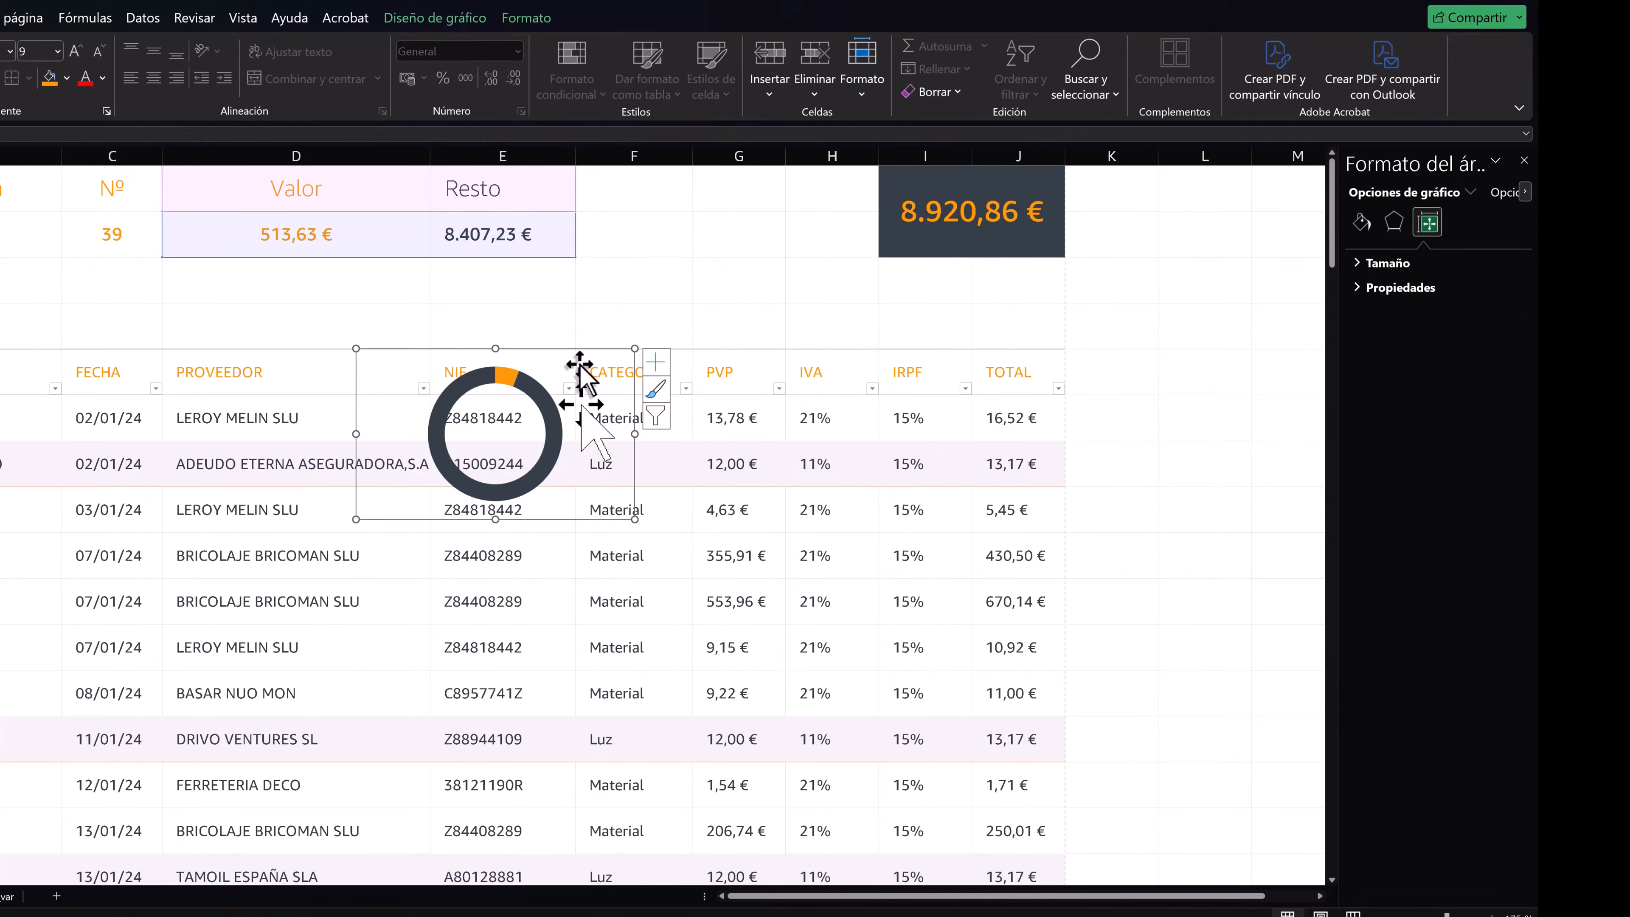
left_click_drag(559, 358, 750, 163)
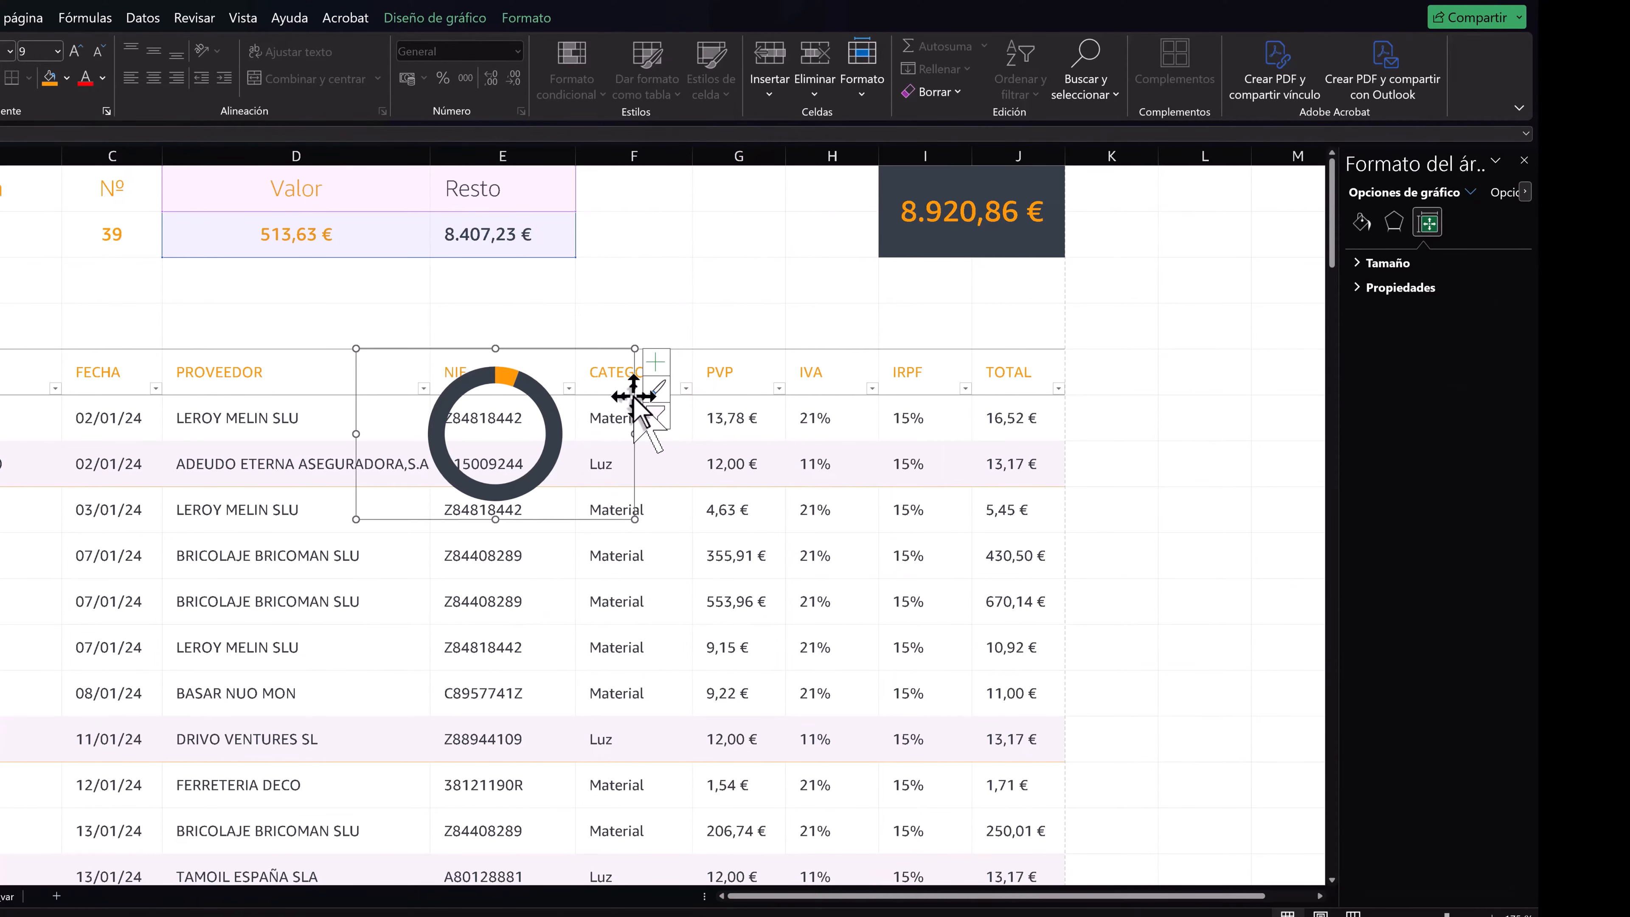
left_click_drag(633, 396, 852, 215)
- Enlarge the doughnut's plot area to reach the upper edge of the chart
left_click(771, 242)
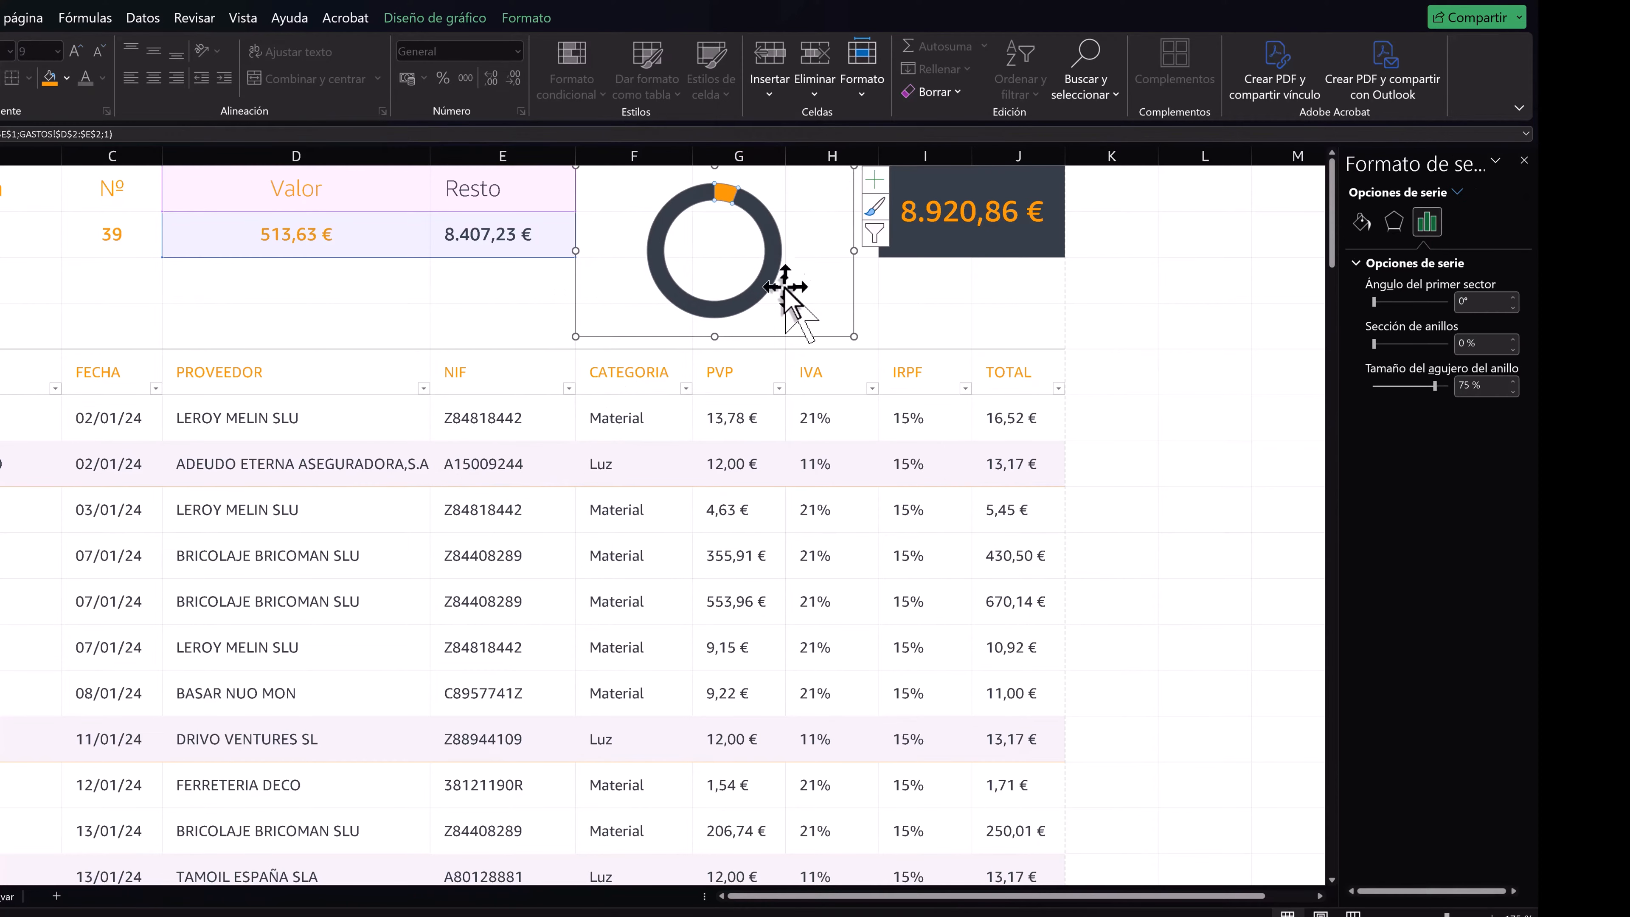
left_click(784, 287)
left_click(772, 312)
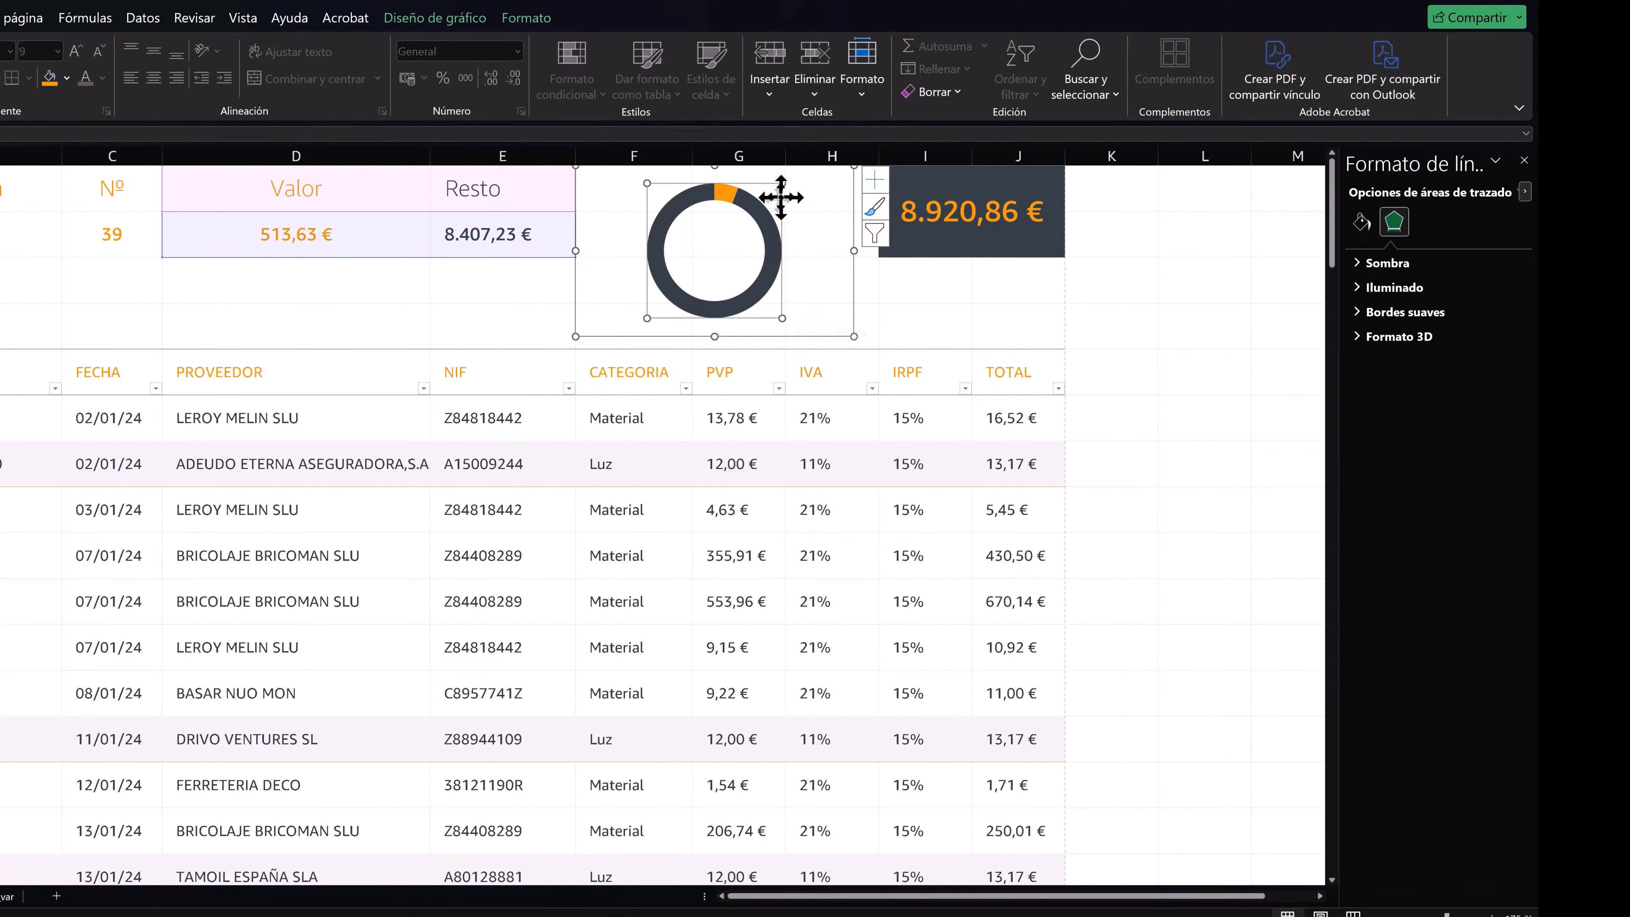
left_click_drag(781, 184, 801, 167)
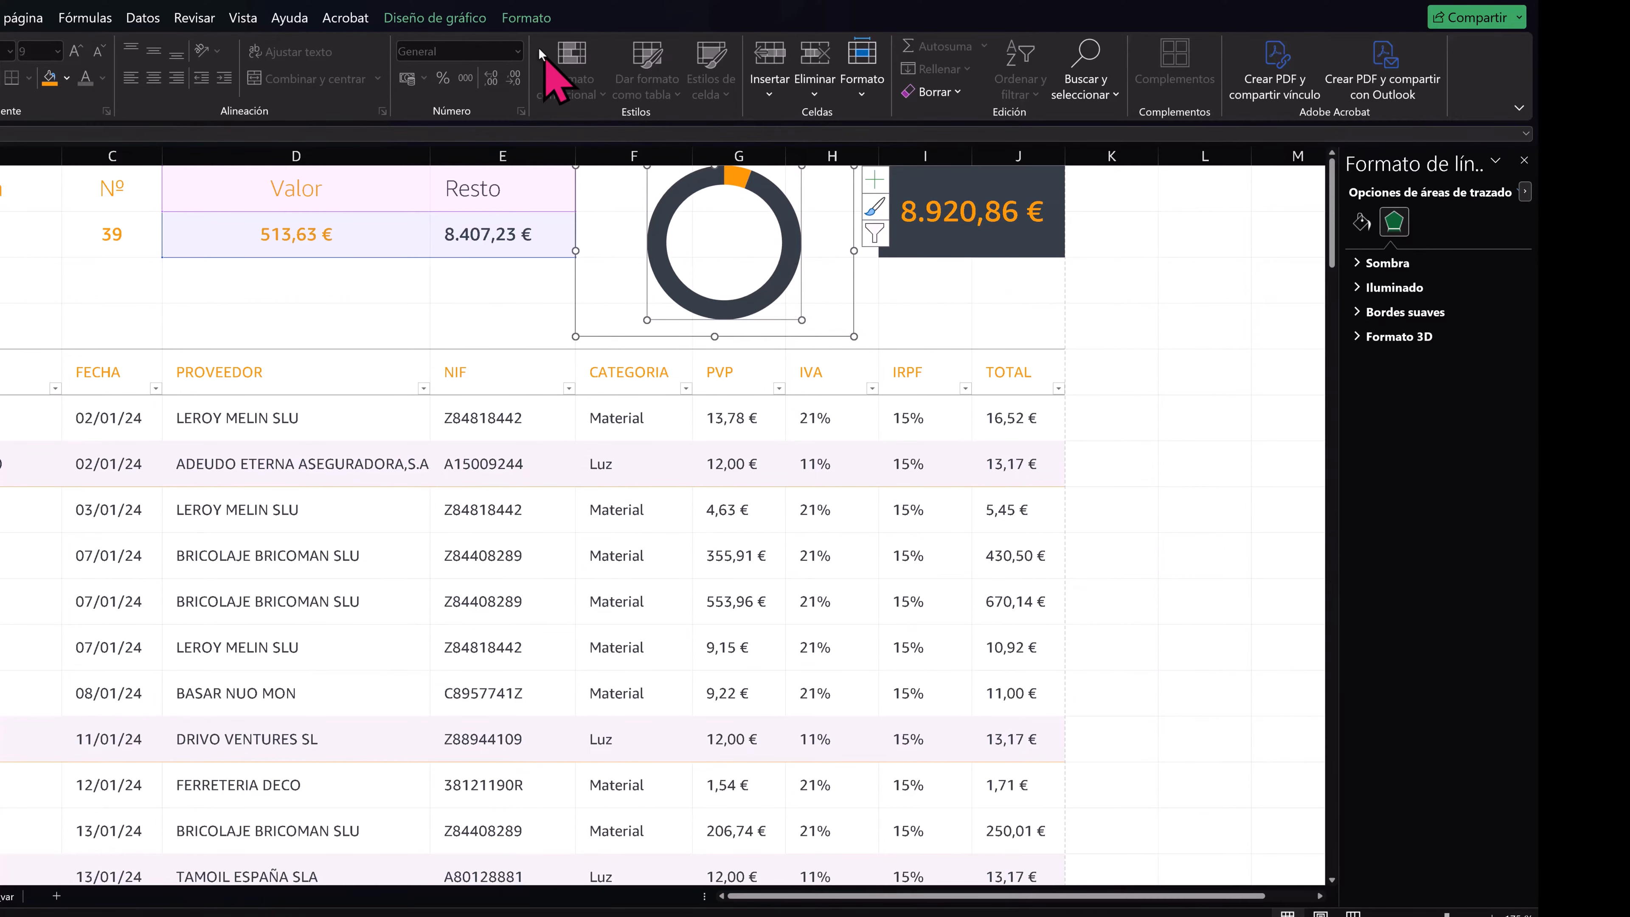
- Reduce the doughnut's hole size so the ring is noticeably thicker
left_click(434, 17)
left_click(526, 17)
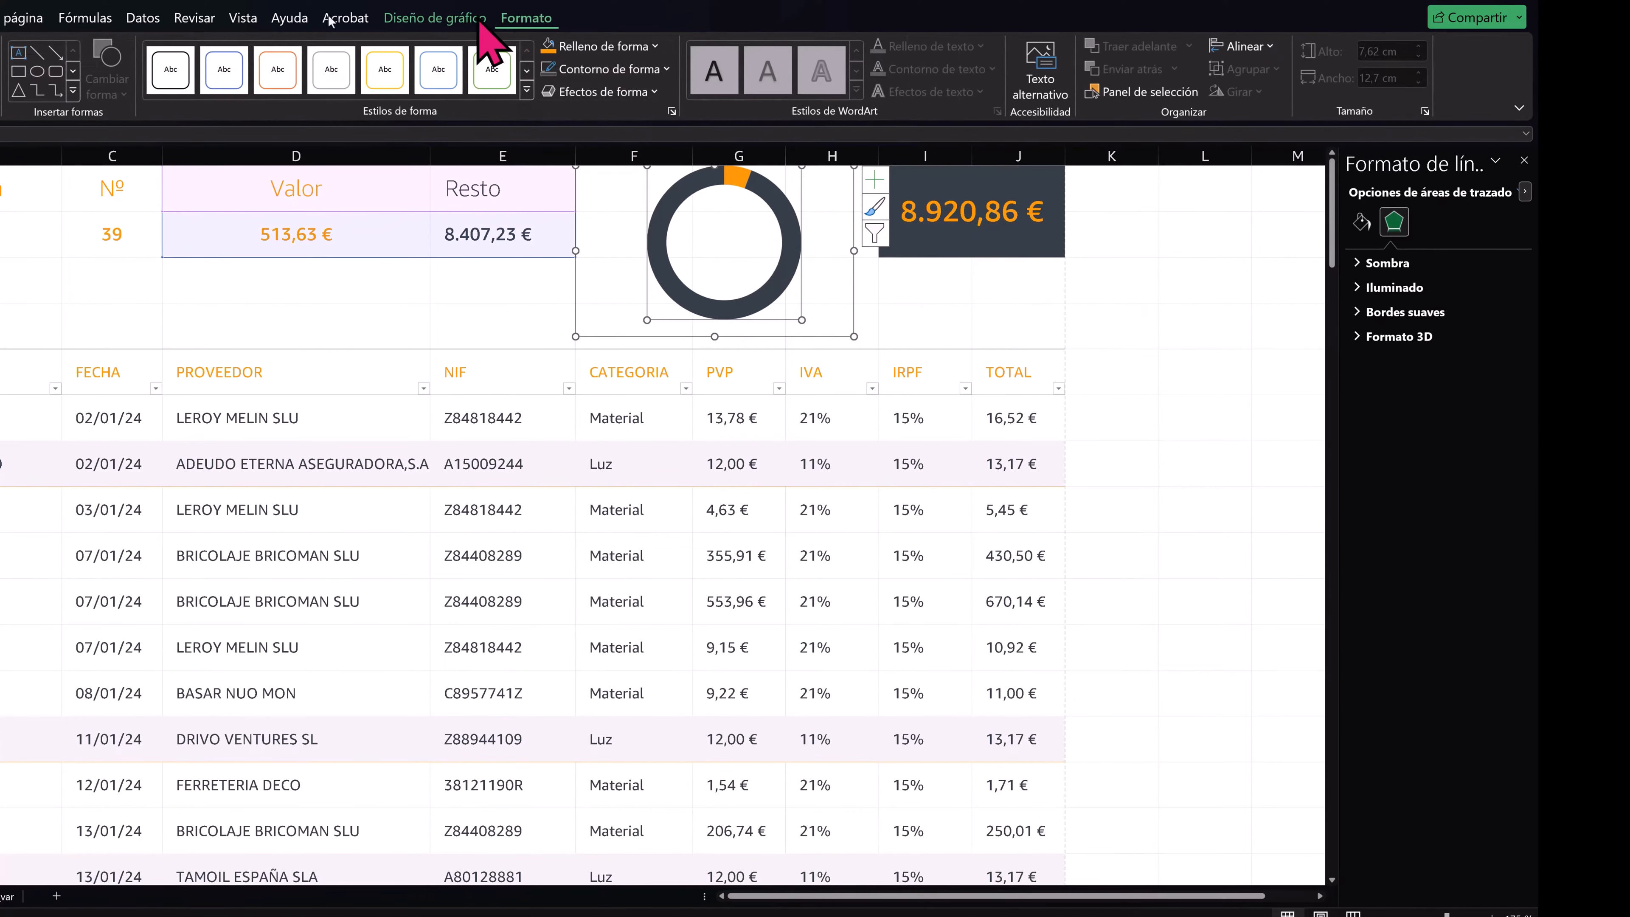
left_click(1361, 222)
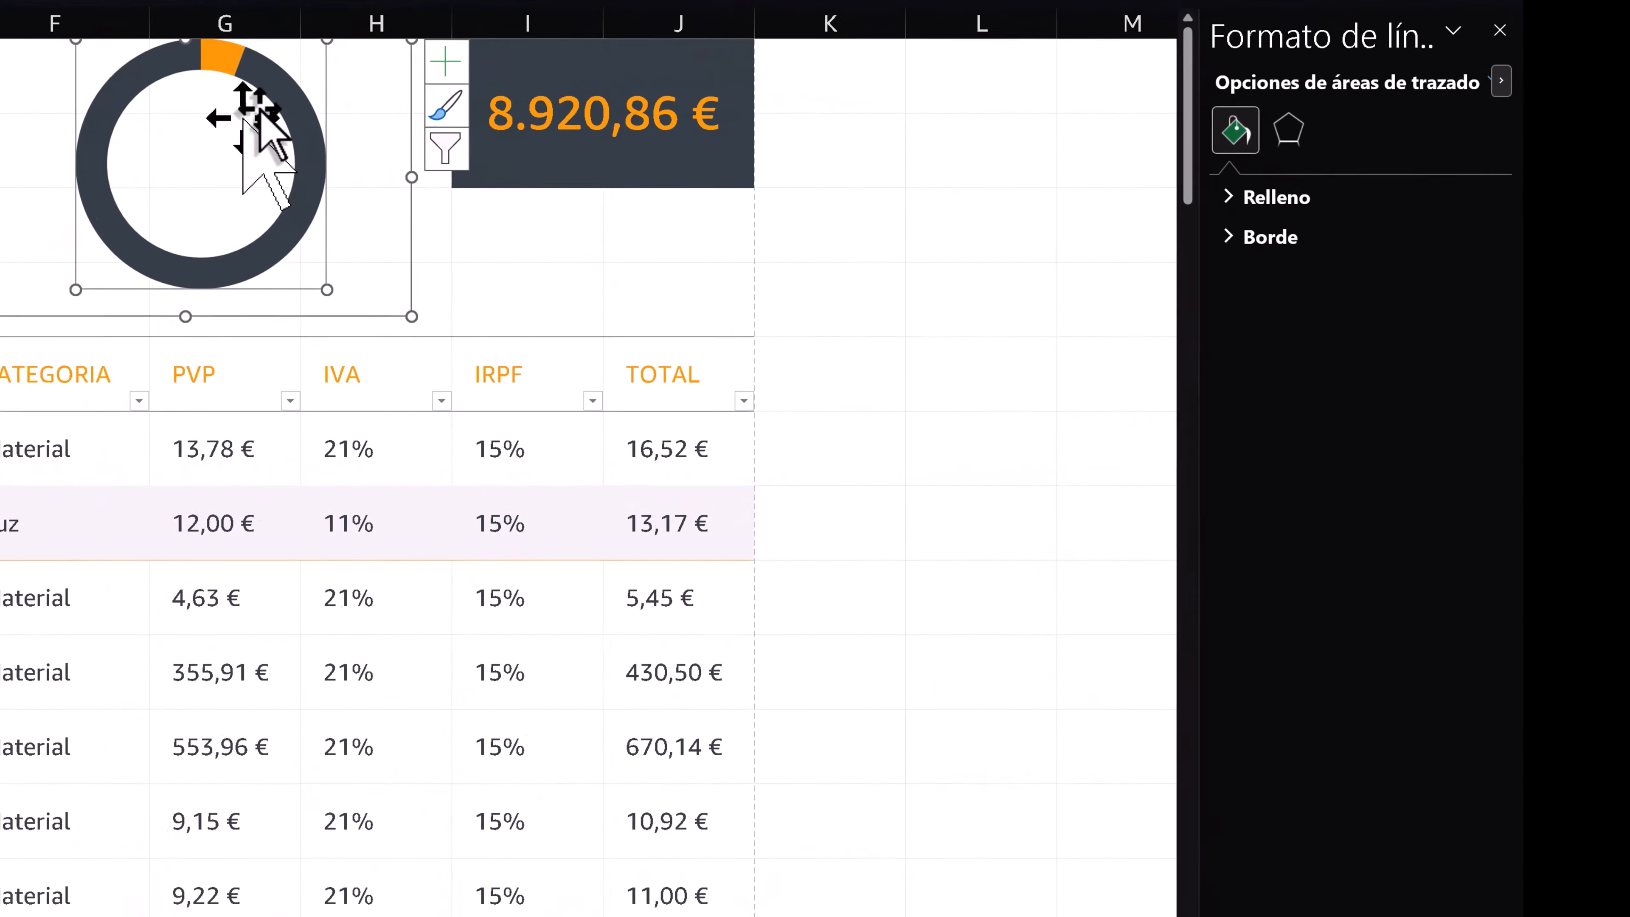
left_click(654, 207)
left_click(655, 209)
left_click(473, 260)
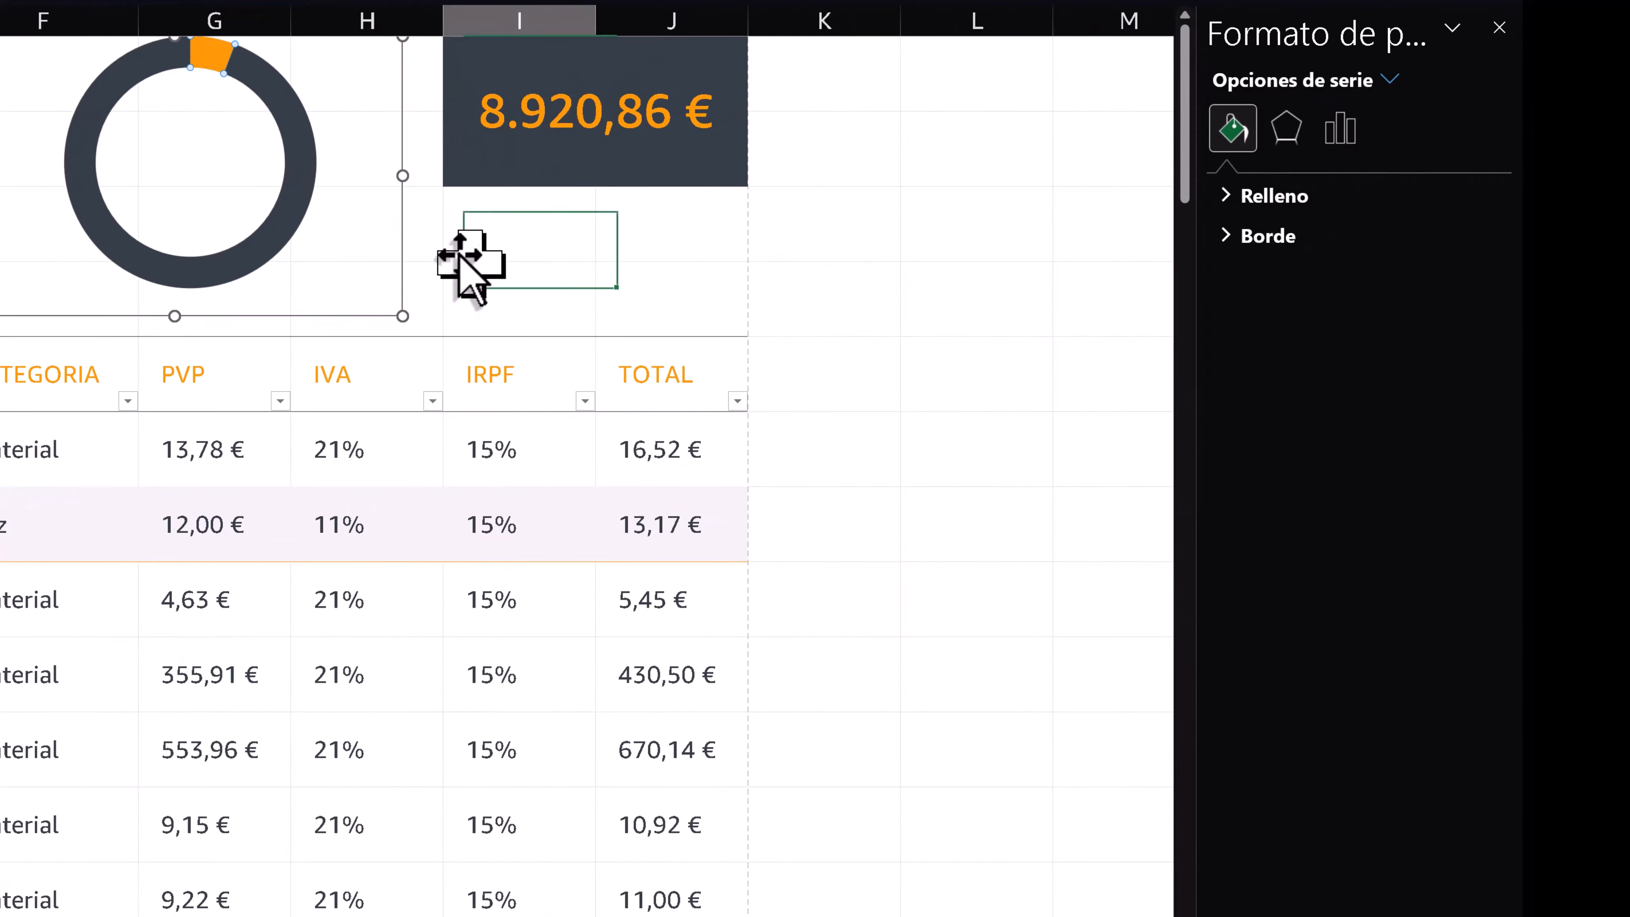
left_click(283, 211)
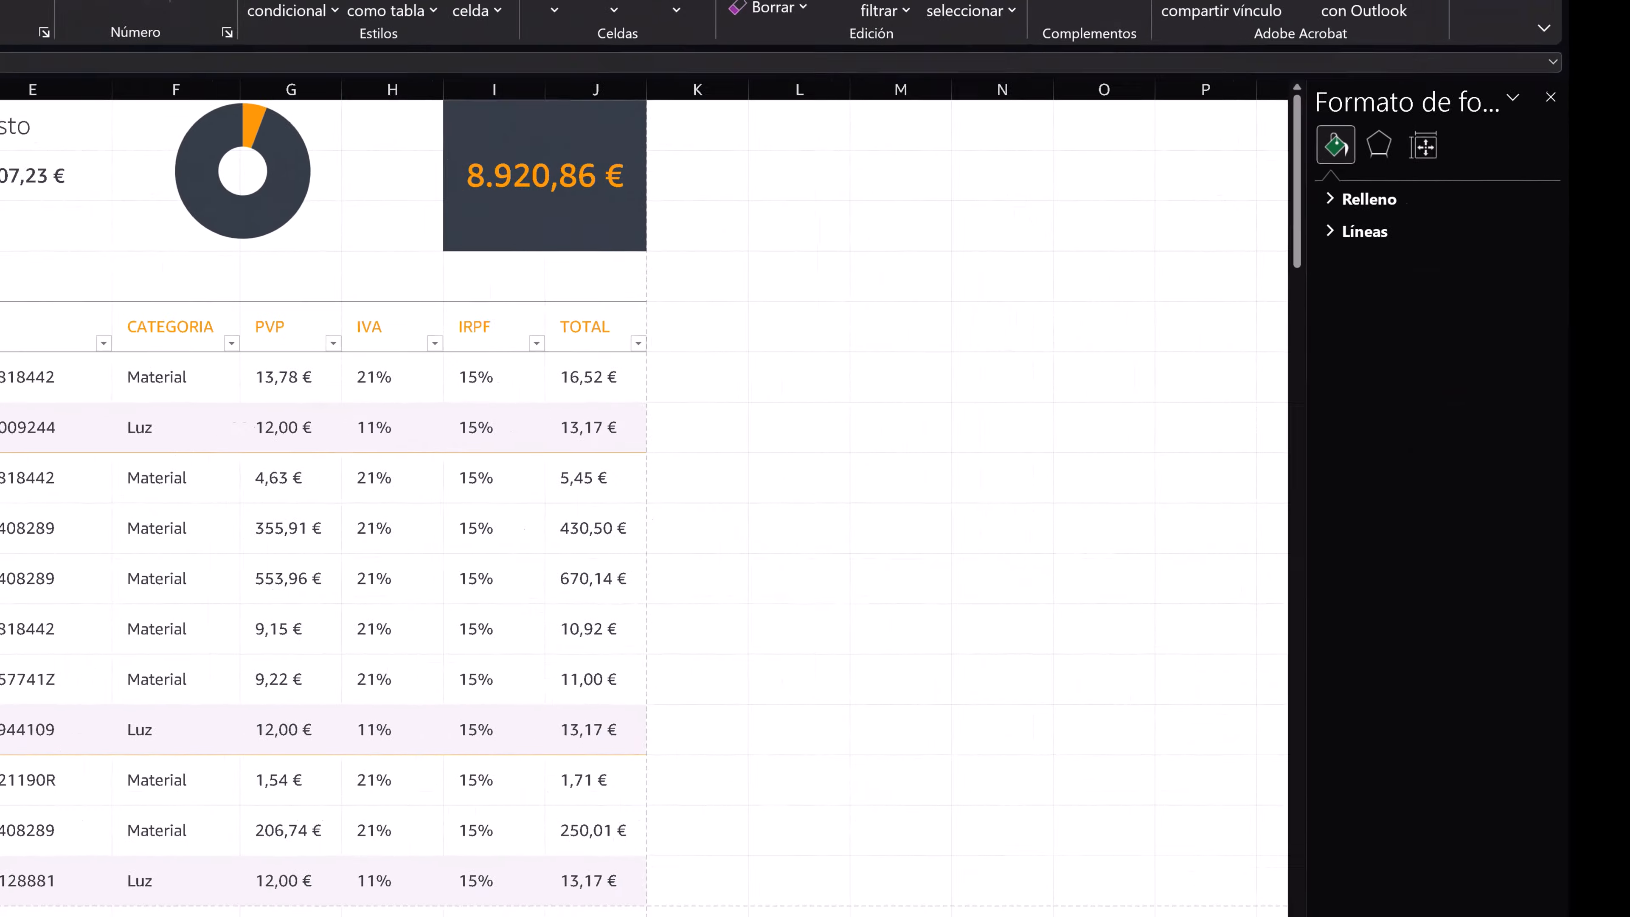
- Insert the picture "HOJAS DE FACTURACIÓN - Reestructuración y adaptación a Brandbook Amazon - Caja.png" from this computer
left_click(120, 57)
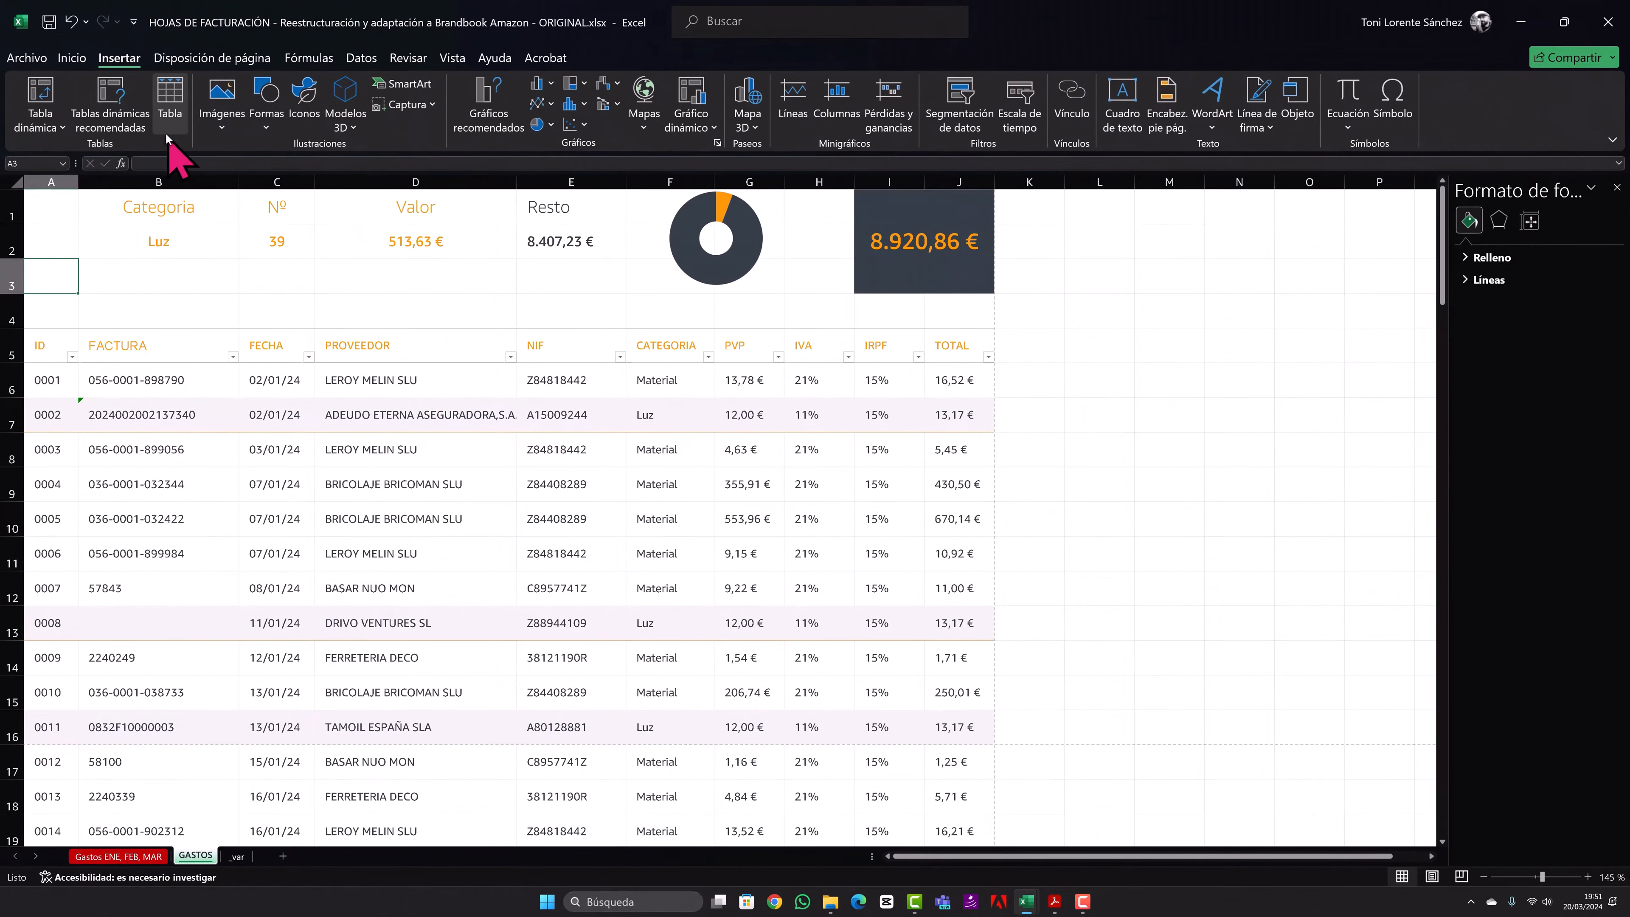
left_click(212, 132)
left_click(237, 170)
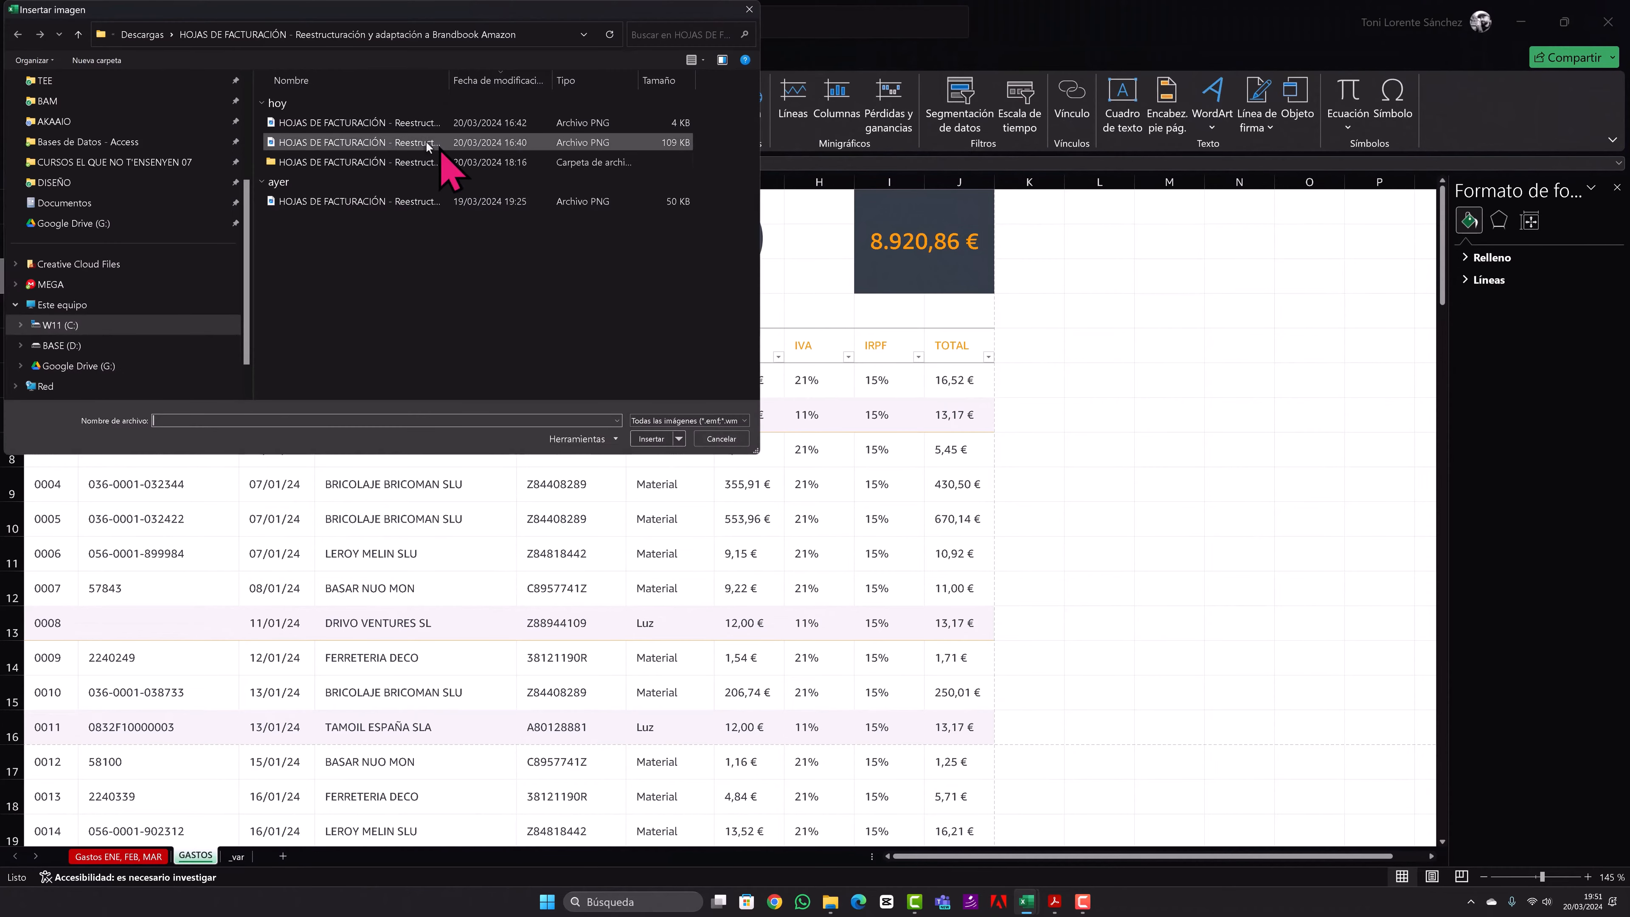
left_click_drag(453, 85, 771, 88)
left_click(702, 141)
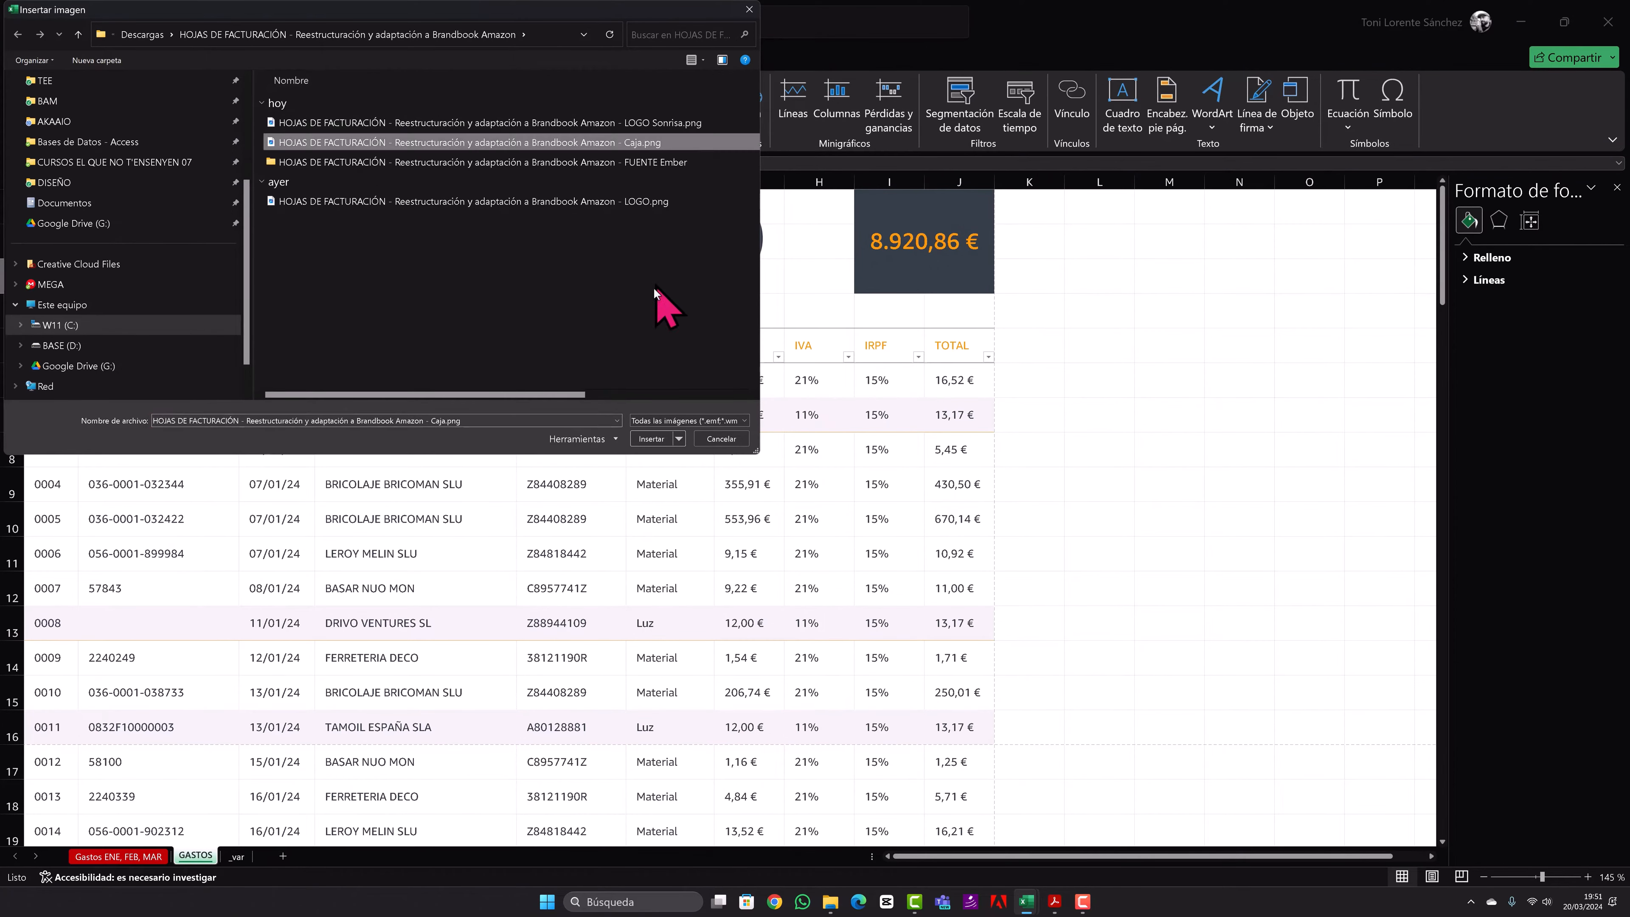
left_click(642, 437)
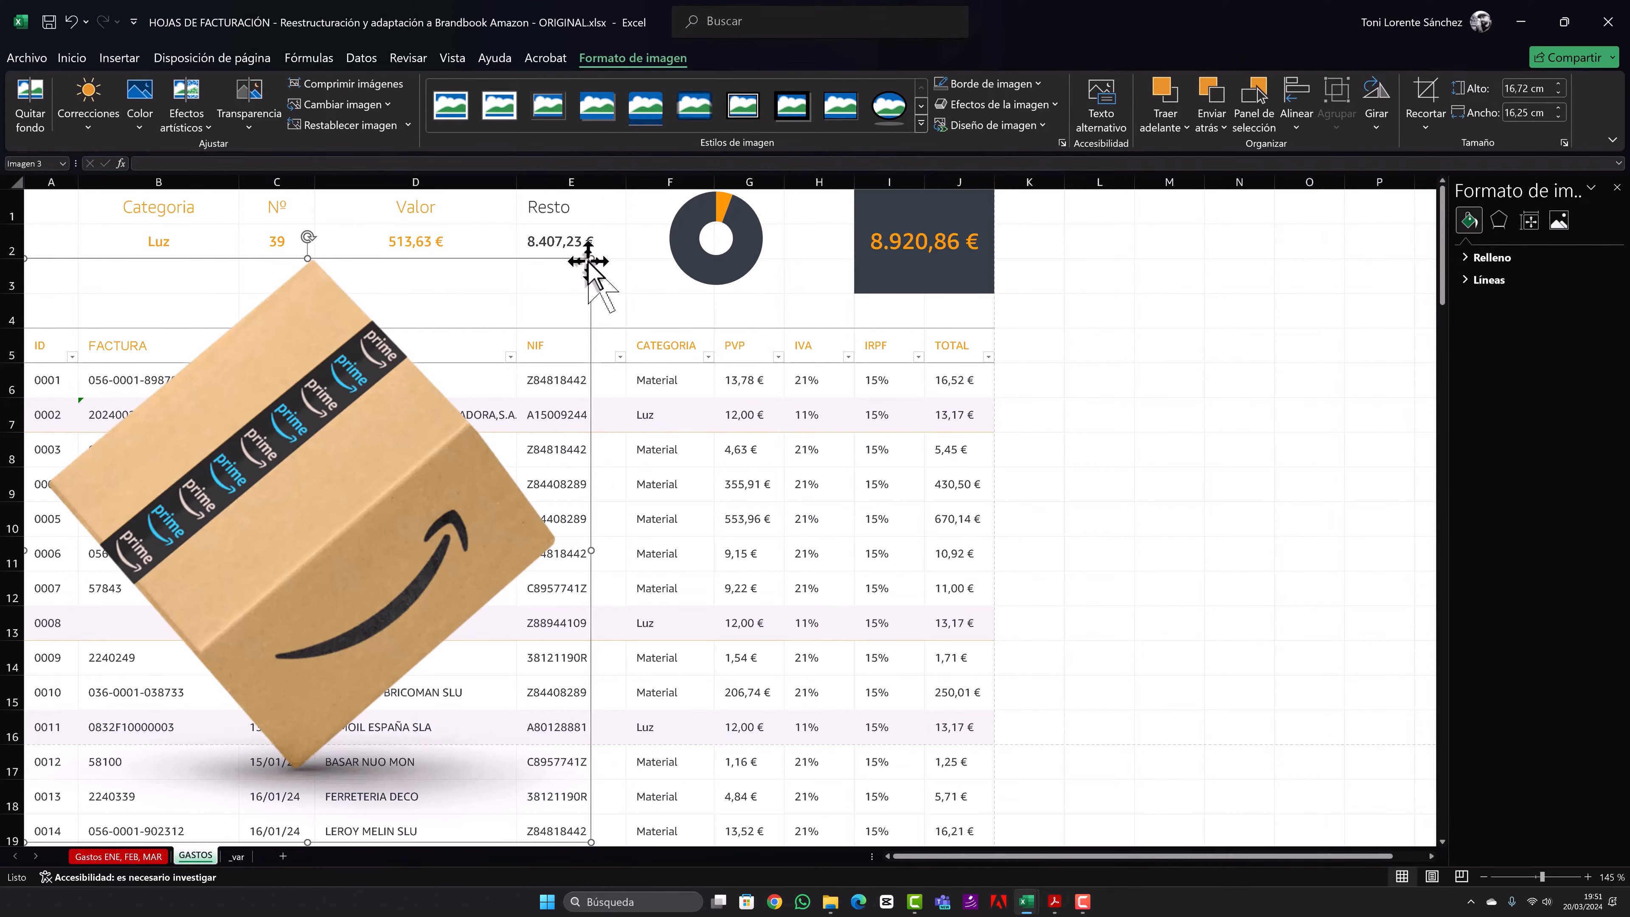
- Scale the box picture down to about 4.94 by 4.8 cm and move it up near the summary headings
left_click_drag(590, 259, 311, 546)
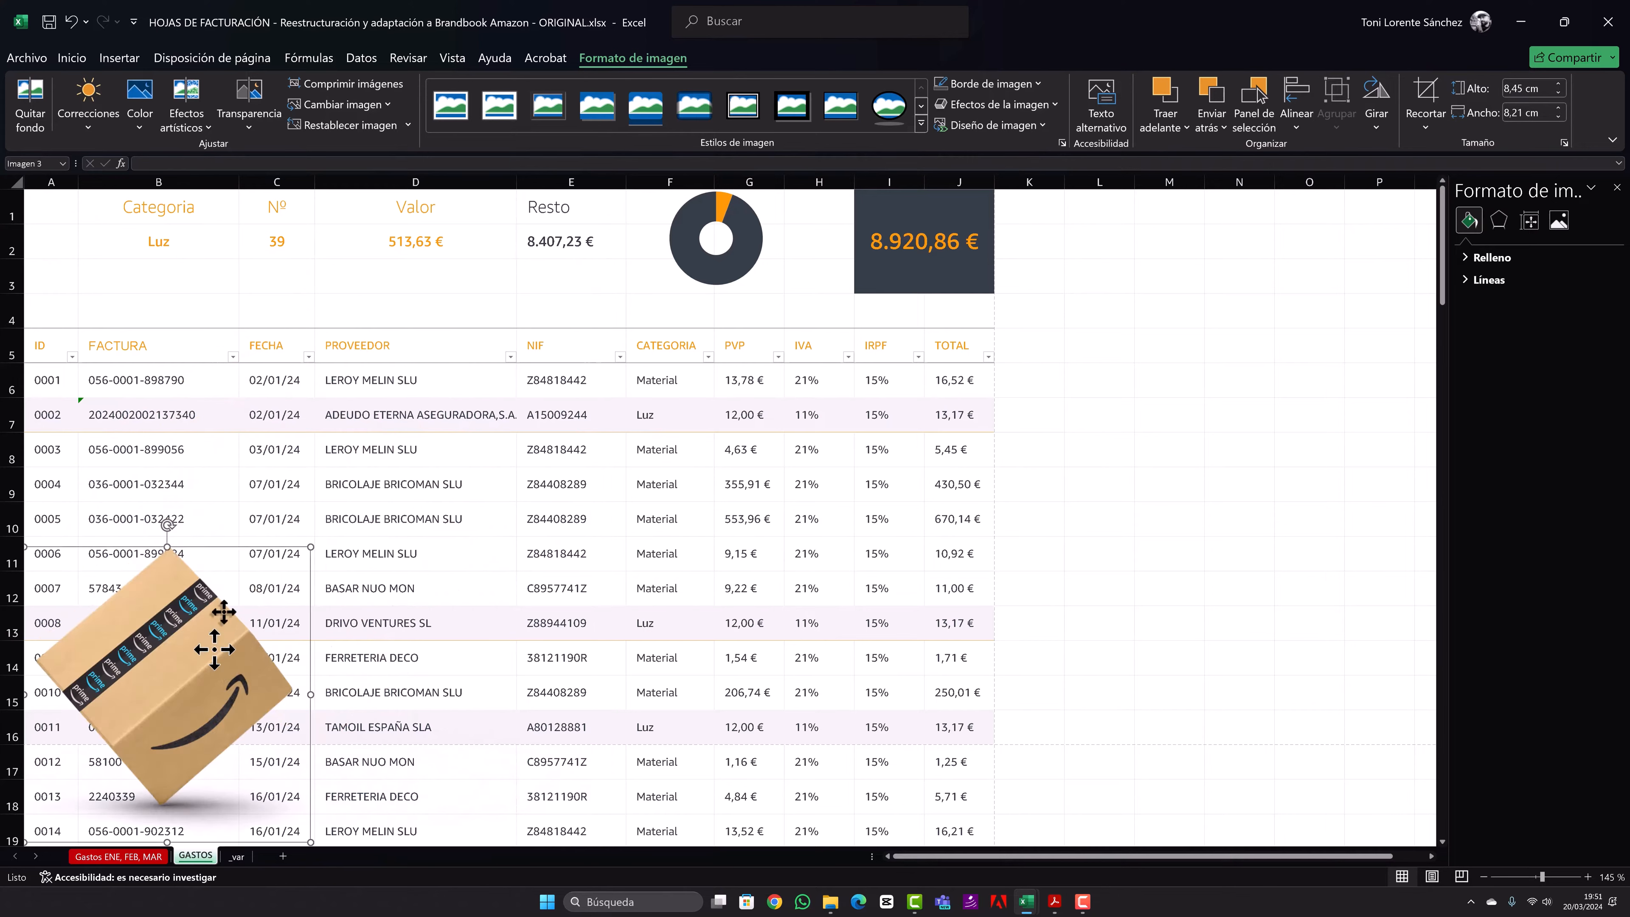
left_click_drag(275, 616, 384, 334)
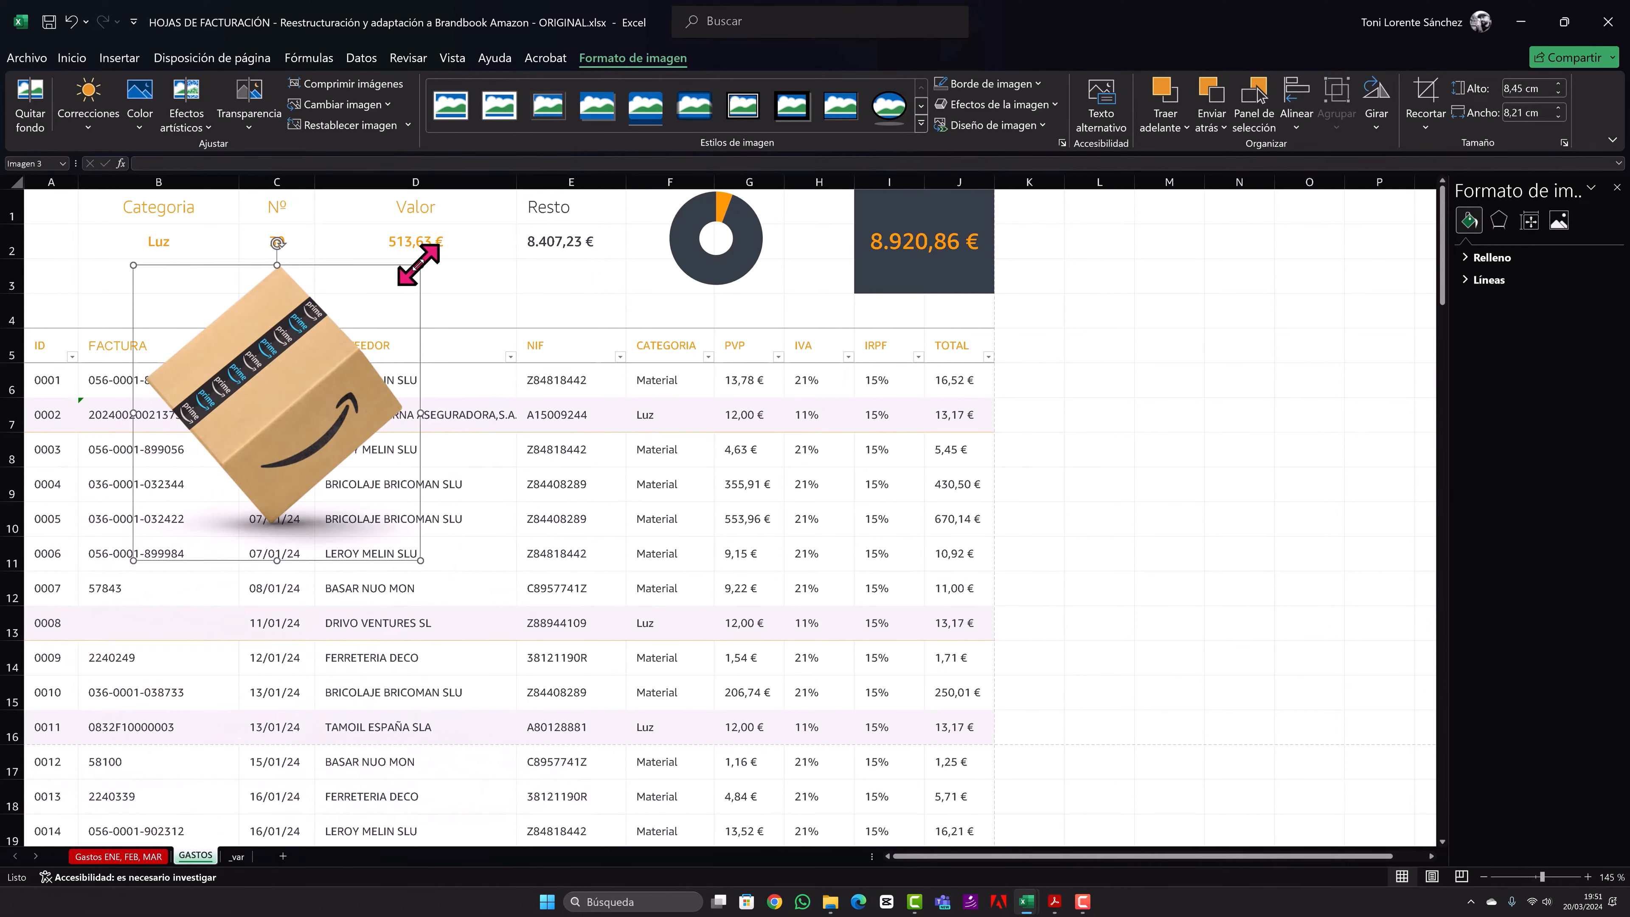
left_click_drag(419, 264, 302, 387)
left_click_drag(267, 441, 311, 274)
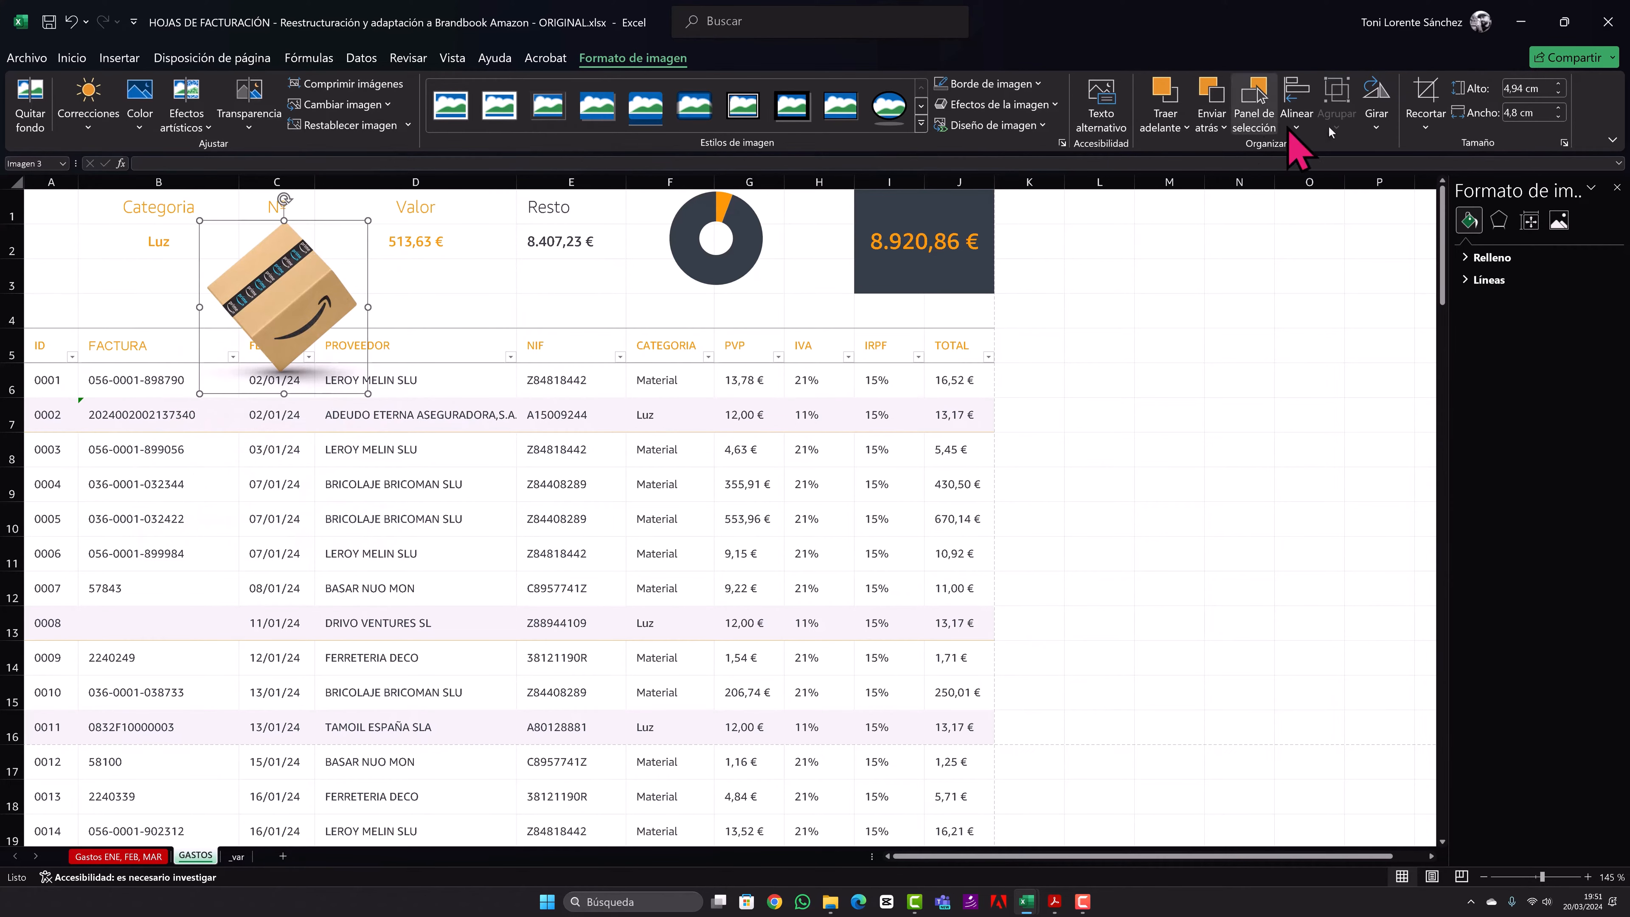
- Crop the left part off the box picture and place it against the sheet's left edge, beside the Categoria heading
left_click(1424, 96)
left_click_drag(203, 306, 220, 309)
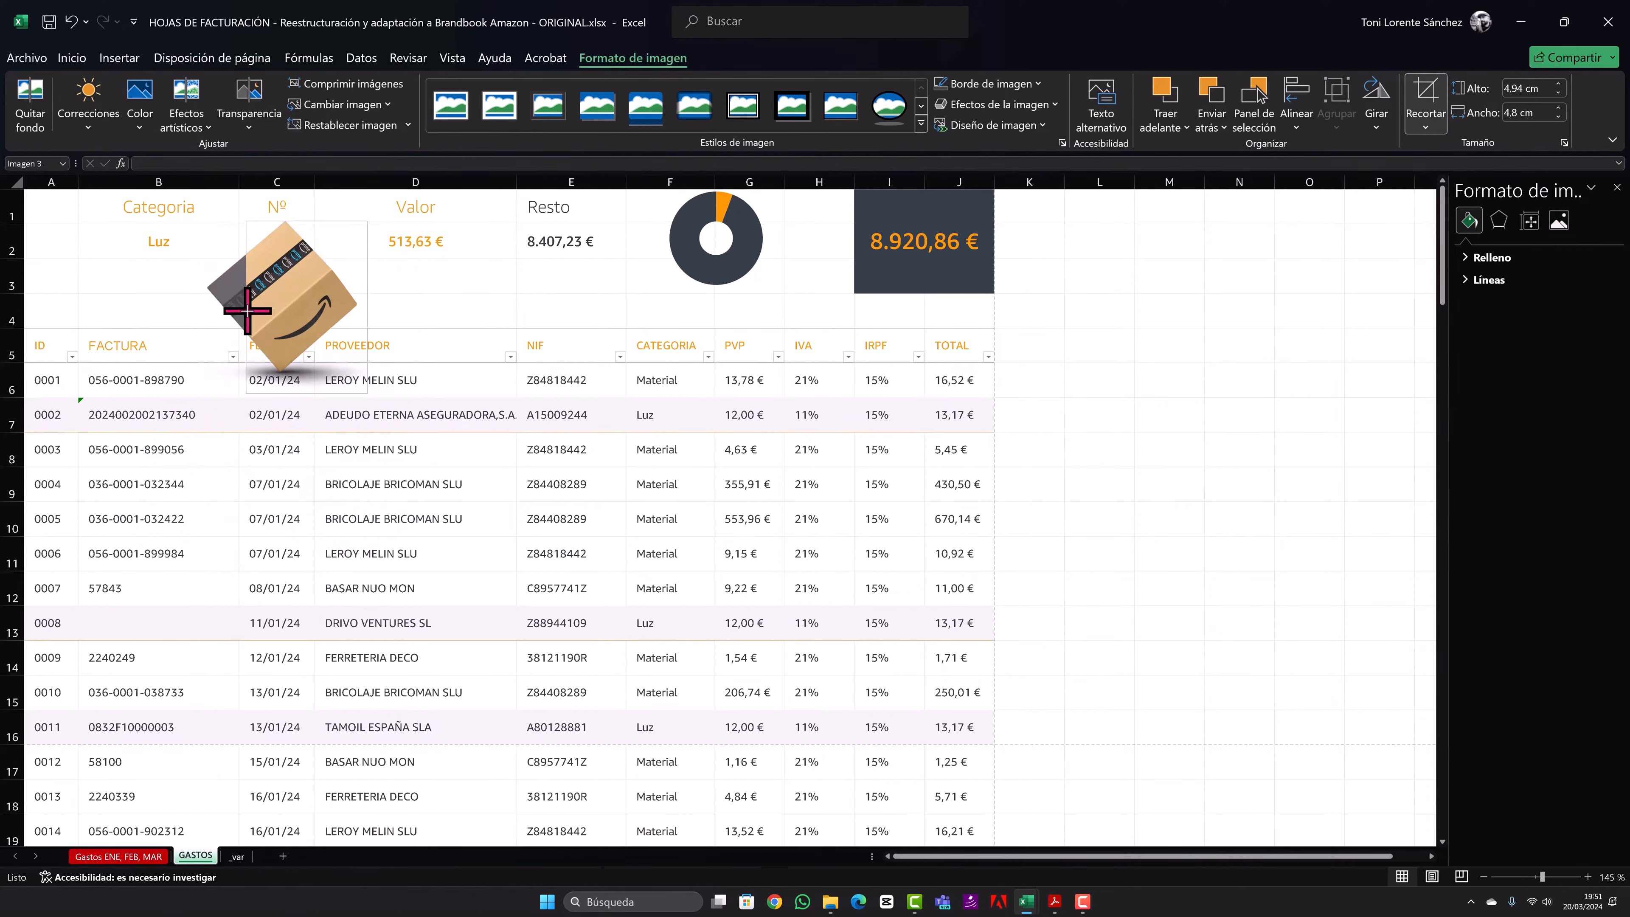
left_click(616, 407)
left_click_drag(251, 311, 67, 275)
left_click(501, 409)
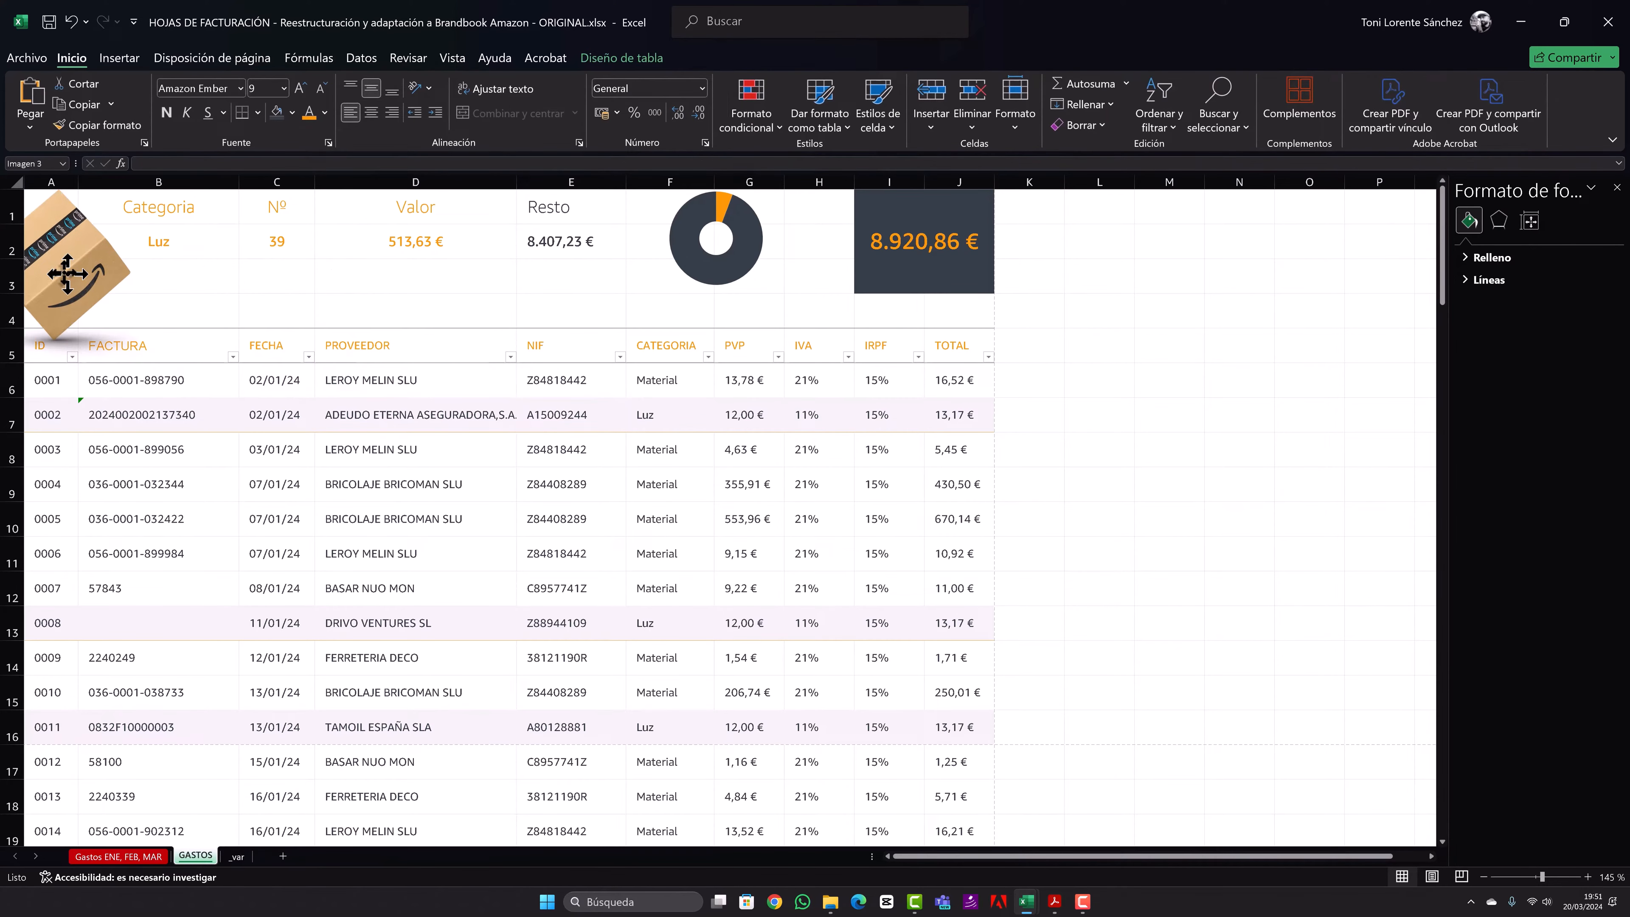
- Shrink the cropped box picture so it fits within rows 1 to 3 beside the category summary
left_click(43, 252)
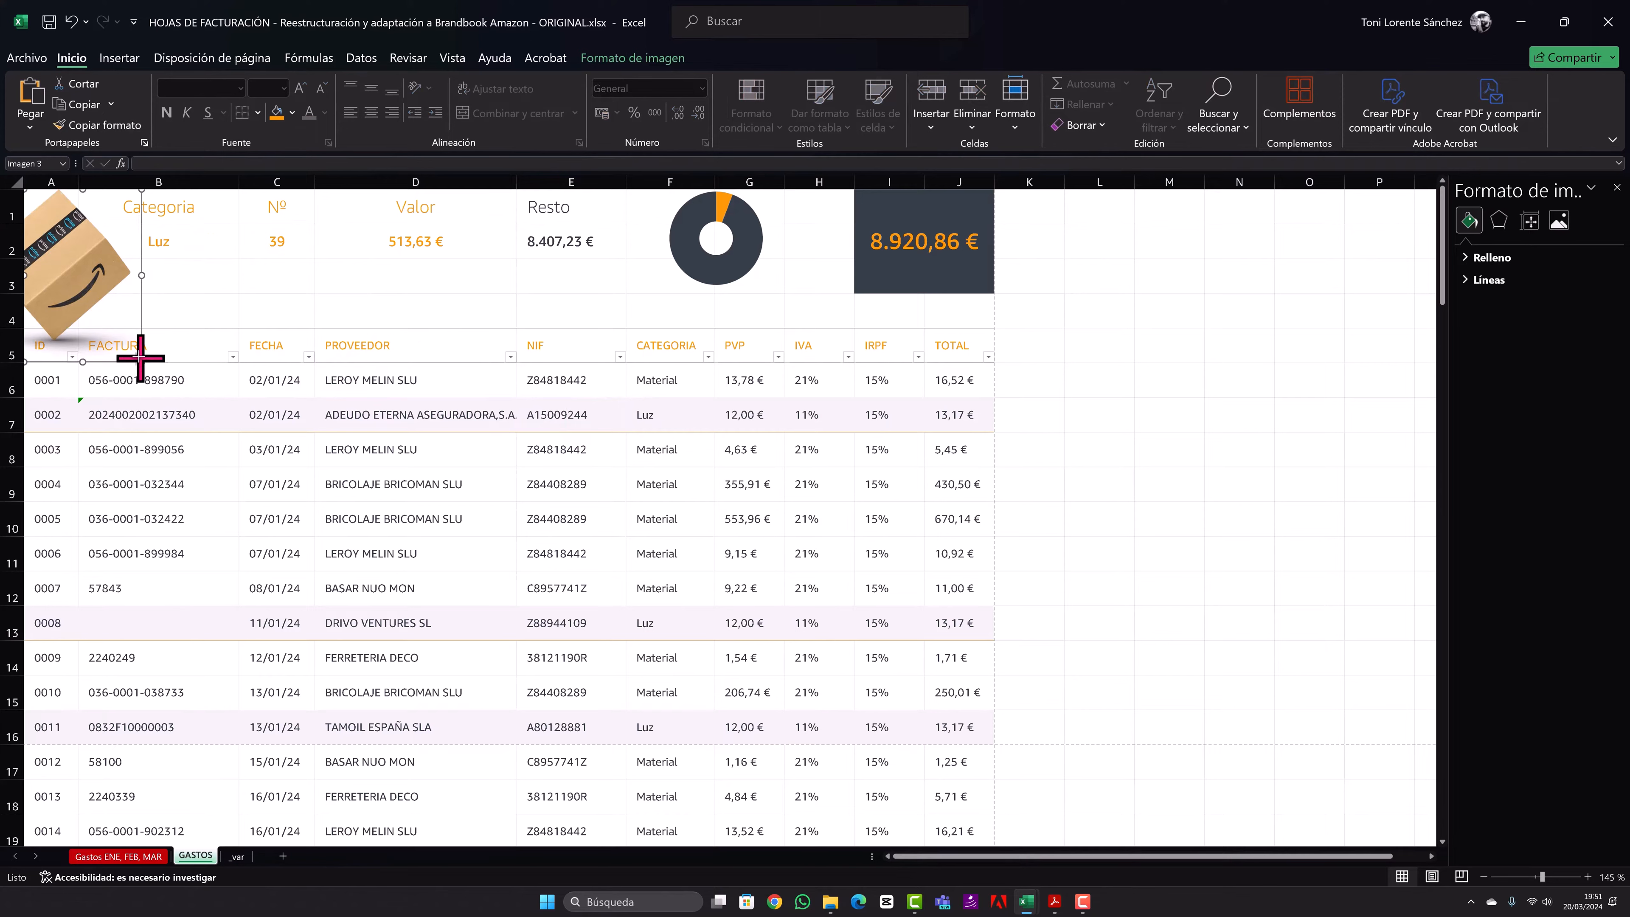
left_click_drag(140, 358, 77, 289)
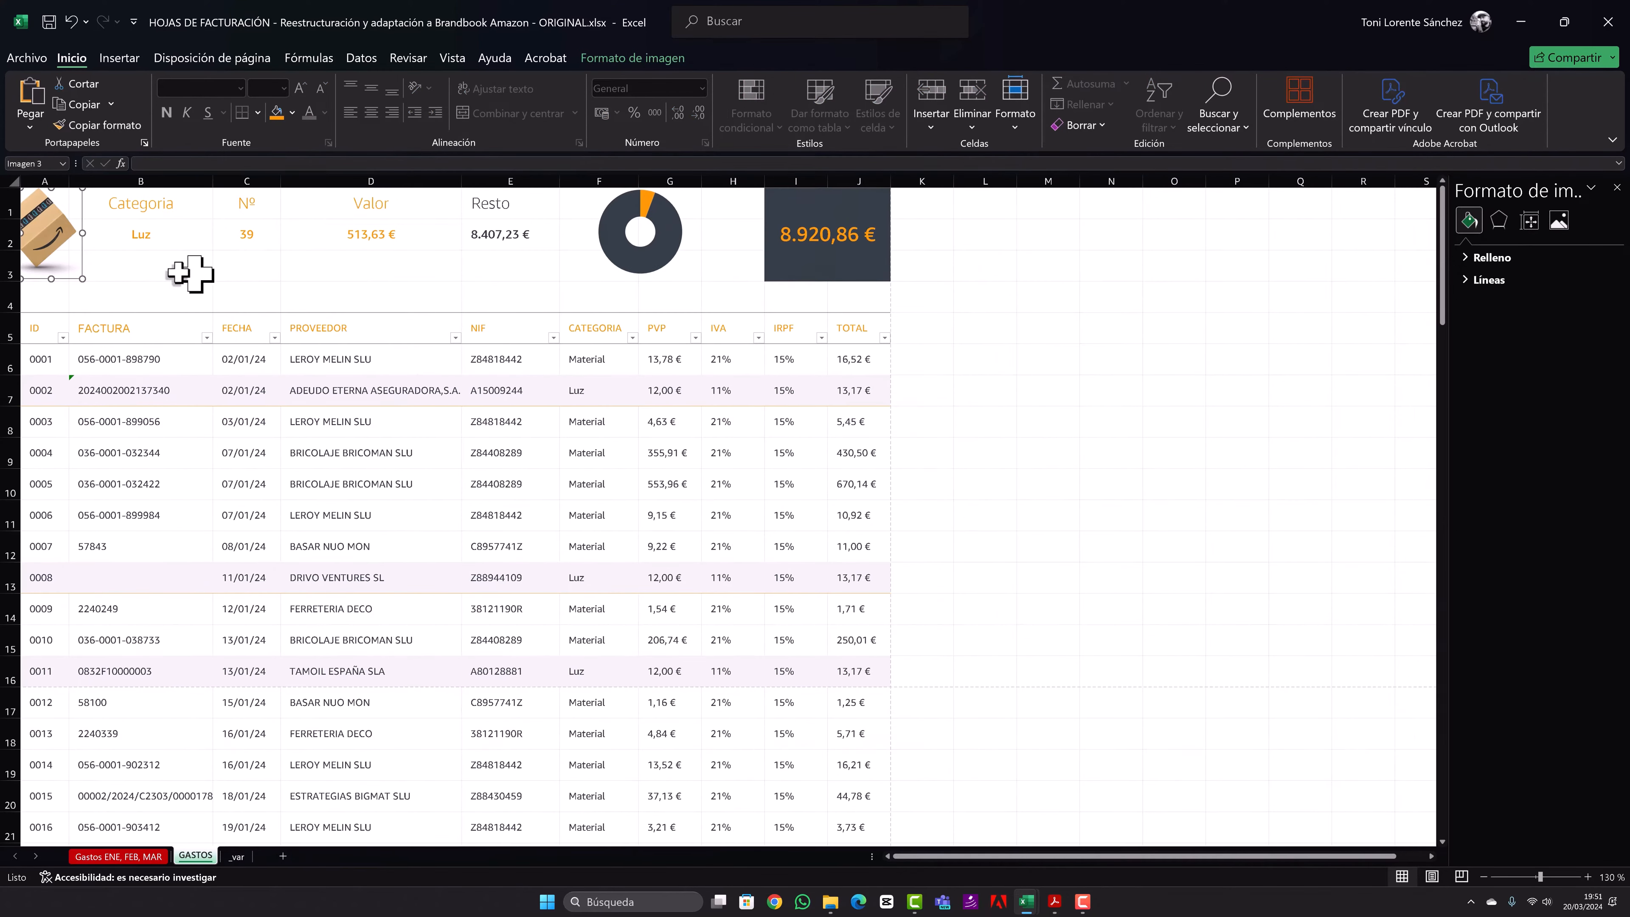
left_click(164, 248)
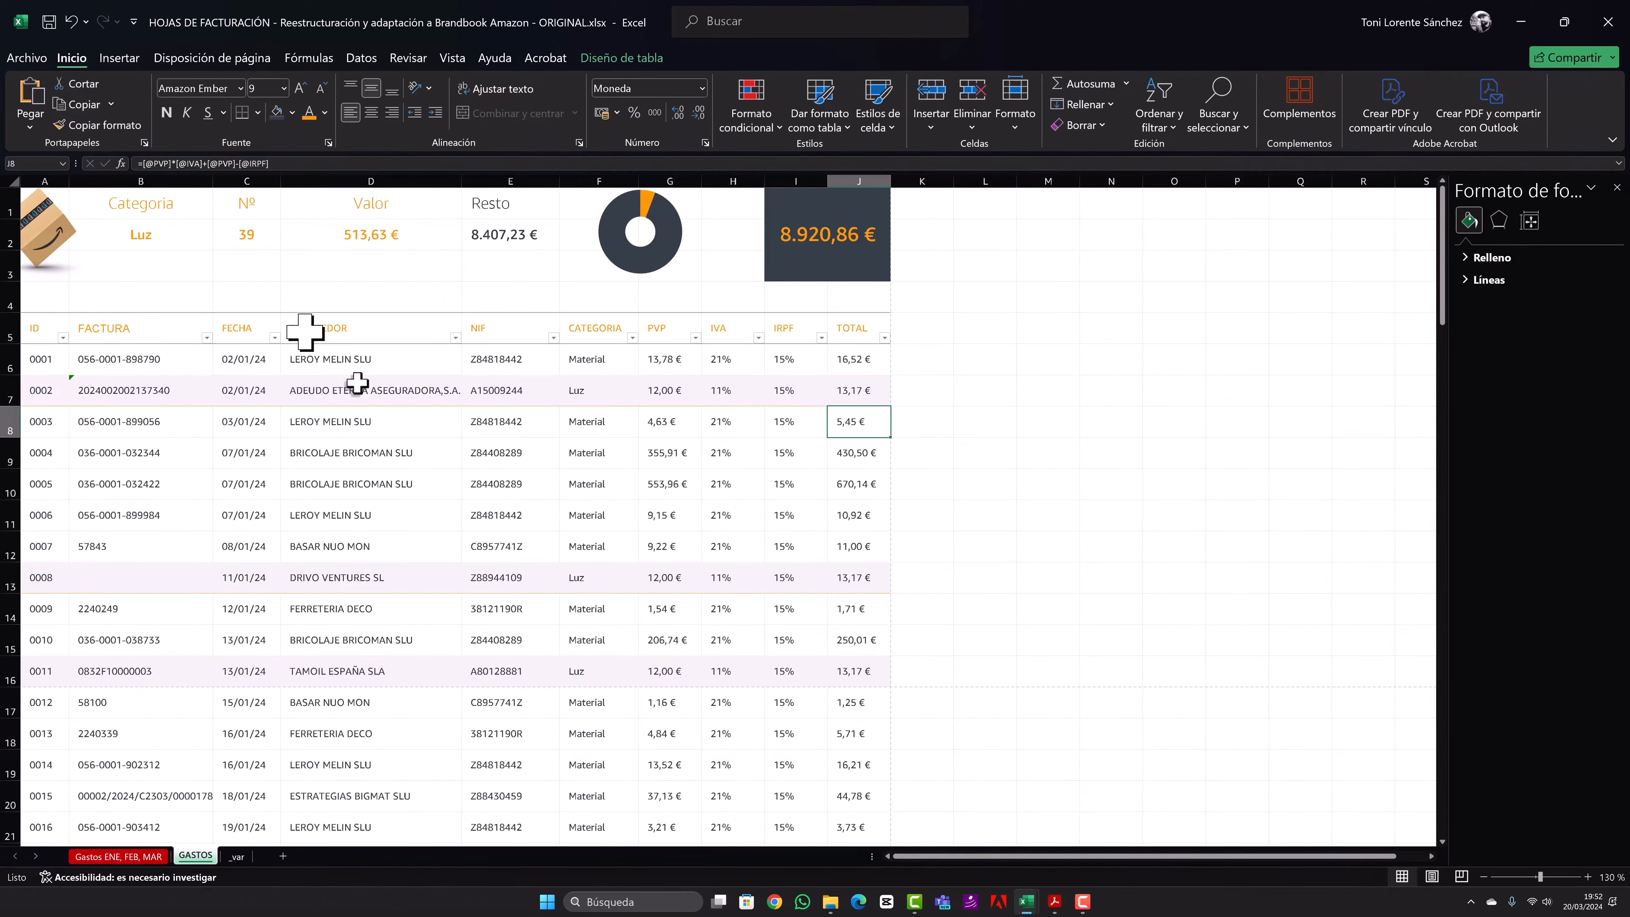
- Add the footer "Página &[Página] de &[Páginas]" in the left section of the page footer, working in page layout view
left_click(1431, 877)
left_click(192, 678)
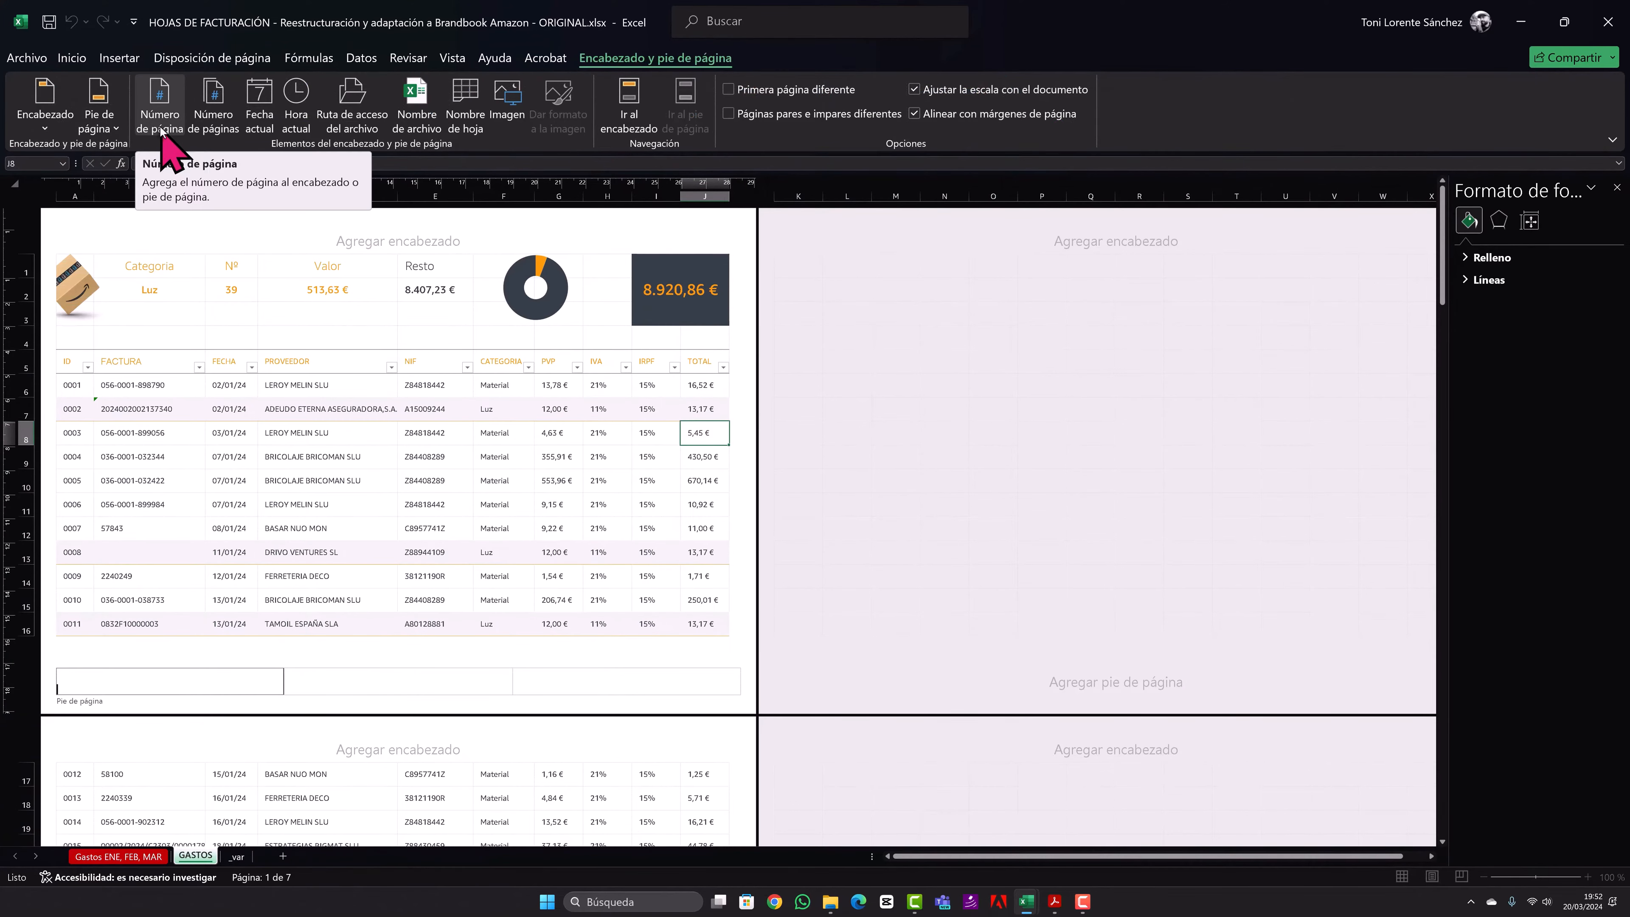
type("P")
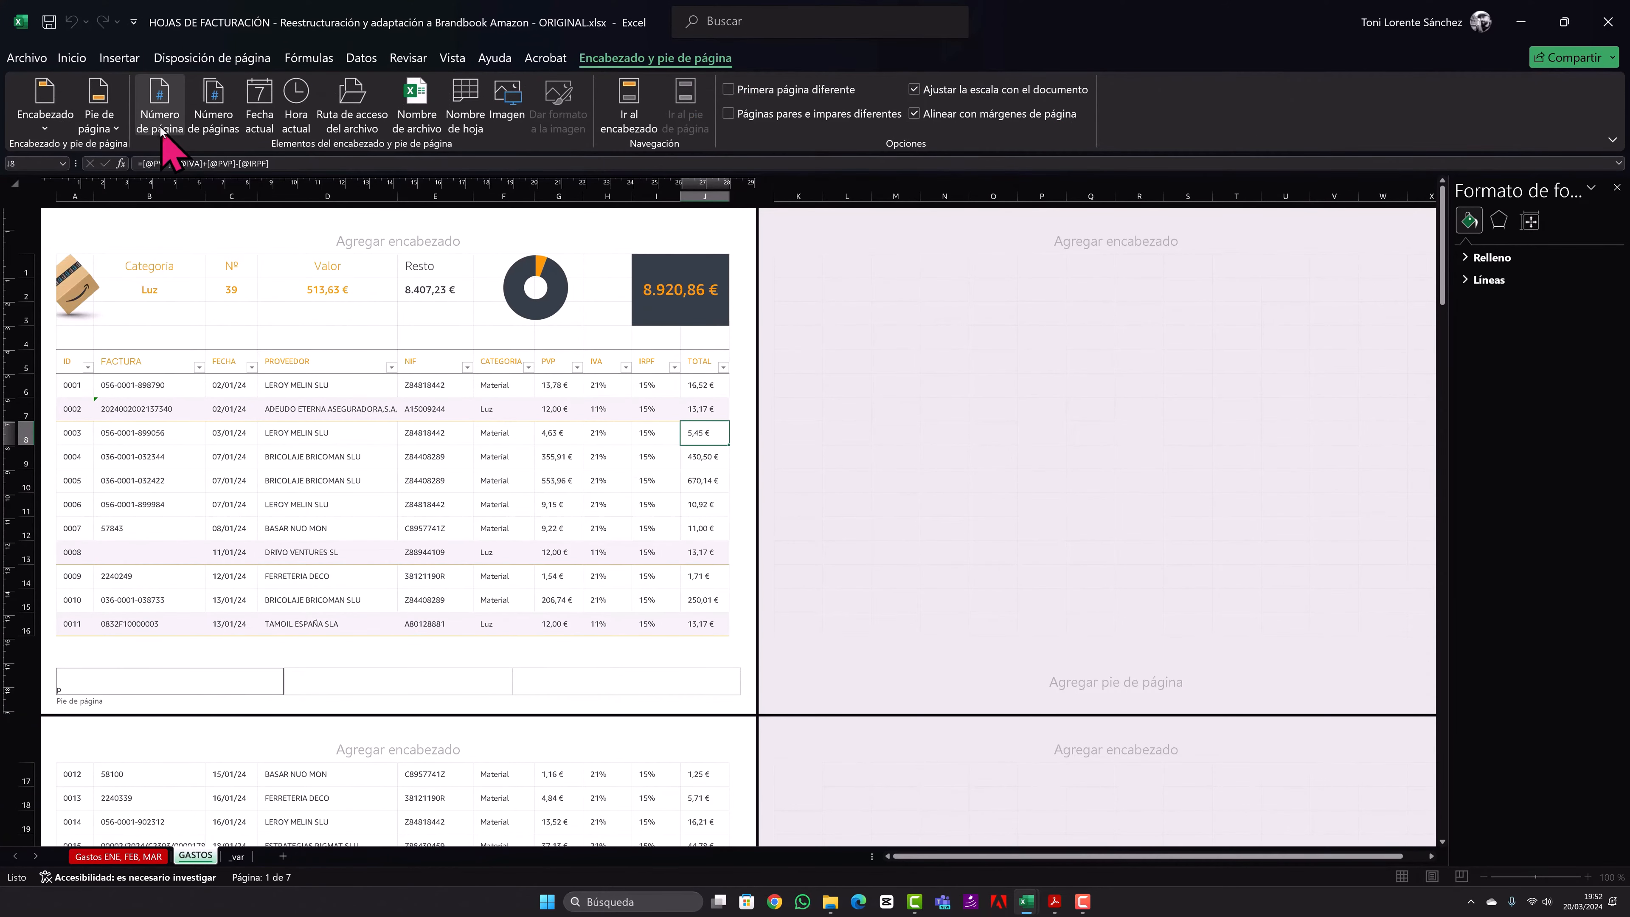
type("ágina &[Página] de &[Páginas")
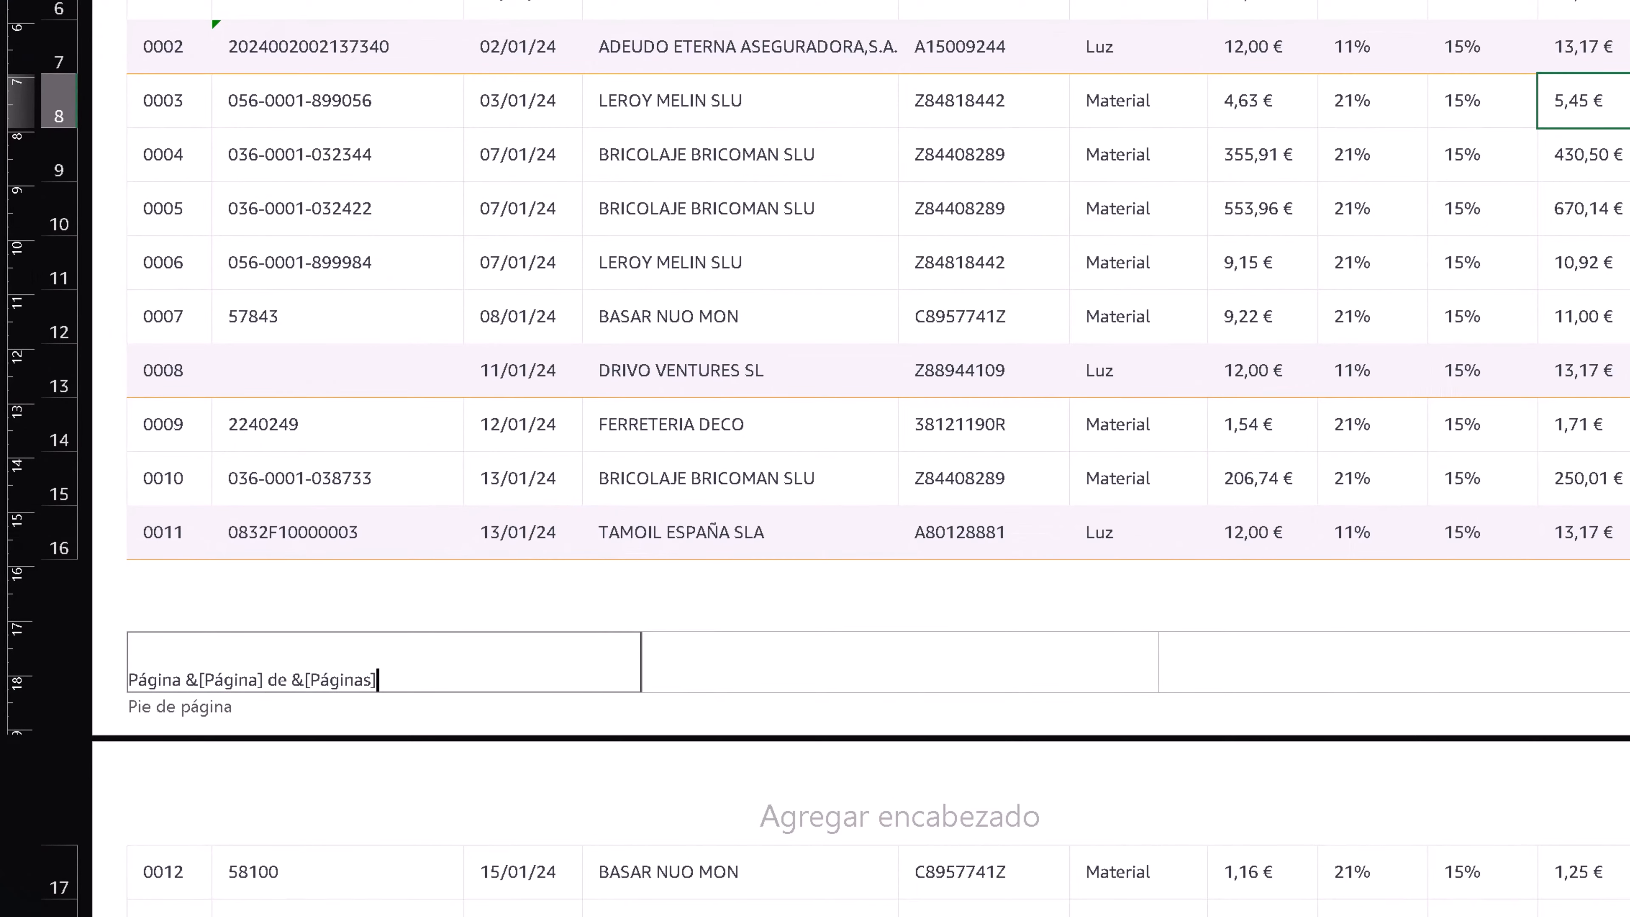
left_click(1351, 262)
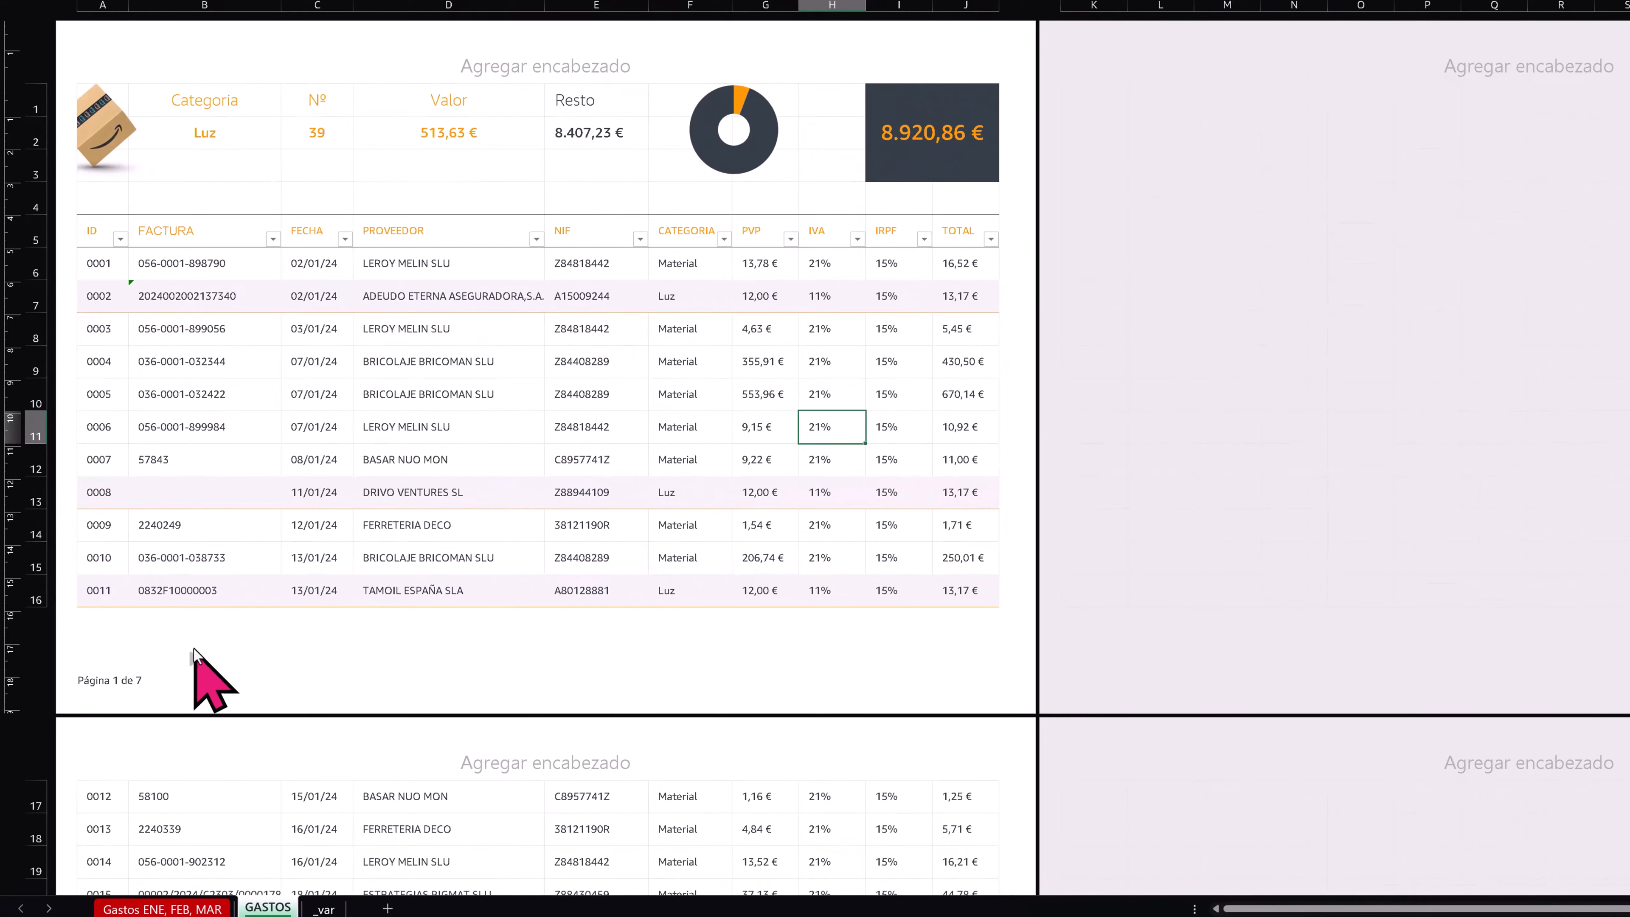
left_click(170, 676)
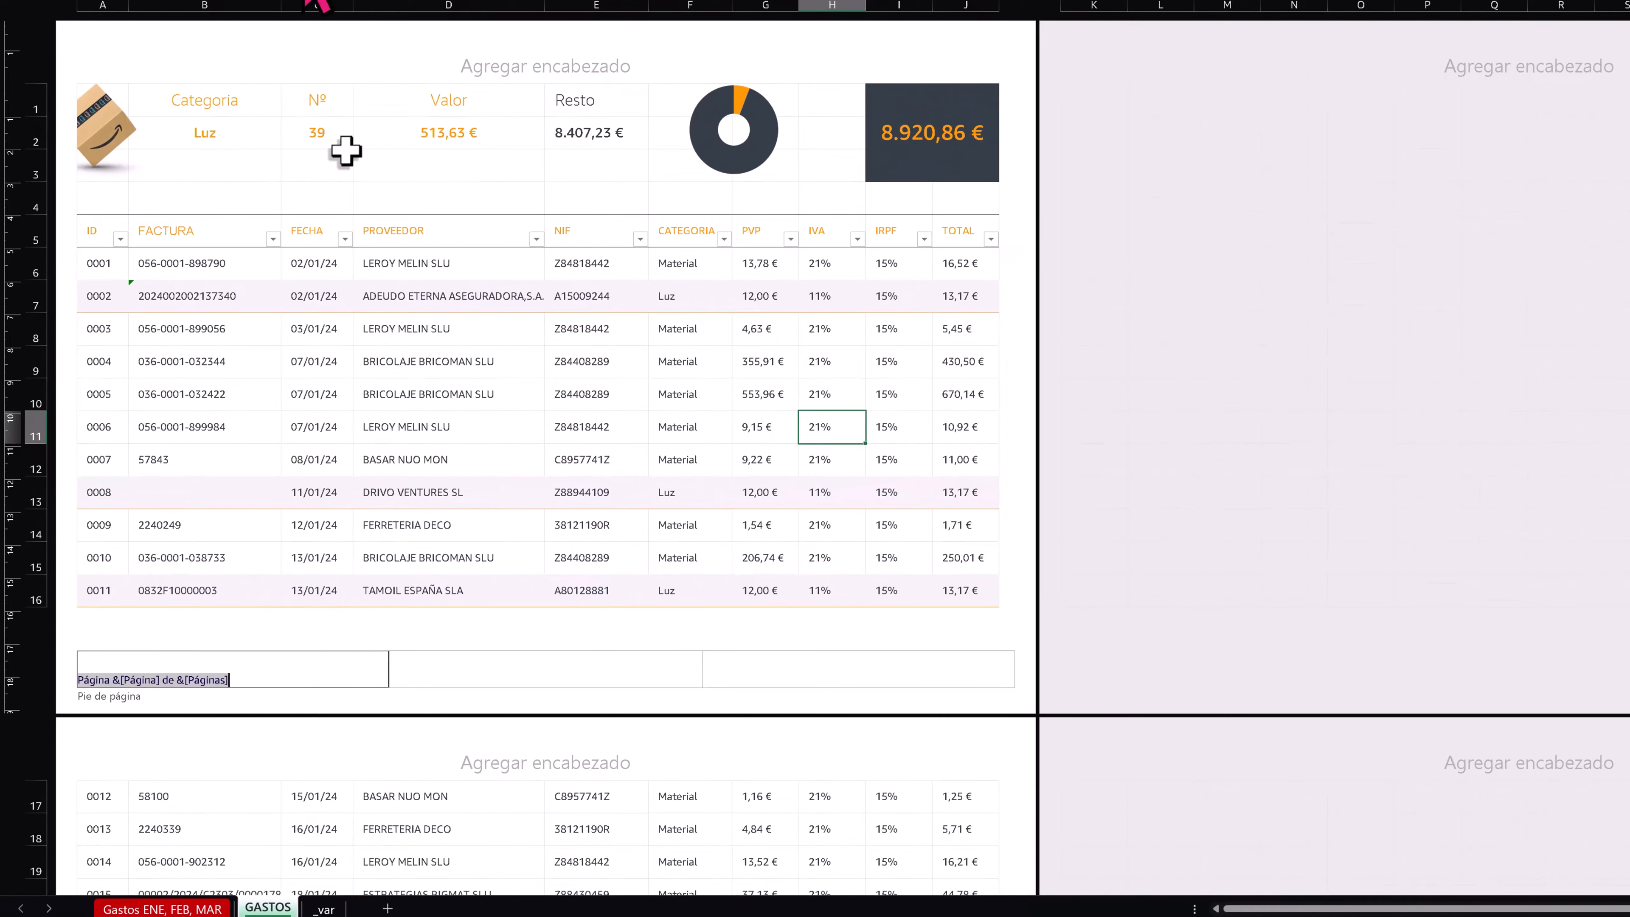
left_click(553, 554)
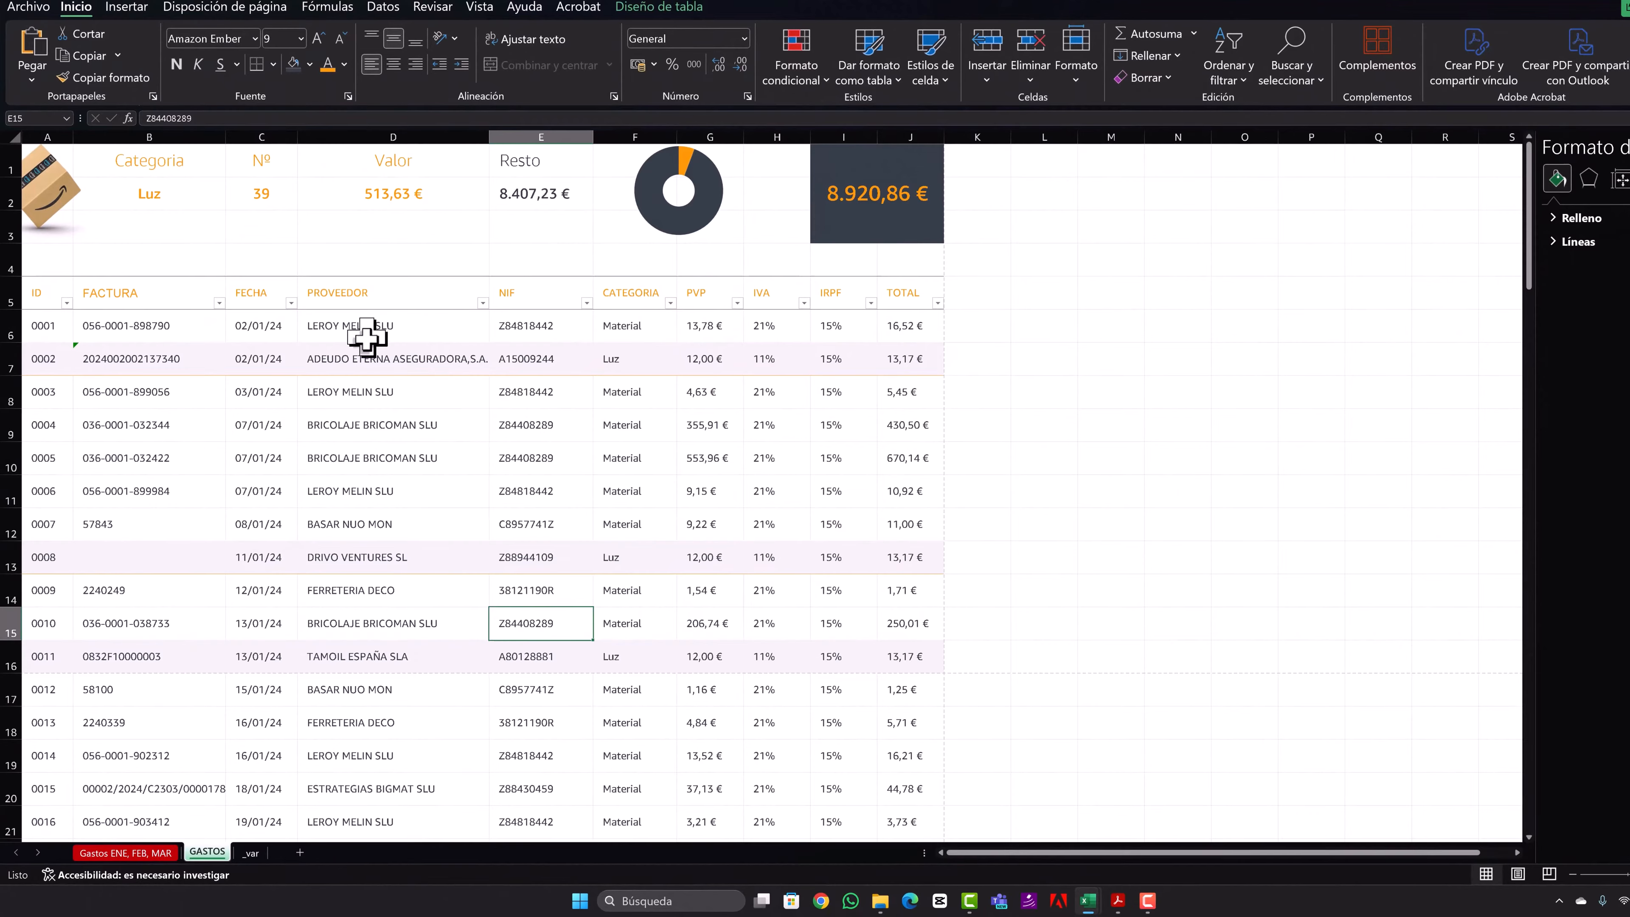
scroll(404, 443, "down", 3)
scroll(404, 444, "up", 3)
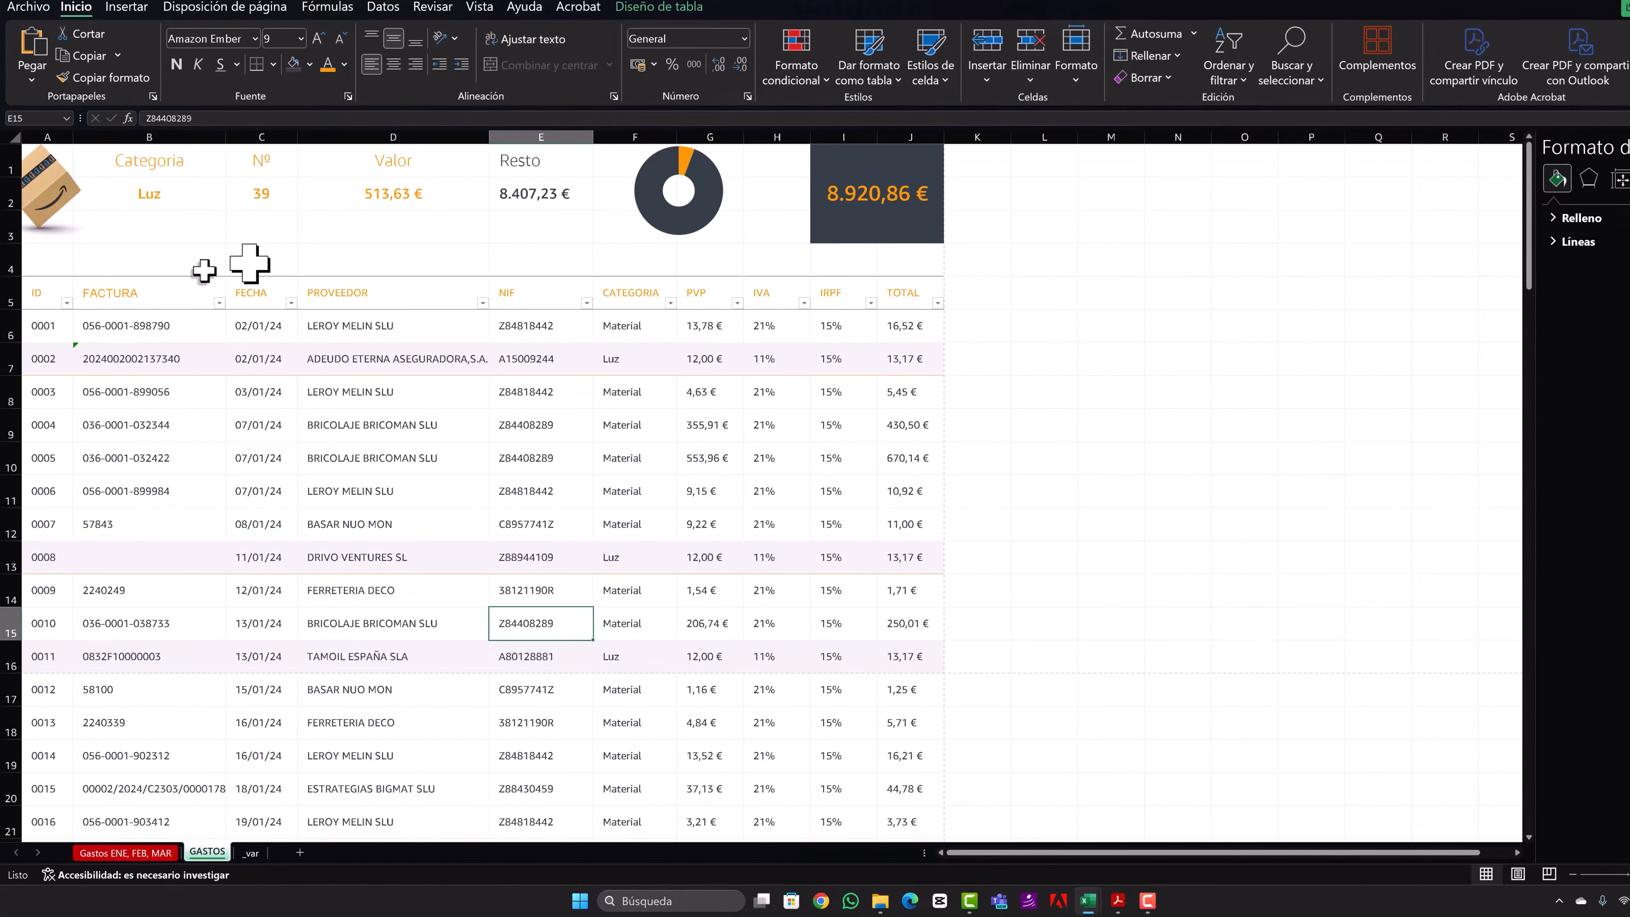
left_click_drag(42, 293, 933, 170)
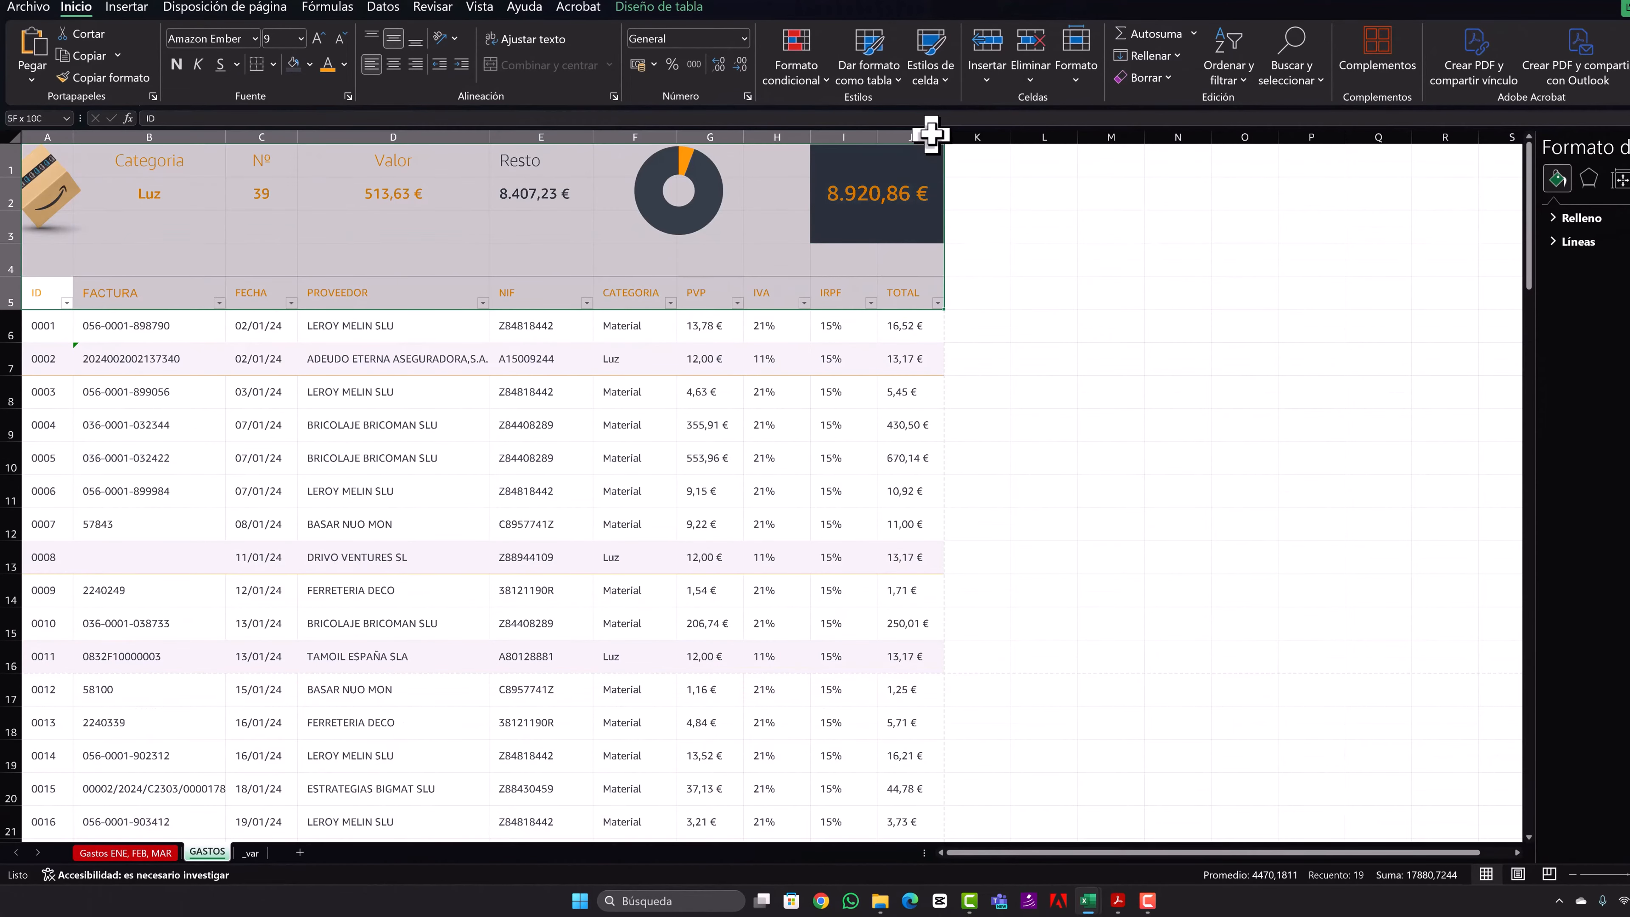
left_click(442, 401)
- Set rows 1 to 5 as print titles repeated at the top of every page
left_click(253, 7)
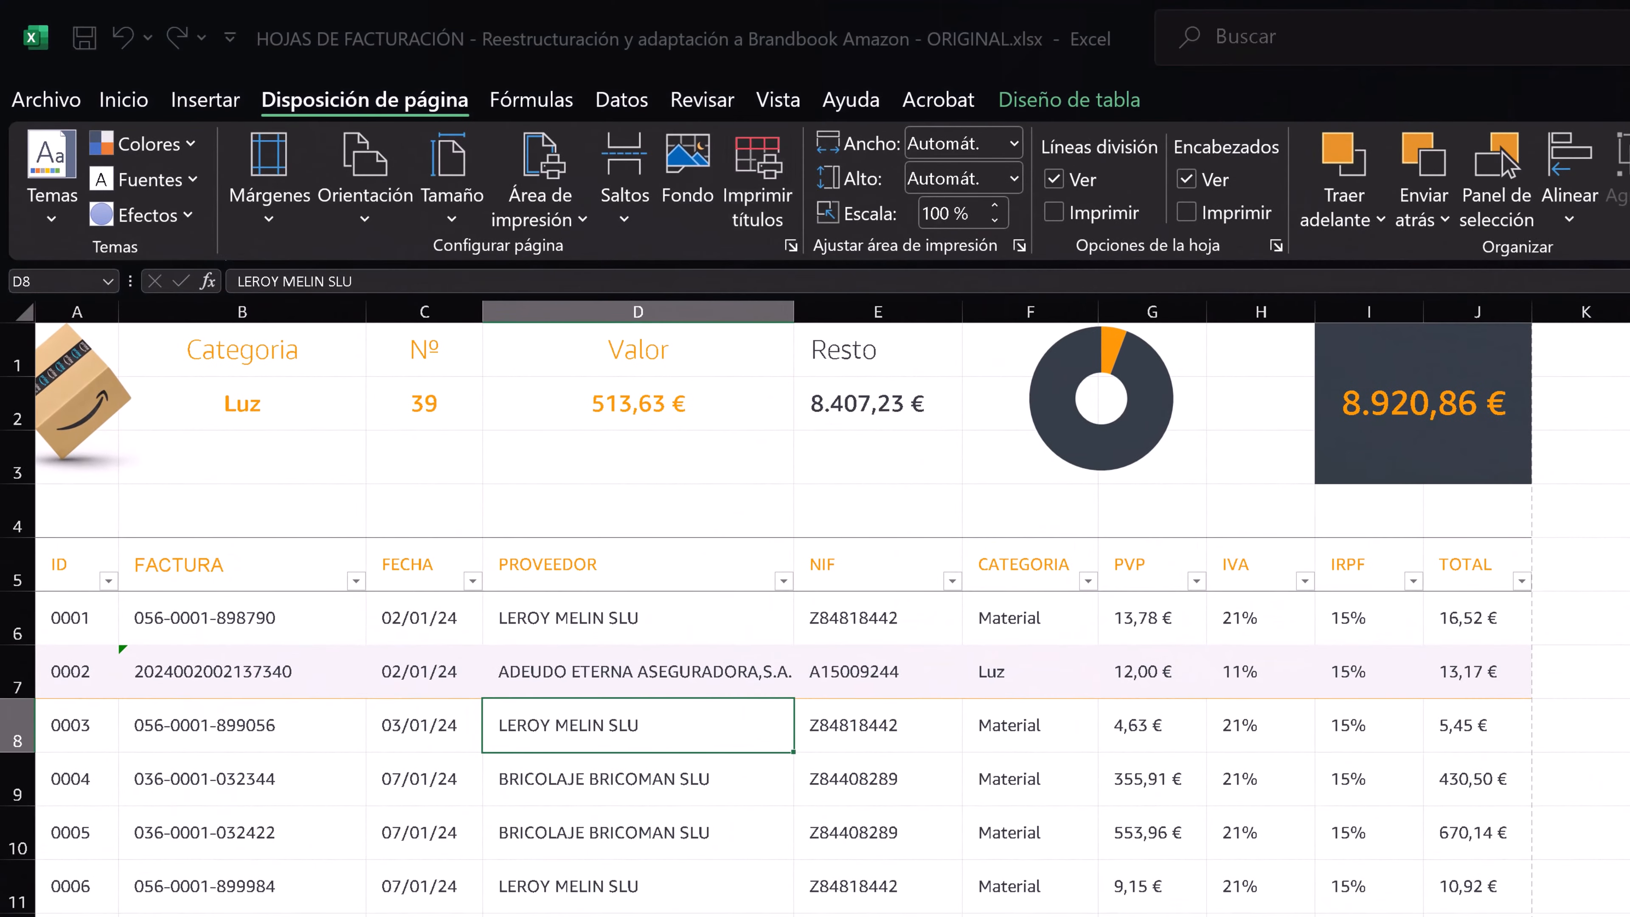
left_click(757, 176)
left_click(1274, 389)
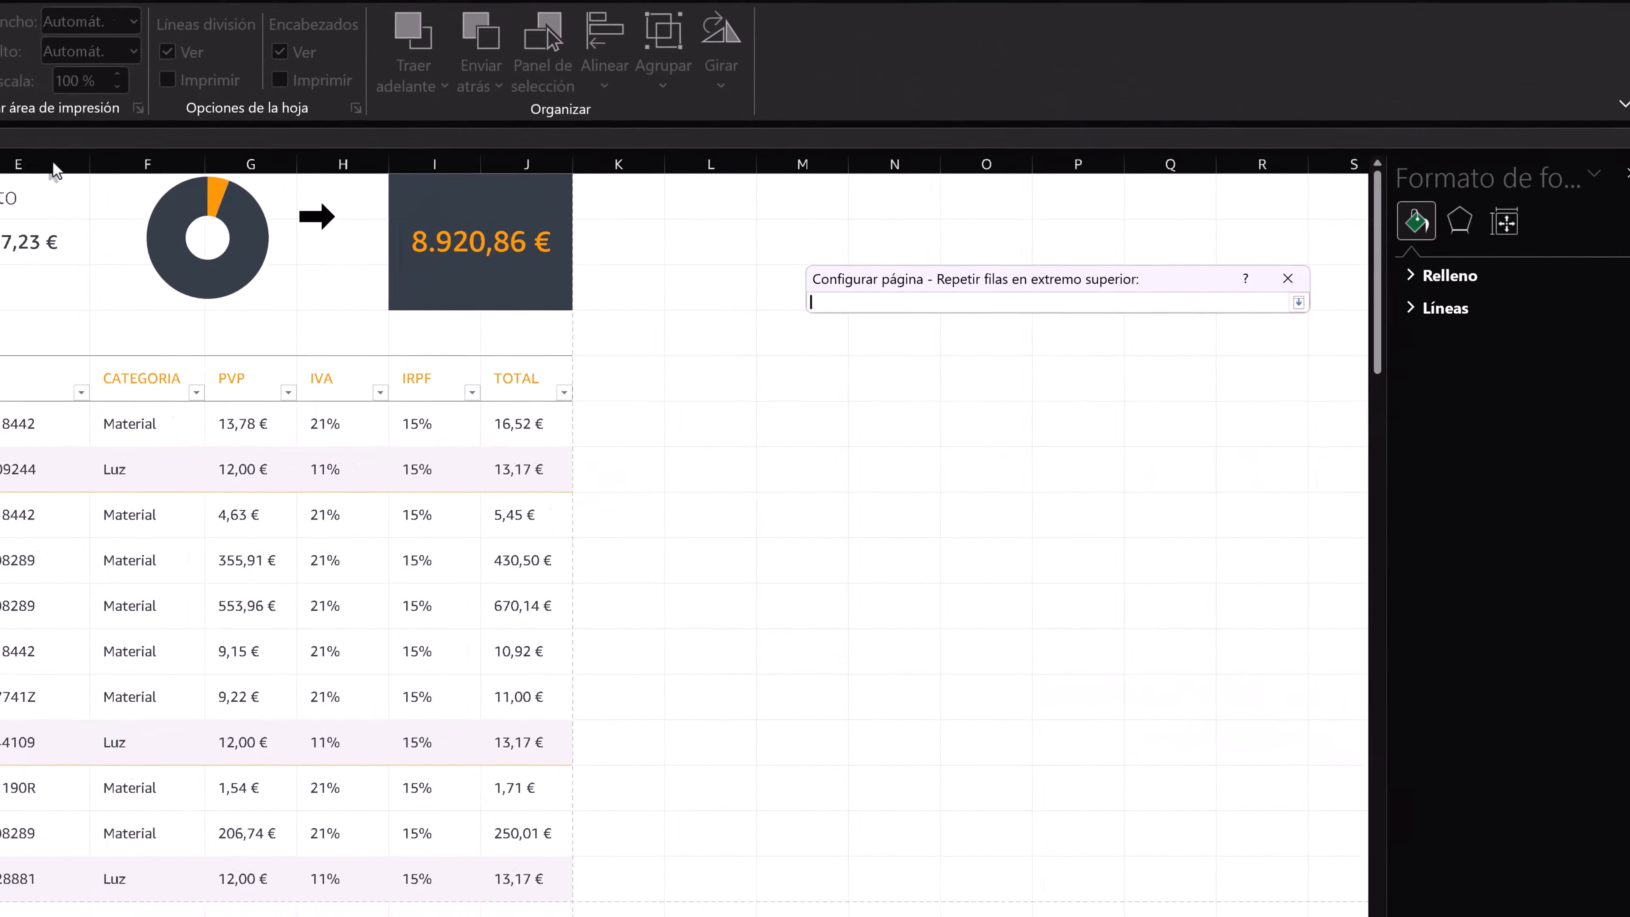
left_click_drag(10, 225, 5, 366)
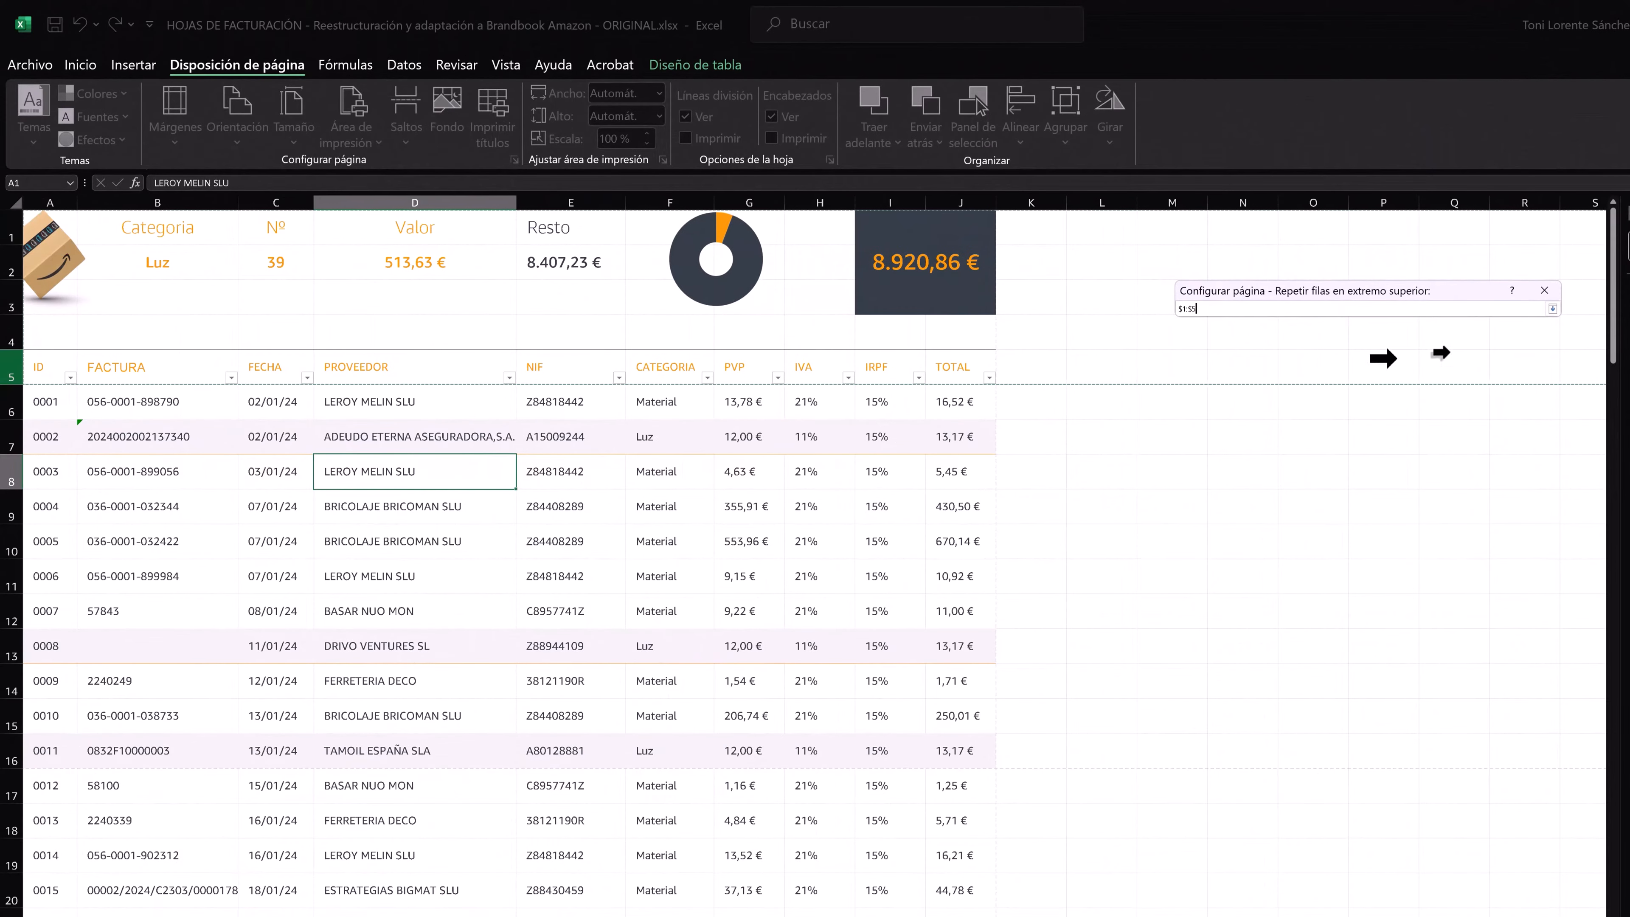
left_click(1551, 308)
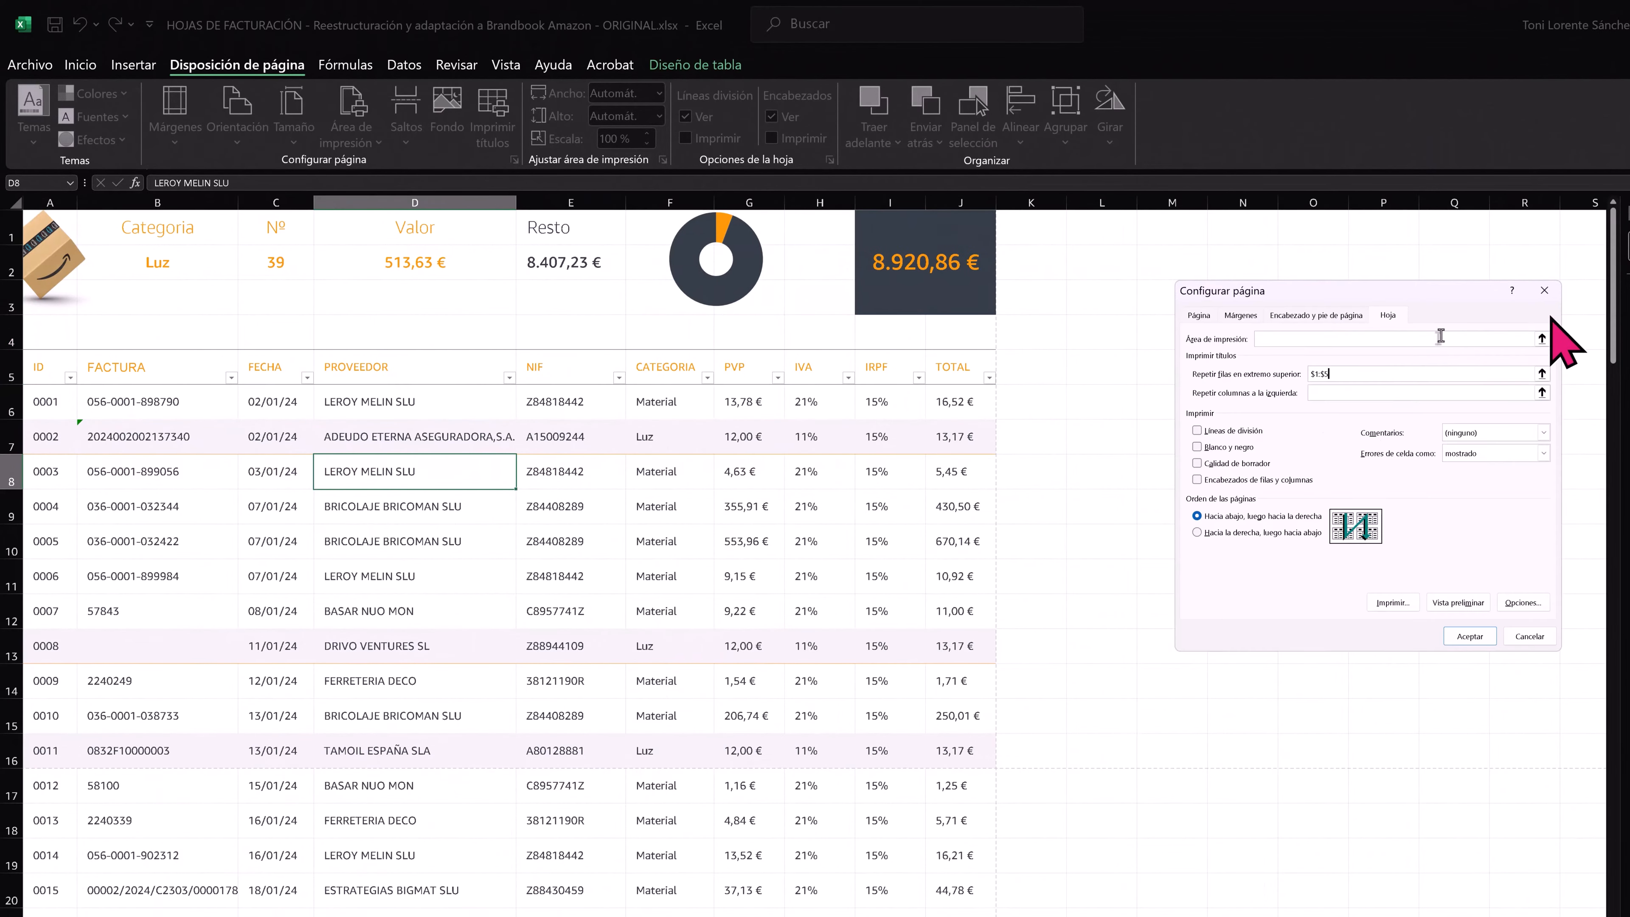
left_click(1462, 628)
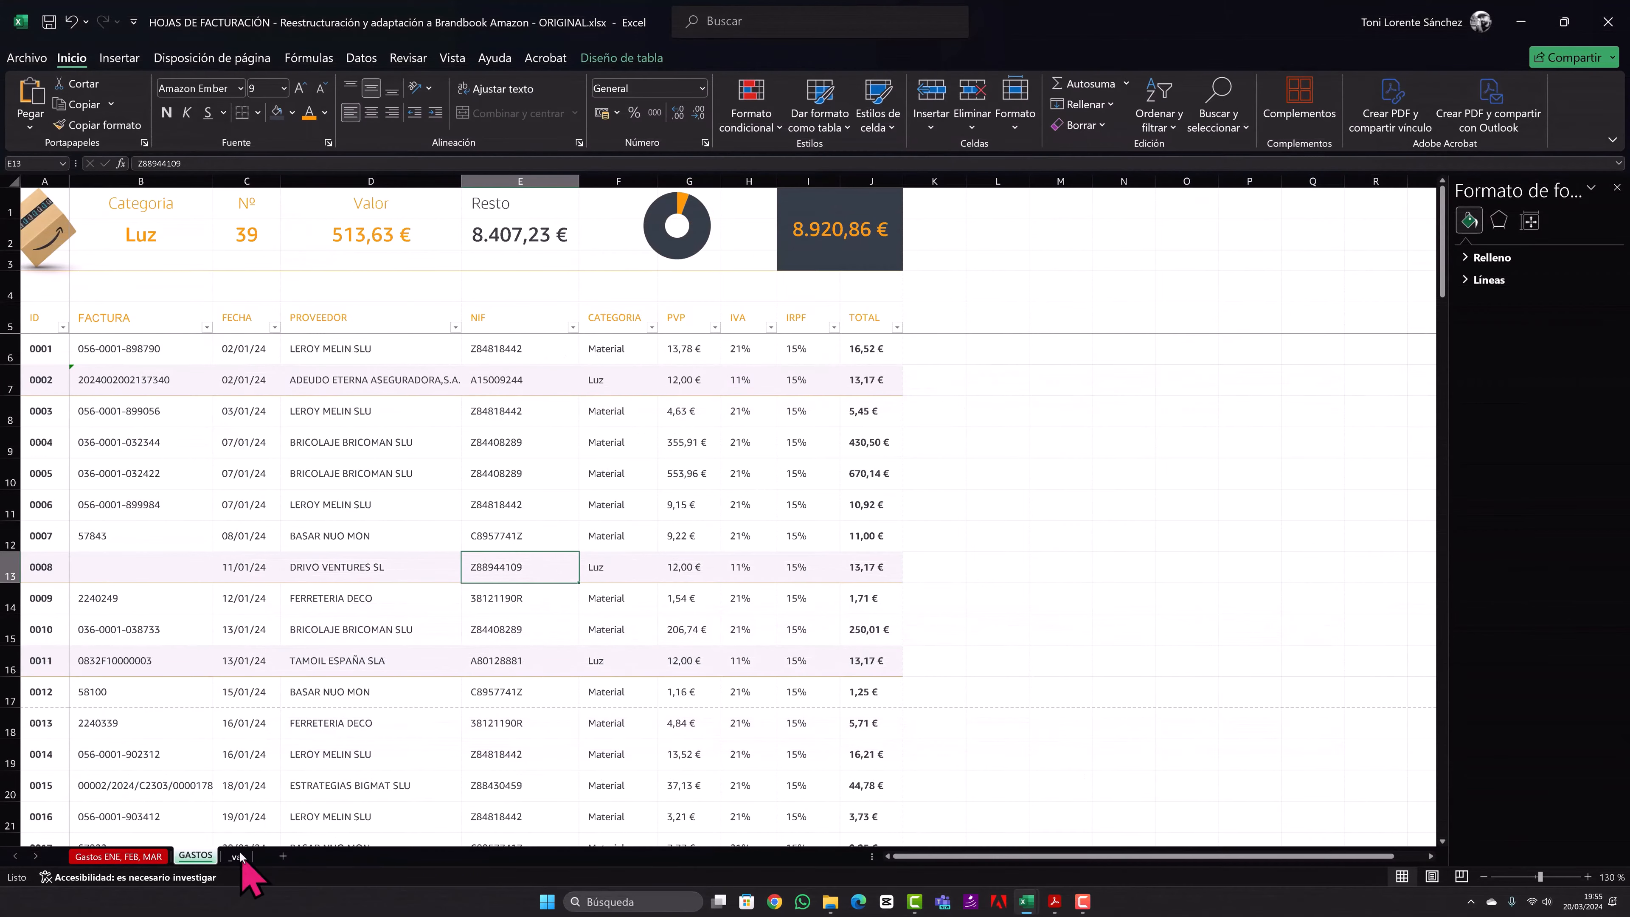
- On the _var sheet, fill all cells with the dark slate brand colour and set the font colour to white
left_click(238, 855)
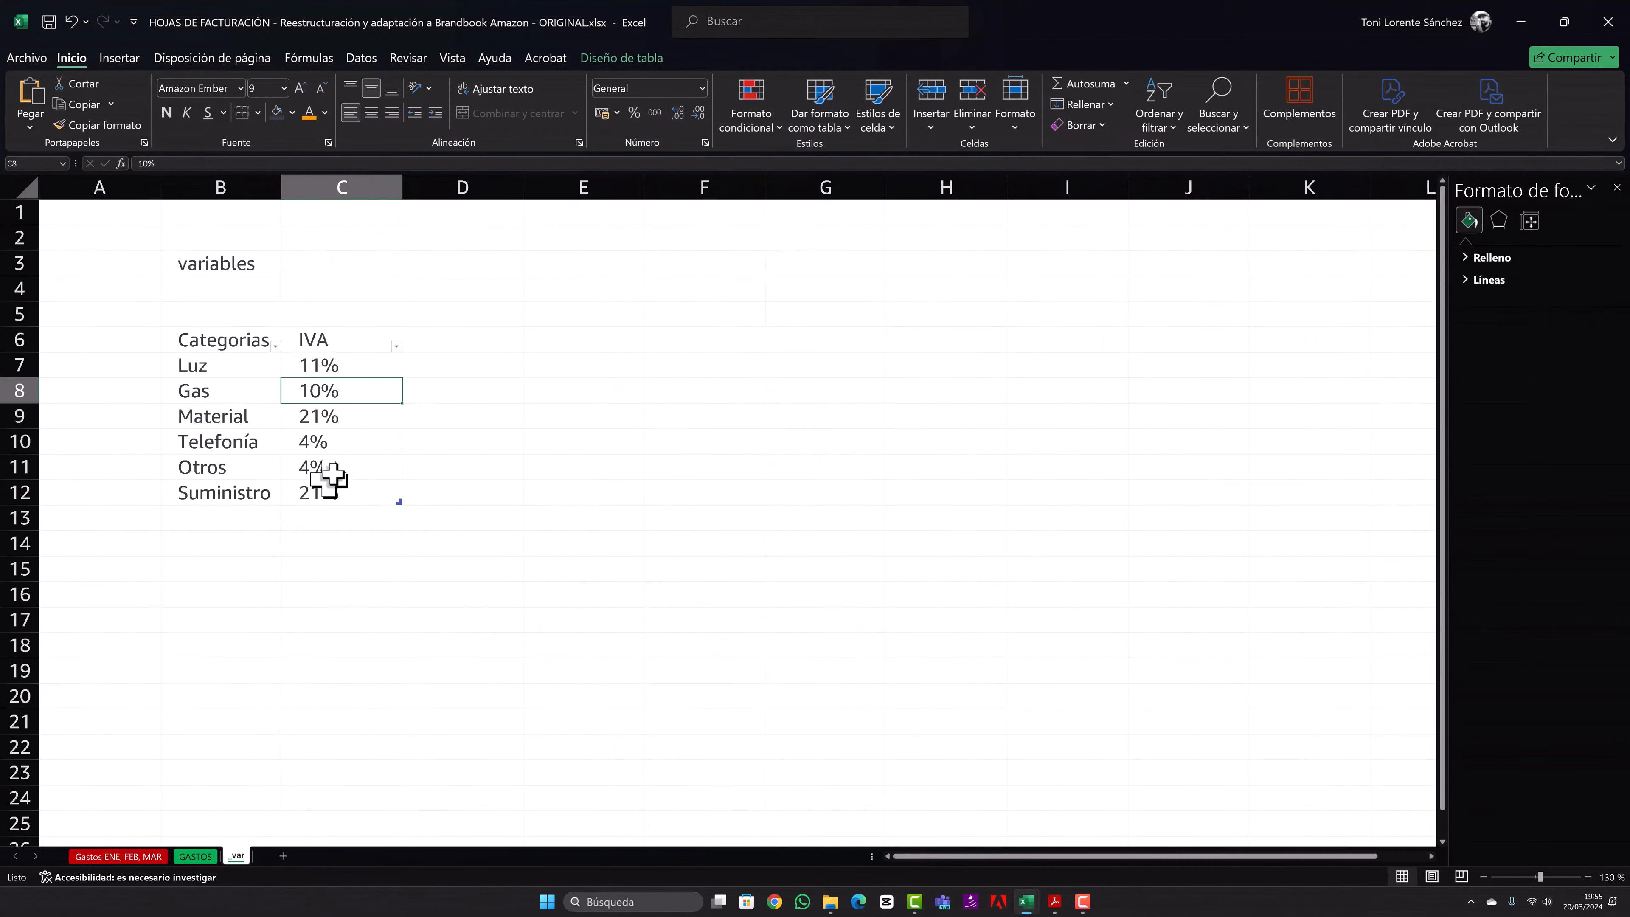
left_click(51, 187)
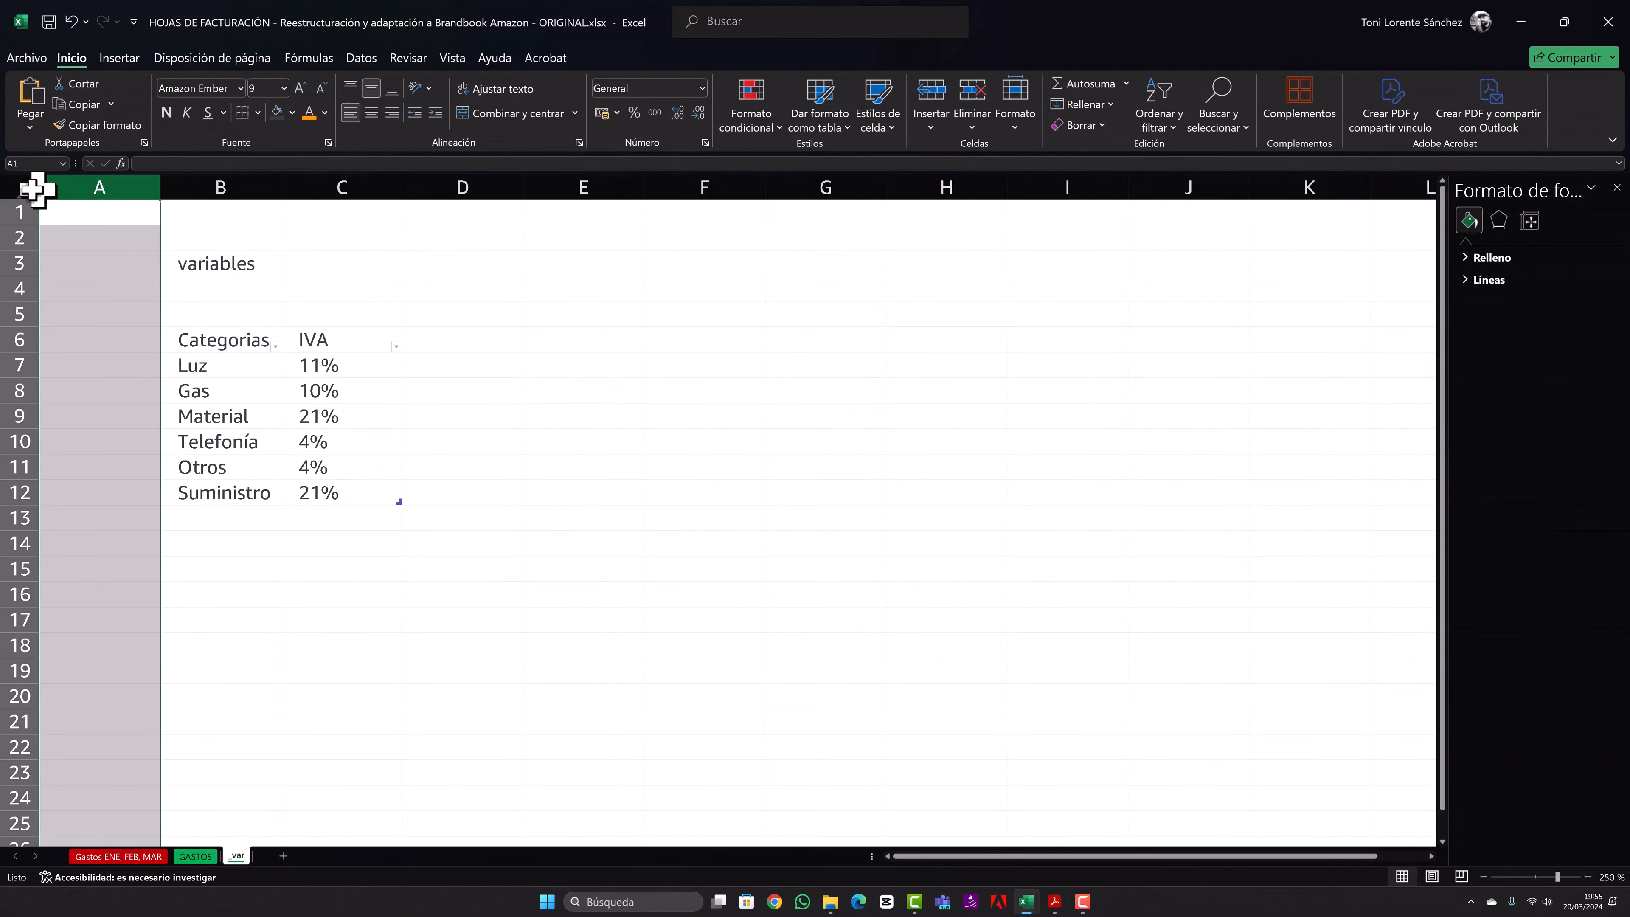
left_click(24, 188)
left_click(277, 113)
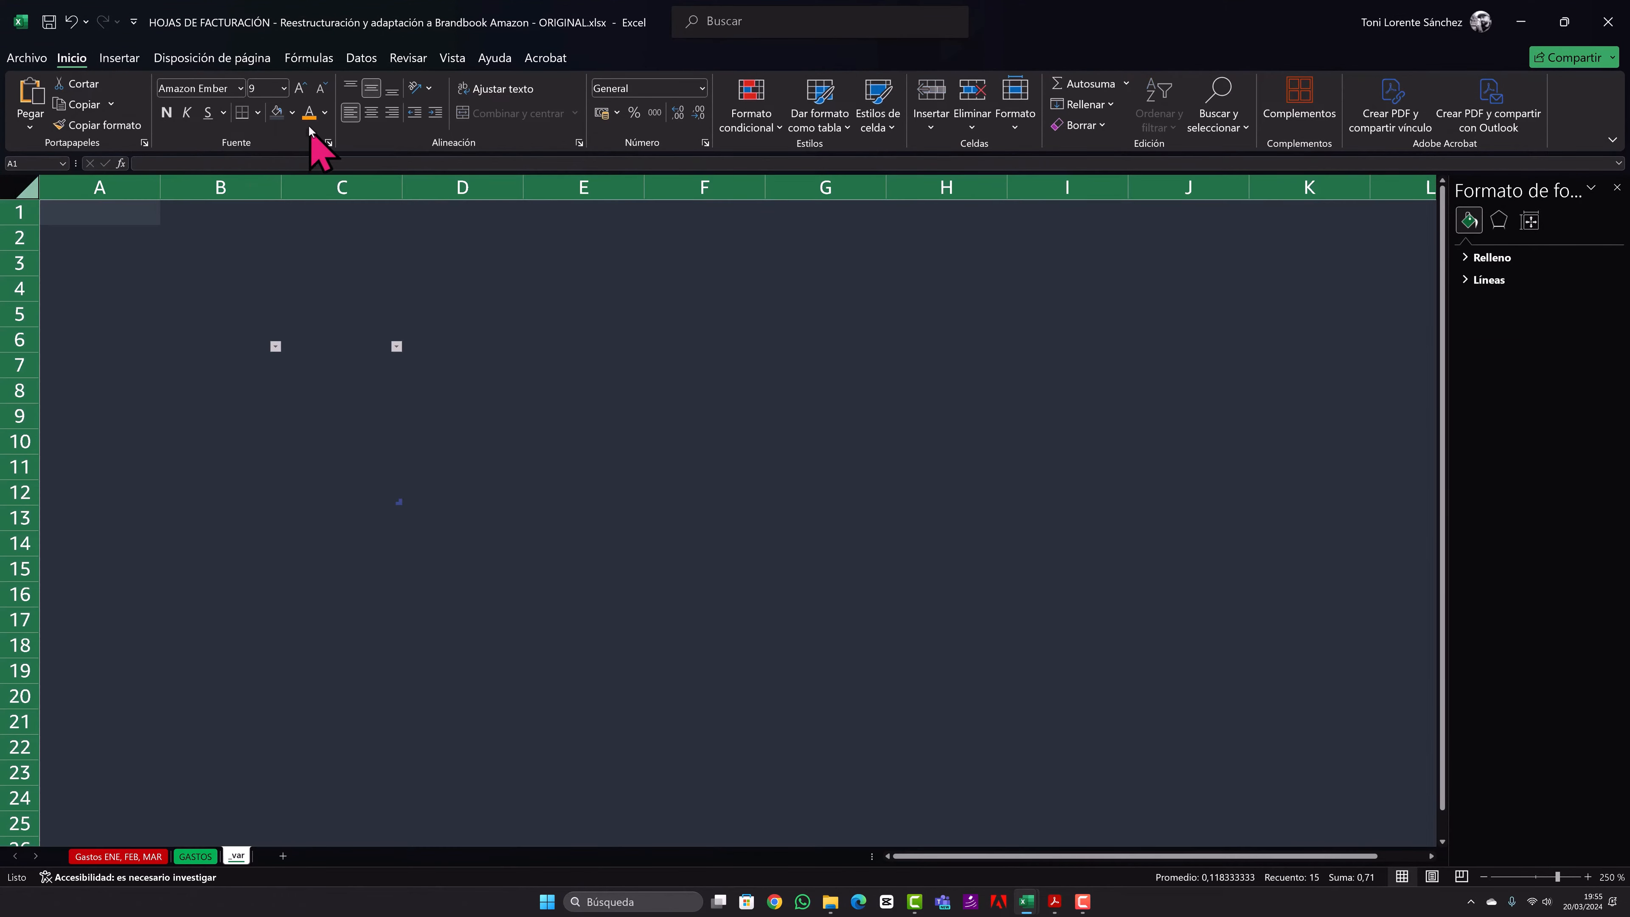
left_click(324, 114)
left_click(311, 180)
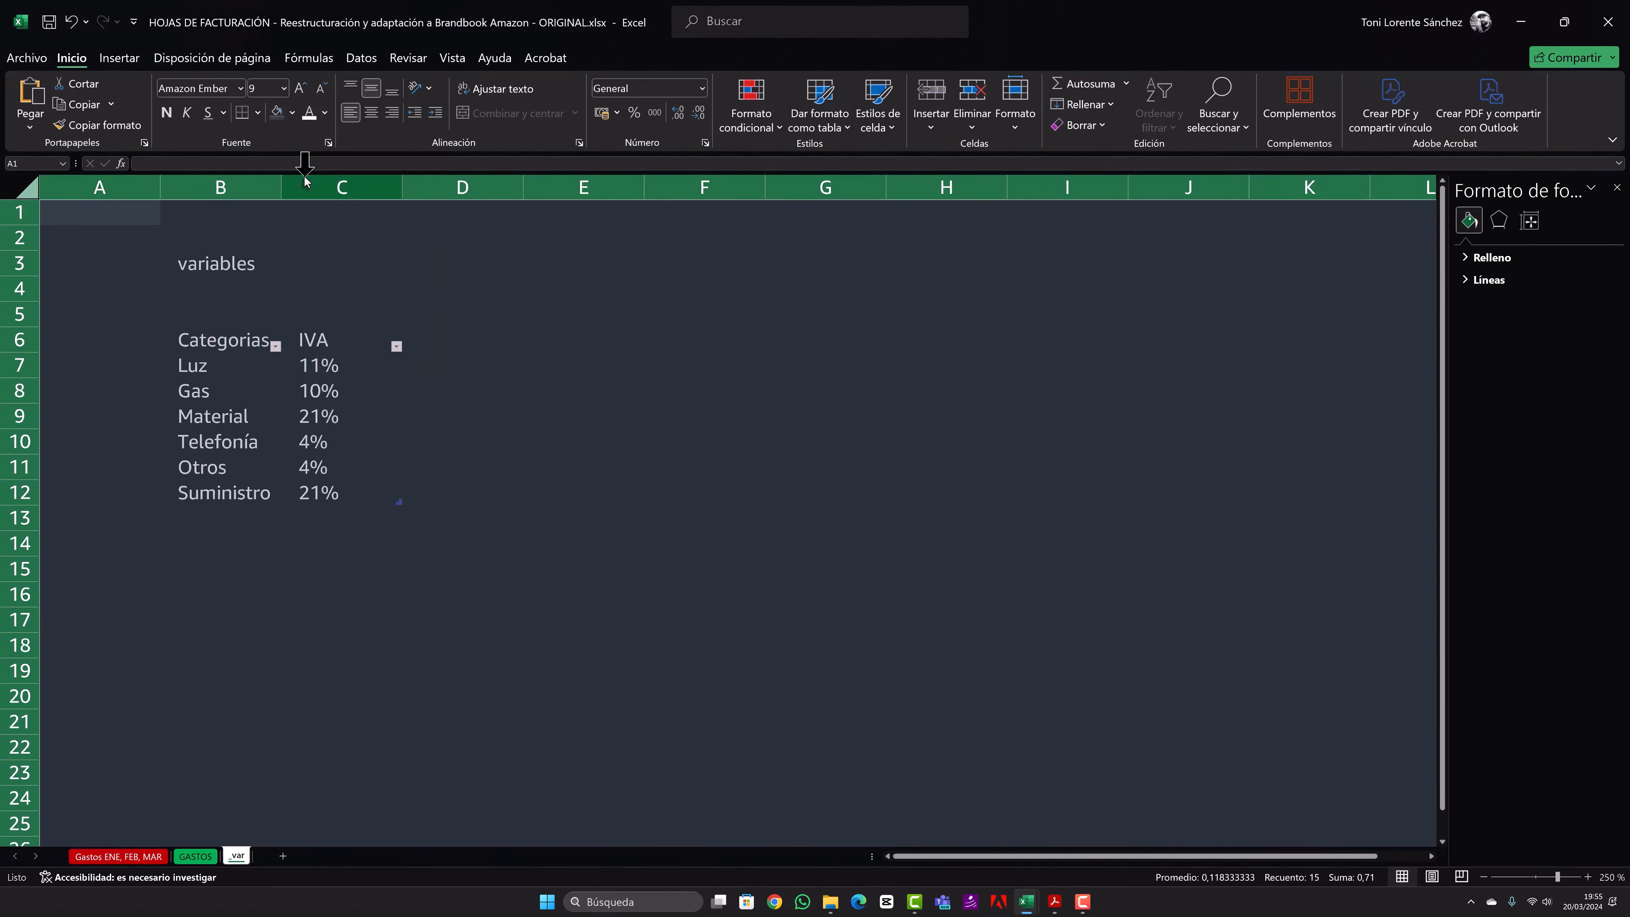
- Format the "variables" title in B3 in Amazon Ember Cd RC Thin at size 24
left_click(228, 263)
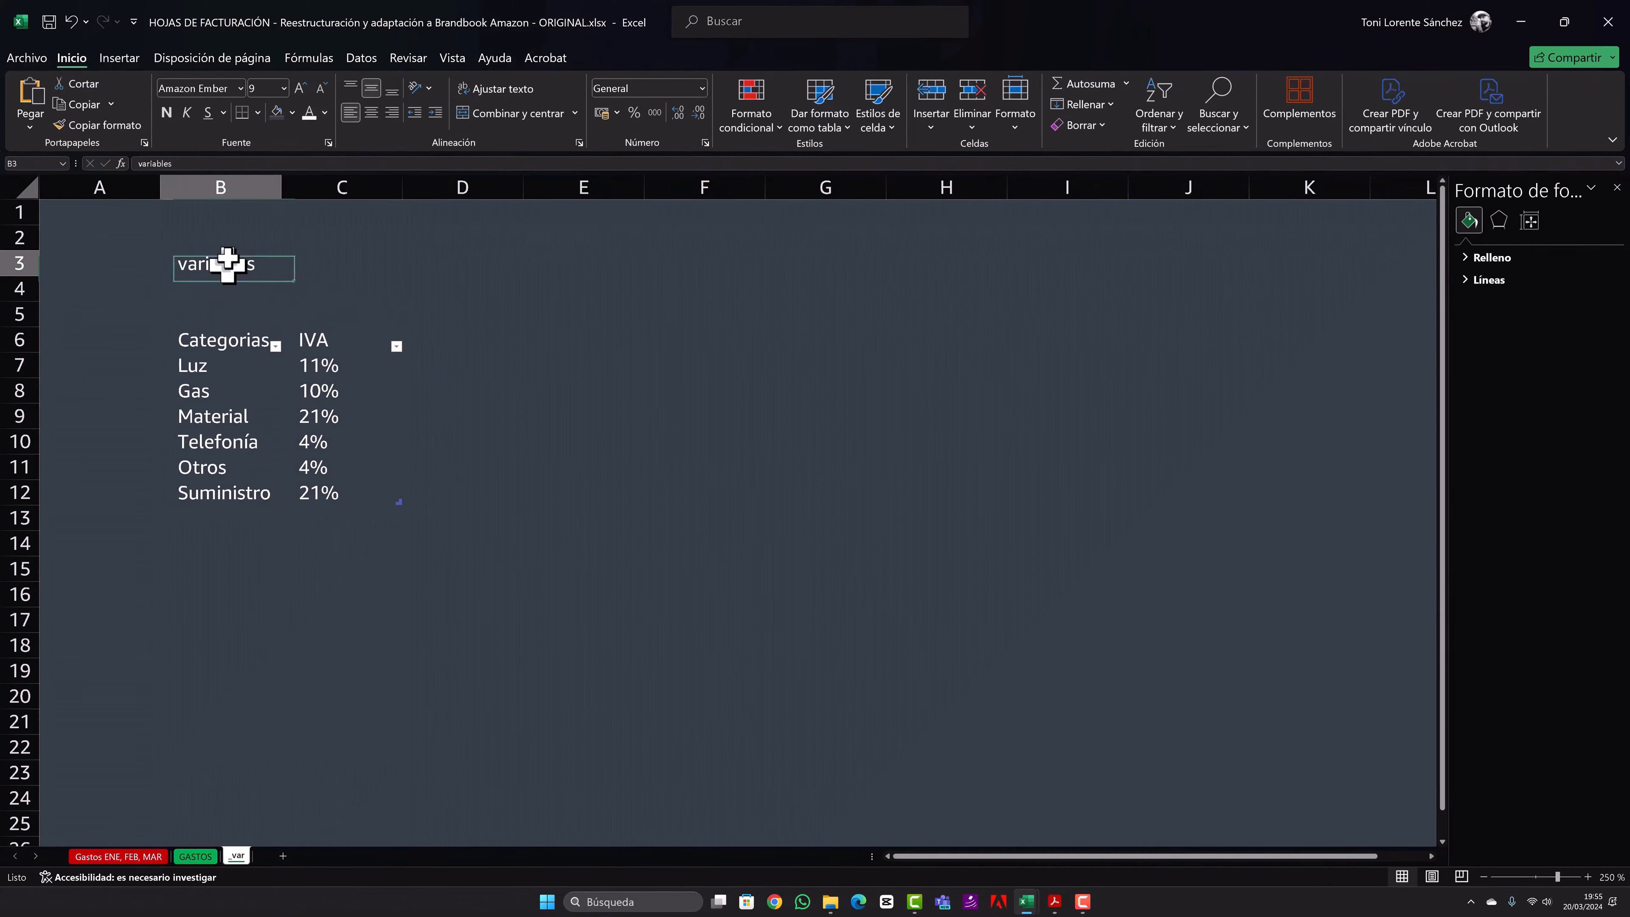
left_click(241, 89)
scroll(305, 565, "down", 3)
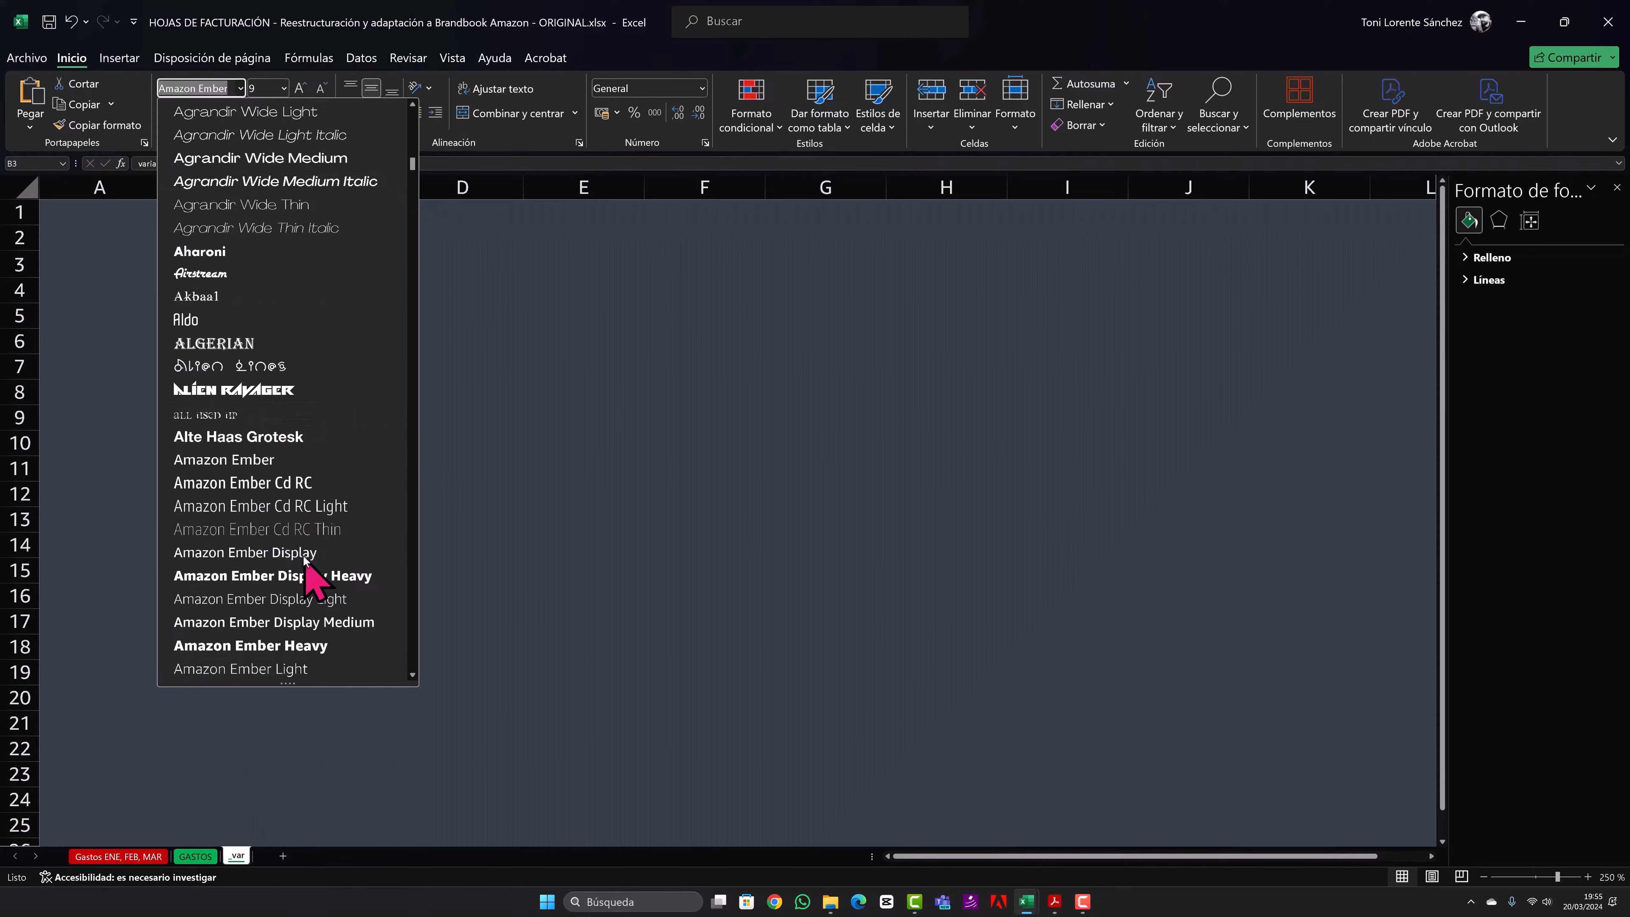
left_click(319, 599)
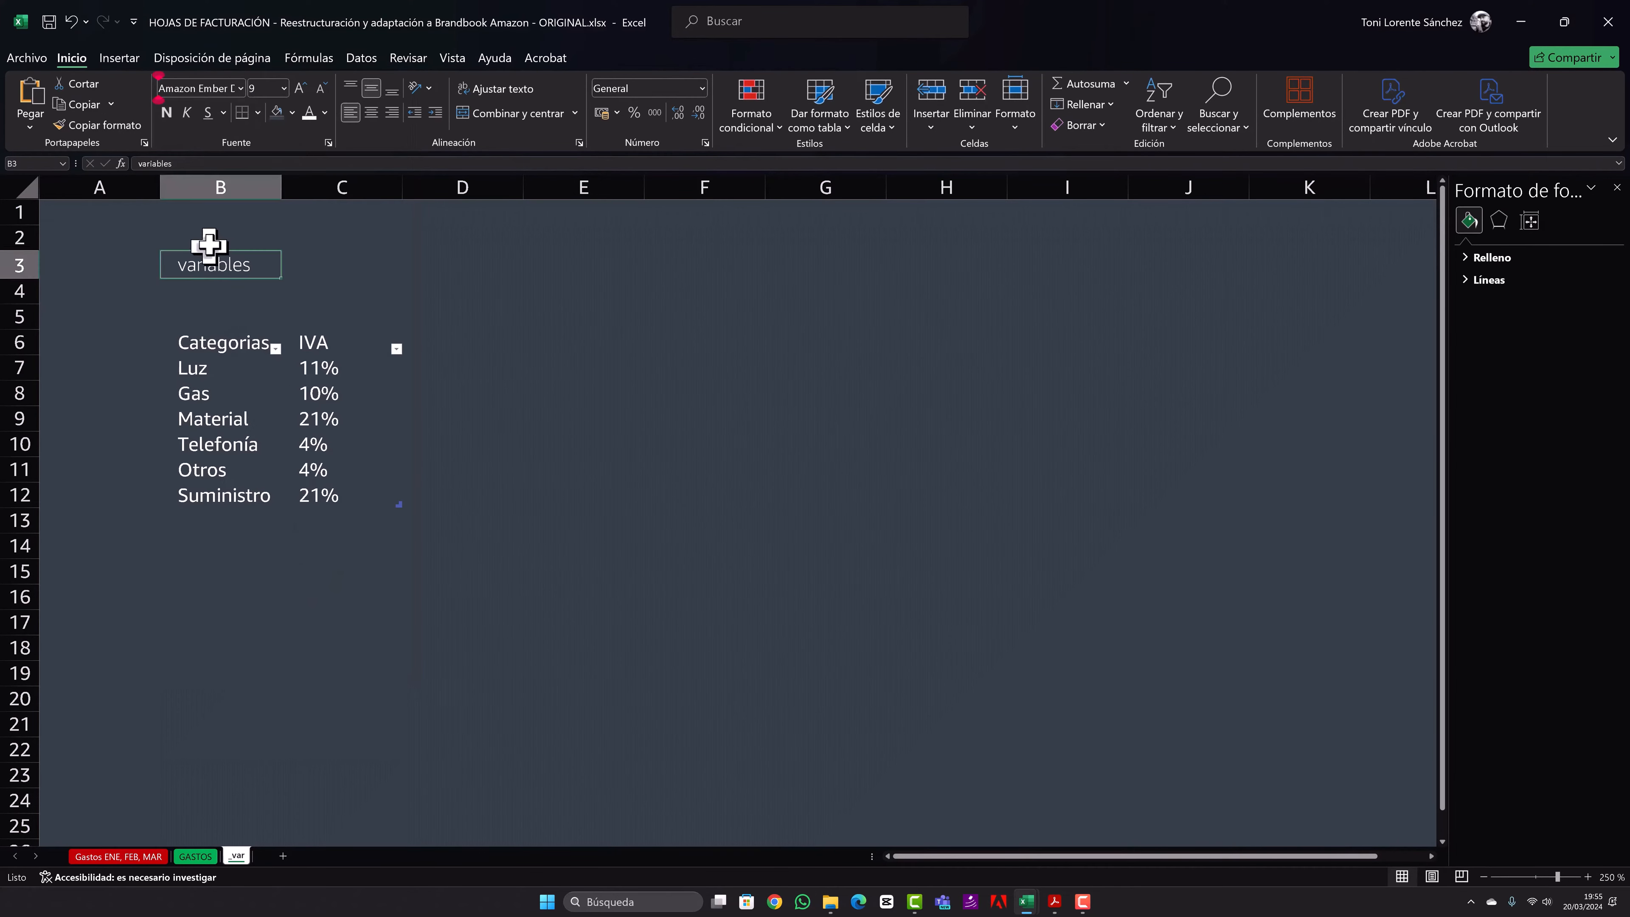
left_click(302, 89)
left_click(302, 89)
left_click(302, 89)
left_click(302, 89)
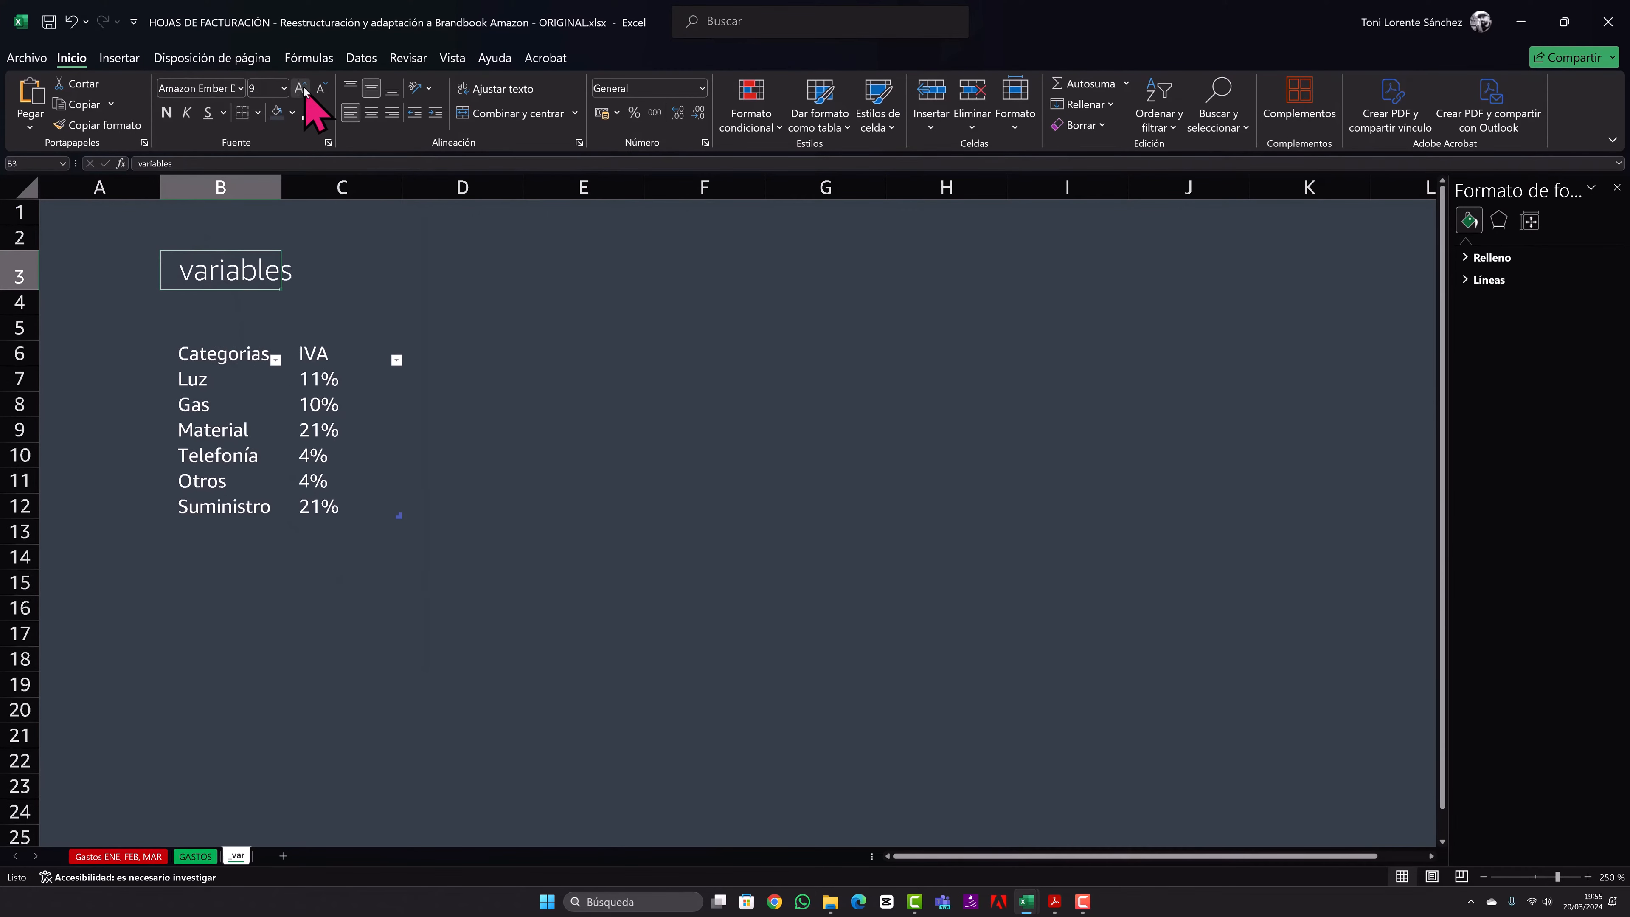
left_click(302, 89)
left_click(302, 89)
left_click(302, 89)
left_click(301, 88)
left_click(302, 88)
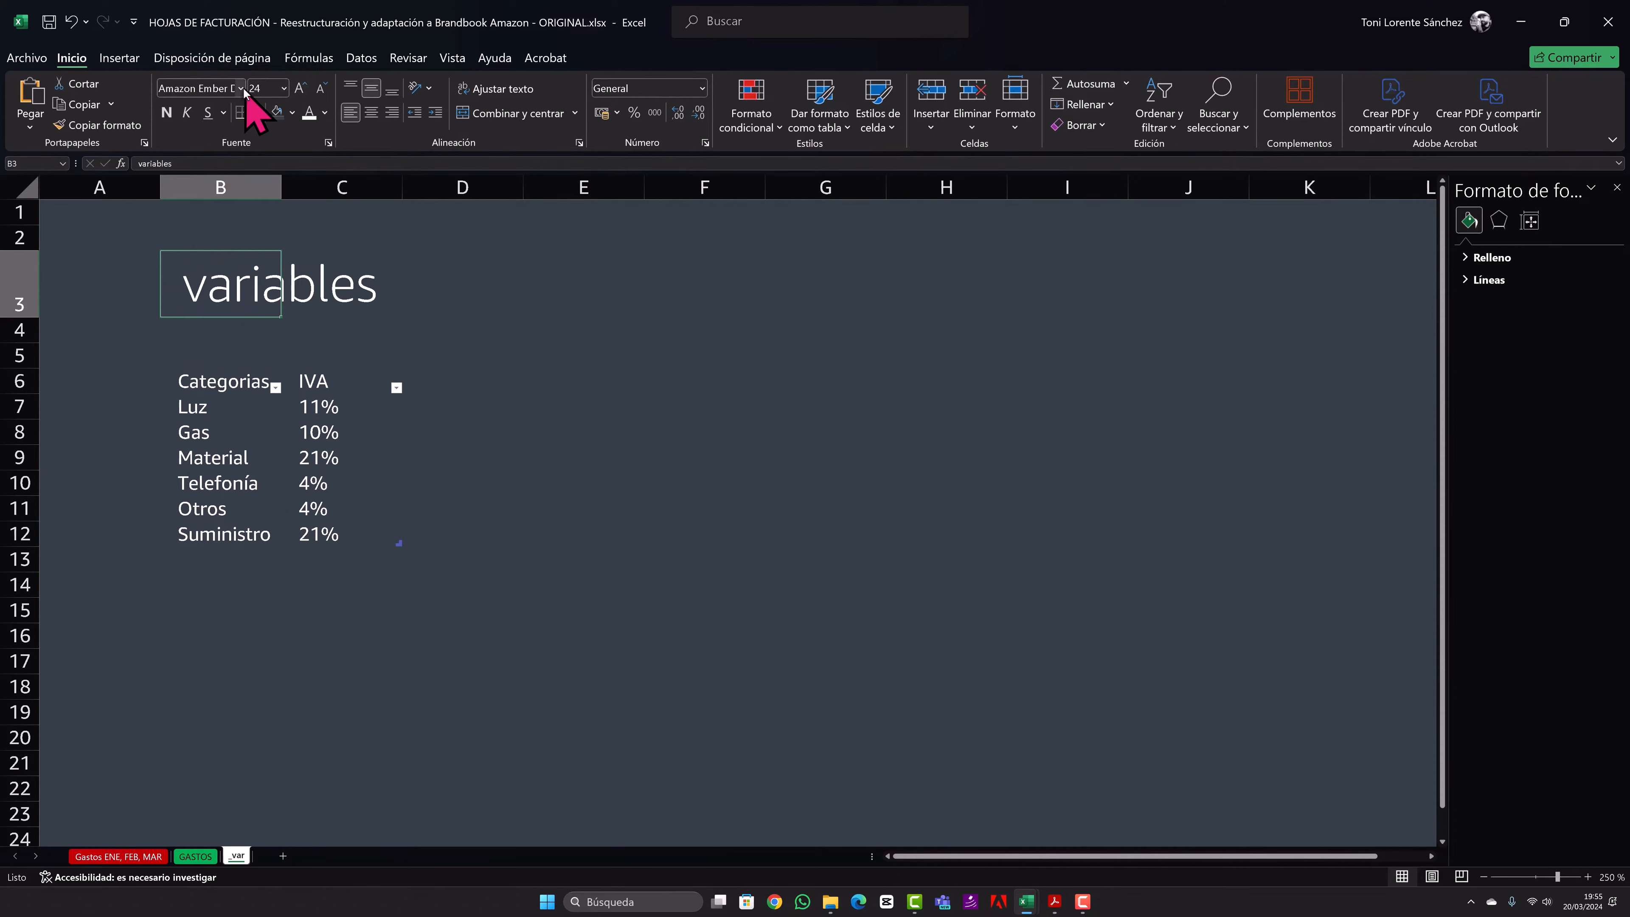
left_click(241, 89)
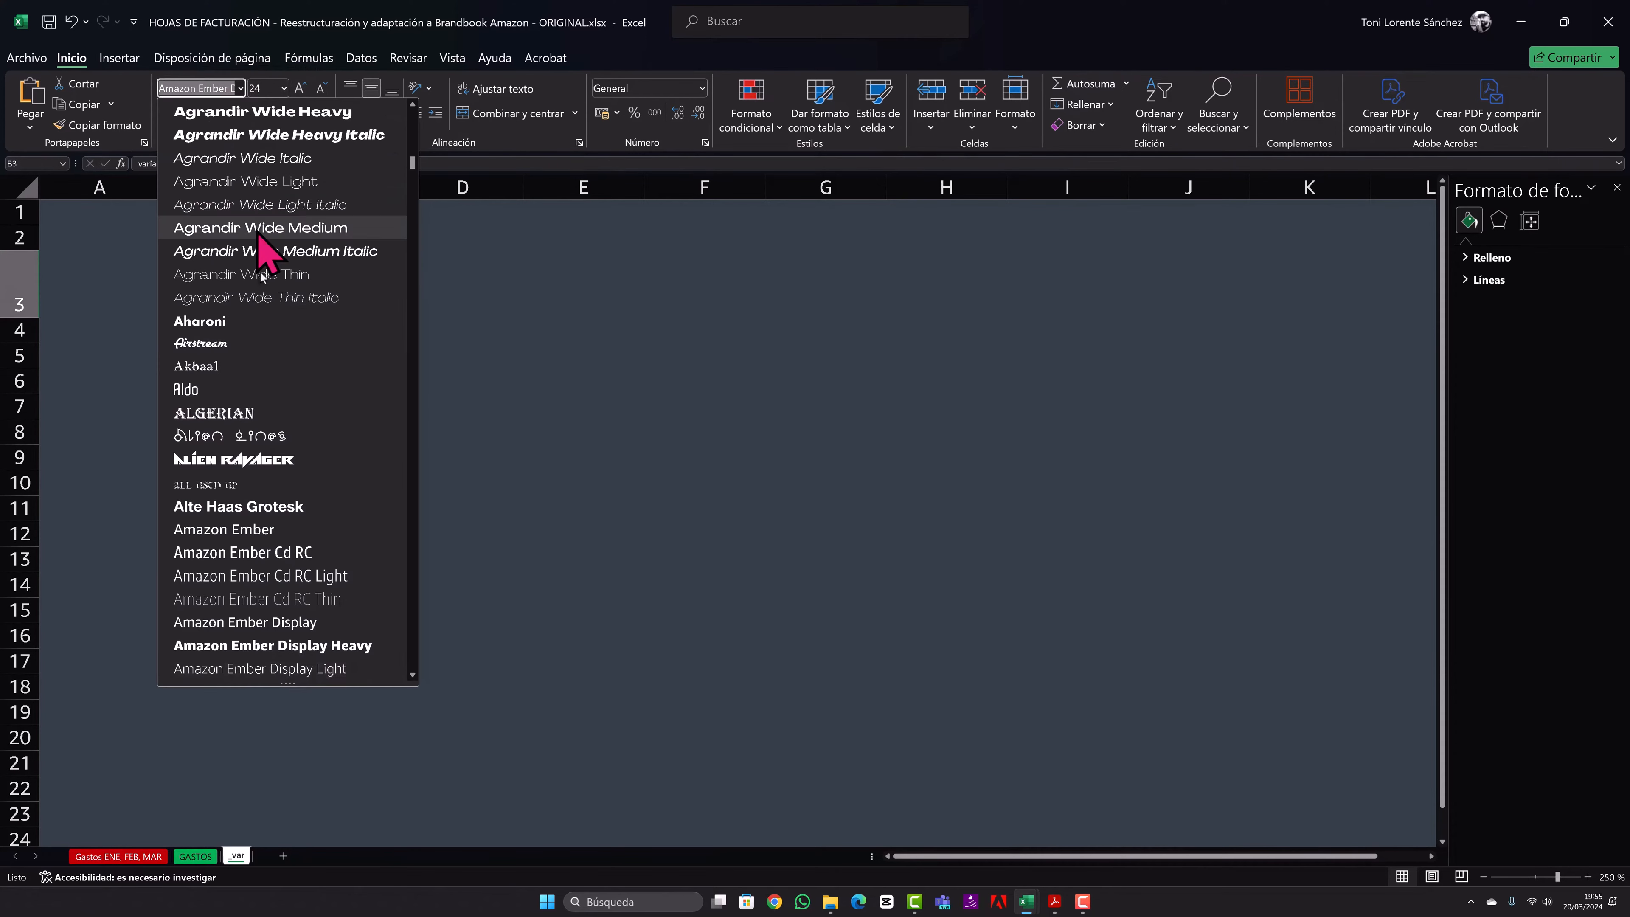
left_click(313, 606)
- Enter the subtitle "listas, variables y demás" in B4 below the title
left_click(230, 334)
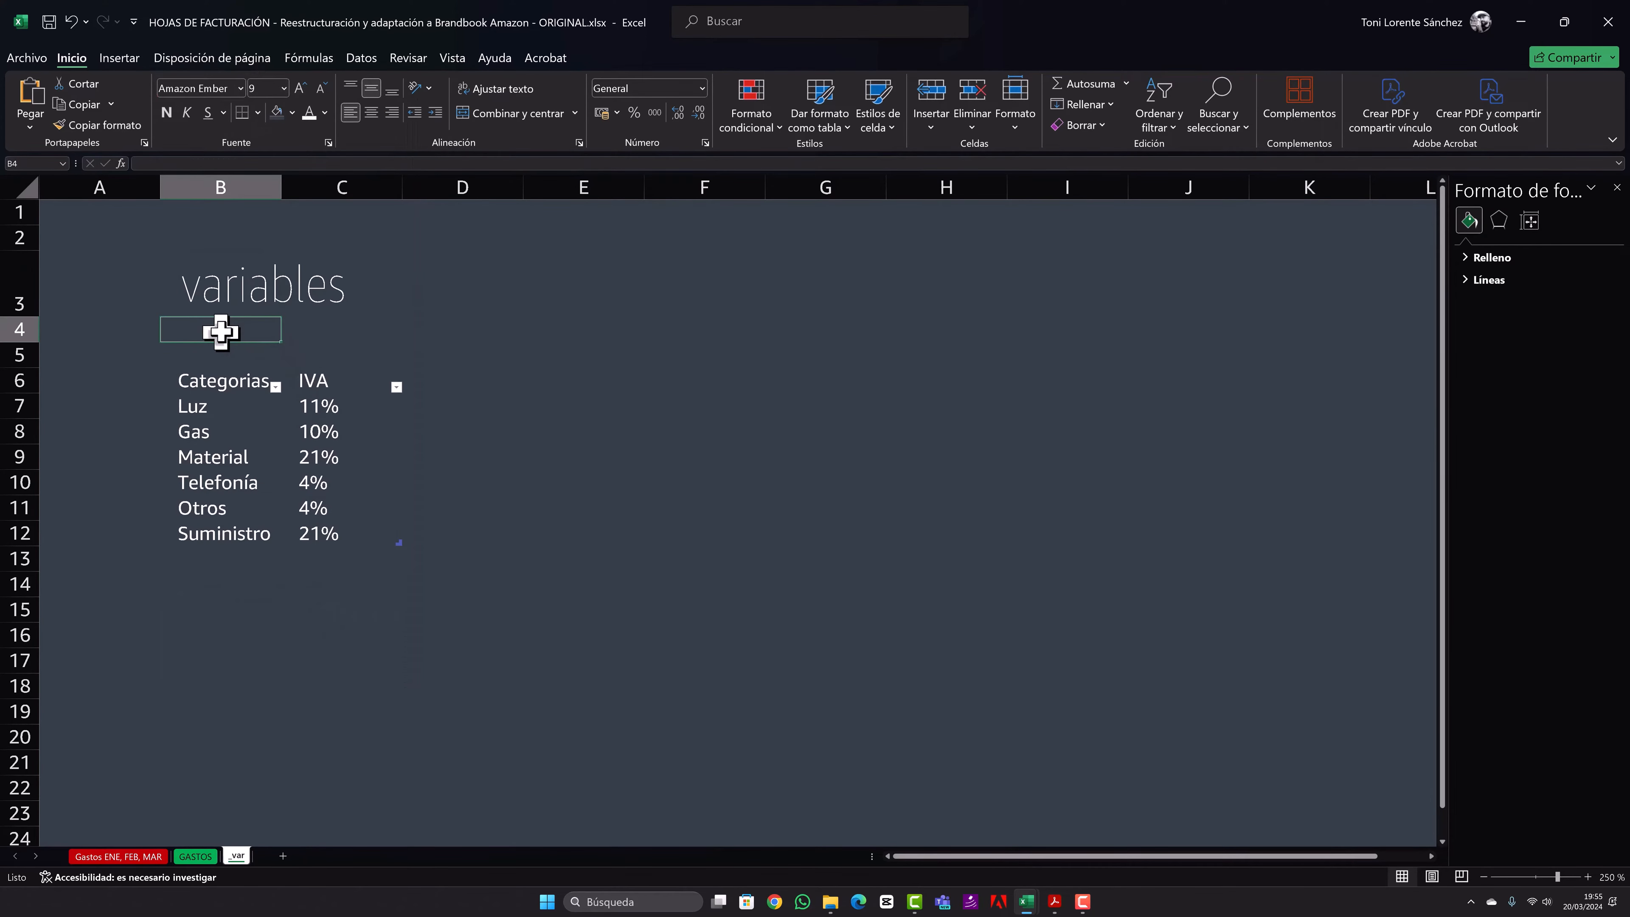
type("listas, variables y demás")
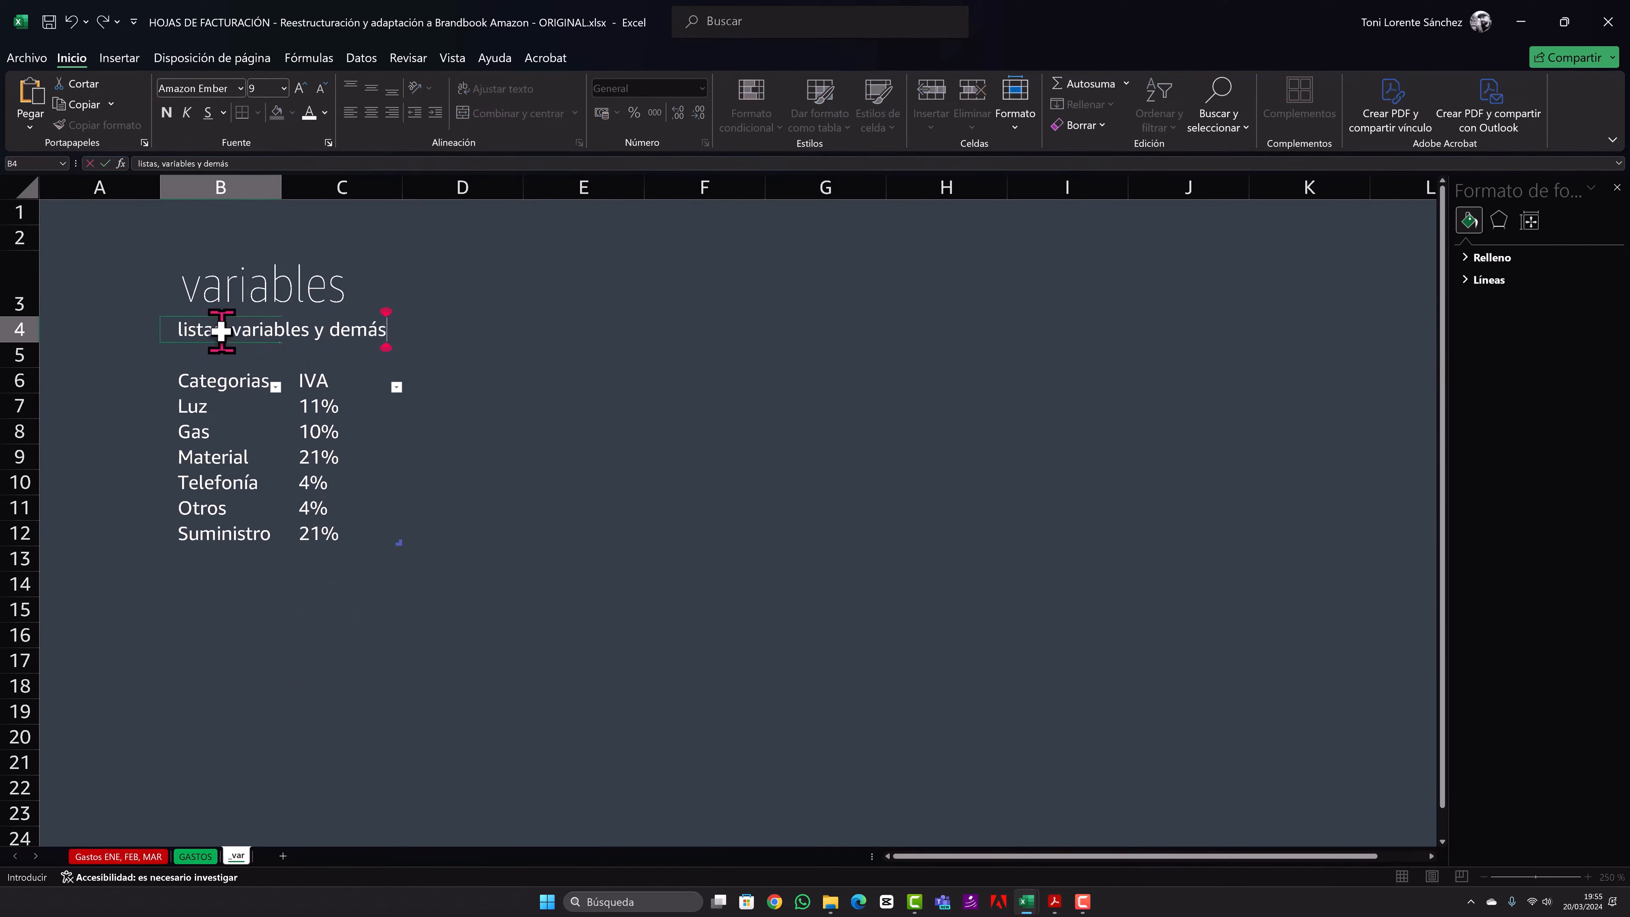
left_click(542, 328)
- Set the subtitle in B4 to Amazon Ember Display Light at size 8
left_click(244, 324)
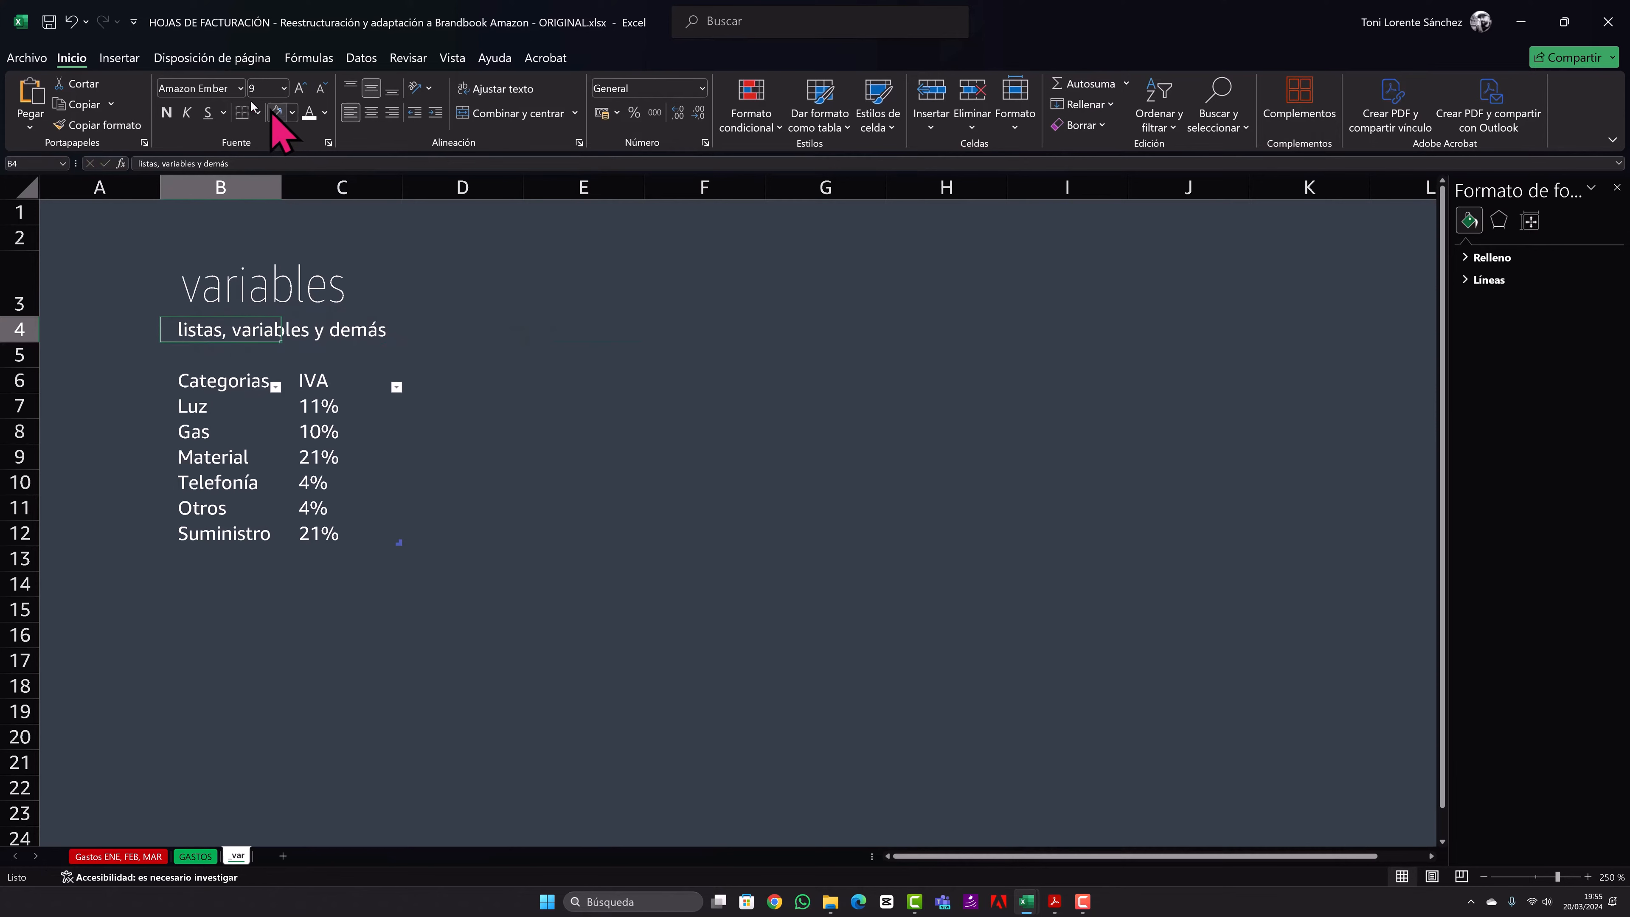
left_click(240, 88)
scroll(282, 578, "down", 3)
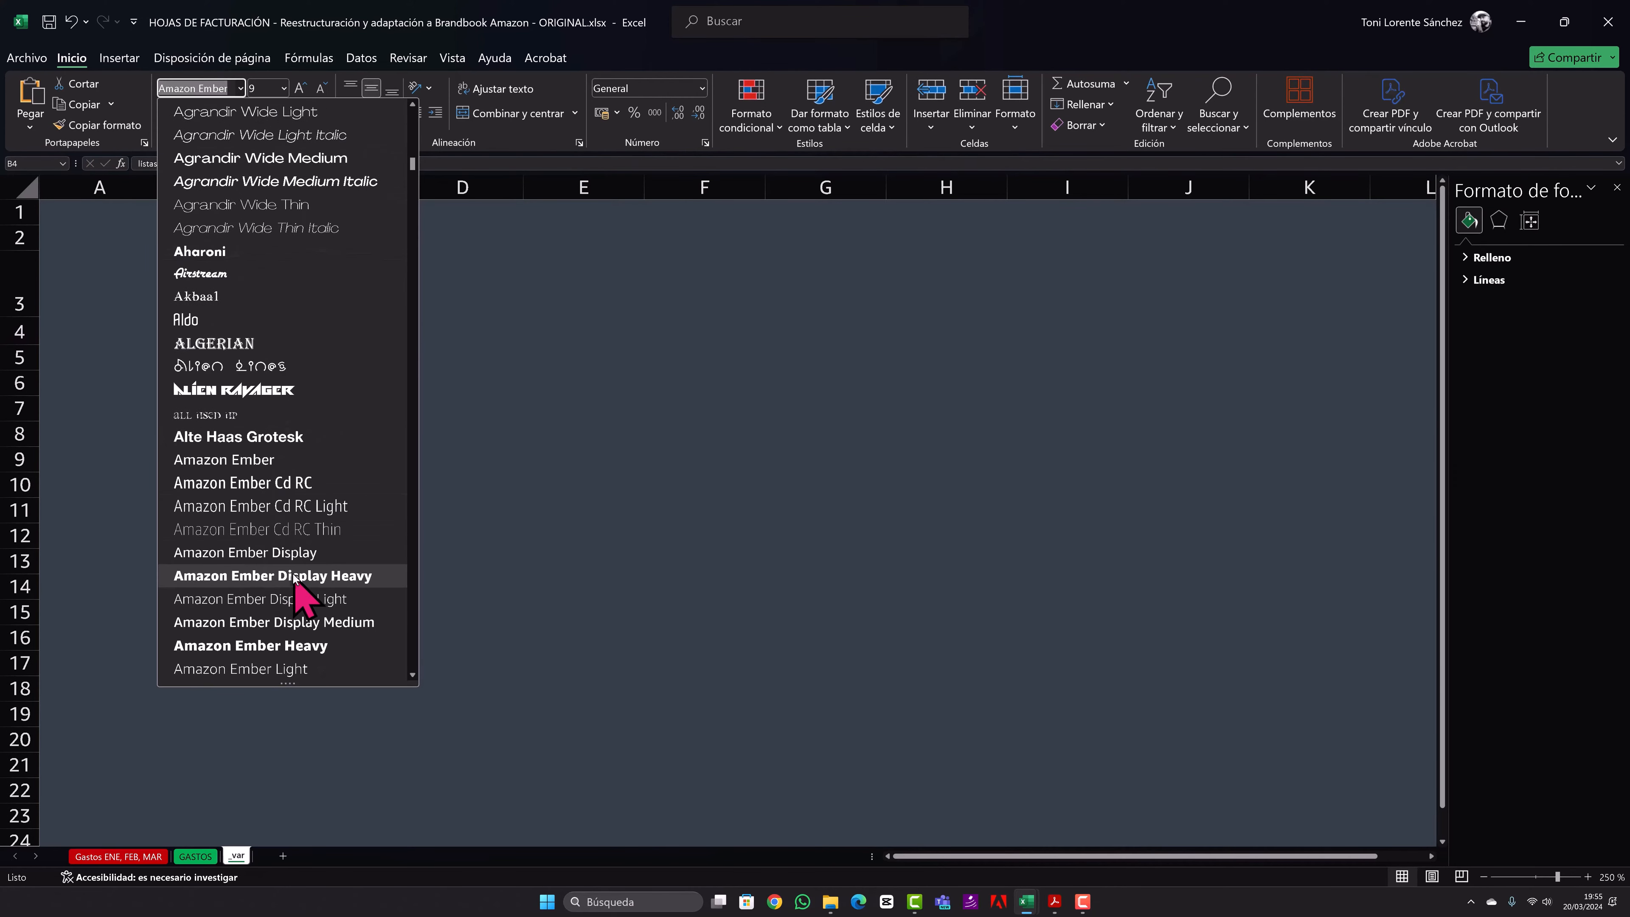
left_click(311, 600)
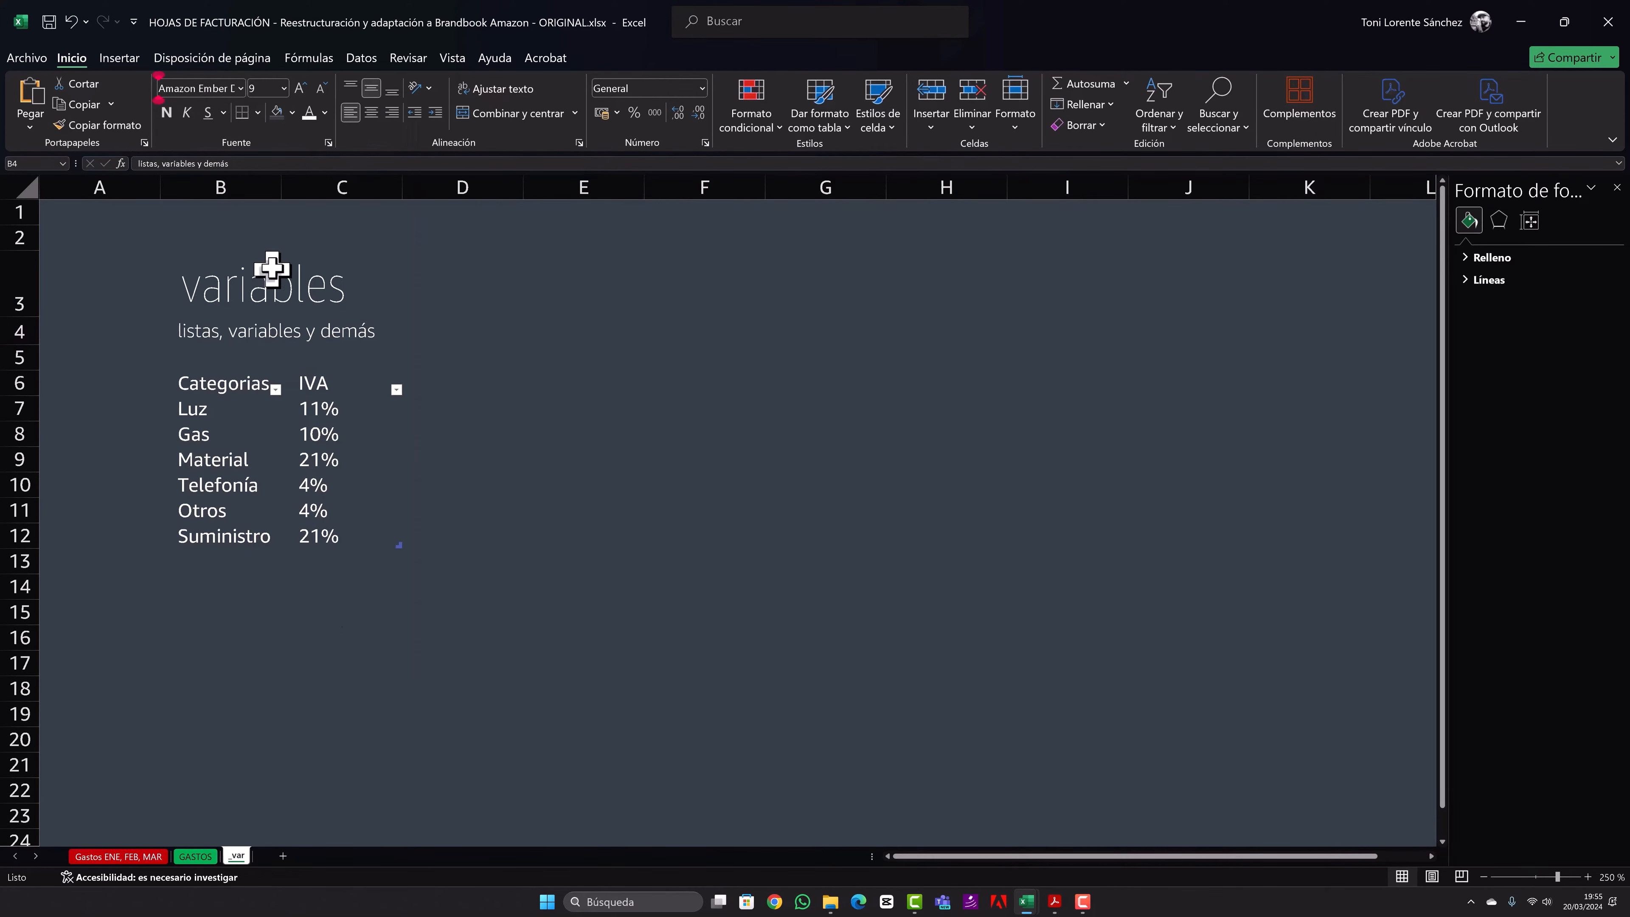
left_click(321, 90)
left_click(452, 328)
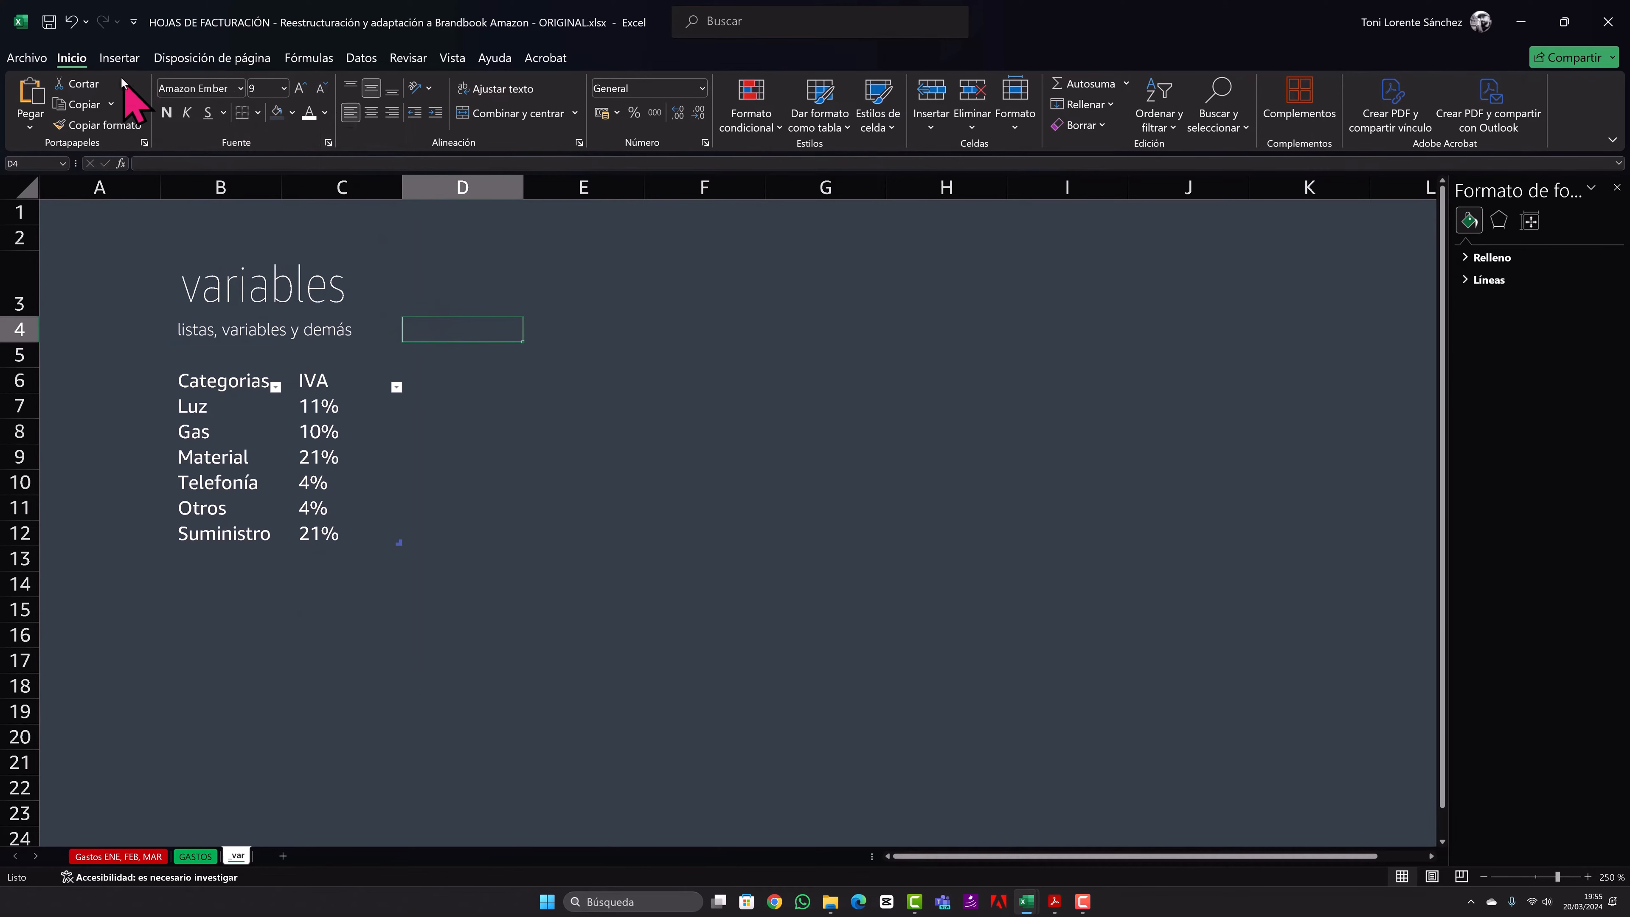
- Insert the orange Amazon smile picture from the device, shrink it to about 1.42 cm wide and place it under the "variables" title
left_click(119, 58)
left_click(220, 109)
left_click(243, 172)
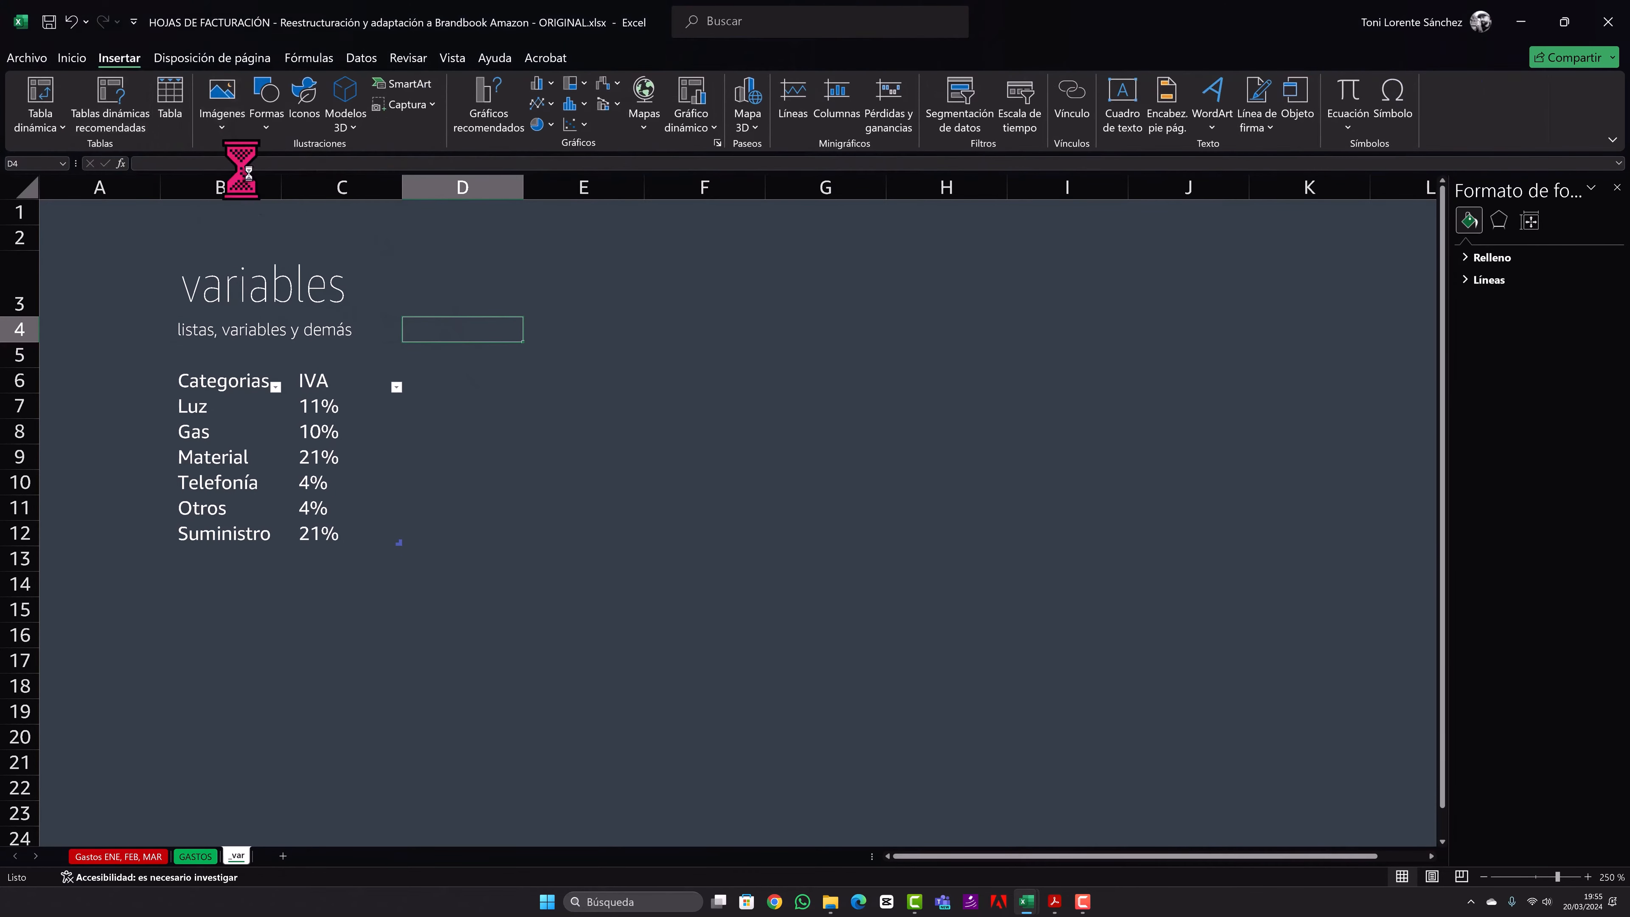
left_click(678, 435)
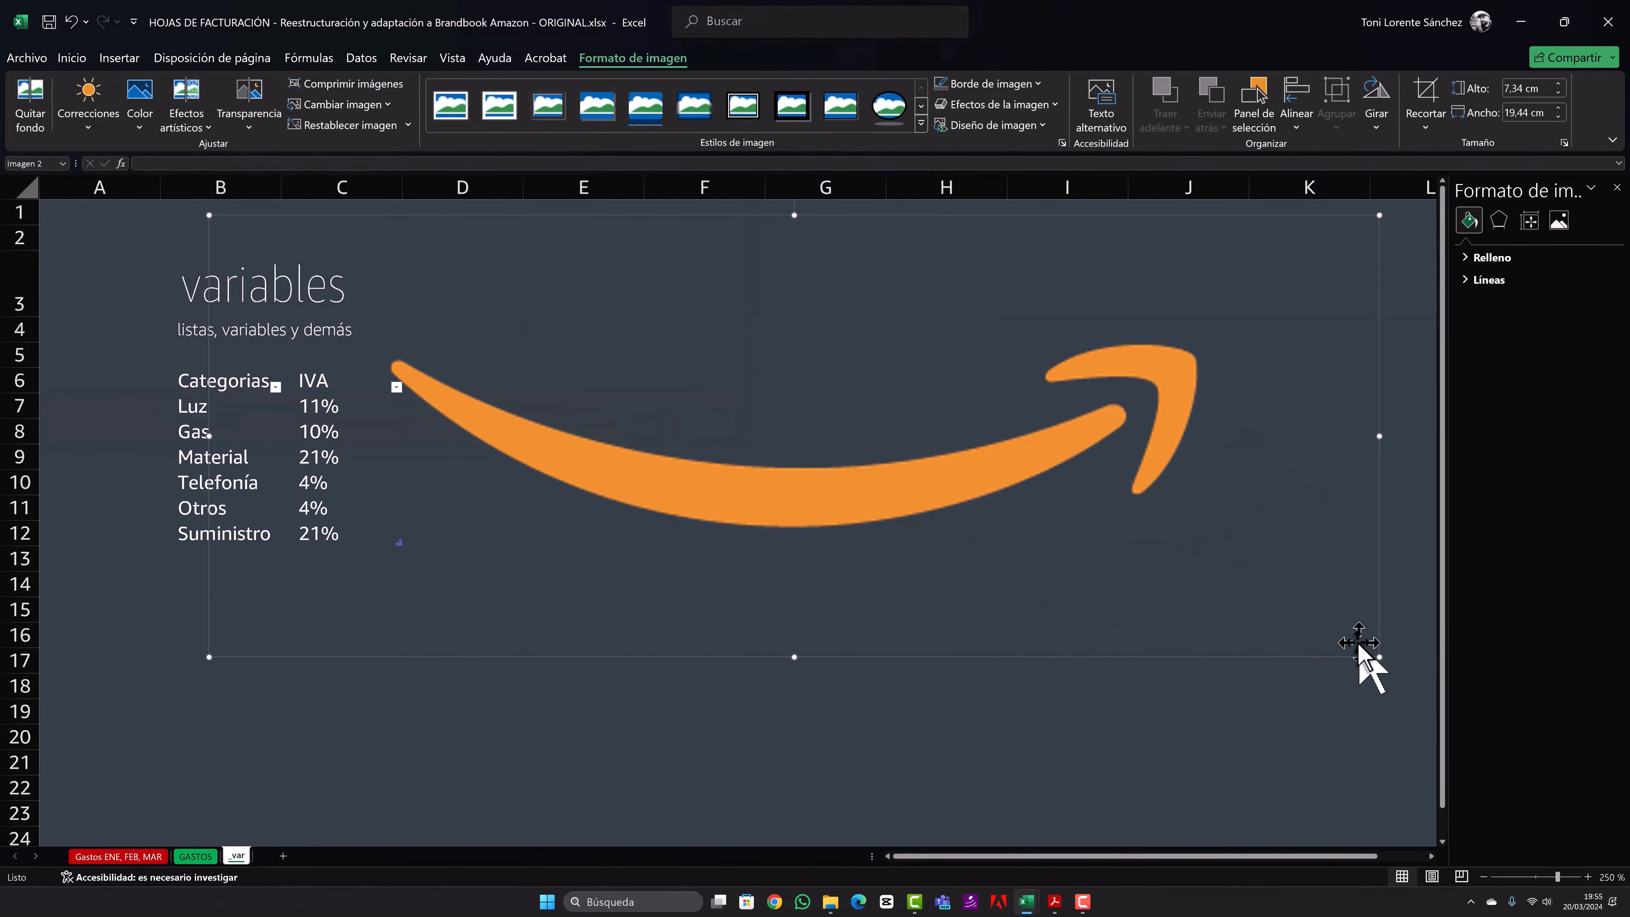
left_click_drag(1378, 655, 250, 282)
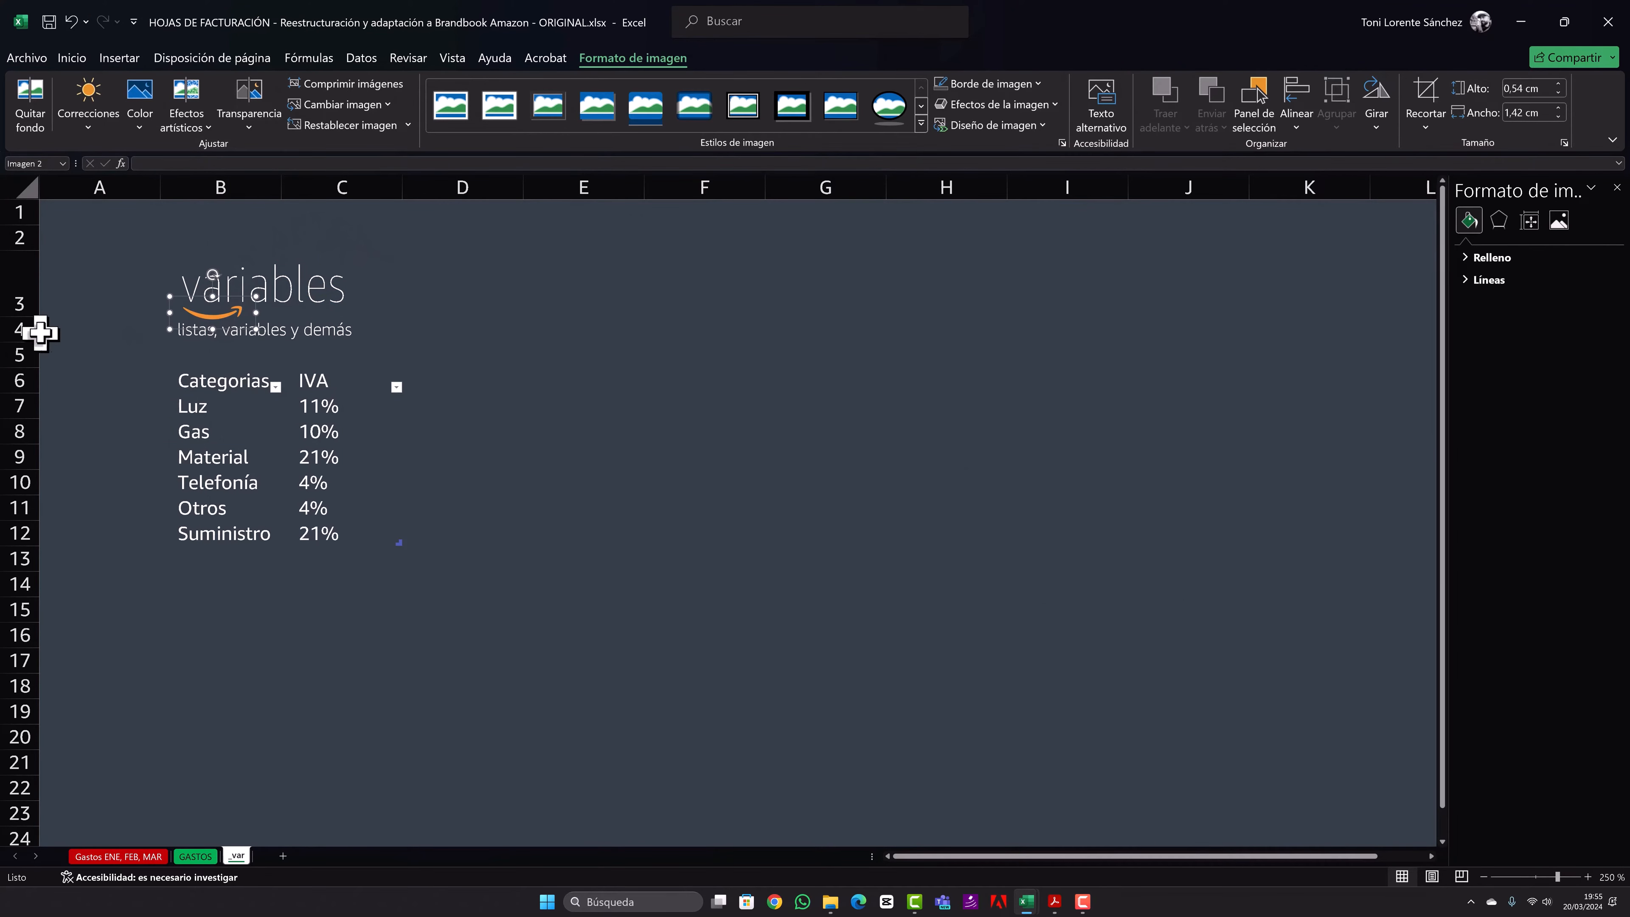
- Make row 4 slightly taller and enlarge the "variables" title in B3 by two font-size increments
left_click_drag(21, 342, 22, 351)
left_click(204, 336)
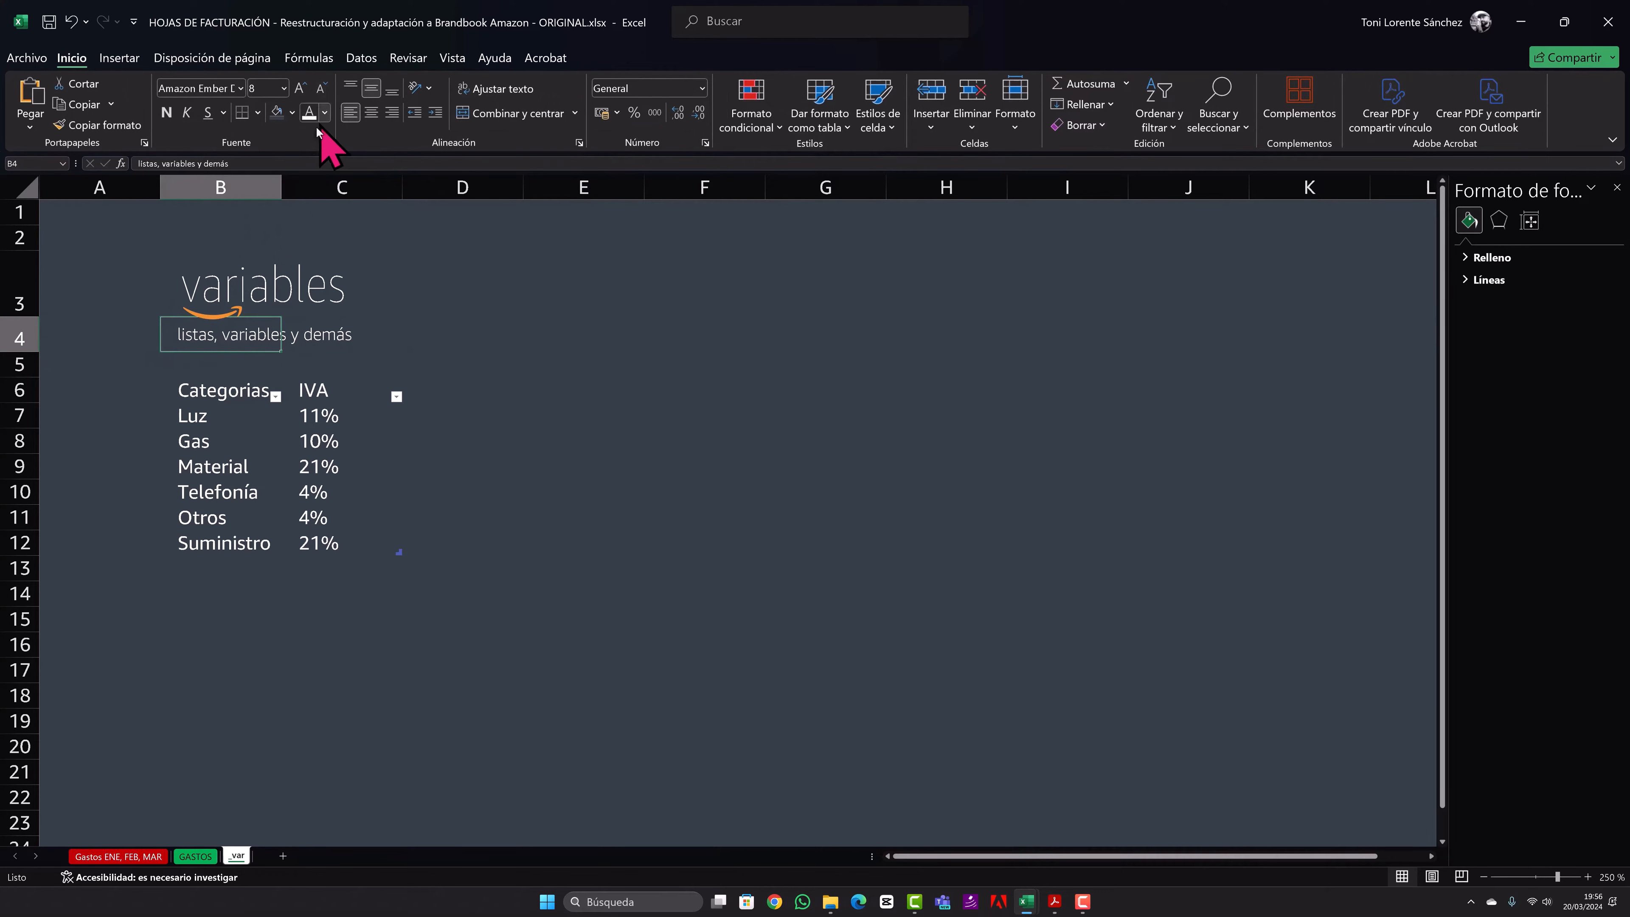
left_click(273, 257)
left_click(302, 96)
left_click(300, 99)
left_click(444, 290)
- Adjust the smile picture under the enlarged title and indent the subtitle in B4 with a leading space
left_click(217, 316)
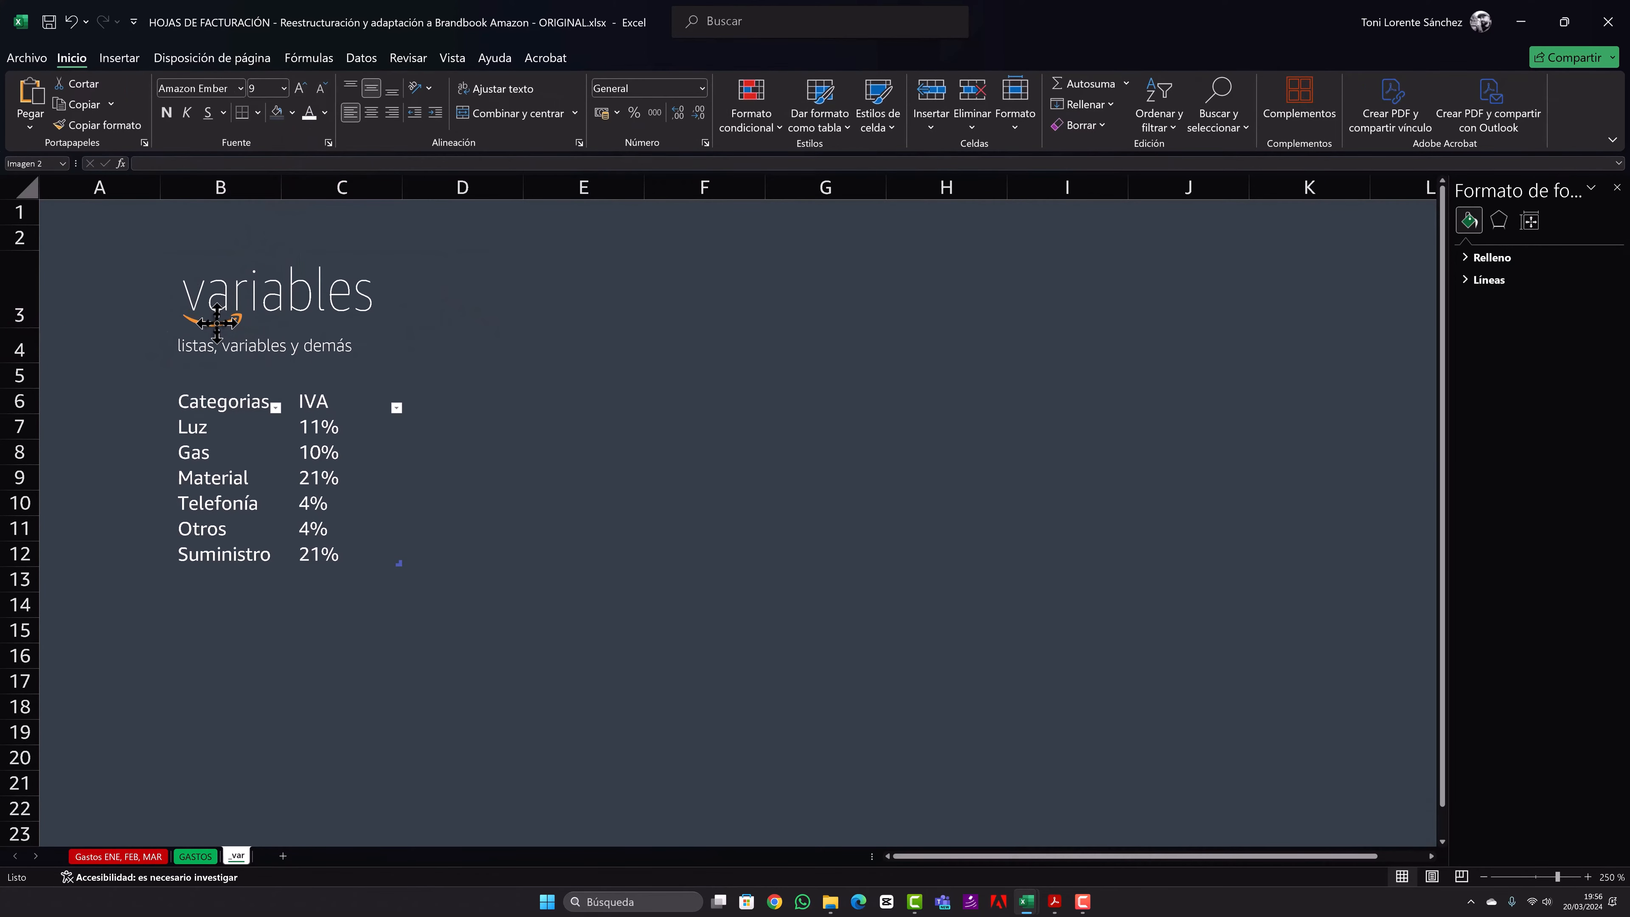
double_click(176, 339)
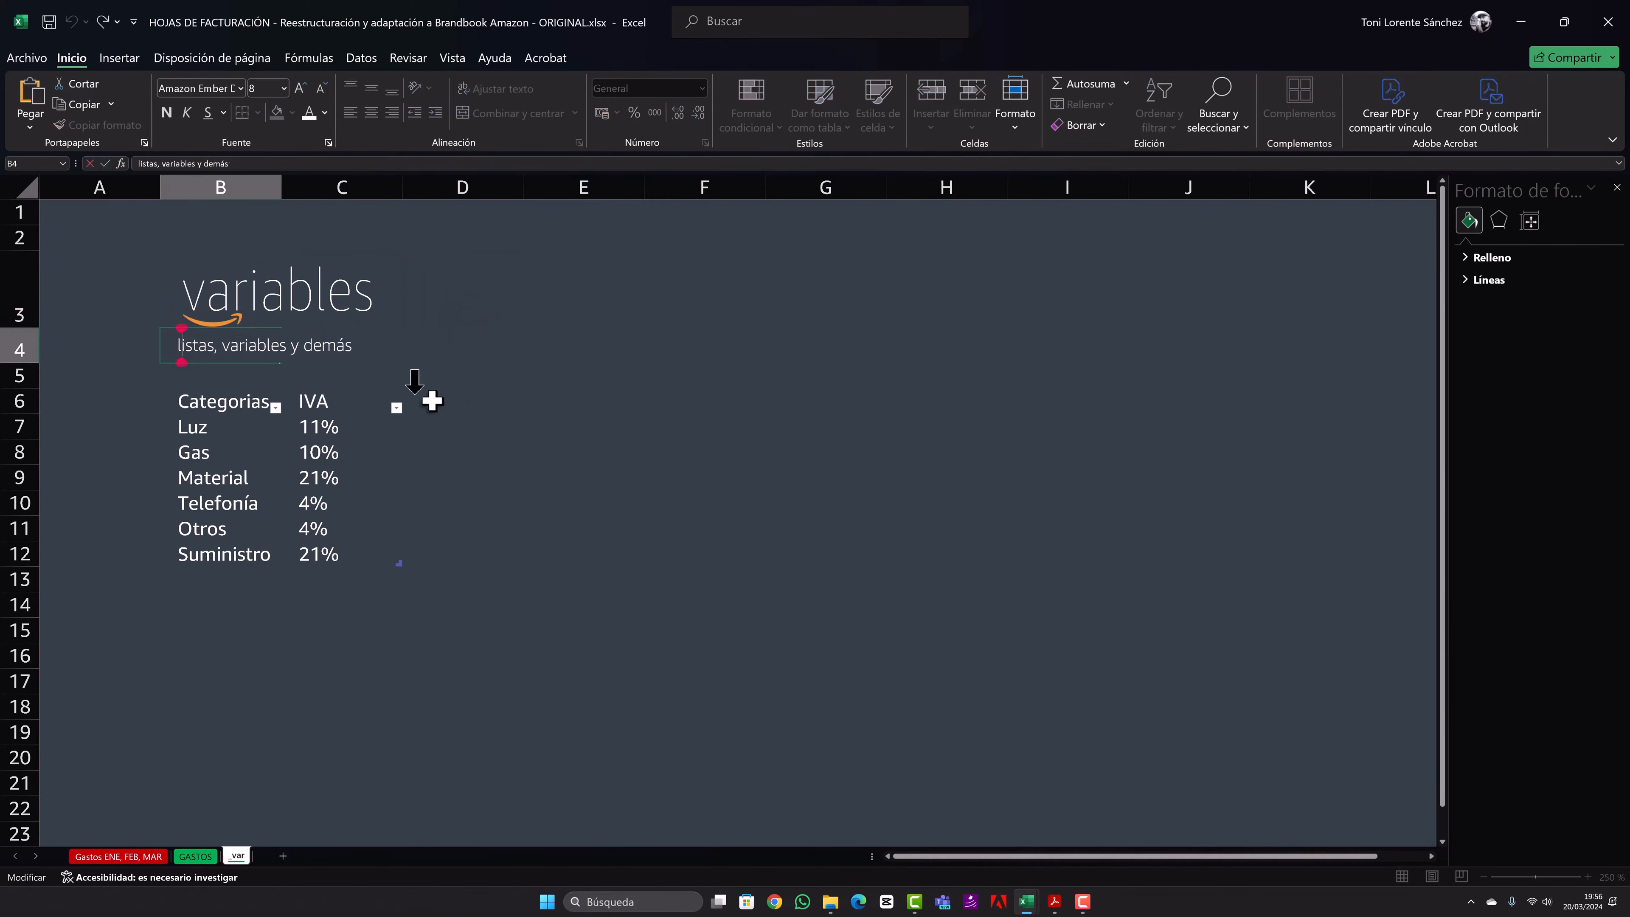
left_click(629, 469)
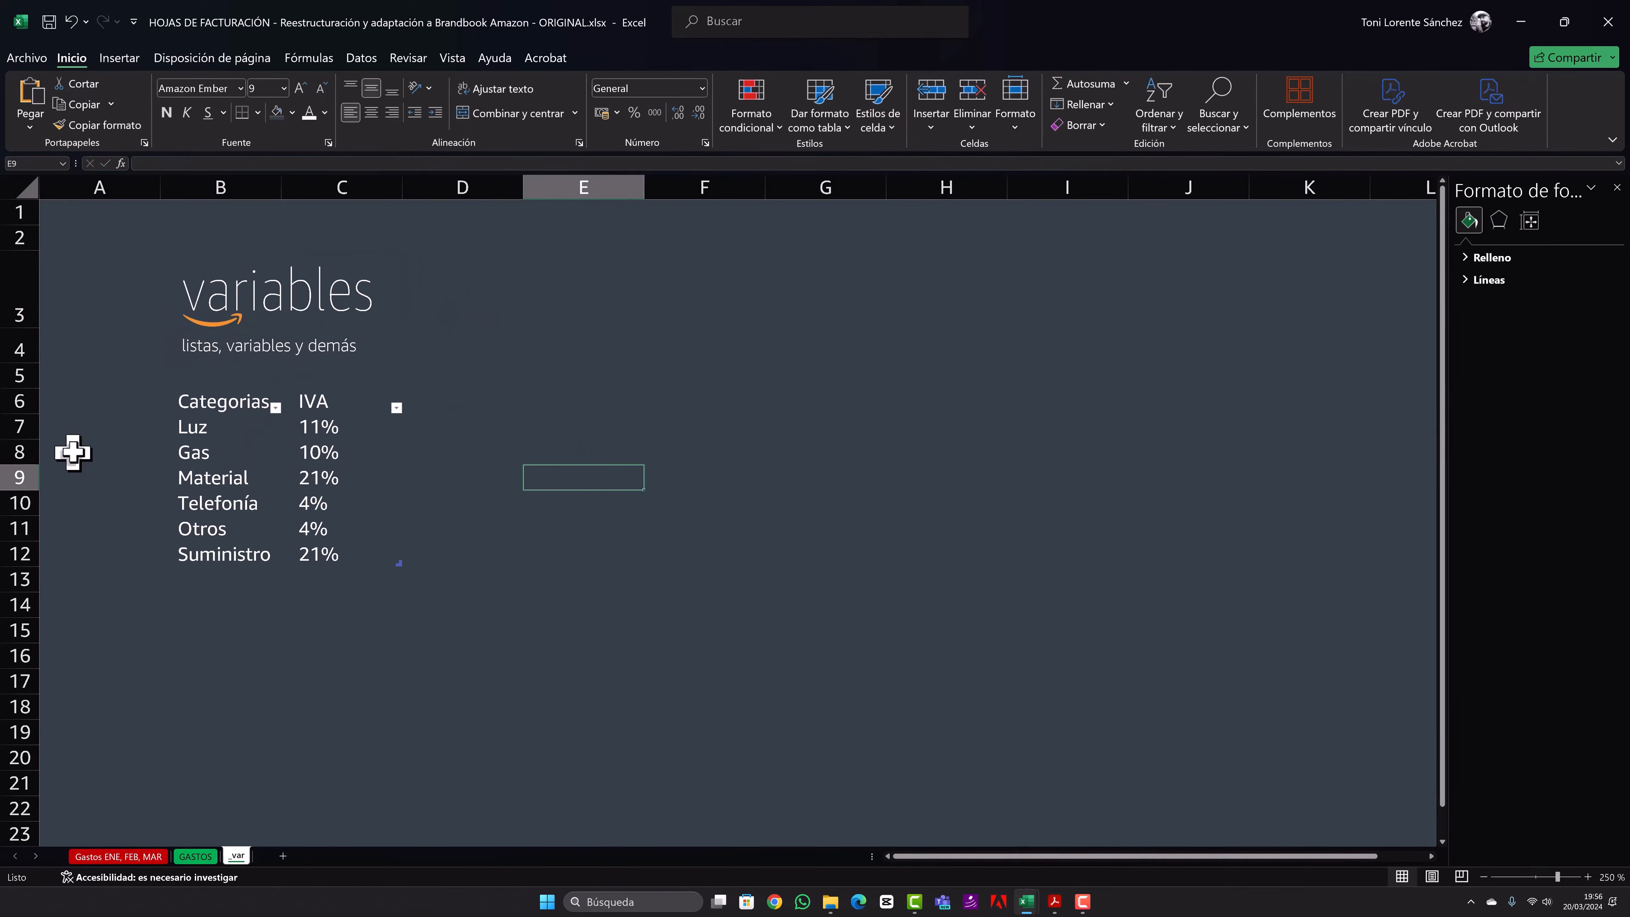
- Increase the height of all rows on the sheet uniformly to give the categories table more spacing
left_click_drag(6, 393, 7, 585)
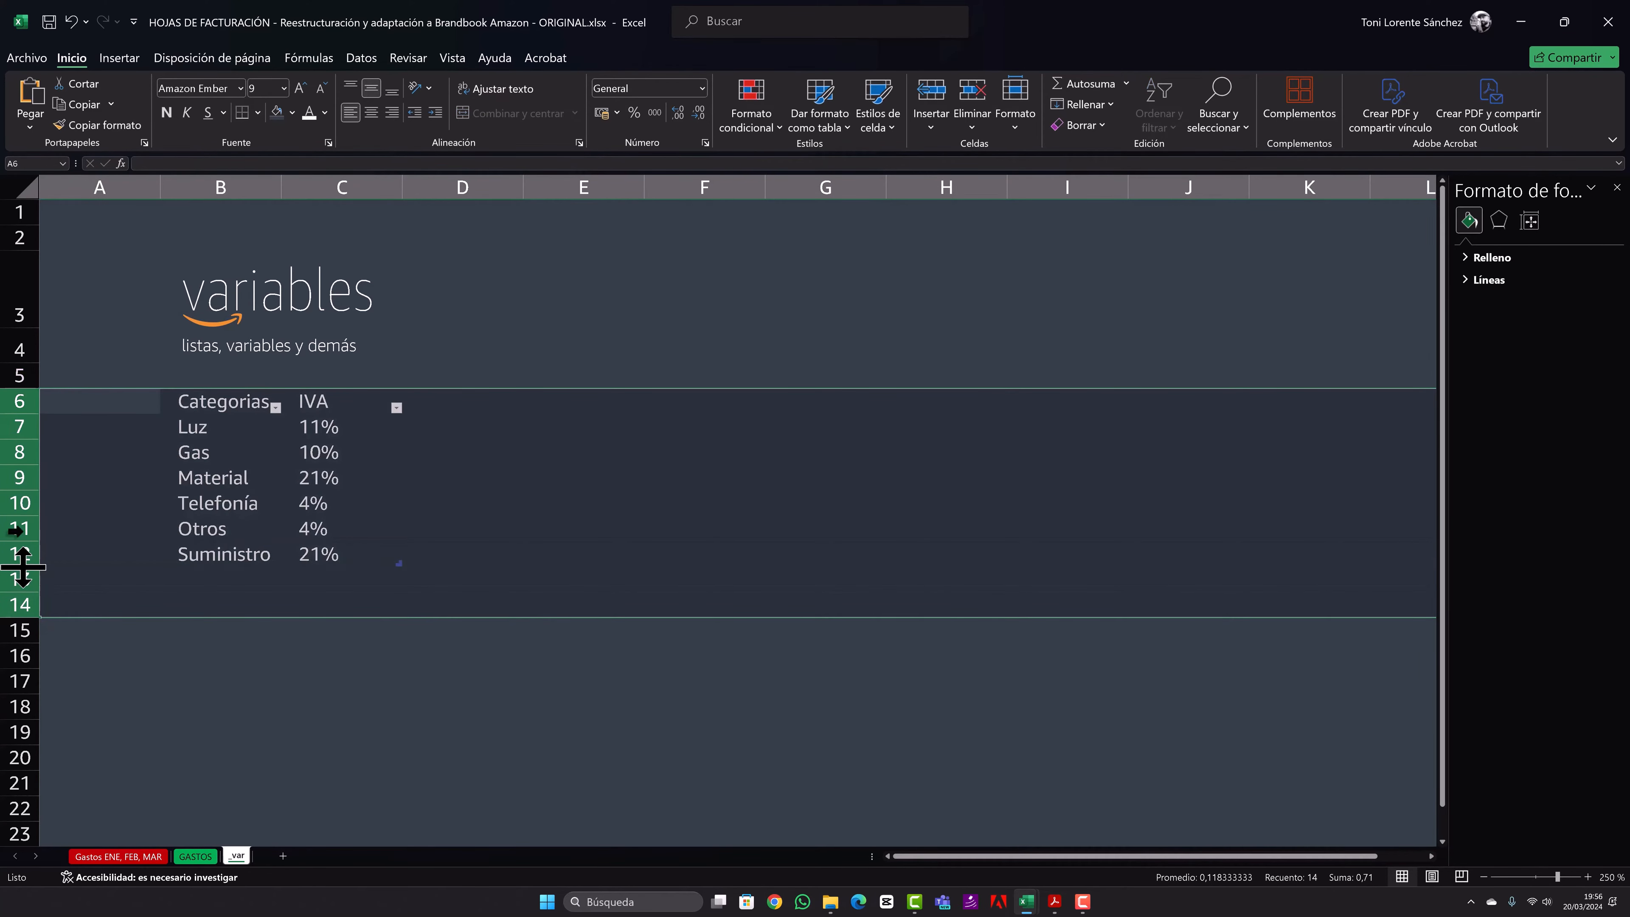
left_click(29, 191)
left_click_drag(28, 416, 17, 443)
left_click(382, 491)
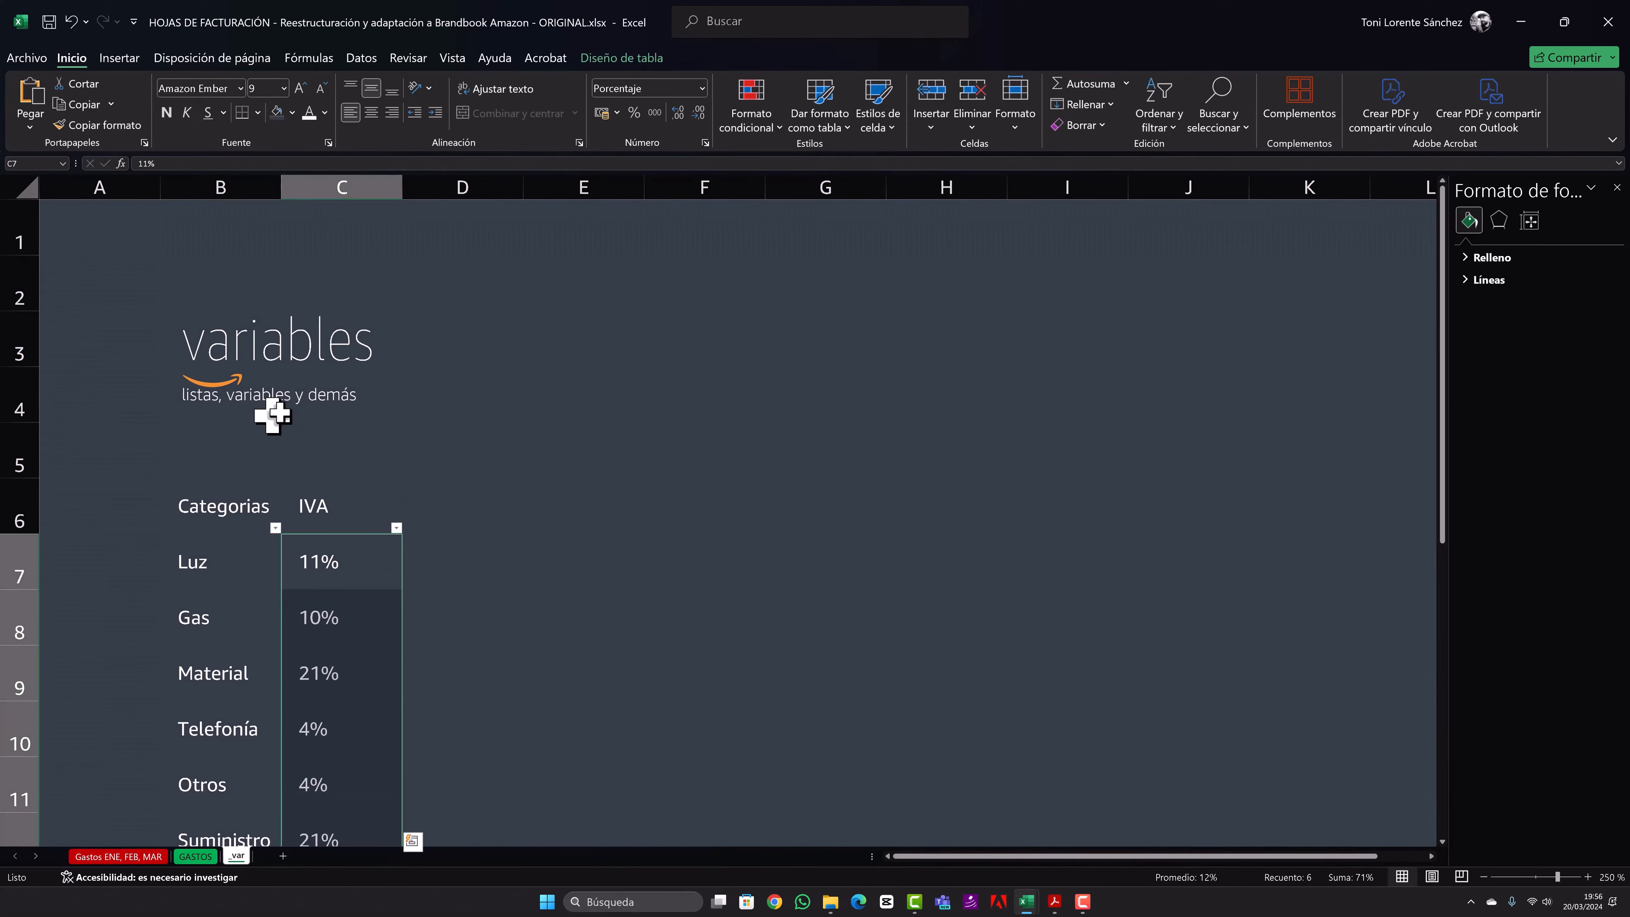
- Set the font of the categories table B6:C12 to Amazon Ember Cd RC Light
scroll(328, 425, "down", 1)
left_click_drag(208, 345, 355, 677)
left_click(243, 90)
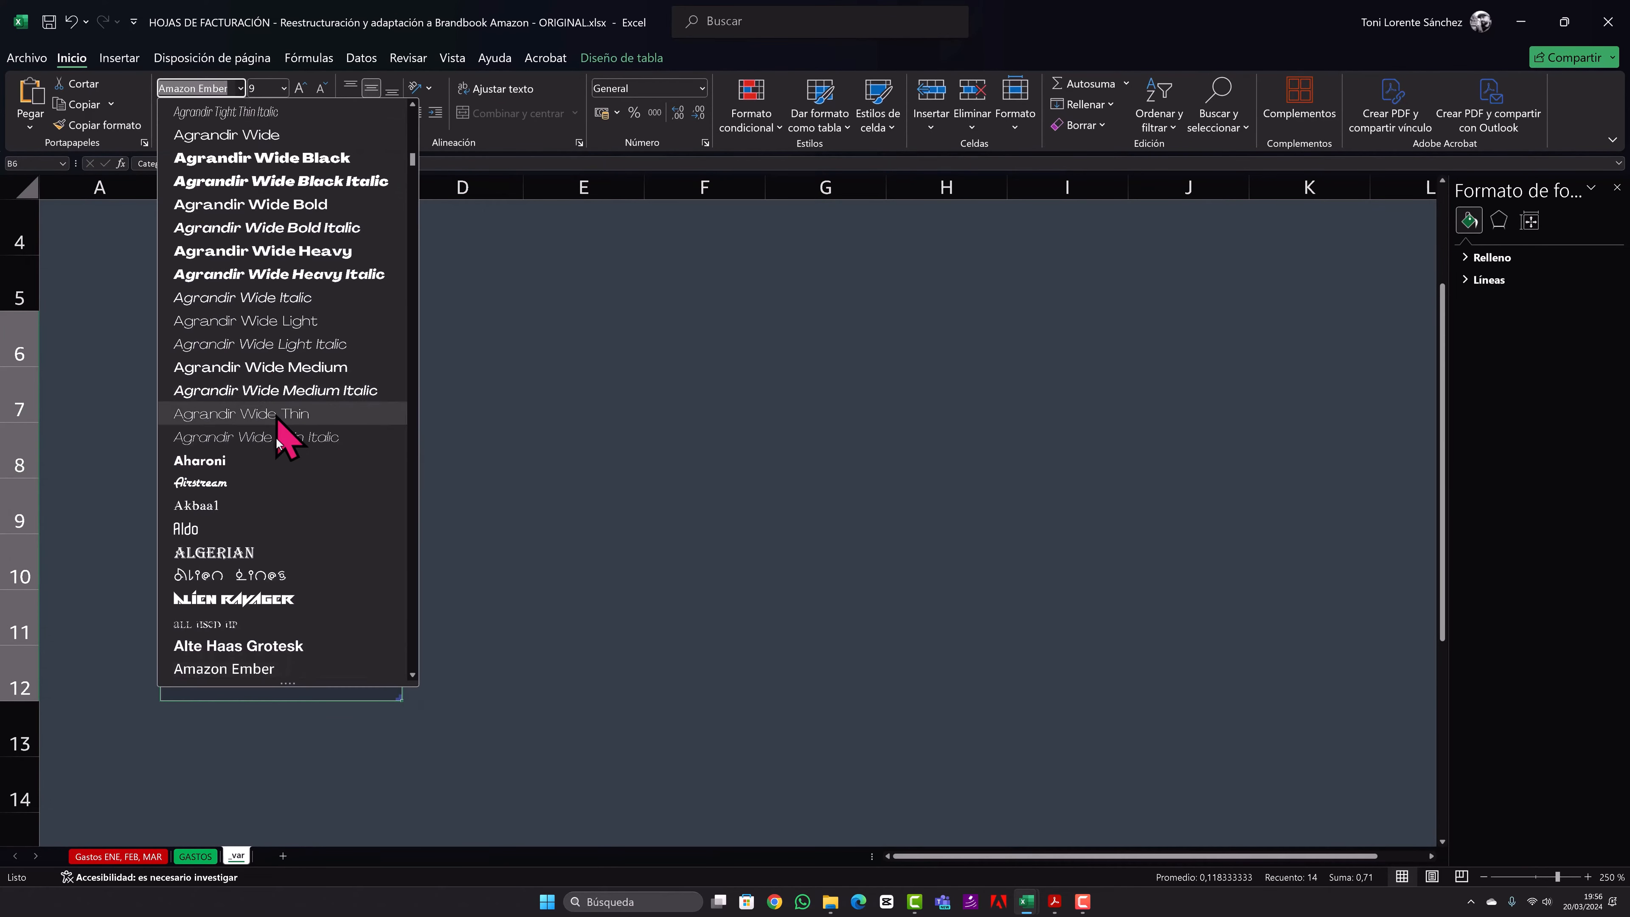
scroll(302, 494, "down", 2)
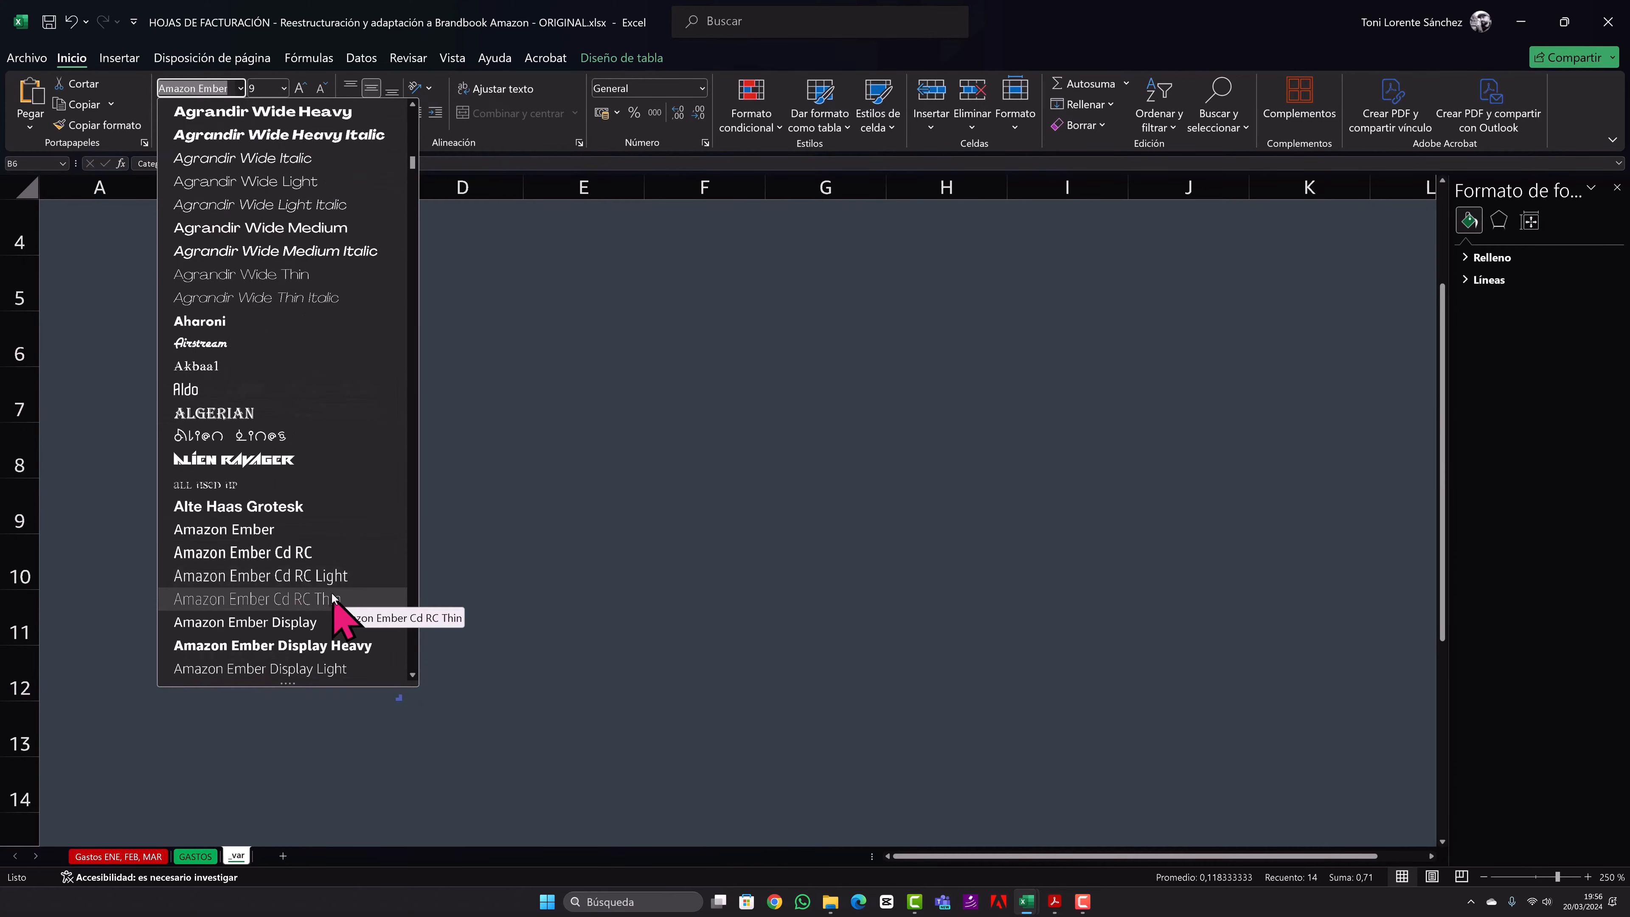
left_click(333, 578)
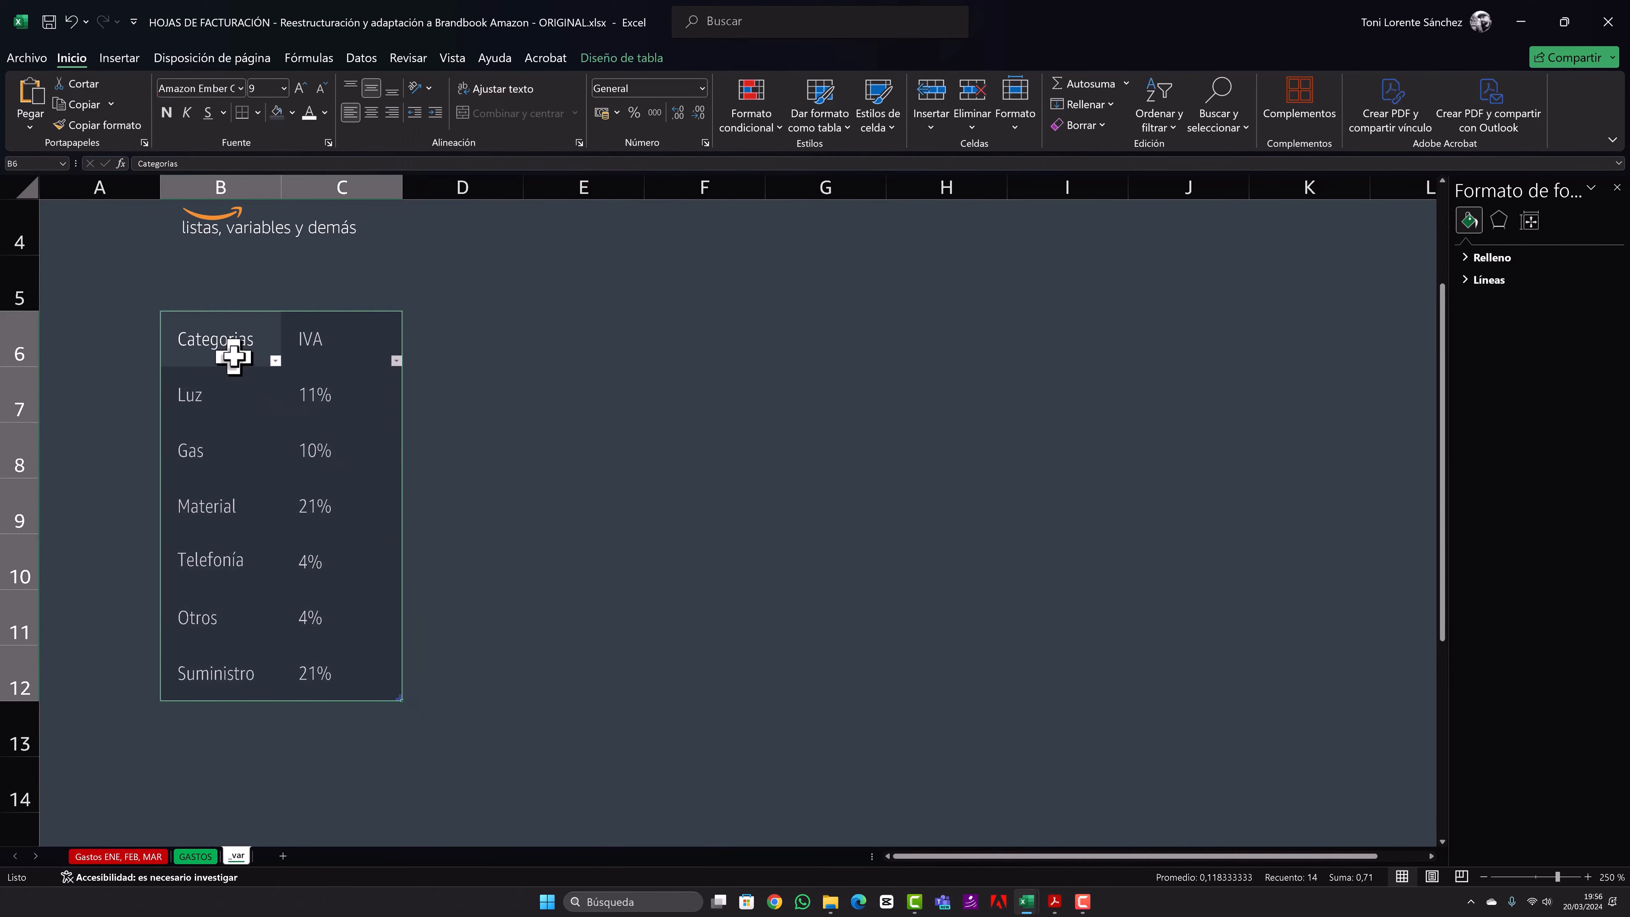
- Colour the Categorias and IVA headings in the recently used orange
left_click_drag(229, 353, 346, 334)
left_click(325, 113)
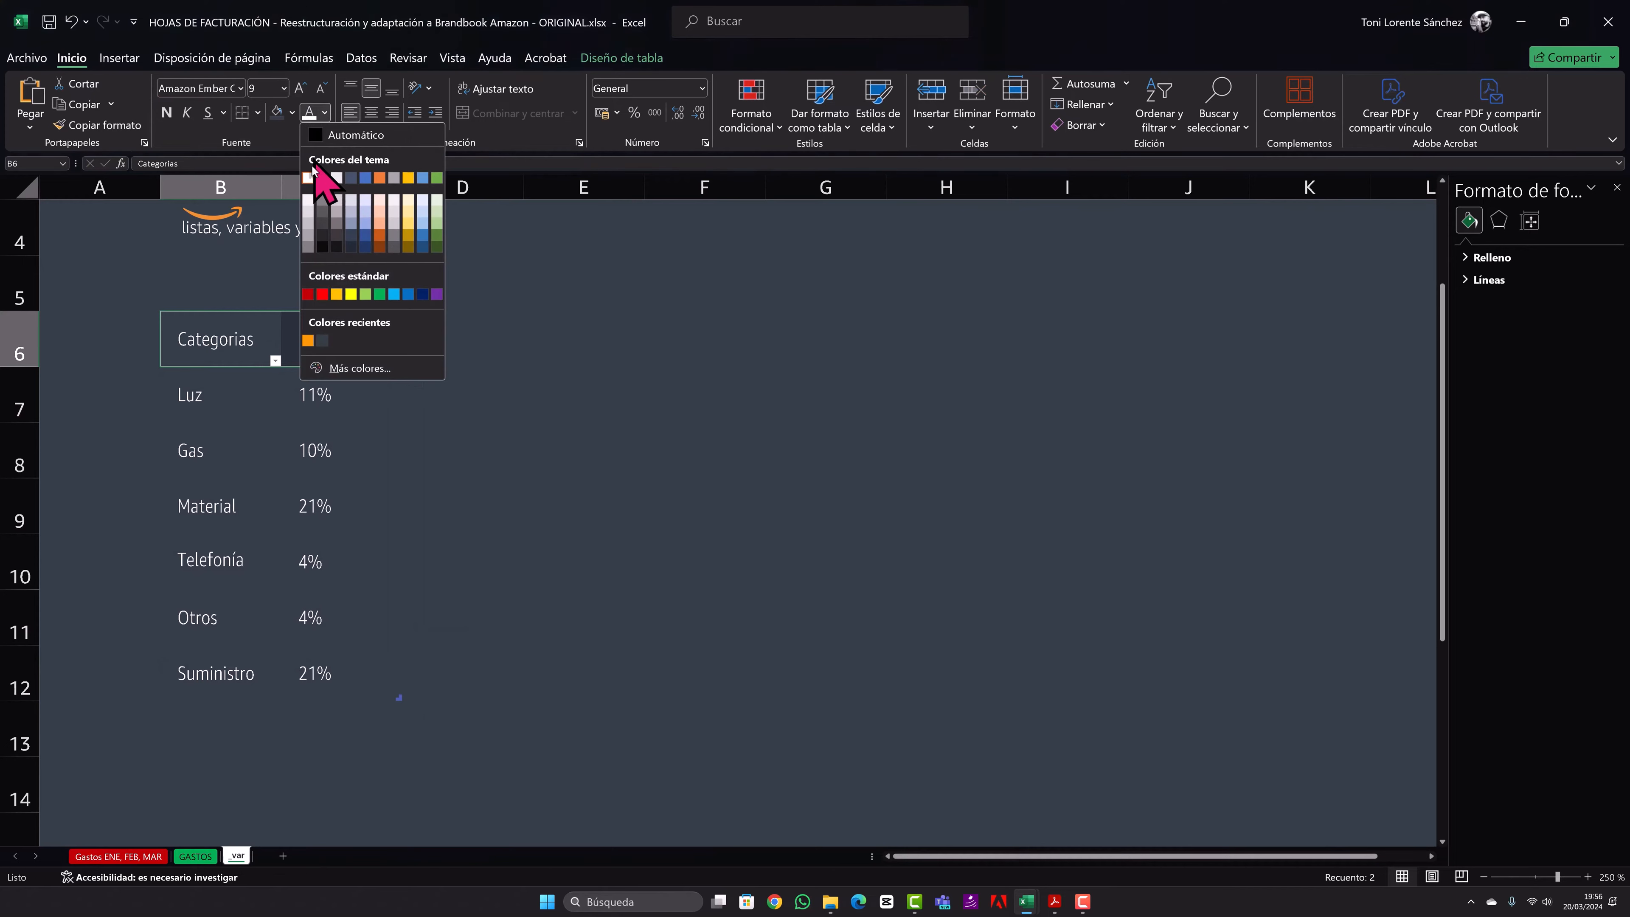
left_click(311, 337)
left_click(225, 401)
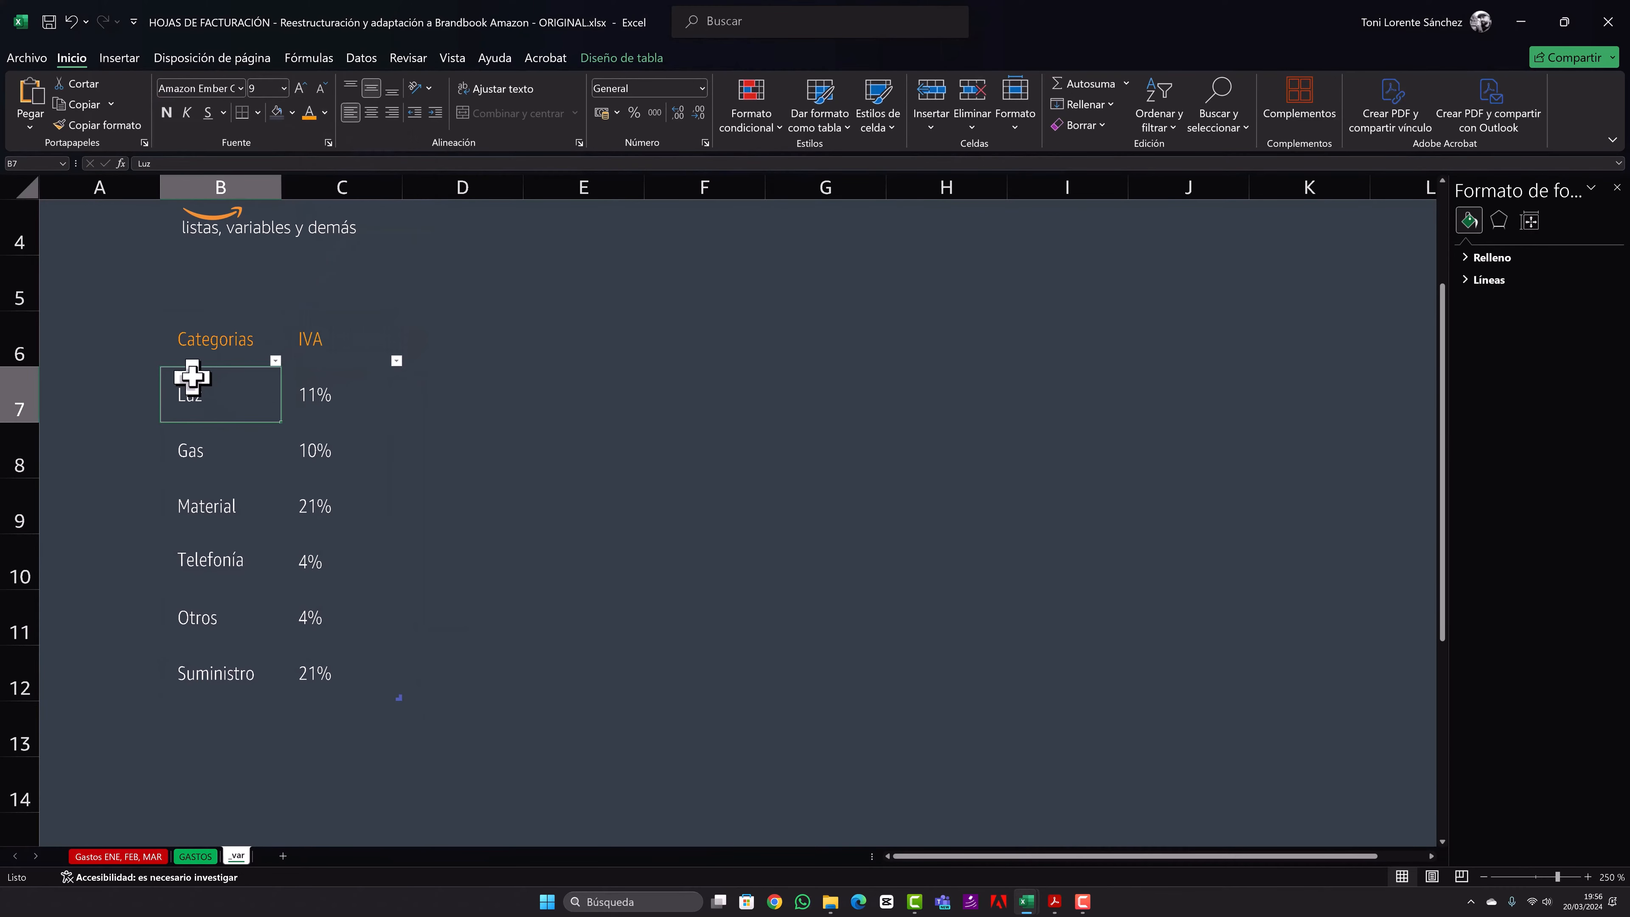
- Set light-coloured top, inner horizontal and bottom borders for the table data in B7:C12
left_click_drag(190, 375, 375, 673)
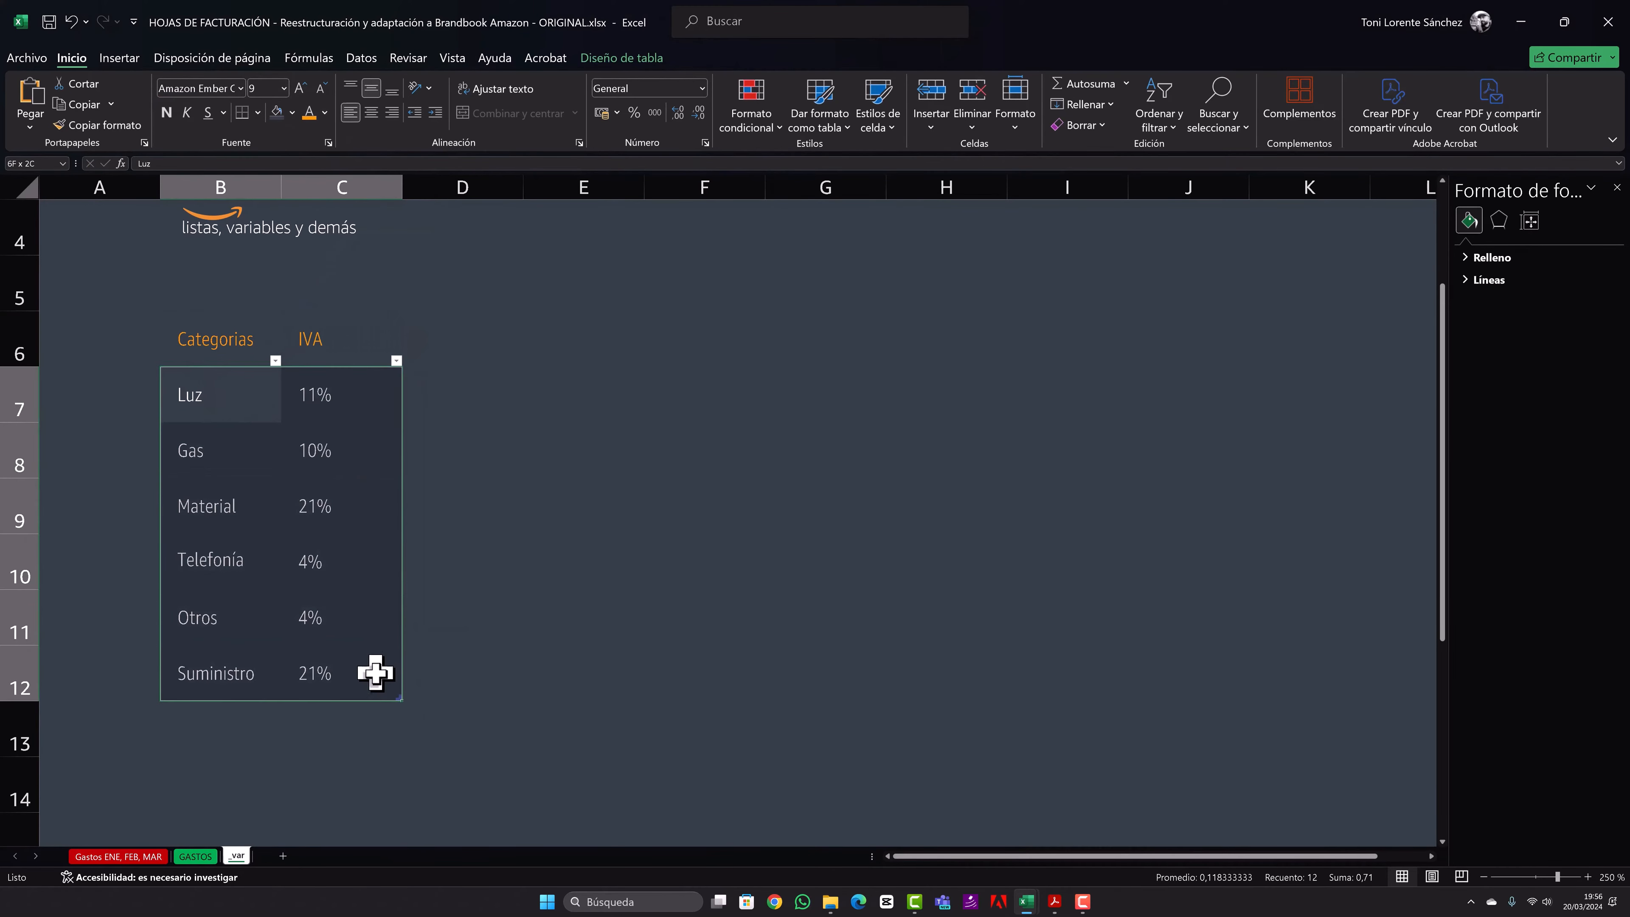
right_click(315, 547)
left_click(425, 492)
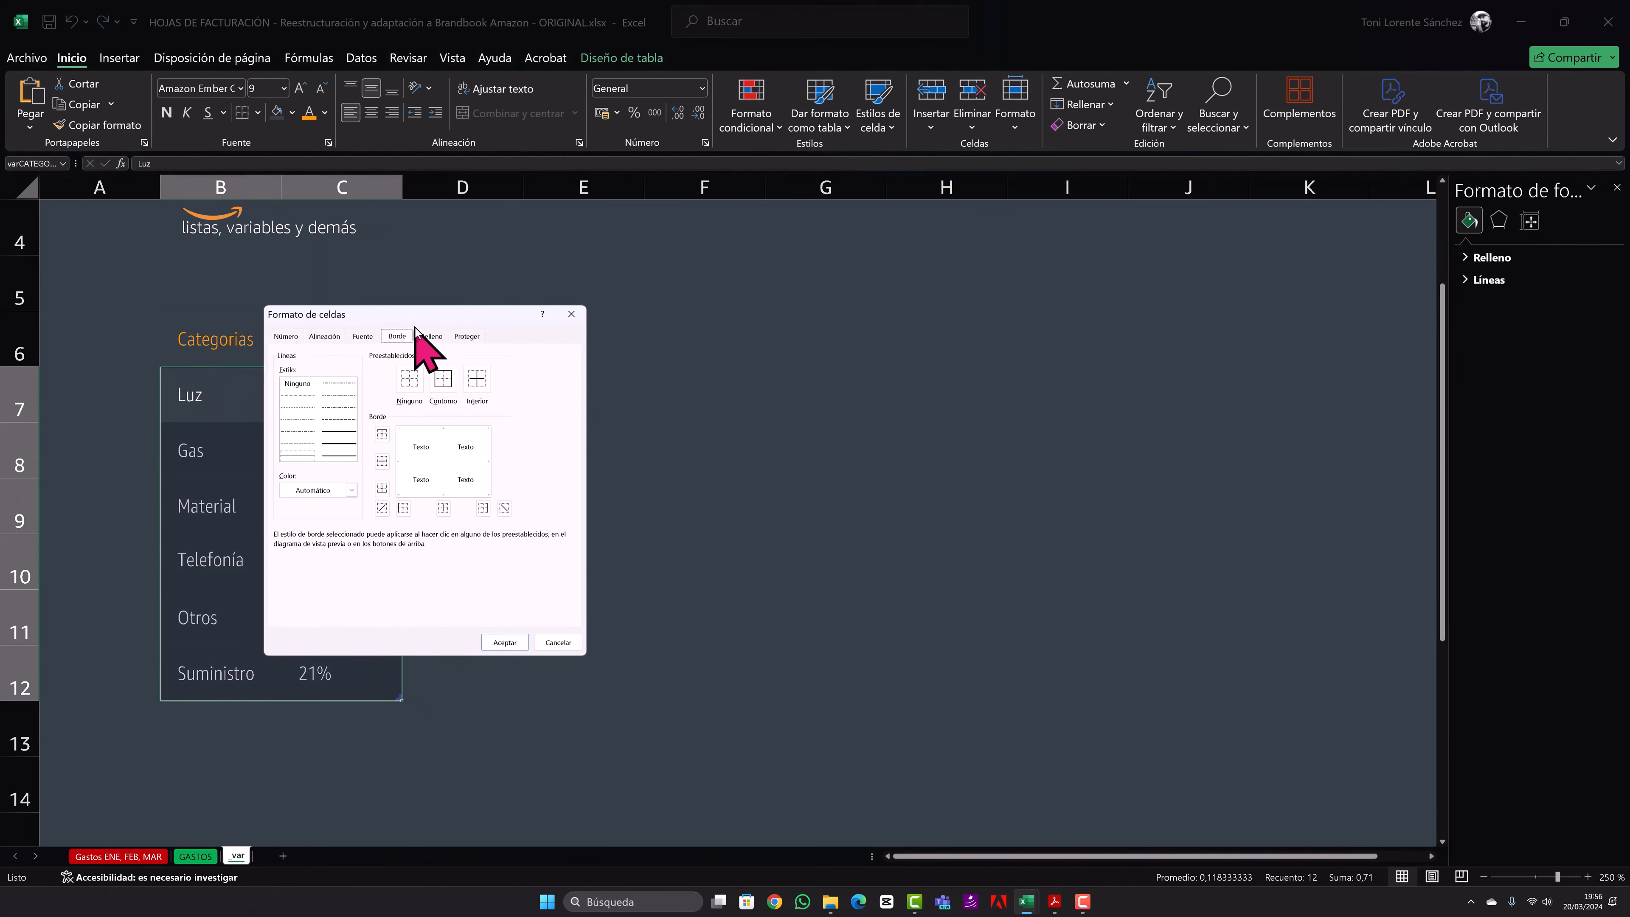
left_click(324, 492)
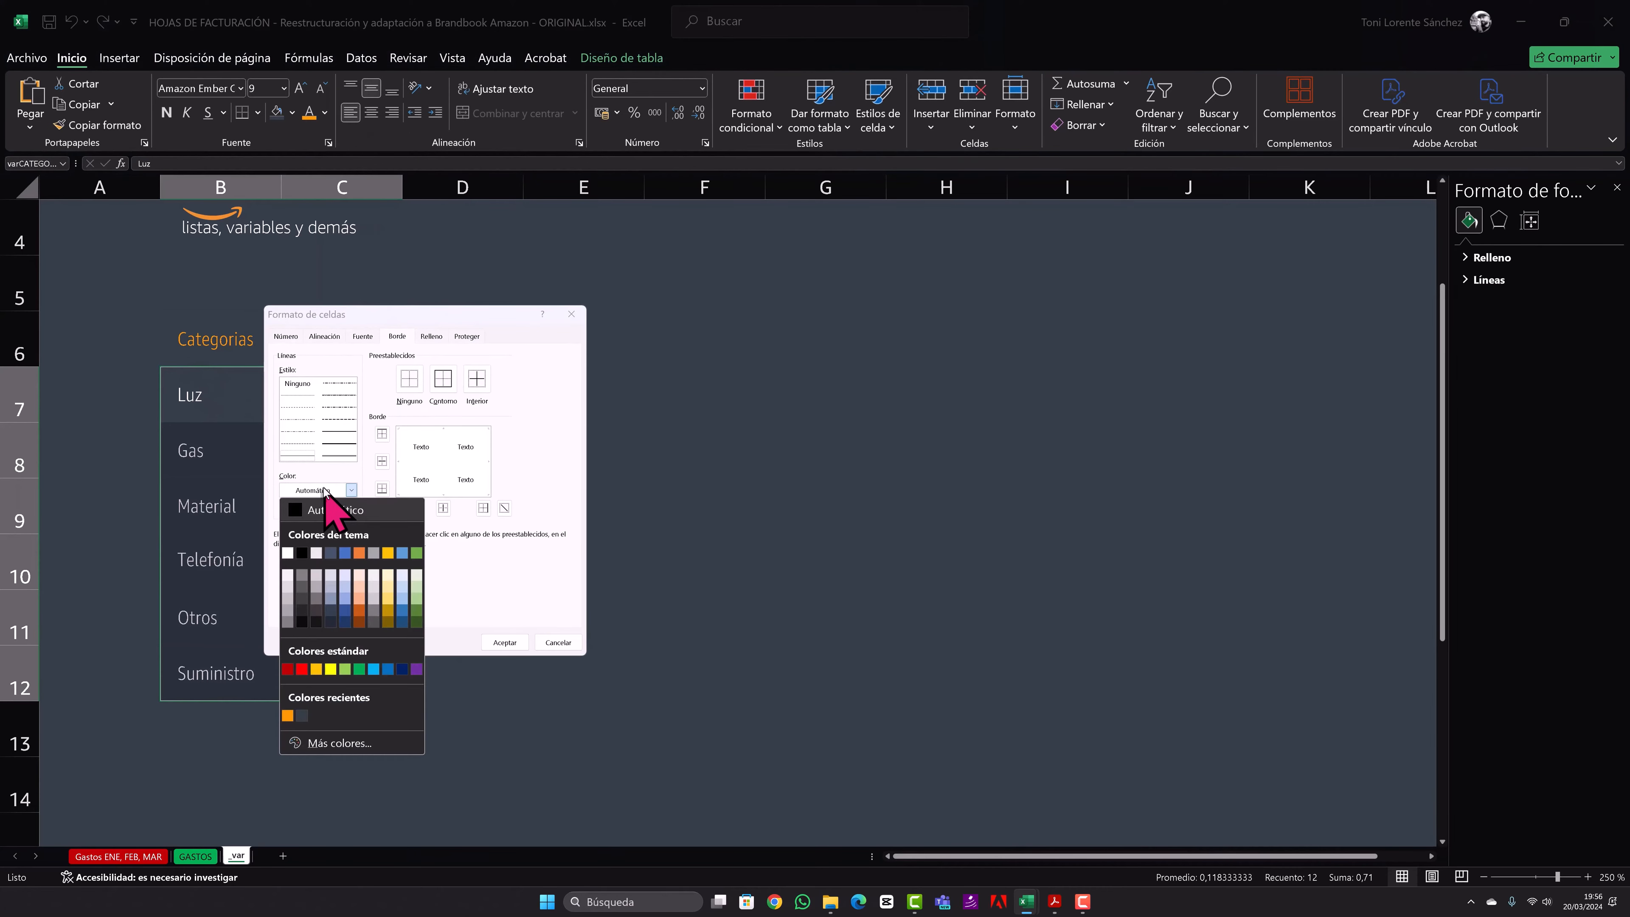
left_click(290, 570)
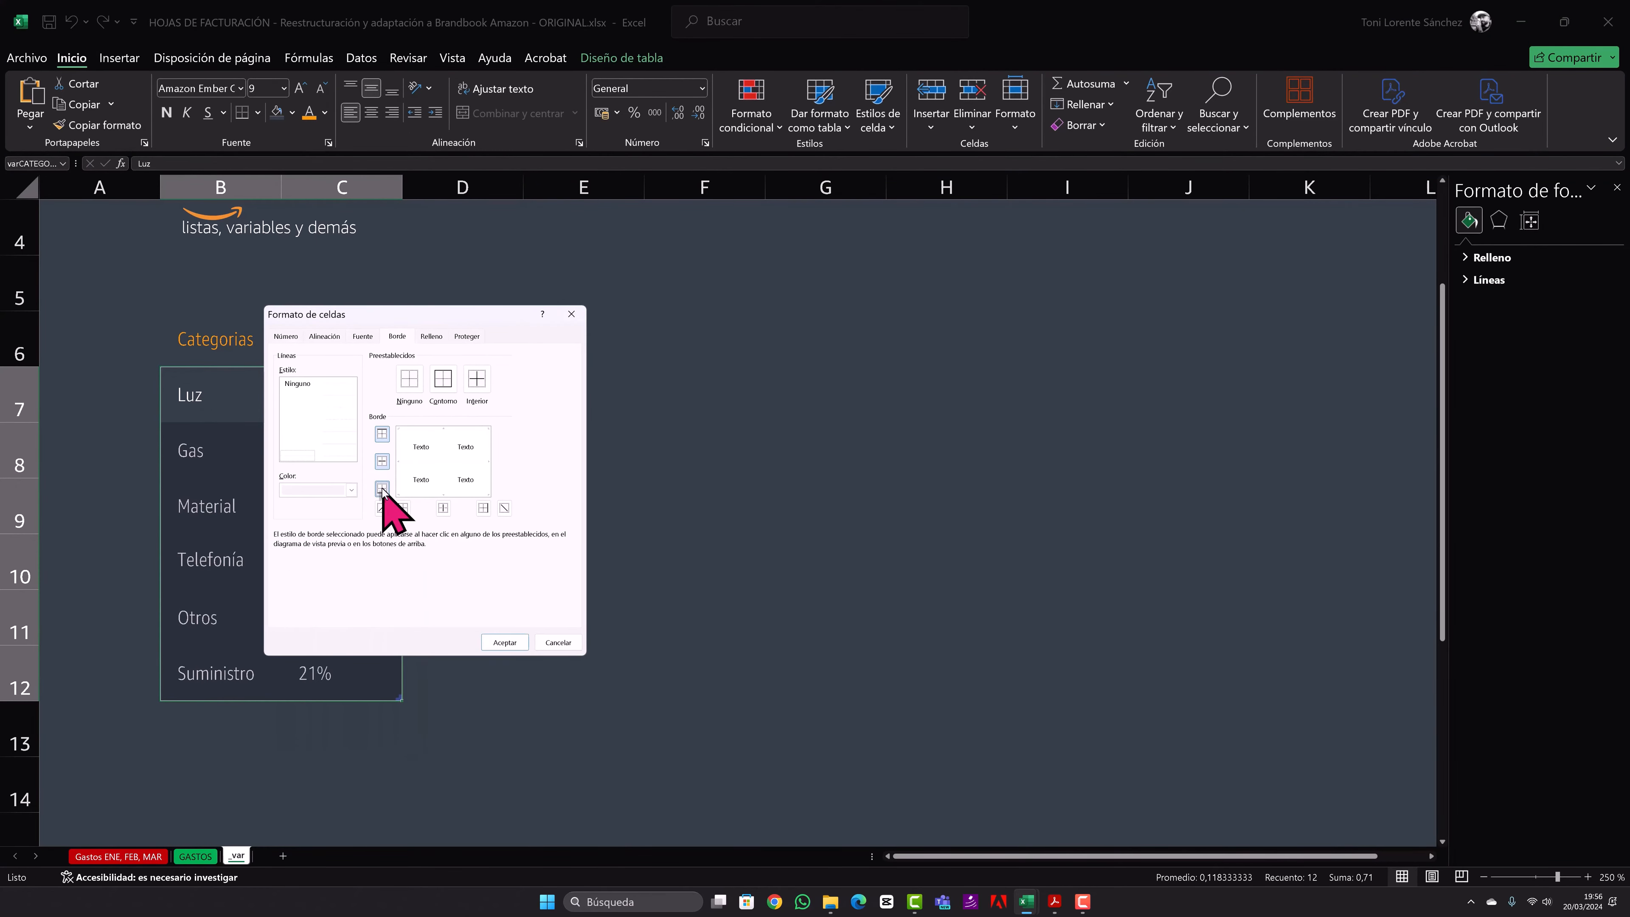